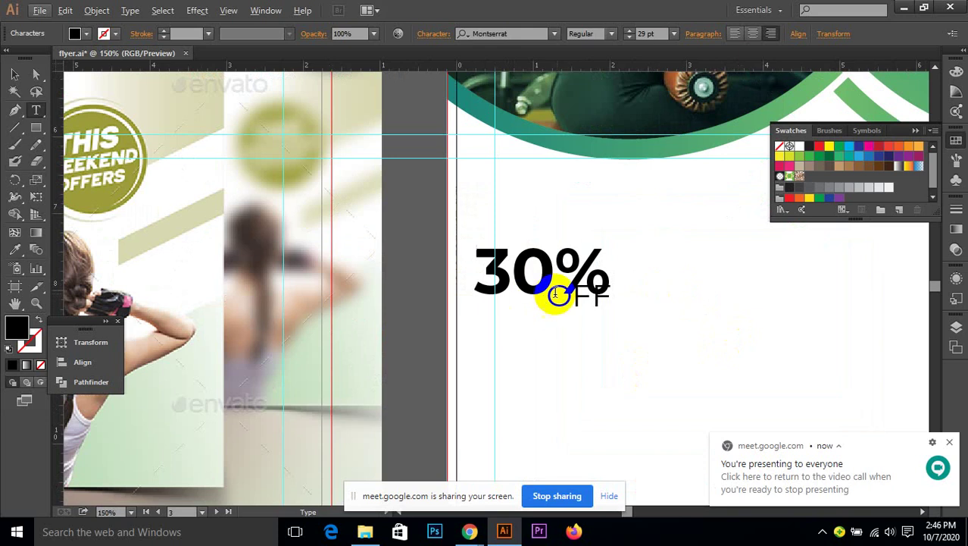
- Set the leading of the word OFF beneath 30% to 26 pt and deselect the text
left_click_drag(544, 297, 642, 299)
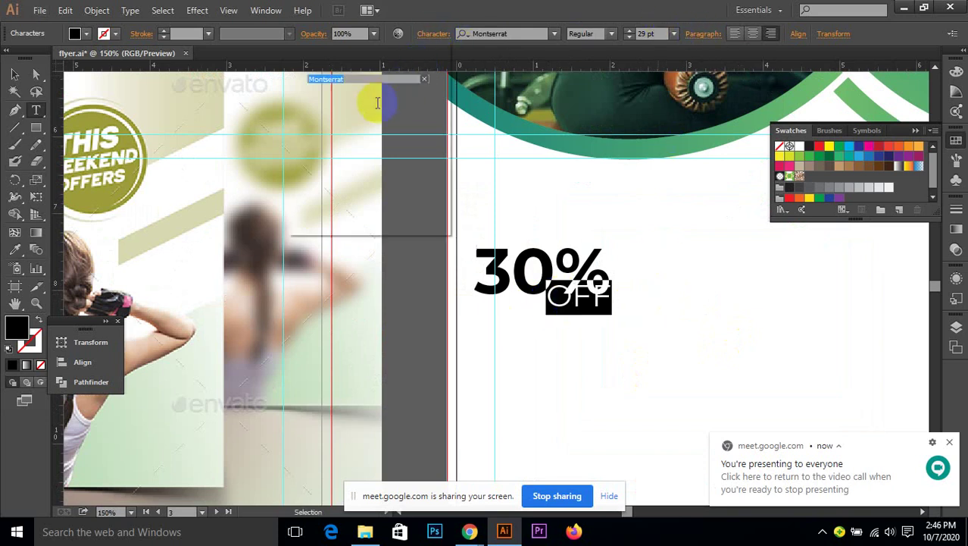
key("ctrl+t")
left_click(395, 118)
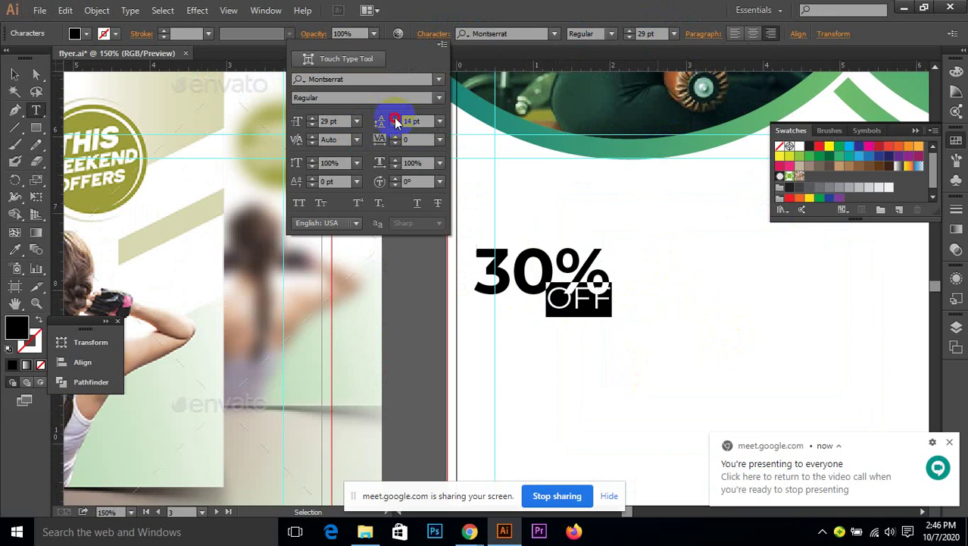
left_click(395, 118)
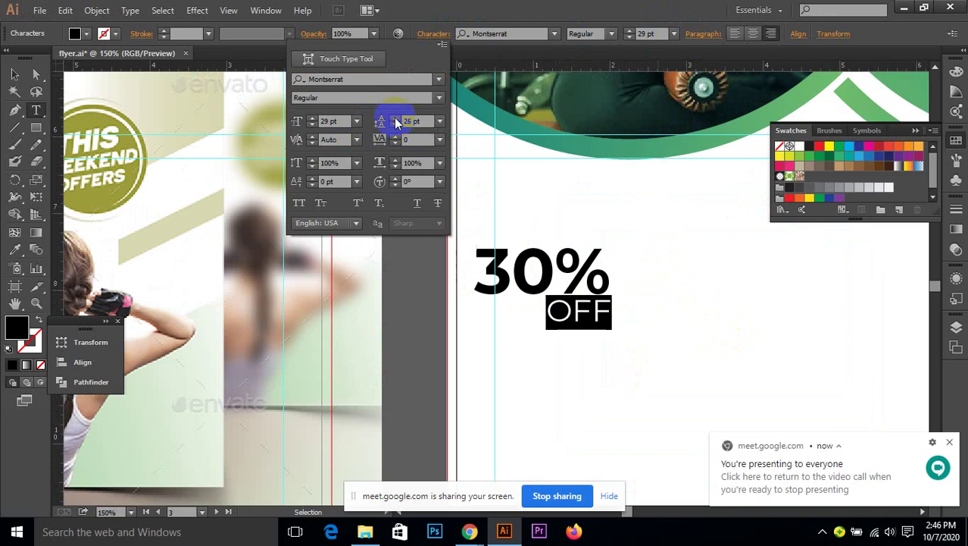
key("Escape")
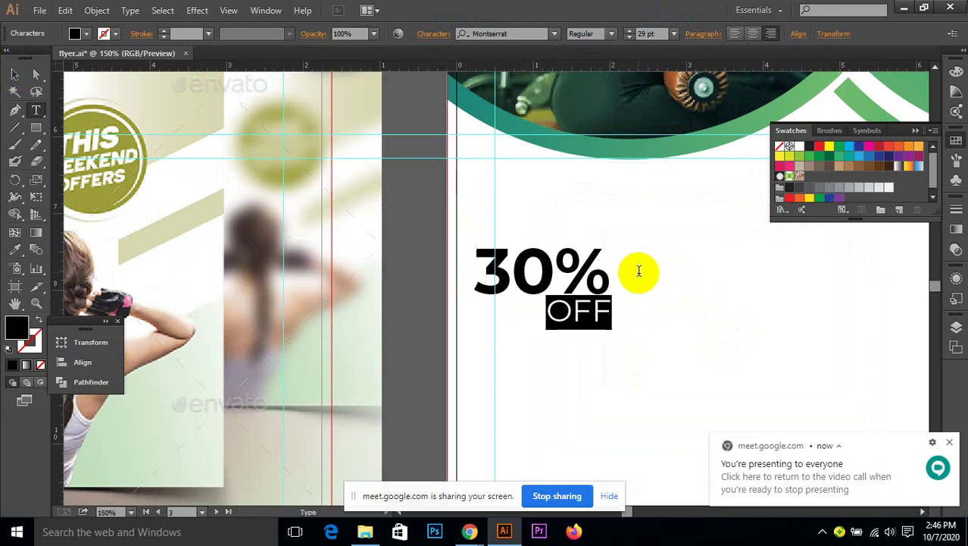
left_click(13, 76)
left_click(692, 336)
- Add left-aligned text reading LIMITED TIME and OFFER on two lines, below the olive offer block on the reference flyer
scroll(686, 333, "down", 3)
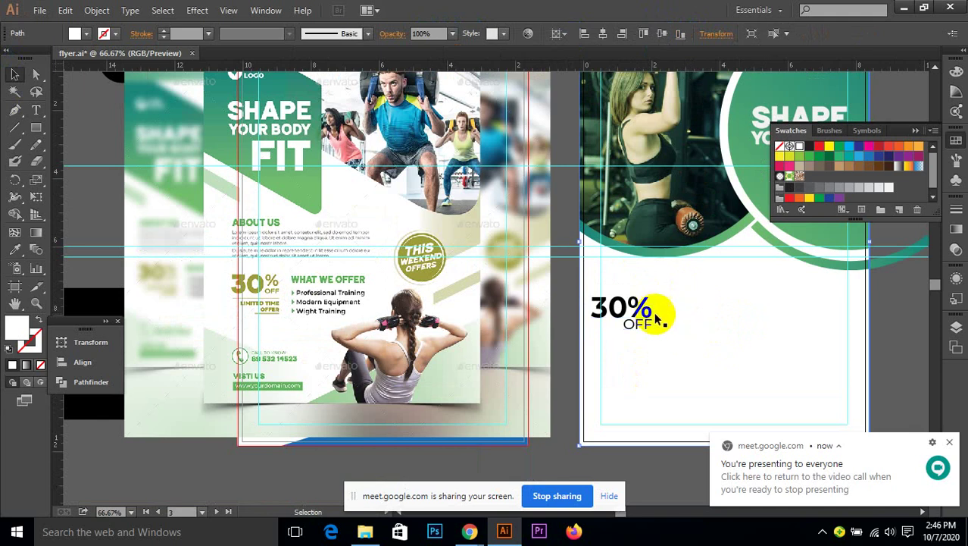
scroll(645, 318, "up", 1)
left_click_drag(667, 332, 707, 327)
scroll(694, 326, "down", 1)
scroll(260, 310, "up", 1)
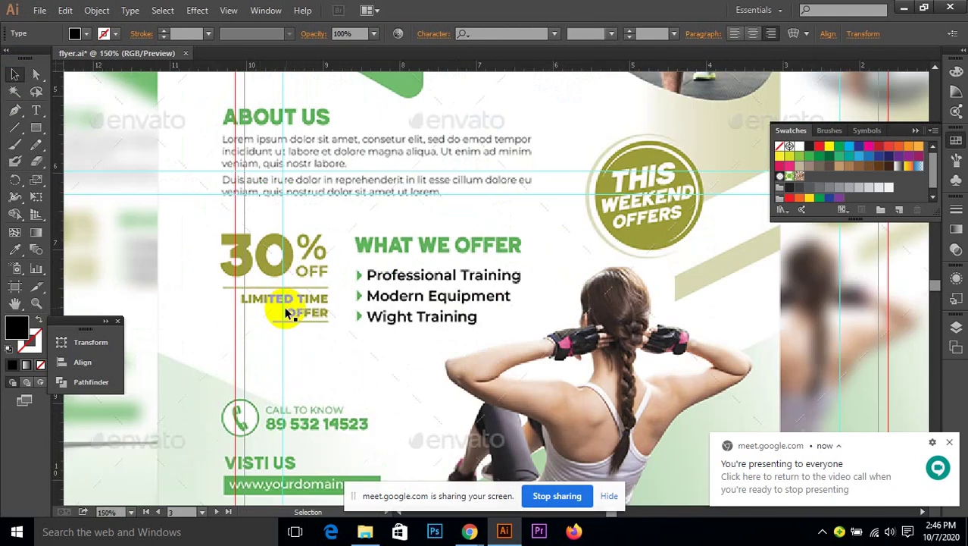
left_click_drag(402, 324, 371, 267)
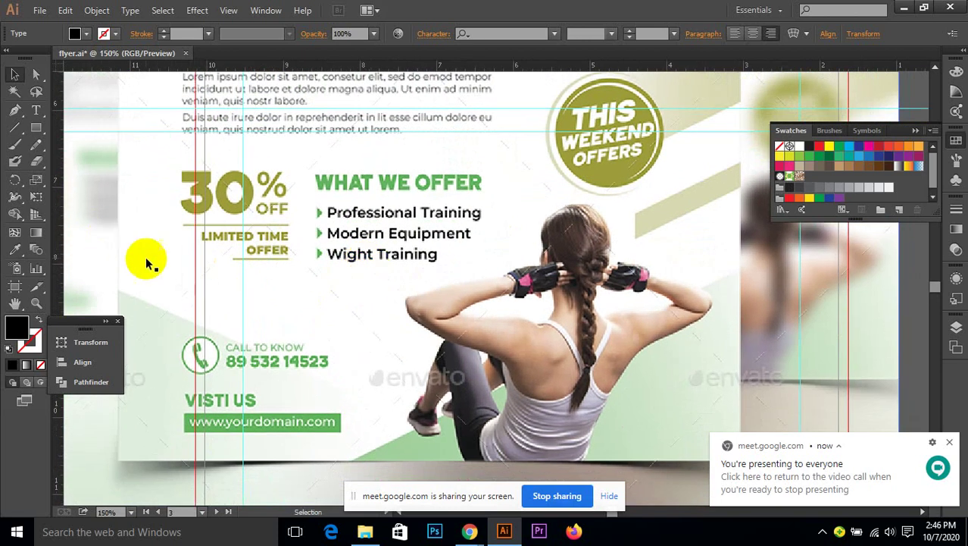
left_click(36, 110)
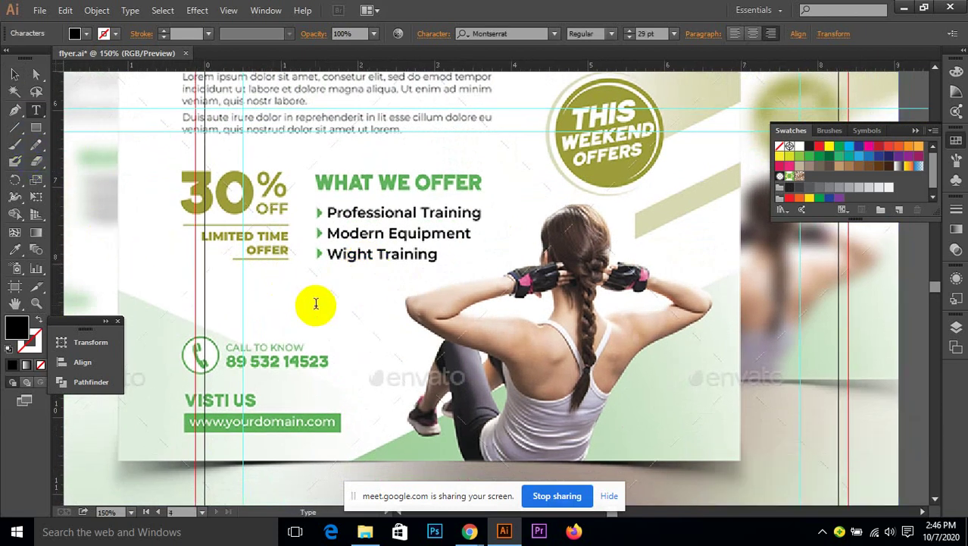
type("I")
key("Escape")
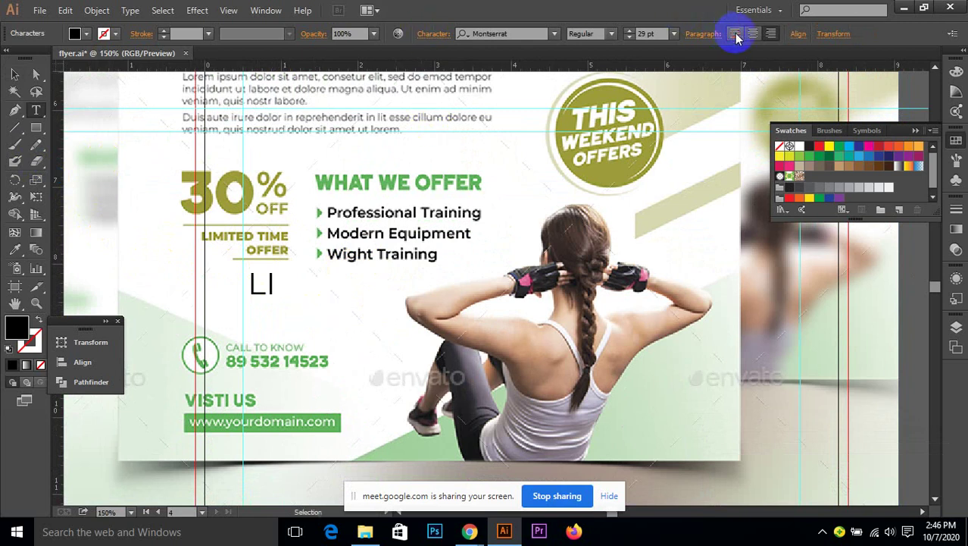
left_click(737, 35)
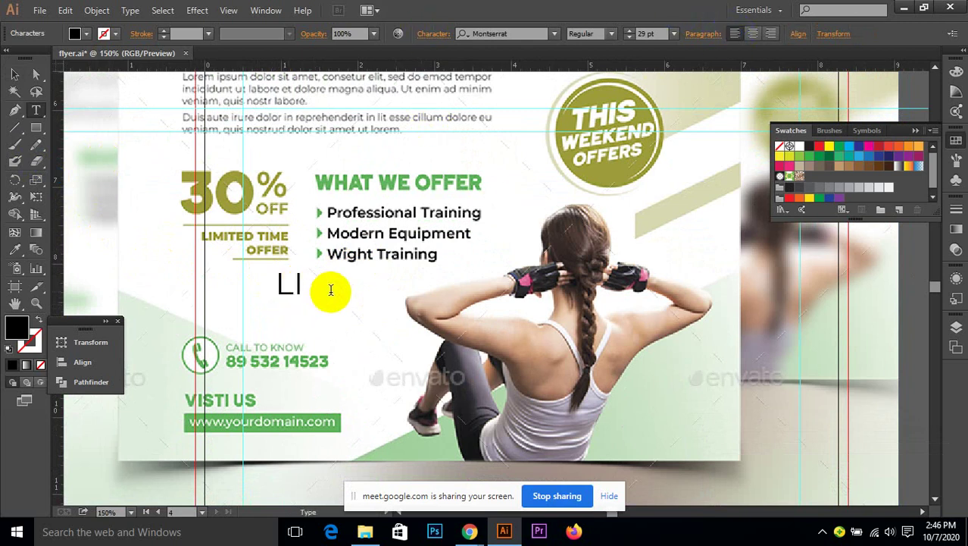
type("MITED TI")
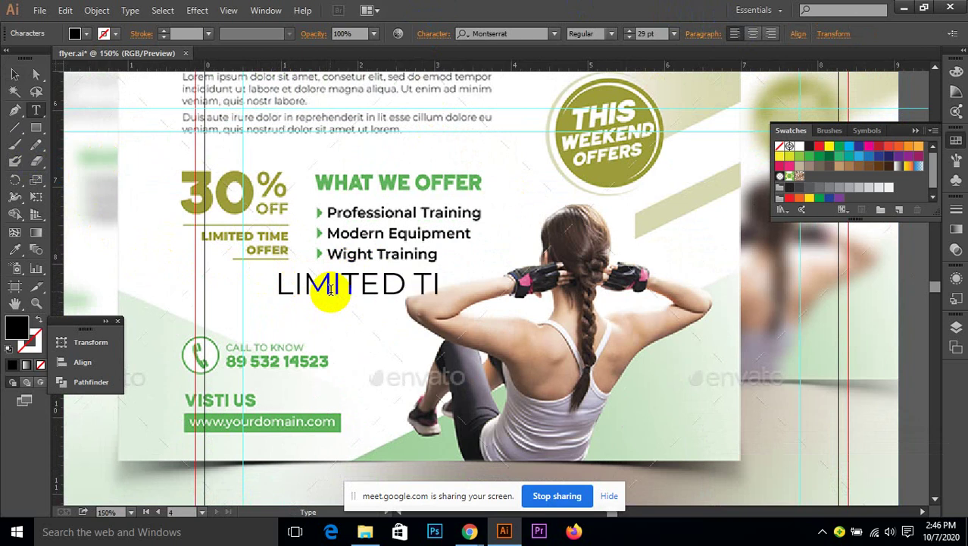
type("ME")
key("Return")
type("OFF")
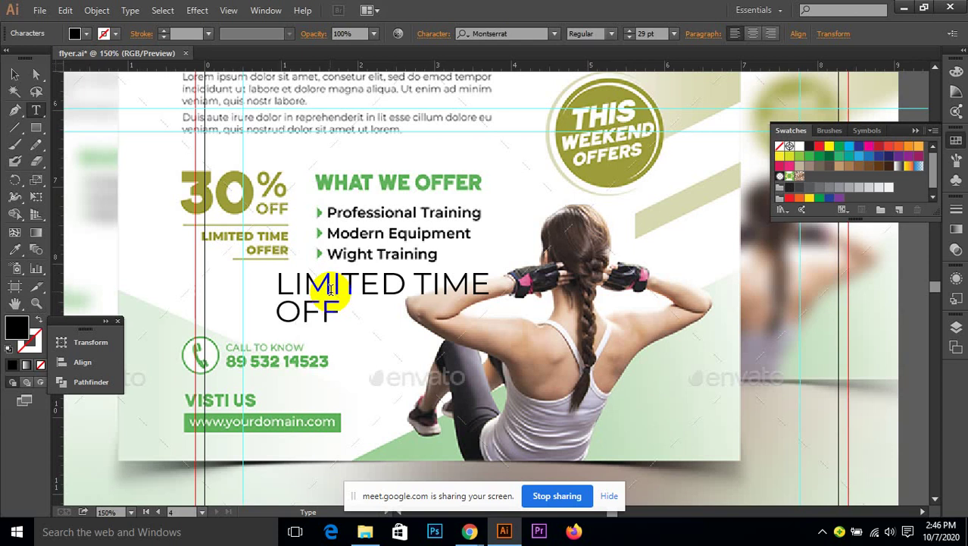
type("ER")
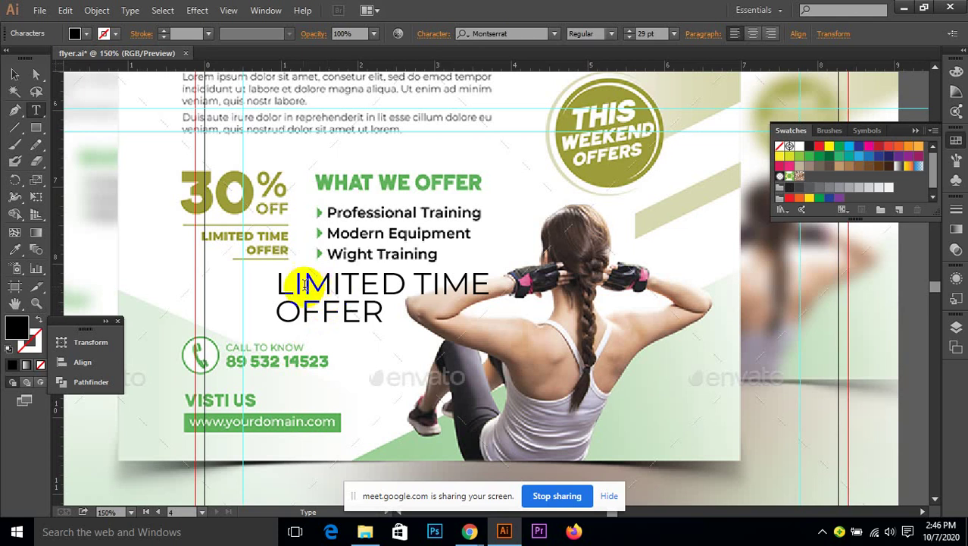
- Right-align the new LIMITED TIME OFFER text and move it clear of the reference flyer's phone icon
left_click_drag(275, 282, 389, 311)
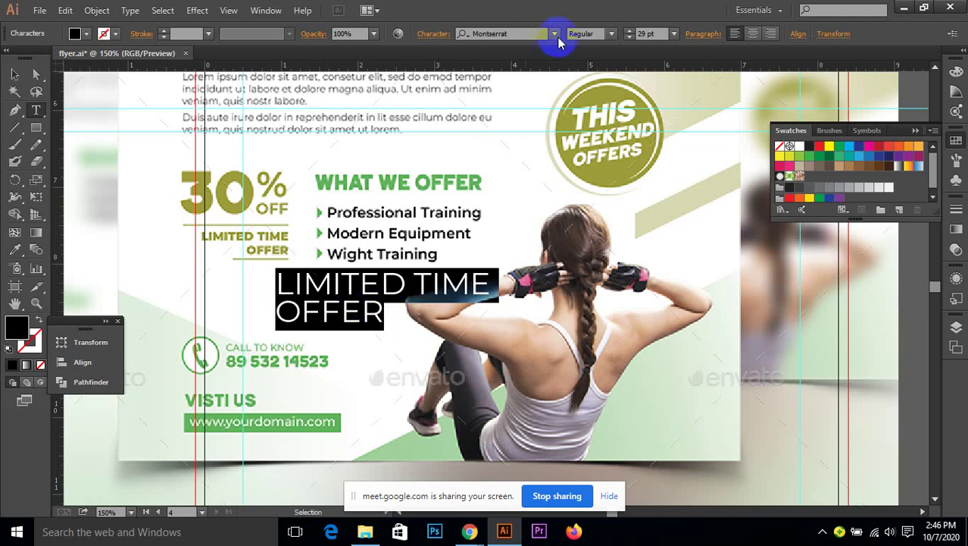
left_click(771, 33)
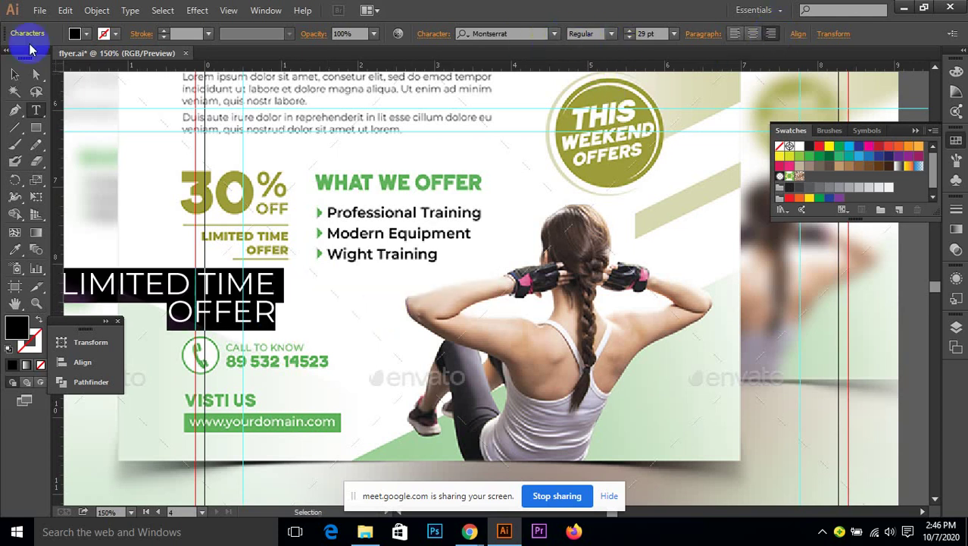
left_click(15, 74)
left_click_drag(221, 310, 419, 325)
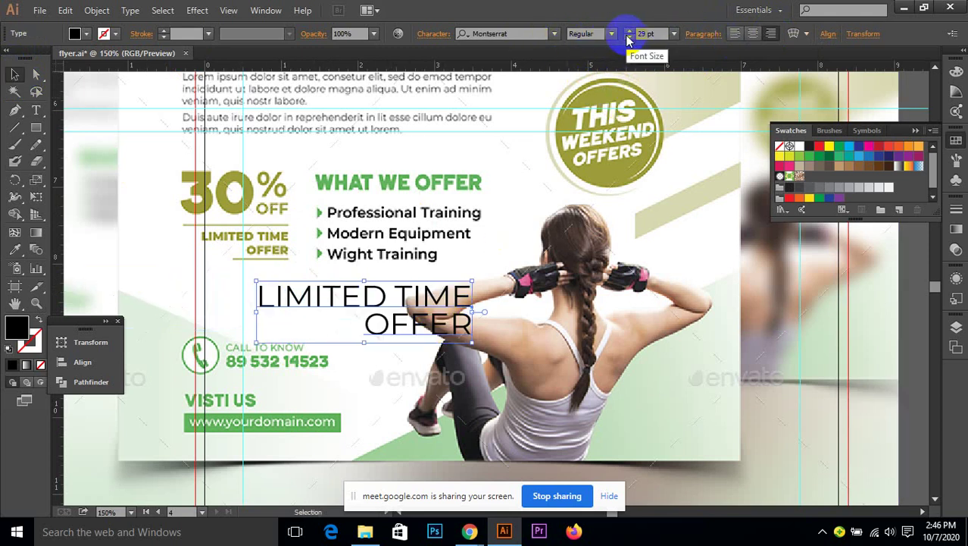
- Set the black LIMITED TIME OFFER text to 14 pt Bold and place it below the reference flyer's Wight Training line
left_click(629, 37)
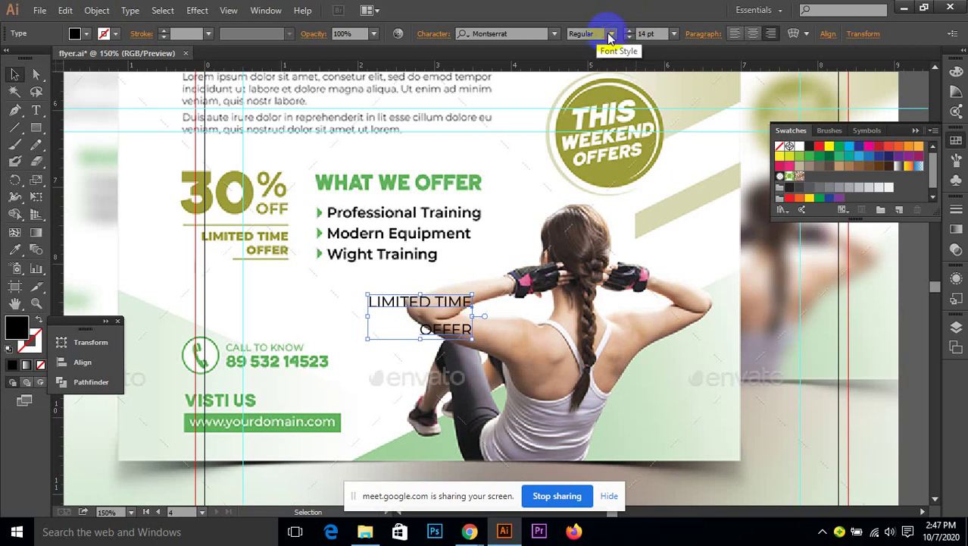
left_click(611, 35)
left_click(599, 237)
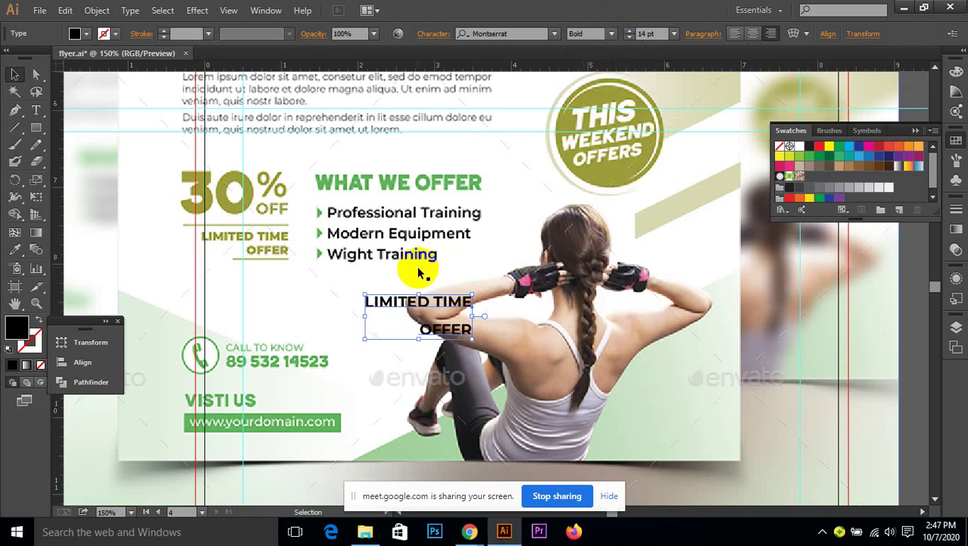
left_click_drag(411, 299, 308, 290)
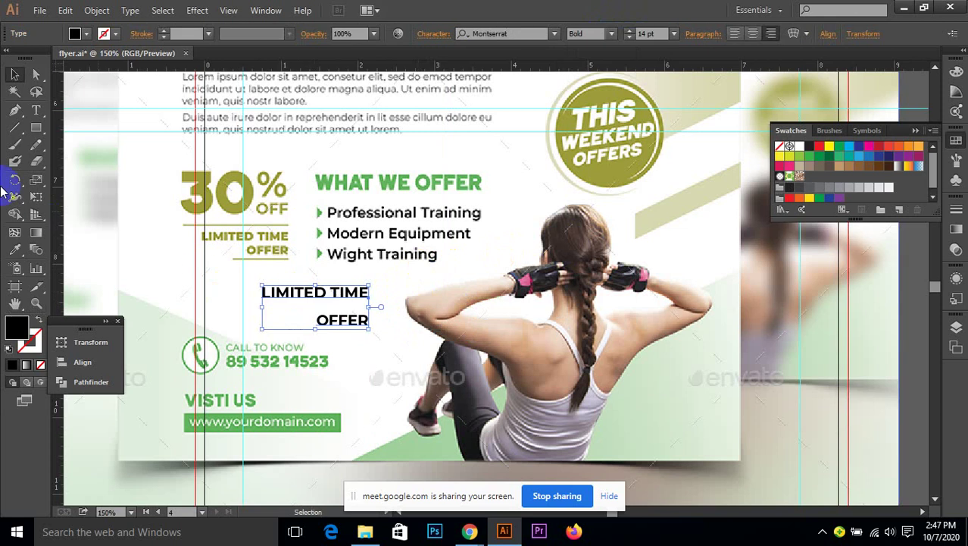
- Set the leading of the black LIMITED TIME OFFER text to 14 pt
left_click(433, 35)
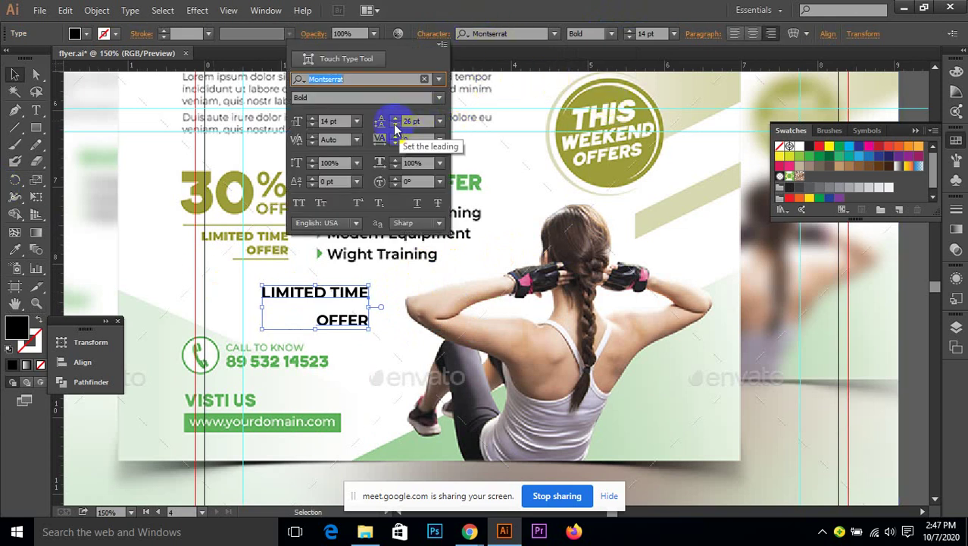
left_click(395, 126)
left_click(394, 126)
left_click(395, 126)
left_click(395, 126)
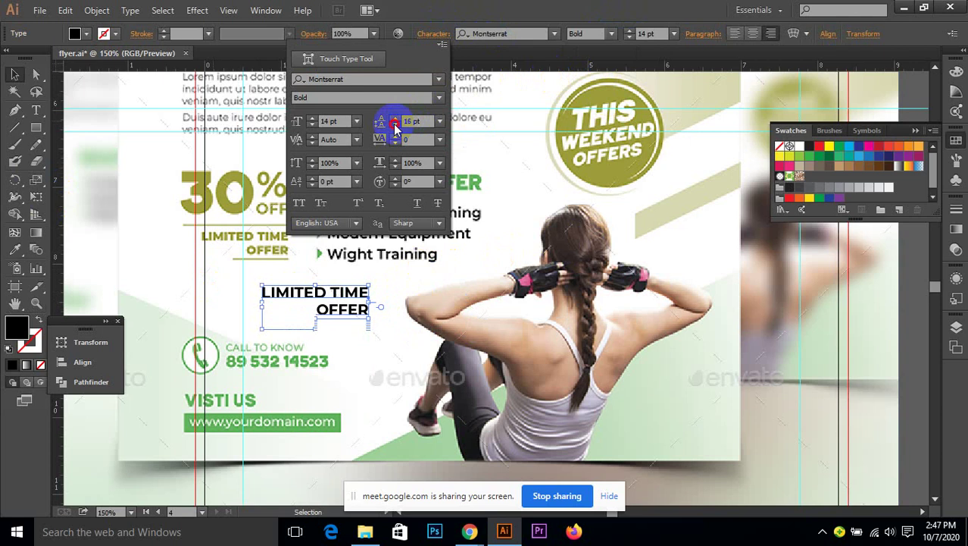
left_click(395, 126)
left_click(395, 126)
left_click(395, 126)
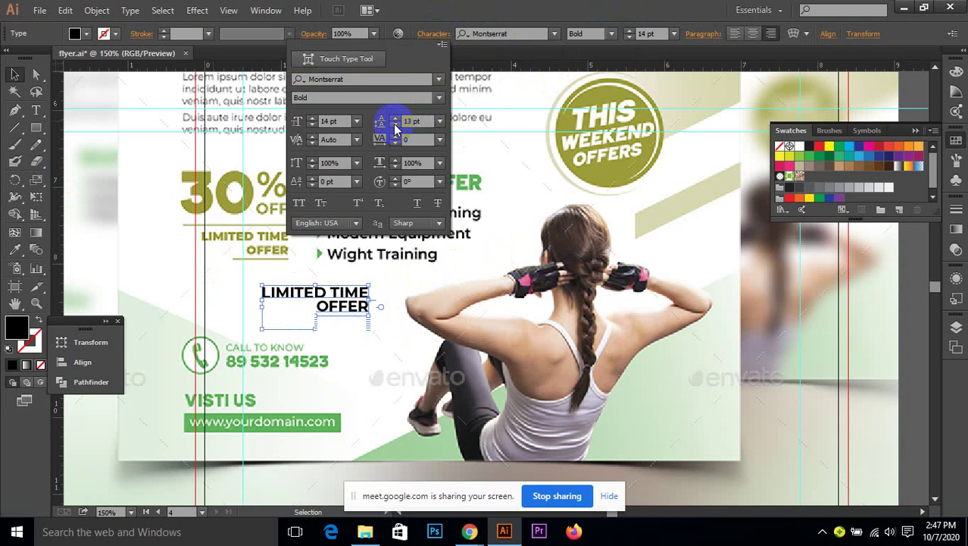
left_click(395, 117)
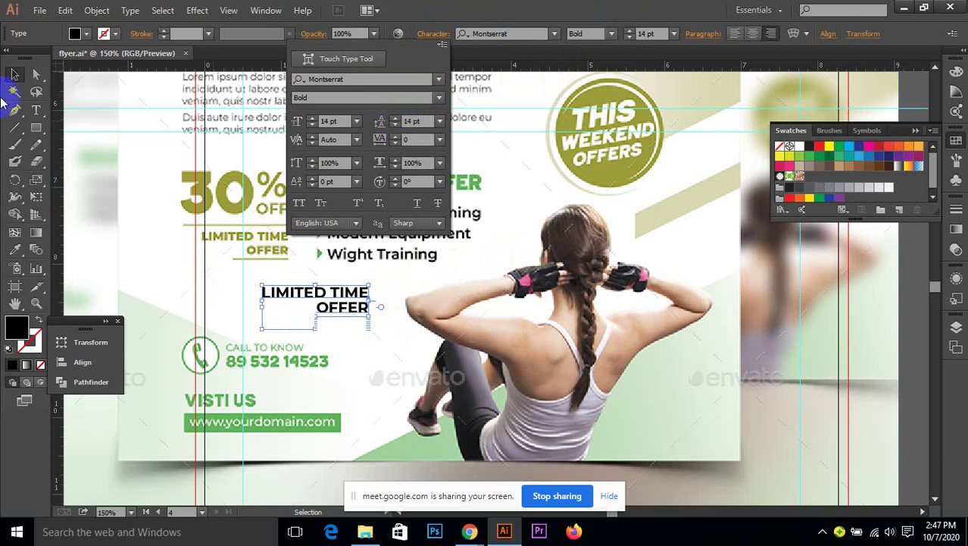
- Move the black LIMITED TIME OFFER text onto the new flyer, beneath 30% OFF
left_click(17, 79)
left_click(387, 278)
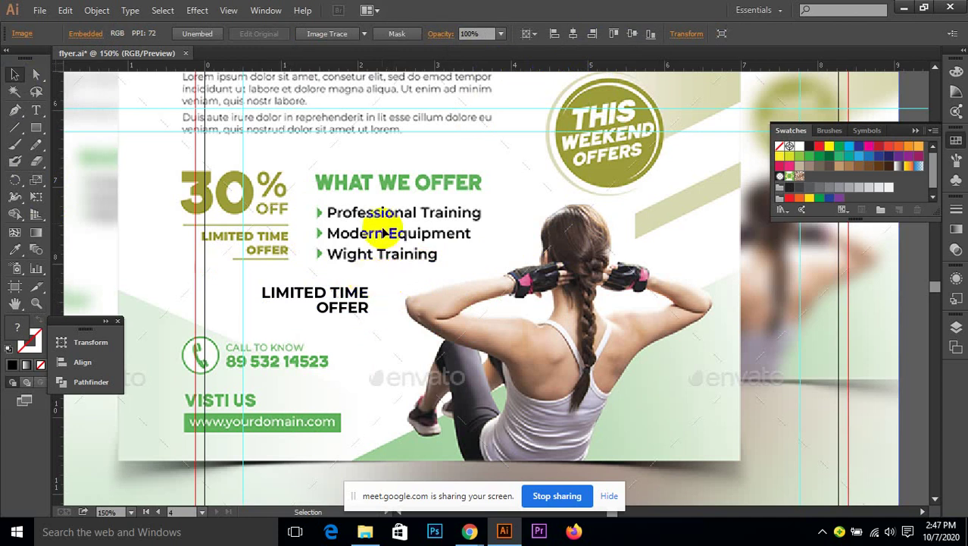
scroll(371, 226, "down", 1)
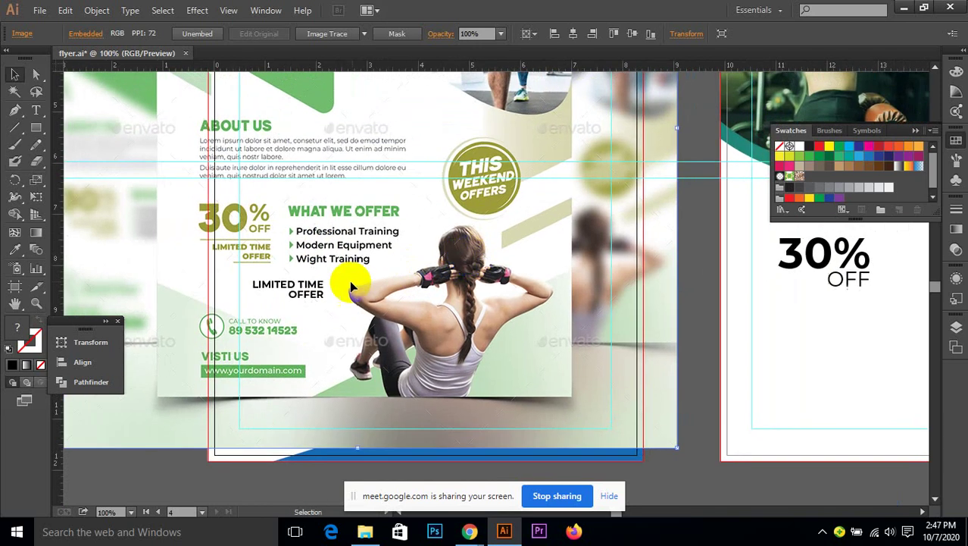
left_click_drag(284, 289, 843, 315)
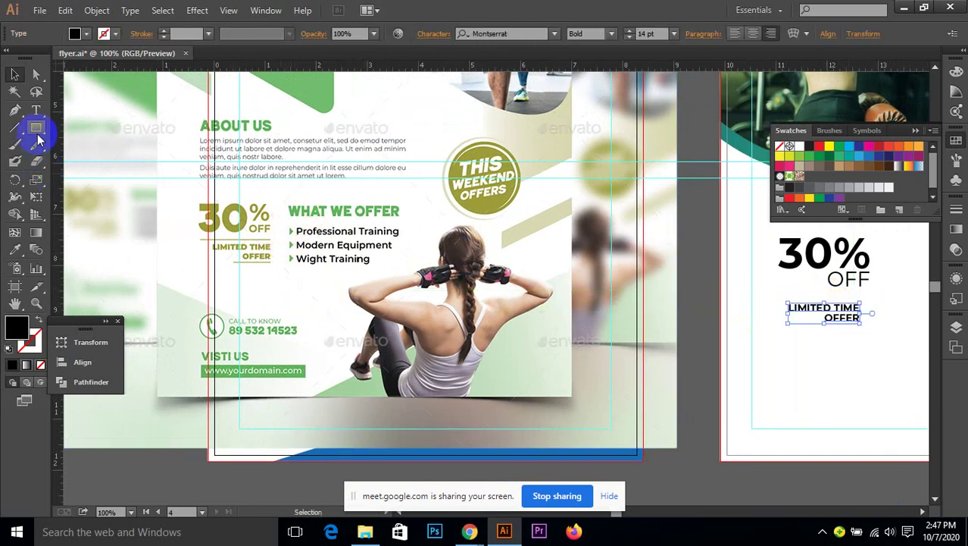
- Add a left-aligned WHAT WE OFFER heading below the service list on the reference flyer
left_click(35, 110)
left_click(354, 323)
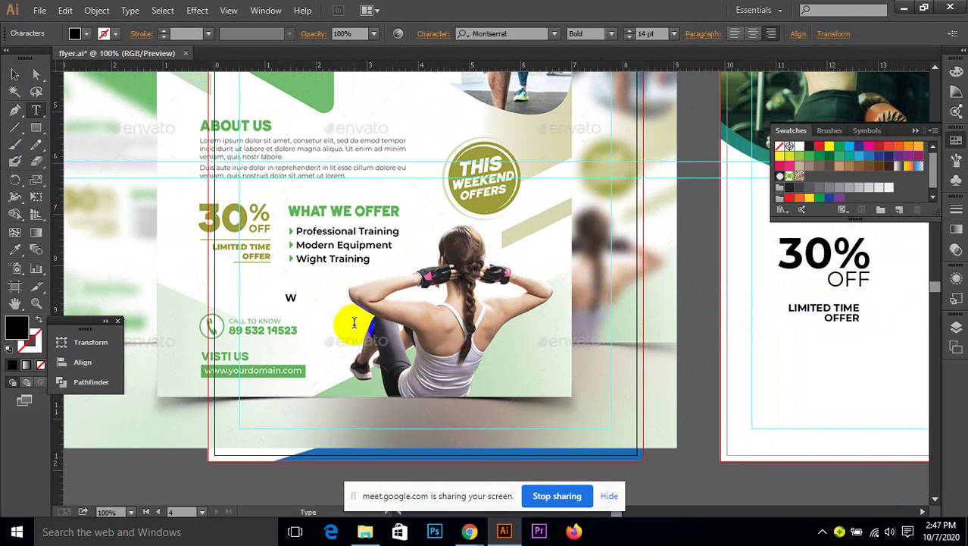
type("WHAT")
left_click(734, 34)
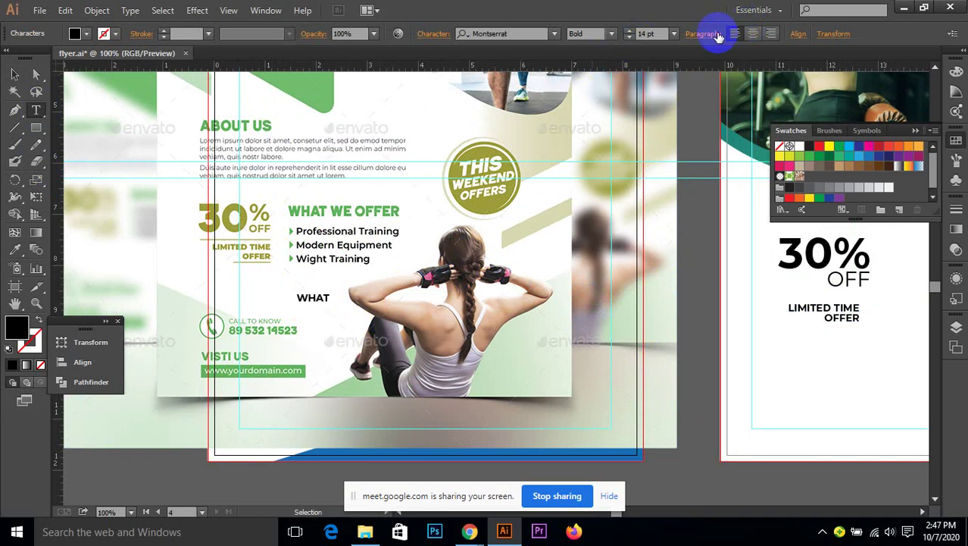
double_click(327, 298)
left_click(331, 299)
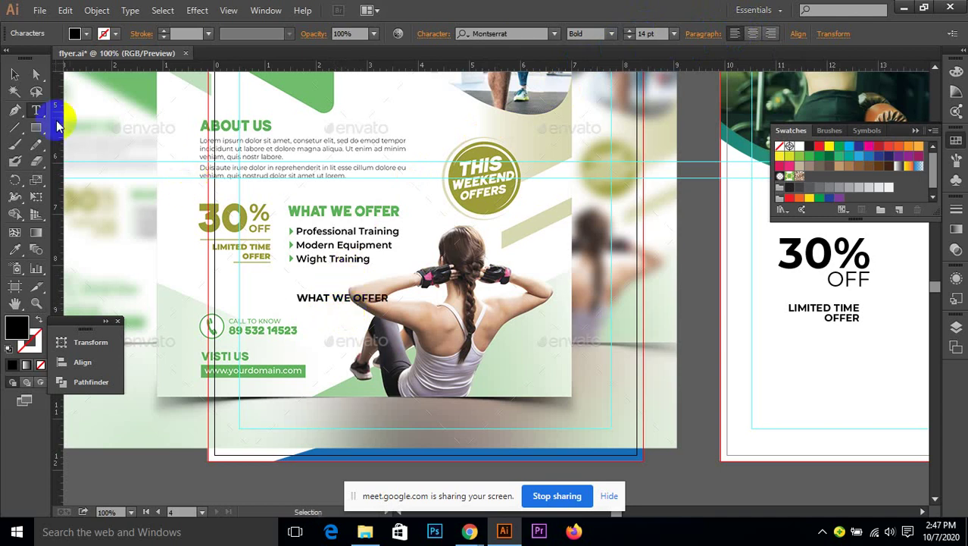
- Set the black WHAT WE OFFER heading to Black style at 16 pt and move it beneath LIMITED TIME OFFER on the new flyer
left_click(17, 74)
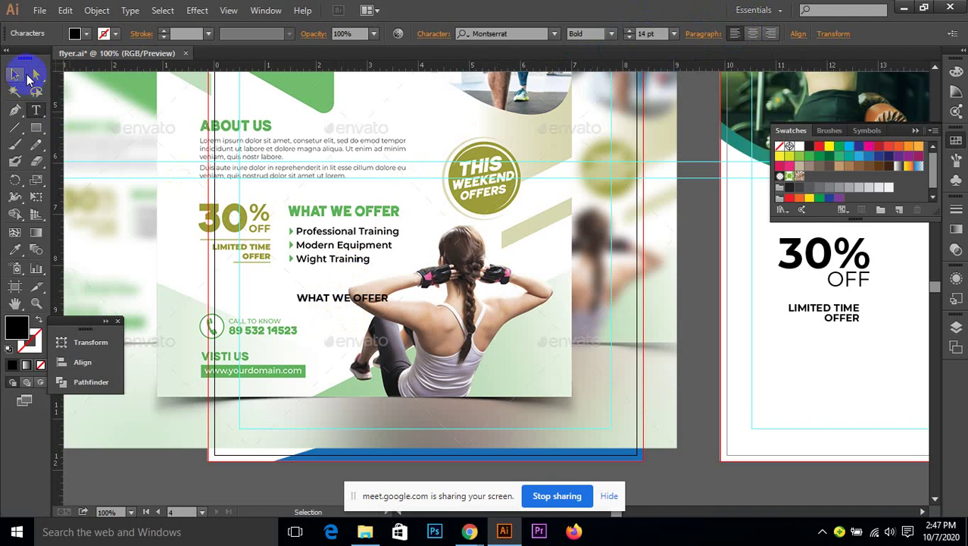
left_click(612, 34)
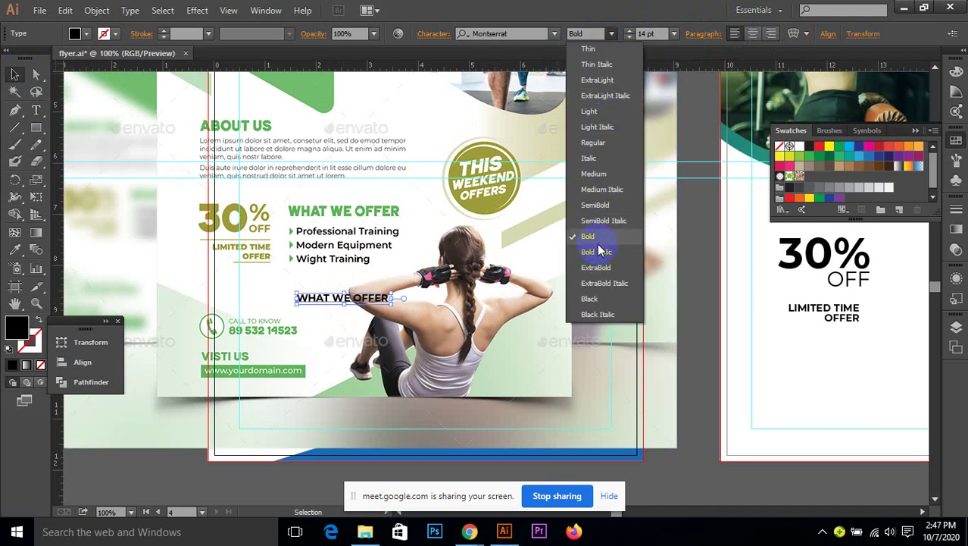
left_click(597, 299)
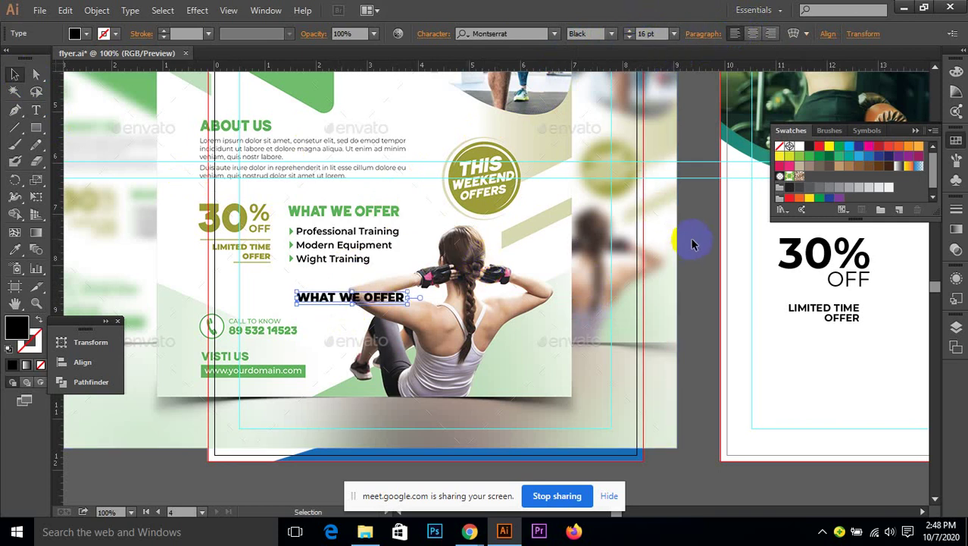
left_click(657, 245)
left_click_drag(413, 288, 837, 345)
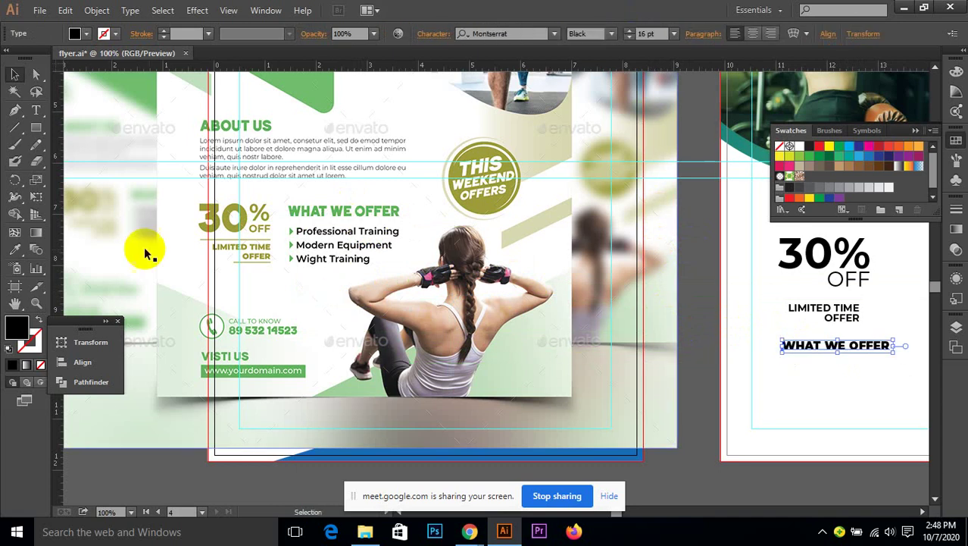
- Add a 16 pt Regular text line reading Professional Training below the service list on the reference flyer
left_click(36, 111)
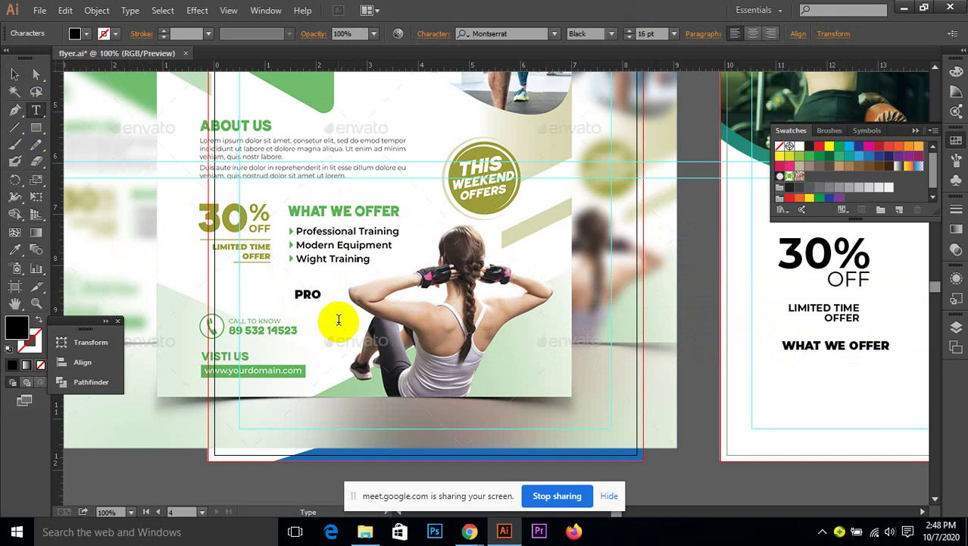
key("ctrl+a")
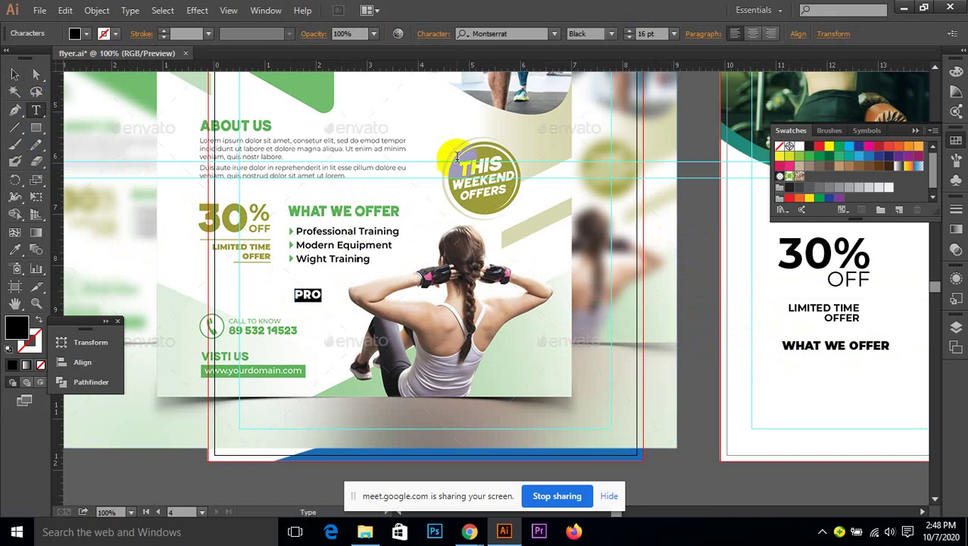
left_click(612, 39)
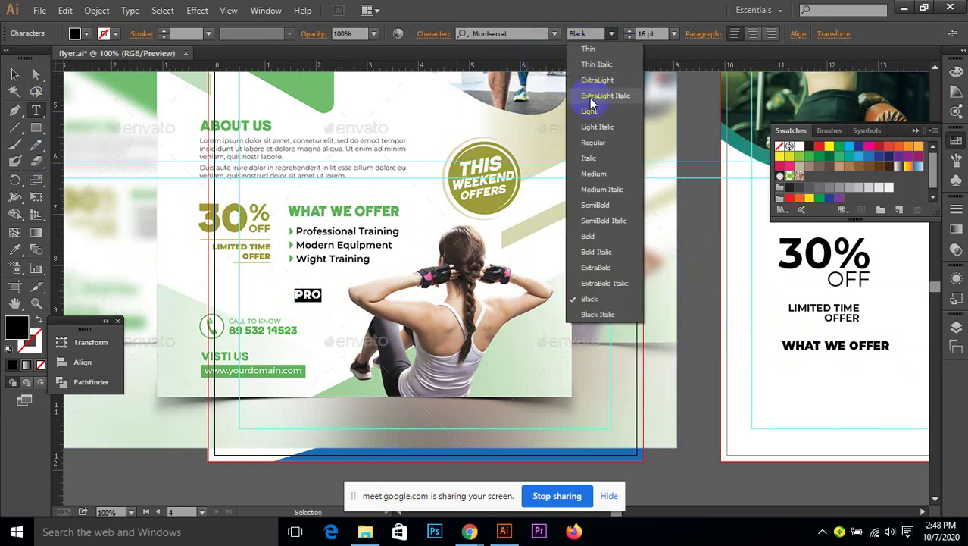
left_click(595, 140)
left_click(314, 295)
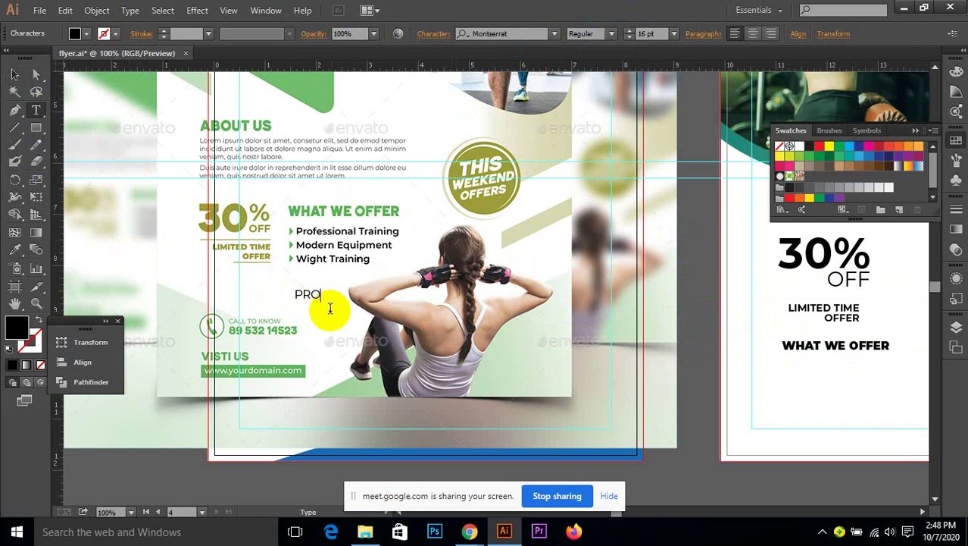
left_click_drag(295, 292, 319, 298)
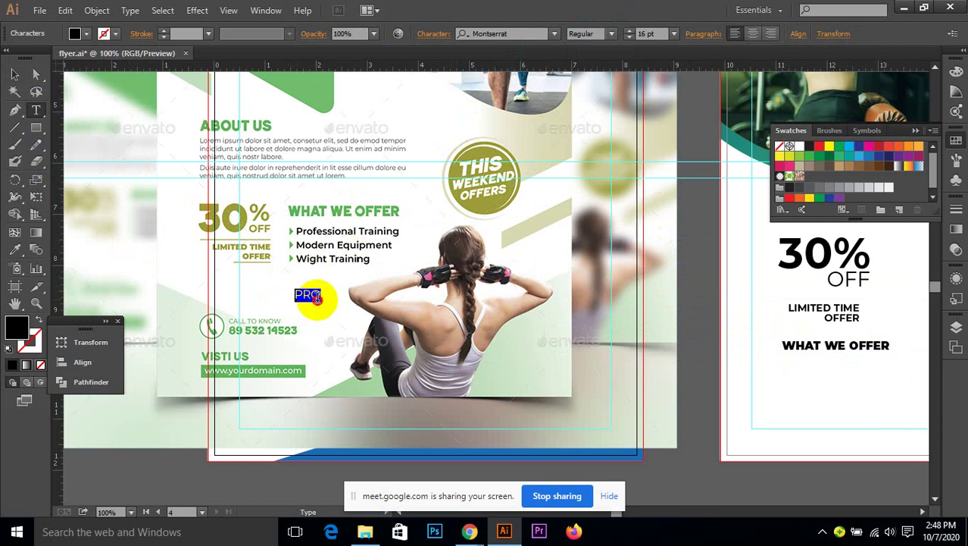
left_click(319, 298)
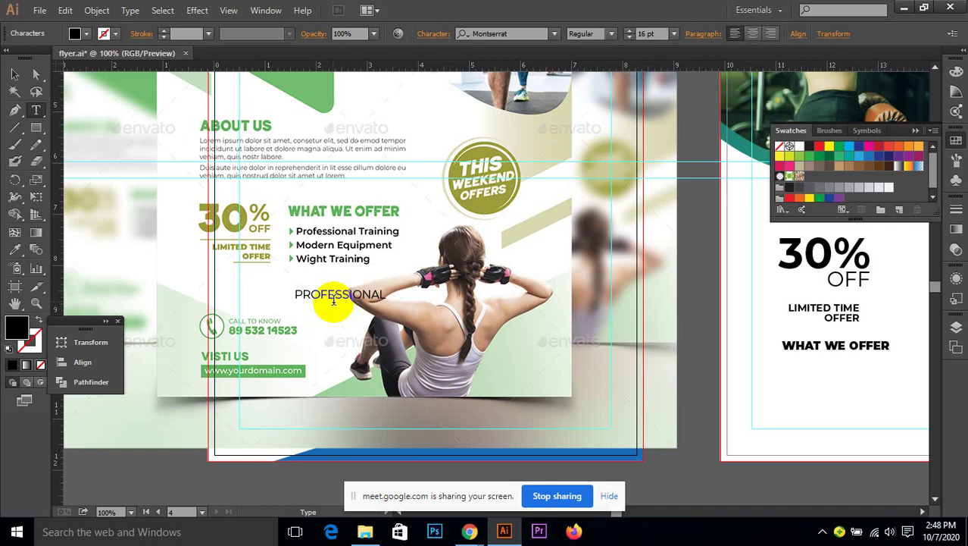
left_click_drag(295, 294, 447, 310)
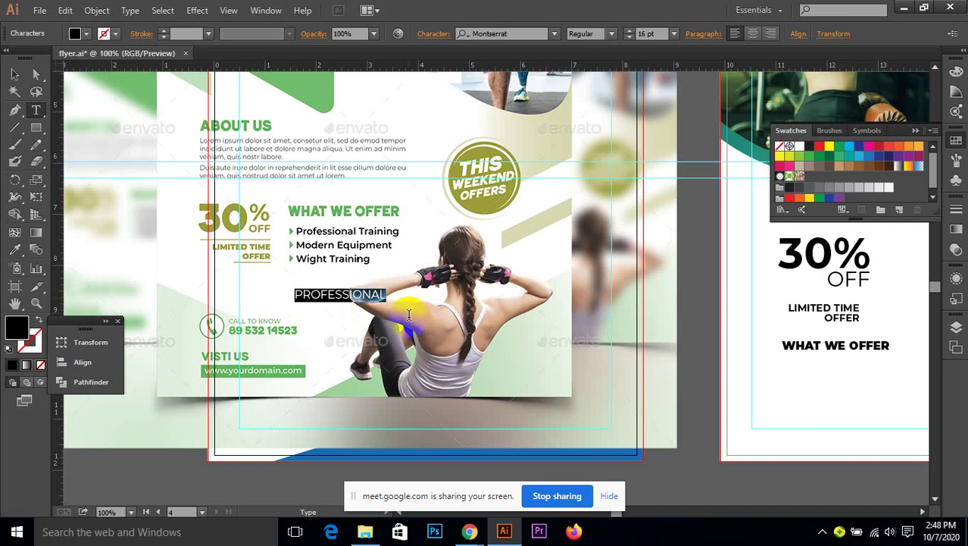
type("Professional Training")
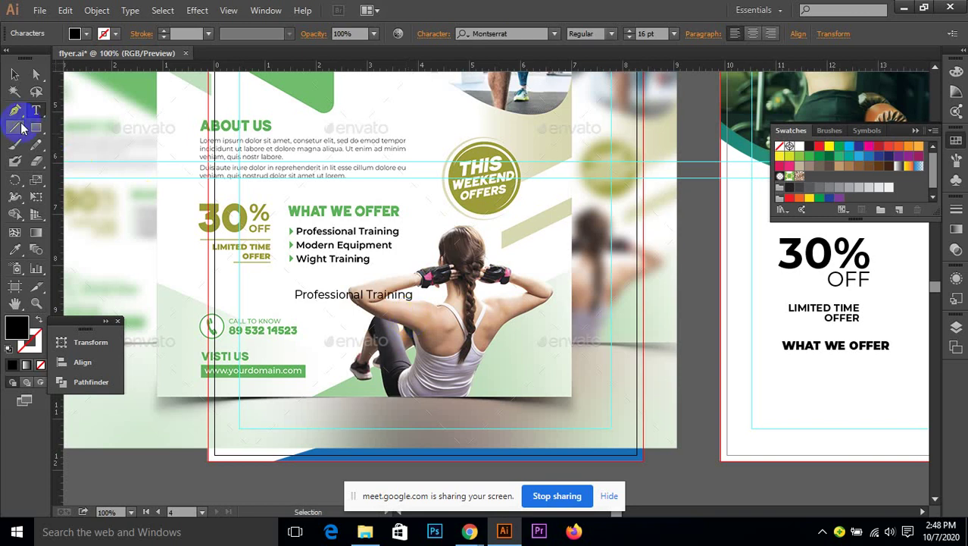
left_click(15, 74)
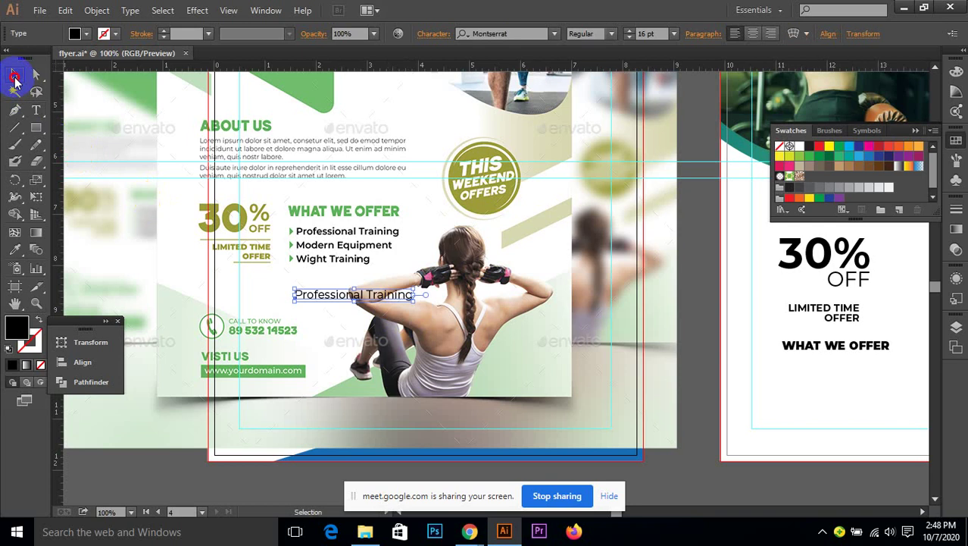
- Duplicate the black Professional Training line directly below itself and replace the copy's text with Modern Equipment
left_click_drag(324, 296, 473, 324)
left_click(36, 110)
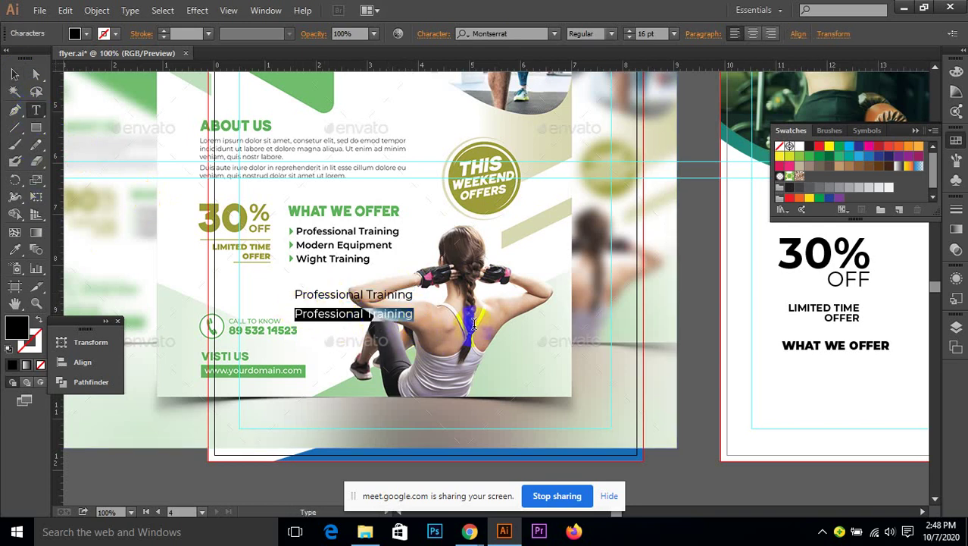
type("Modern Equipment")
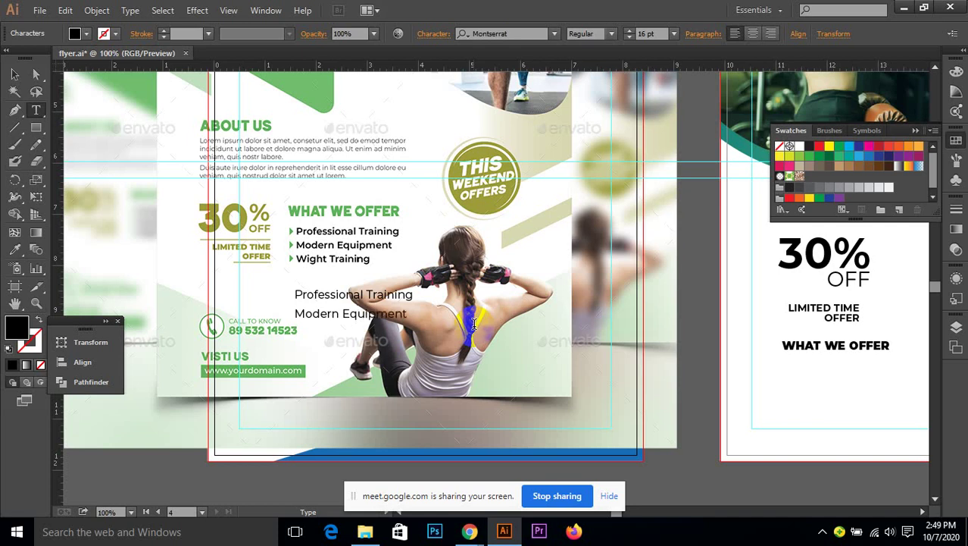
left_click(15, 73)
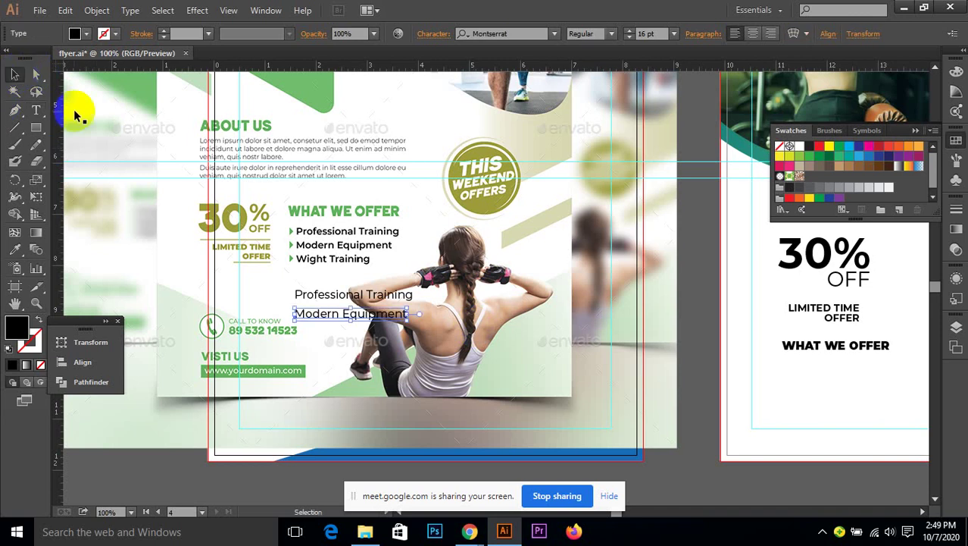
- Duplicate the black Modern Equipment line directly below itself and replace the copy's text with Wight Traning
left_click_drag(324, 318, 325, 338)
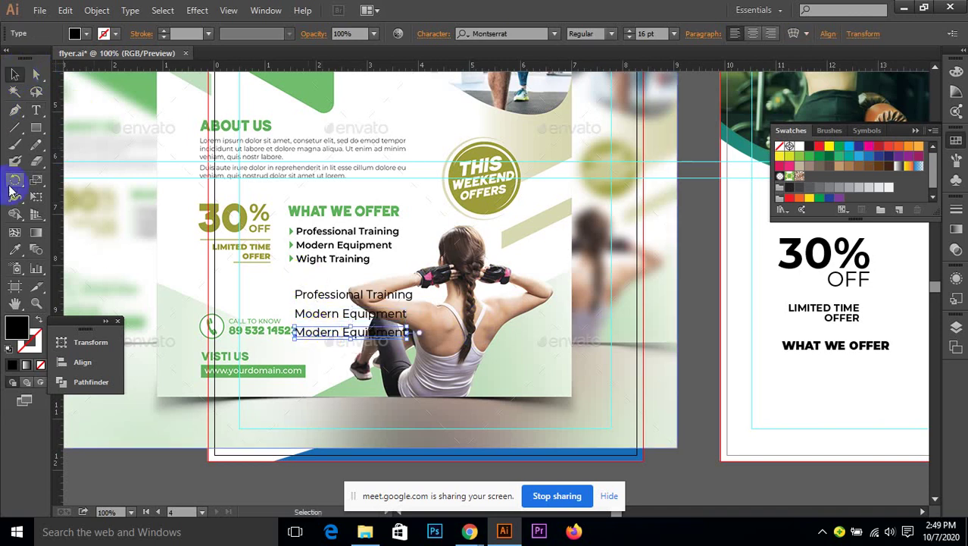
left_click(35, 110)
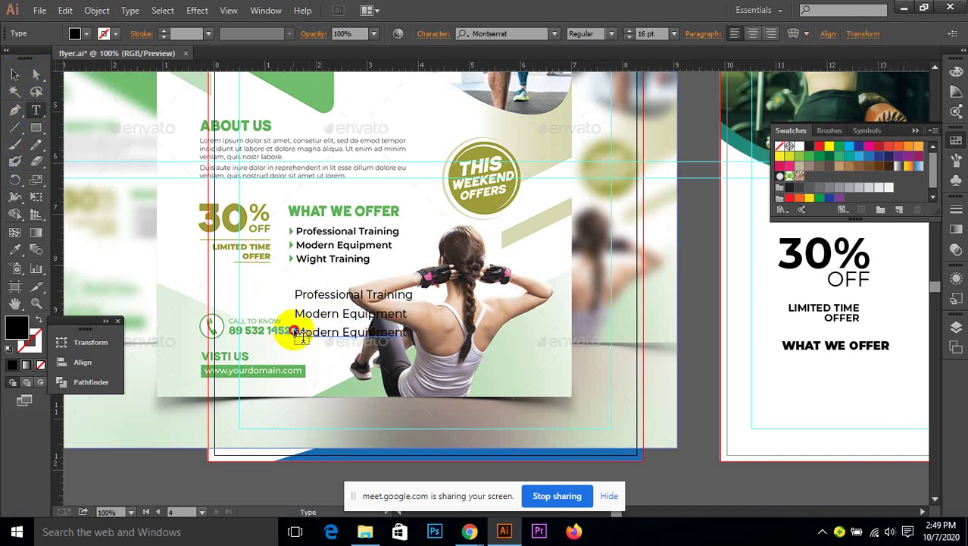
key("v")
left_click_drag(296, 333, 382, 337)
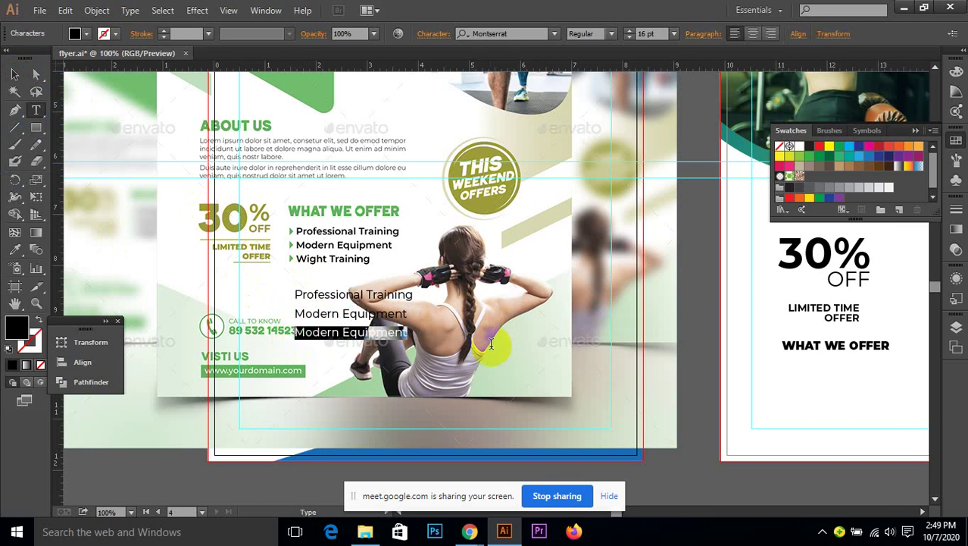
type("Wight Tranin")
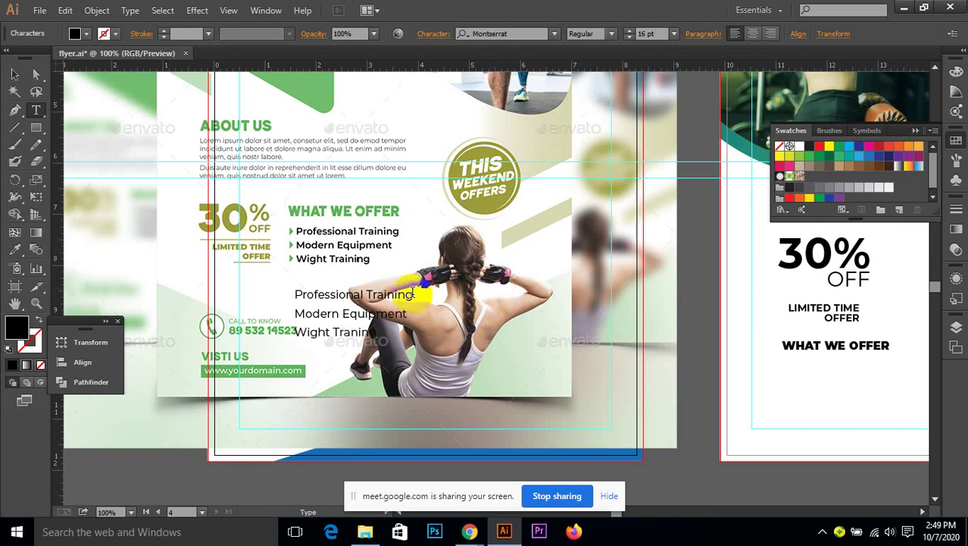
left_click(14, 73)
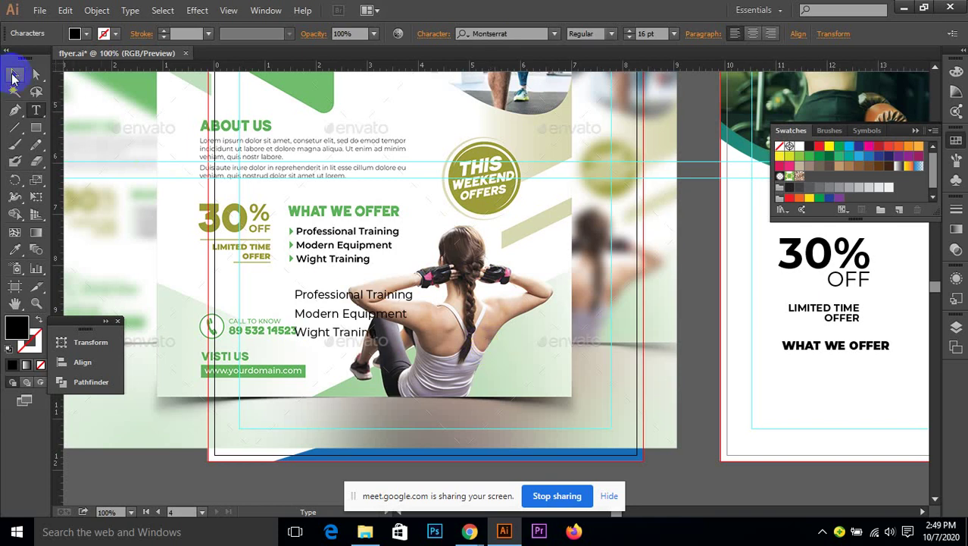
- Set the three new service lines to 12 pt and move them beneath WHAT WE OFFER on the new flyer
left_click(301, 293)
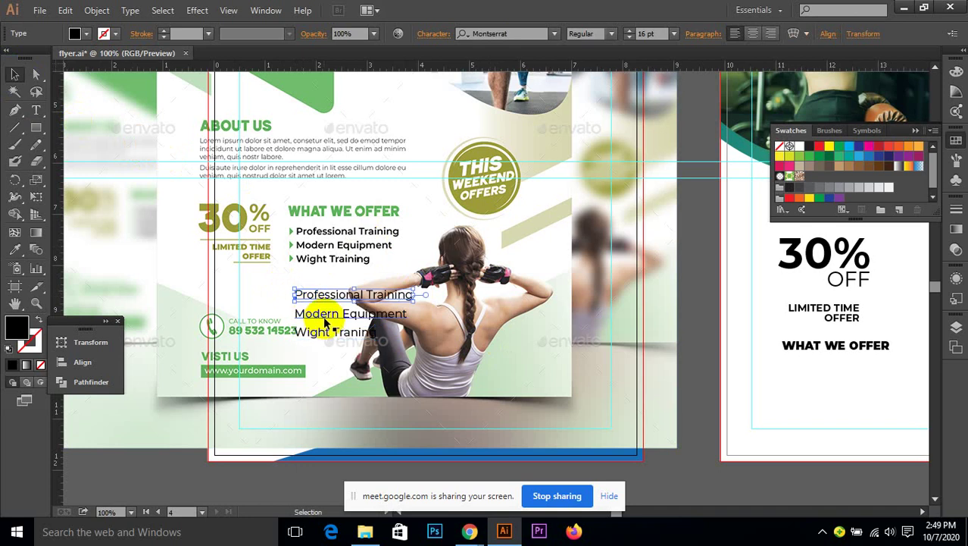
left_click(326, 323, "shift")
left_click(325, 338, "shift")
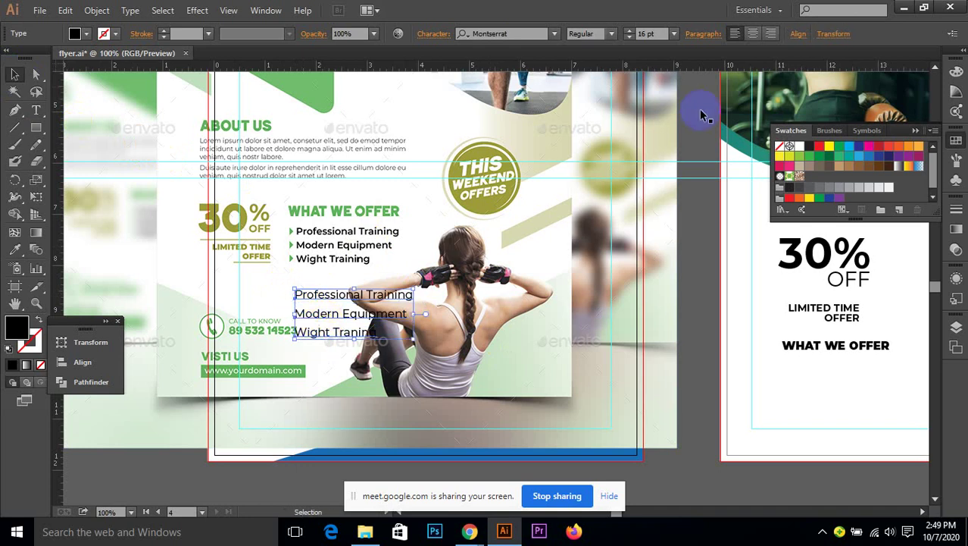
left_click(629, 38)
left_click(629, 38)
left_click(629, 38)
left_click(629, 38)
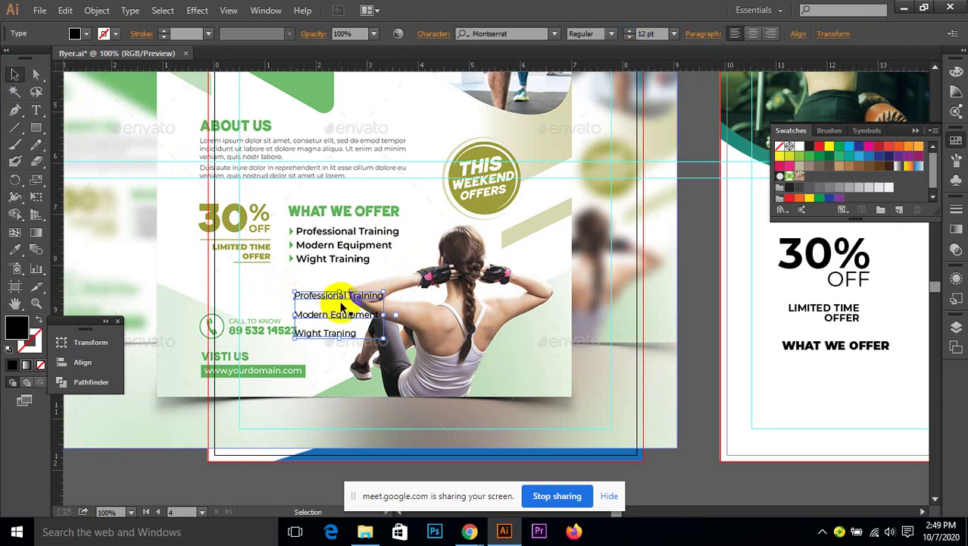
left_click_drag(325, 297, 821, 376)
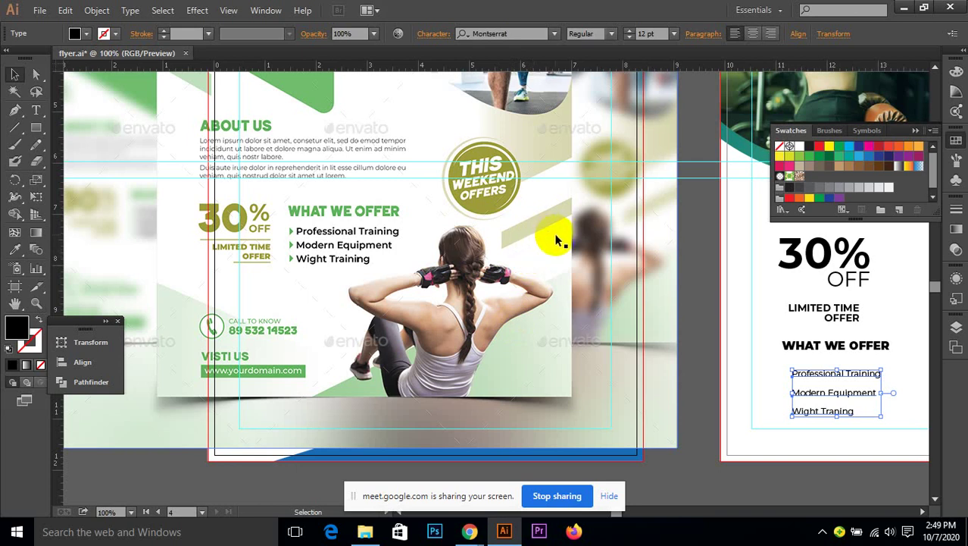
- Recolor the new flyer's 30% OFF text with the olive sampled from the THIS WEEKEND OFFERS badge and nudge it slightly left
key("ctrl+minus")
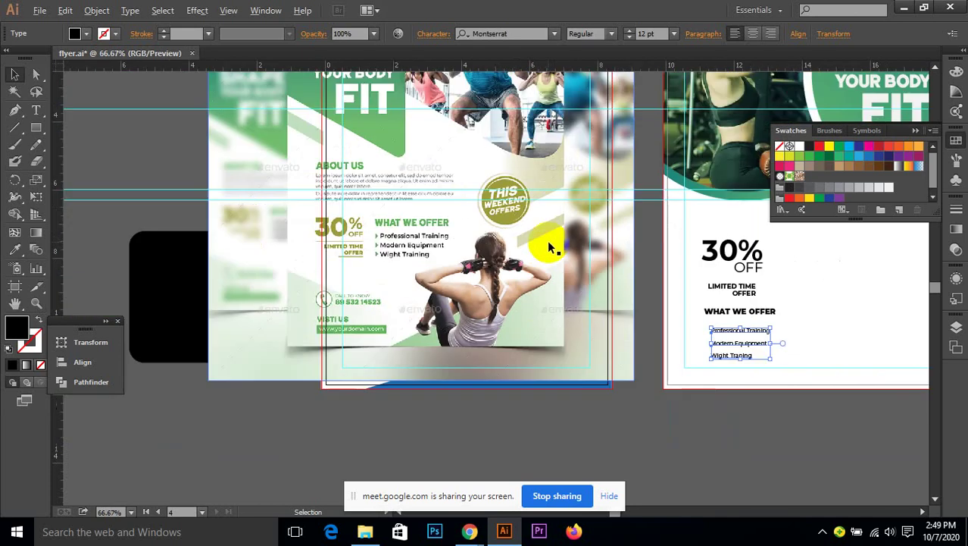
left_click_drag(814, 261, 662, 283)
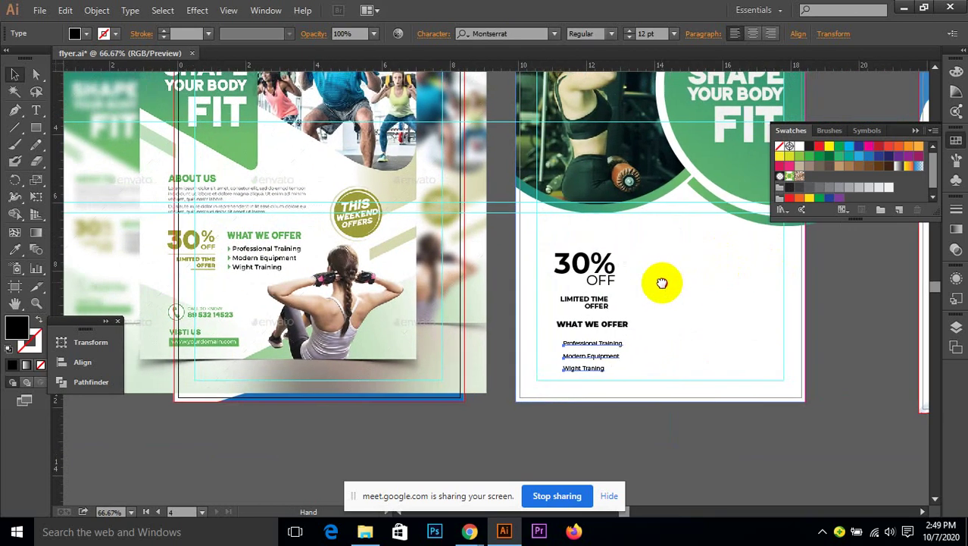
left_click(566, 271)
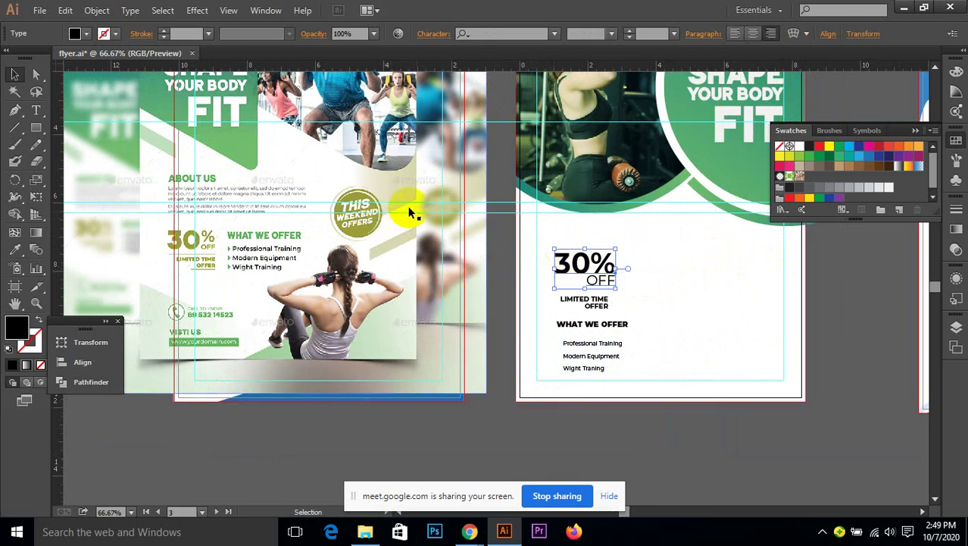
scroll(347, 211, "up", 1)
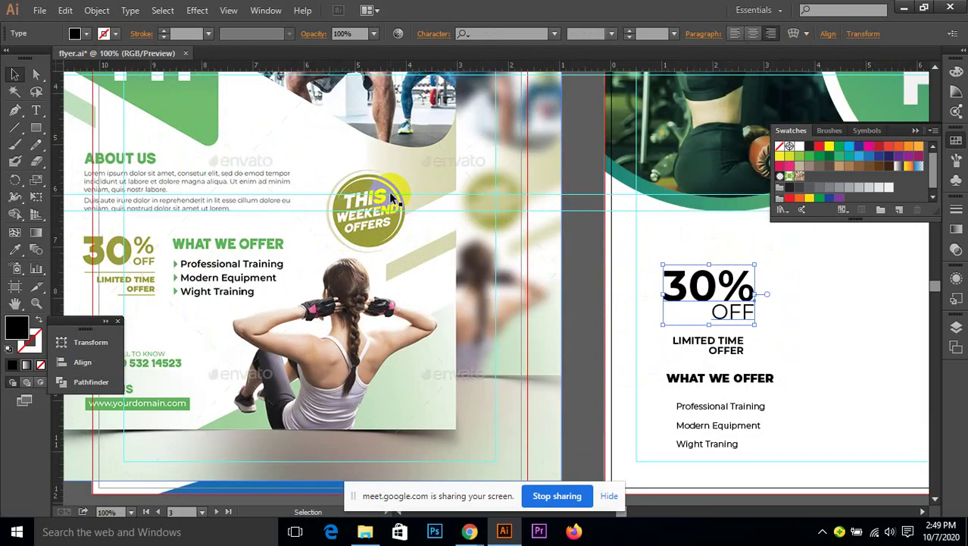
key("i")
left_click(372, 241)
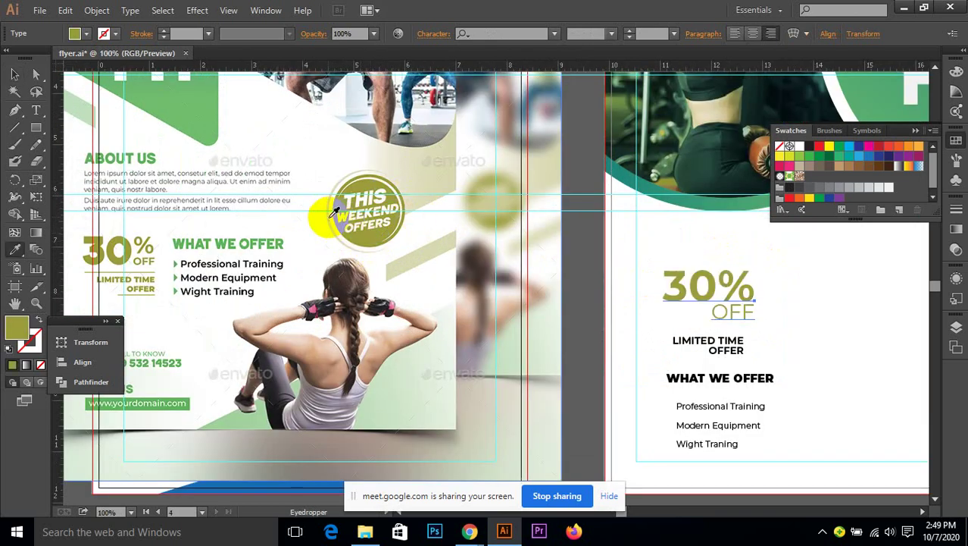
left_click(15, 73)
left_click(629, 244)
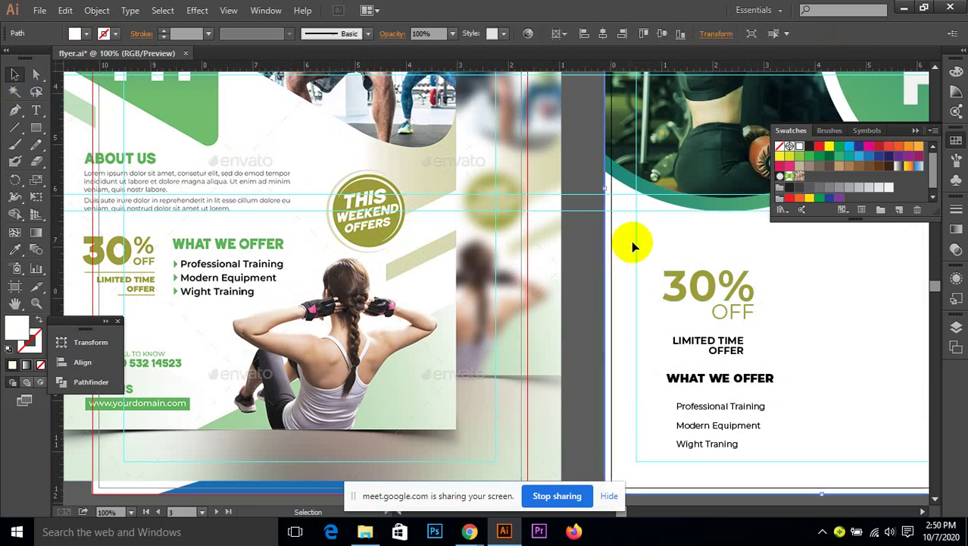
left_click_drag(695, 287, 761, 309)
- Set the font size of the word OFF under 30% on the new flyer to 21 pt
left_click(35, 110)
left_click_drag(656, 277, 798, 283)
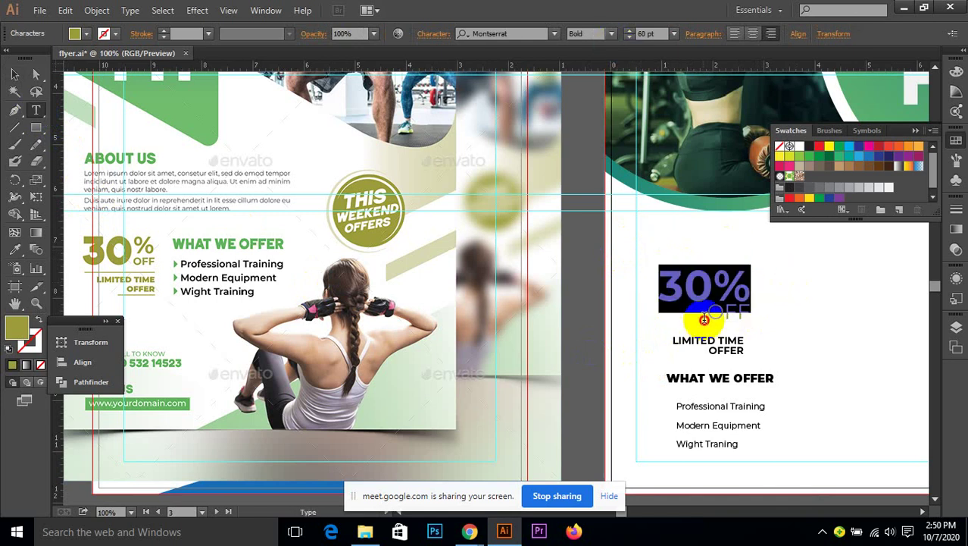
left_click_drag(704, 319, 760, 310)
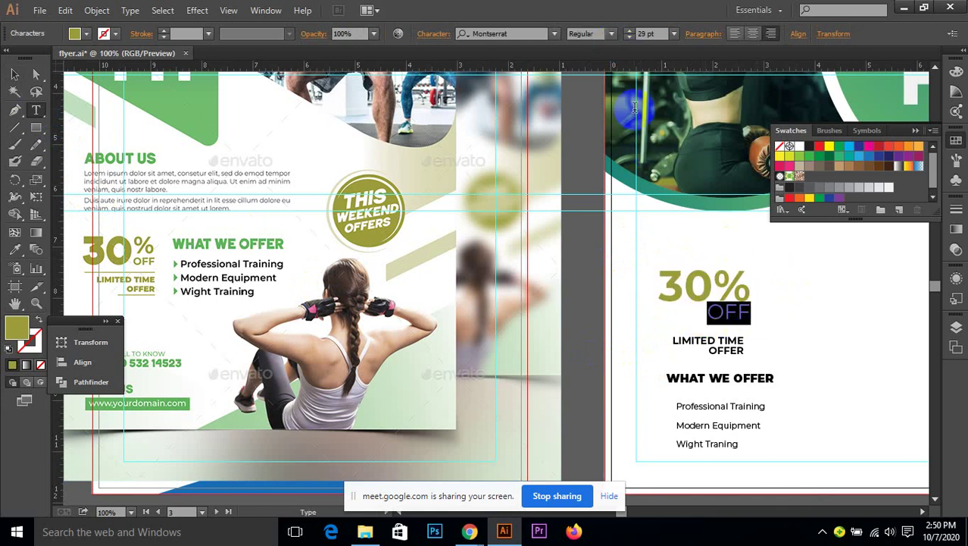
left_click(629, 36)
left_click(629, 35)
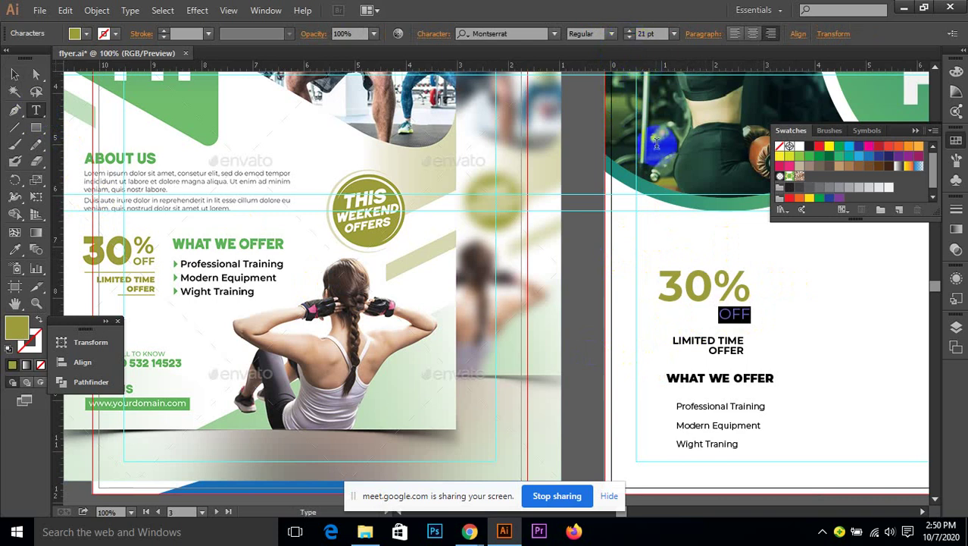
- Set the font style of the word OFF under 30% to Medium and keep the word selected
left_click(749, 286)
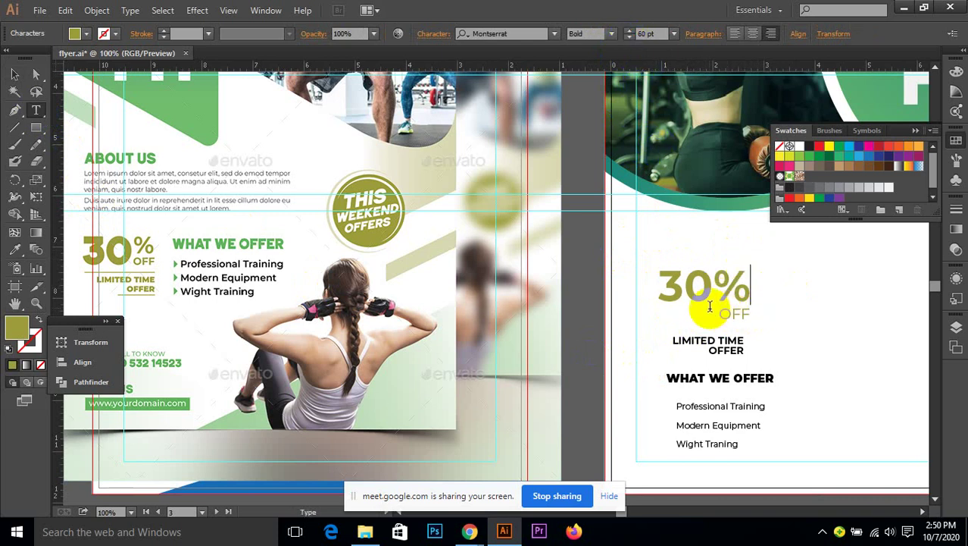
left_click_drag(726, 313, 758, 318)
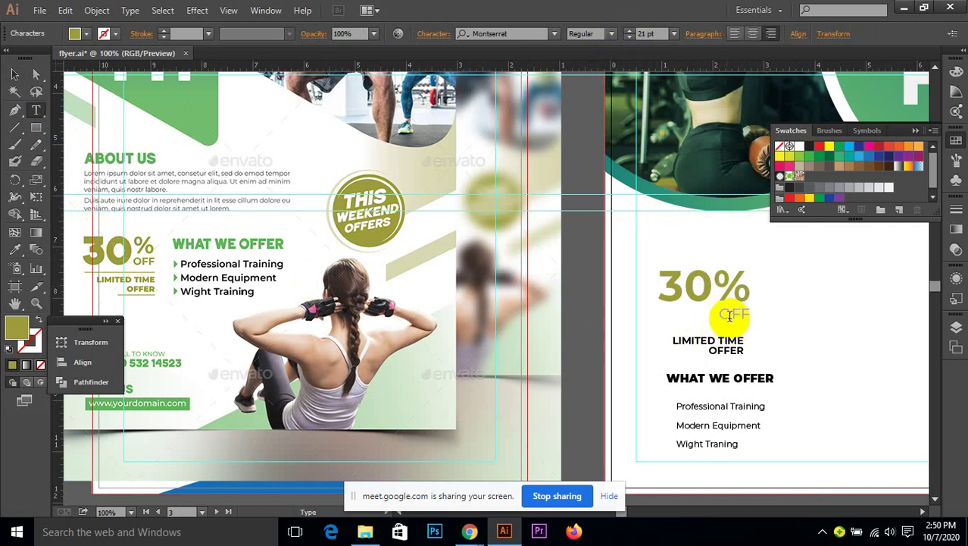
left_click_drag(695, 311, 742, 316)
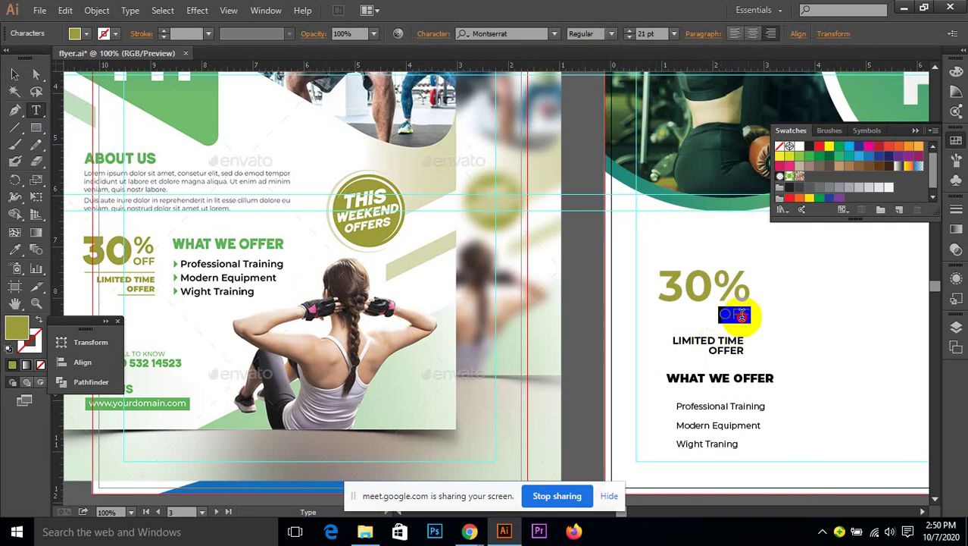
left_click(611, 35)
left_click(593, 174)
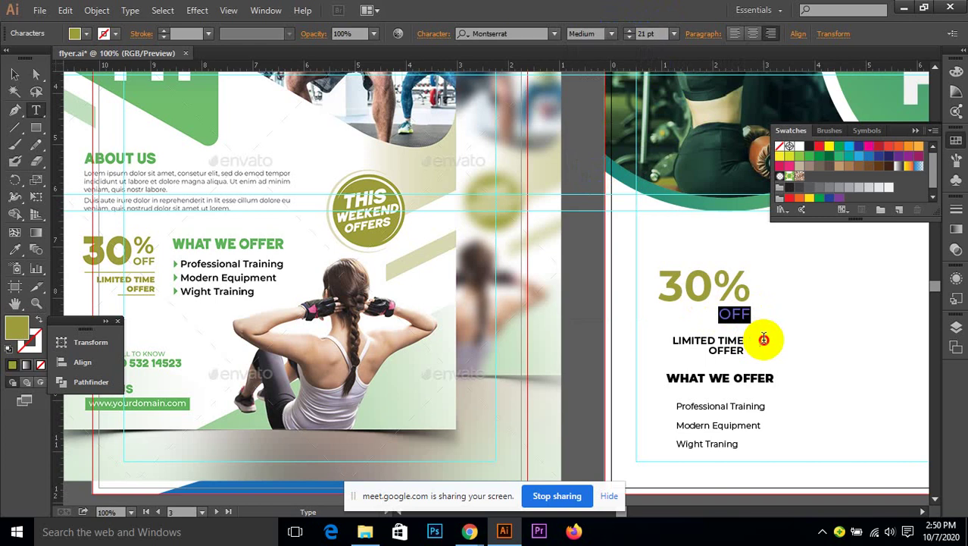
left_click(756, 314)
double_click(718, 314)
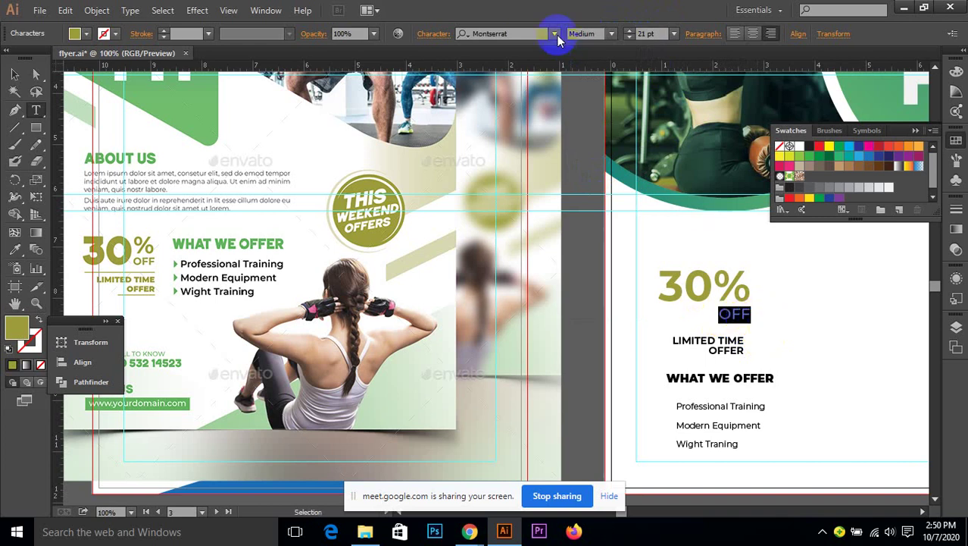
- Set the font style of the word OFF under 30% to Bold and end the text selection
left_click(611, 34)
left_click(603, 232)
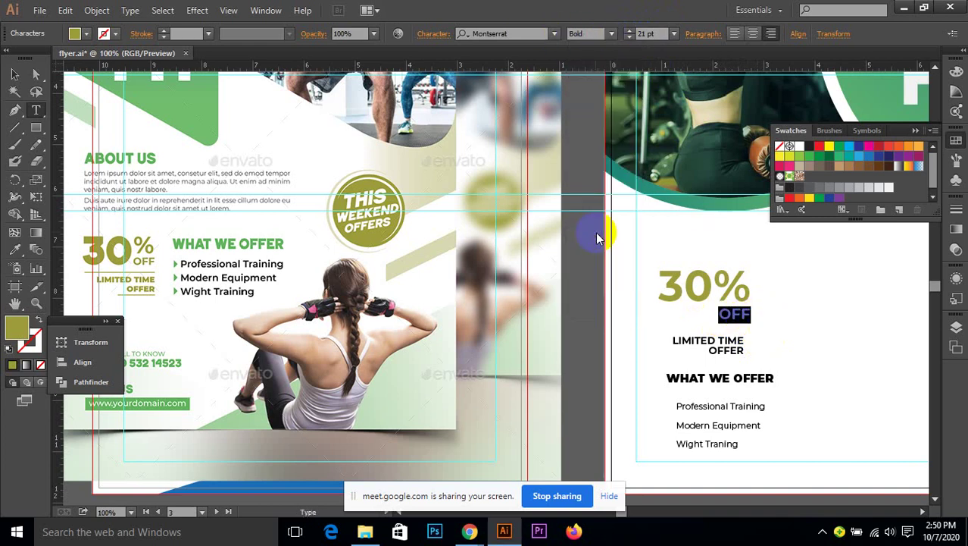
left_click(727, 303)
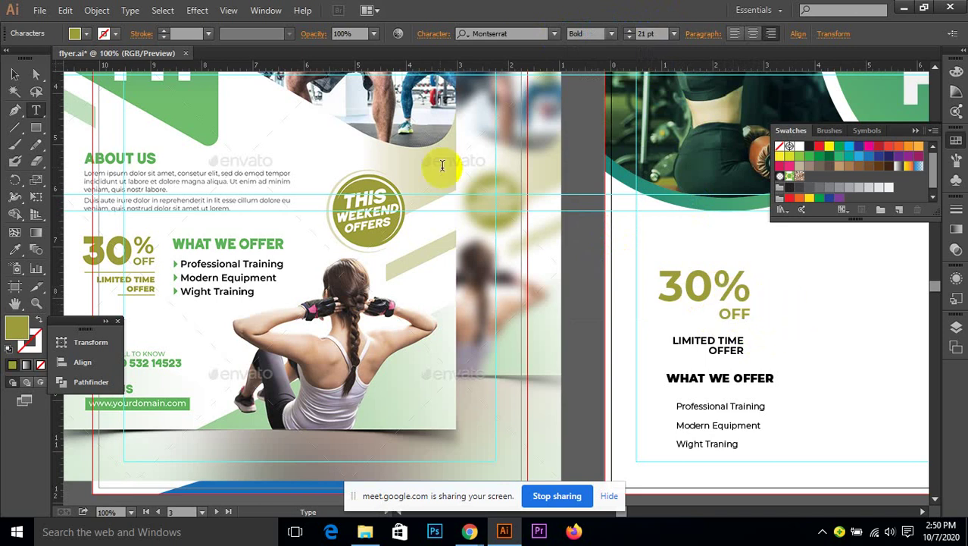
left_click(16, 76)
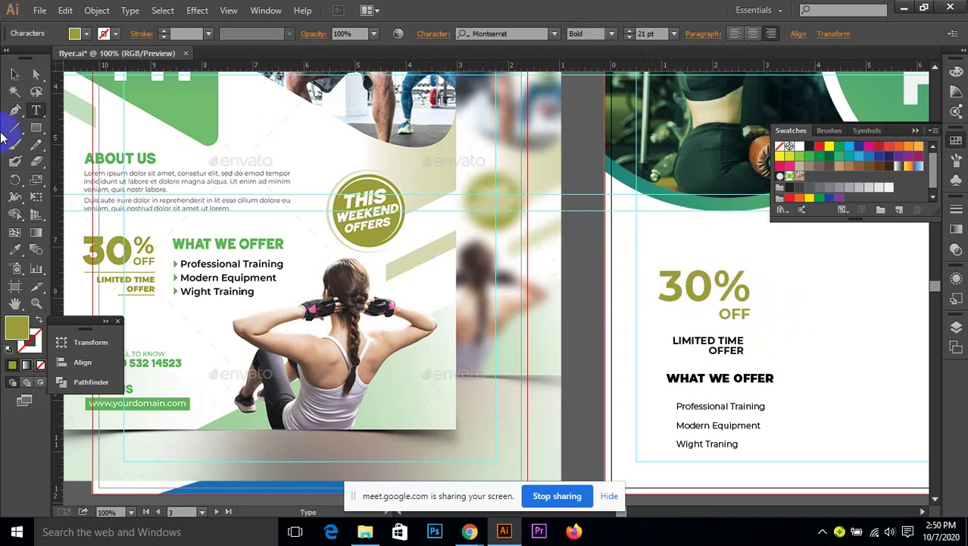
- Set the leading of the word OFF to 22 pt so it sits closer beneath 30%, and deselect the text
left_click(36, 110)
left_click_drag(717, 312, 790, 324)
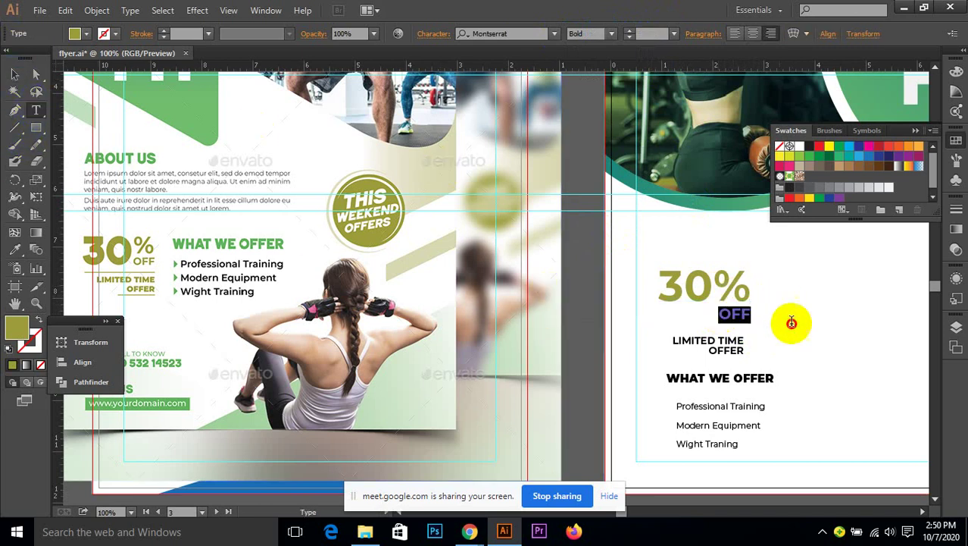
left_click(395, 127)
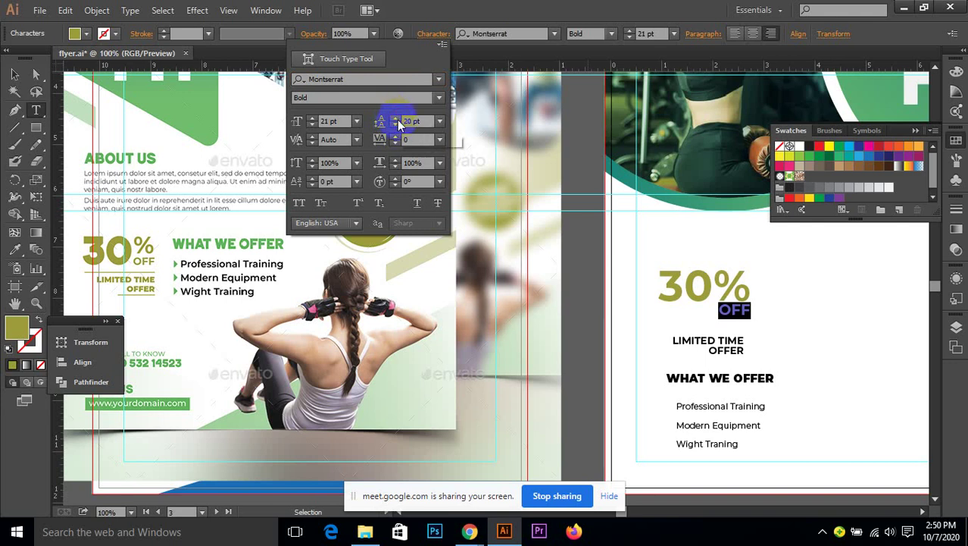
left_click(396, 121)
left_click(14, 74)
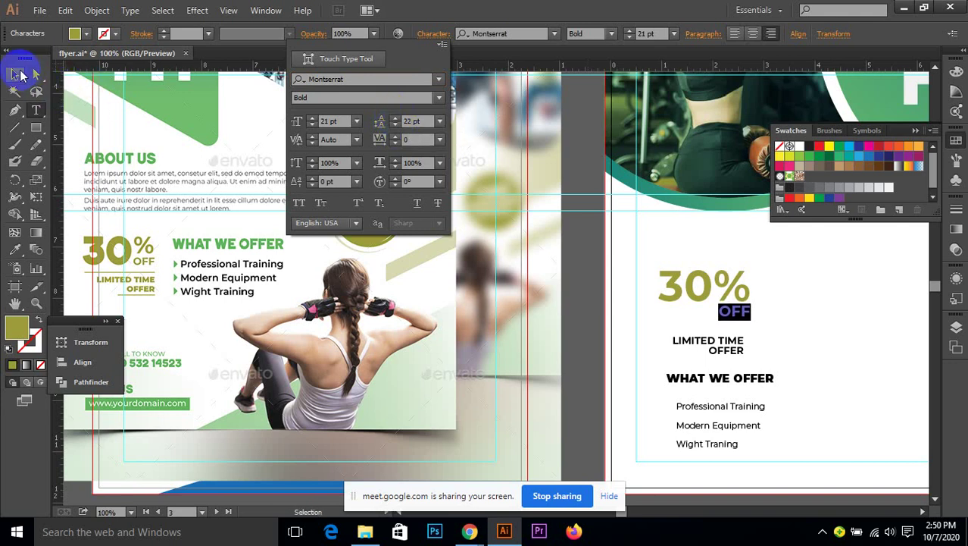
key("Return")
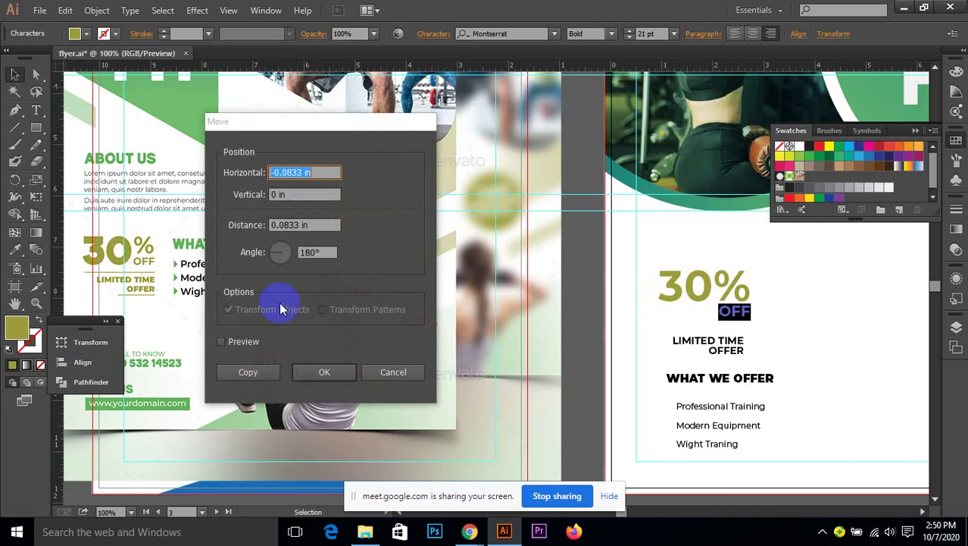
left_click(391, 372)
left_click(788, 345)
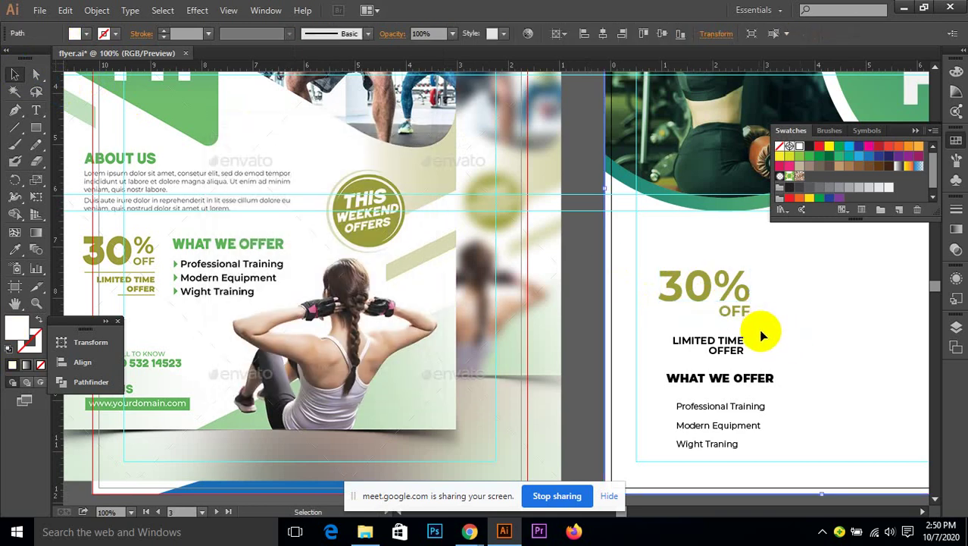
- Shift the reference flyer image to the right and move the 30% OFF text against the new flyer's left margin guide
left_click_drag(244, 238, 281, 236)
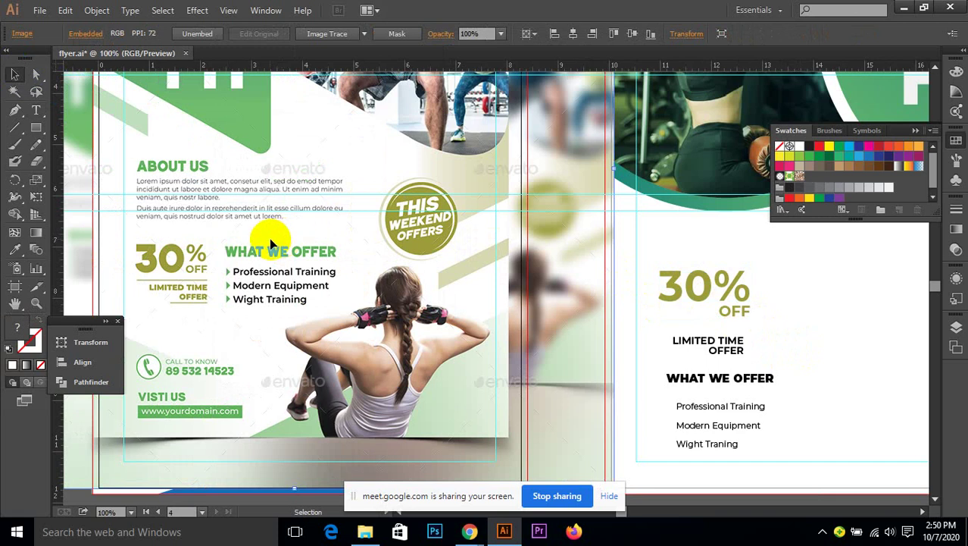
mouse_move(692, 284)
left_mouse_down()
mouse_move(674, 272)
mouse_move(679, 280)
left_mouse_up()
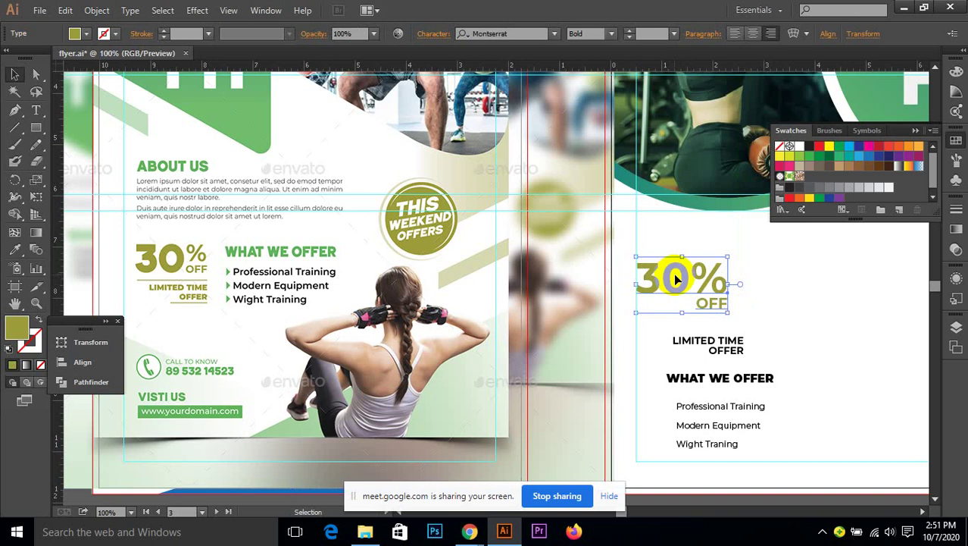
- Recolor the LIMITED TIME OFFER text with the olive sampled from the THIS WEEKEND OFFERS badge
left_click(735, 352)
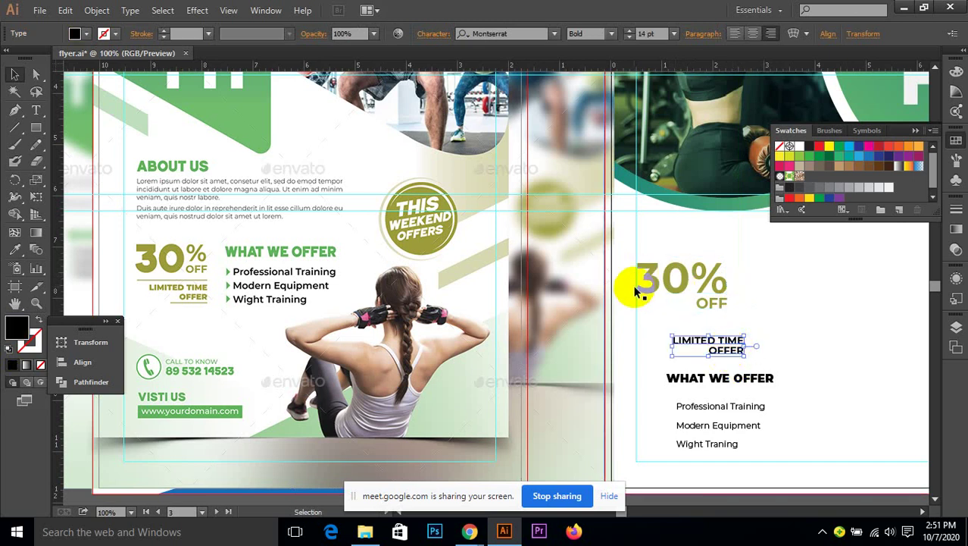
key("i")
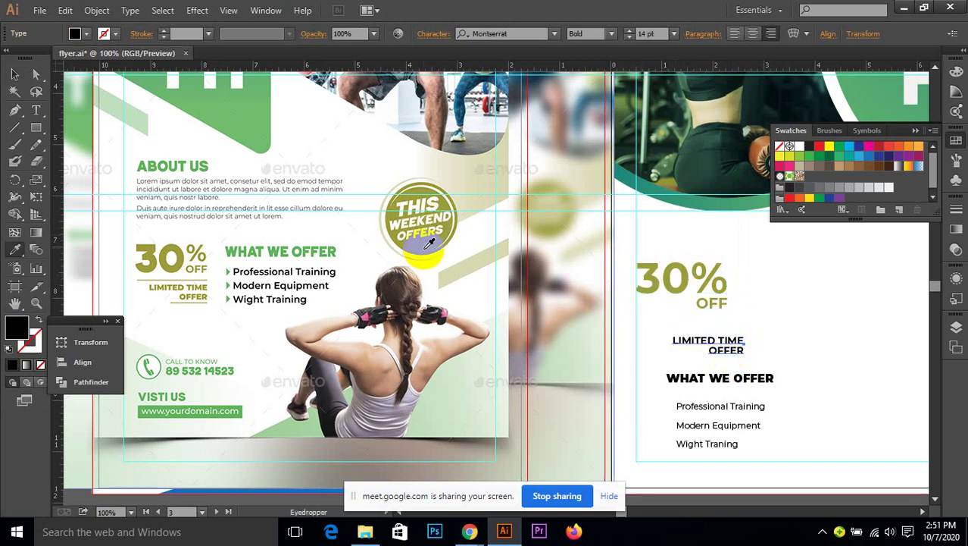
left_click(425, 247)
left_click(16, 75)
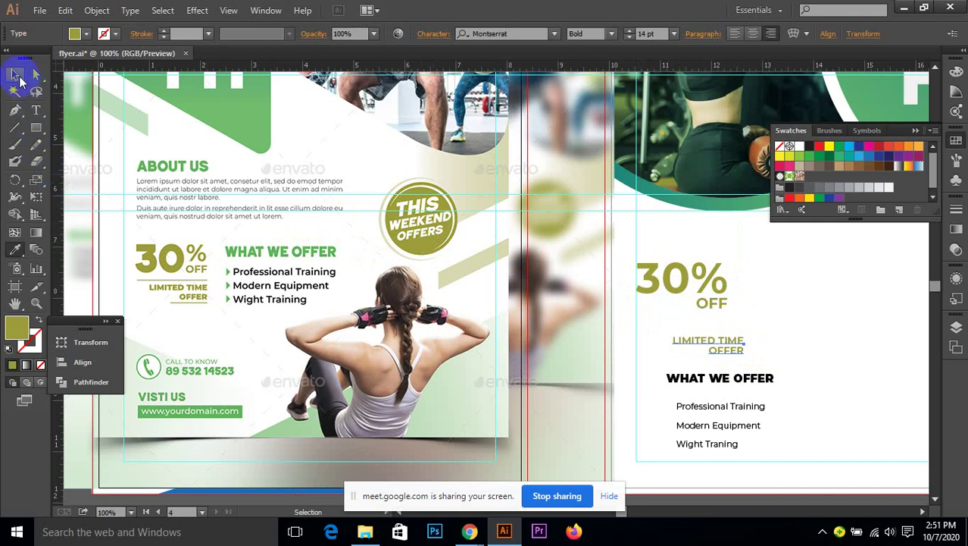
left_click(761, 321)
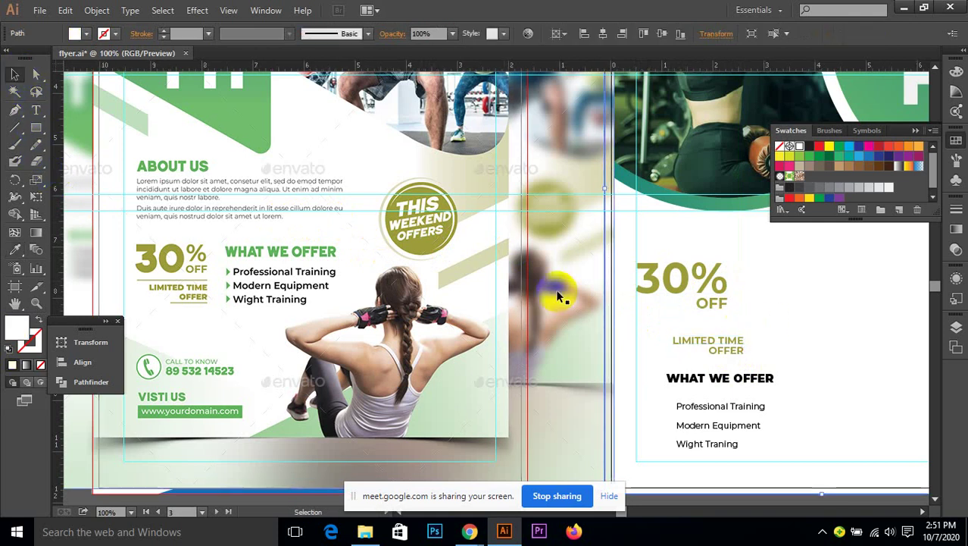
- Draw a thin horizontal rectangle beneath OFF, about as wide as 30%, and fill it with the olive sampled from the 30% text
left_click(13, 128)
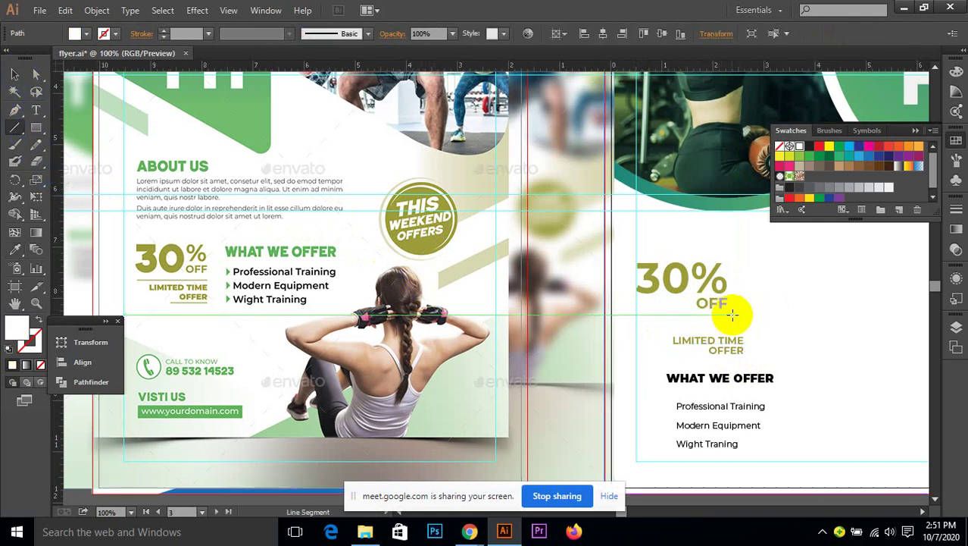
left_click(35, 127)
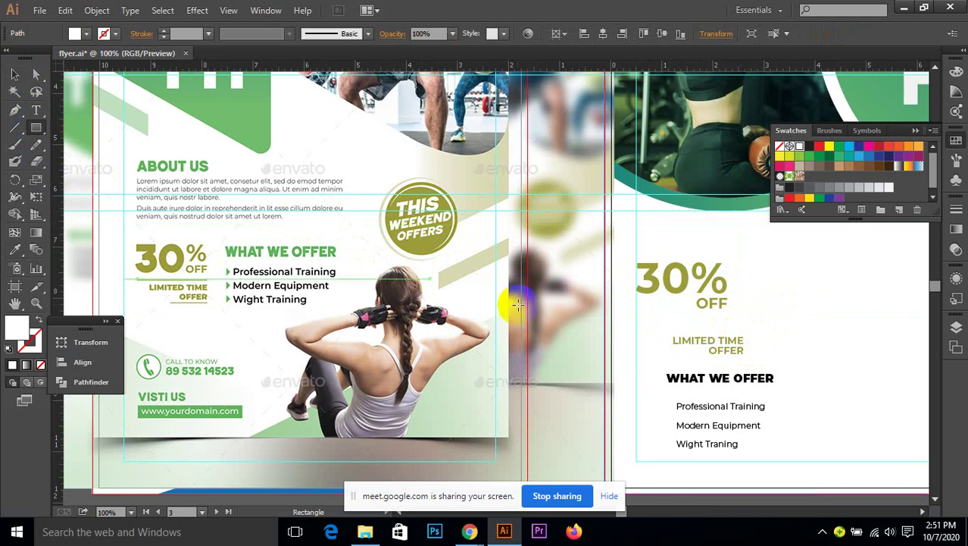
scroll(741, 321, "up", 2)
left_click_drag(724, 309, 532, 314)
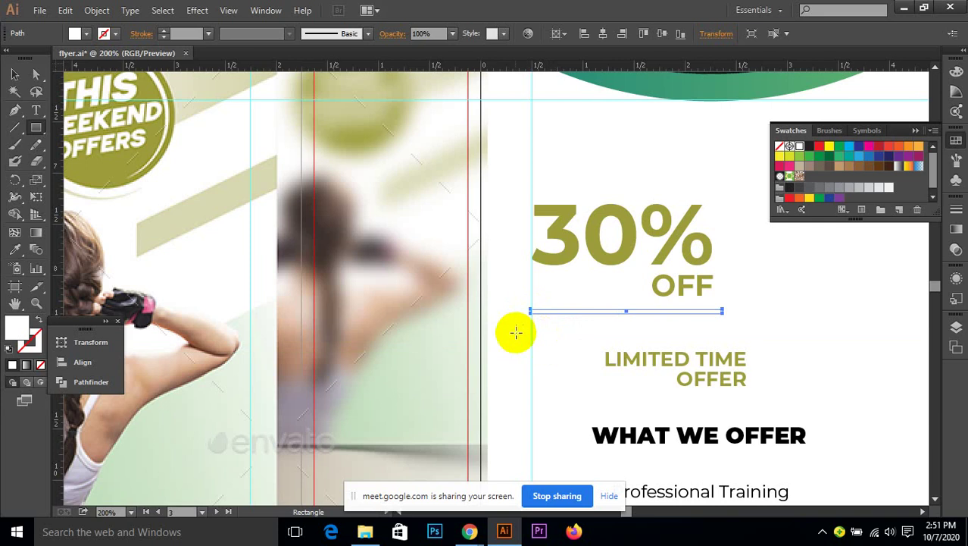
scroll(514, 326, "down", 1)
left_click(14, 249)
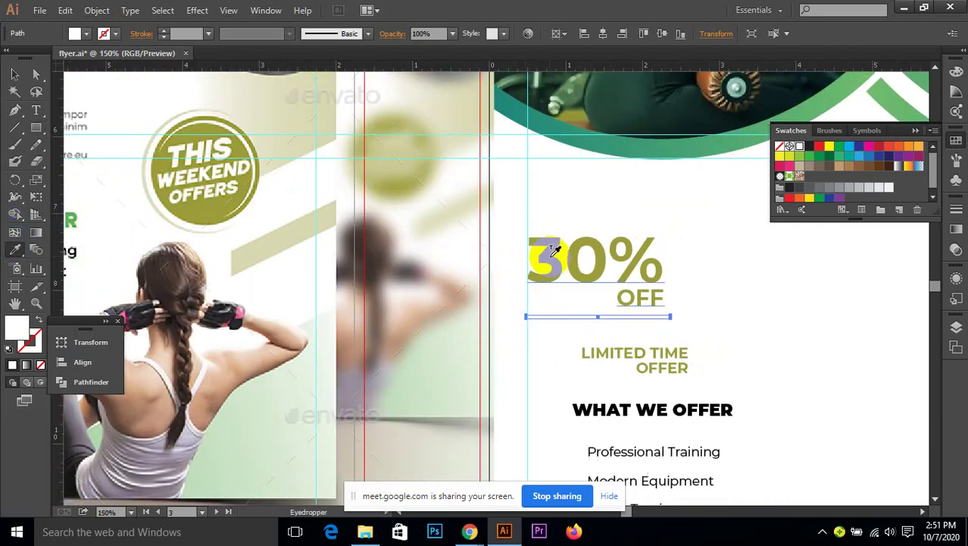
left_click(551, 247)
left_click(15, 73)
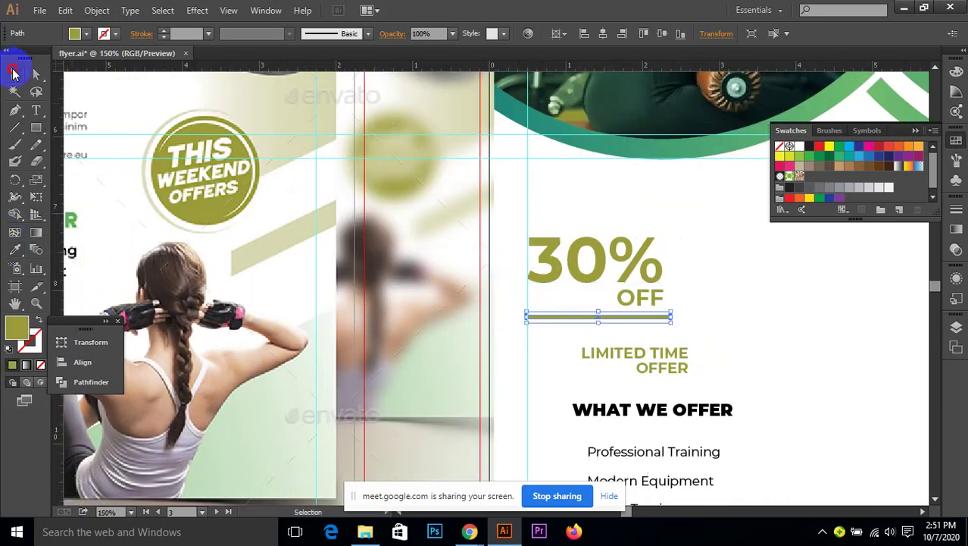
left_click(735, 304)
- Move the olive bar up closer beneath OFF and align its left end with the left margin guide
scroll(734, 307, "down", 2)
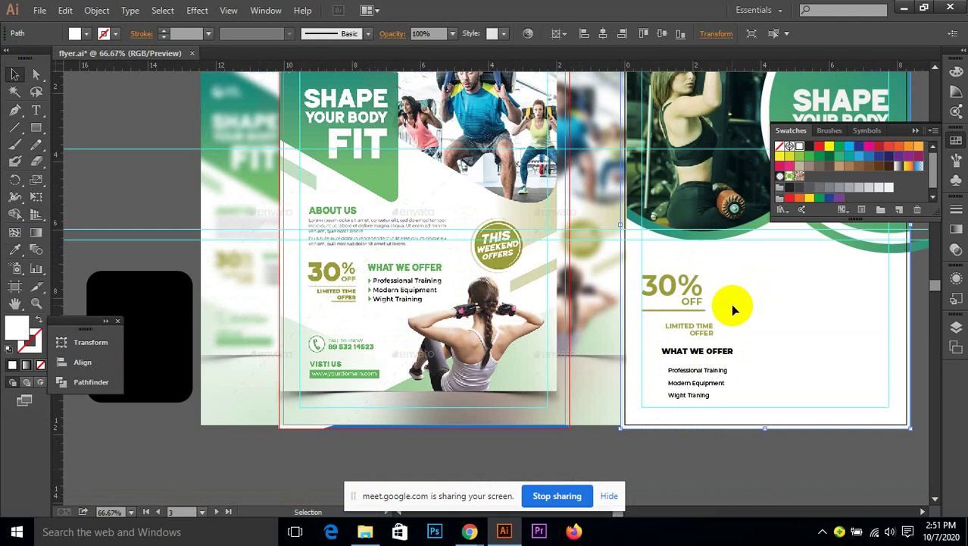
scroll(692, 306, "up", 2)
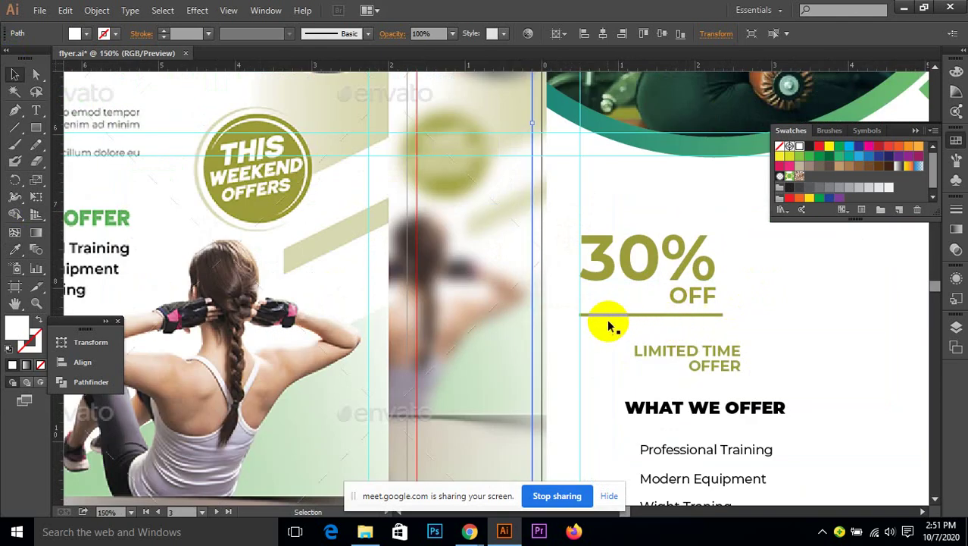
scroll(609, 325, "down", 2)
scroll(871, 281, "up", 2)
left_click_drag(672, 310, 607, 329)
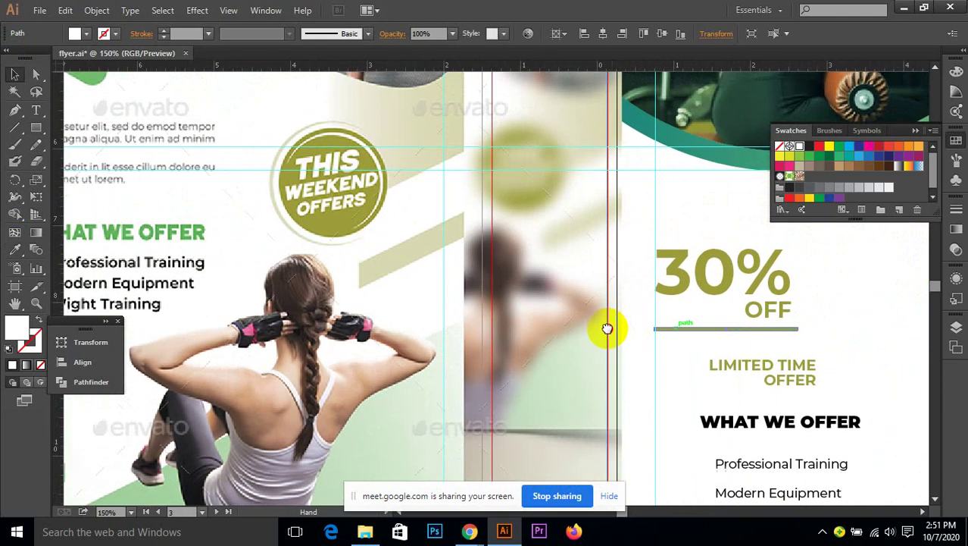
scroll(641, 346, "up", 3)
left_click(502, 335)
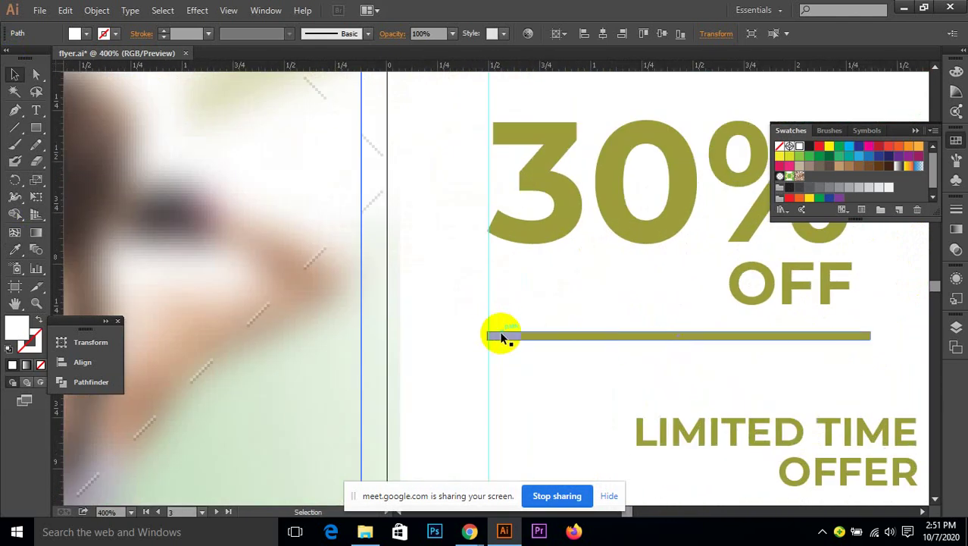
scroll(502, 336, "up", 4)
left_click_drag(495, 340, 502, 285)
scroll(561, 333, "down", 5)
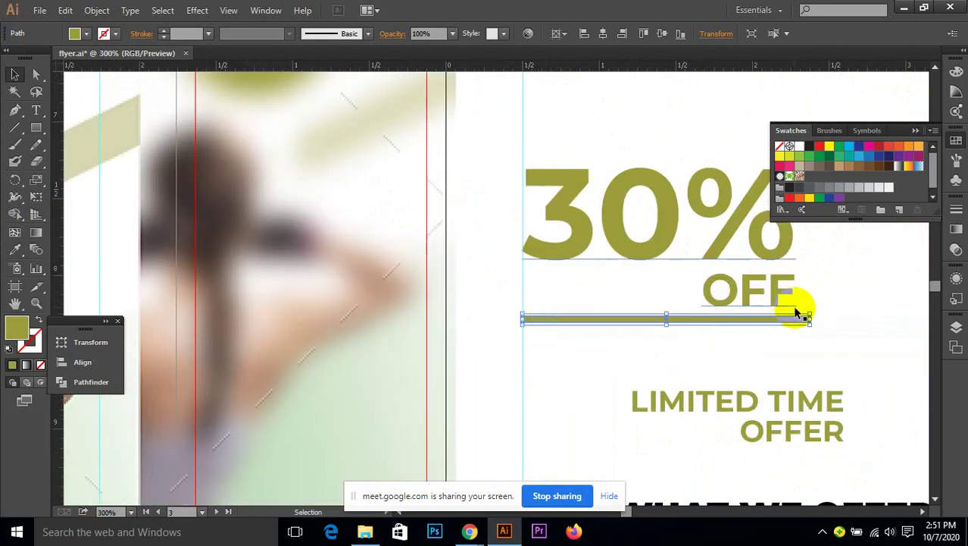
- Thin the olive bar beneath OFF to a height of about 0.02 in
scroll(674, 321, "up", 3)
left_click_drag(629, 322, 629, 311)
left_click(627, 372)
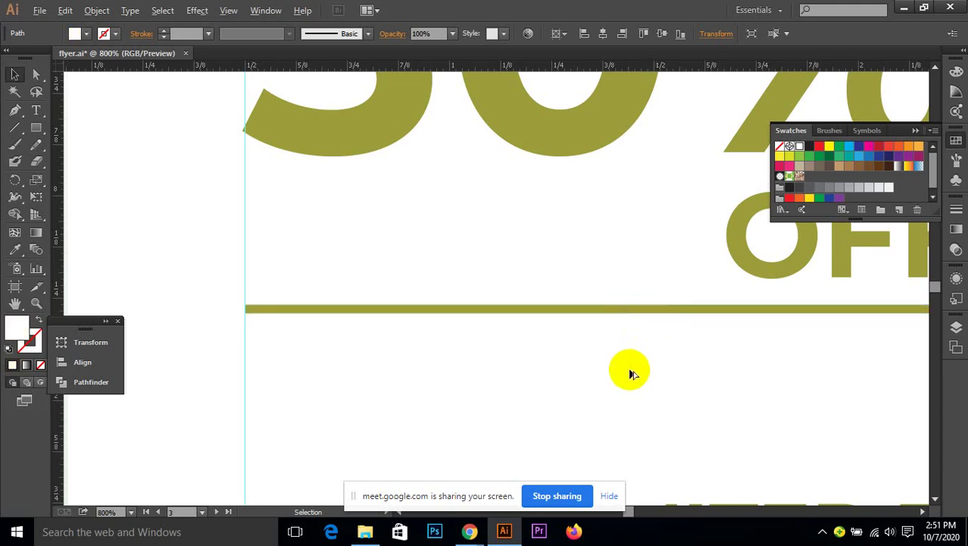
- Shorten the olive line from its right end so it lines up with the right edge of OFF
scroll(622, 367, "down", 3)
left_click_drag(769, 348, 716, 347)
scroll(784, 344, "up", 3)
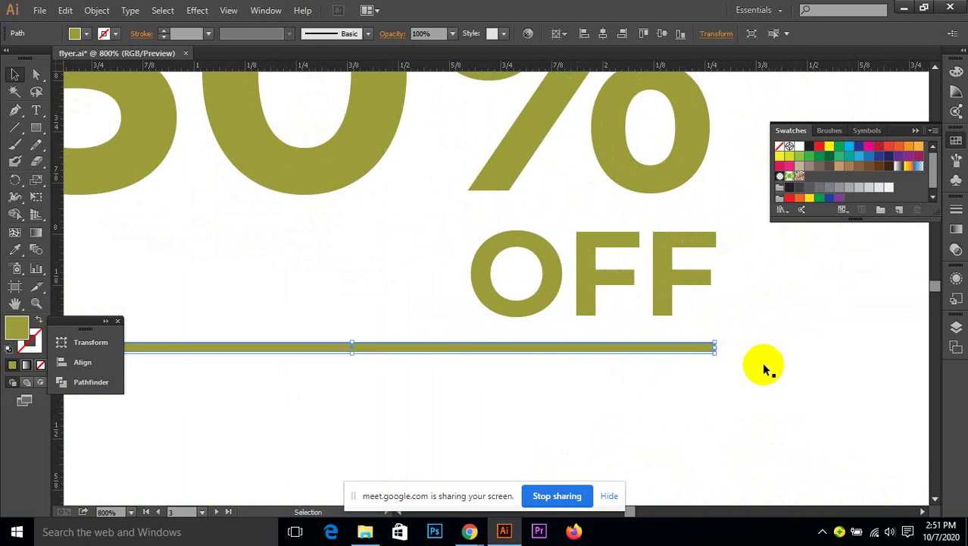
left_click(761, 362)
- Move the LIMITED TIME OFFER text directly beneath the olive line, right-aligned with OFF
scroll(734, 381, "down", 4)
scroll(734, 381, "down", 3)
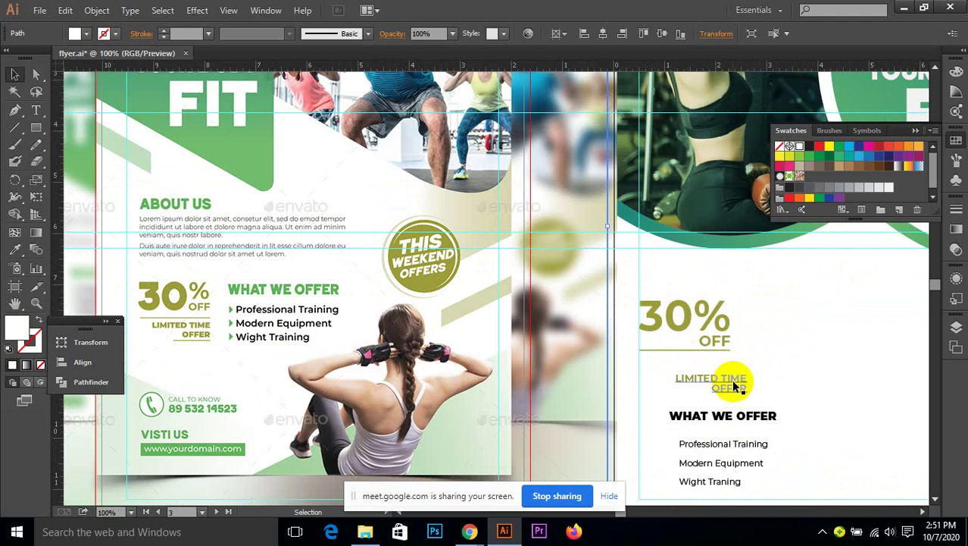
left_click_drag(734, 385, 707, 340)
scroll(726, 378, "up", 3)
scroll(785, 372, "down", 3)
- Duplicate the olive line beneath LIMITED TIME OFFER and shorten the copy from the left to about the width of OFFER
scroll(780, 389, "down", 2)
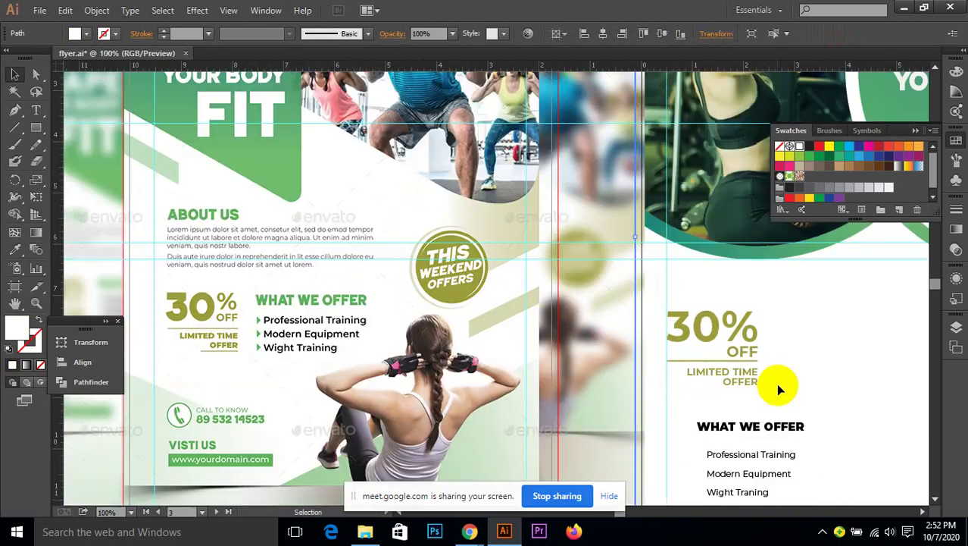
scroll(776, 382, "down", 2)
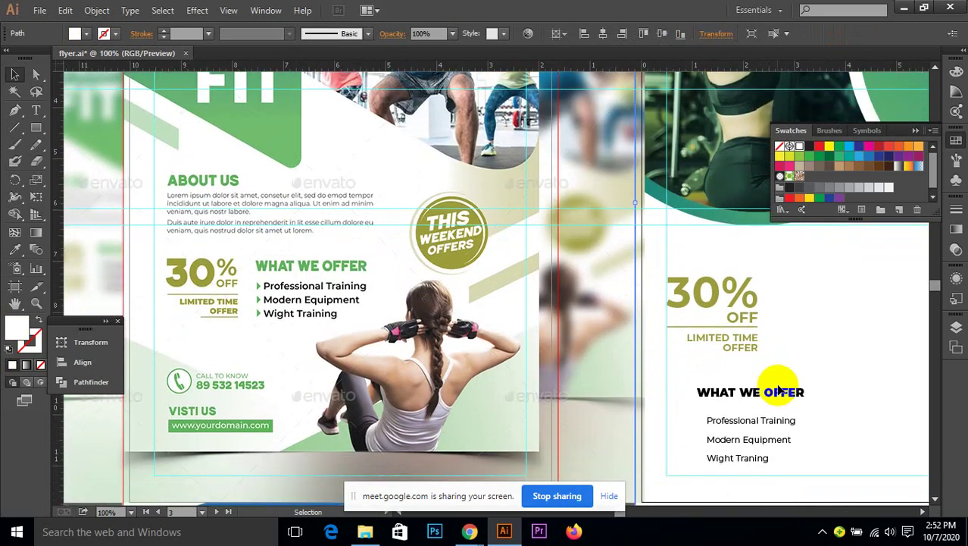
scroll(765, 365, "up", 1)
scroll(765, 362, "up", 2)
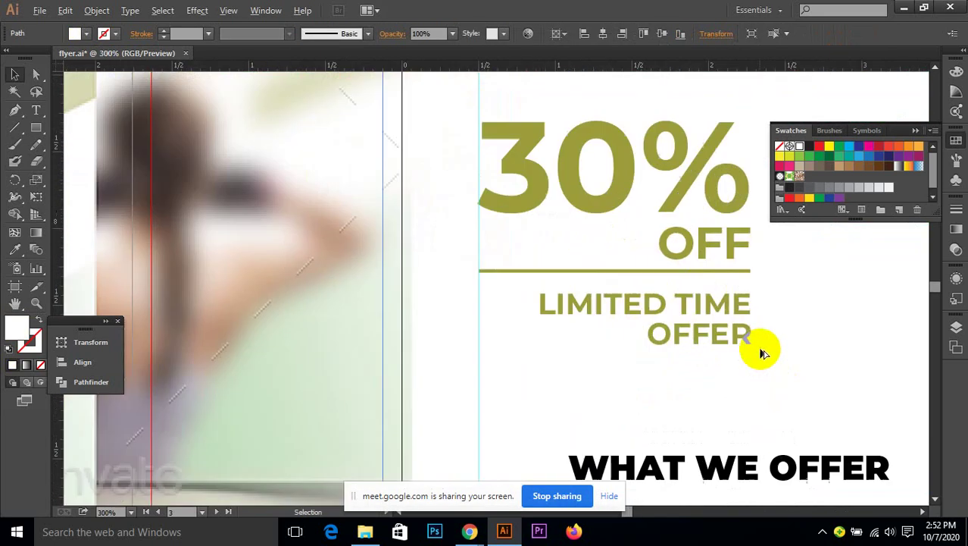
left_click_drag(729, 273, 726, 360)
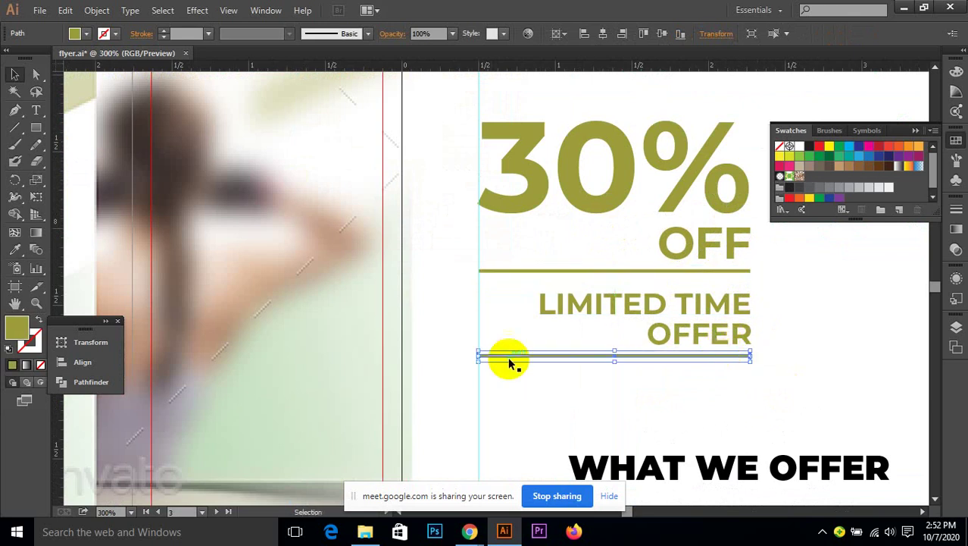
left_click_drag(478, 356, 648, 360)
left_click(699, 402)
scroll(698, 421, "down", 2)
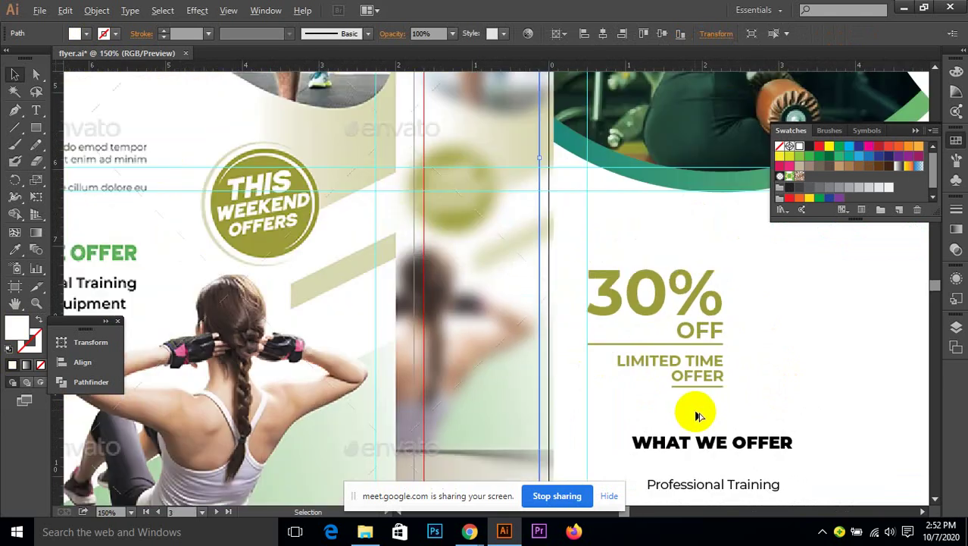
- Extend the short olive line beneath OFFER leftward to a width of about 0.8 in
scroll(698, 413, "down", 1)
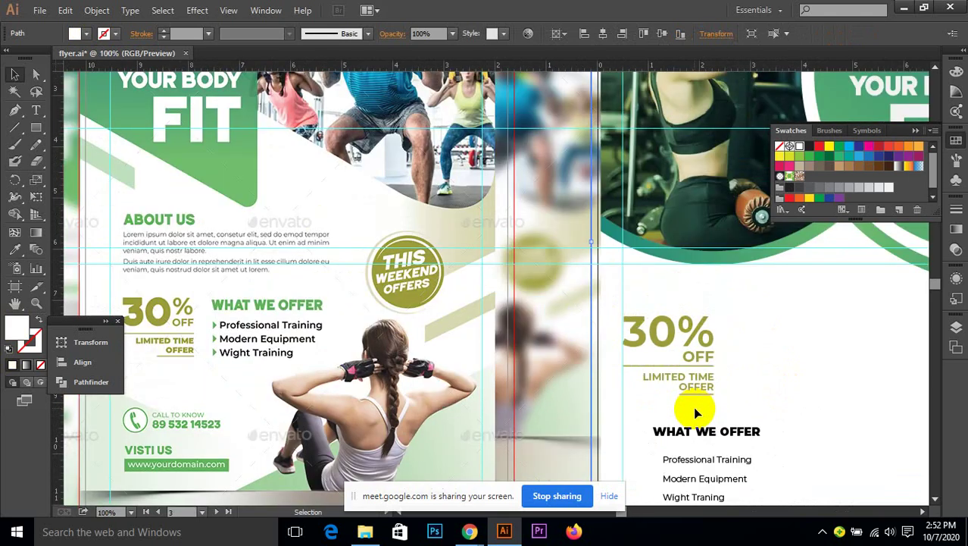
scroll(682, 365, "up", 2)
left_click_drag(674, 418, 660, 418)
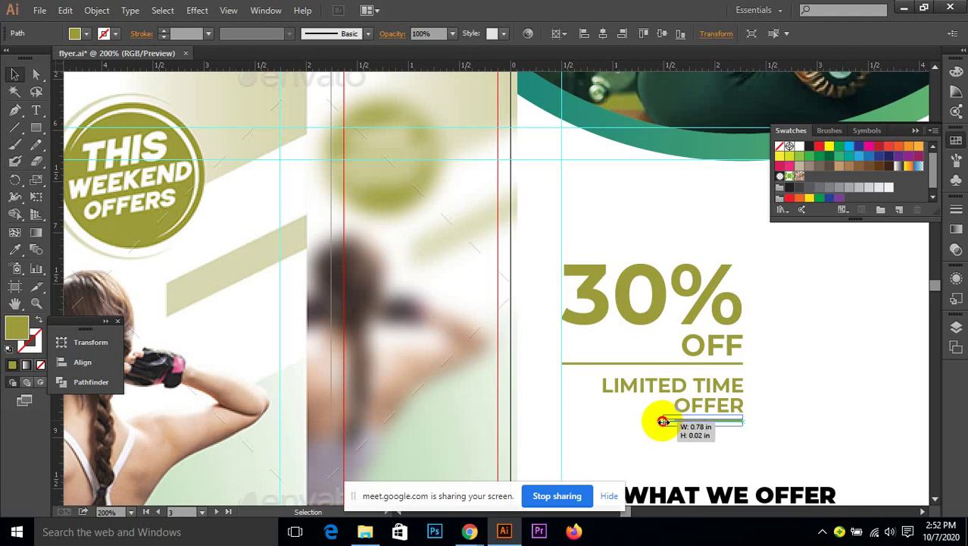
left_click(669, 432)
scroll(689, 443, "down", 1)
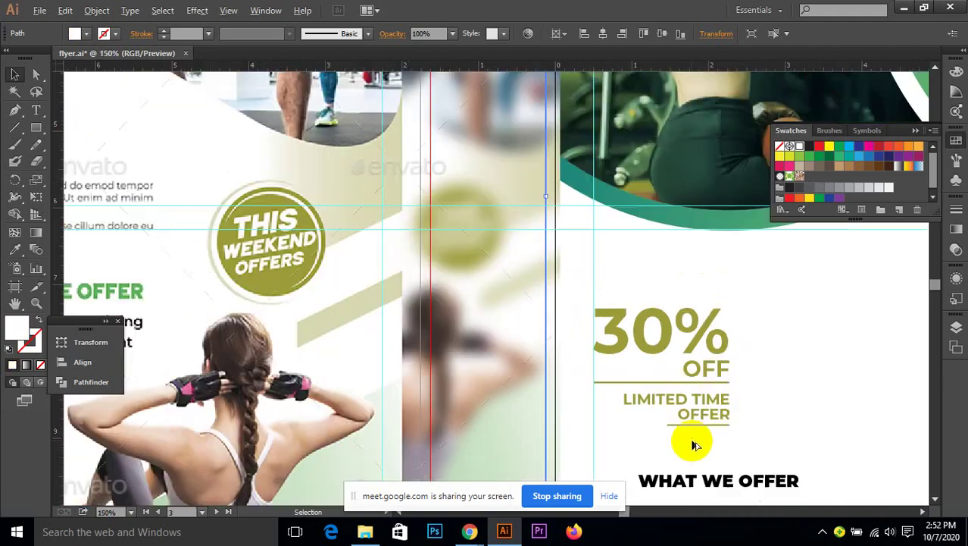
- Set the leading of the LIMITED TIME OFFER text to 16 pt
scroll(761, 395, "down", 2)
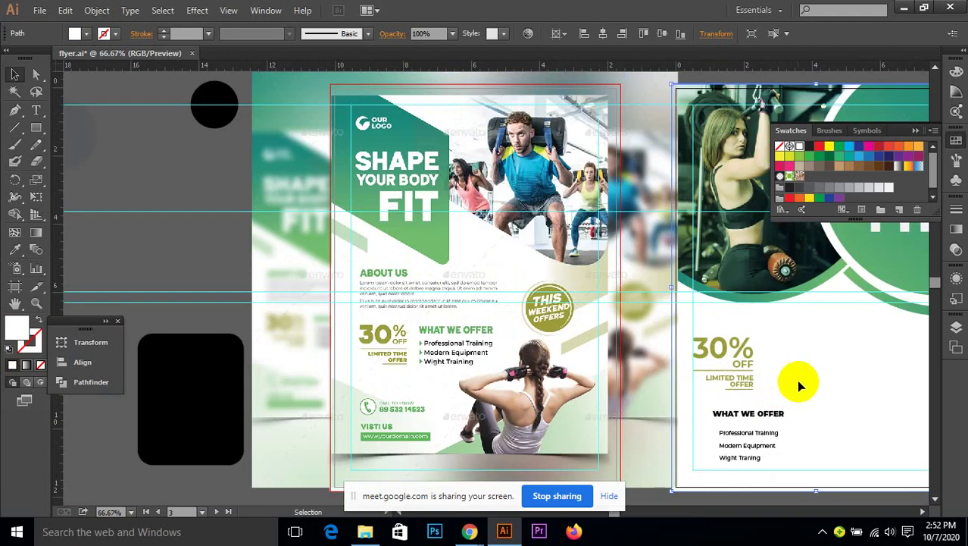
left_click_drag(796, 379, 725, 368)
scroll(696, 381, "up", 3)
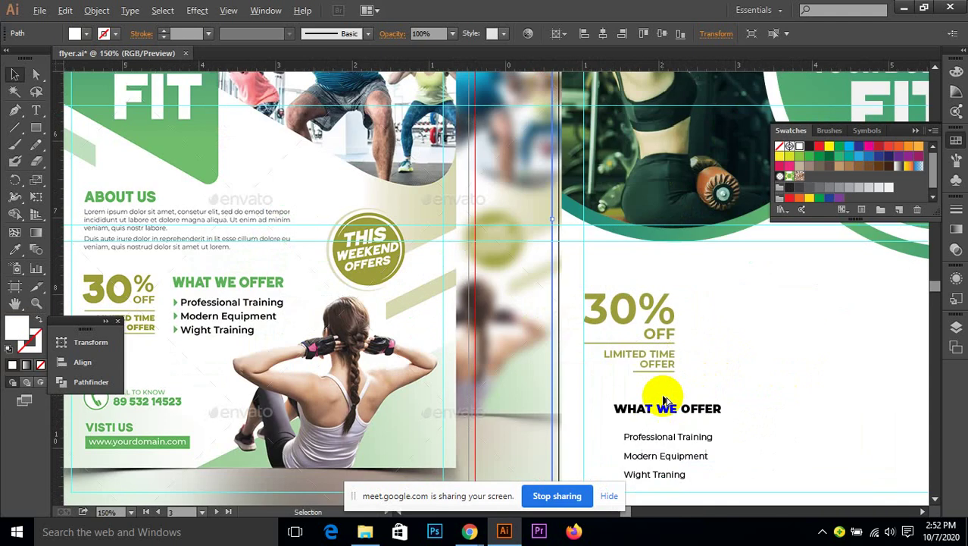
left_click(678, 330)
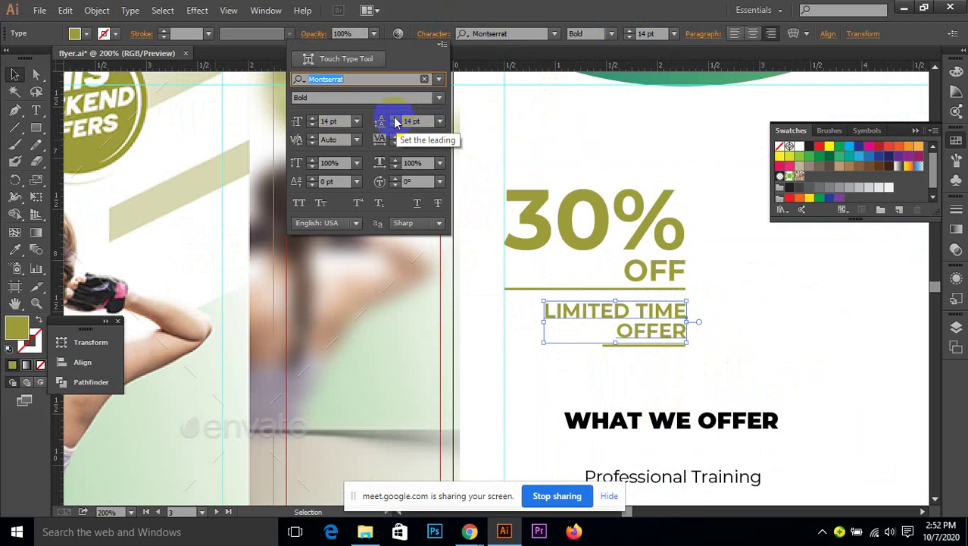
left_click(394, 118)
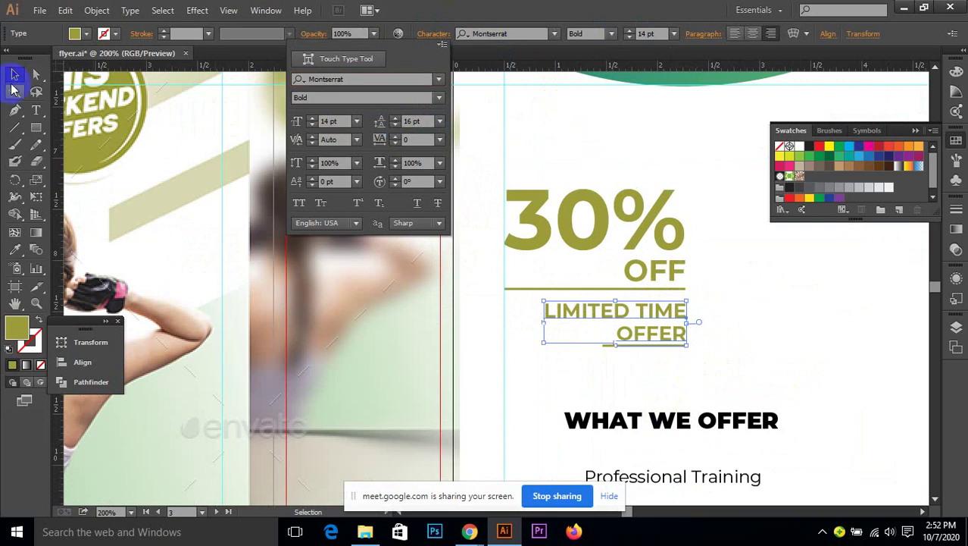
left_click(716, 274)
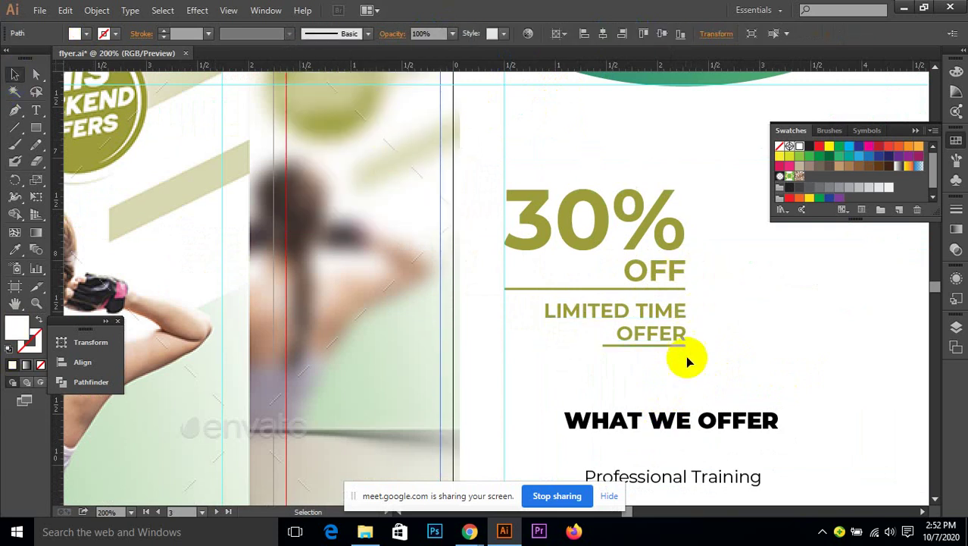
- Move the short olive line beneath OFFER slightly down to widen its gap from the text
scroll(686, 355, "up", 3)
left_click_drag(674, 316, 677, 324)
left_click(724, 354)
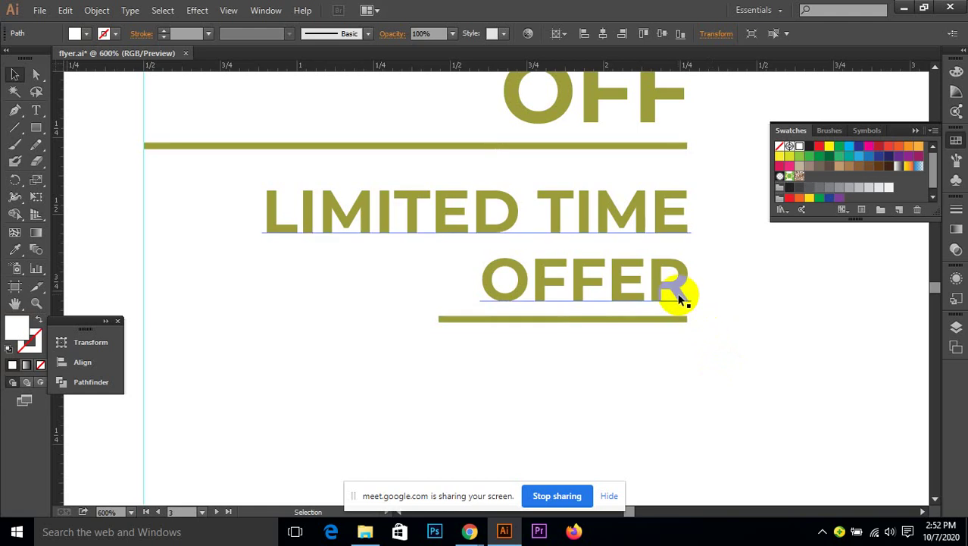
scroll(679, 289, "down", 3)
scroll(680, 292, "down", 4)
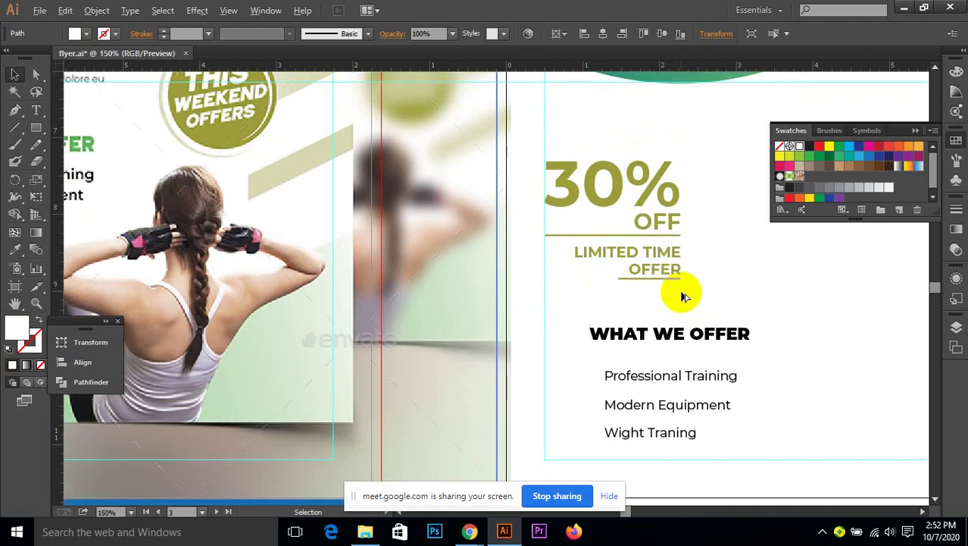
scroll(427, 255, "up", 2)
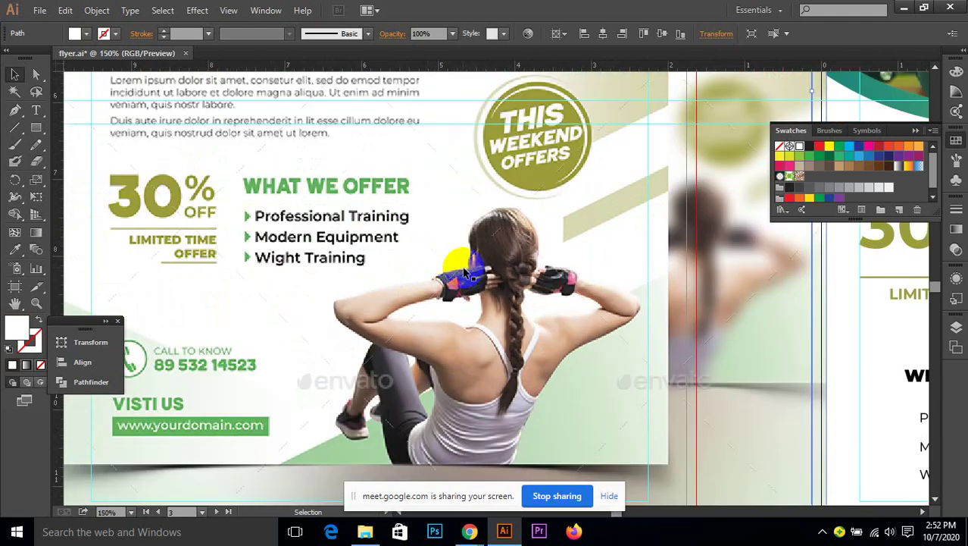
left_click_drag(738, 331, 337, 341)
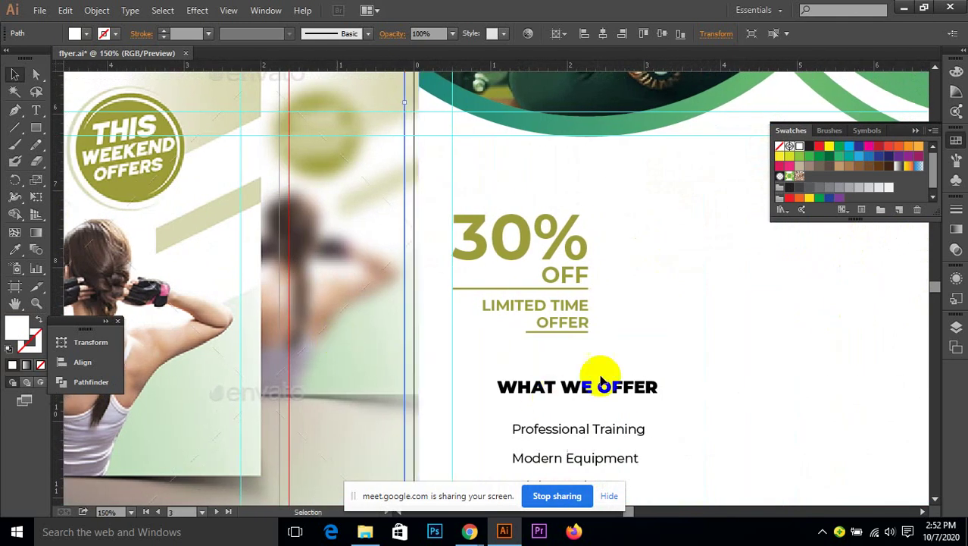
scroll(596, 361, "up", 4)
left_click_drag(557, 279, 558, 285)
left_click(691, 322)
scroll(691, 324, "down", 6)
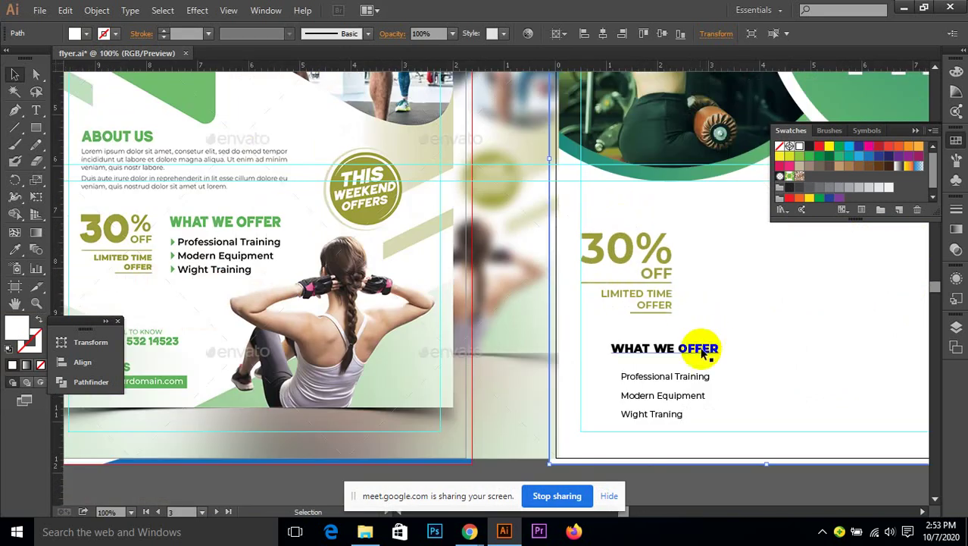
- Recolor the WHAT WE OFFER heading with the green sampled from the matching heading in the reference flyer
left_click(689, 346)
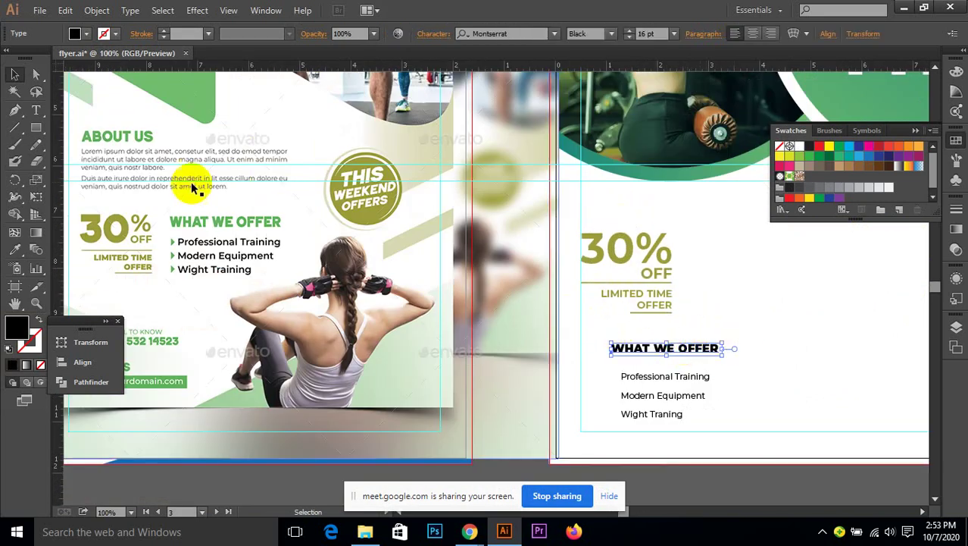
key("i")
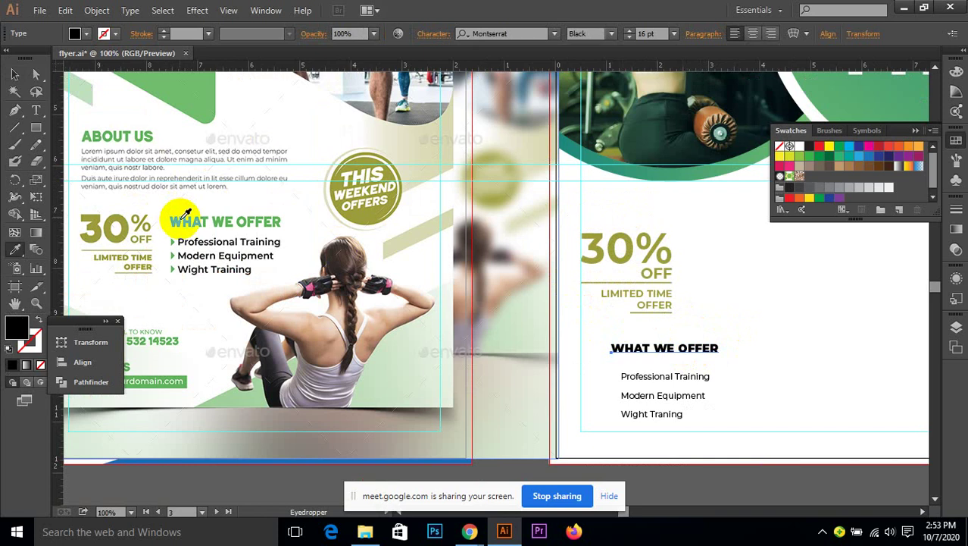
left_click(181, 217)
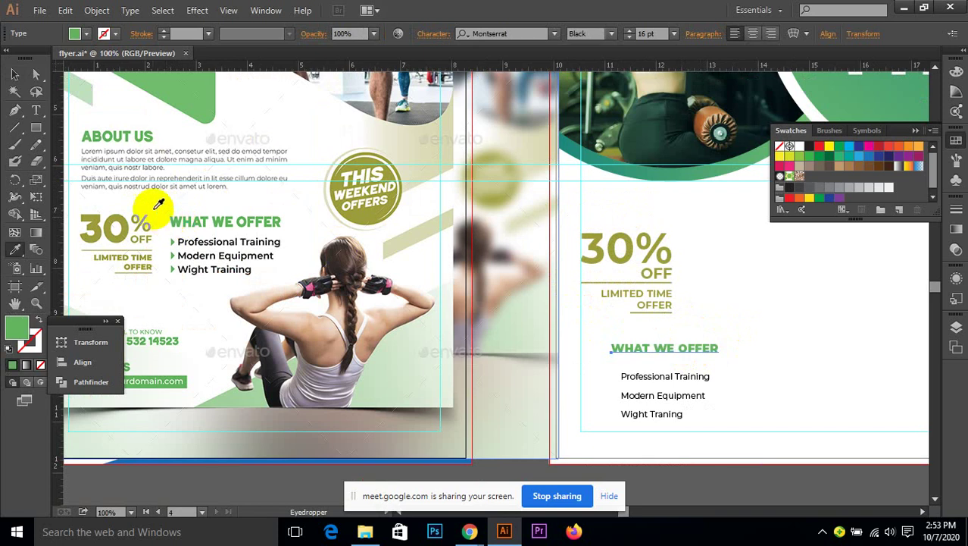
left_click(182, 111)
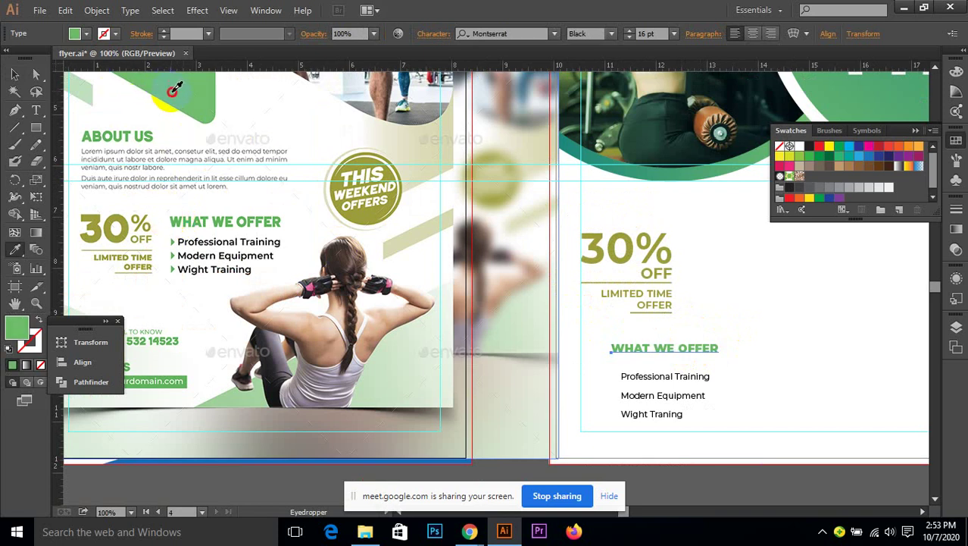
left_click(189, 220)
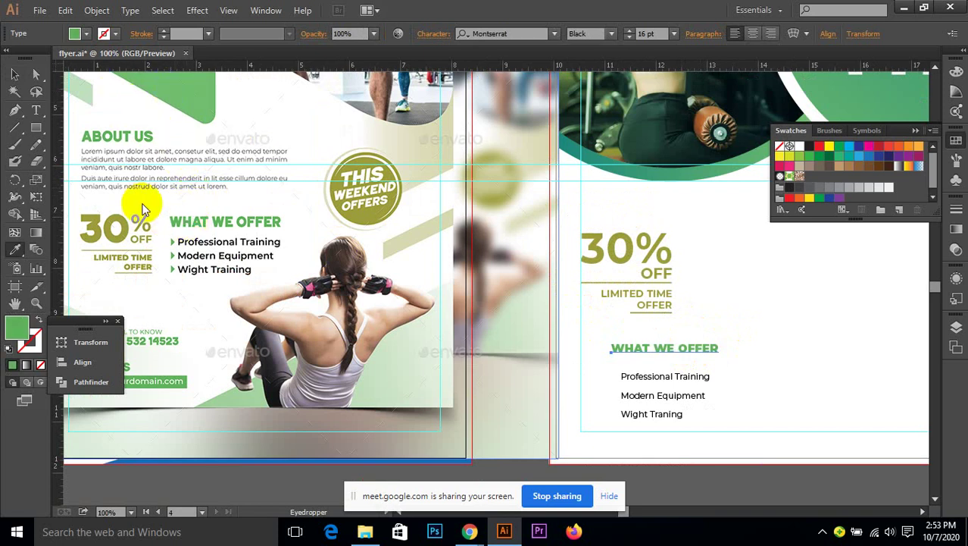
left_click(14, 73)
left_click(755, 364)
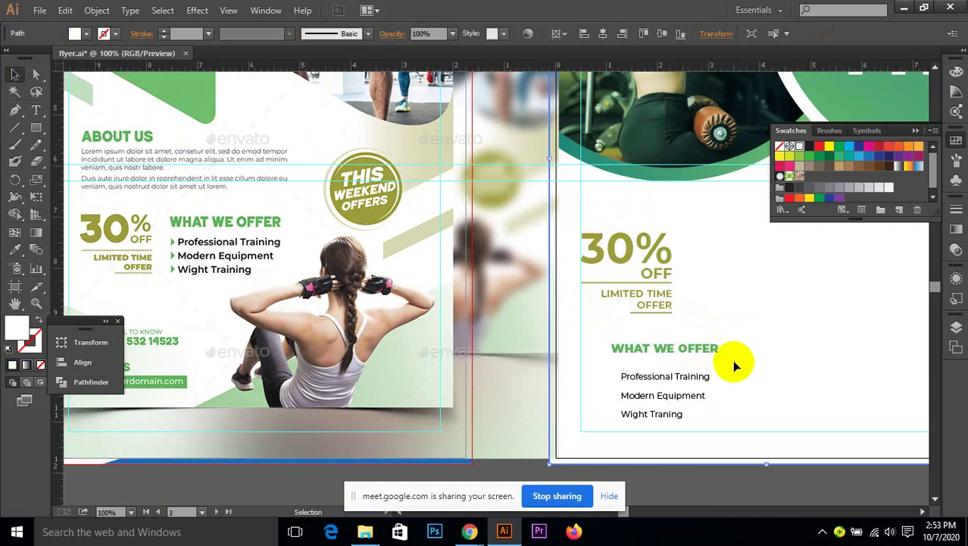
- Move the WHAT WE OFFER heading up to the right of 30%, near the top of the numerals
scroll(771, 341, "right", 3)
left_click_drag(605, 373, 679, 251)
scroll(679, 251, "down", 1)
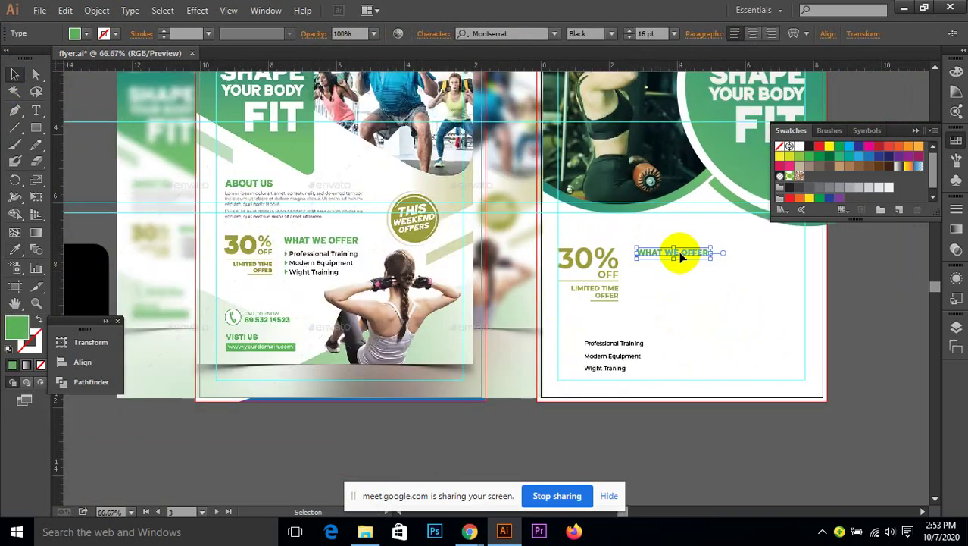
- Change the WHAT WE OFFER heading's font style to Montserrat Bold
scroll(679, 253, "up", 1)
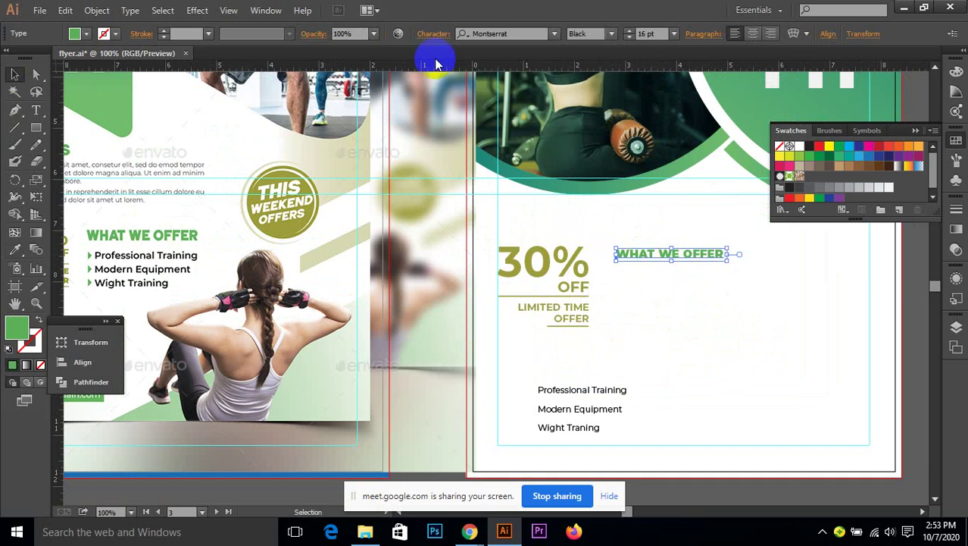
left_click(611, 33)
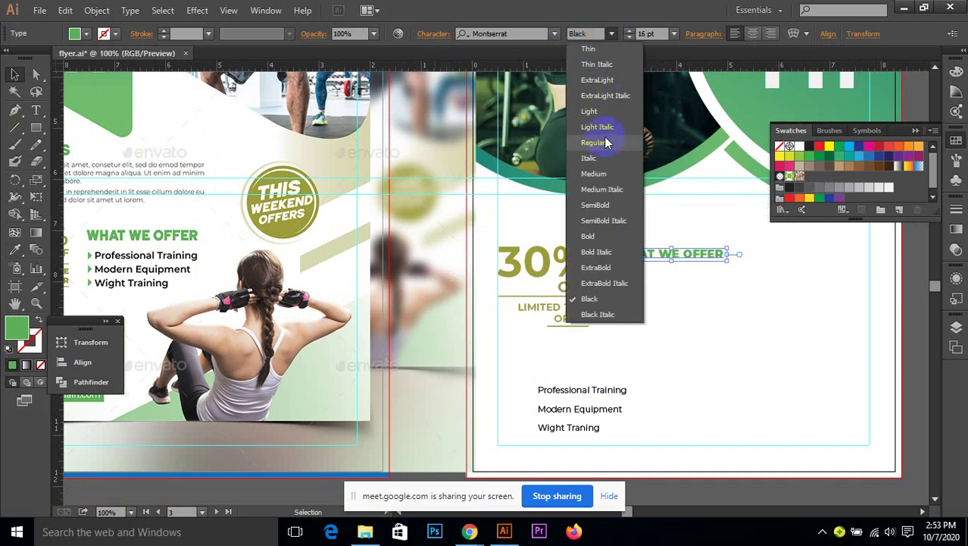
left_click(599, 143)
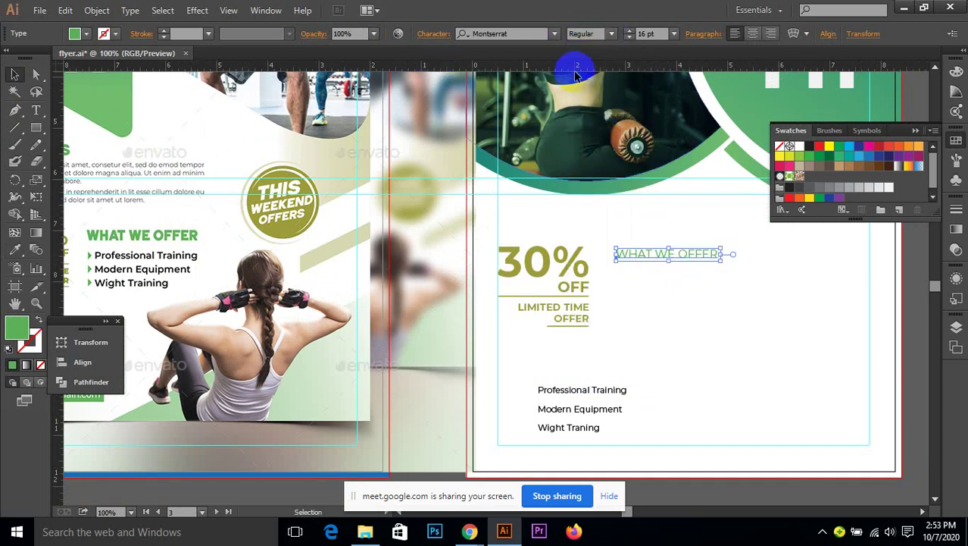
left_click(612, 35)
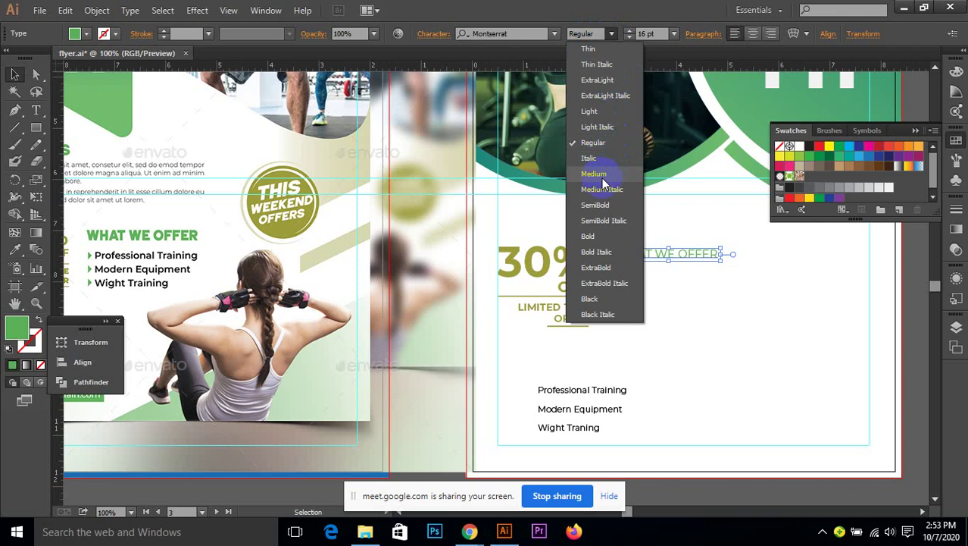
left_click(591, 236)
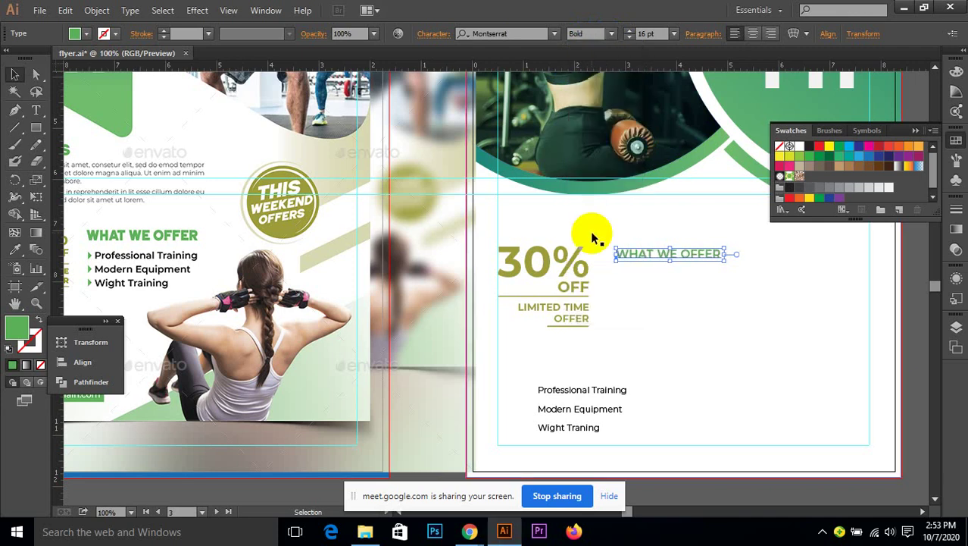
left_click(661, 229)
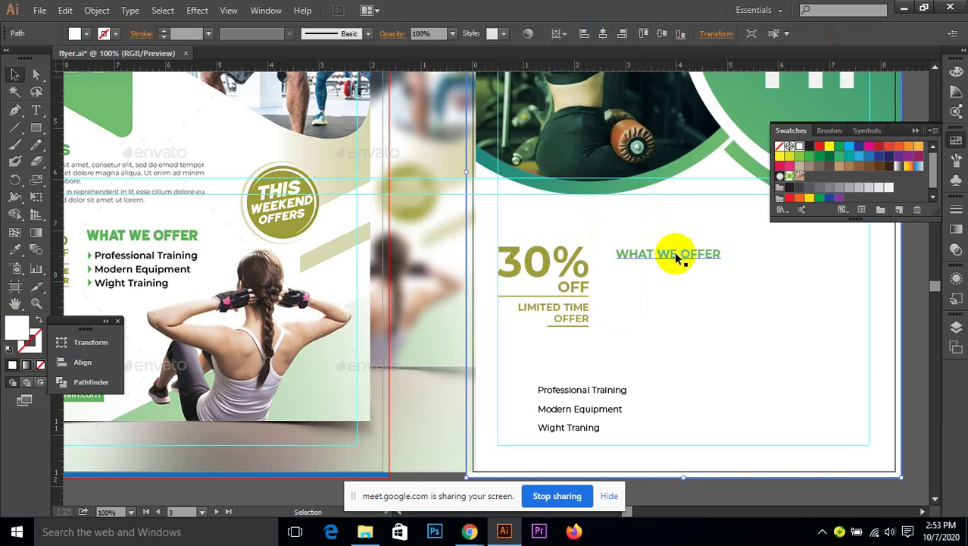
- Increase the WHAT WE OFFER heading's font size to 20 pt
left_click(677, 254)
left_click(631, 34)
left_click(631, 33)
left_click(632, 34)
left_click(631, 34)
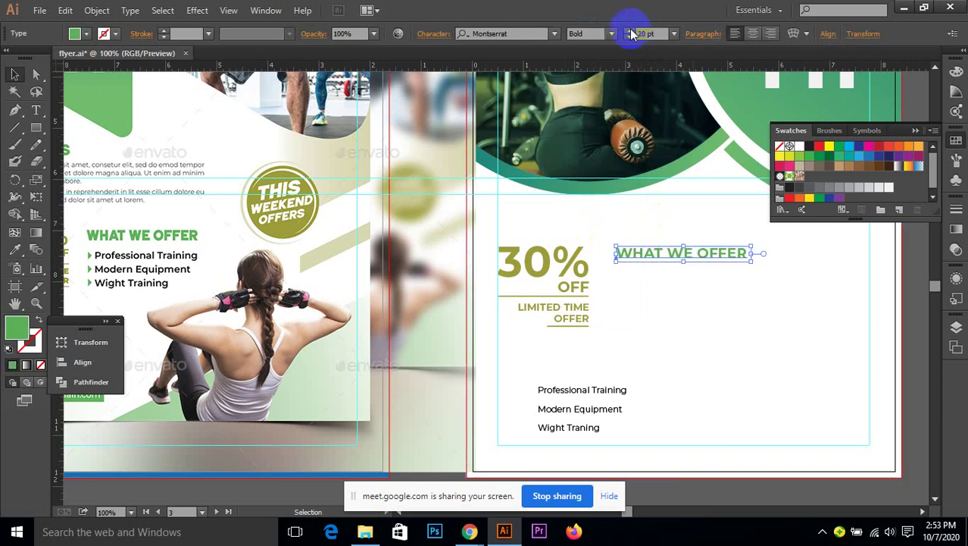
left_click(684, 228)
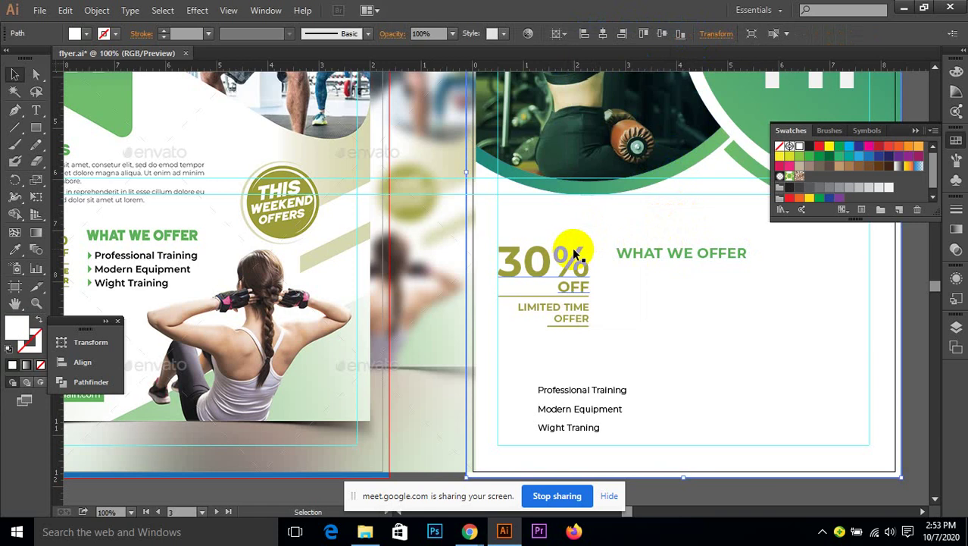
- Add a horizontal guide along the top of 30% and move the WHAT WE OFFER heading up to meet it
left_click_drag(610, 64, 611, 248)
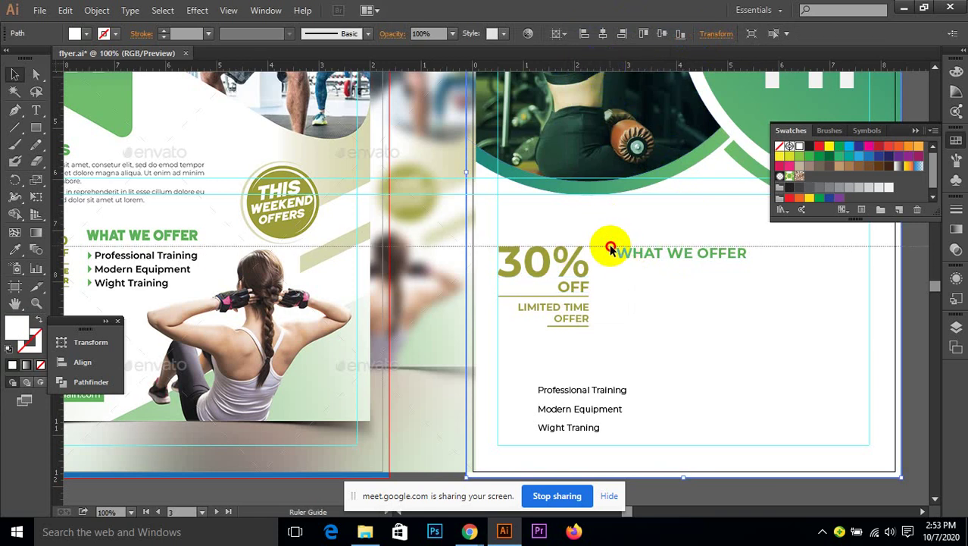
scroll(672, 250, "up", 4)
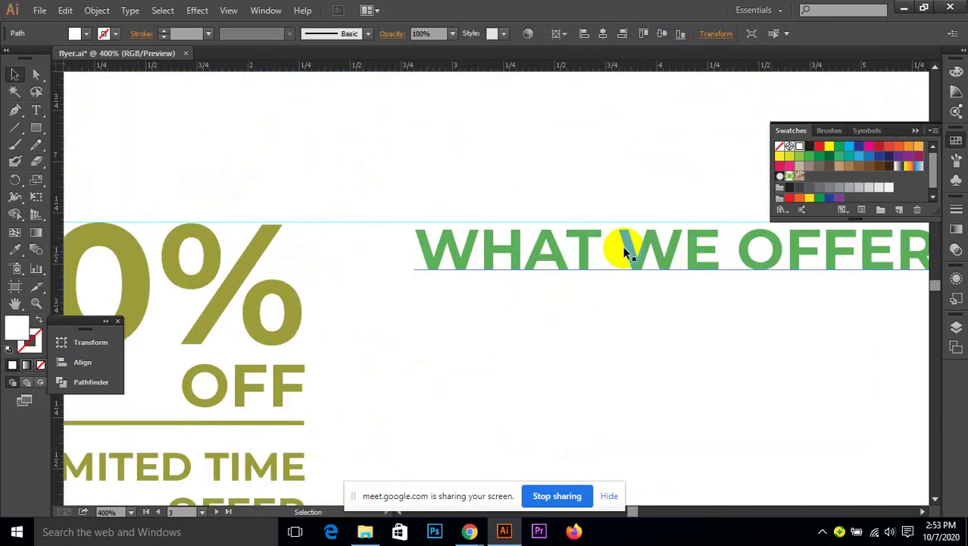
left_click_drag(595, 242, 591, 227)
scroll(589, 230, "down", 5)
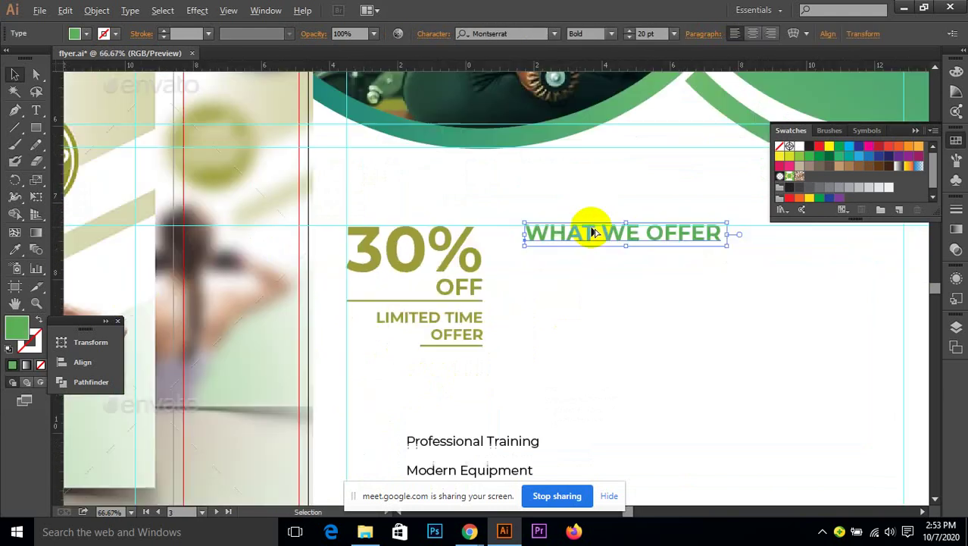
left_click(777, 256)
- Draw a small green triangle about 0.3 in wide with the Polygon tool beneath the WHAT WE OFFER heading
scroll(673, 236, "up", 1)
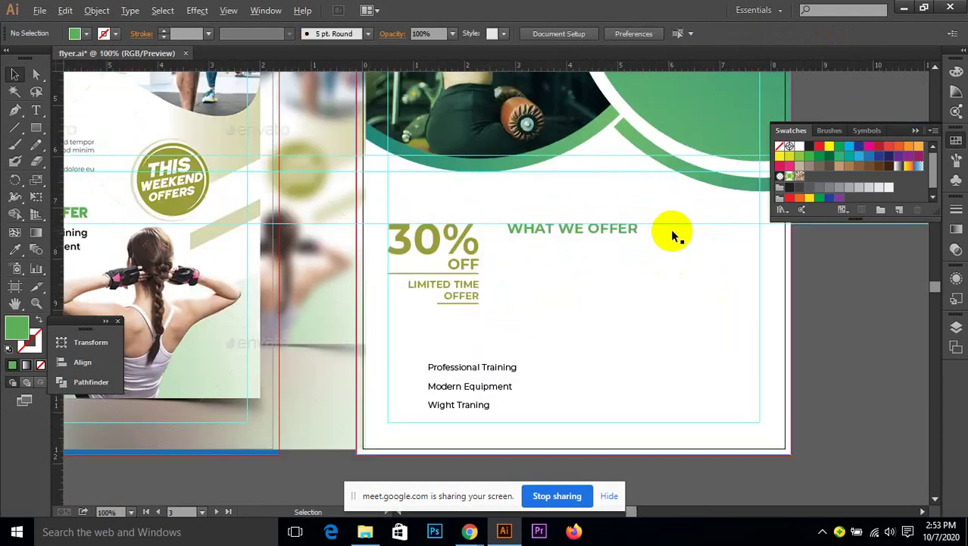
left_click(43, 134)
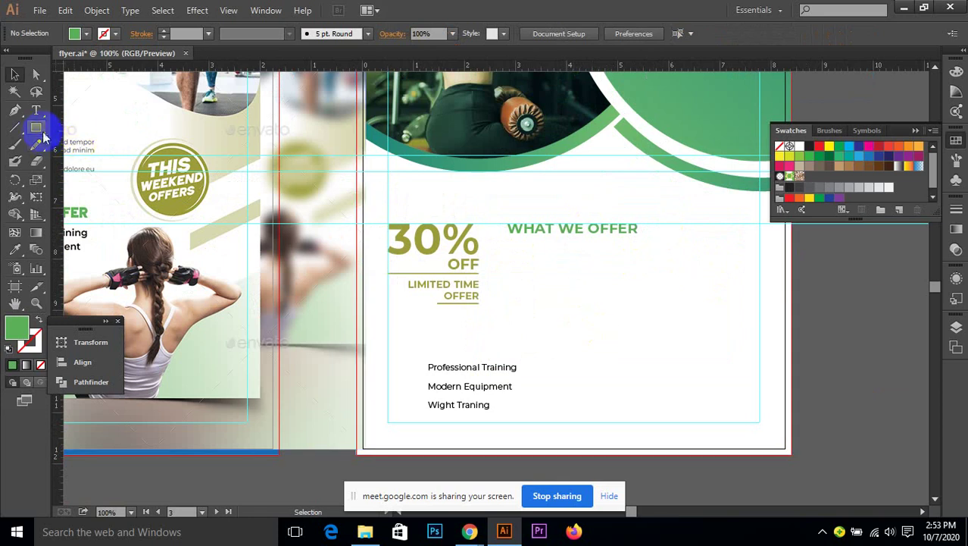
left_click_drag(41, 132, 83, 179)
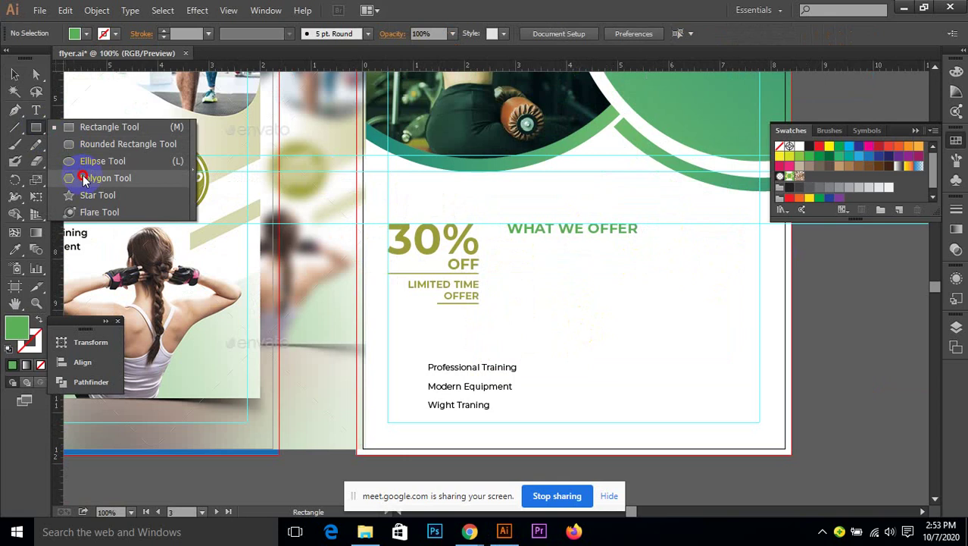
mouse_move(595, 303)
left_mouse_down()
mouse_move(605, 317)
mouse_move(591, 317)
mouse_move(580, 302)
mouse_move(626, 285)
mouse_move(583, 291)
mouse_move(601, 294)
mouse_move(599, 312)
left_mouse_up()
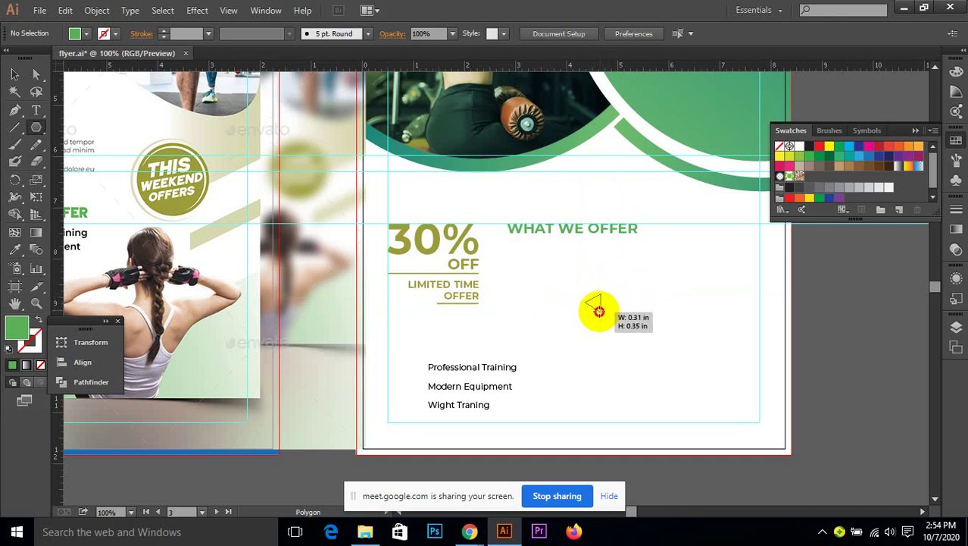
left_click_drag(599, 310, 605, 304)
left_click(14, 74)
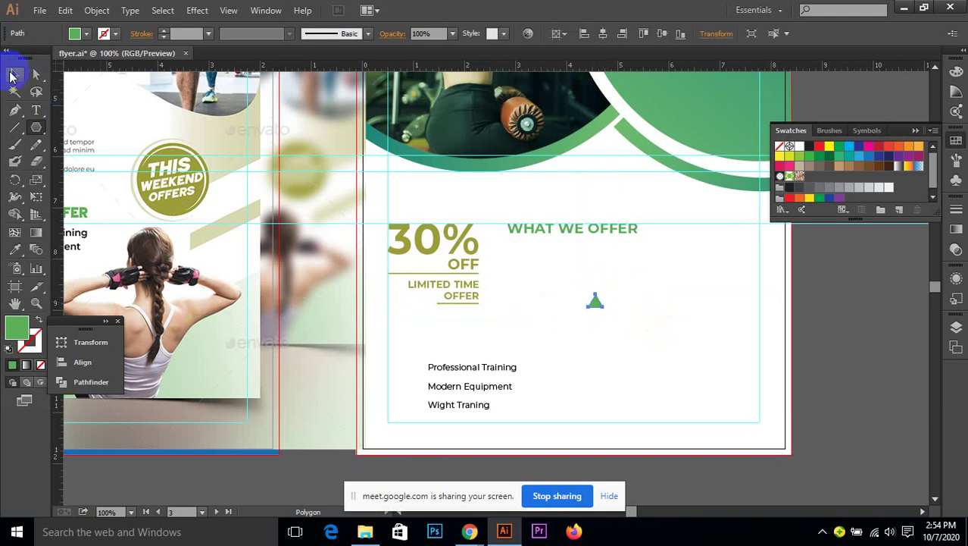
left_click(807, 309)
- Rotate the green triangle beneath the WHAT WE OFFER heading a quarter turn so it points right
left_click_drag(570, 329, 520, 335)
scroll(534, 320, "up", 2)
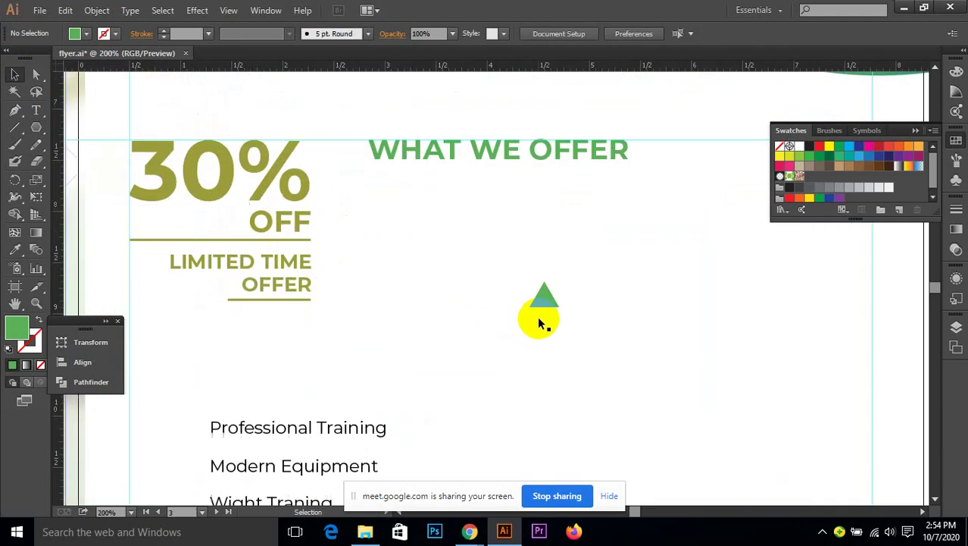
left_click(548, 297)
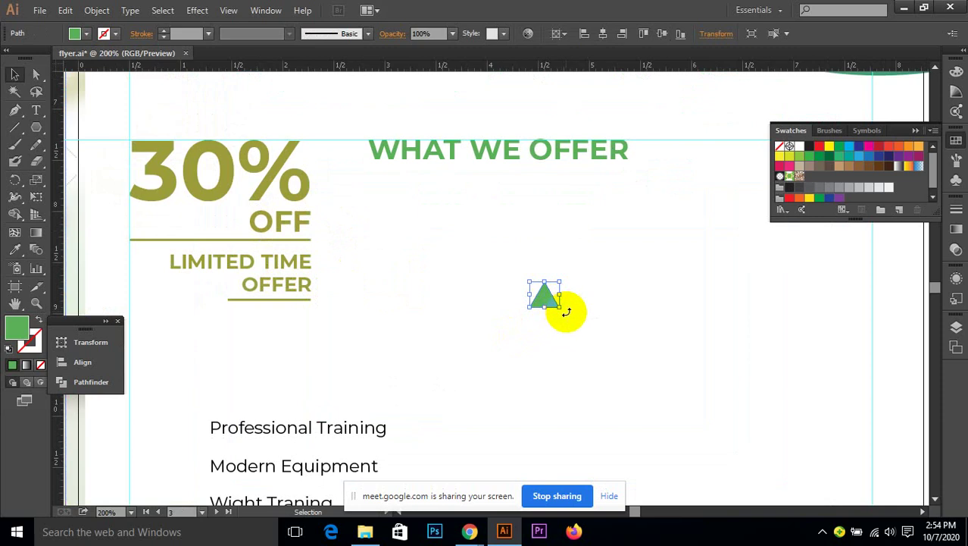
left_click_drag(566, 312, 526, 323)
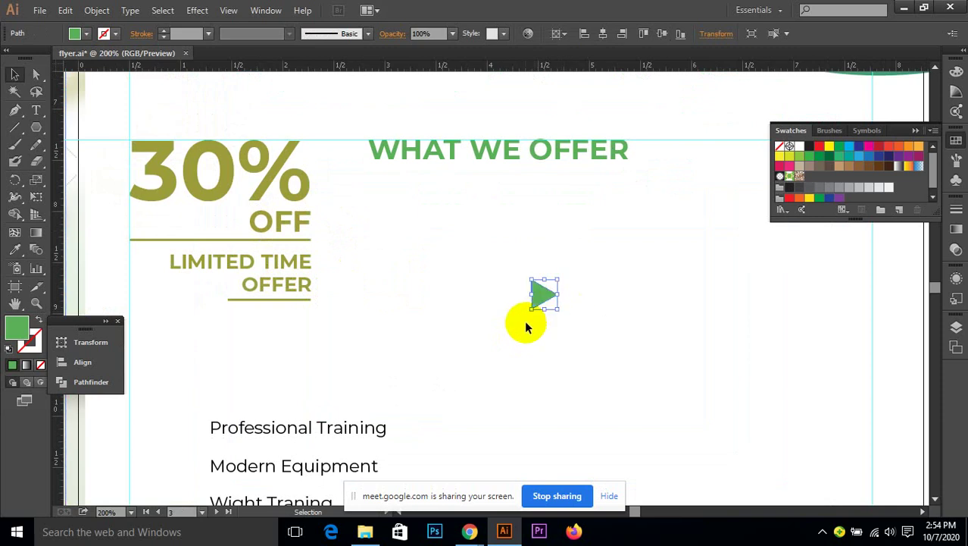
left_click(581, 324)
scroll(573, 325, "down", 2)
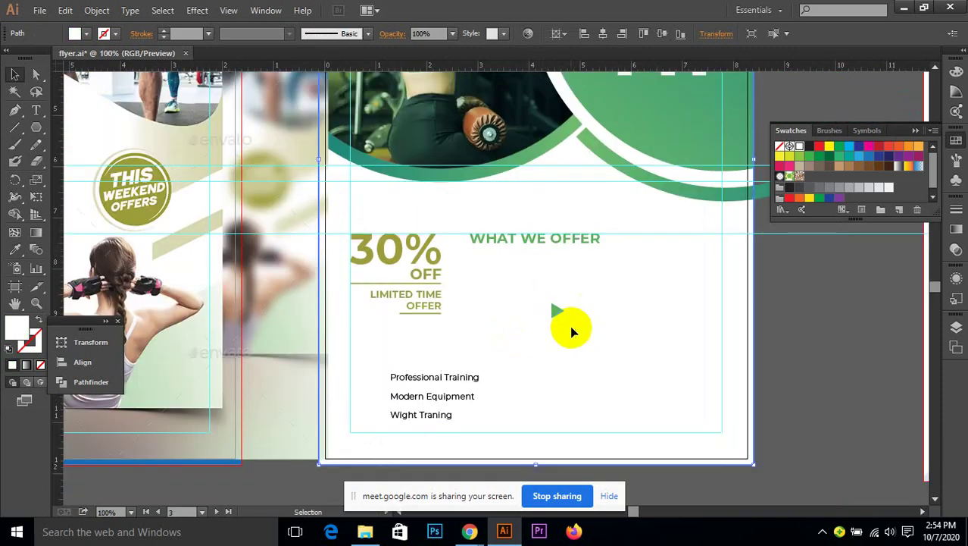
scroll(564, 322, "down", 2)
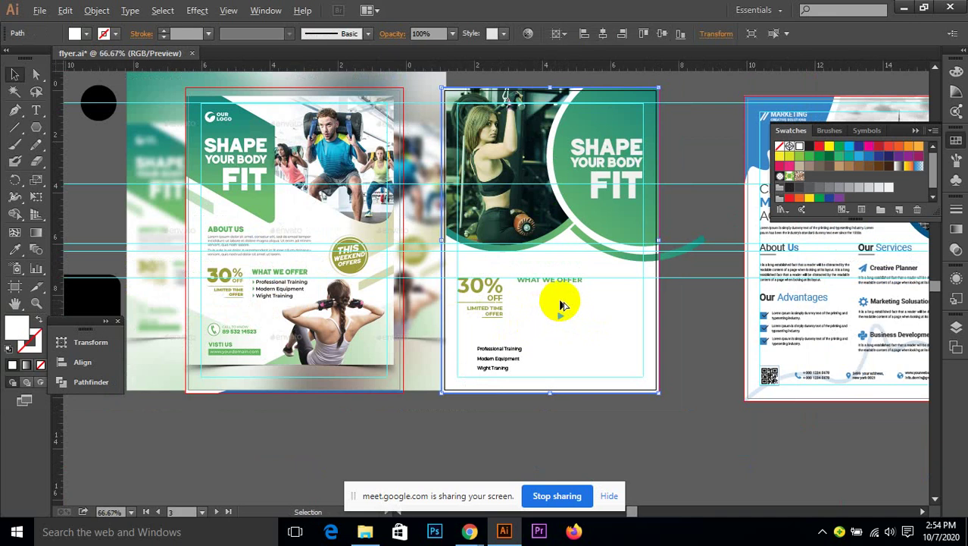
- Move the triangle under the start of the WHAT WE OFFER heading and add a vertical guide along the triangle's left edge
scroll(545, 311, "up", 3)
left_click_drag(560, 344, 444, 271)
left_click_drag(57, 186, 413, 312)
scroll(439, 269, "up", 4)
left_click(538, 335)
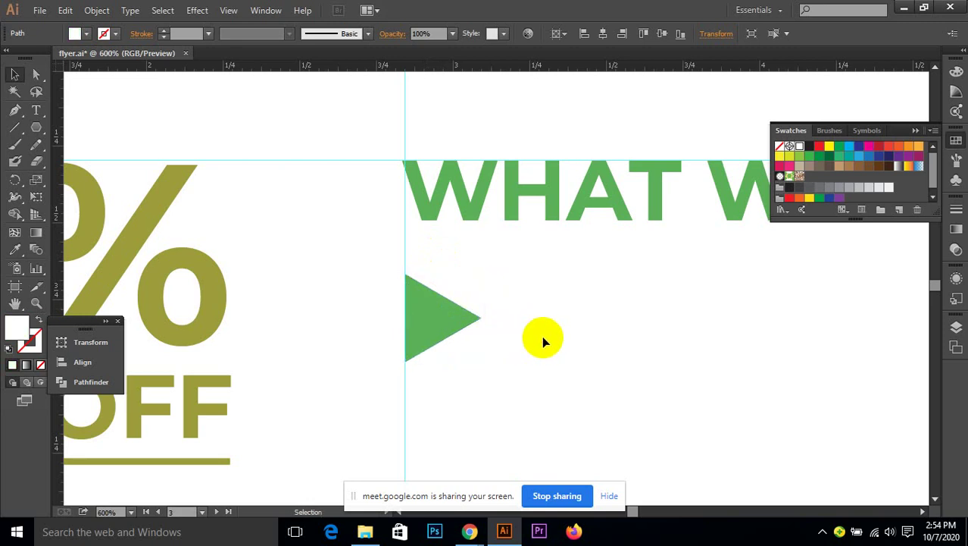
- Move the WHAT WE OFFER heading so the W's upper-left corner meets the intersection of the vertical and horizontal guides
left_click(410, 160)
scroll(410, 157, "up", 4)
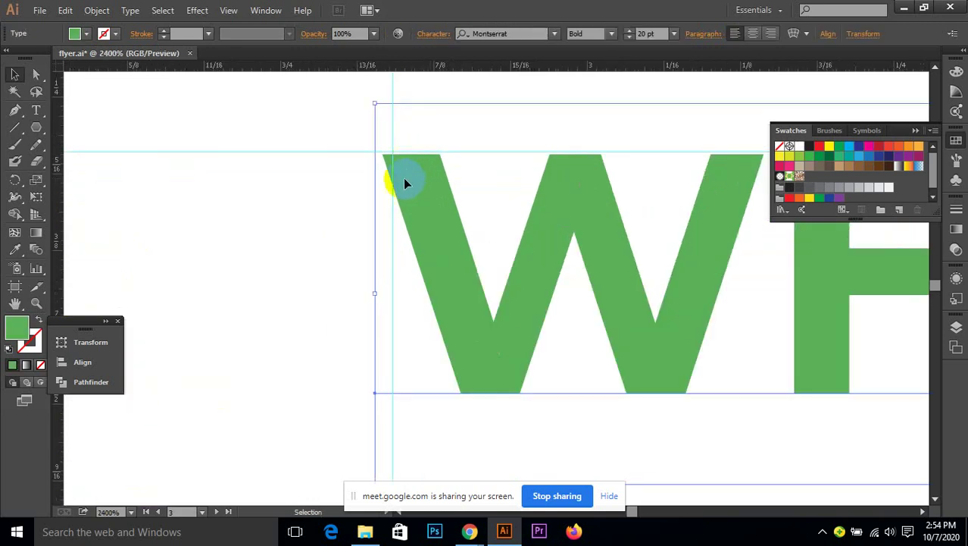
mouse_move(407, 180)
left_mouse_down()
mouse_move(406, 152)
mouse_move(407, 186)
mouse_move(404, 162)
left_mouse_up()
scroll(393, 183, "up", 3)
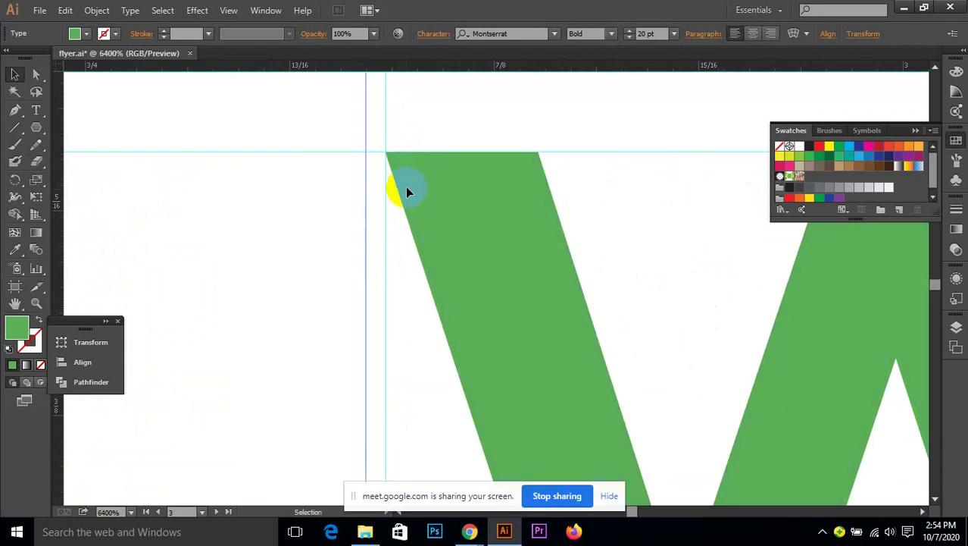
scroll(410, 199, "down", 8)
scroll(409, 202, "down", 5)
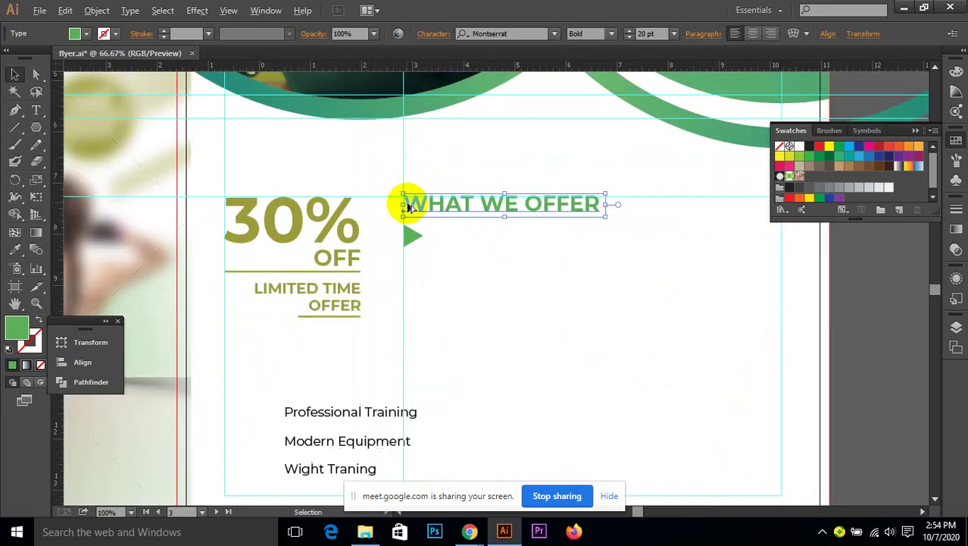
- Move the Professional Training text up beside the green triangle beneath the WHAT WE OFFER heading
left_click(429, 240)
scroll(430, 228, "up", 2)
scroll(430, 224, "up", 1)
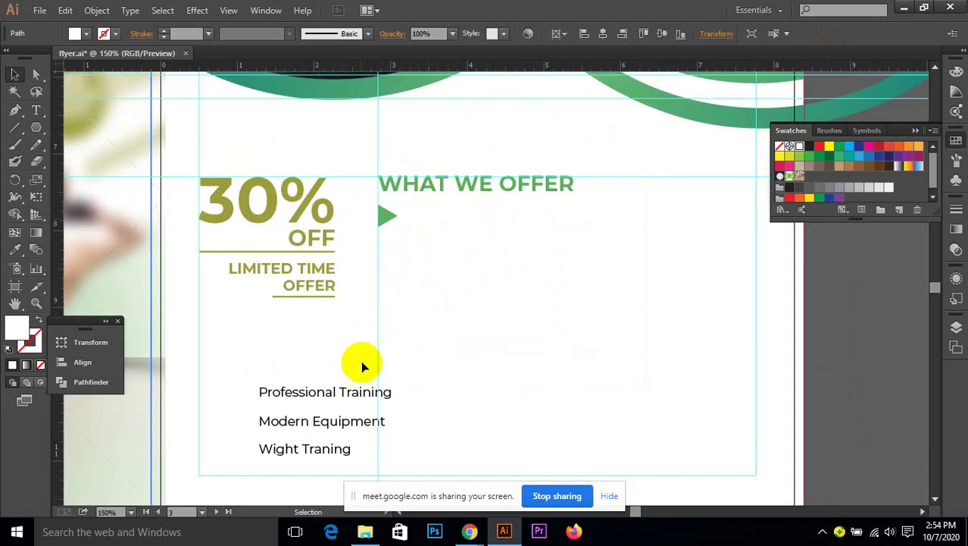
left_click_drag(345, 392, 473, 221)
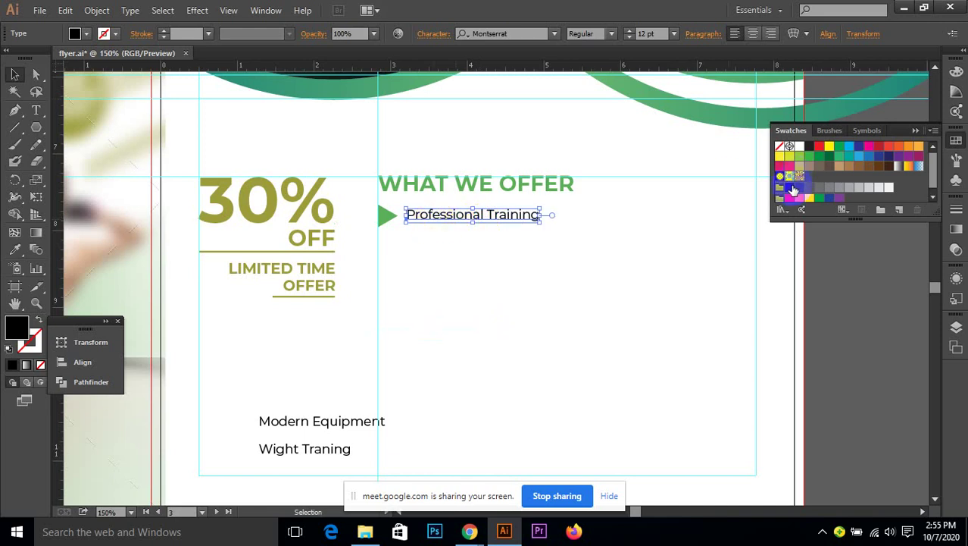
left_click(837, 298)
scroll(628, 272, "down", 4)
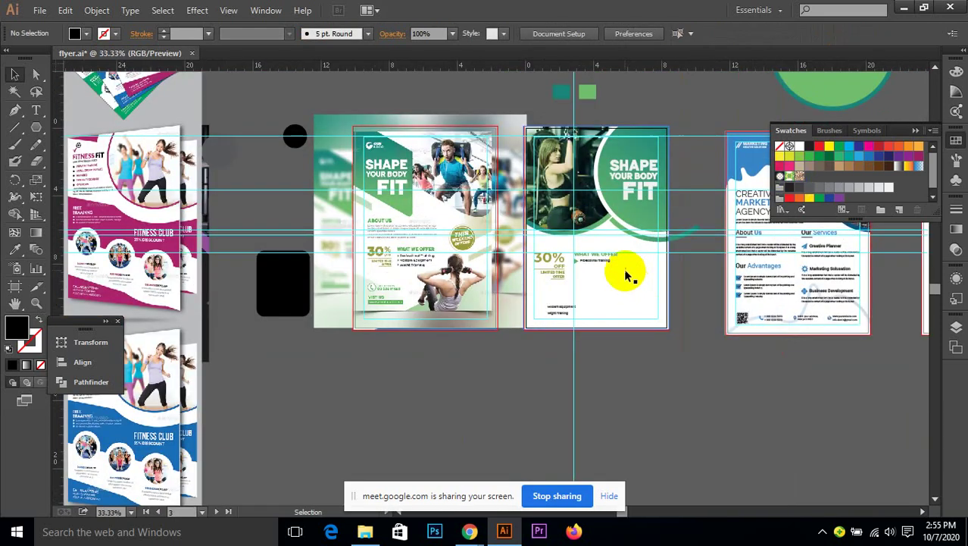
scroll(471, 256, "up", 3)
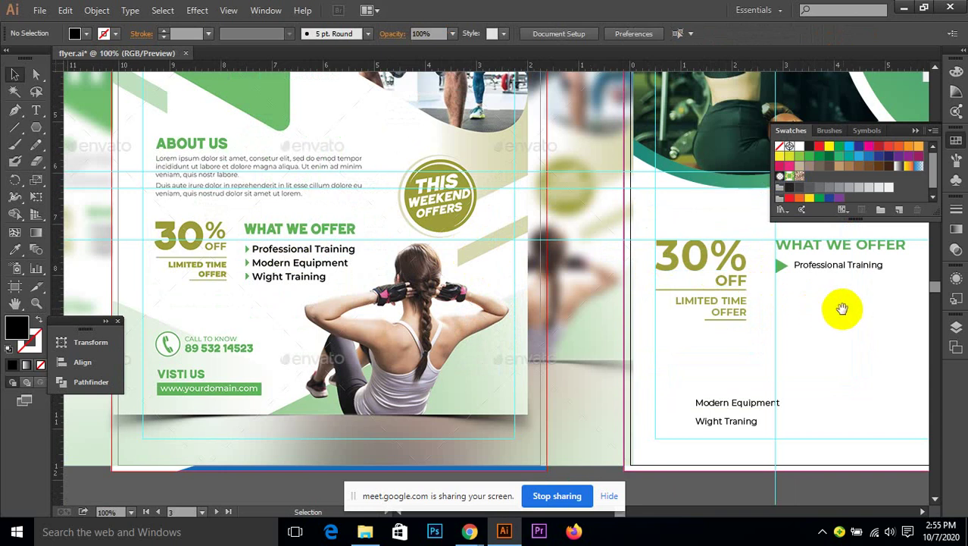
left_click_drag(846, 309, 605, 310)
scroll(603, 303, "up", 3)
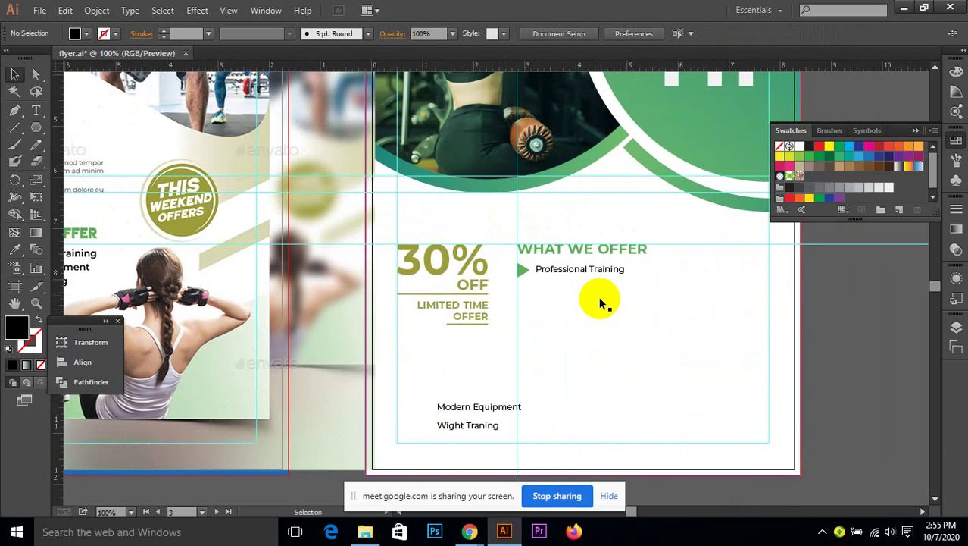
- Nudge the Professional Training text down slightly and align it with its triangle on their vertical centres
scroll(597, 273, "up", 2)
left_click_drag(536, 271, 503, 274)
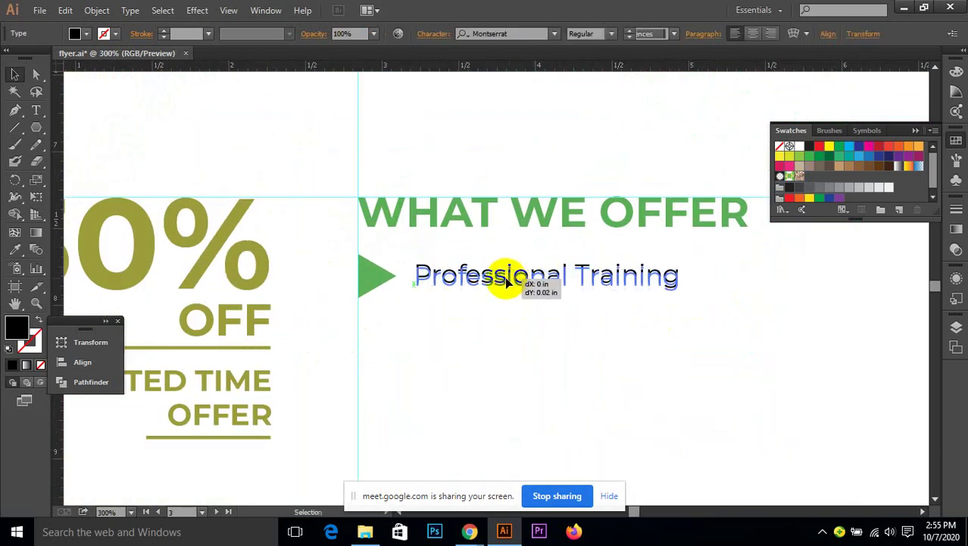
left_click(381, 273, "shift")
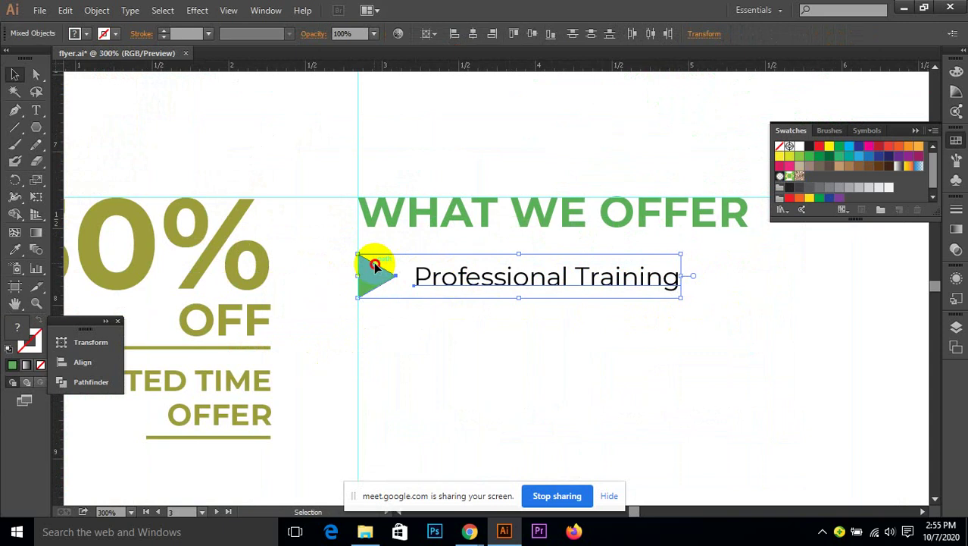
left_click(530, 38)
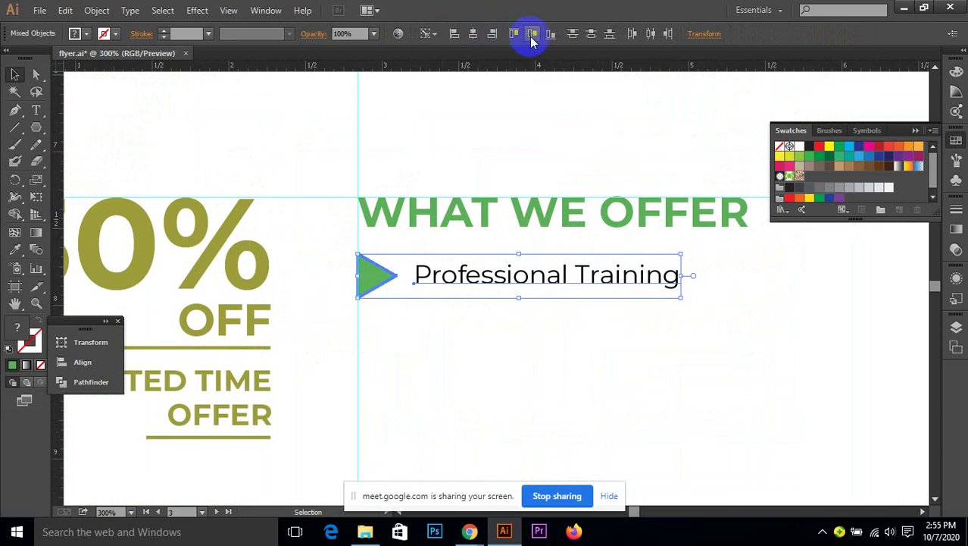
left_click(728, 369)
scroll(729, 375, "down", 2)
scroll(729, 366, "down", 1)
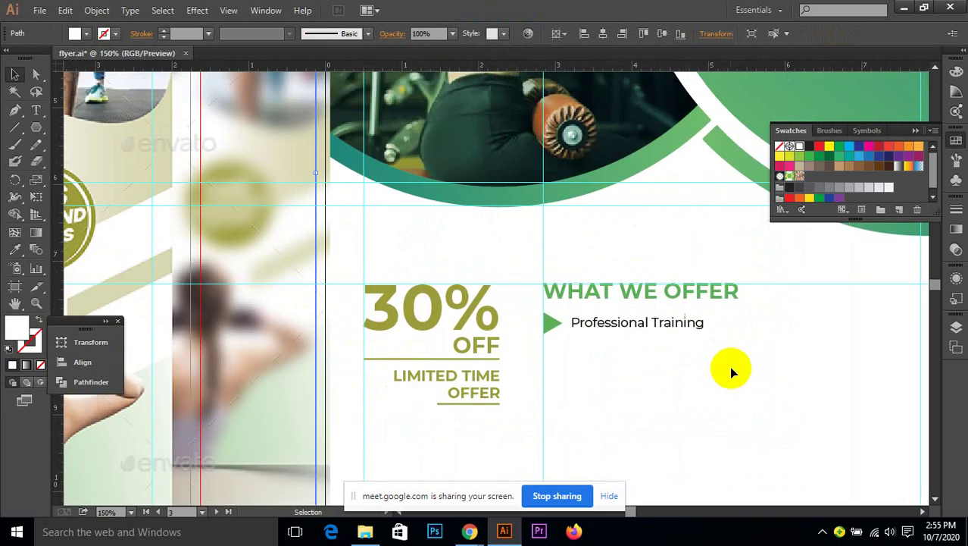
- Duplicate the green triangle twice straight down at equal spacing to make bullets for the other two services
scroll(731, 326, "down", 3)
left_click_drag(528, 205, 523, 241)
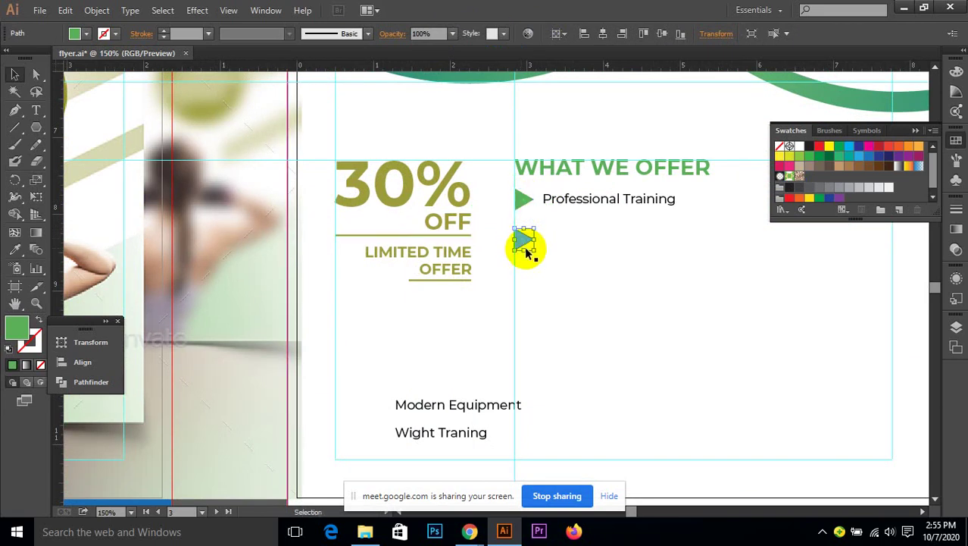
key("ctrl+d")
left_click(597, 275)
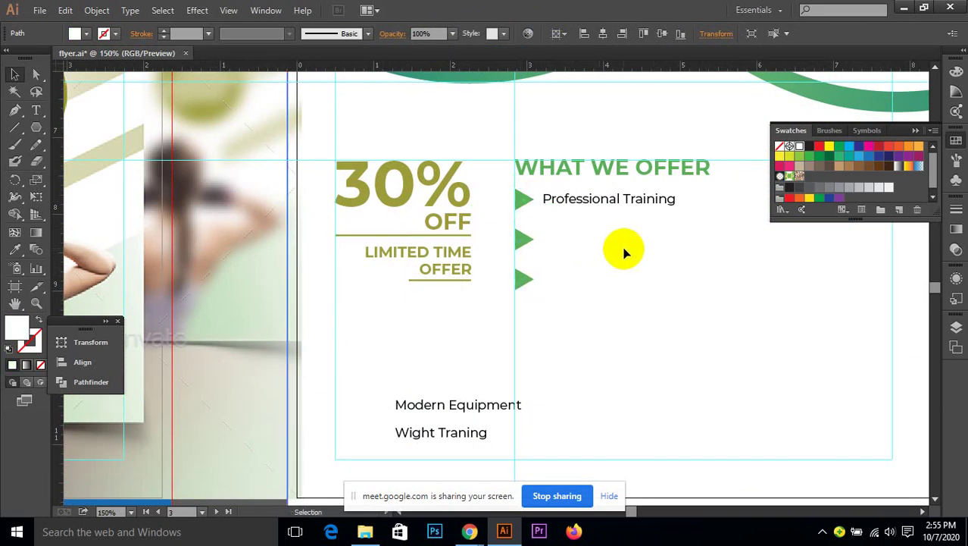
- Move the Modern Equipment text beside the second triangle and align the two on their vertical centres
left_click(506, 403)
left_click_drag(472, 406, 603, 244)
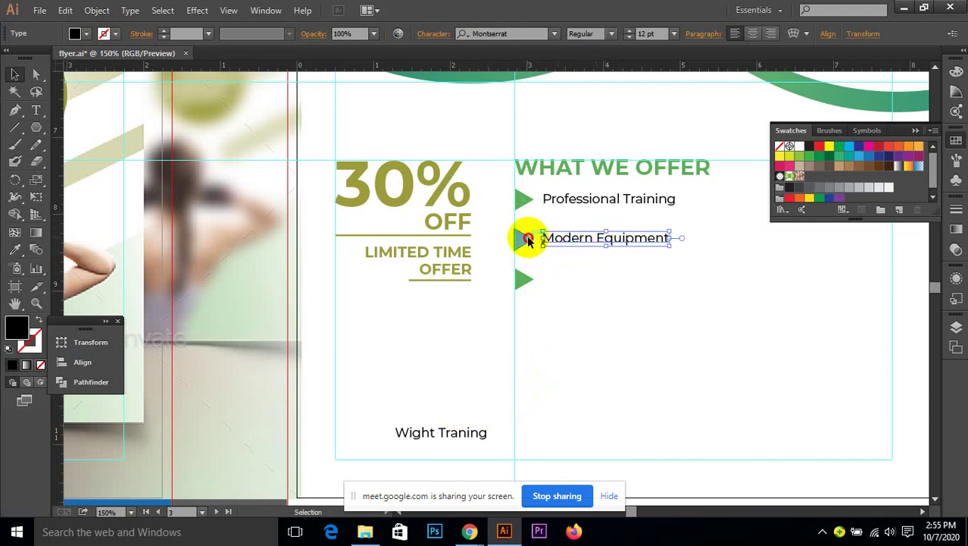
left_click(525, 239)
left_click(570, 242, "shift")
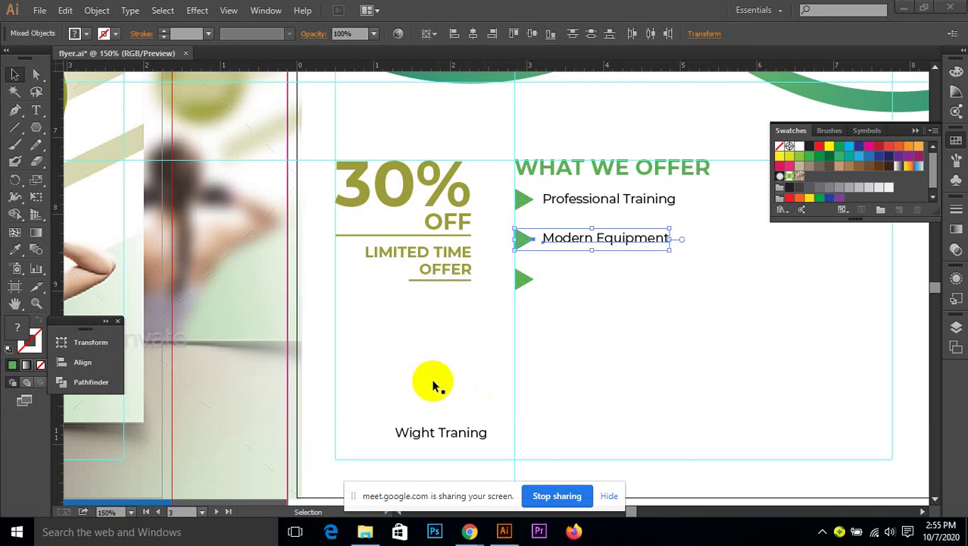
left_click(640, 326)
left_click(525, 243)
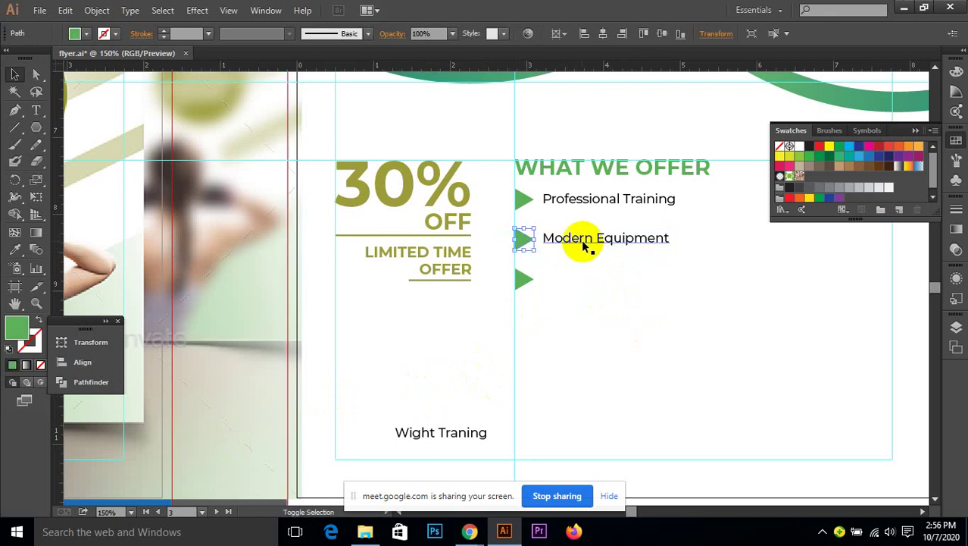
left_click(553, 243, "shift")
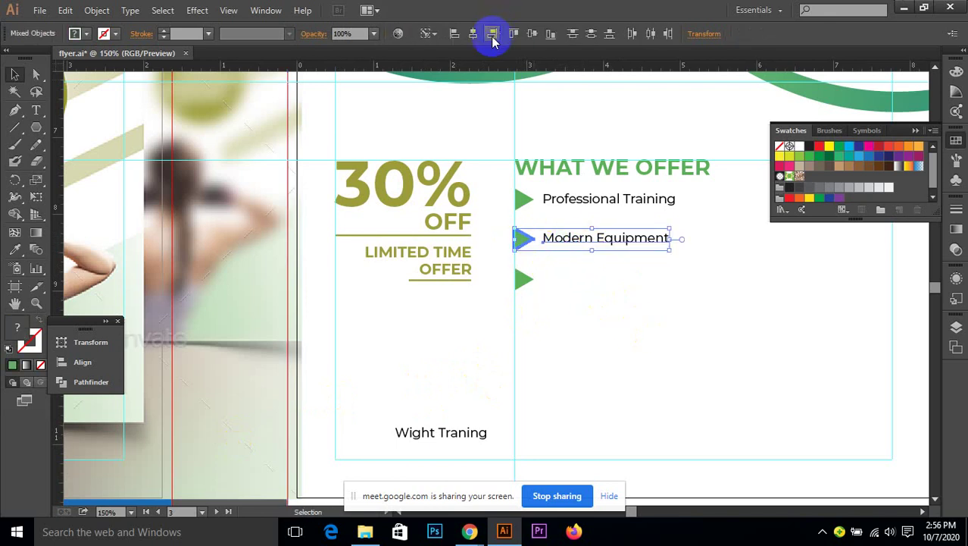
left_click(533, 34)
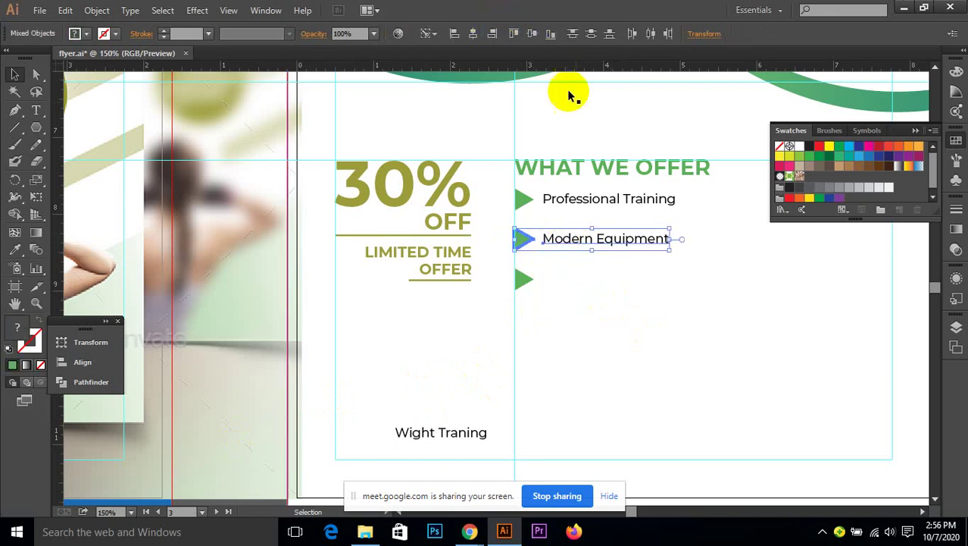
left_click(670, 295)
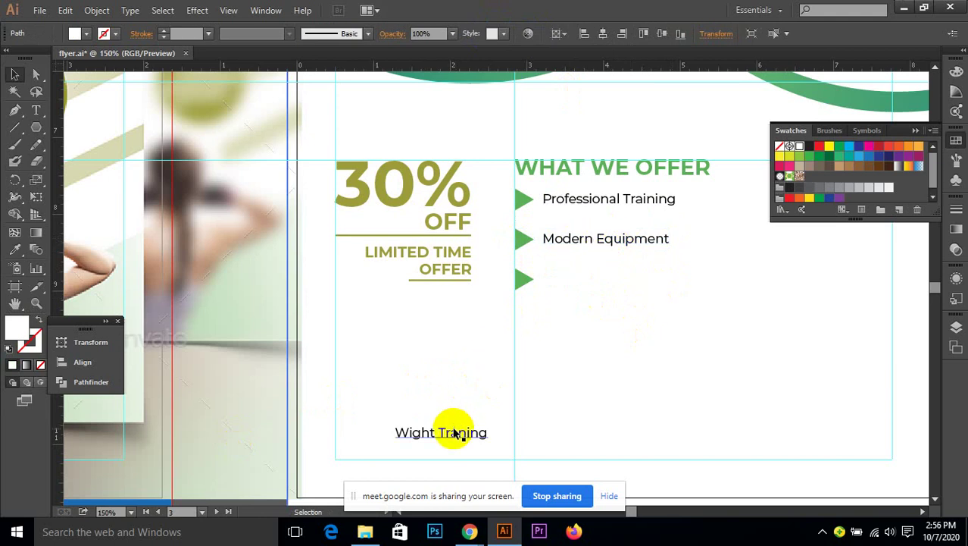
- Move the Wight Traning text beside the third triangle and align the two on their vertical centres
left_click_drag(456, 435, 607, 273)
left_click(606, 246)
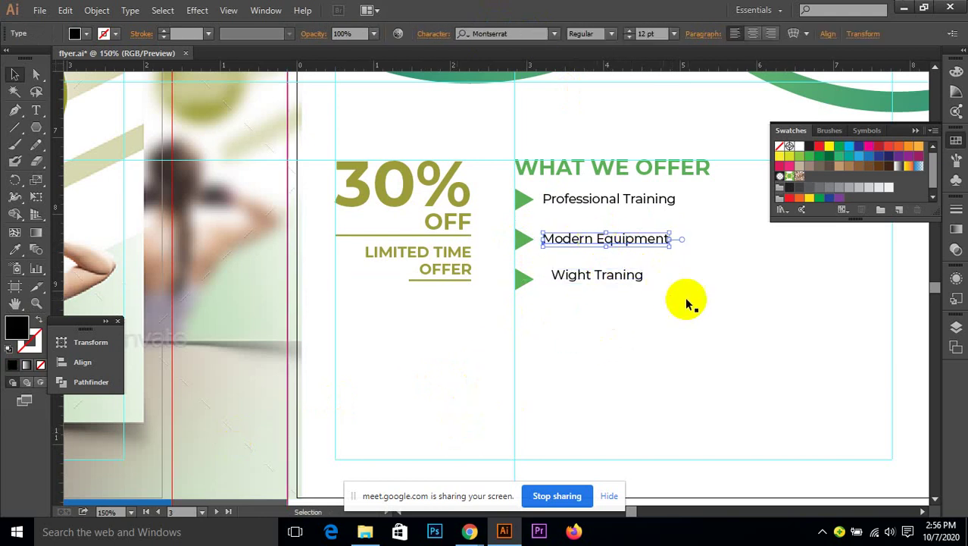
left_click(687, 303)
left_click(526, 282)
left_click(567, 279, "shift")
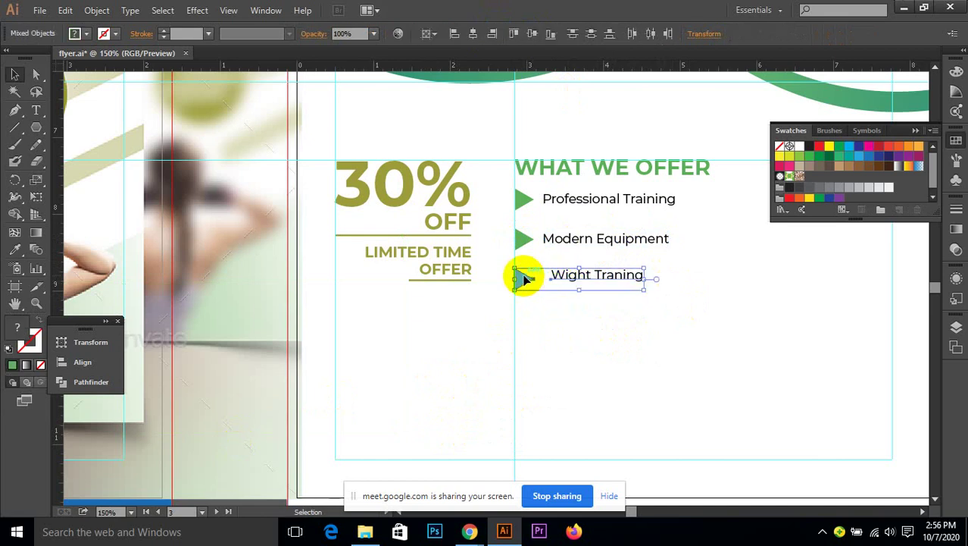
left_click(533, 34)
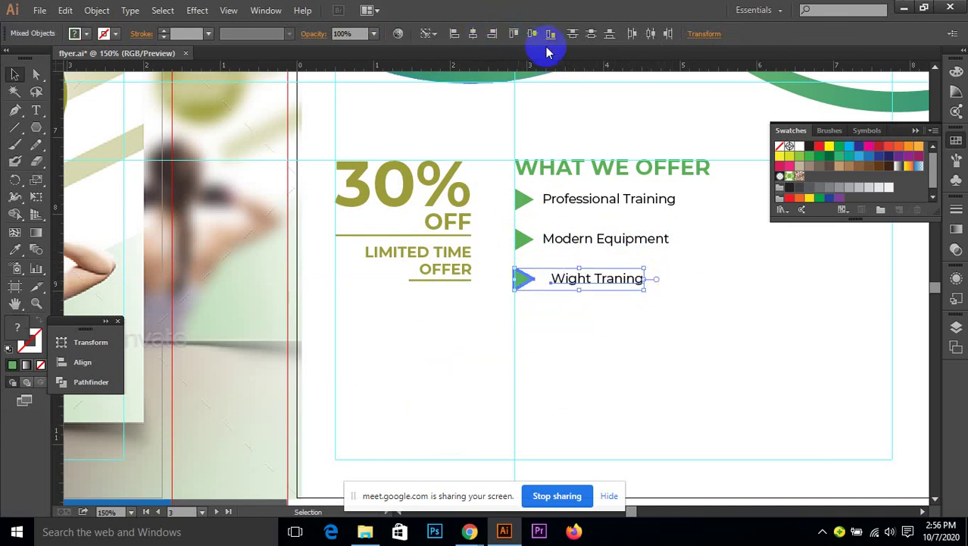
- Left-align the Professional Training, Modern Equipment and Wight Traning text lines with one another
left_click(585, 213)
left_click(567, 238, "shift")
left_click(574, 276, "shift")
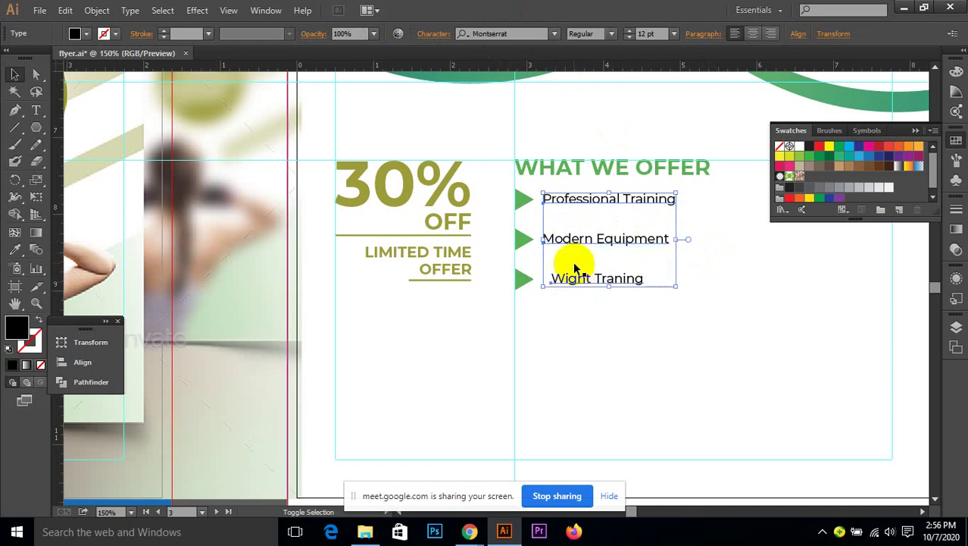
left_click(551, 199)
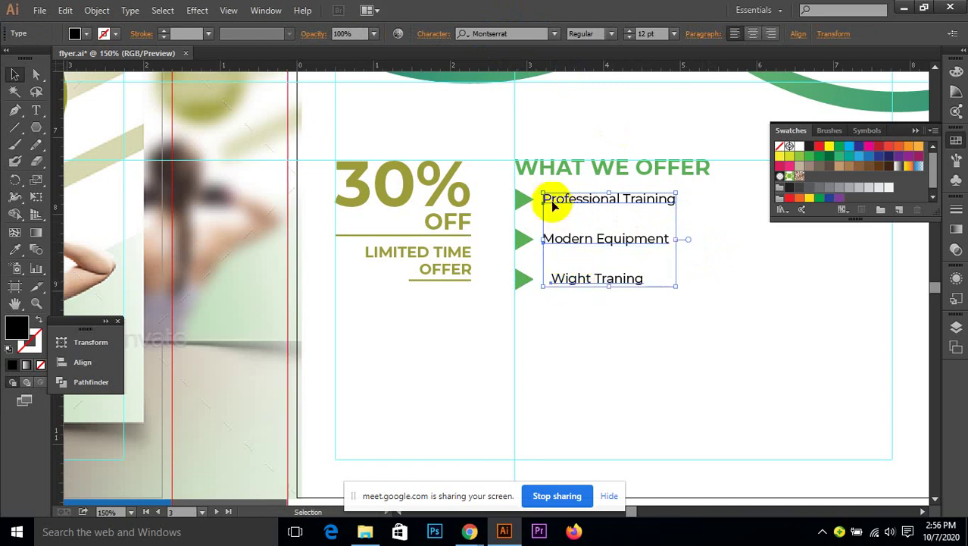
left_click(798, 35)
left_click(654, 74)
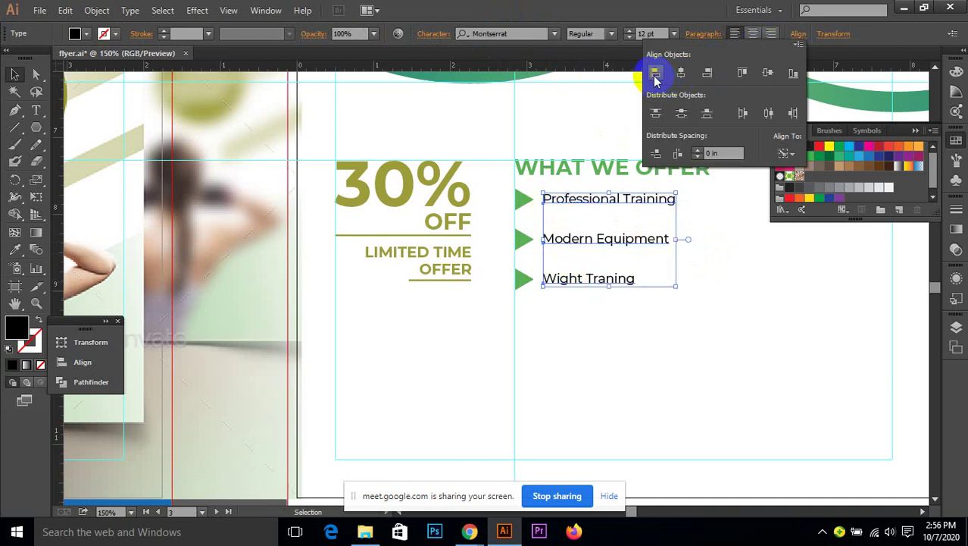
left_click(713, 280)
left_click(714, 282)
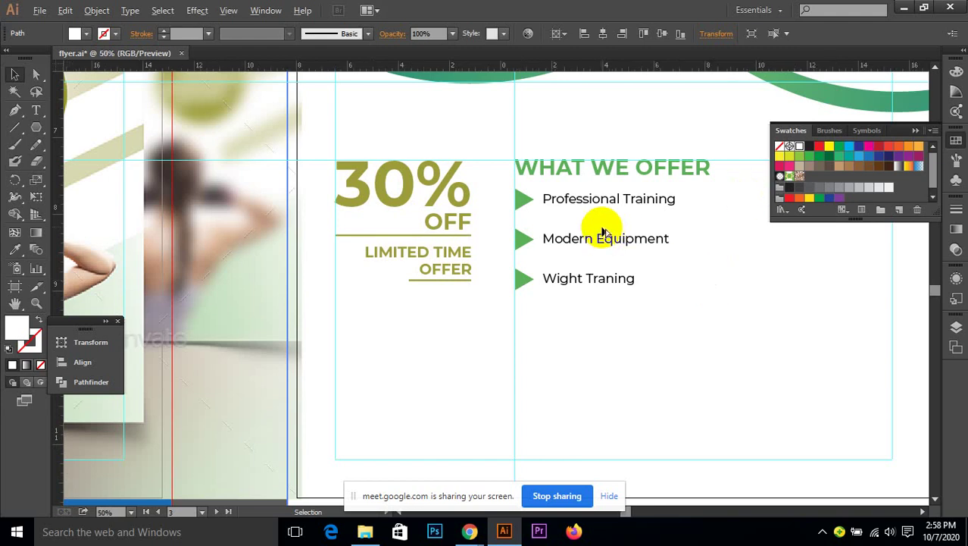
scroll(608, 231, "down", 3)
scroll(661, 197, "up", 1)
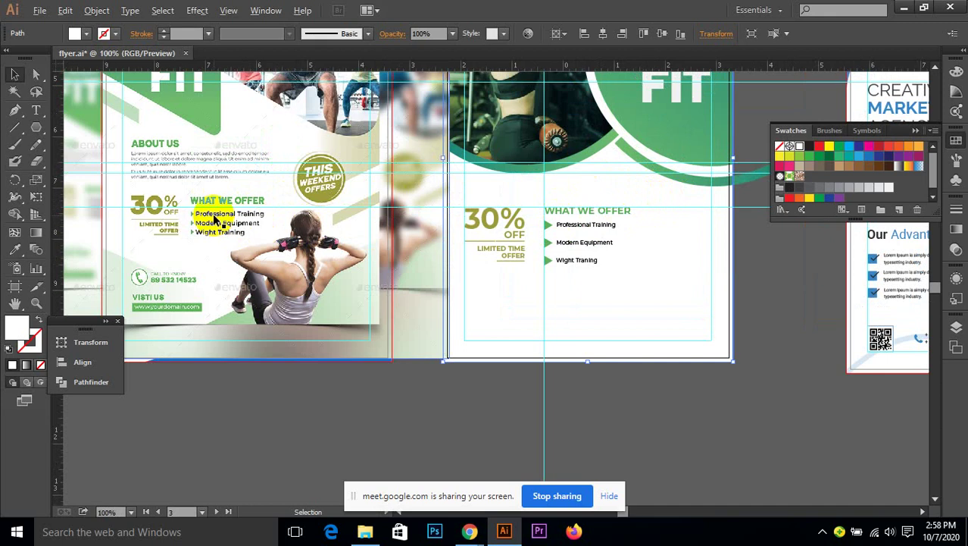
scroll(217, 216, "up", 2)
left_click_drag(778, 347, 504, 372)
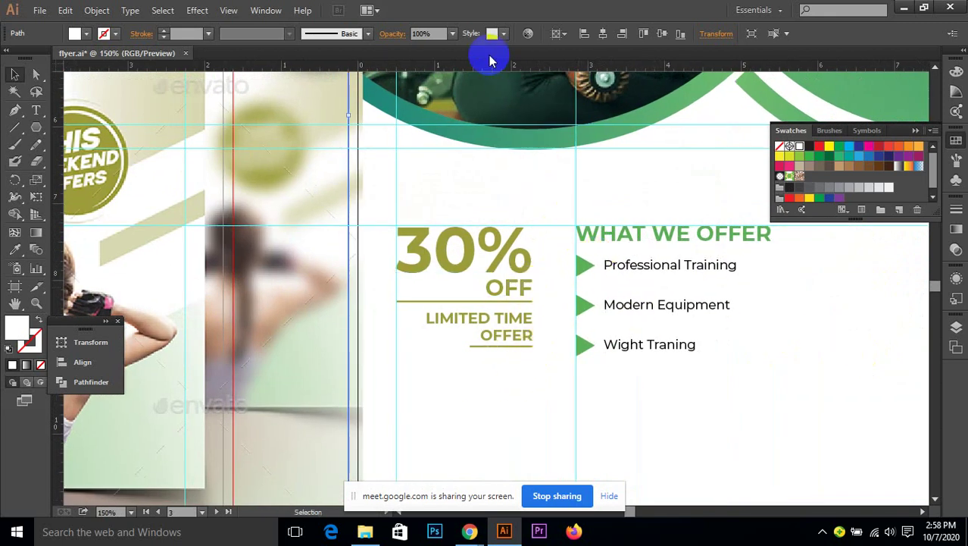
- Place a horizontal guide along the bottom edge of the third green triangle, beside Wight Traning
left_click_drag(476, 68, 559, 355)
scroll(584, 354, "up", 2, "alt")
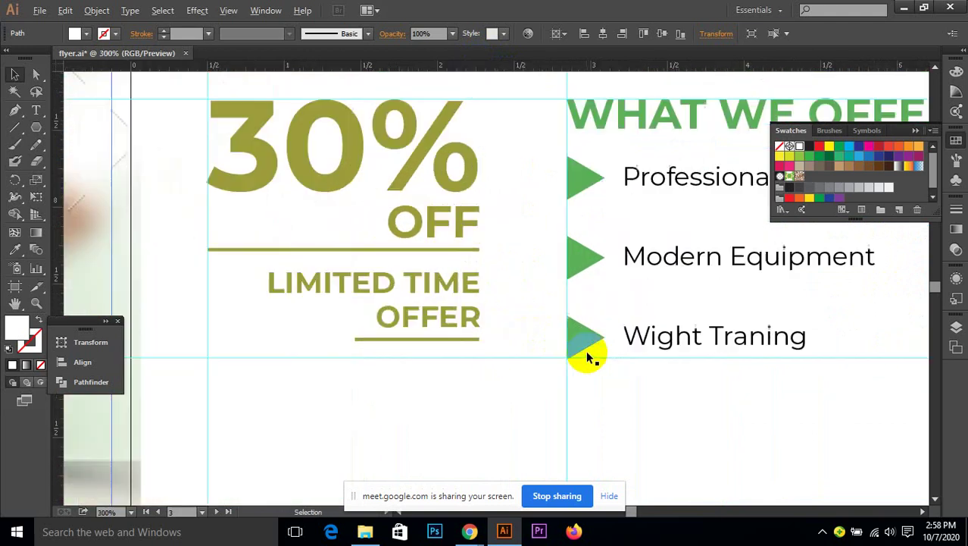
key("a")
left_click(358, 317)
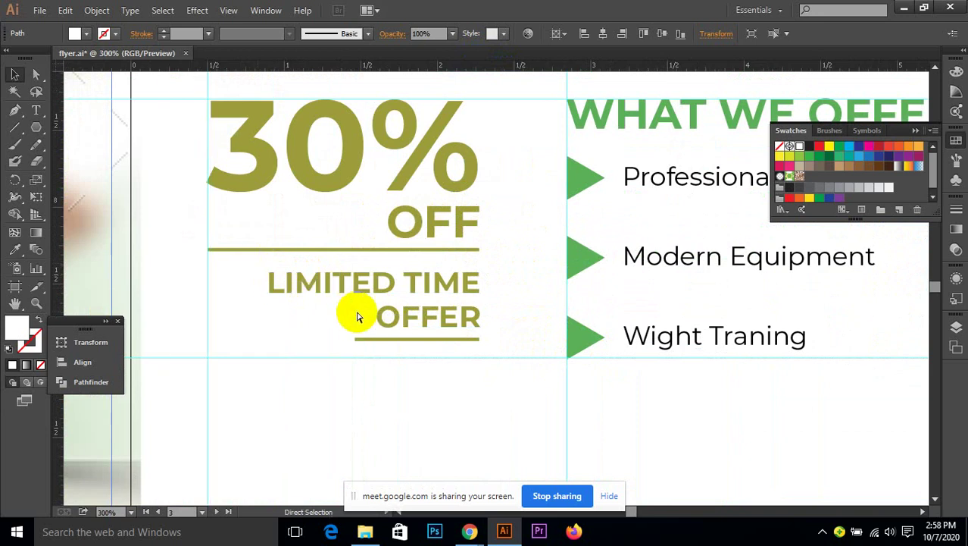
key("v")
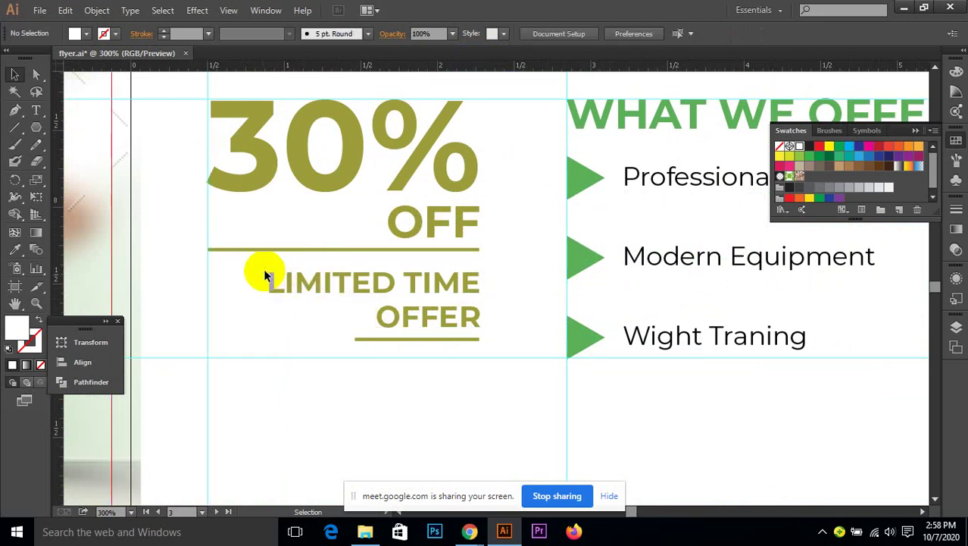
- Try to move the LIMITED TIME OFFER text together with its underline down to the guide at the third triangle's bottom
left_click_drag(261, 269, 459, 326)
scroll(475, 335, "up", 2)
key("ctrl+z")
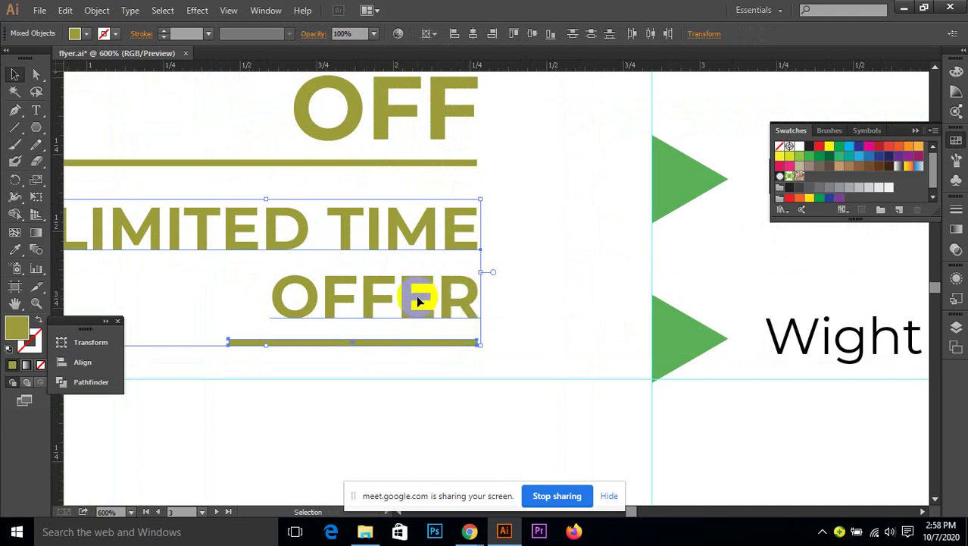
left_click_drag(426, 297, 426, 310)
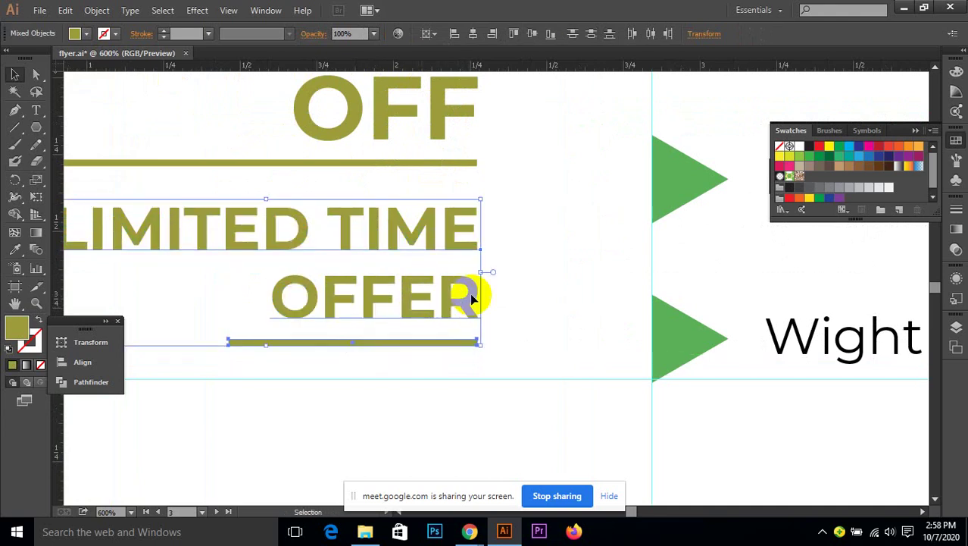
left_click_drag(480, 293, 470, 335)
left_click(497, 396)
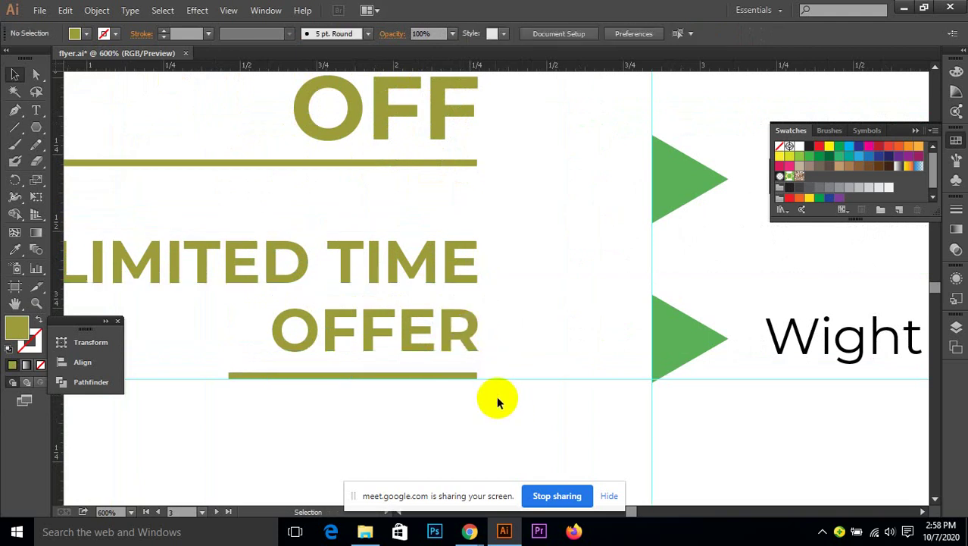
scroll(489, 391, "down", 3, "alt")
scroll(478, 377, "down", 1, "alt")
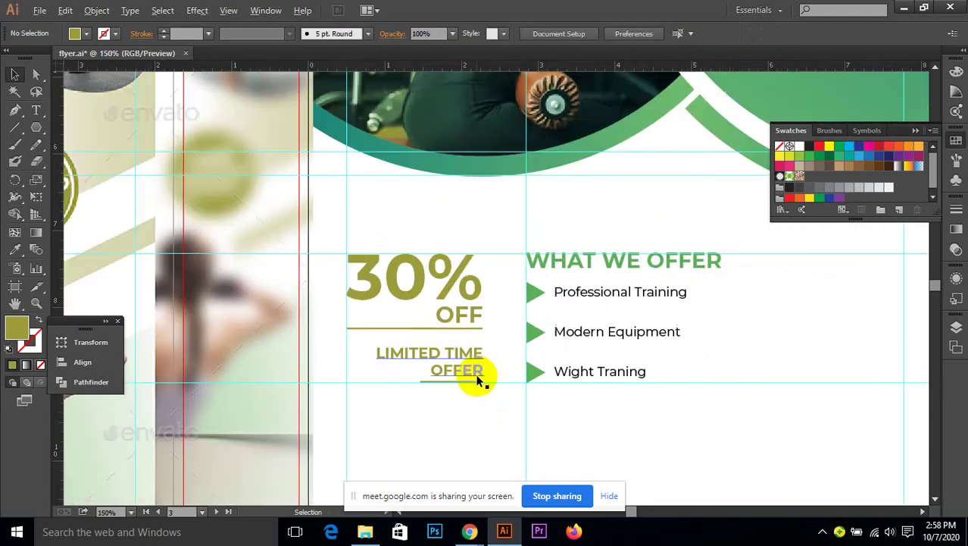
key("ctrl+semicolon")
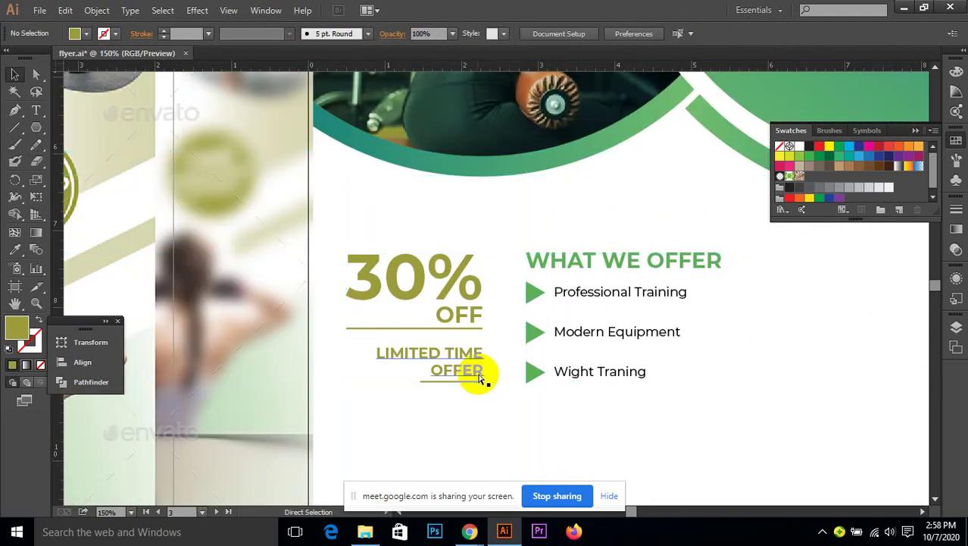
key("ctrl+z")
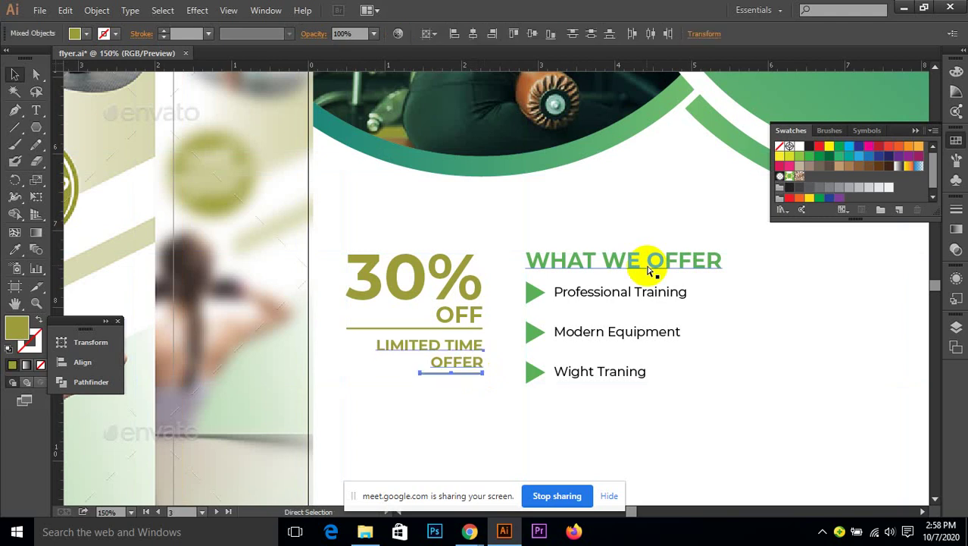
left_click(496, 388)
- Move only the short underline below LIMITED TIME OFFER down to the guide at the third triangle's bottom edge
scroll(469, 364, "up", 1, "alt")
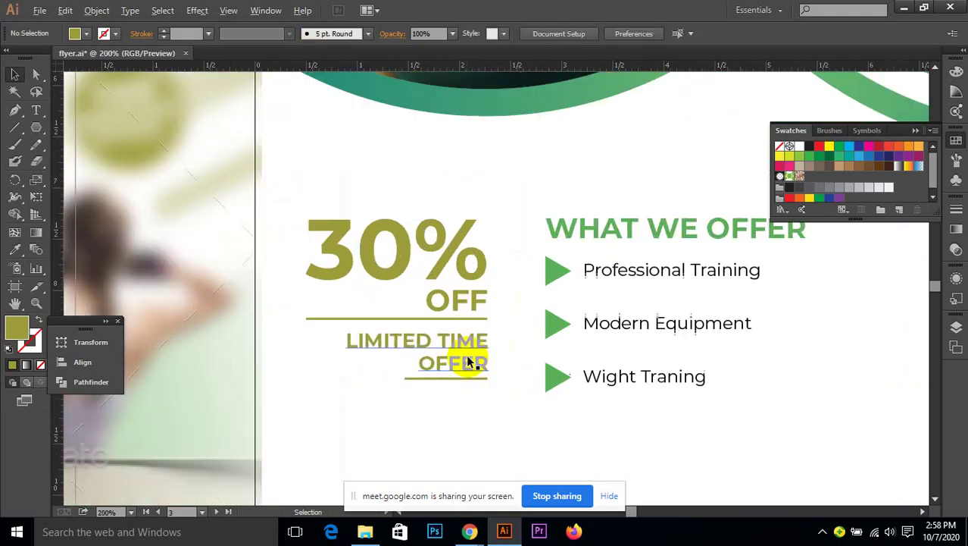
left_click_drag(474, 377, 478, 386)
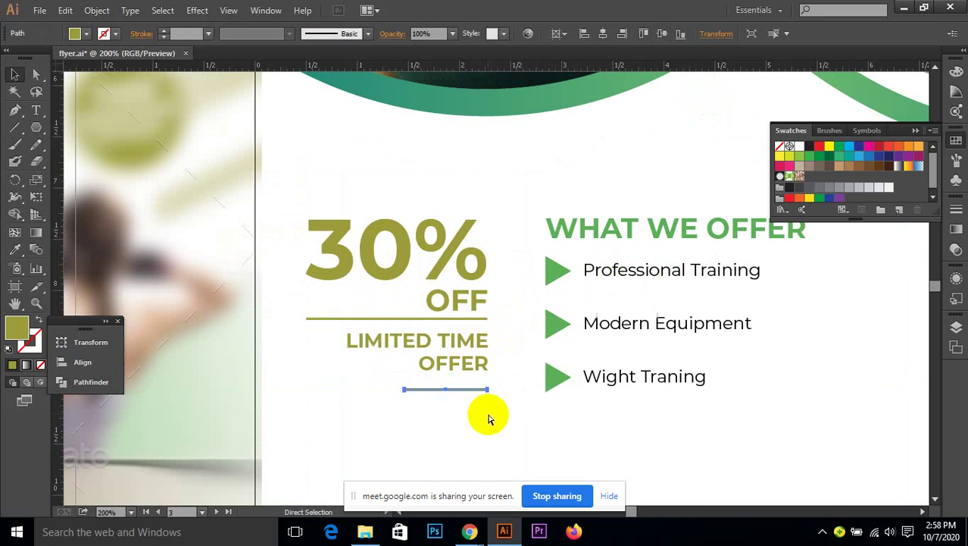
key("ctrl+semicolon")
left_click(490, 418)
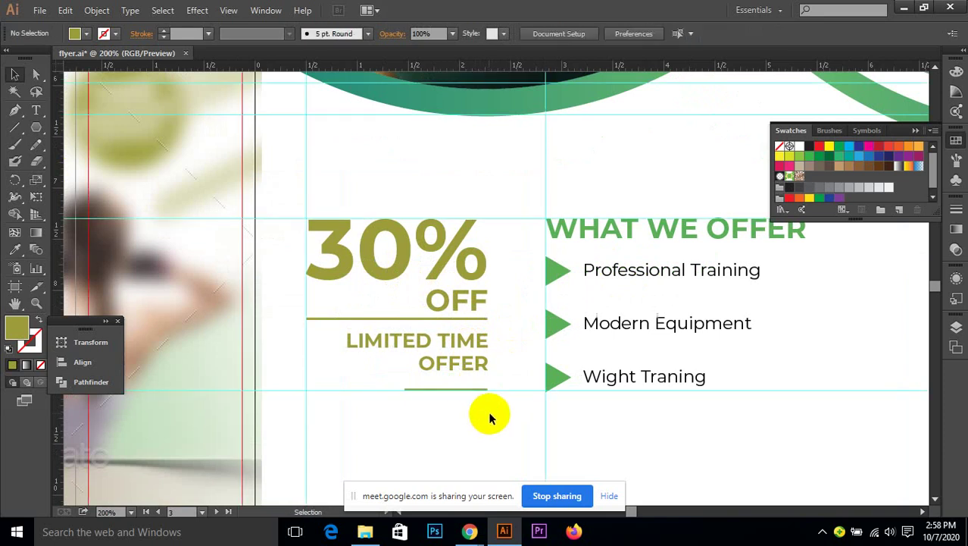
- Lower the LIMITED TIME OFFER text so it sits evenly between the long line above and the short underline
left_click_drag(472, 336, 479, 343)
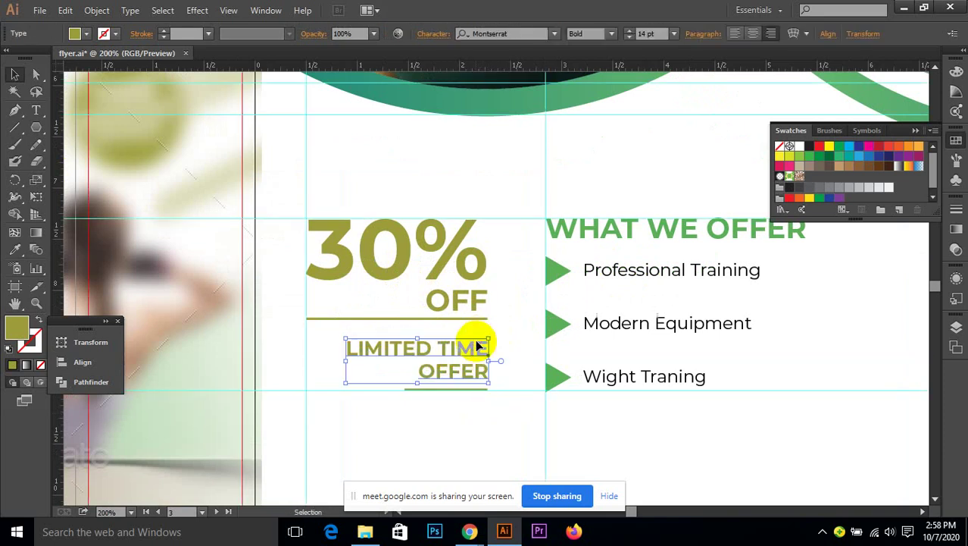
left_click(497, 448)
scroll(461, 367, "up", 1)
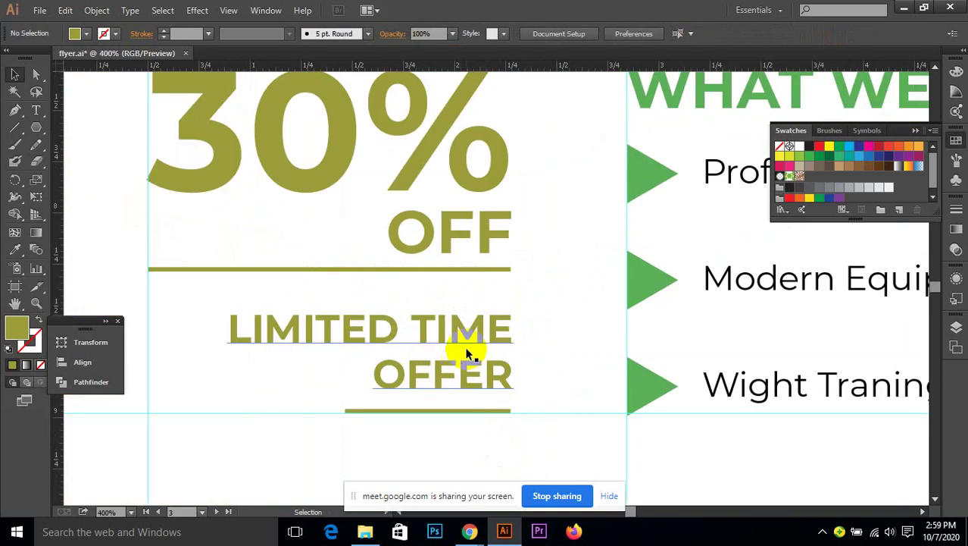
left_click_drag(474, 335, 473, 330)
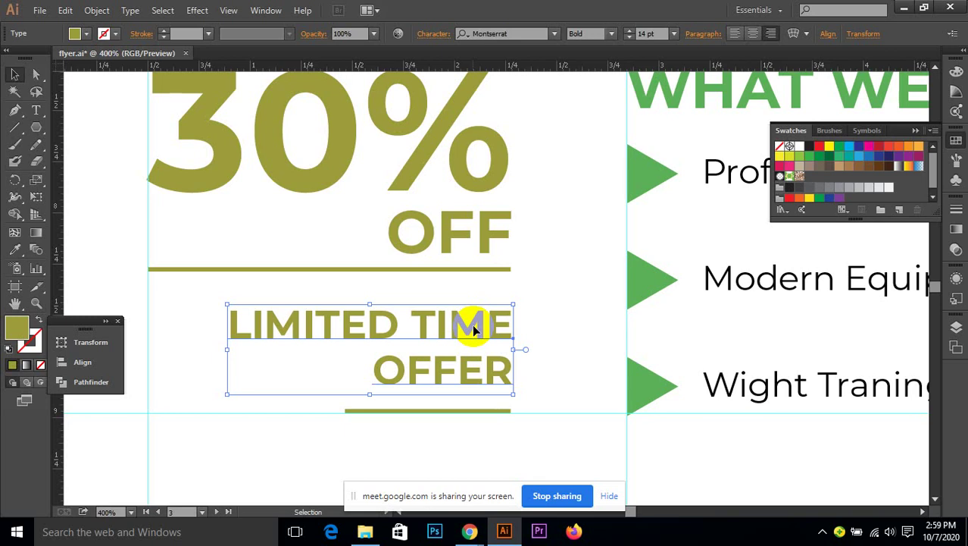
key("ctrl")
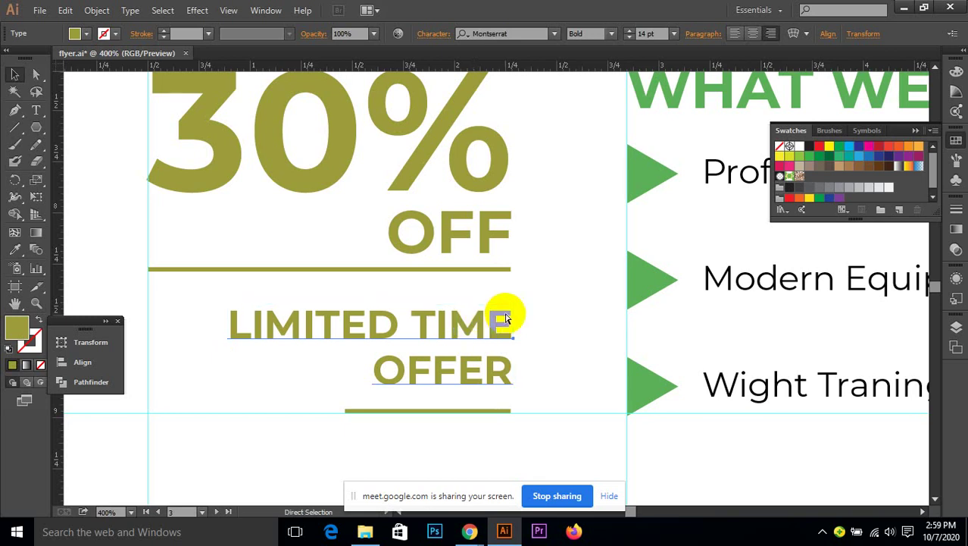
key("ctrl")
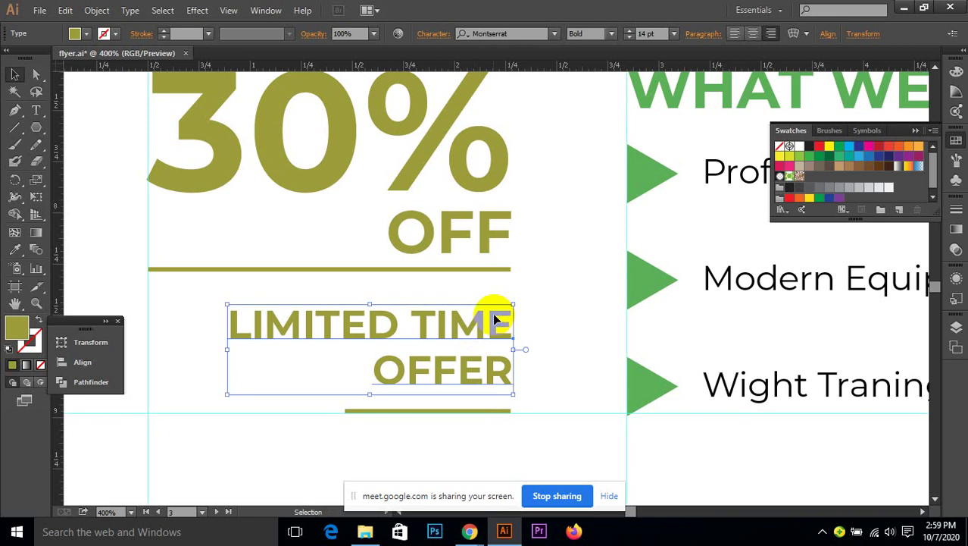
left_click_drag(493, 314, 495, 312)
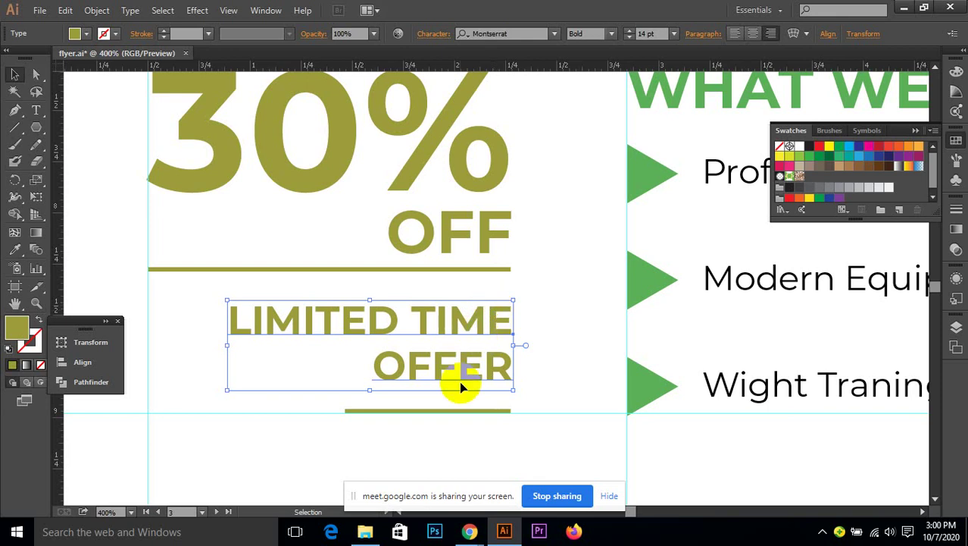
- Compare the flyer's offer section with the reference flyer beside it, including the contact and About Us areas
scroll(460, 380, "down", 3)
scroll(459, 377, "down", 1)
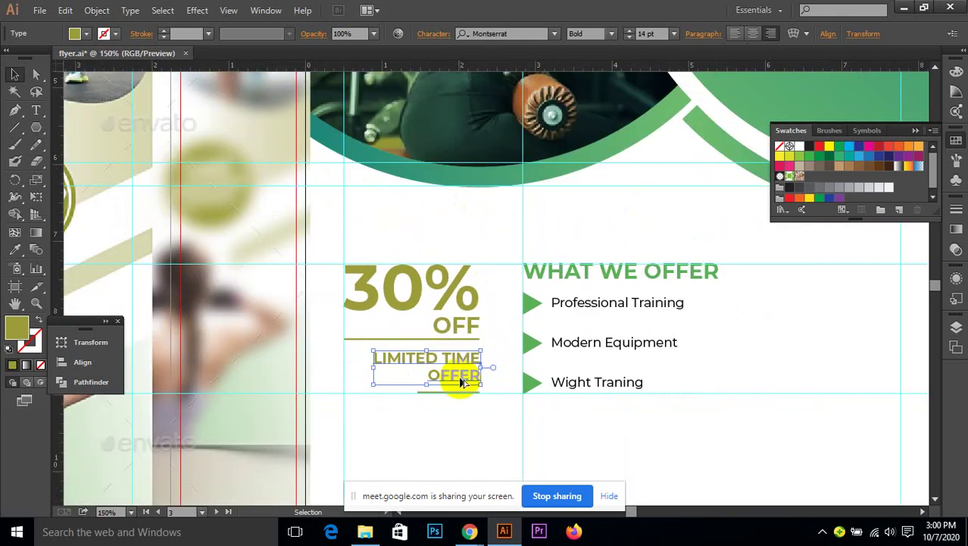
scroll(459, 383, "down", 2)
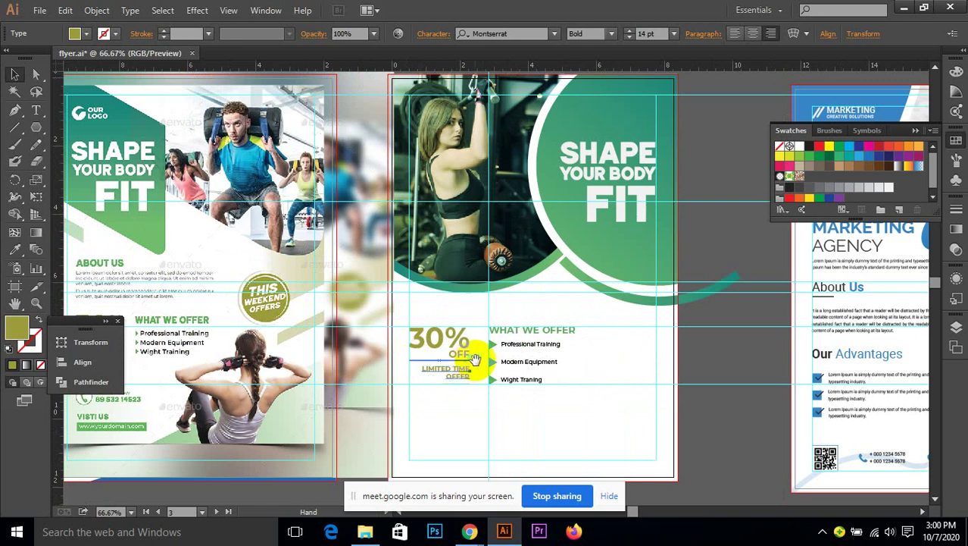
left_click_drag(476, 359, 552, 355)
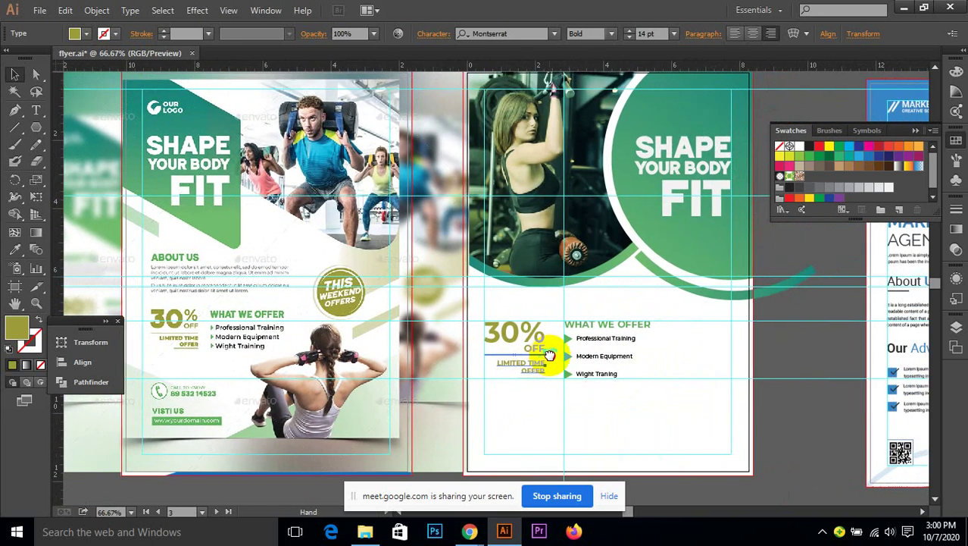
left_click(770, 399)
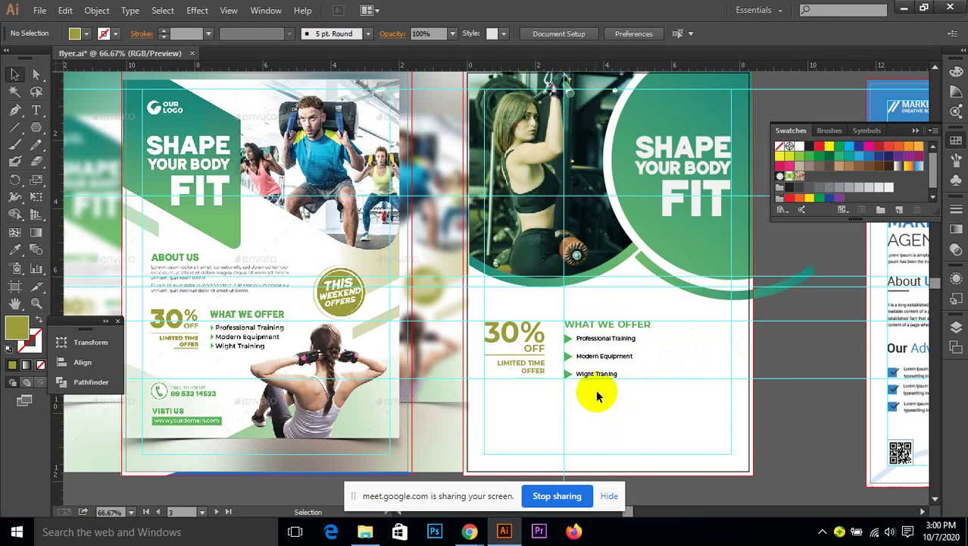
left_click(34, 109)
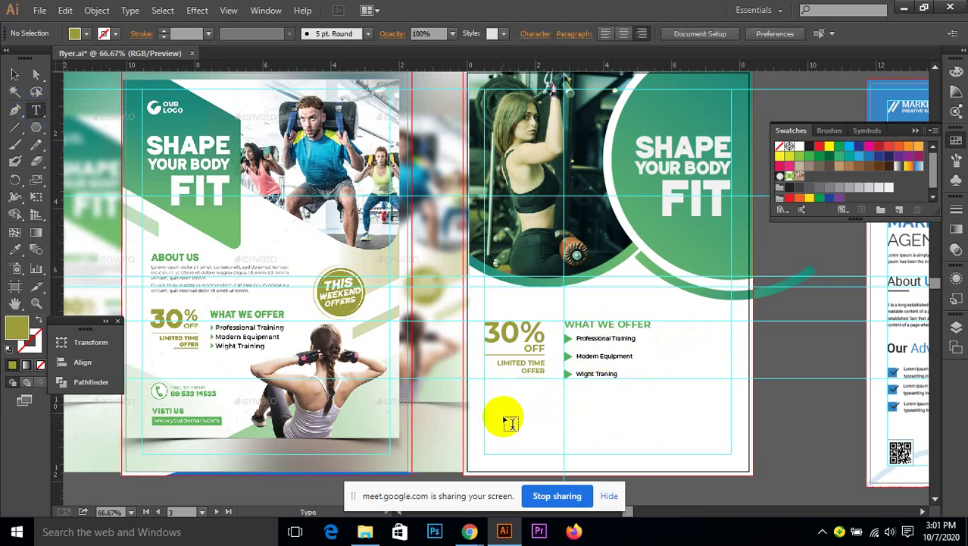
scroll(600, 336, "up", 1)
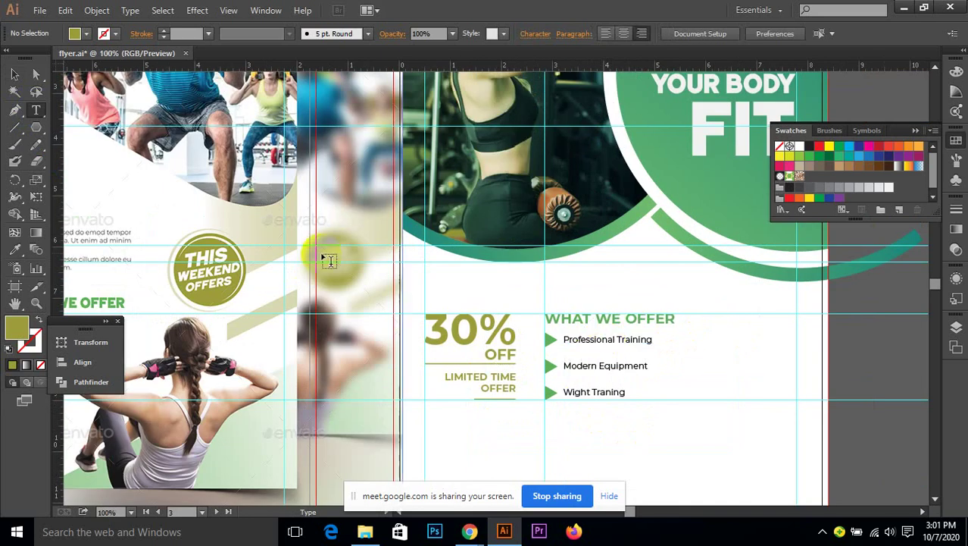
left_click(14, 74)
scroll(415, 273, "down", 1)
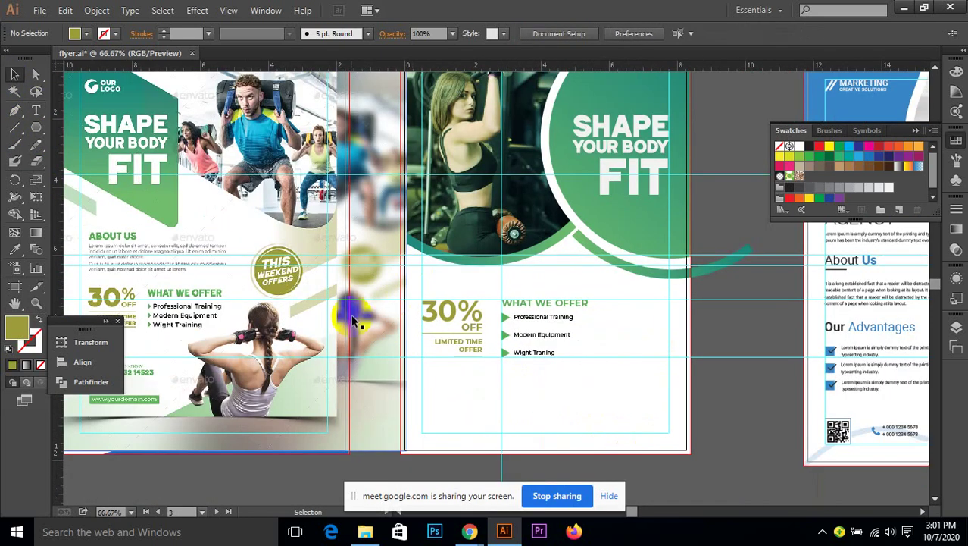
left_click_drag(342, 299, 374, 254)
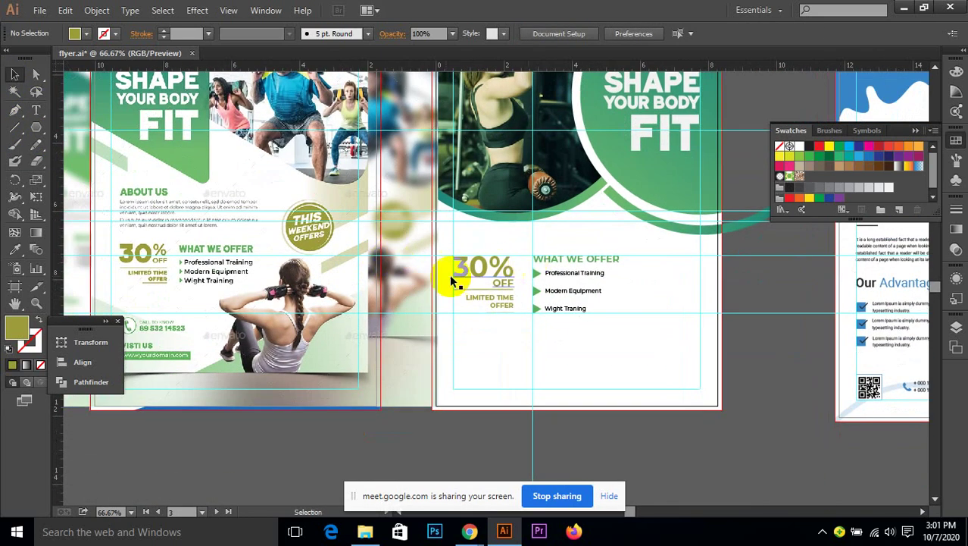
left_click_drag(355, 288, 392, 281)
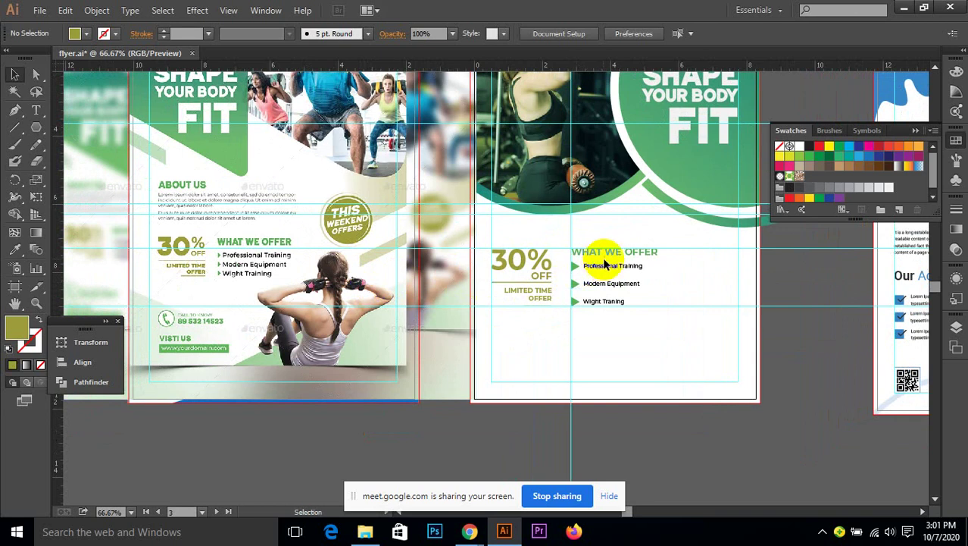
- Duplicate the green WHAT WE OFFER heading into the empty area below the services list
left_click(606, 255)
left_click_drag(606, 256, 580, 353)
scroll(584, 350, "up", 1)
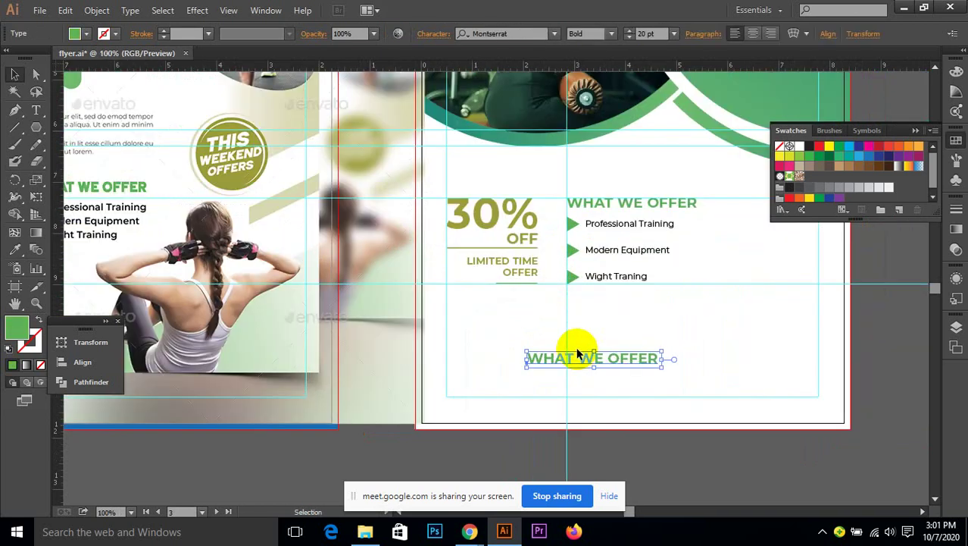
- Replace the duplicated heading's text with ABOUT US in capital letters
left_click(37, 111)
left_click_drag(527, 354, 696, 371)
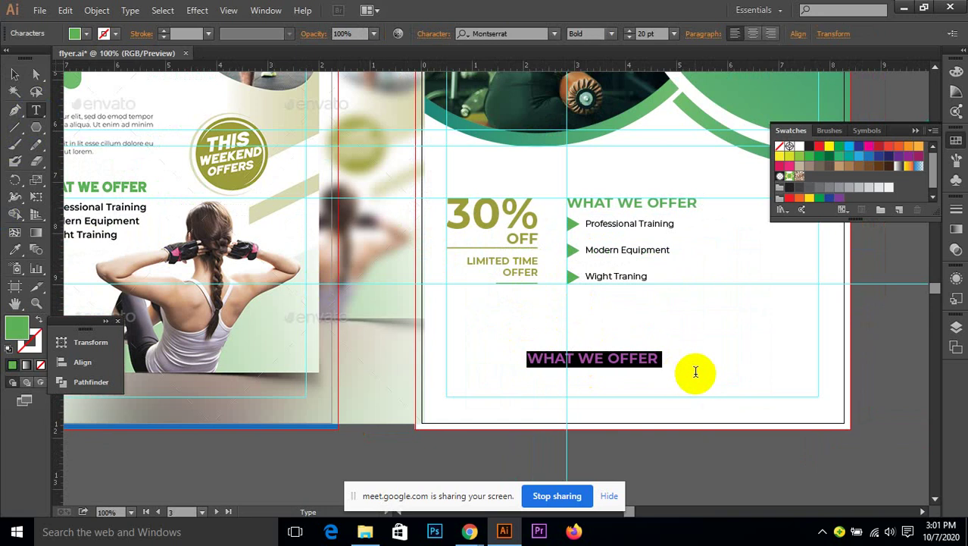
type("A")
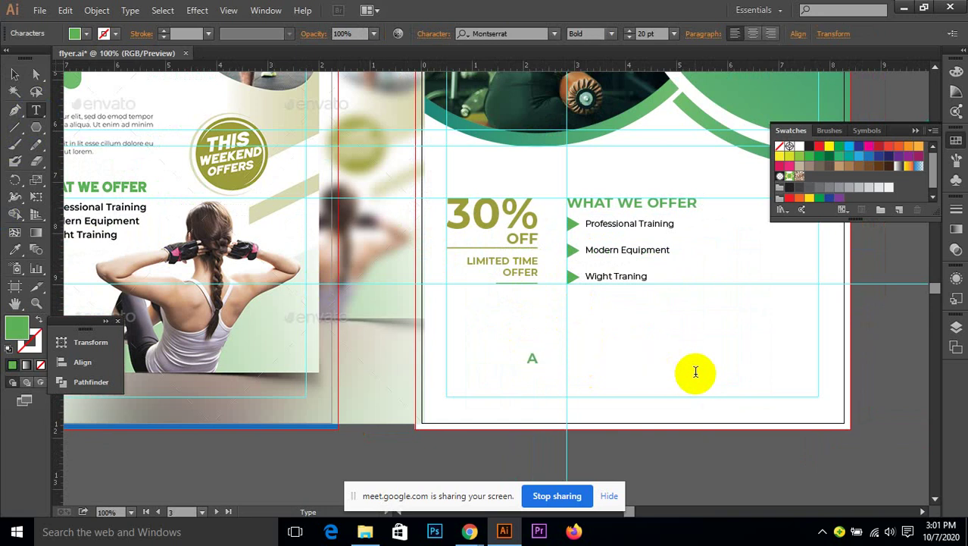
type("bout")
scroll(583, 395, "down", 1, "alt")
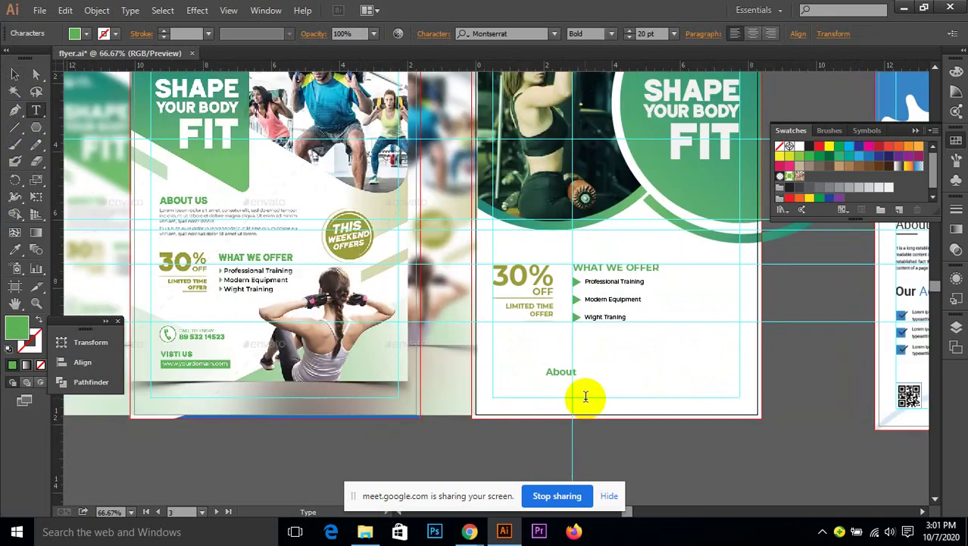
scroll(558, 380, "up", 1, "alt")
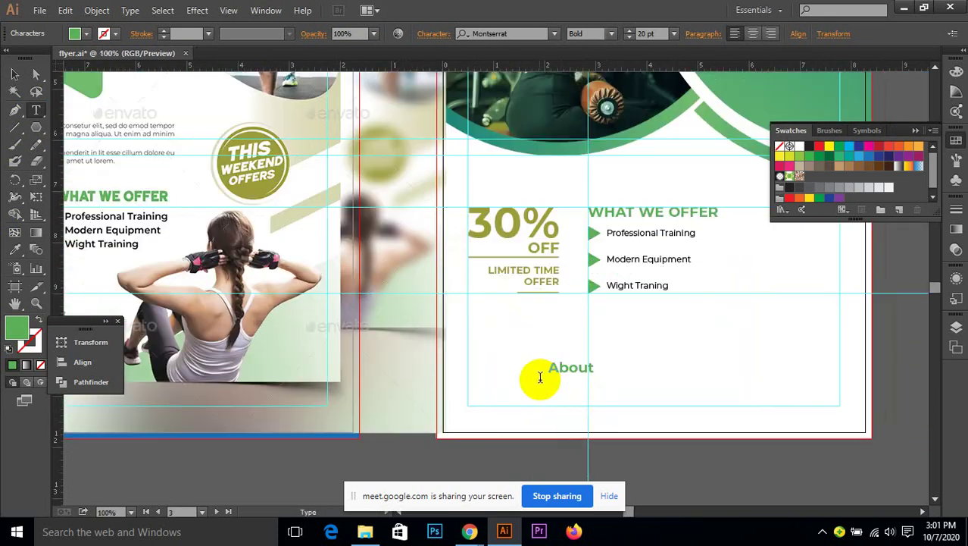
left_click_drag(550, 367, 620, 372)
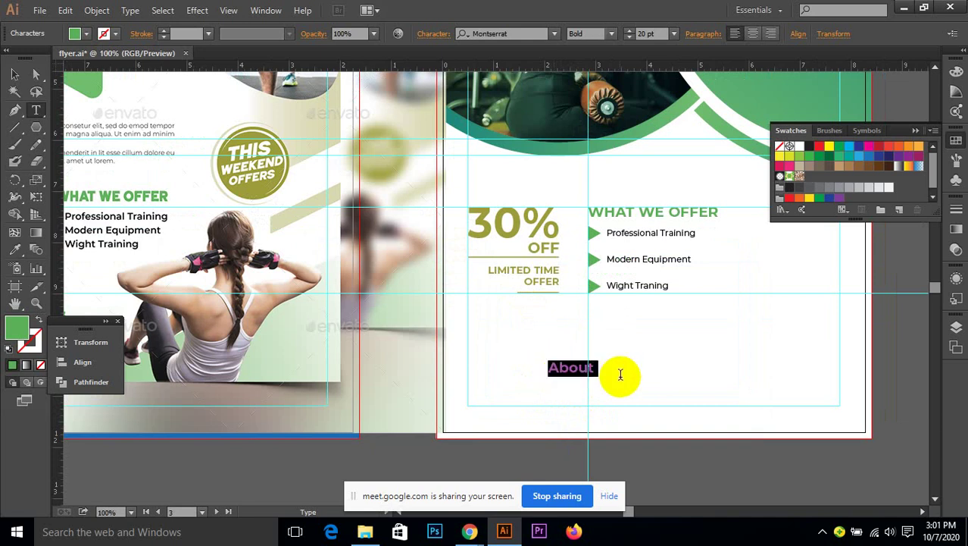
type("ABOUT")
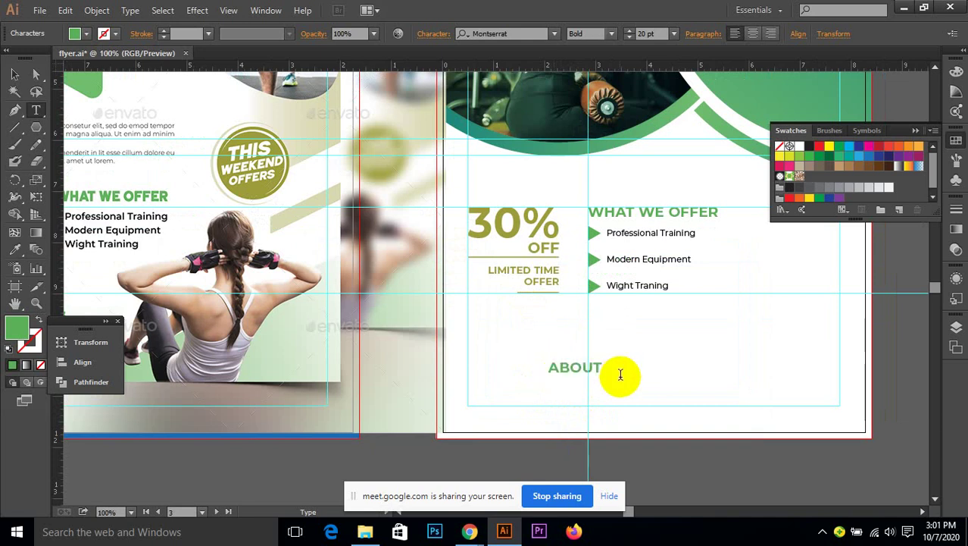
type(" US")
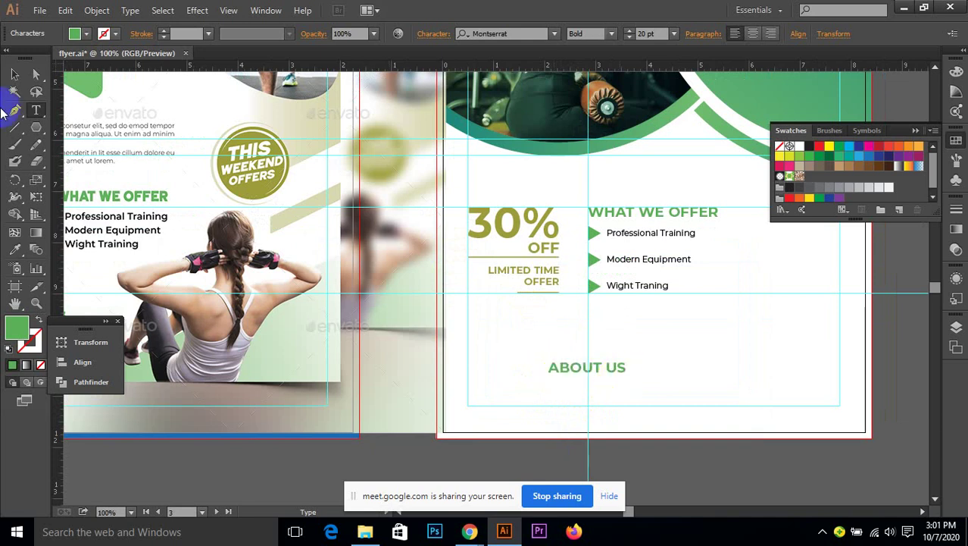
- Move the ABOUT US heading to the left margin guide, below the 30% OFF block
left_click(14, 73)
left_click(152, 123)
left_click_drag(152, 124, 160, 160)
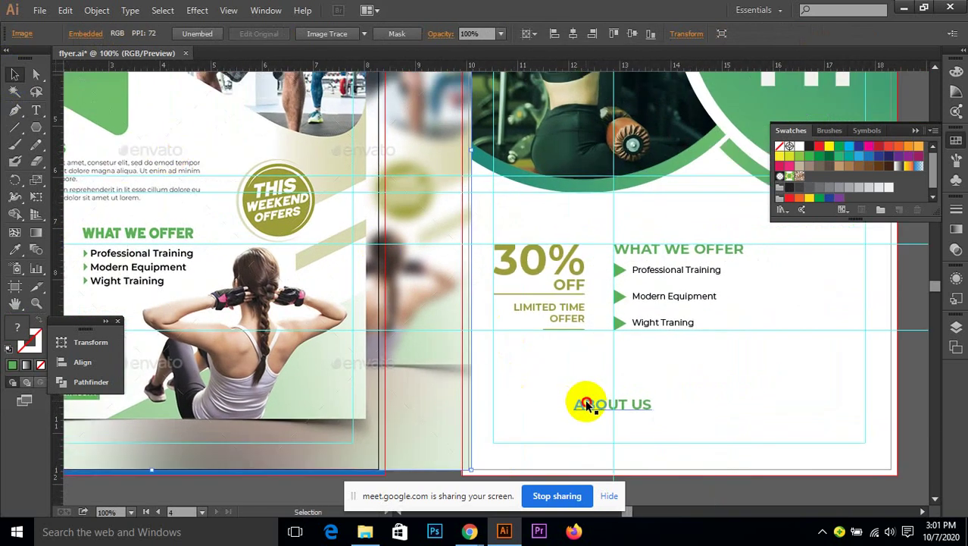
left_click_drag(588, 404, 469, 371)
scroll(519, 372, "up", 4)
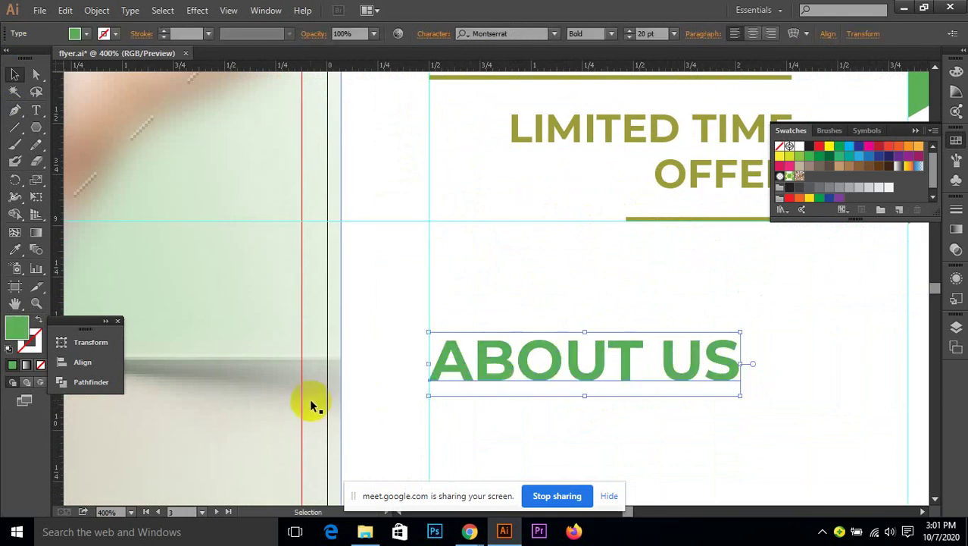
left_click(384, 397)
scroll(438, 382, "up", 2)
scroll(438, 381, "up", 1)
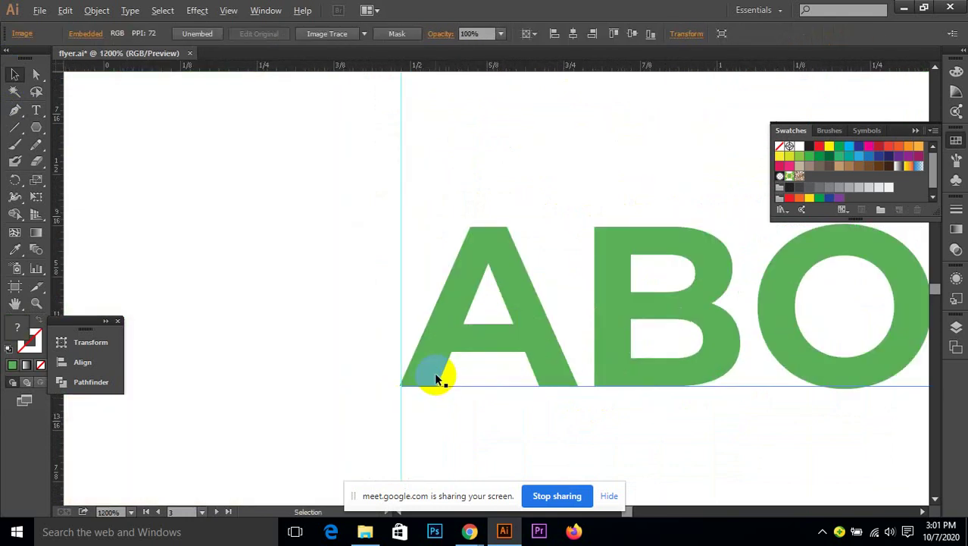
scroll(436, 381, "down", 5)
scroll(437, 374, "down", 2)
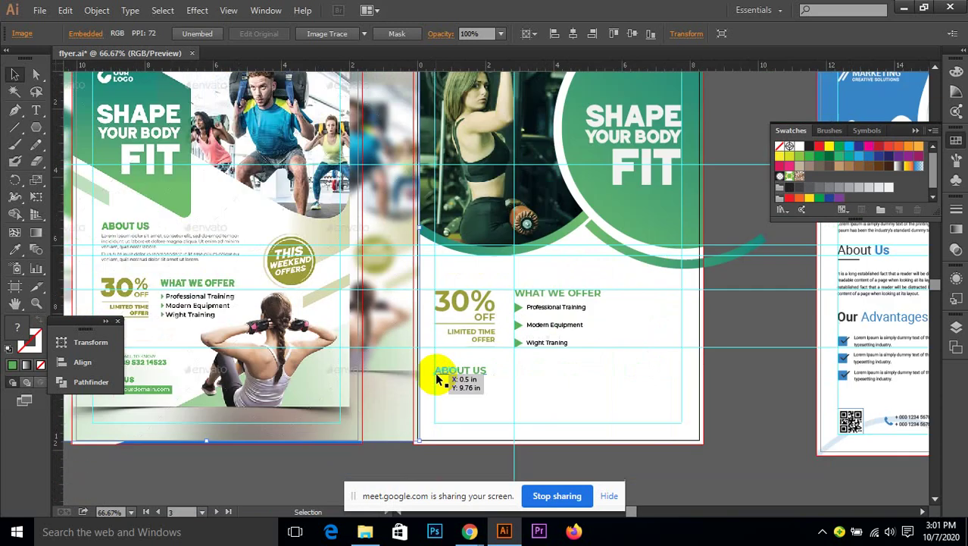
- Raise the ABOUT US heading slightly, closer to the guide beneath the offer block
scroll(461, 382, "up", 4)
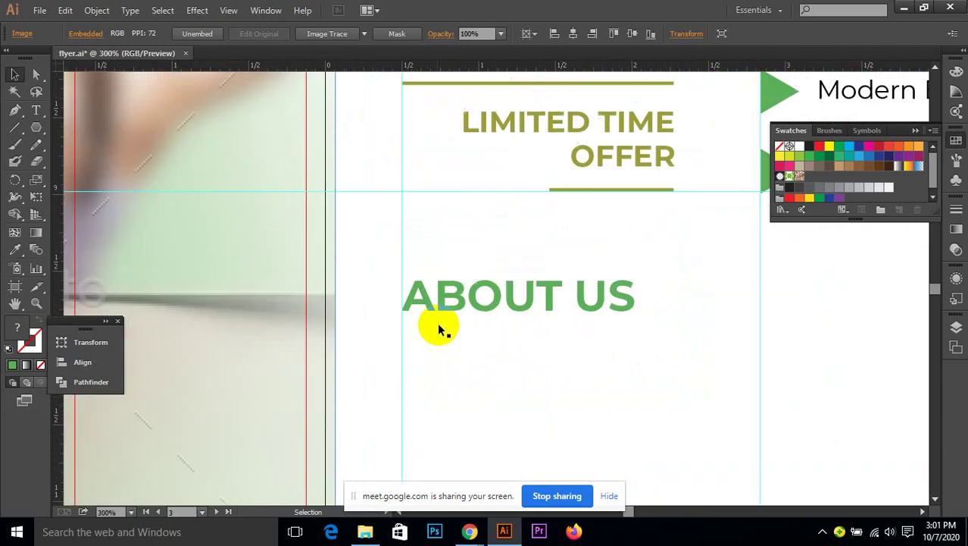
left_click_drag(433, 291, 444, 327)
left_click(463, 336)
- Draw an area-text frame under the ABOUT US heading, starting at the left margin guide and extending past the vertical guide
scroll(468, 336, "down", 3)
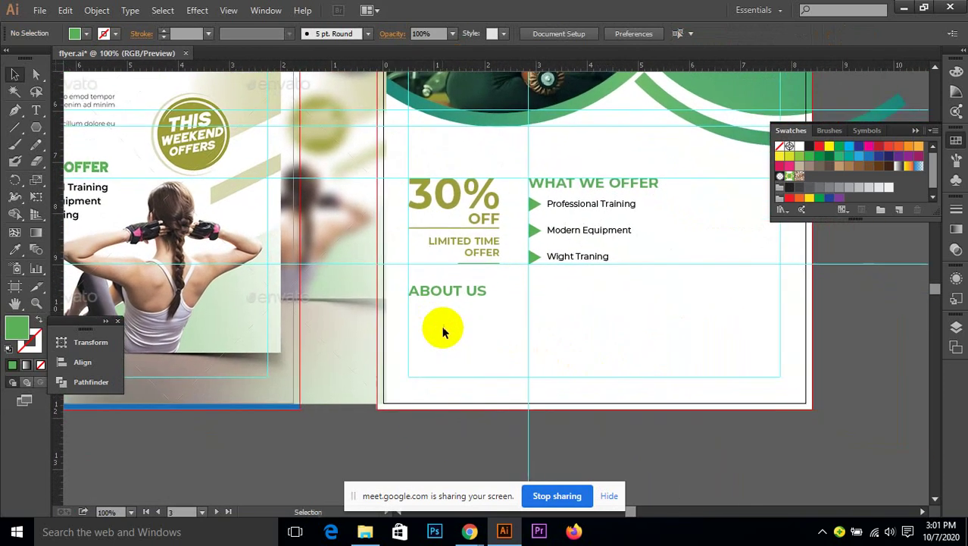
left_click(35, 110)
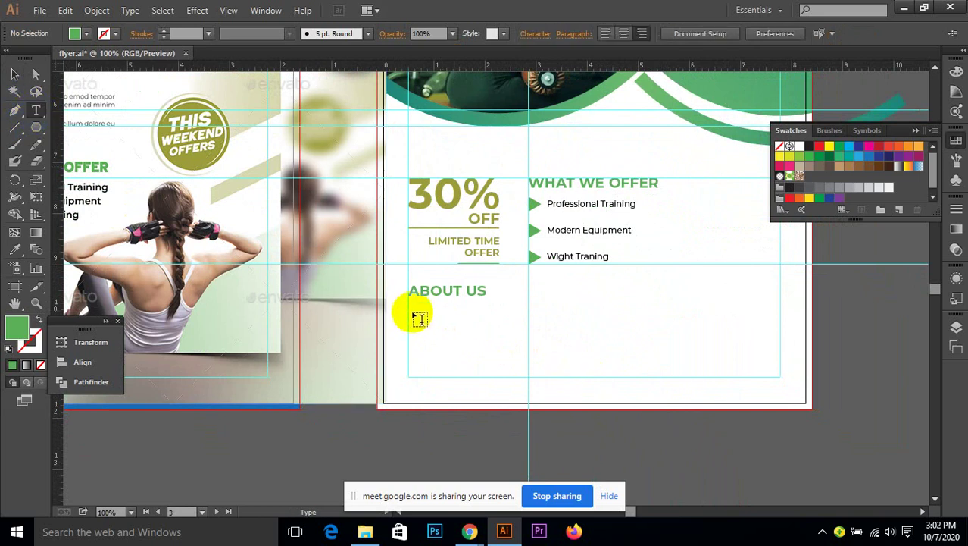
left_click_drag(409, 307, 635, 362)
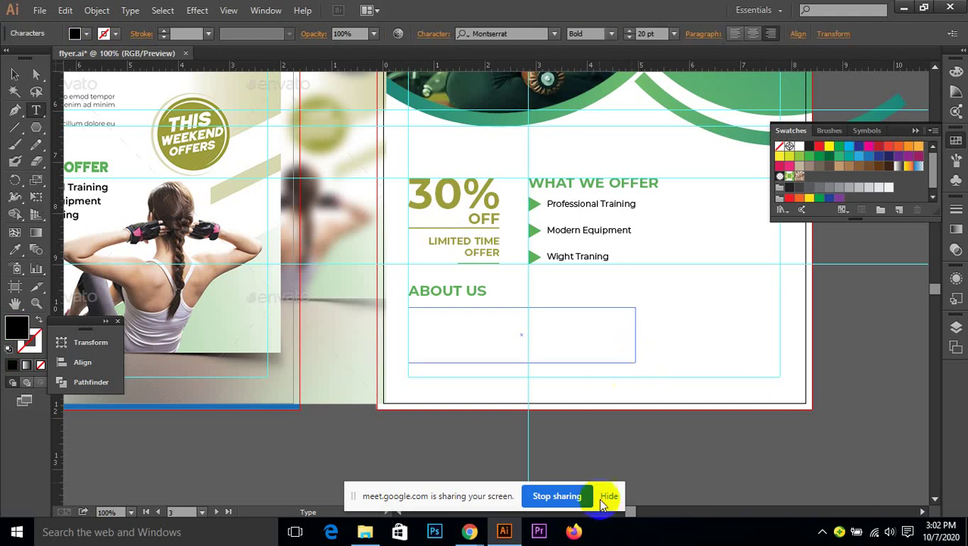
- Switch to Chrome, search for lorem ipsum, and copy the opening of "What is Lorem Ipsum?" on lipsum.com through "type specimen book."
left_click(470, 531)
left_click(369, 424)
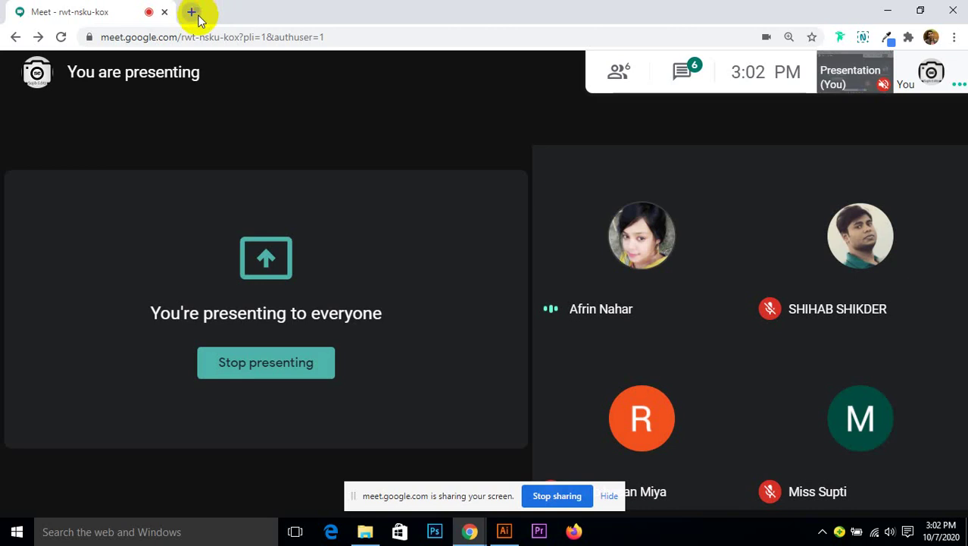
left_click(193, 13)
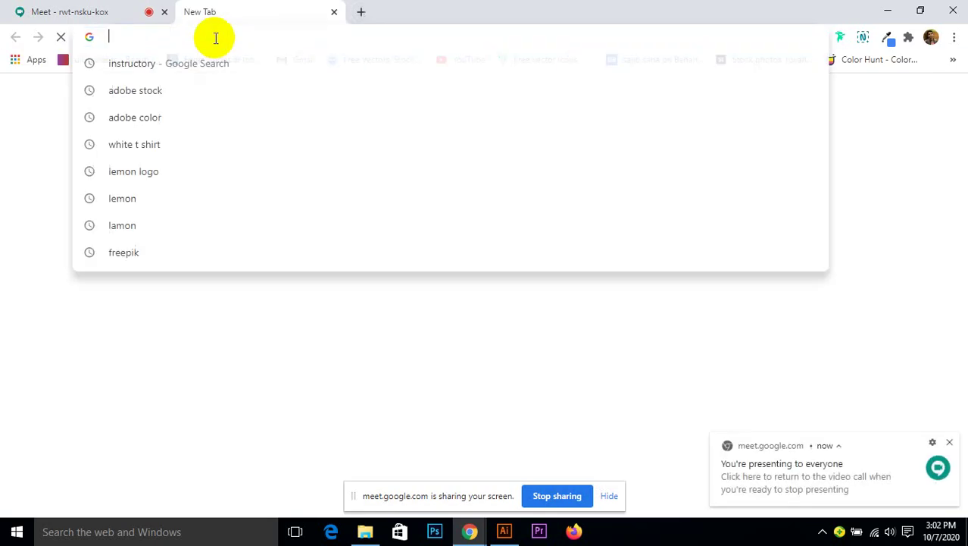
type("lorem ipsum")
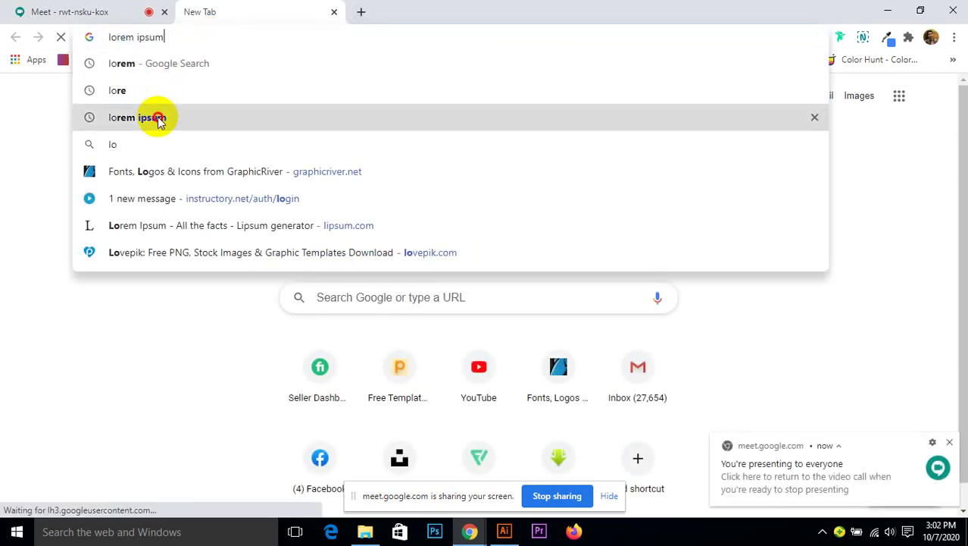
left_click(172, 117)
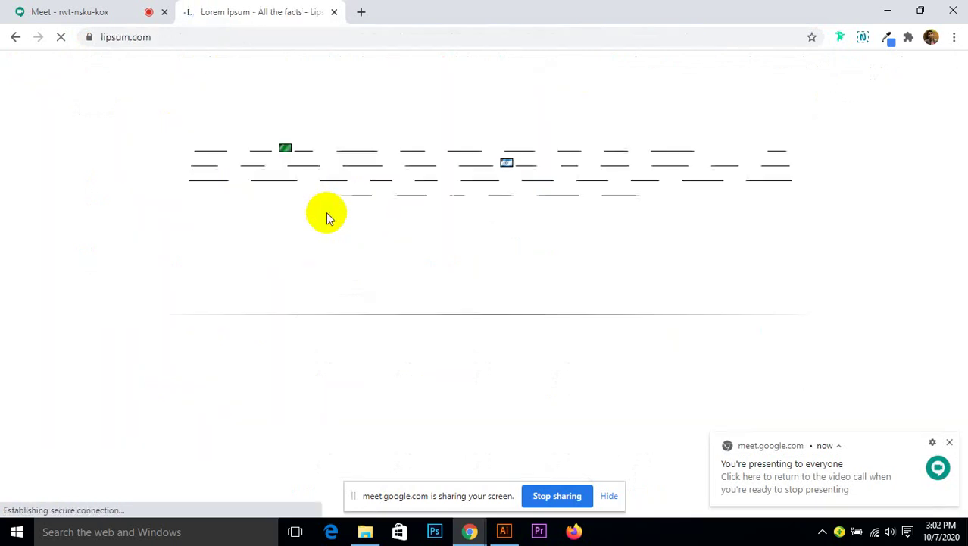
scroll(257, 279, "down", 2)
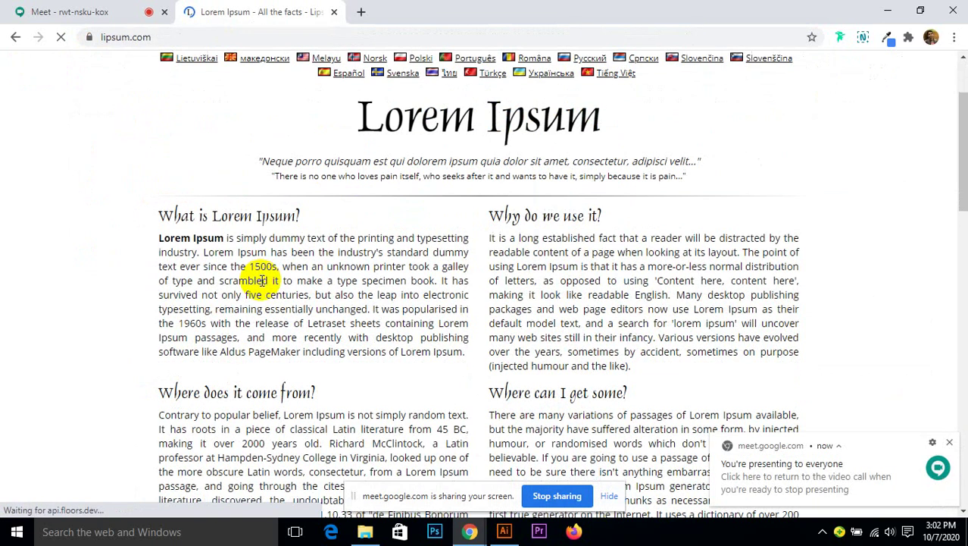
left_click_drag(160, 240, 434, 281)
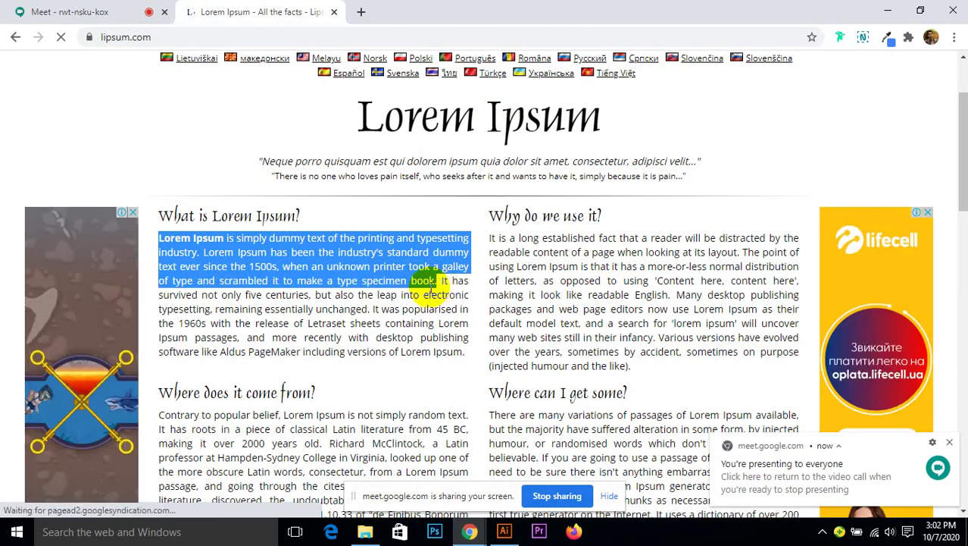
- Return to Illustrator, paste the copied passage into the text frame under ABOUT US, and left-align it
left_click(504, 531)
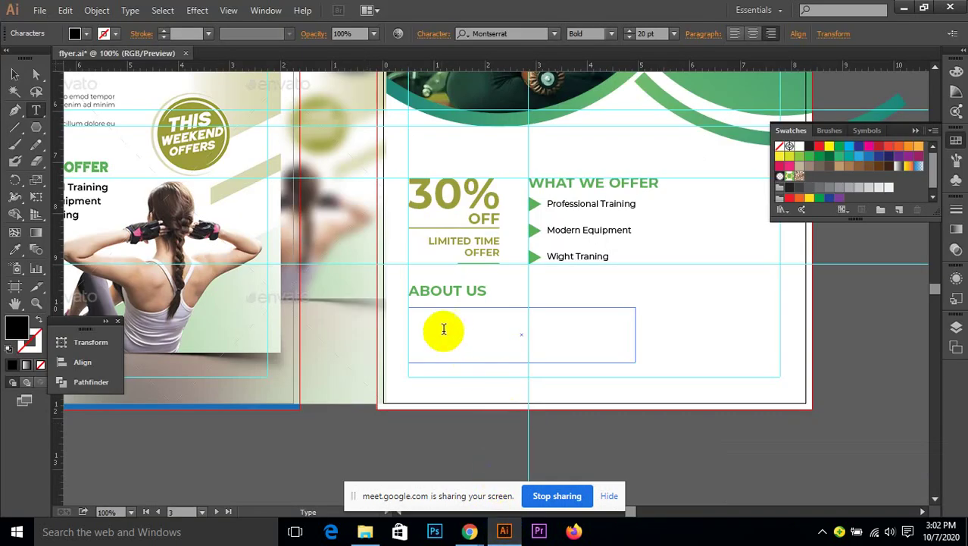
key("ctrl+v")
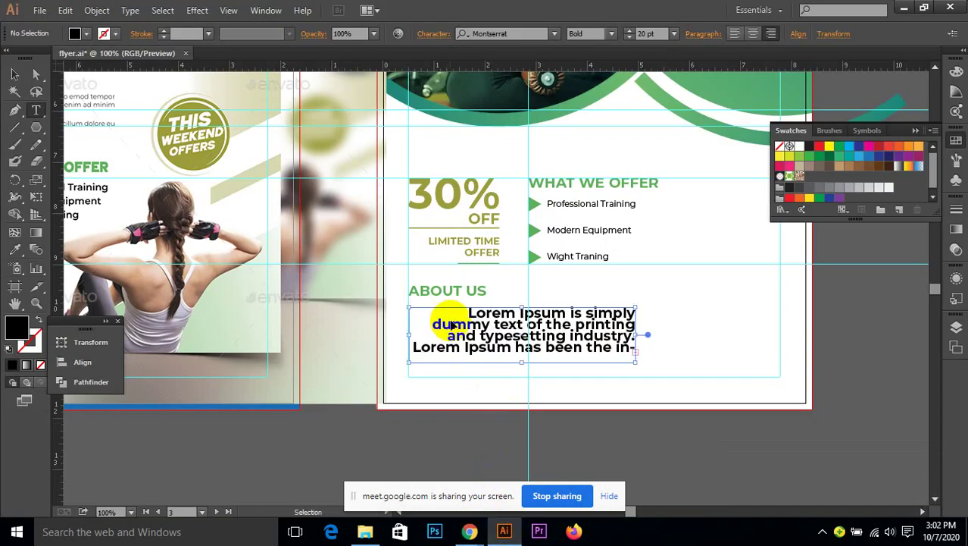
key("ctrl+a")
left_click(735, 34)
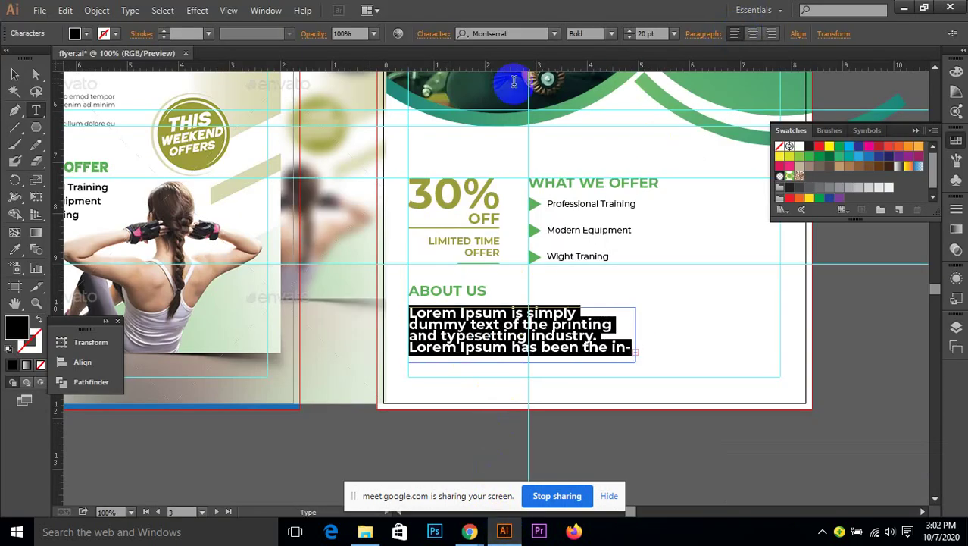
- Set the ABOUT US paragraph in Roboto Light at 10 pt
left_click(532, 34)
type("rob")
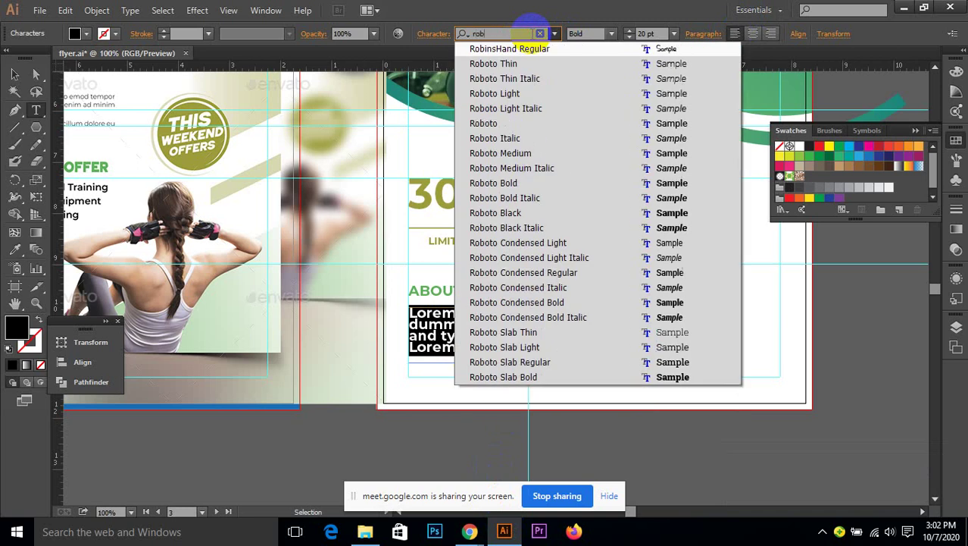
type("oto")
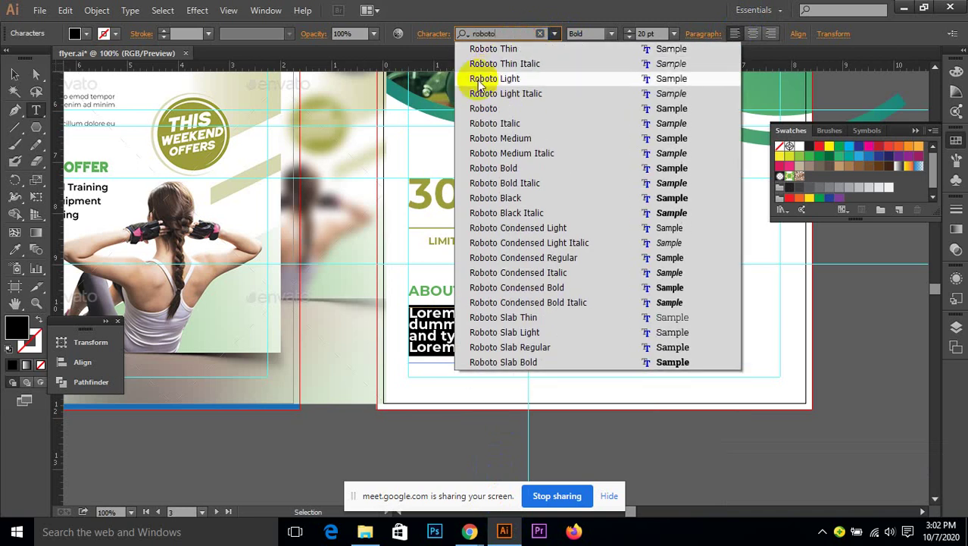
left_click(485, 78)
left_click(629, 38)
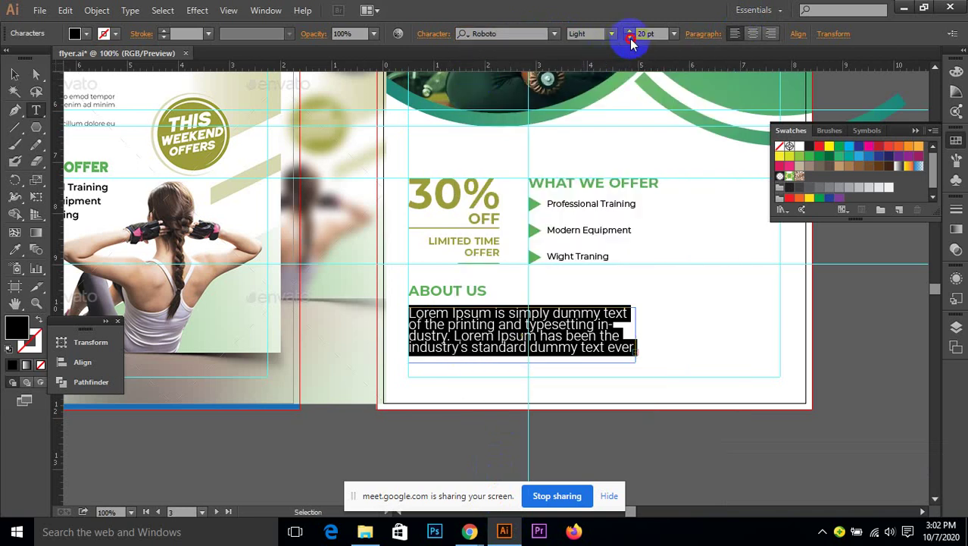
left_click(629, 37)
left_click(628, 37)
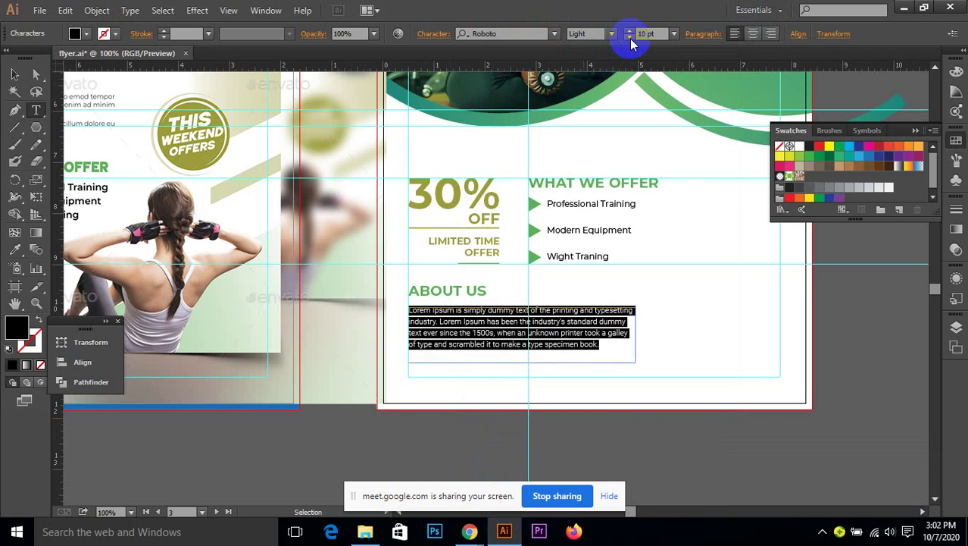
left_click(629, 37)
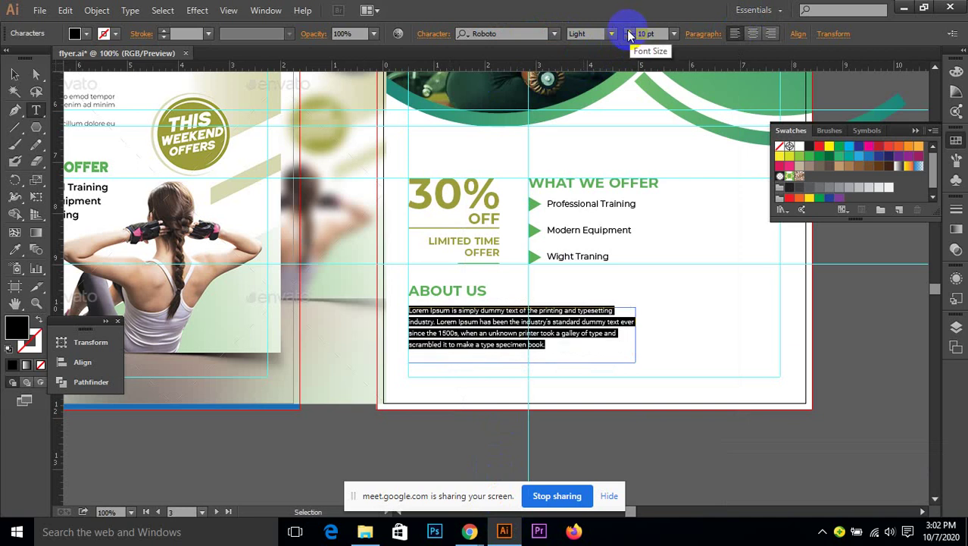
- Tighten the ABOUT US paragraph's leading slightly below 16 pt
left_click(428, 35)
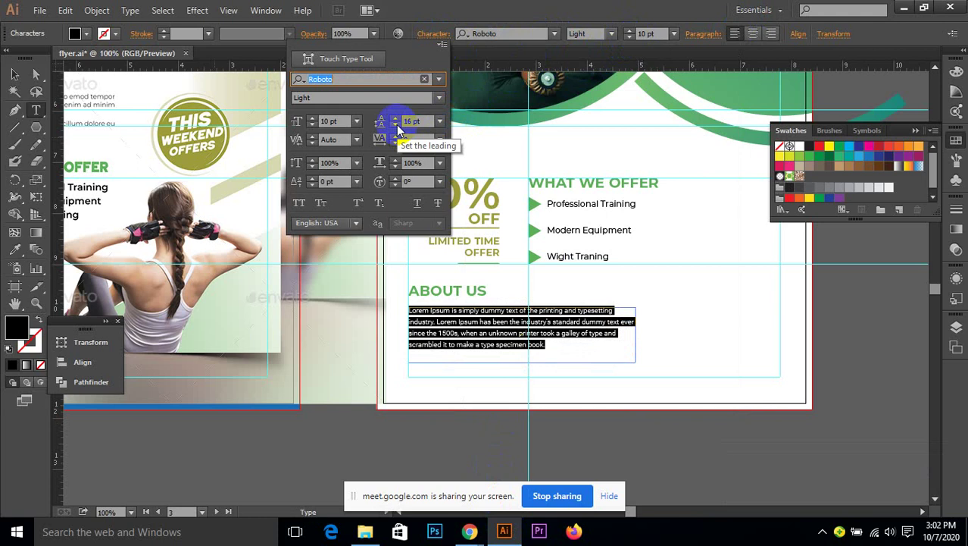
left_click(395, 125)
left_click(15, 76)
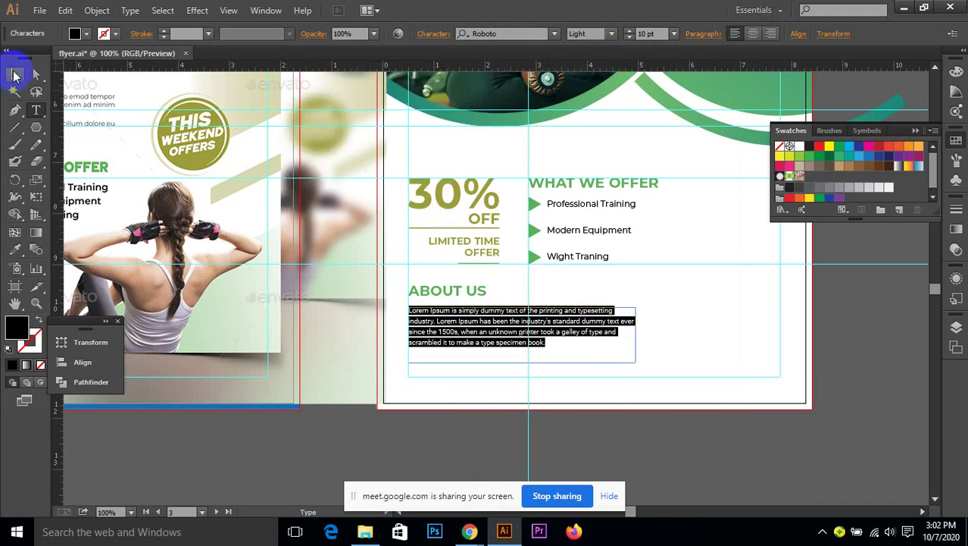
left_click(838, 318)
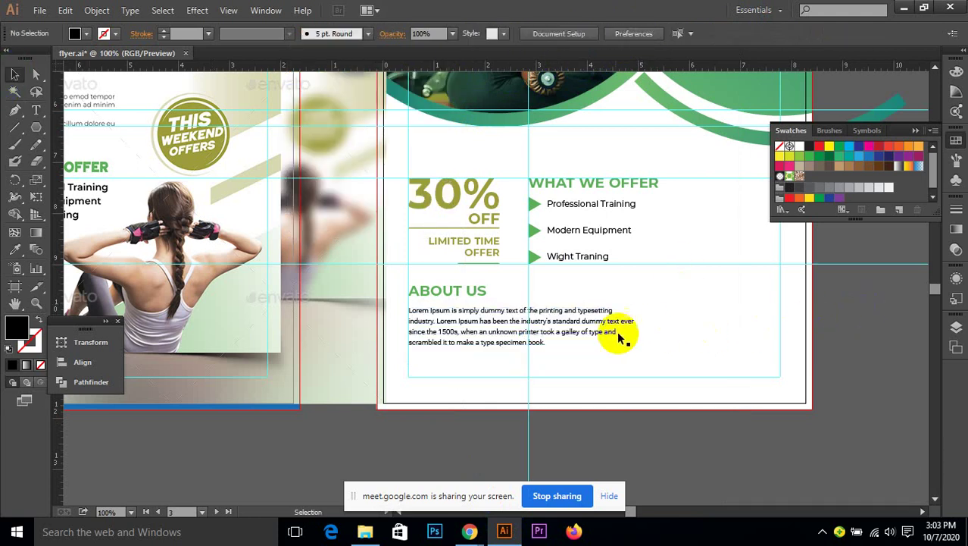
- Recolor the ABOUT US paragraph text from the swatches to dark gray
left_click(584, 314)
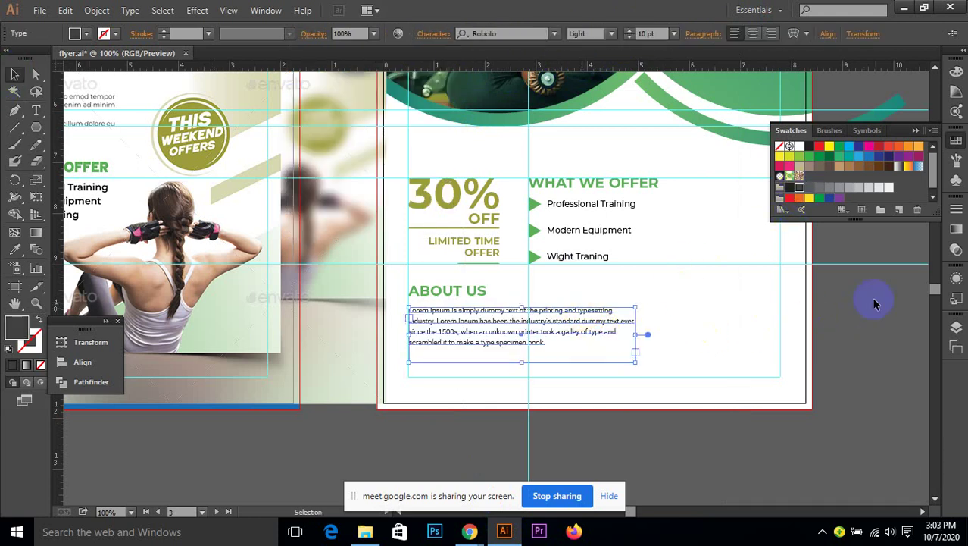
left_click(891, 324)
scroll(567, 290, "up", 1)
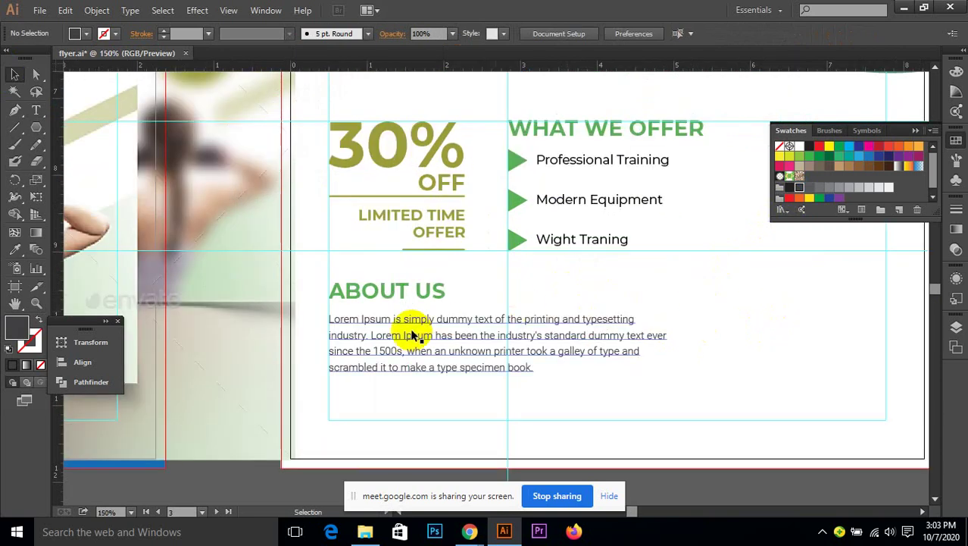
scroll(394, 329, "down", 2)
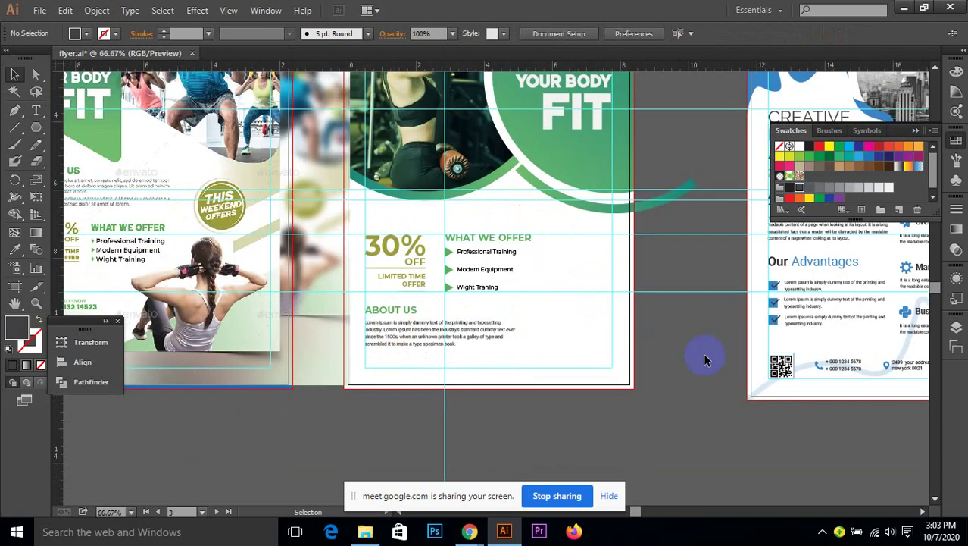
- Move the 30% OFF block and the WHAT WE OFFER list up together, leaving more space above ABOUT US
left_click_drag(601, 345, 704, 335)
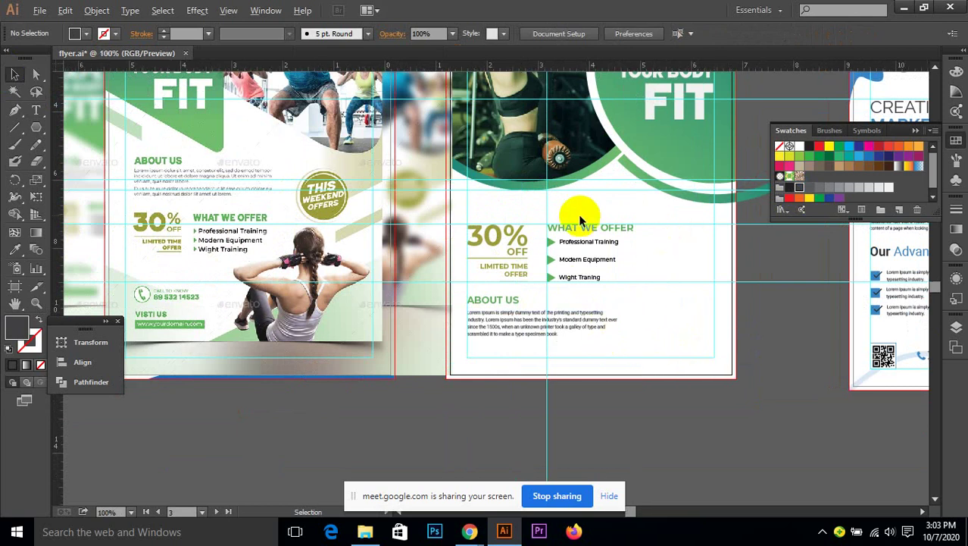
scroll(584, 201, "up", 1)
left_click_drag(395, 232, 666, 333)
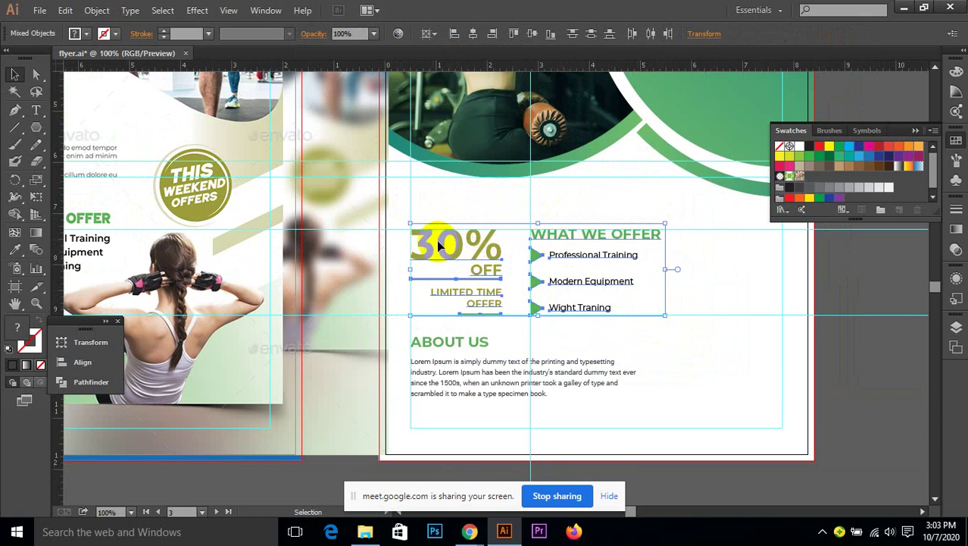
scroll(421, 233, "up", 1)
left_click_drag(428, 242, 424, 187)
- Align the left edge of the moved offer content precisely with the left margin guide and check the flyer's spacing
scroll(426, 197, "up", 4)
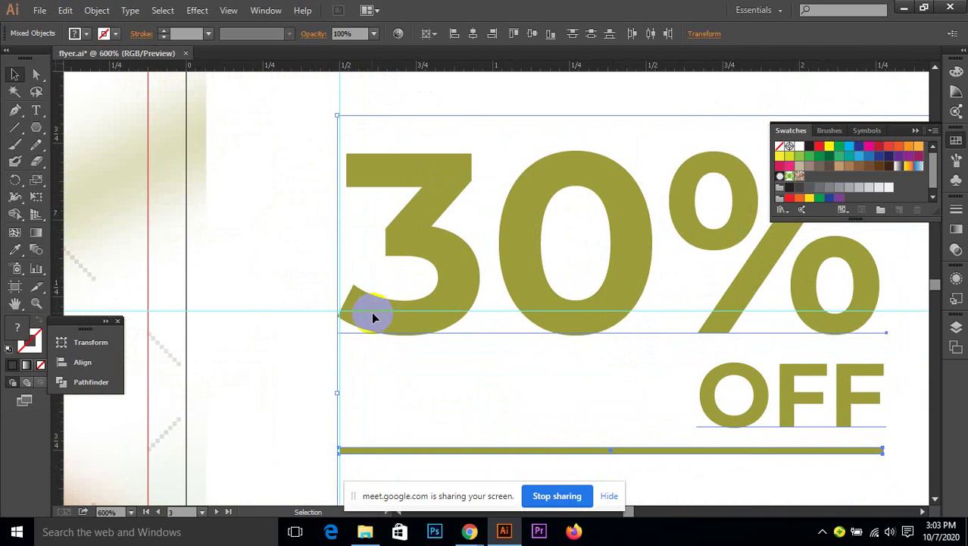
scroll(355, 313, "up", 4)
left_click_drag(314, 335, 321, 331)
scroll(327, 335, "down", 4)
scroll(326, 329, "down", 4)
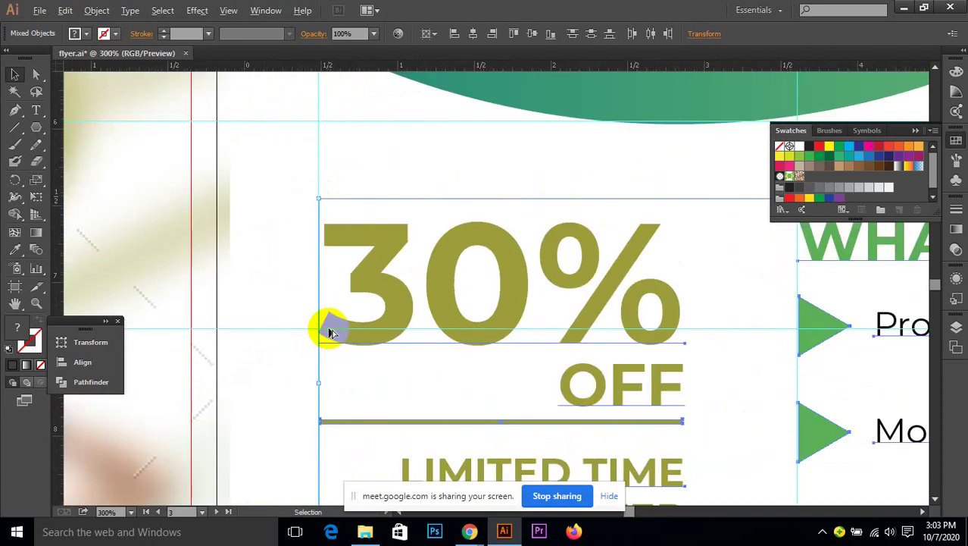
scroll(334, 327, "down", 2)
scroll(349, 341, "down", 1)
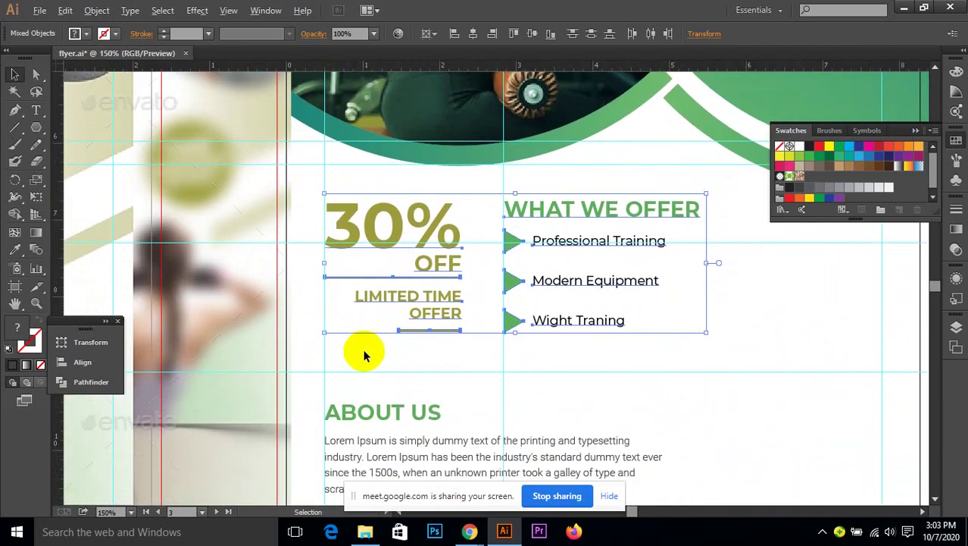
scroll(367, 351, "down", 2)
left_click(656, 354)
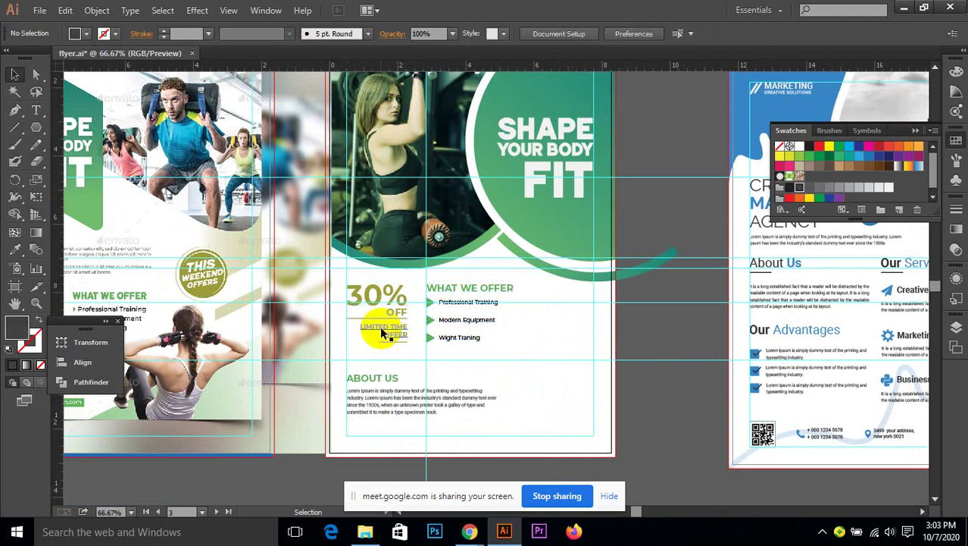
scroll(389, 310, "down", 1)
scroll(383, 297, "up", 1)
scroll(353, 347, "down", 2)
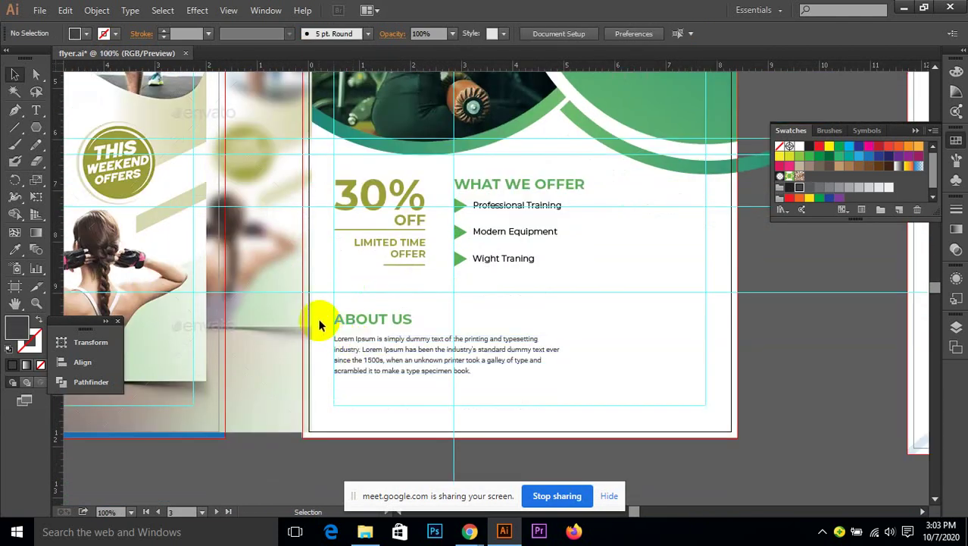
- Move the ABOUT US heading and its paragraph up together so the heading meets the horizontal guide beneath the offer content
left_click_drag(318, 306, 443, 383)
scroll(356, 317, "up", 3)
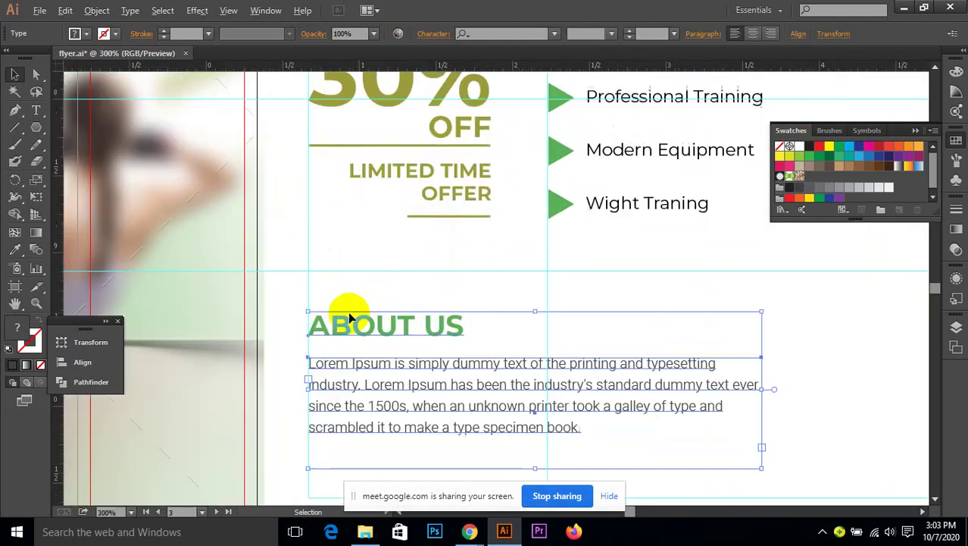
left_click_drag(303, 324, 306, 258)
scroll(400, 314, "down", 5)
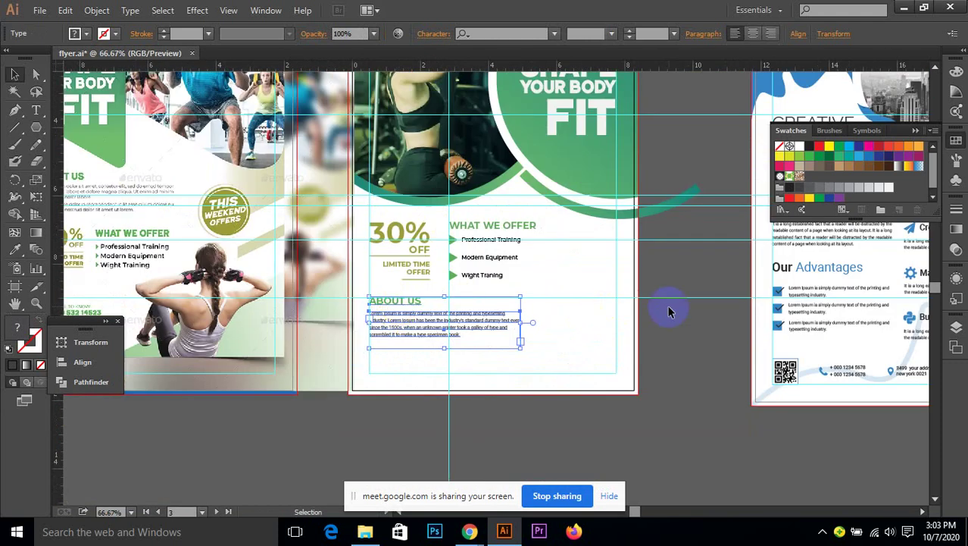
left_click(669, 312)
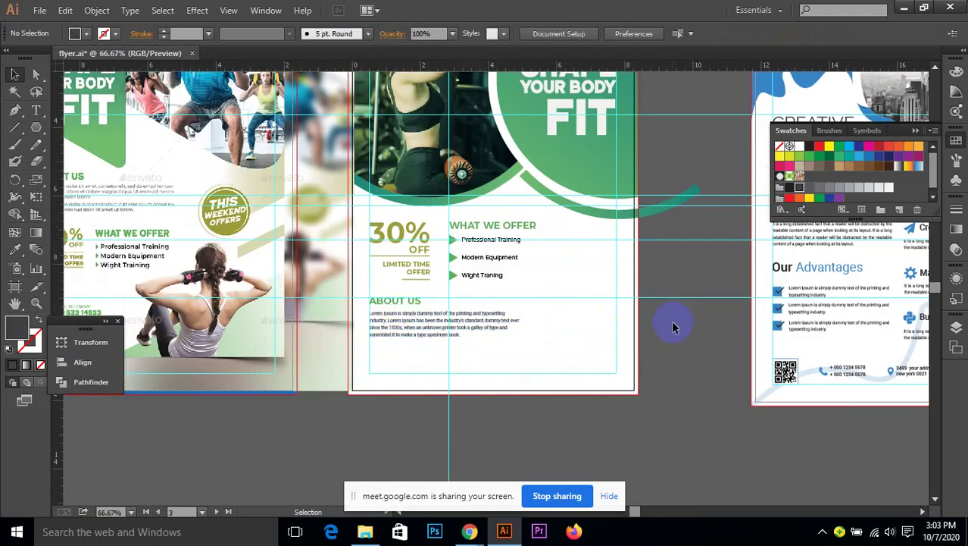
scroll(674, 328, "left", 3)
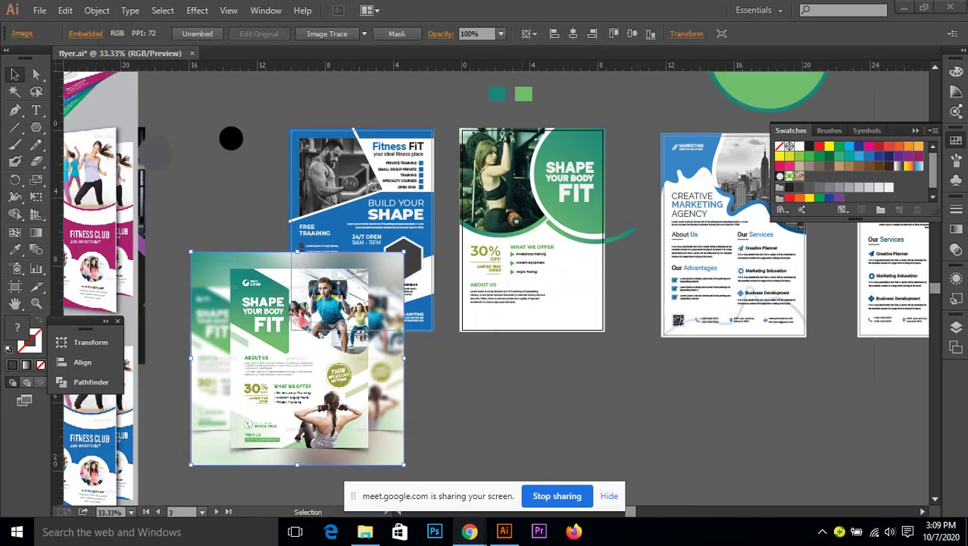
- Switch to Chrome to check the Google Meet call, and return to the flyer document in Illustrator
mouse_move(470, 531)
left_click(385, 470)
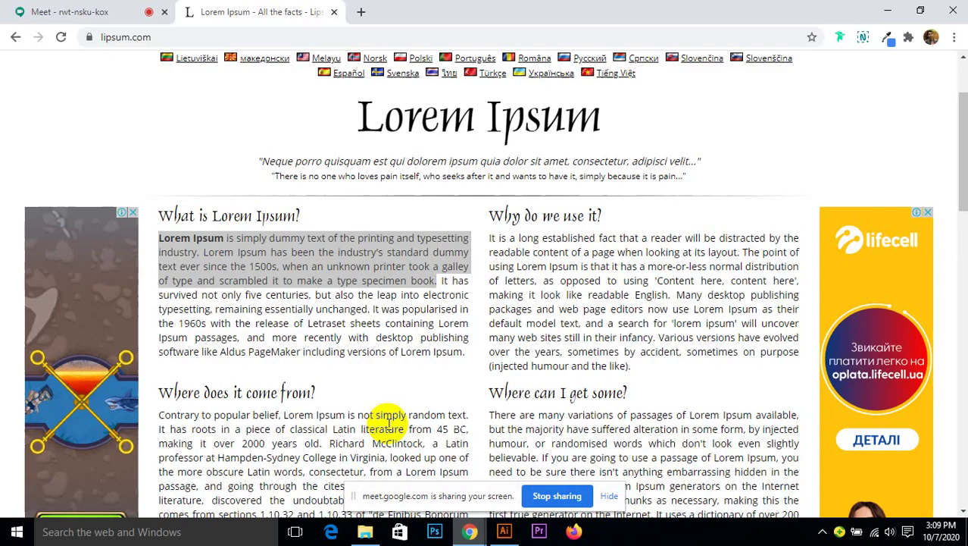
left_click(85, 8)
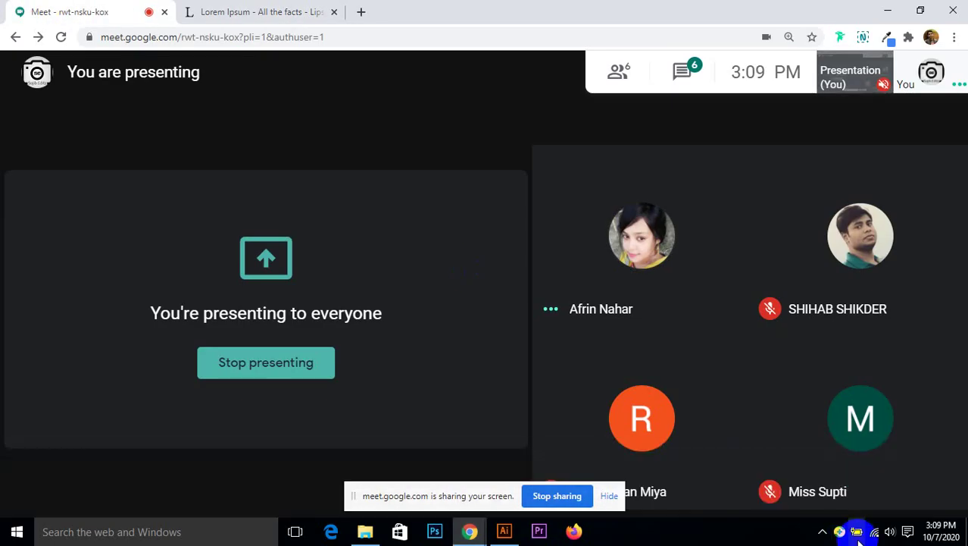
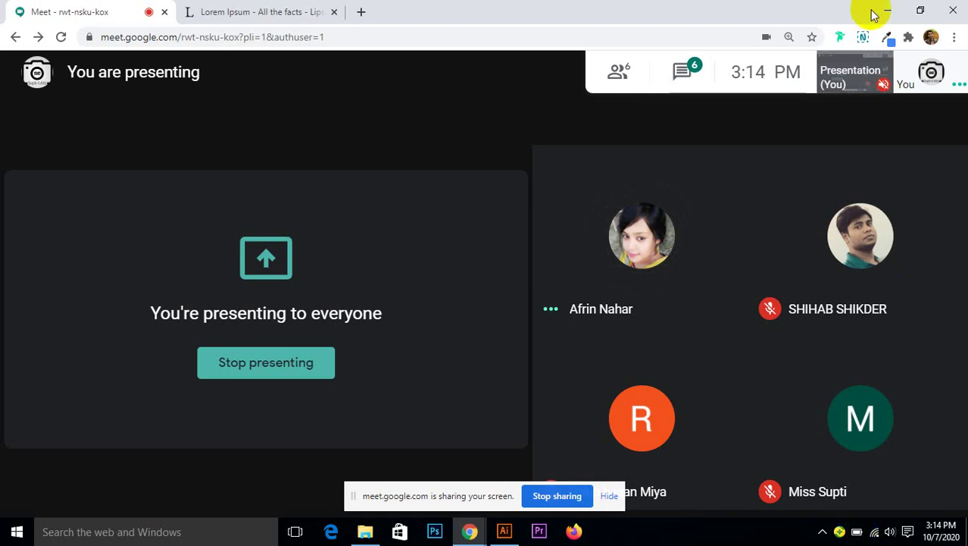
left_click(889, 9)
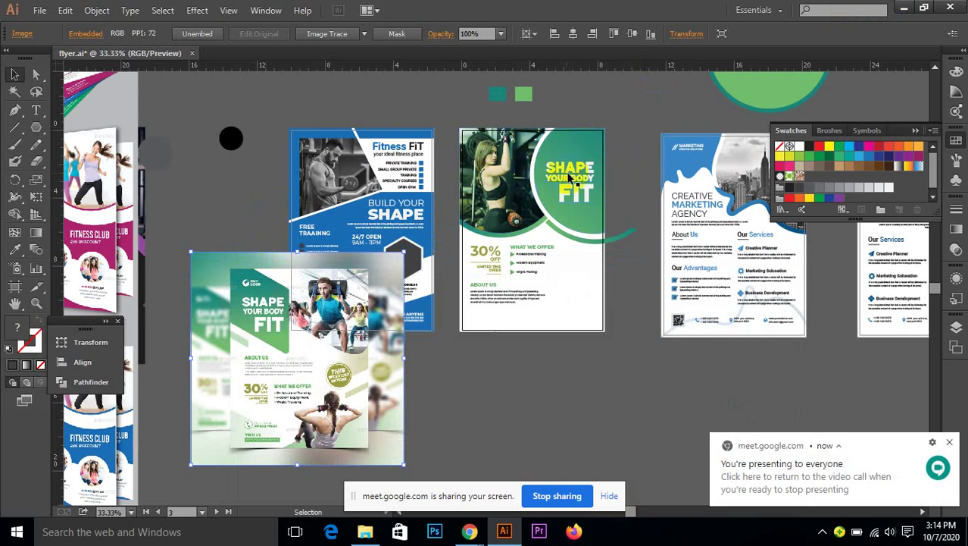
- Delete the reference flyer images and the black circle from the pasteboard beside the blue Fitness FiT flyer
scroll(565, 176, "down", 1)
scroll(491, 202, "left", 3)
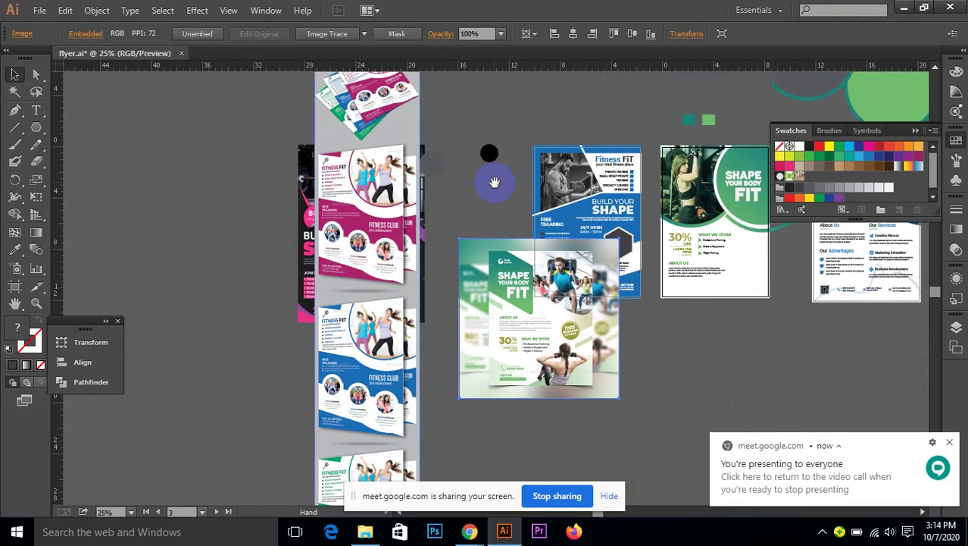
scroll(623, 146, "up", 1)
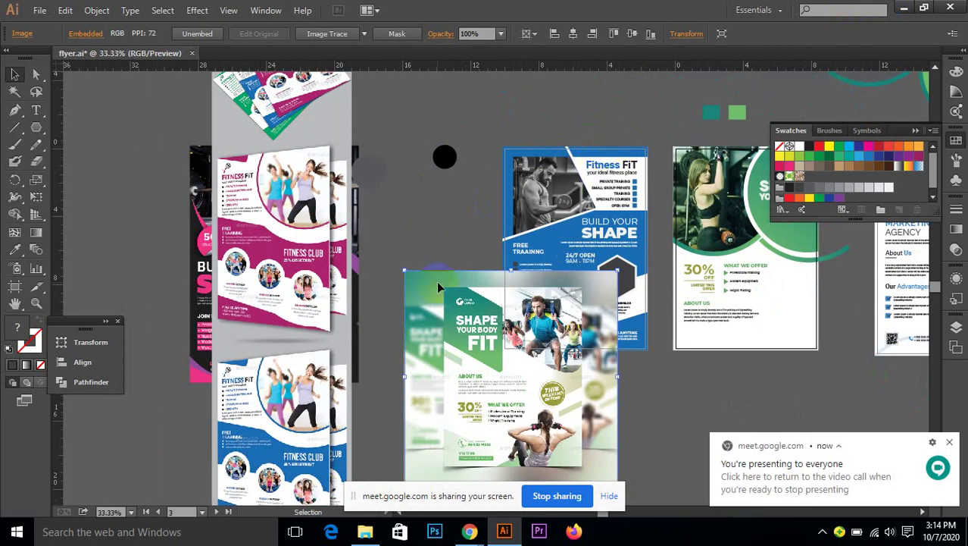
key("Delete")
left_click_drag(395, 142, 457, 367)
key("Delete")
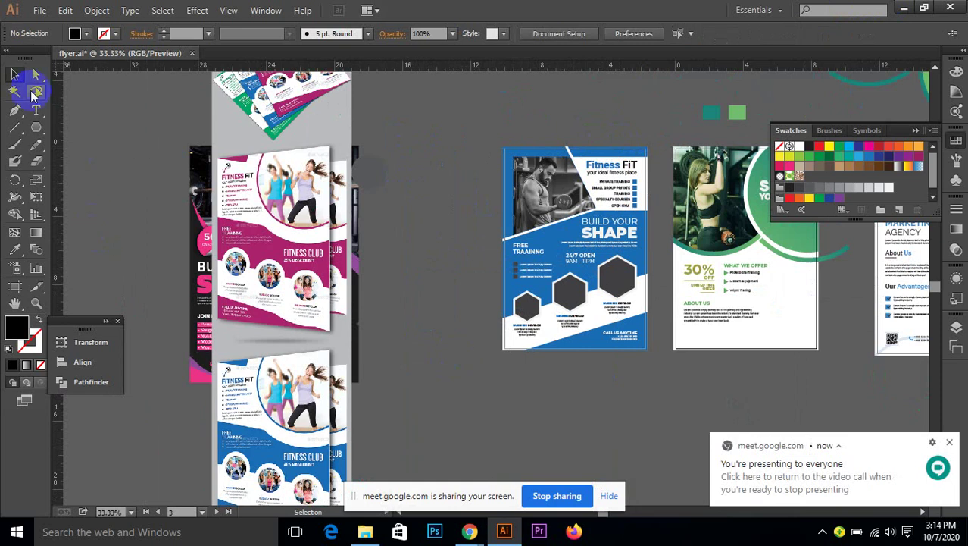
left_click(335, 278)
key("Delete")
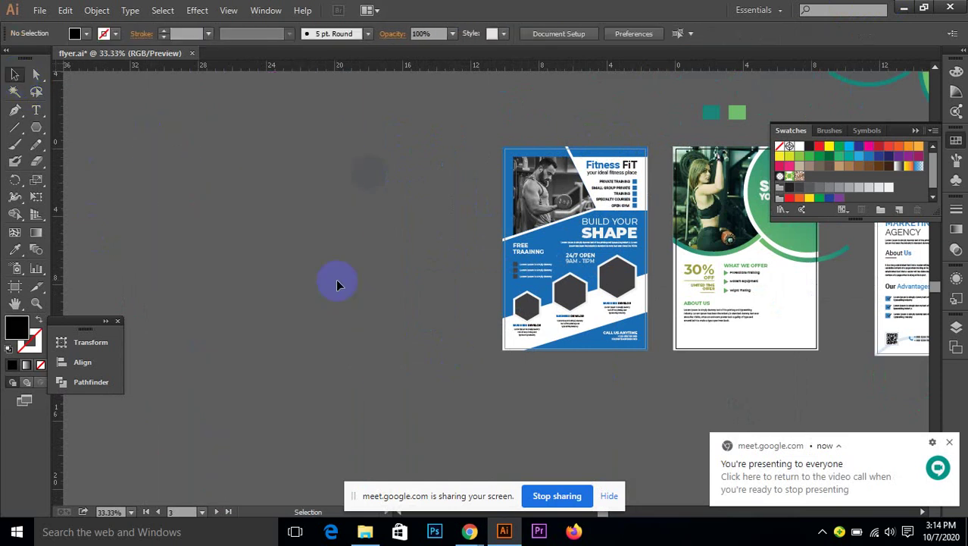
- Save the flyer document with the pasteboard beside the blue flyer cleared
left_click_drag(535, 141, 479, 153)
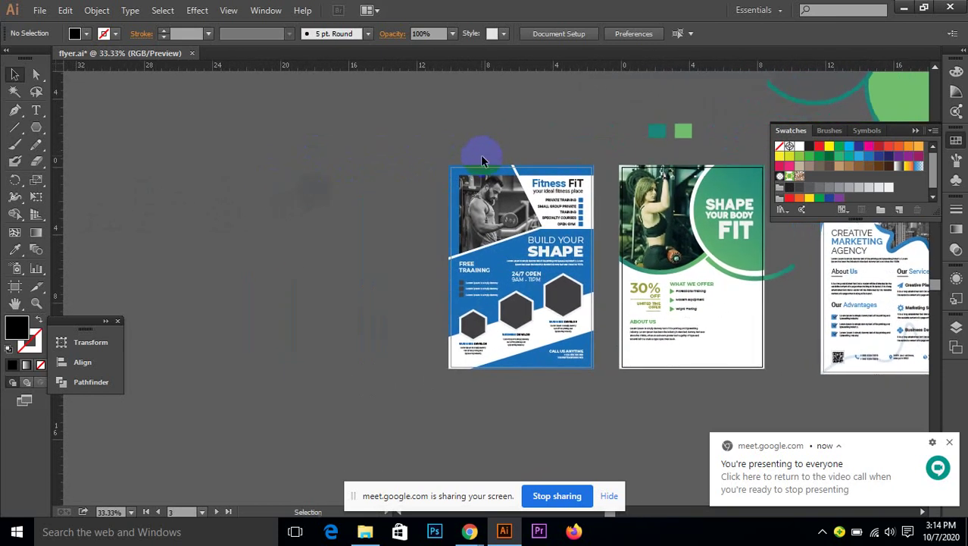
scroll(471, 214, "up", 1)
left_click_drag(448, 210, 412, 183)
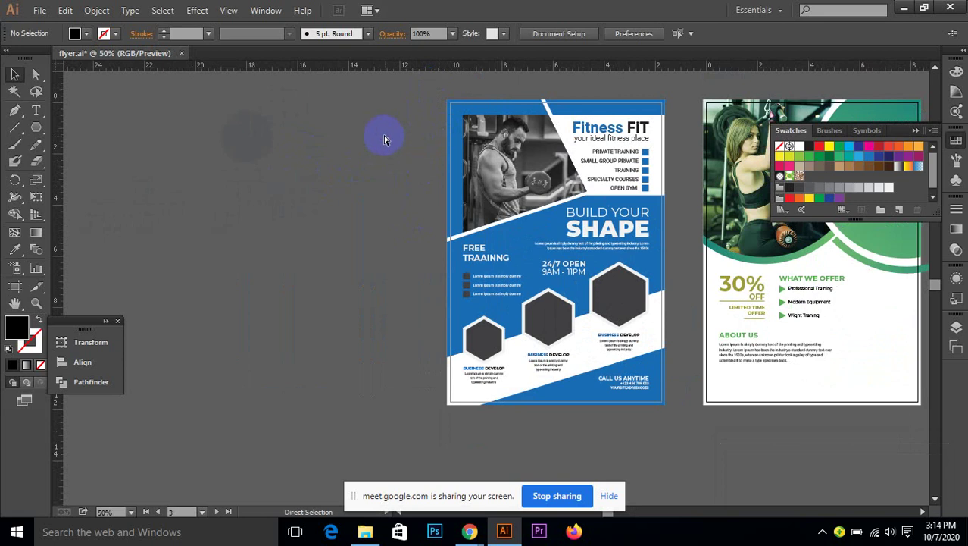
key("ctrl+s")
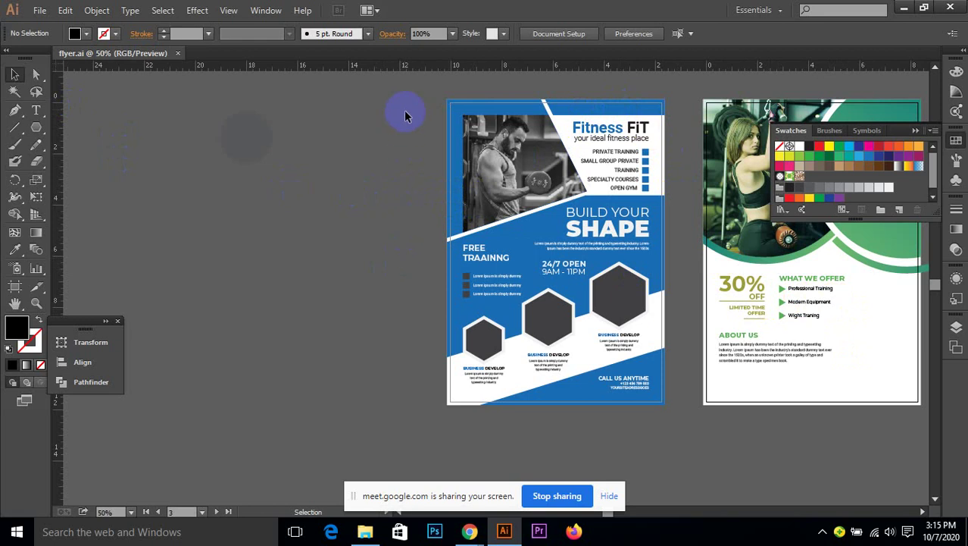
left_click_drag(420, 97, 672, 435)
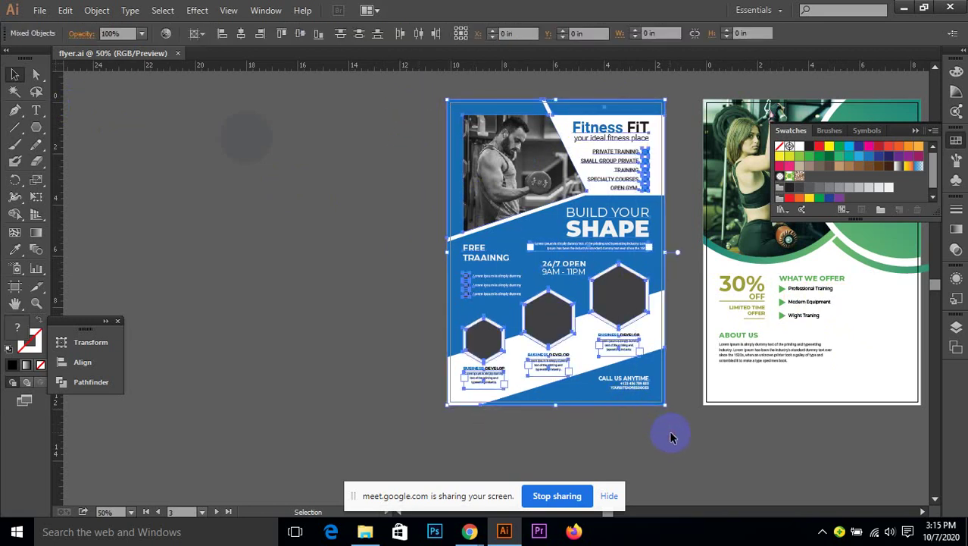
left_click(262, 224)
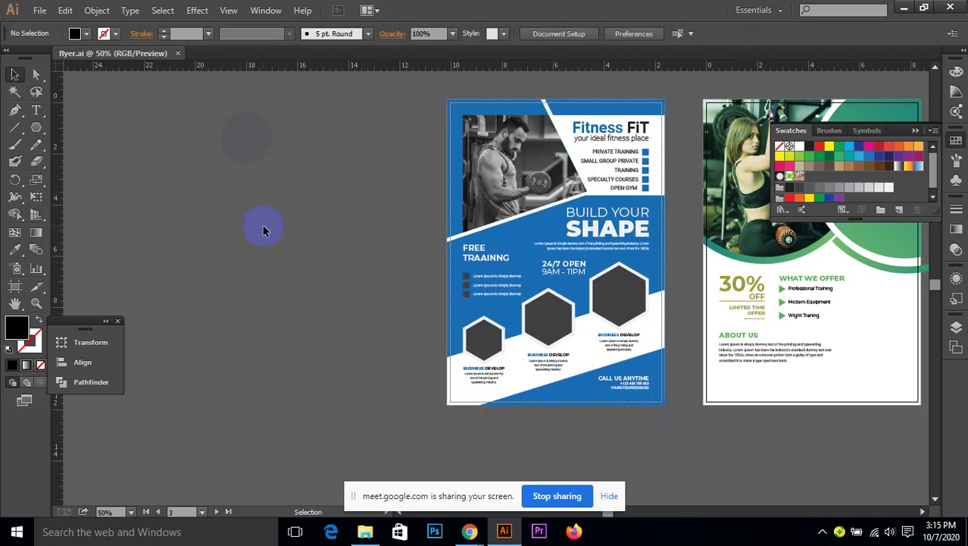
- Show and unlock the guides, and delete all the horizontal guides that run across the artboards
key("ctrl+semicolon")
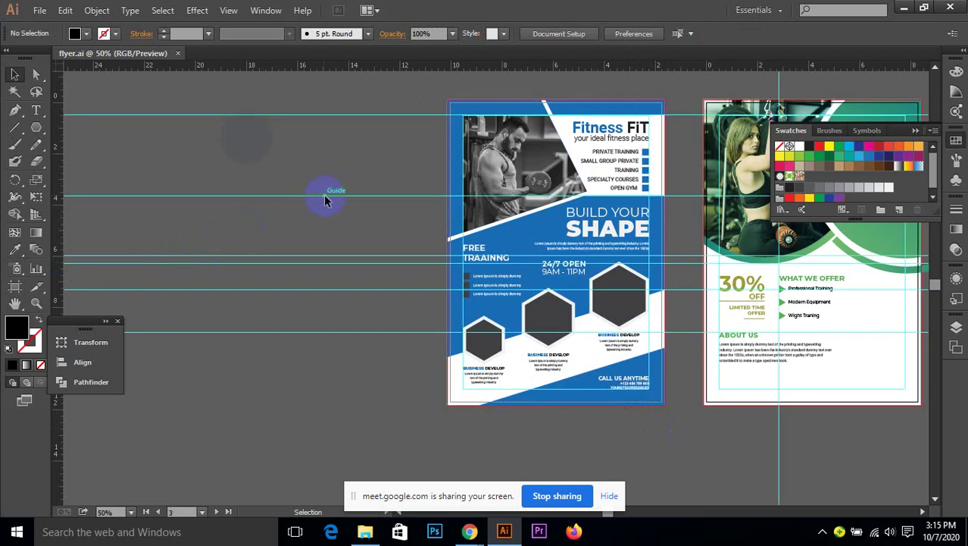
right_click(324, 198)
left_click(366, 322)
left_click_drag(309, 171, 349, 360)
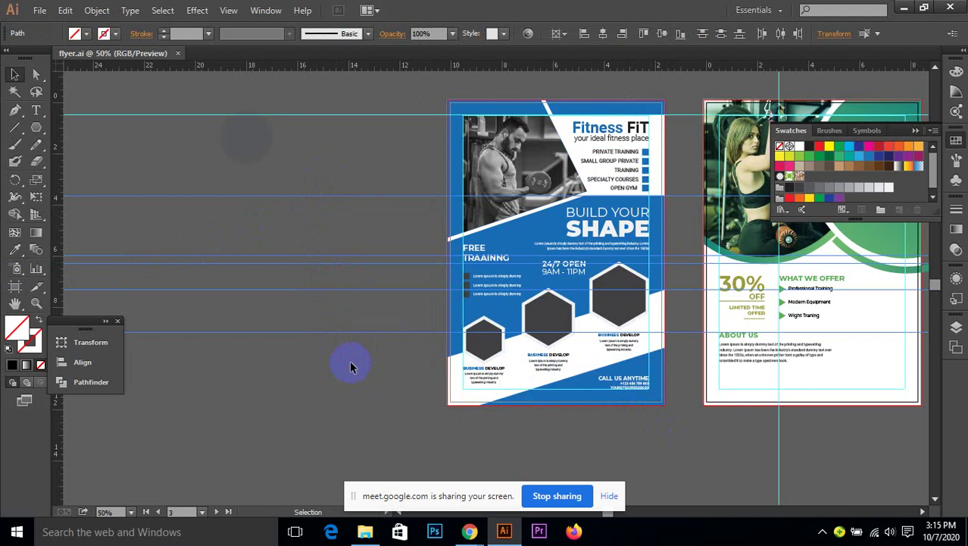
key("Delete")
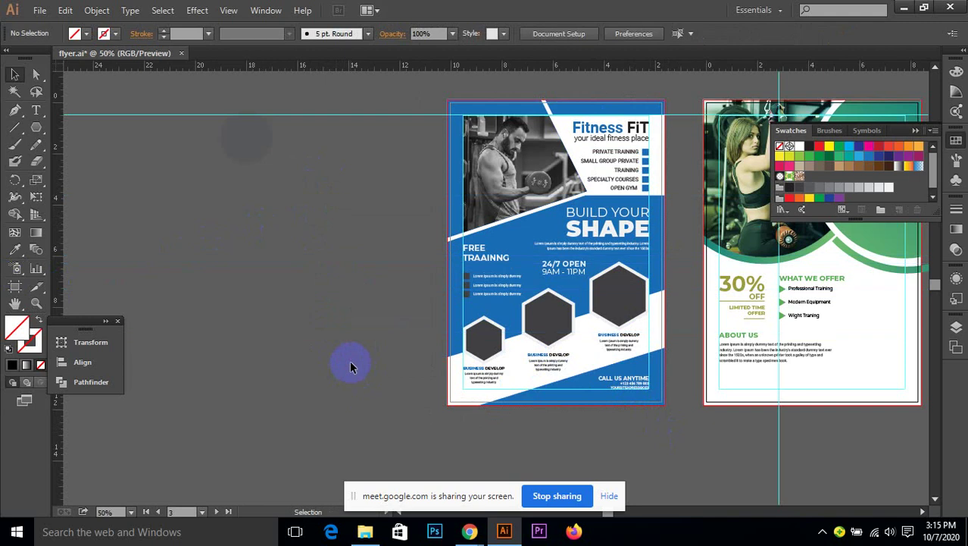
left_click_drag(309, 103, 338, 172)
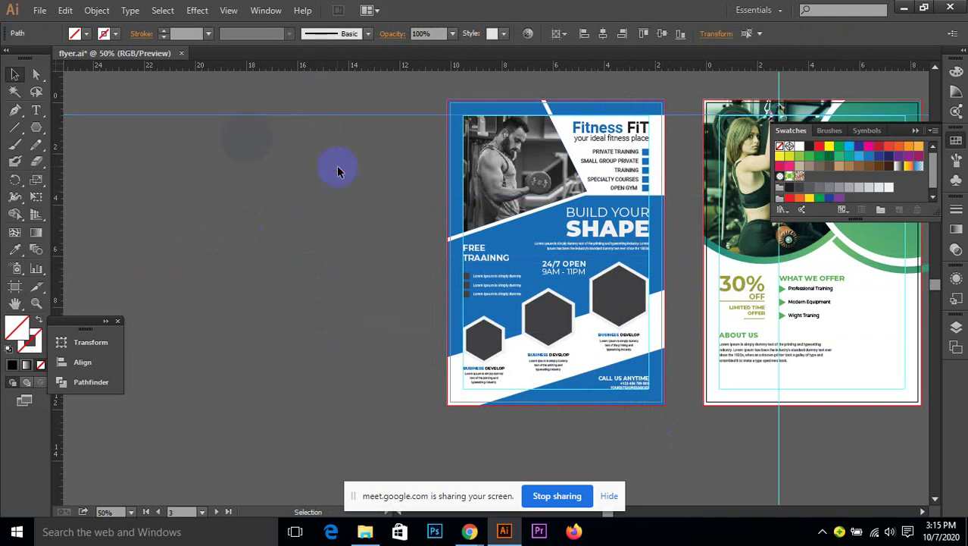
key("Delete")
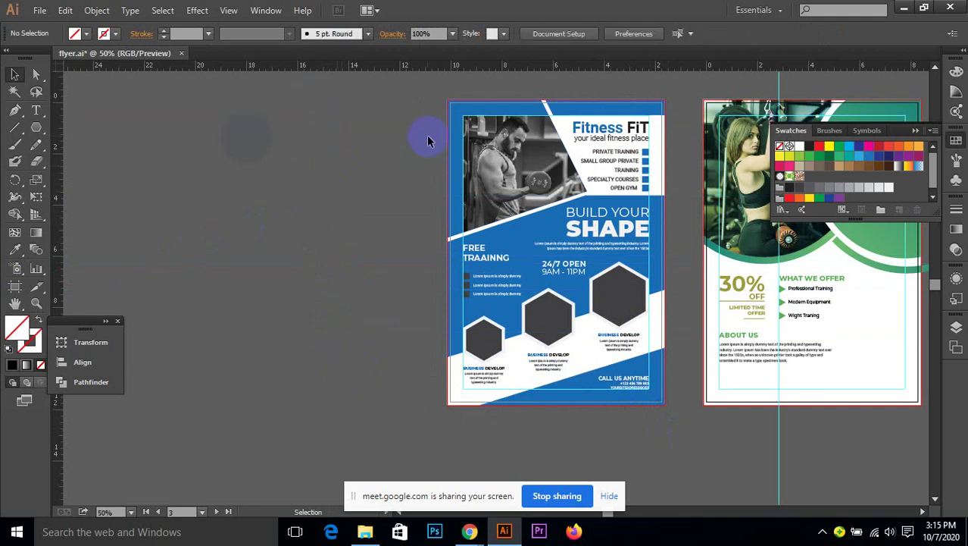
- Try to duplicate the blue Fitness FiT artboard with its artwork to the left of the original, and undo the copy
left_click_drag(429, 88, 668, 434)
left_click(15, 286)
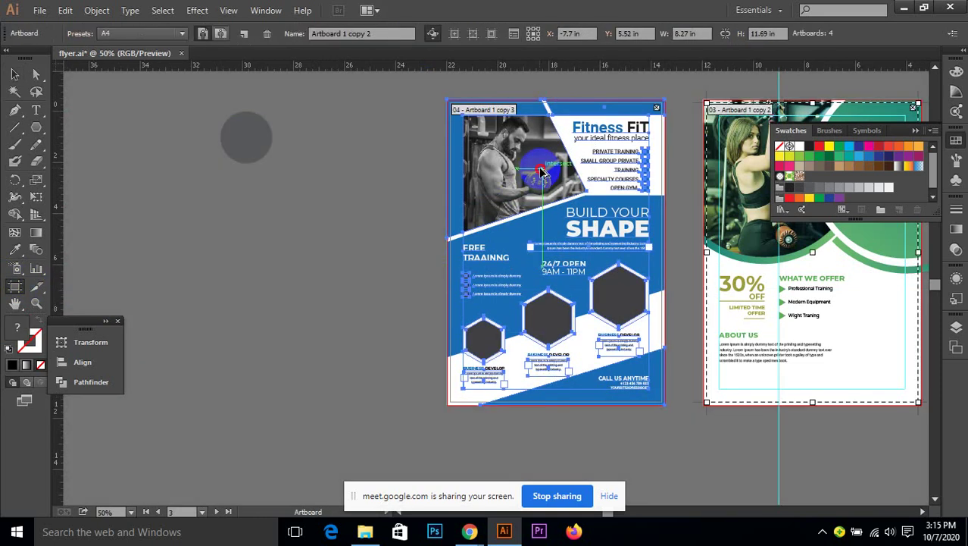
left_click_drag(530, 173, 301, 171)
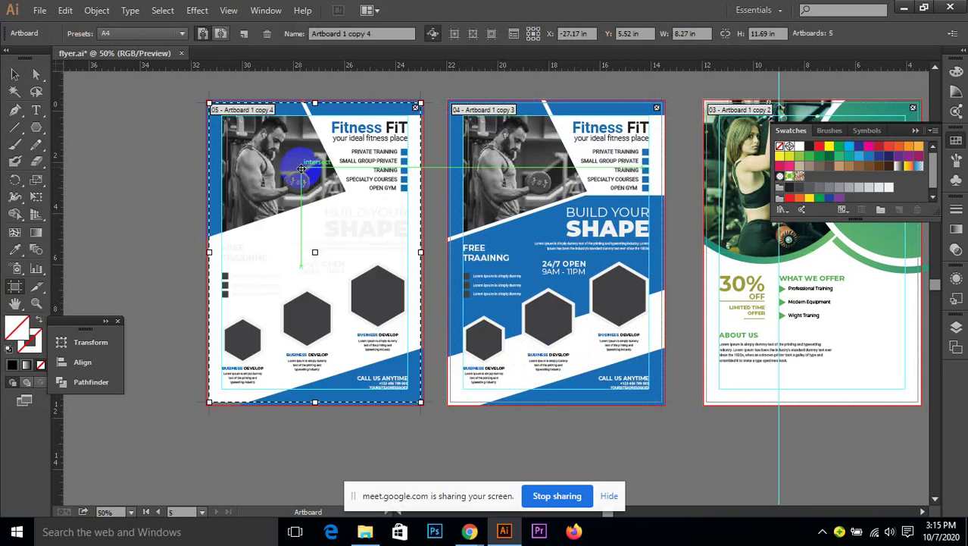
left_click(22, 73)
left_click_drag(85, 97, 161, 97)
left_click(13, 75)
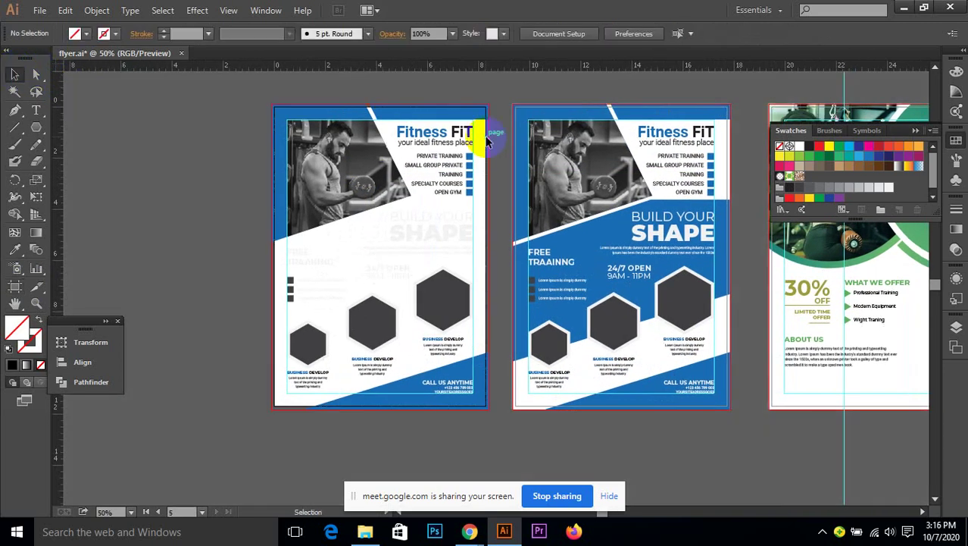
key("ctrl+alt")
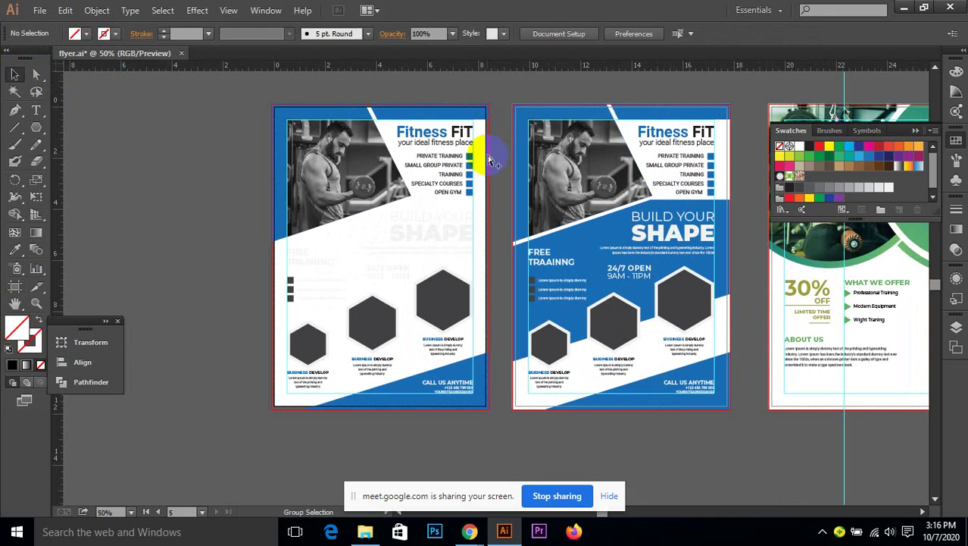
key("ctrl+z")
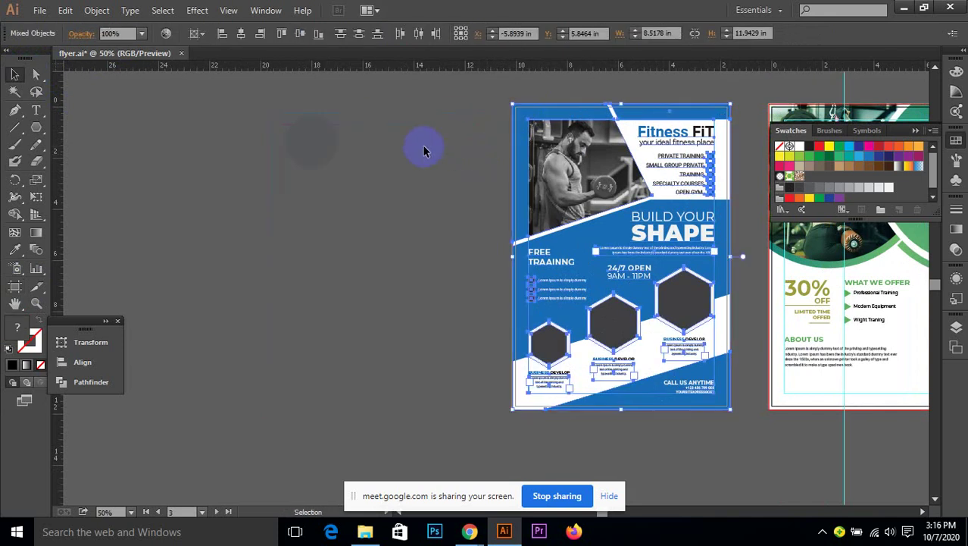
left_click(316, 134)
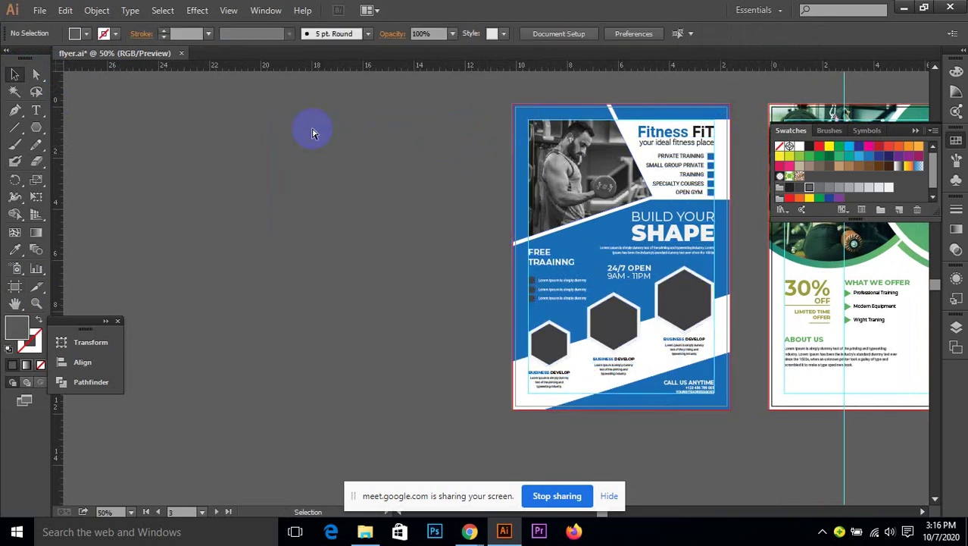
- Duplicate the blue Fitness FiT artboard with all its artwork, including the blue background, to the left of the original
key("ctrl+a")
left_click(353, 152)
left_click_drag(442, 126, 702, 428)
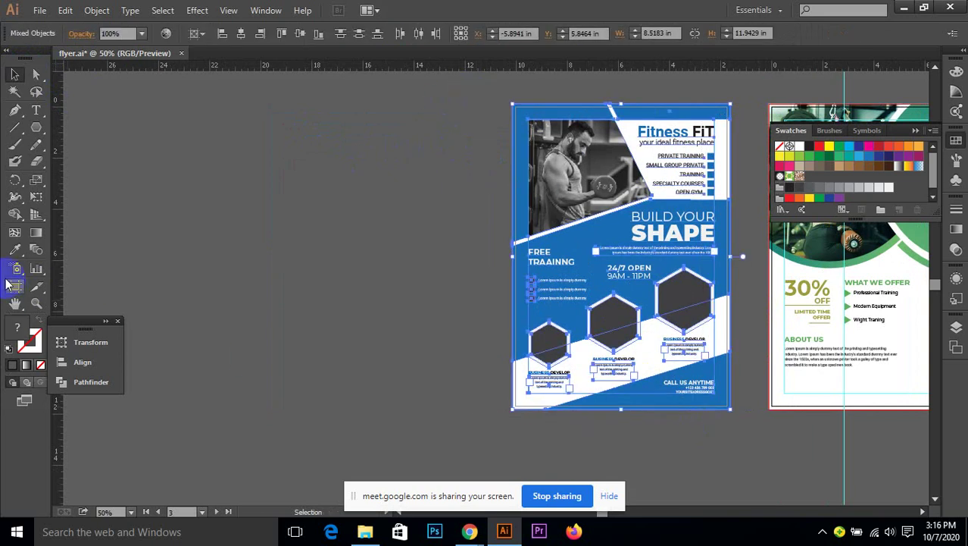
left_click(14, 286)
left_click_drag(631, 146, 384, 146)
left_click(15, 76)
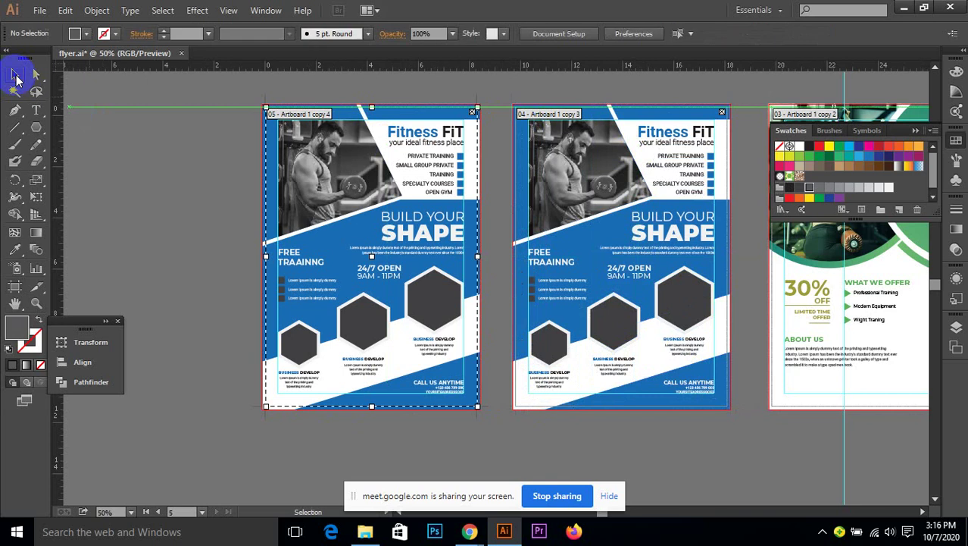
- Move all the copied Fitness FiT artwork off the new artboard onto the pasteboard to its left
left_click_drag(157, 125, 253, 134)
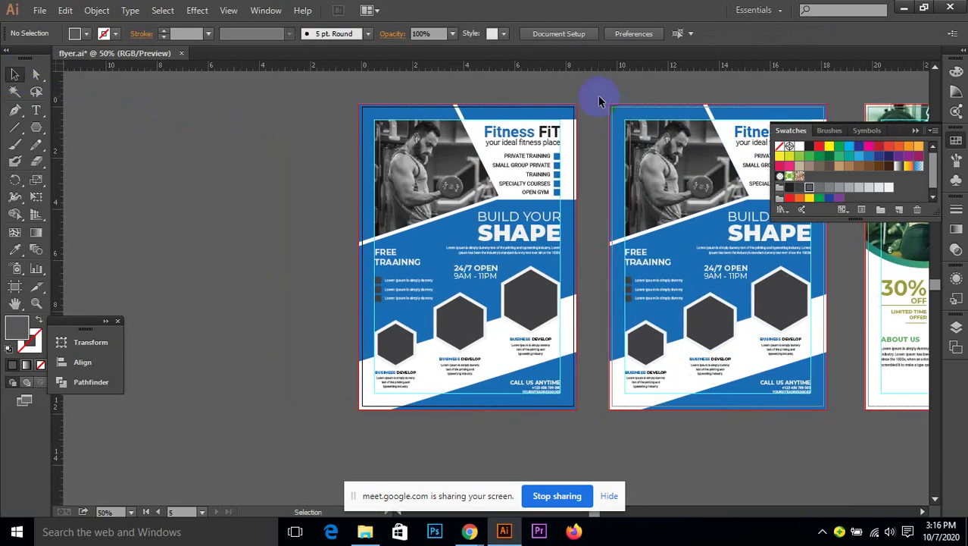
left_click_drag(598, 101, 817, 439)
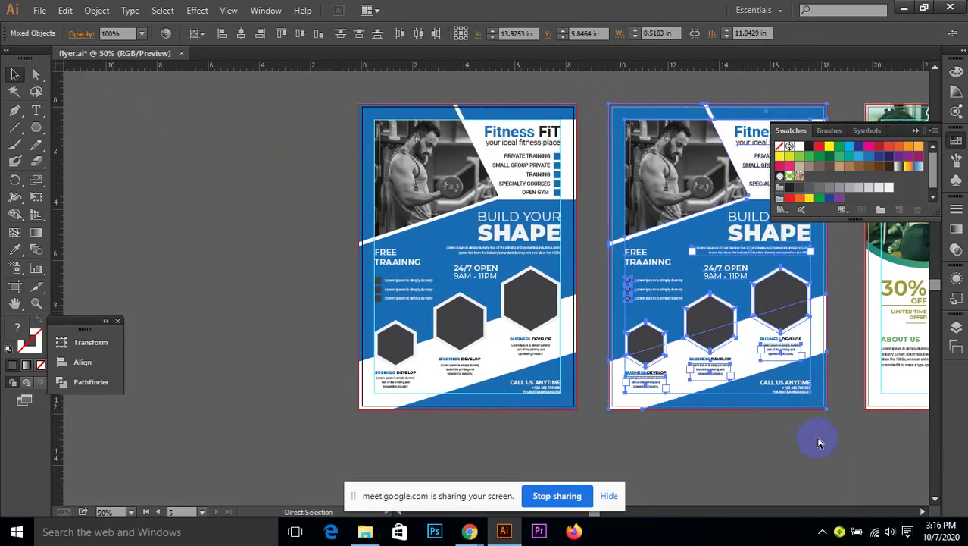
left_click(818, 443)
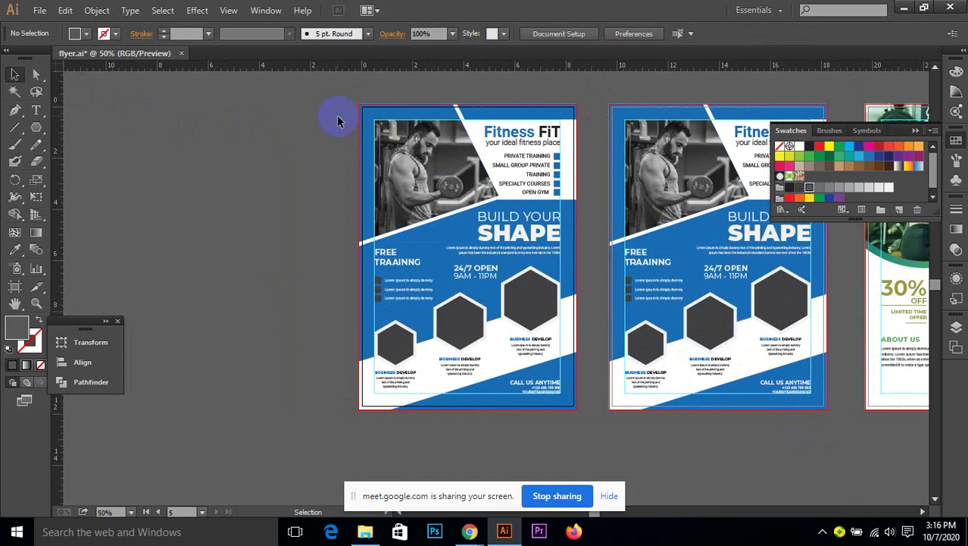
left_click_drag(355, 106, 576, 431)
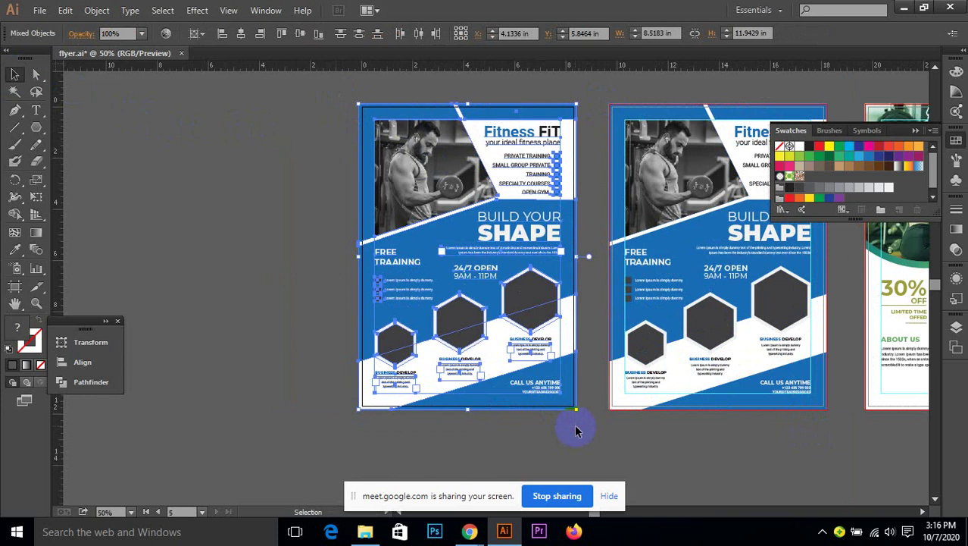
left_click_drag(478, 163, 192, 242)
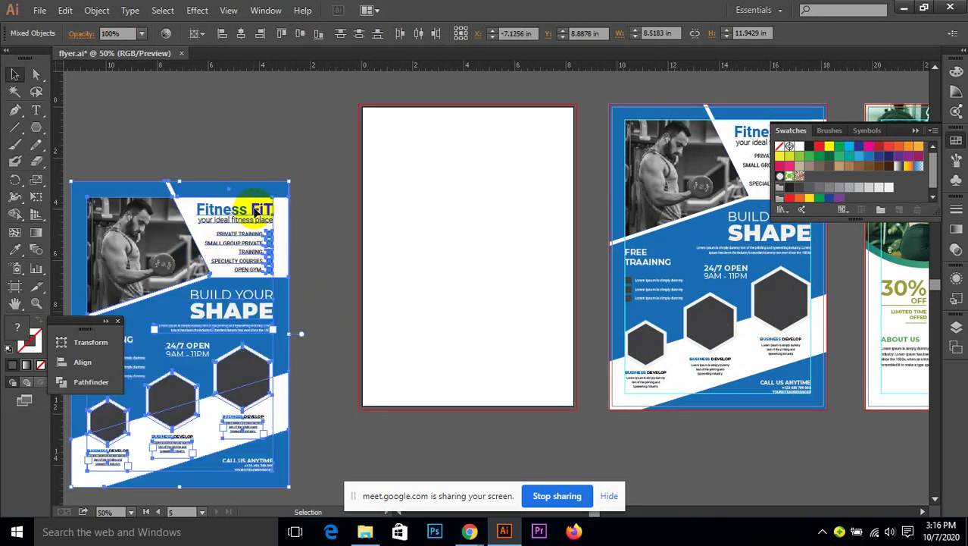
- Undo the last move of the copied Fitness FiT artwork and set its white background rectangle apart from the rest of the artwork
key("ctrl+z")
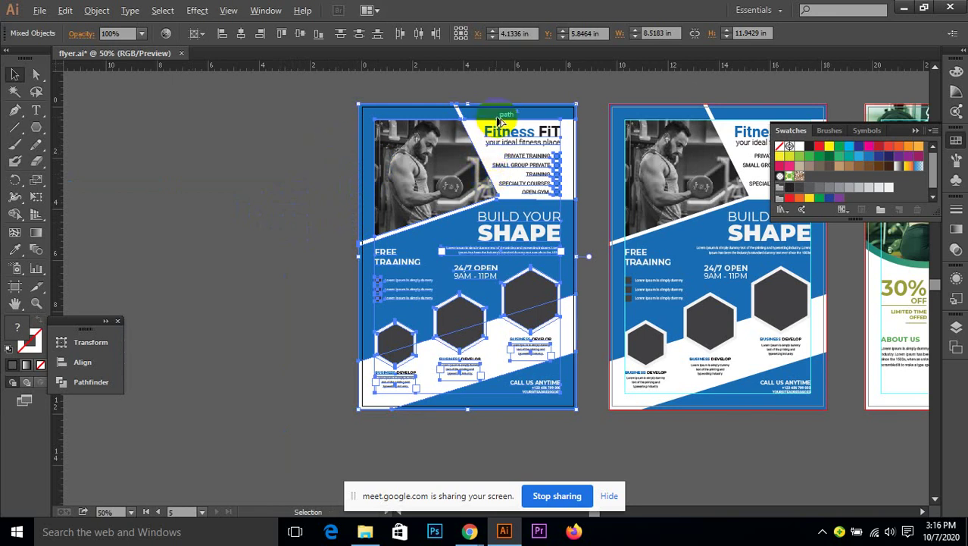
key("alt")
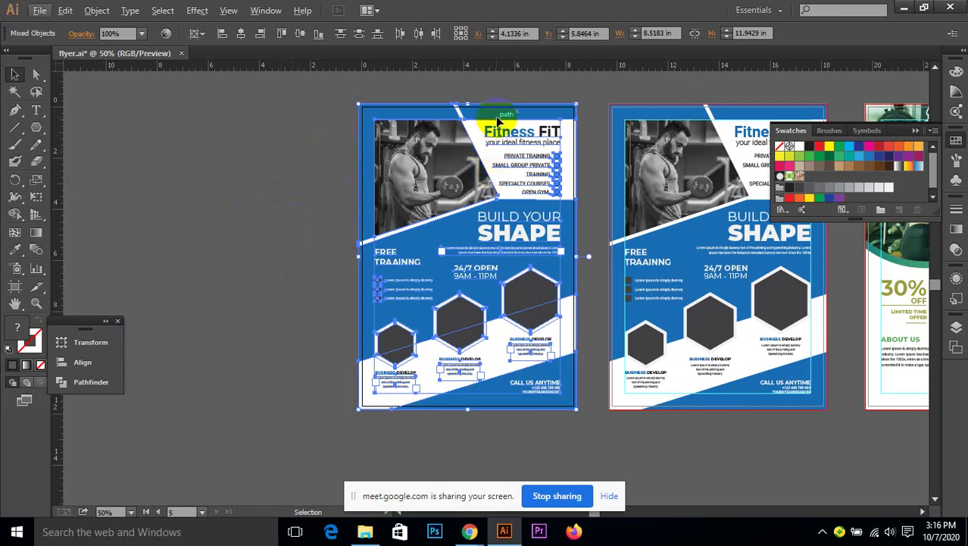
left_click(298, 145)
left_click(471, 132)
key("a")
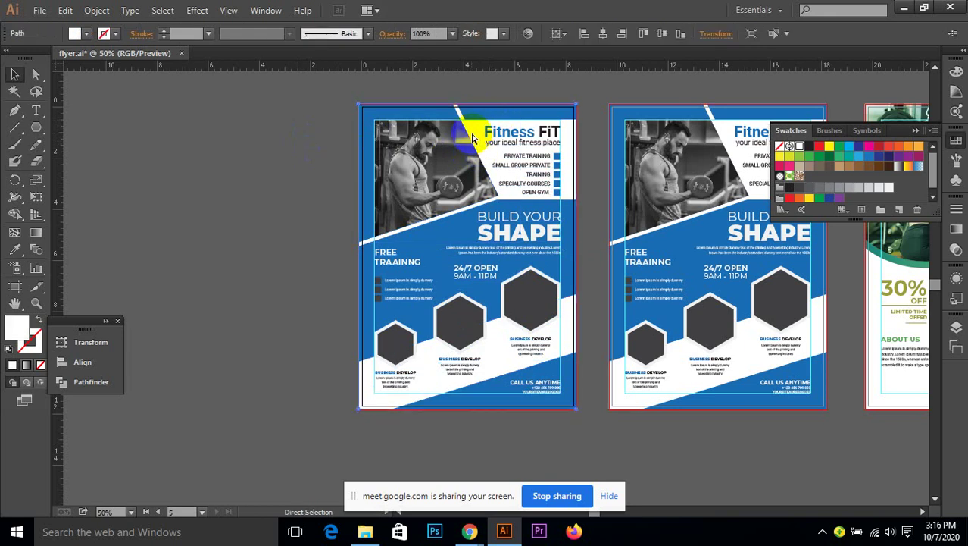
key("ctrl+shift+a")
key("v")
- Move the copied Fitness FiT artwork without its white background off the new artboard onto the pasteboard, below and to the left
left_click_drag(346, 98, 591, 419)
left_click_drag(558, 262, 290, 267)
left_click(331, 212)
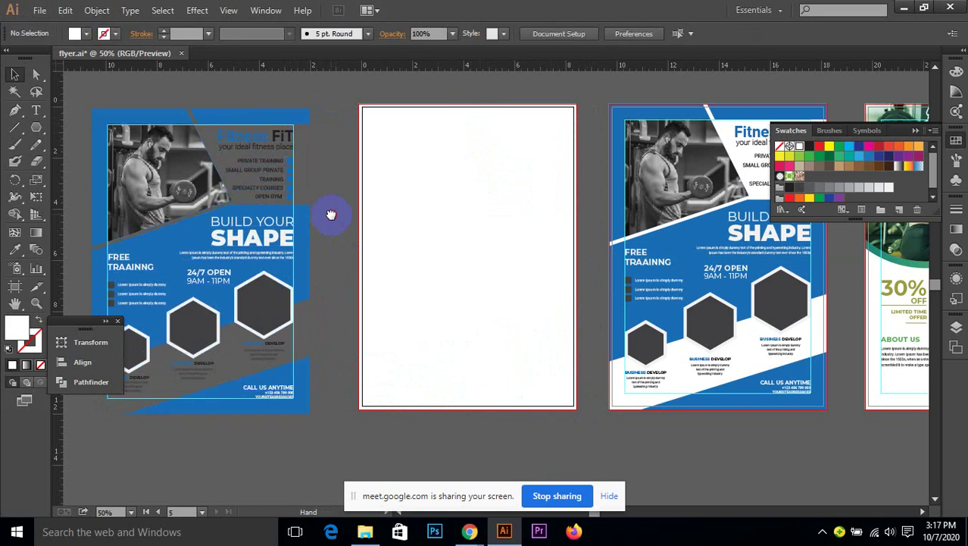
left_click_drag(331, 212, 362, 214)
scroll(357, 238, "down", 1)
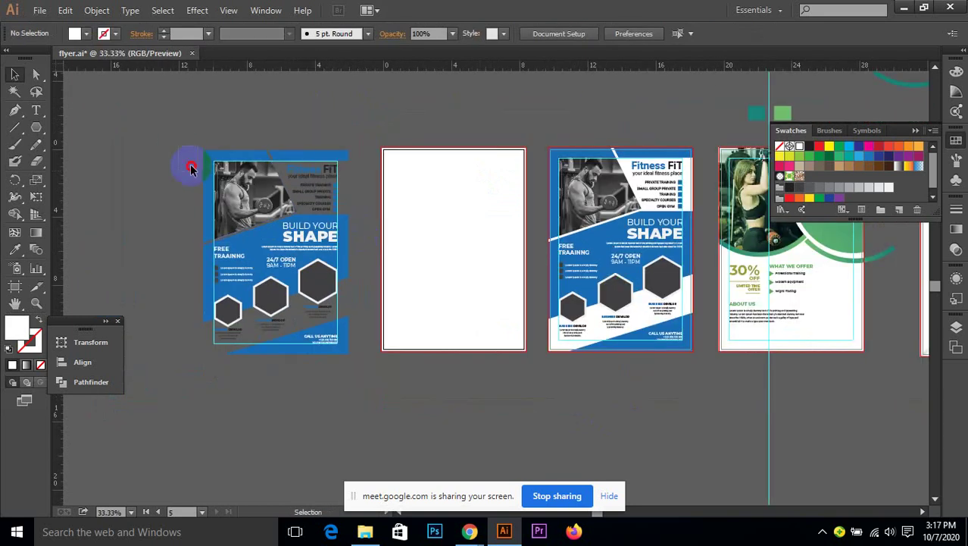
left_click_drag(190, 162, 348, 364)
left_click_drag(317, 231, 290, 367)
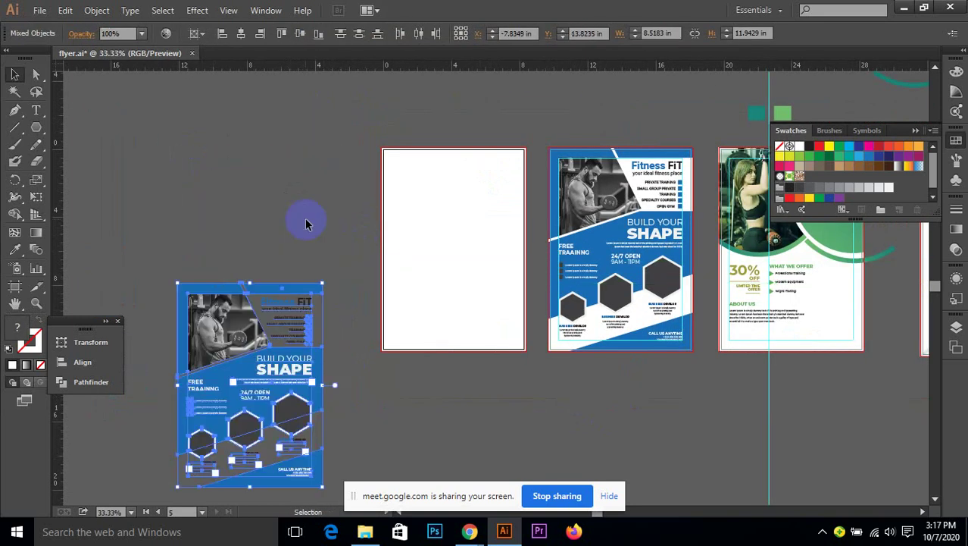
left_click(309, 218)
- Switch to Chrome, open graphicriver.net in a new tab and search it for "gym flyer"
mouse_move(470, 531)
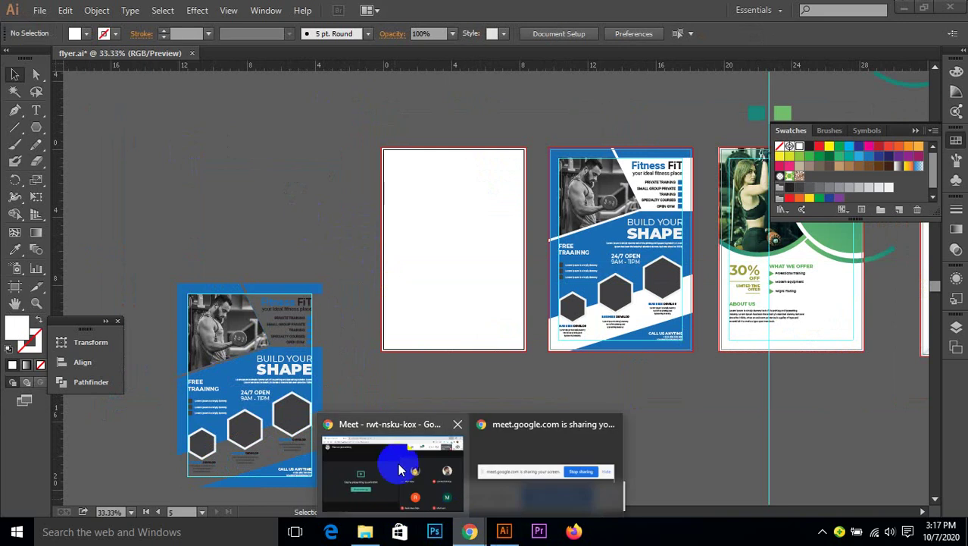
left_click(359, 430)
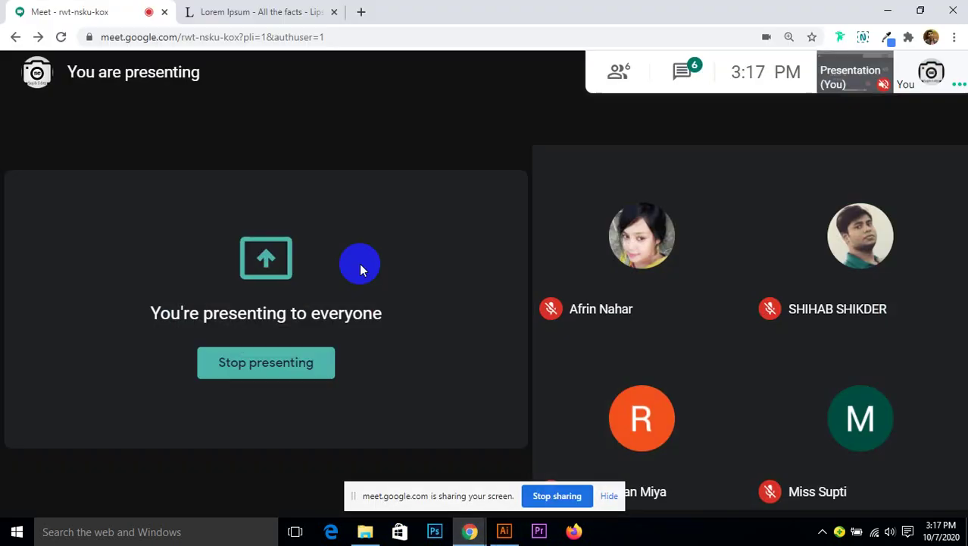
left_click(356, 12)
type("gr")
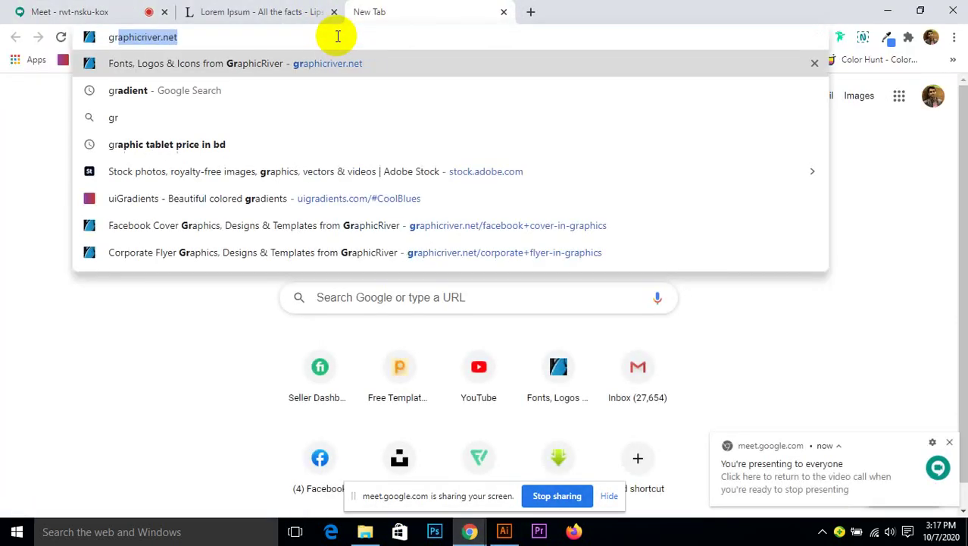
key("Return")
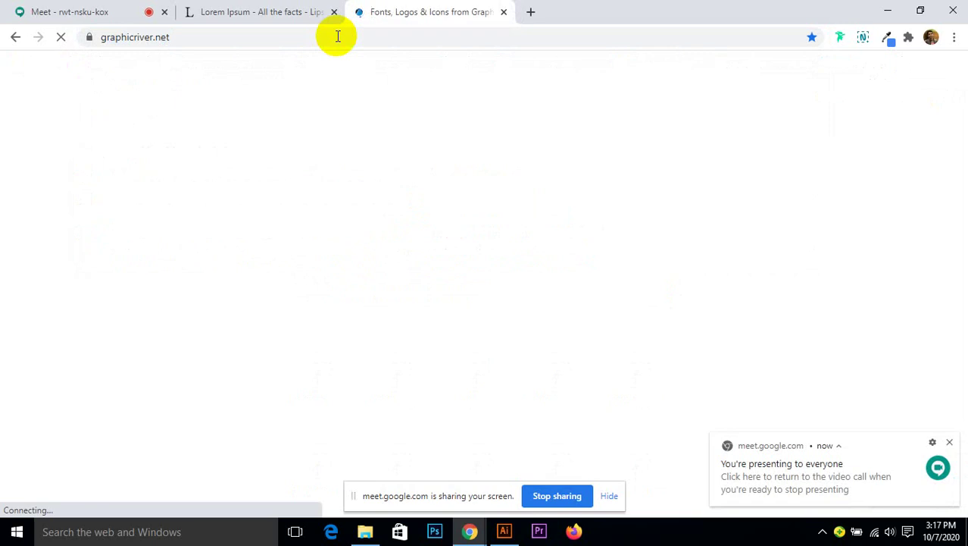
mouse_move(447, 146)
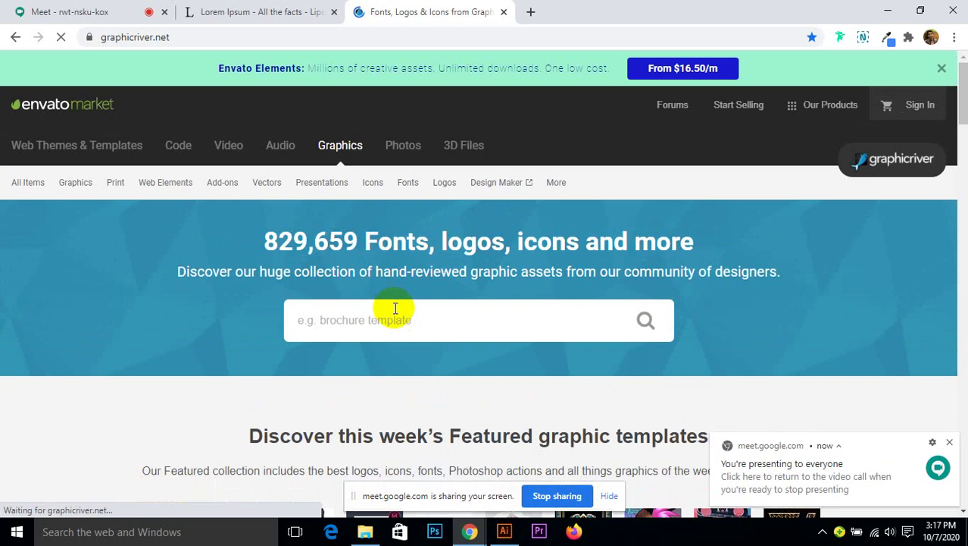
left_click(407, 314)
left_click(315, 365)
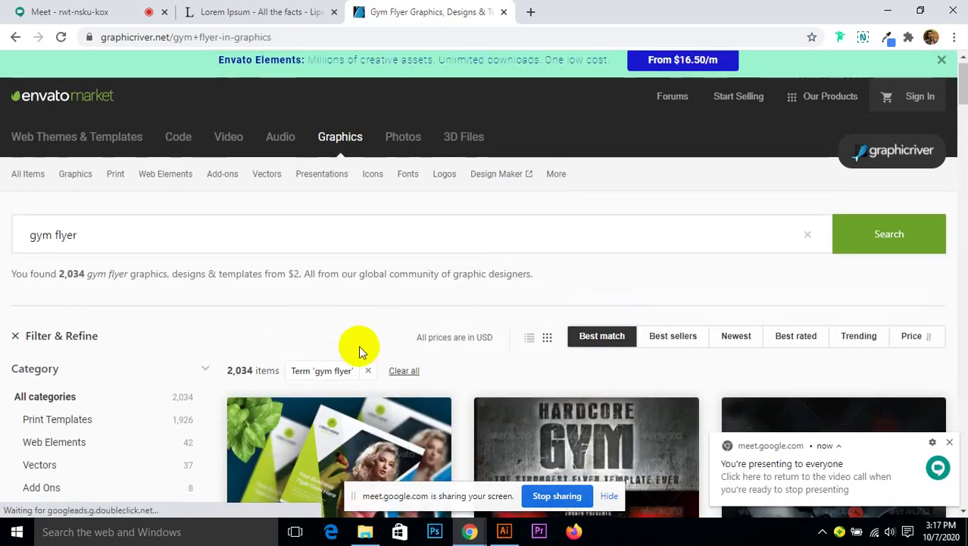
- Look through the first page of gym flyer results for layout ideas for the next flyer
scroll(358, 349, "down", 4)
scroll(417, 331, "down", 8)
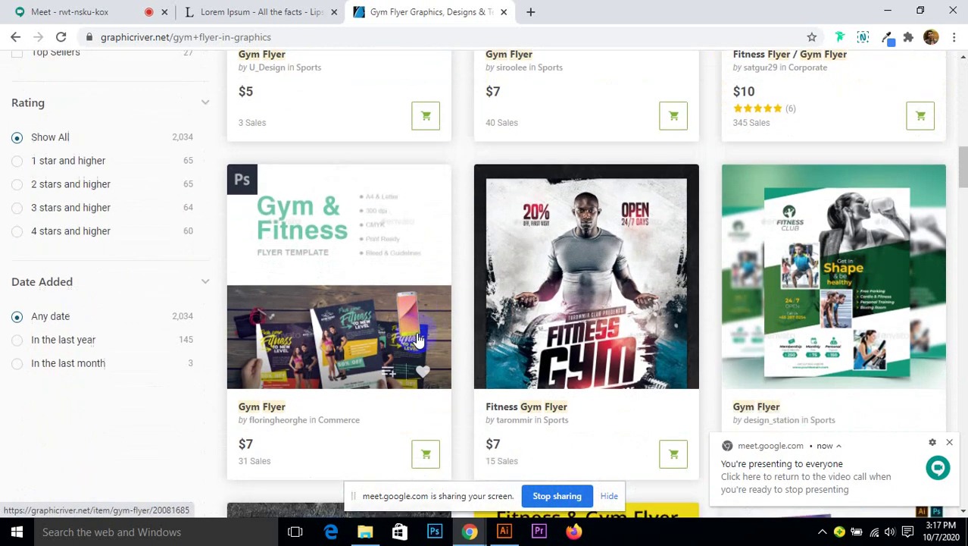
scroll(417, 339, "down", 2)
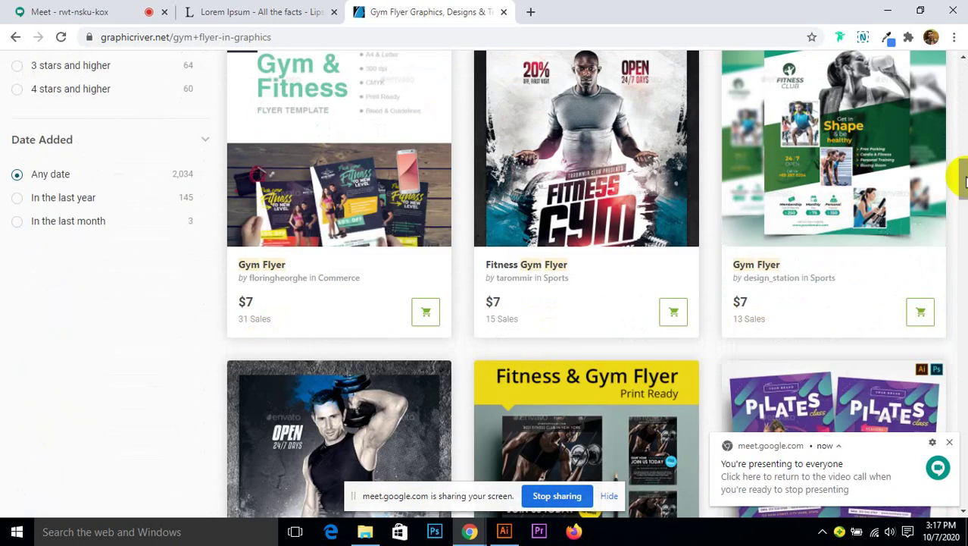
left_click_drag(963, 179, 964, 259)
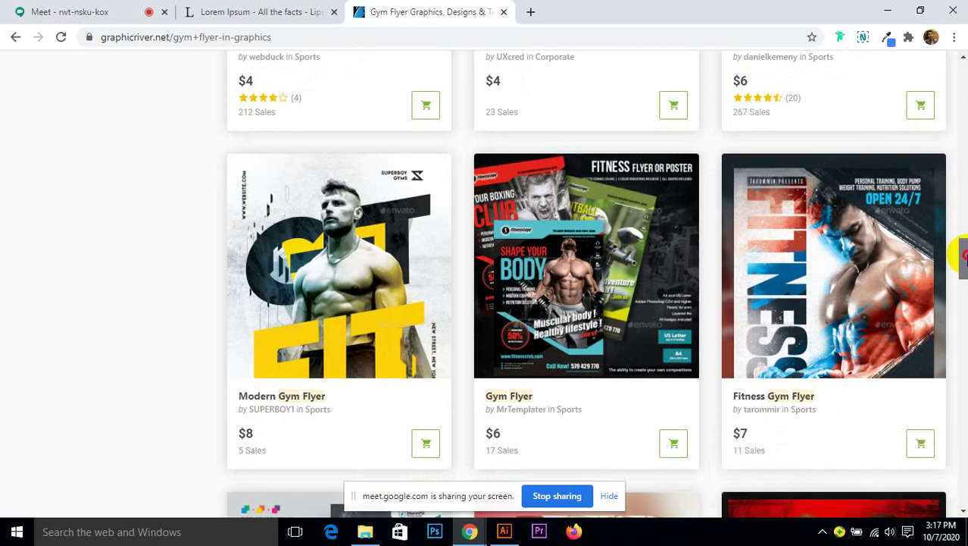
left_click_drag(965, 258, 965, 280)
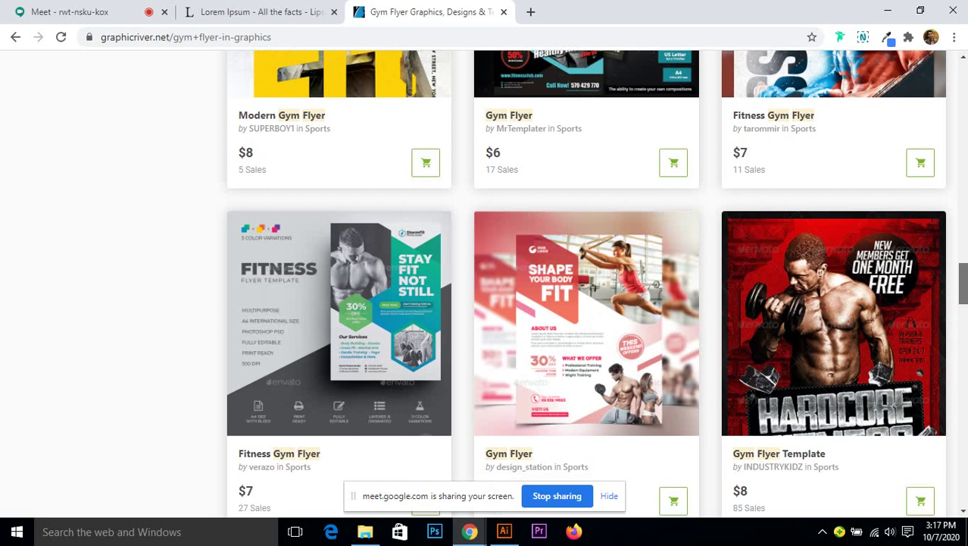
key("Page_Down")
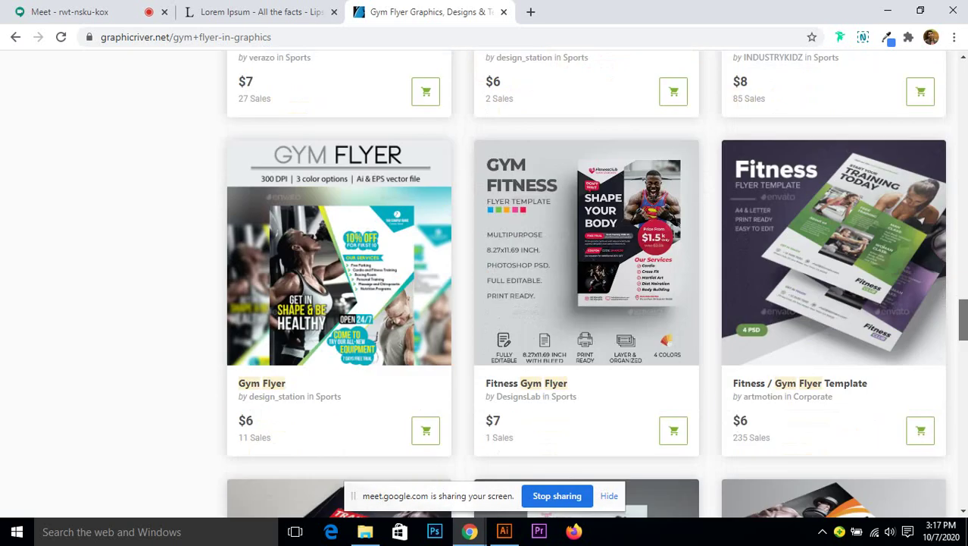
key("Page_Up")
scroll(594, 285, "down", 4)
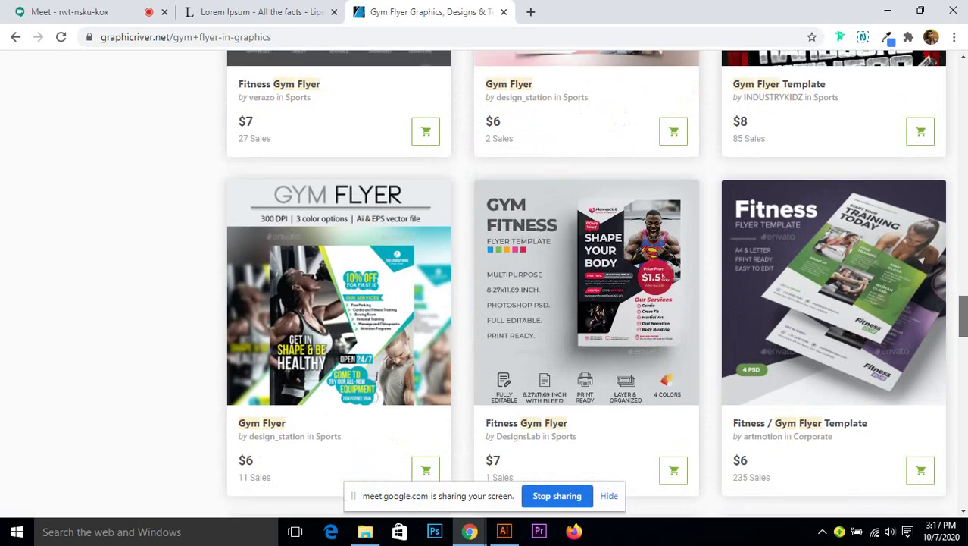
scroll(595, 284, "down", 2)
left_click_drag(962, 334, 958, 385)
- Open page 2 of the gym flyer results and examine the designs down to the end of the page
left_click(471, 347)
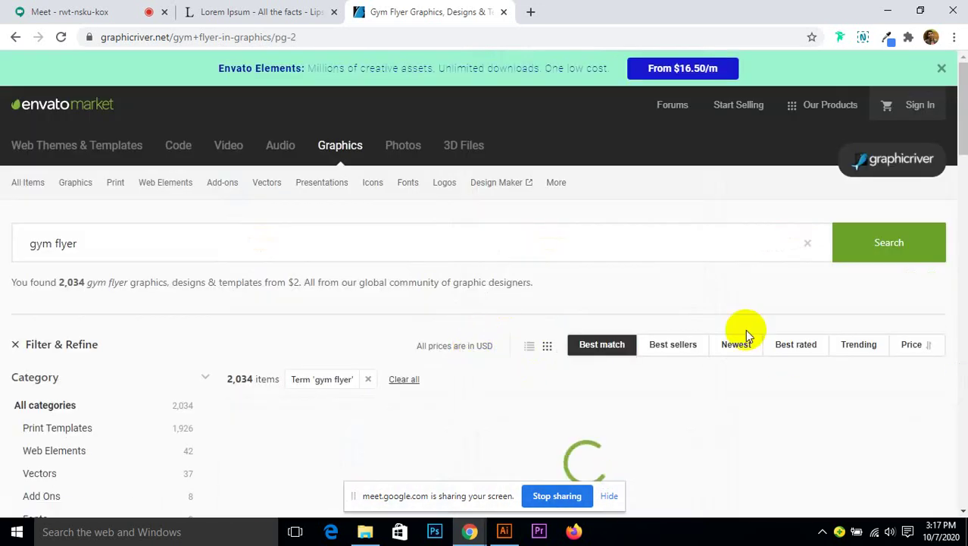
scroll(747, 334, "down", 2)
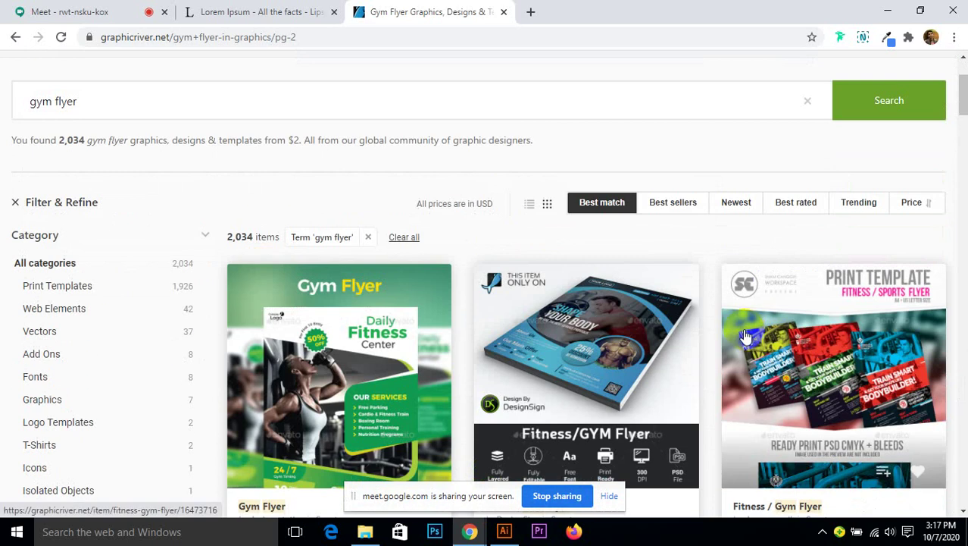
scroll(746, 336, "down", 5)
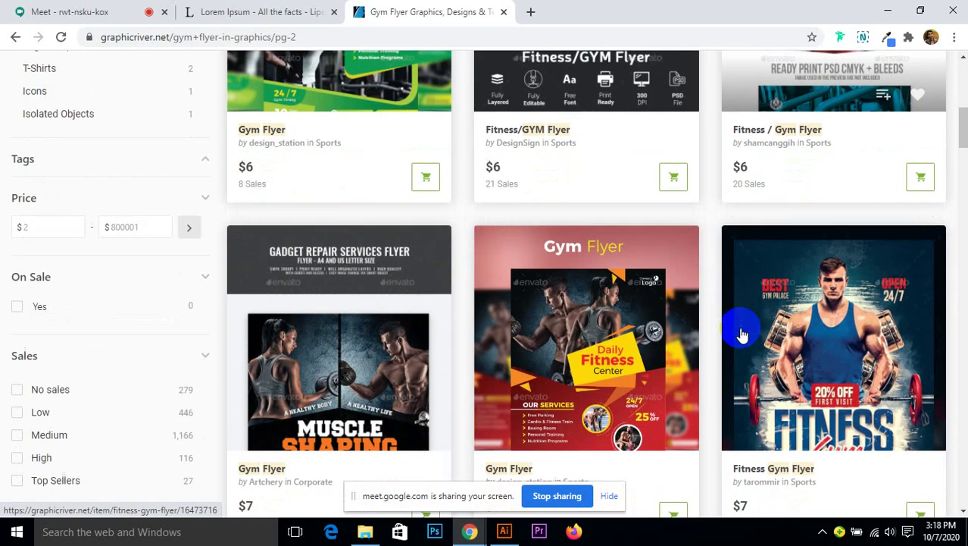
scroll(538, 317, "down", 4)
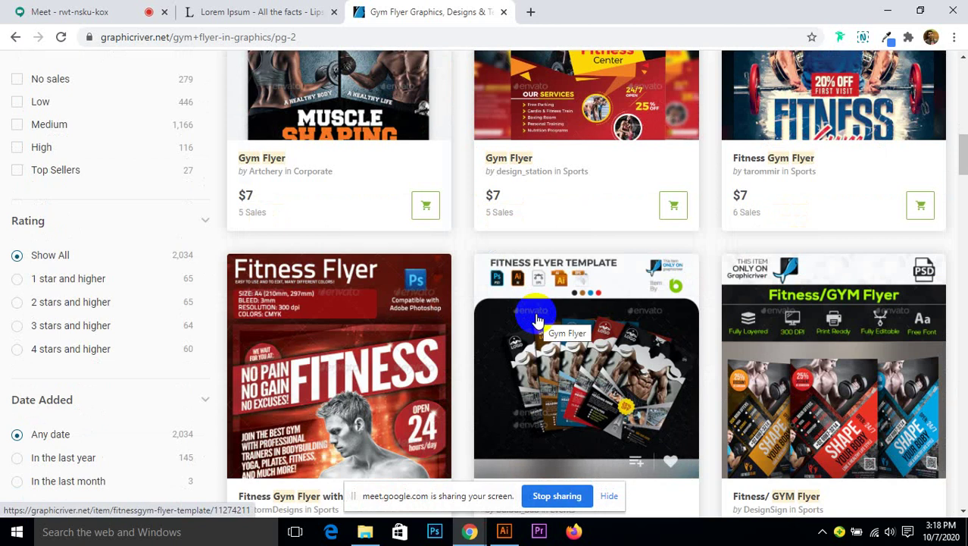
scroll(536, 320, "down", 2)
scroll(536, 320, "down", 4)
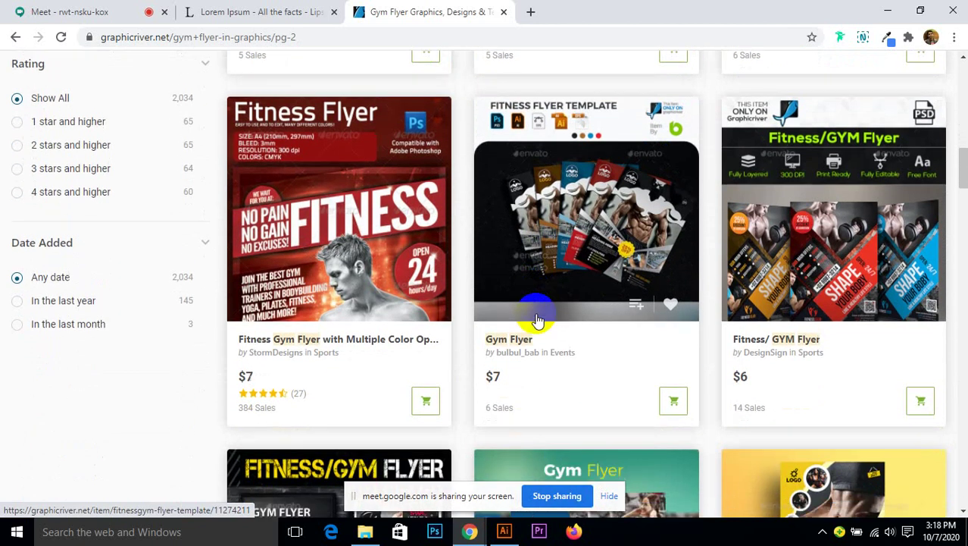
scroll(536, 320, "down", 5)
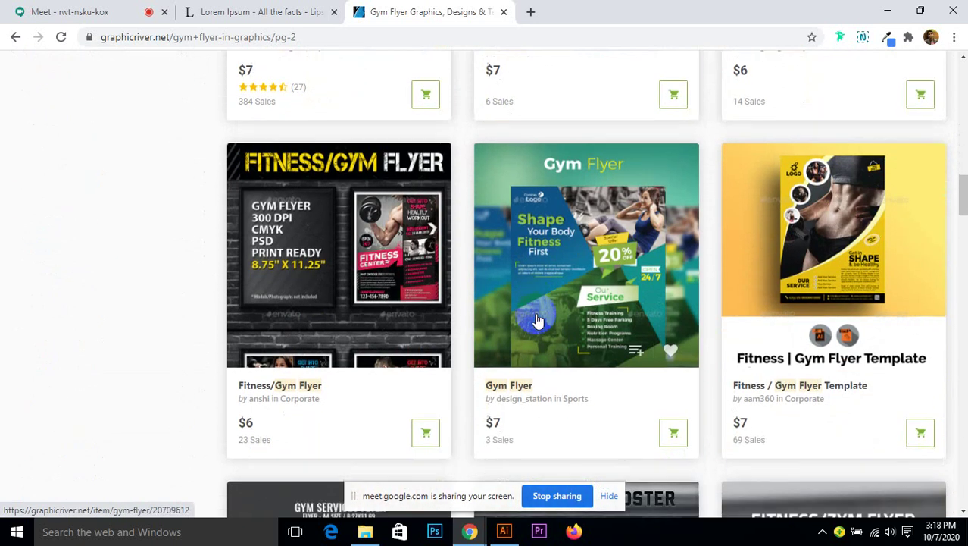
scroll(536, 320, "down", 4)
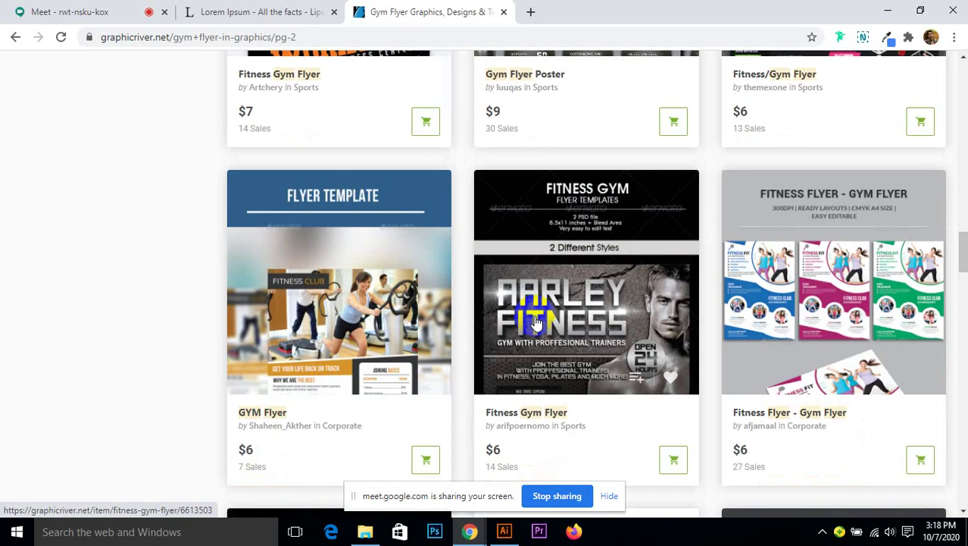
scroll(536, 322, "down", 1)
scroll(535, 322, "down", 4)
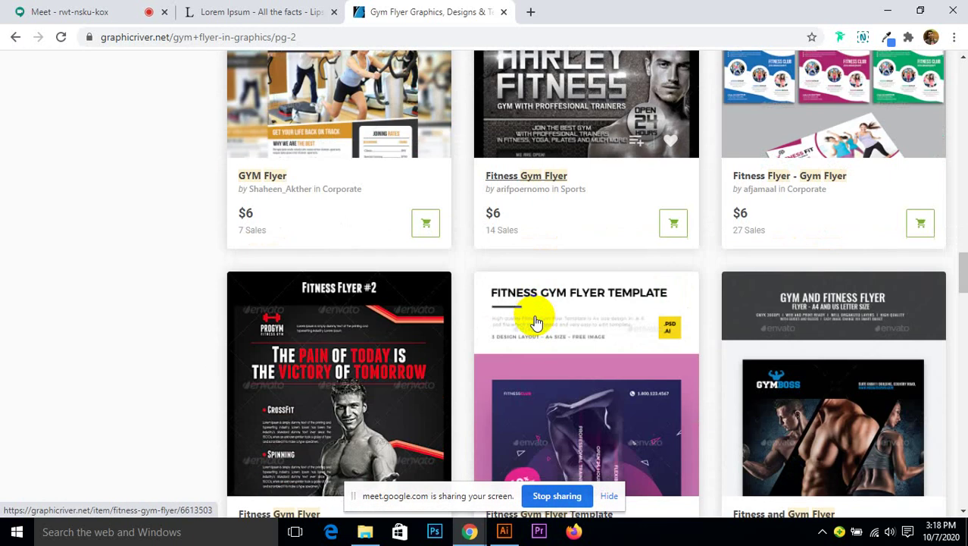
scroll(535, 322, "down", 2)
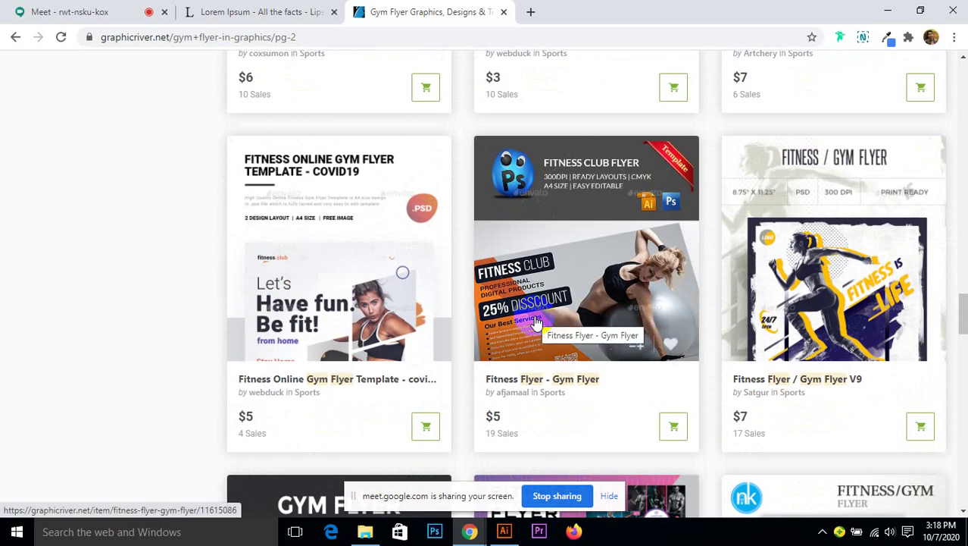
scroll(535, 322, "down", 7)
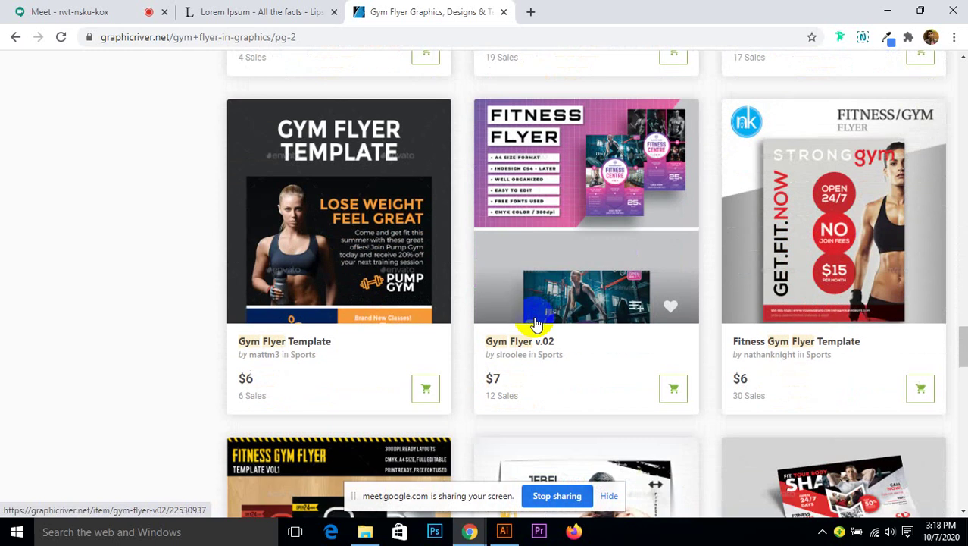
scroll(535, 322, "down", 1)
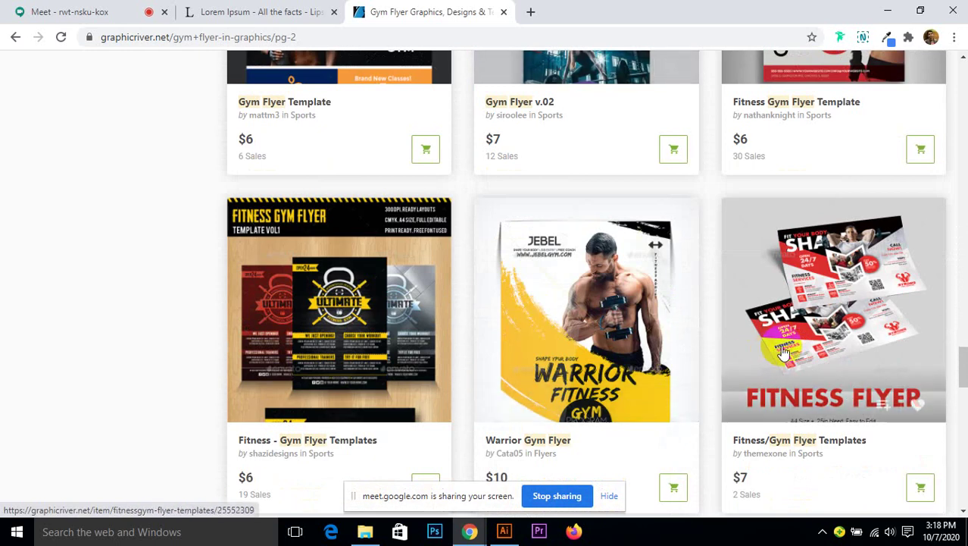
scroll(785, 350, "down", 1)
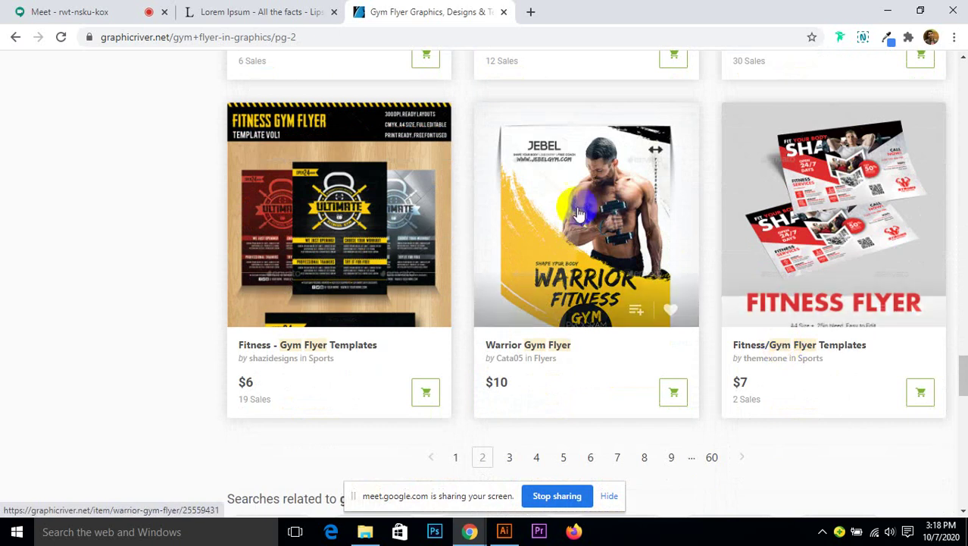
- Open the Warrior Gym Flyer item and examine its preview image, including the brush-stroke shapes, photo and text layout
left_click(616, 233)
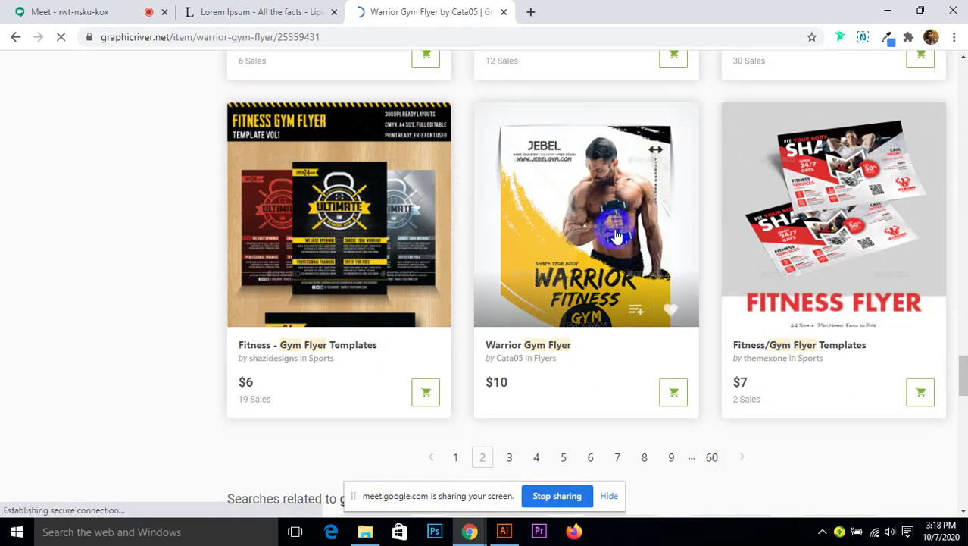
scroll(588, 231, "down", 2)
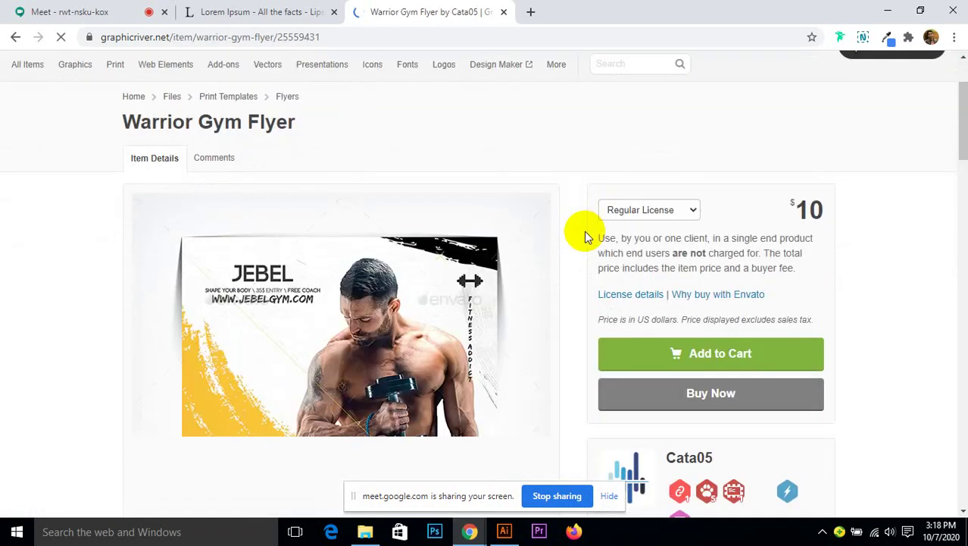
scroll(584, 231, "down", 3)
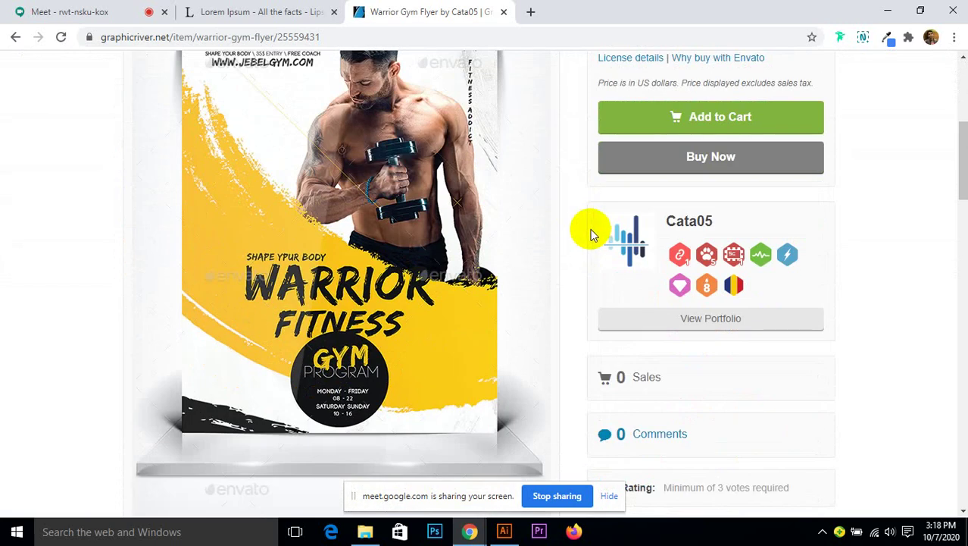
scroll(537, 231, "up", 1)
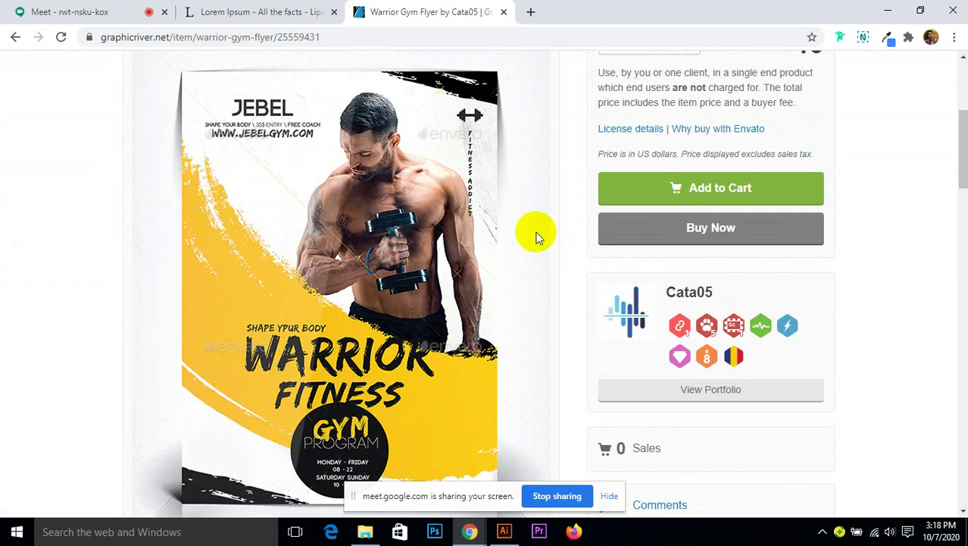
scroll(550, 237, "down", 1)
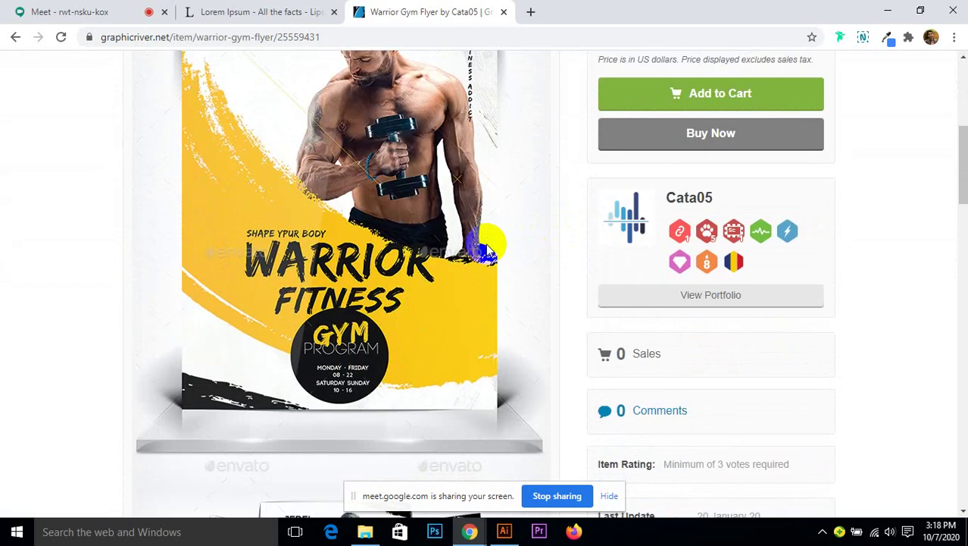
- Examine the rest of the Warrior Gym Flyer page down to the file specifications and the list of fonts used
scroll(487, 246, "up", 1)
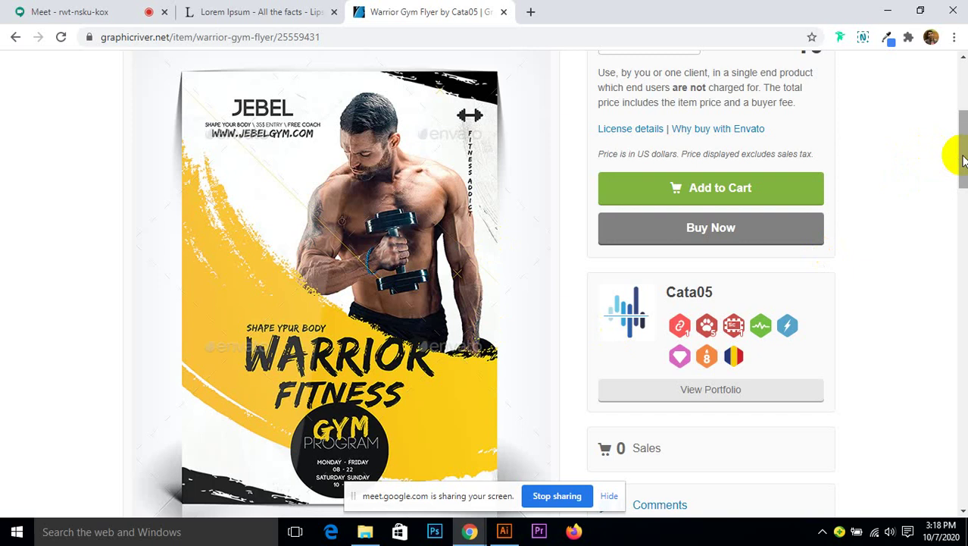
left_click_drag(961, 152, 962, 303)
left_click_drag(962, 337, 962, 377)
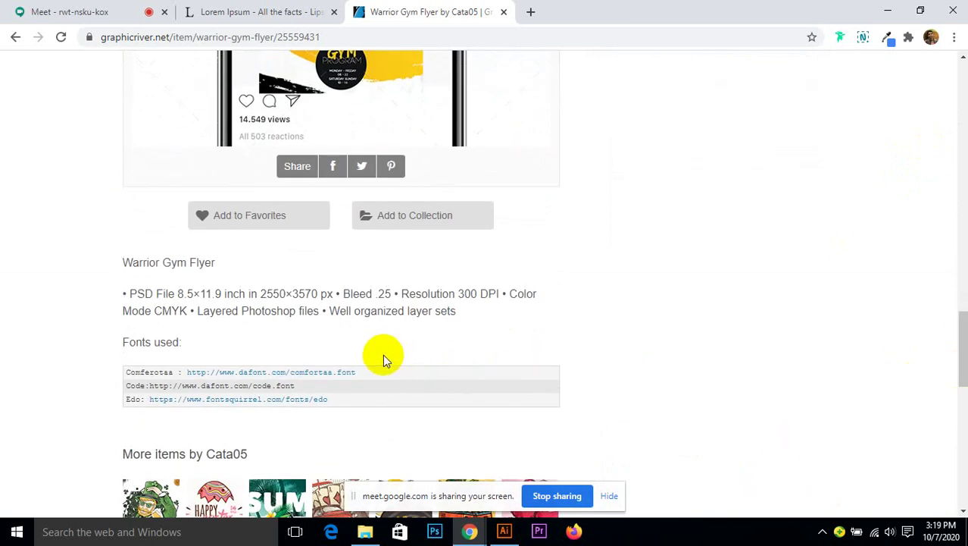
- Look up the listed Comfortaa font in a new browser tab, view its dafont.com page and close that tab
left_click_drag(372, 372, 106, 367)
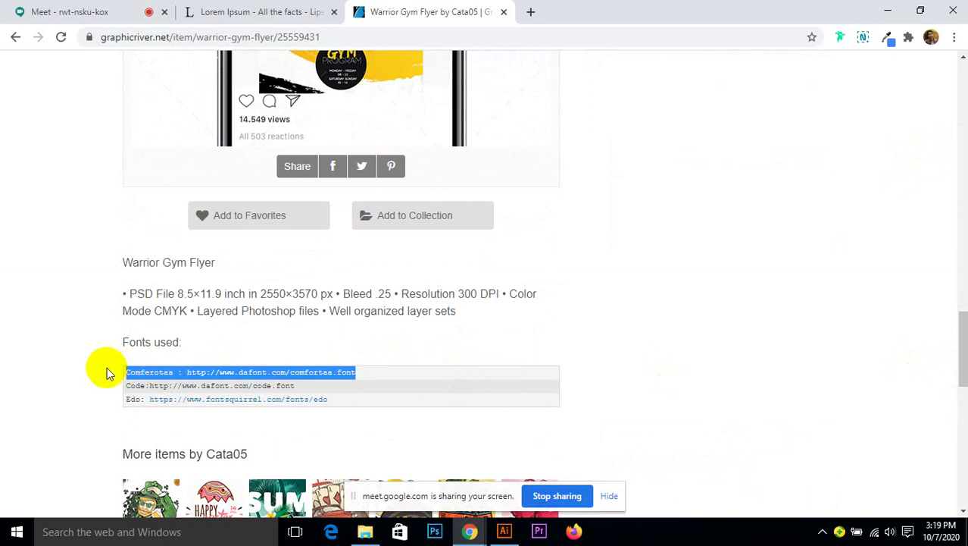
left_click(531, 11)
left_click(504, 35)
type("Comferotaa : http://www.dafont.com/comfortaa.font")
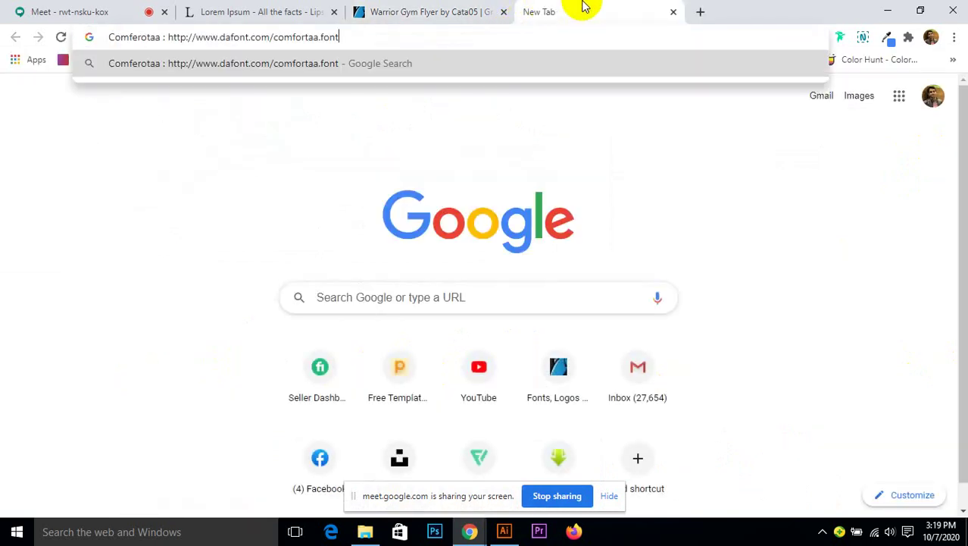
key("Return")
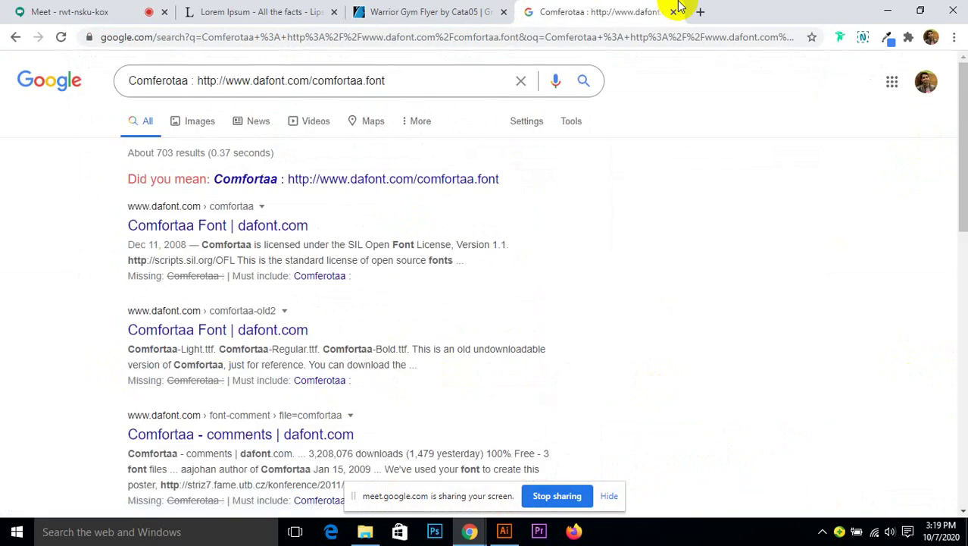
left_click(213, 237)
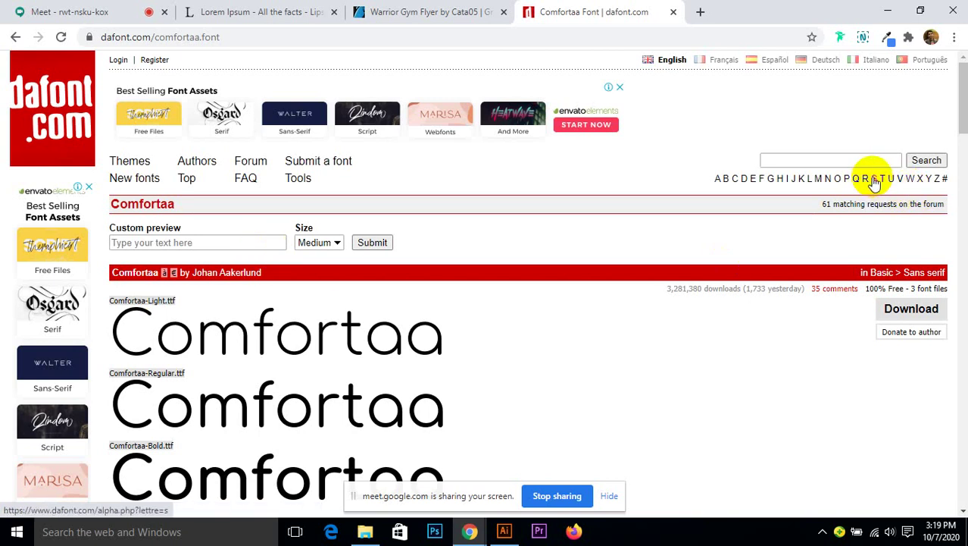
left_click(674, 12)
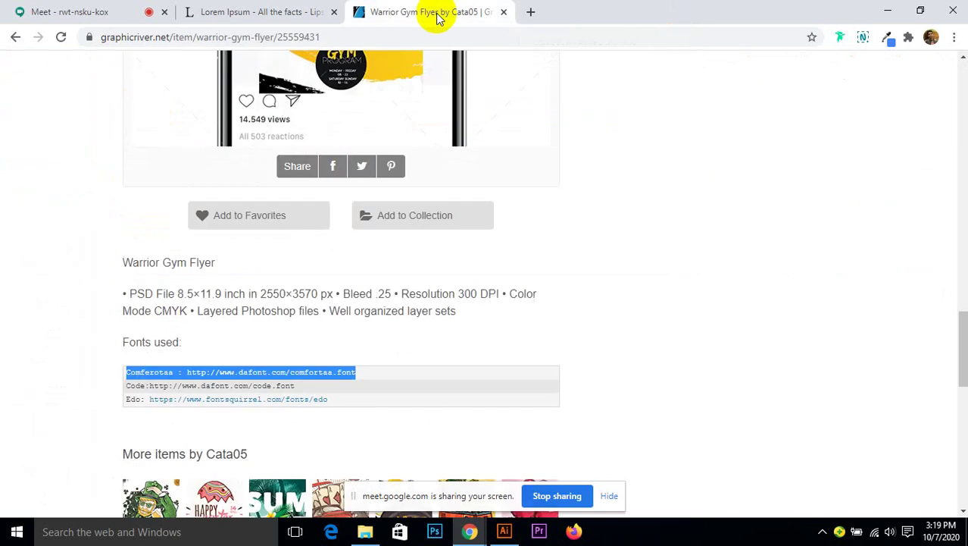
- Return to the GraphicRiver gym flyer results, open page 3 and look through its first designs
left_click(13, 37)
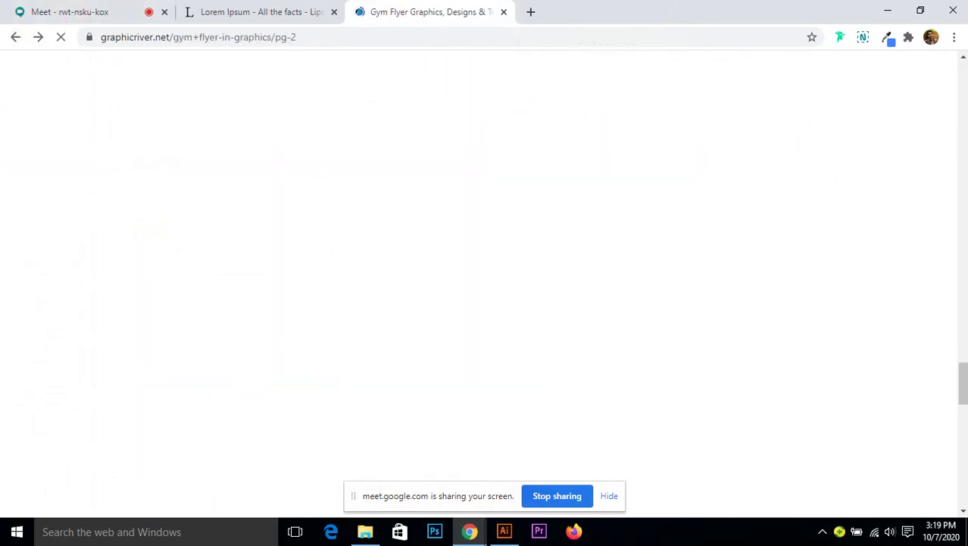
scroll(952, 303, "down", 4)
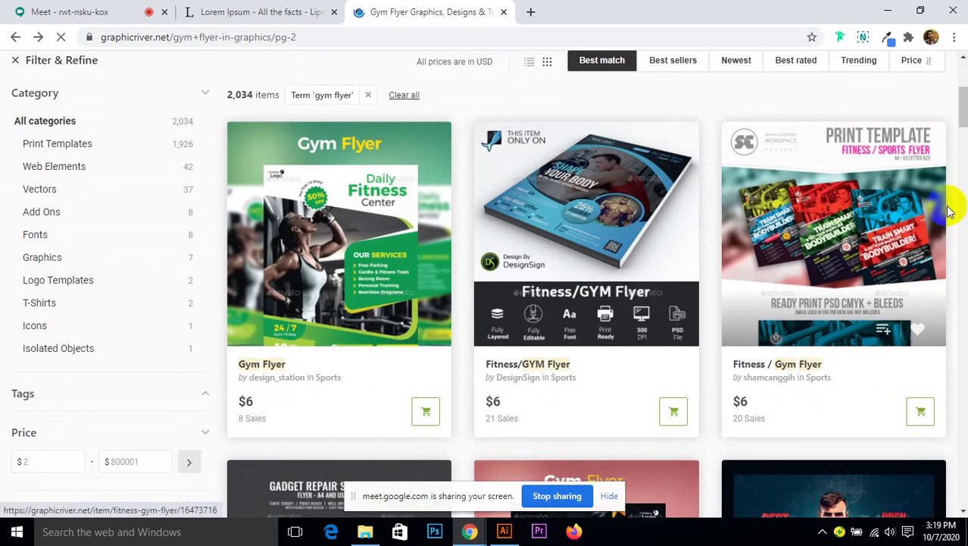
left_click_drag(961, 114, 961, 382)
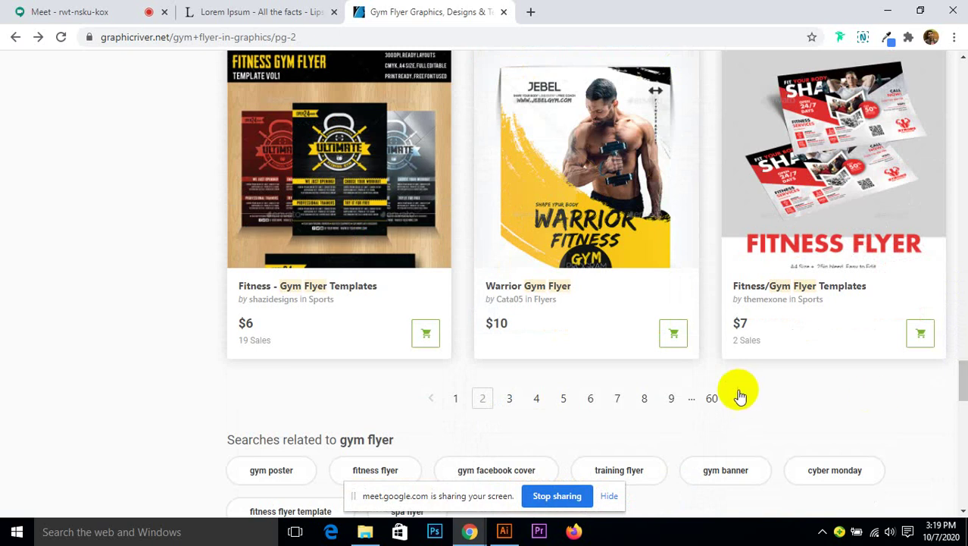
left_click(508, 399)
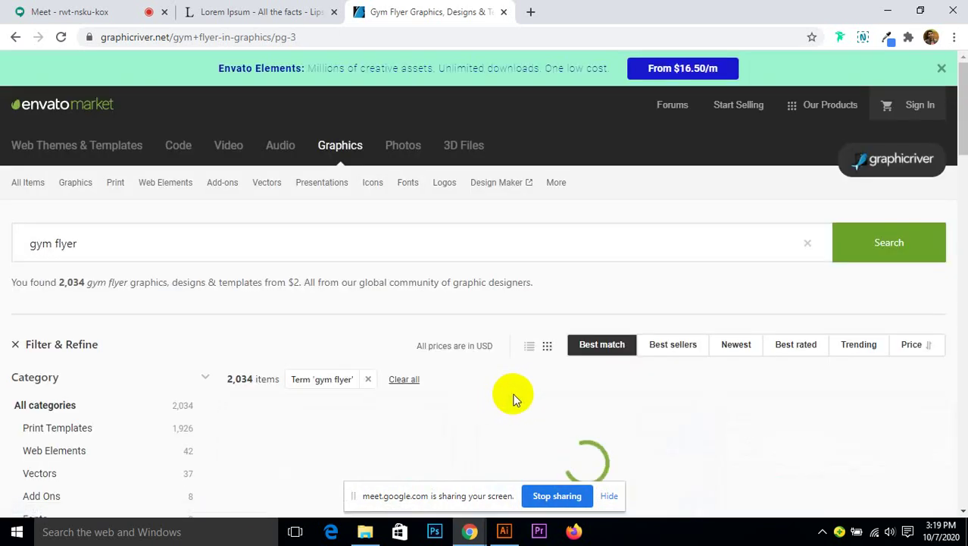
scroll(521, 378, "down", 4)
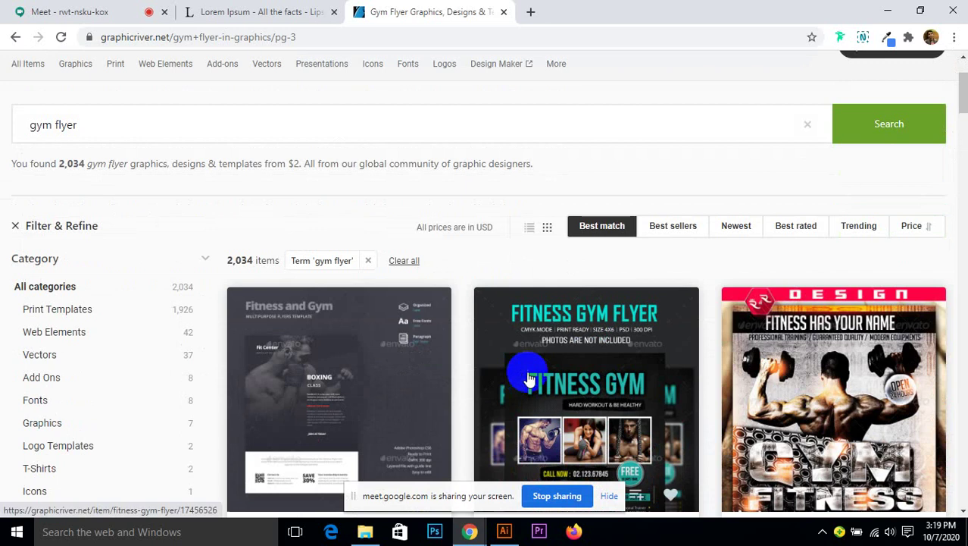
scroll(530, 384, "down", 3)
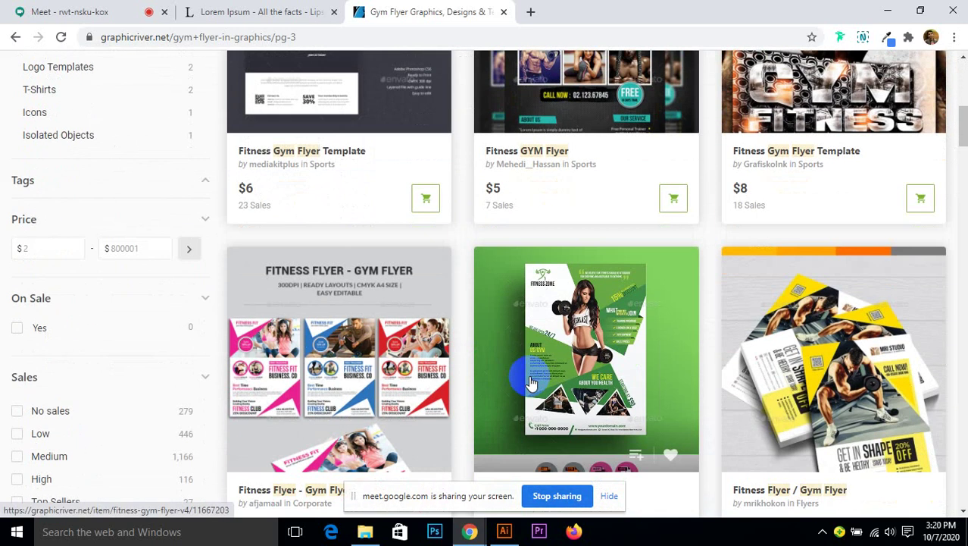
- Open freepik.com through a Google search in a new tab and search all its resources for "gym flyer"
left_click(531, 11)
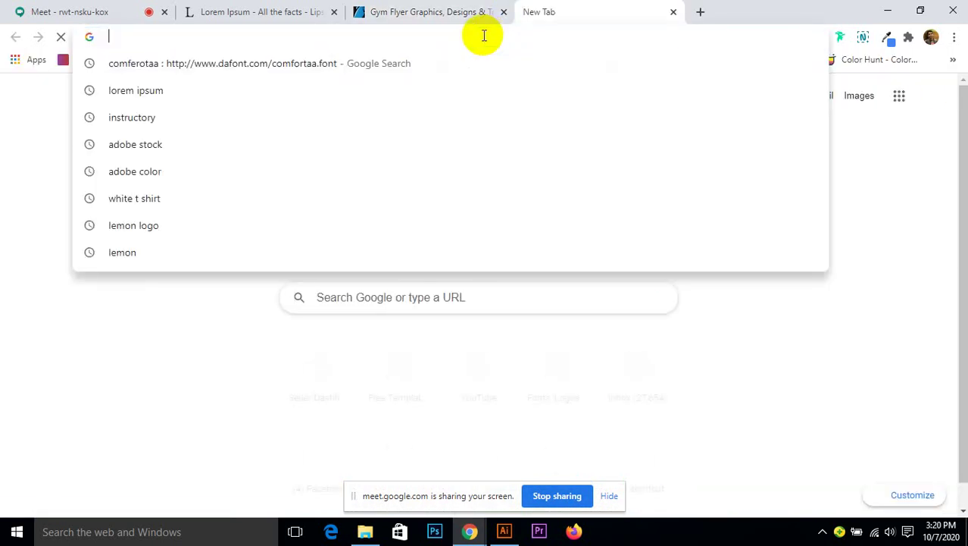
type("fre")
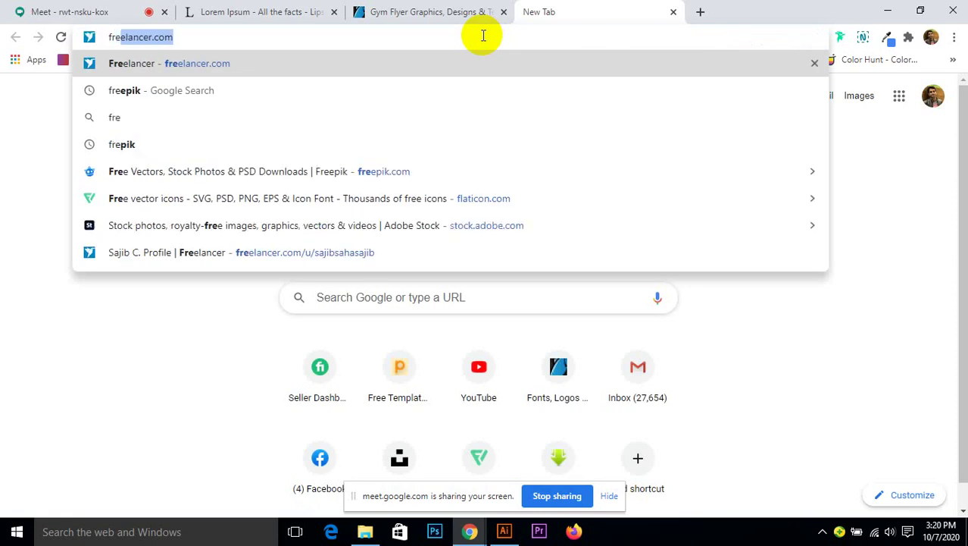
type("pi")
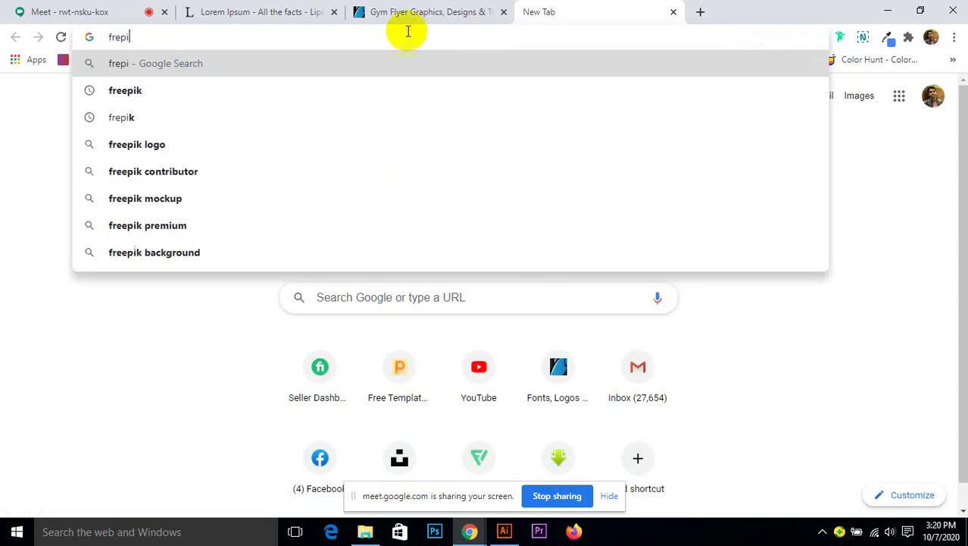
left_click(180, 94)
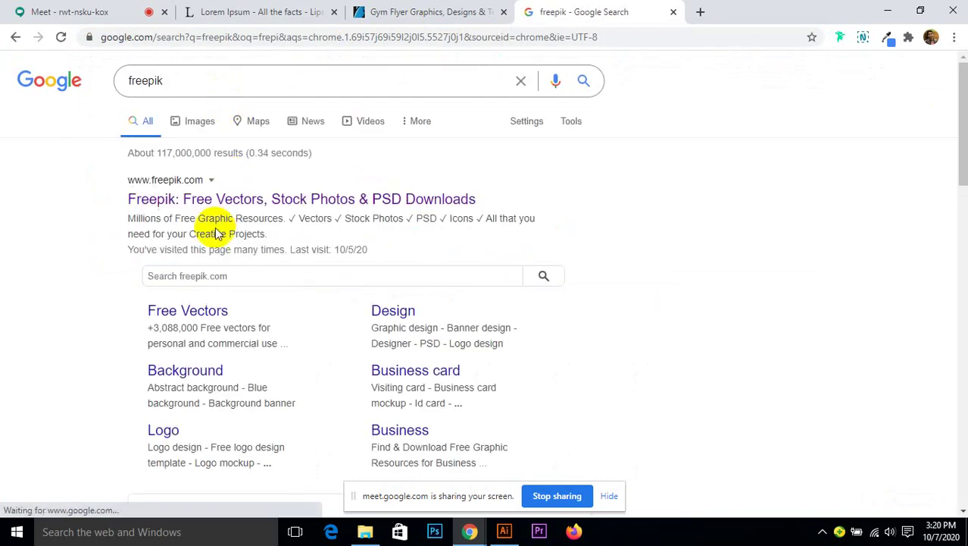
left_click(271, 218)
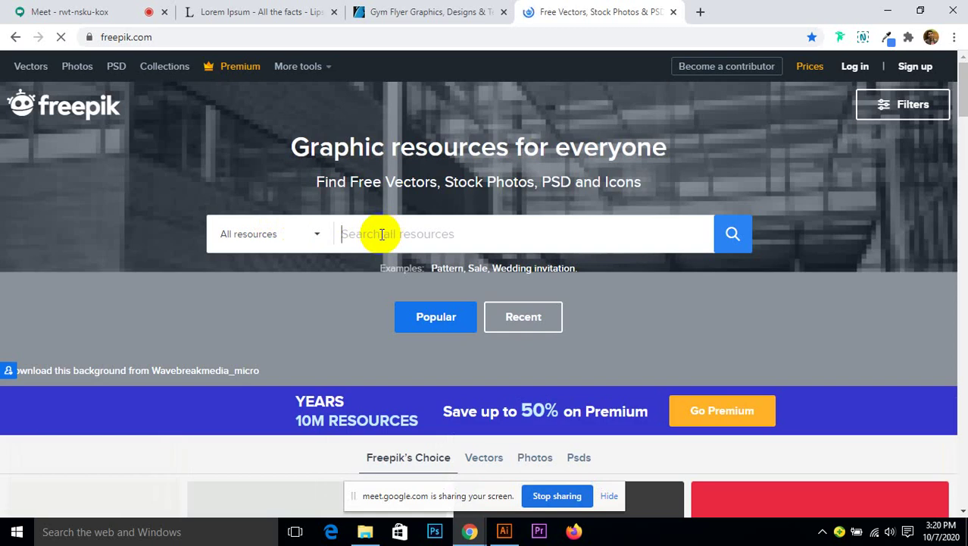
type("gym ")
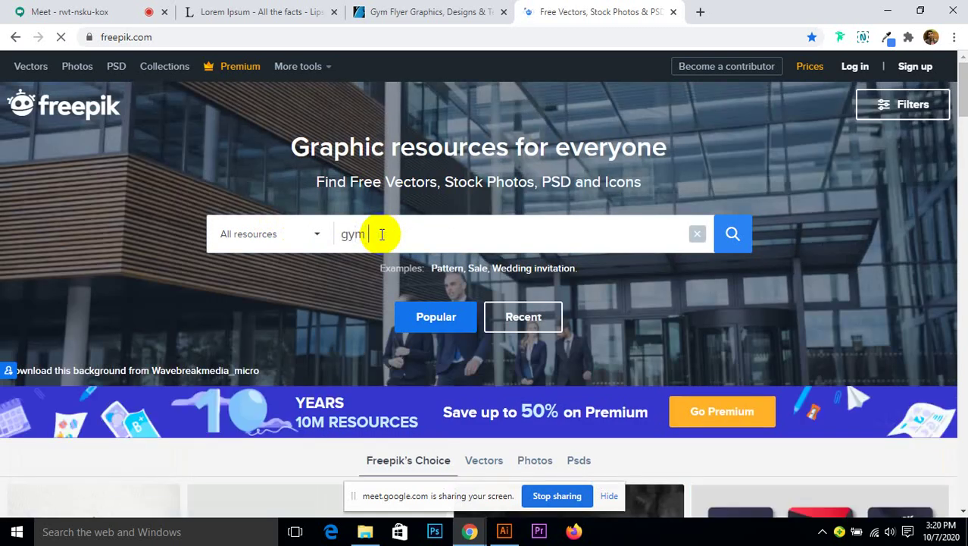
type("flyer")
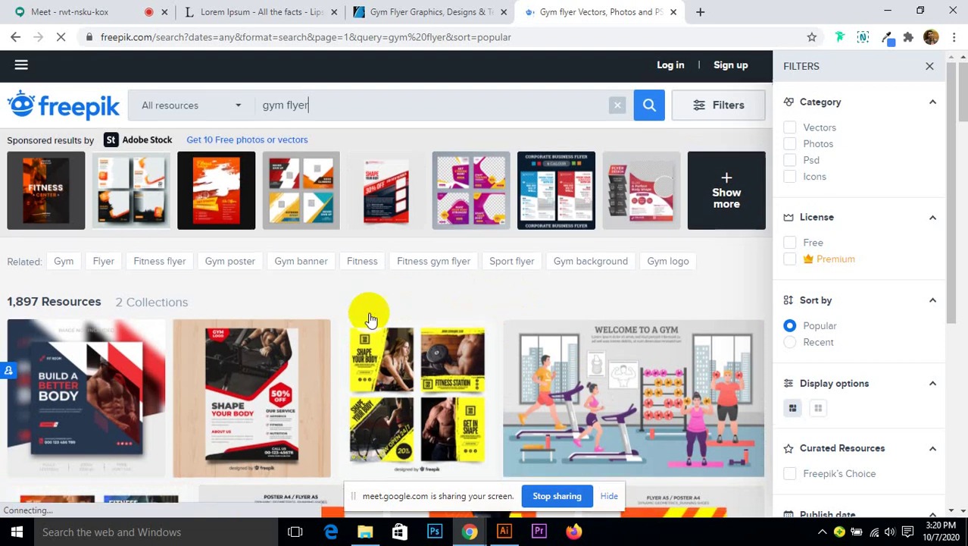
- Look through the Freepik gym flyer results and examine the preview of the gym / fitness flyer template with grunge shapes
scroll(369, 319, "down", 5)
scroll(369, 319, "down", 4)
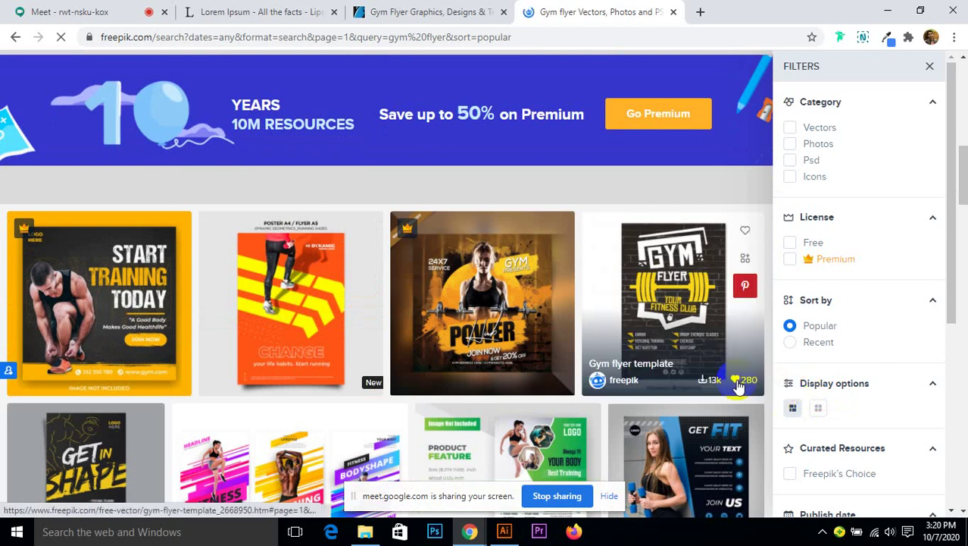
scroll(746, 381, "down", 2)
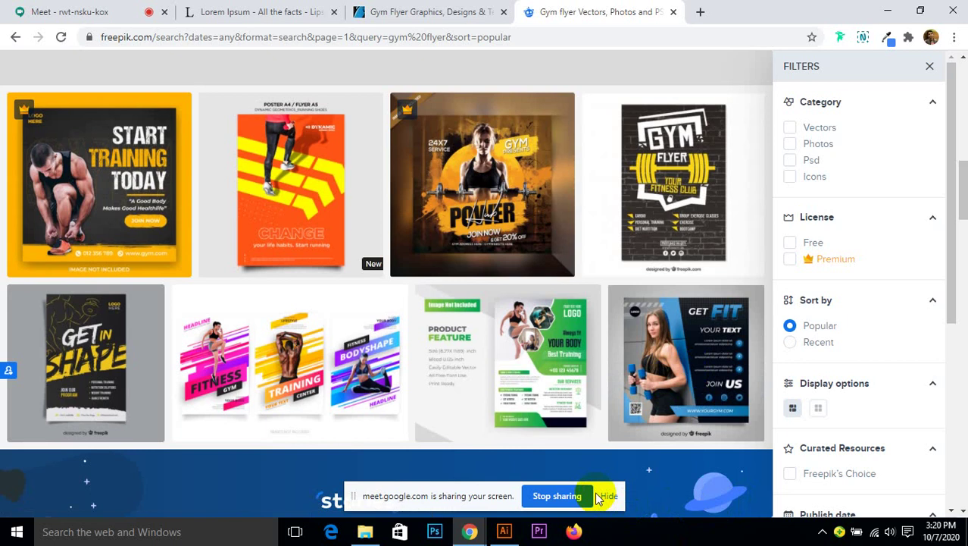
scroll(372, 378, "down", 4)
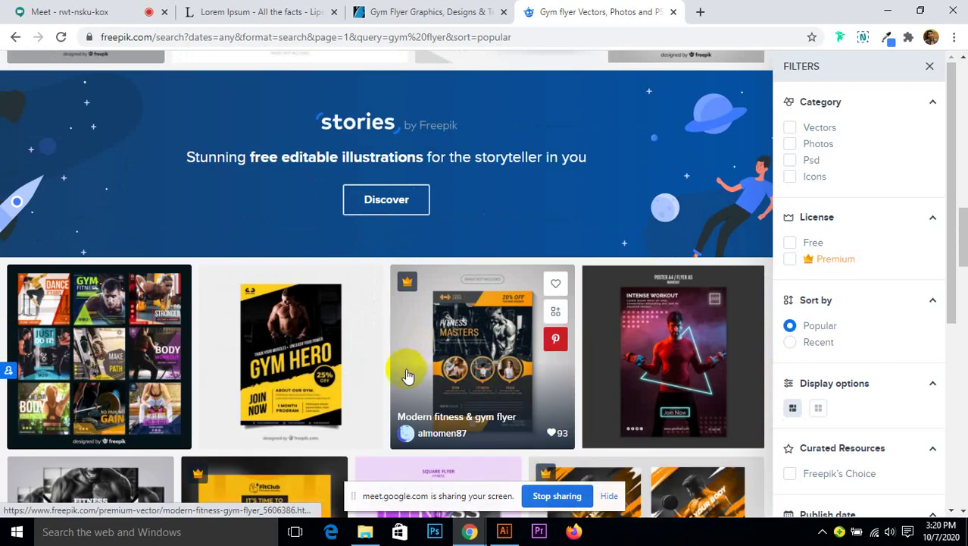
scroll(404, 371, "down", 2)
scroll(404, 371, "down", 2)
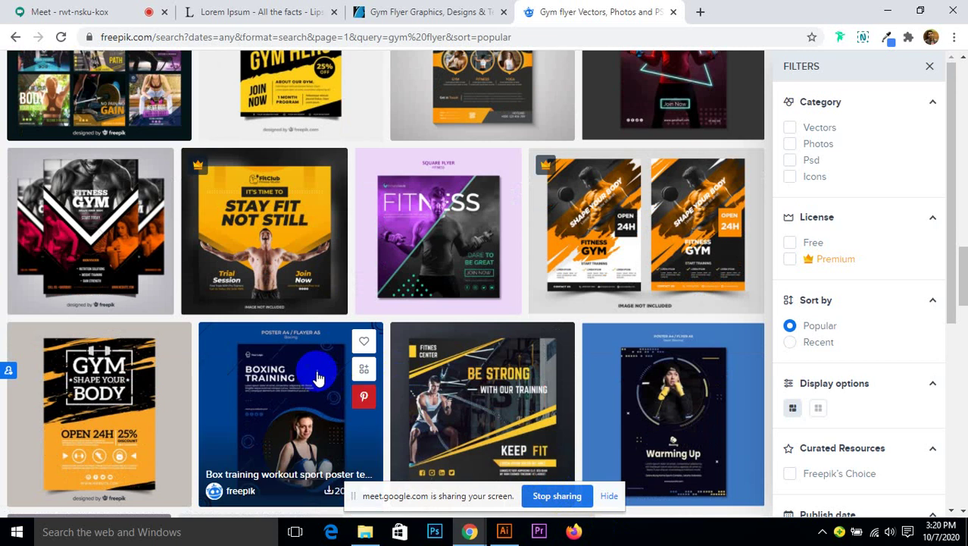
scroll(288, 372, "down", 2)
scroll(288, 371, "down", 2)
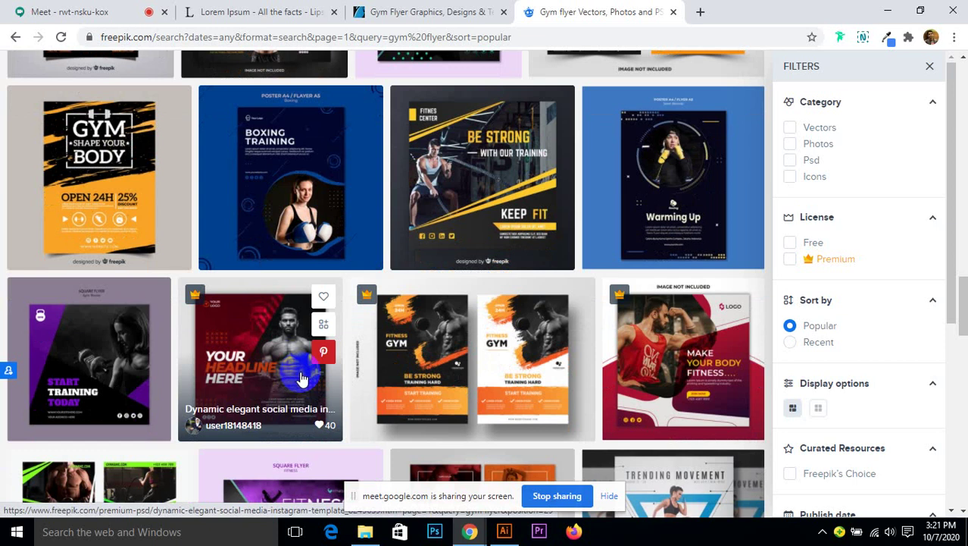
left_click(528, 334)
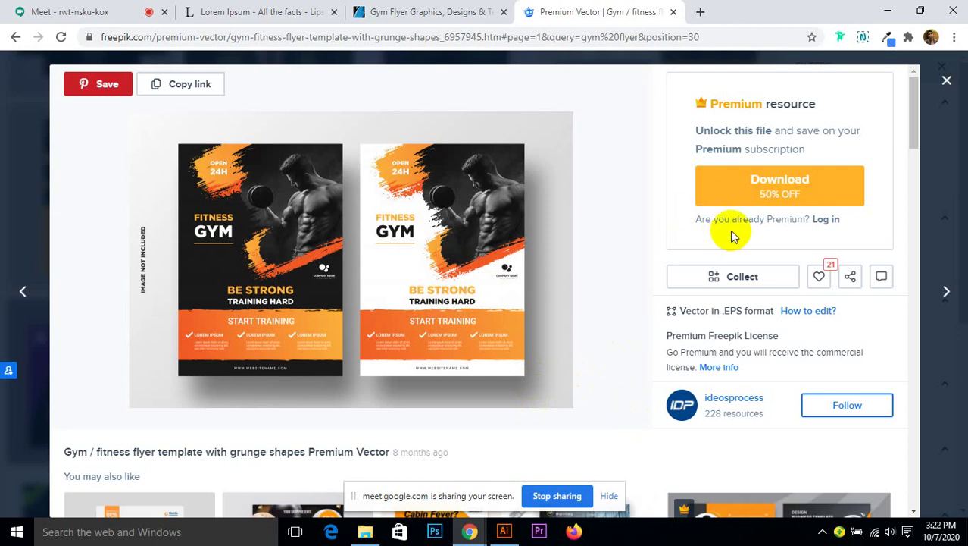
left_click(947, 79)
- Look through the remaining Freepik gym flyer designs down to the end of the first results page
scroll(389, 337, "down", 5)
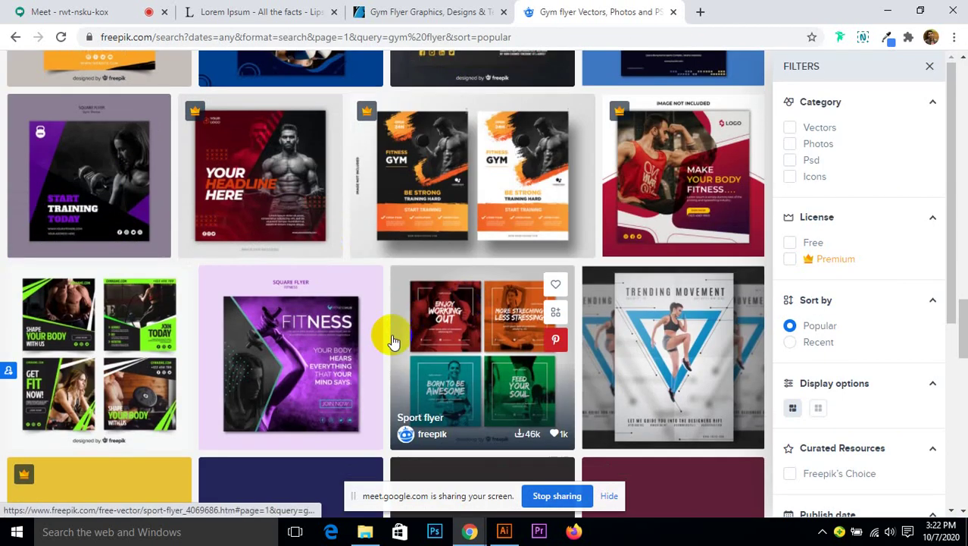
scroll(392, 340, "down", 1)
scroll(392, 340, "up", 1)
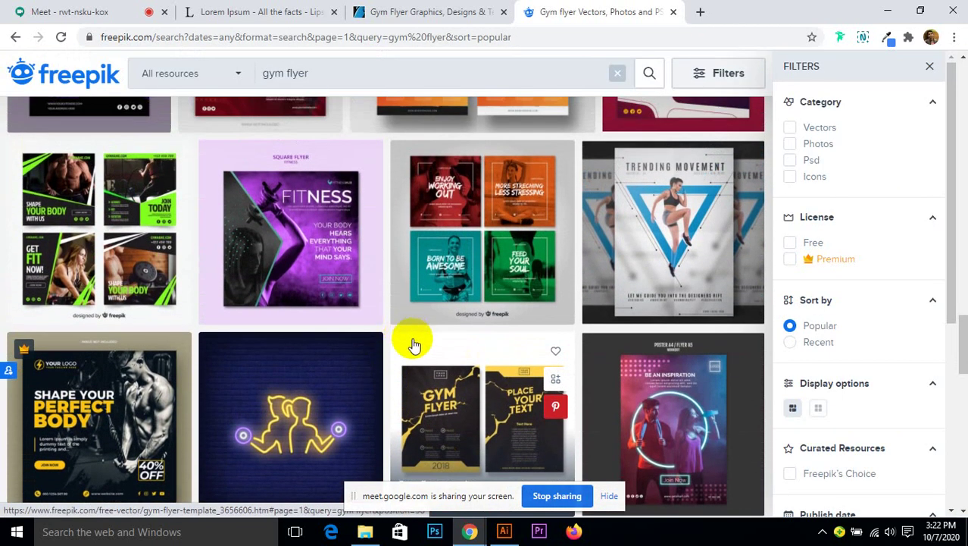
scroll(414, 338, "down", 2)
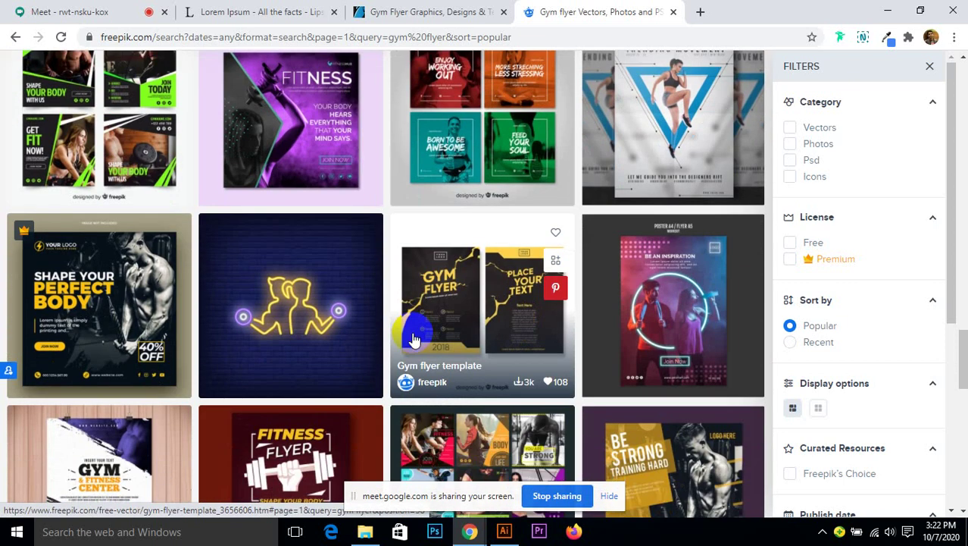
scroll(414, 339, "down", 2)
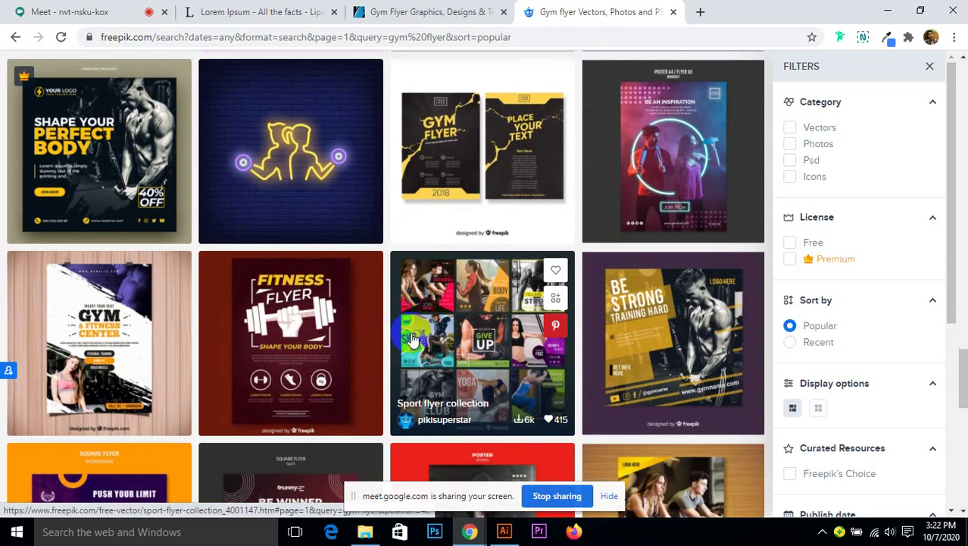
scroll(411, 339, "down", 5)
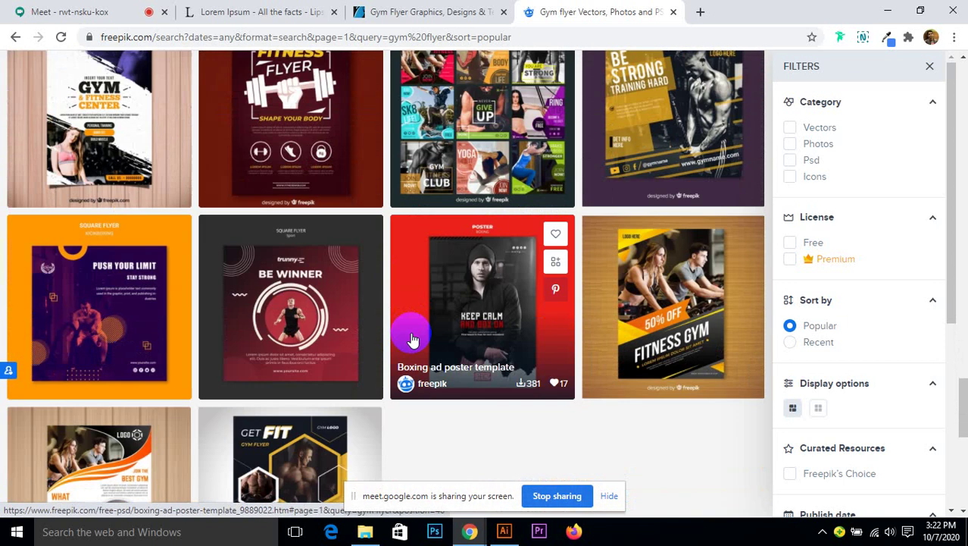
scroll(410, 339, "down", 2)
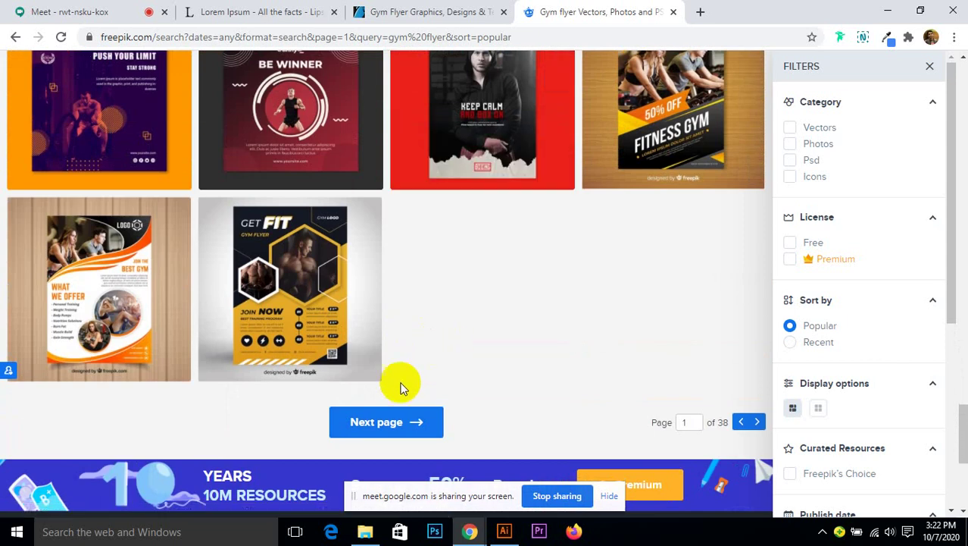
- Open page 2 of the Freepik gym flyer results, dismissing the advertisement window, and view its first designs
left_click(374, 419)
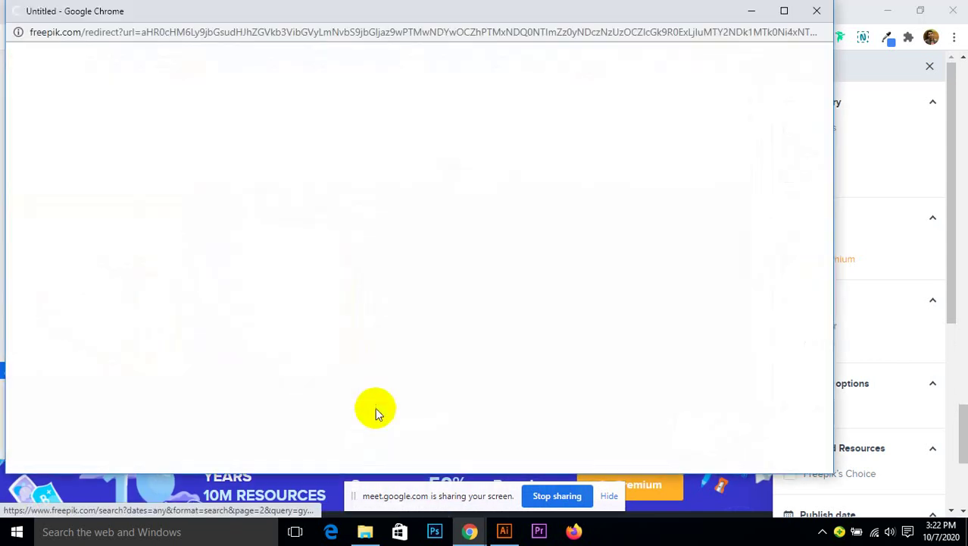
left_click(816, 11)
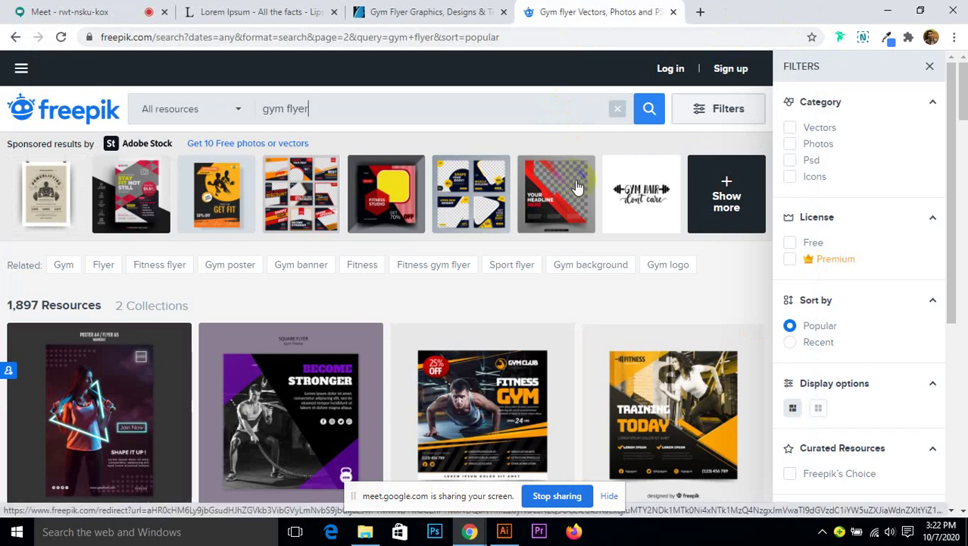
scroll(312, 319, "down", 1)
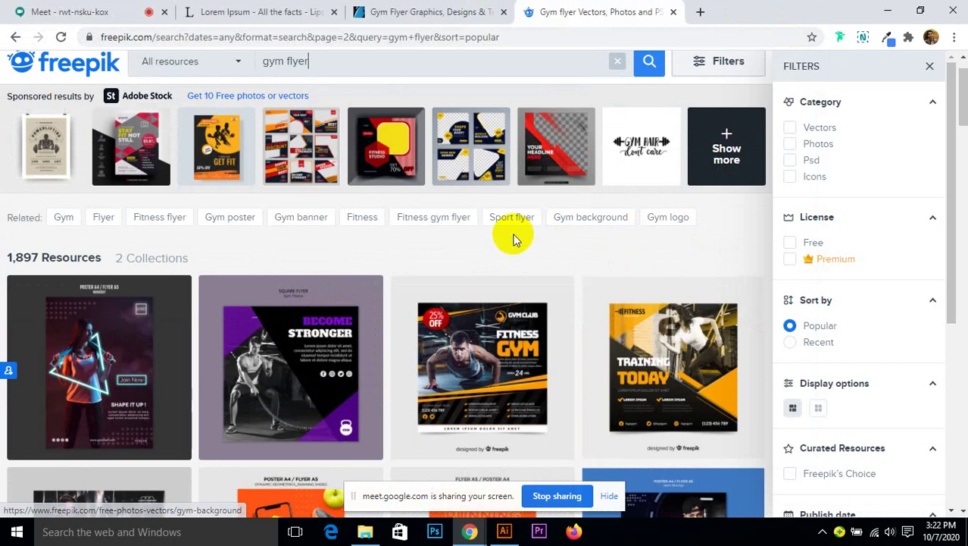
- Look through the gym flyer designs on page 2 of the Freepik results for a suitable reference
scroll(513, 240, "down", 2)
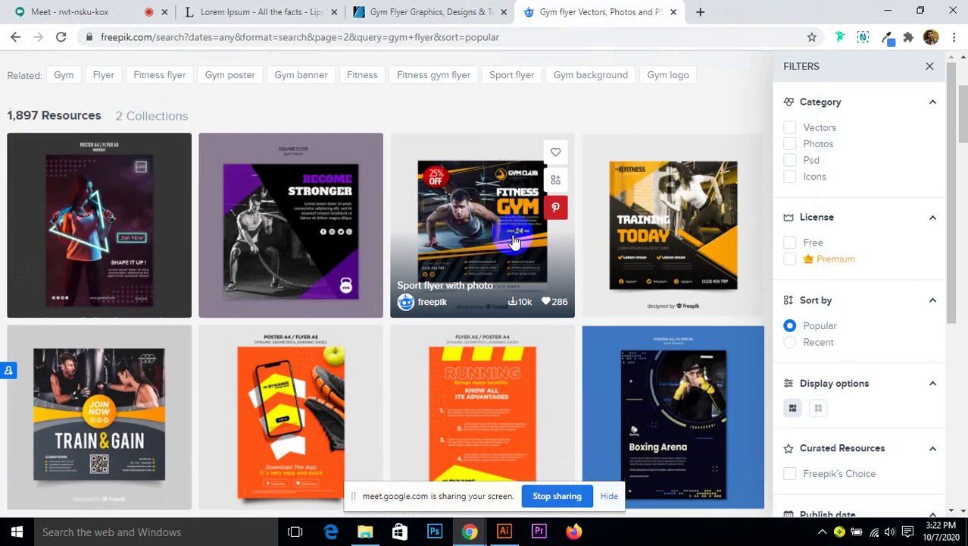
scroll(513, 240, "down", 5)
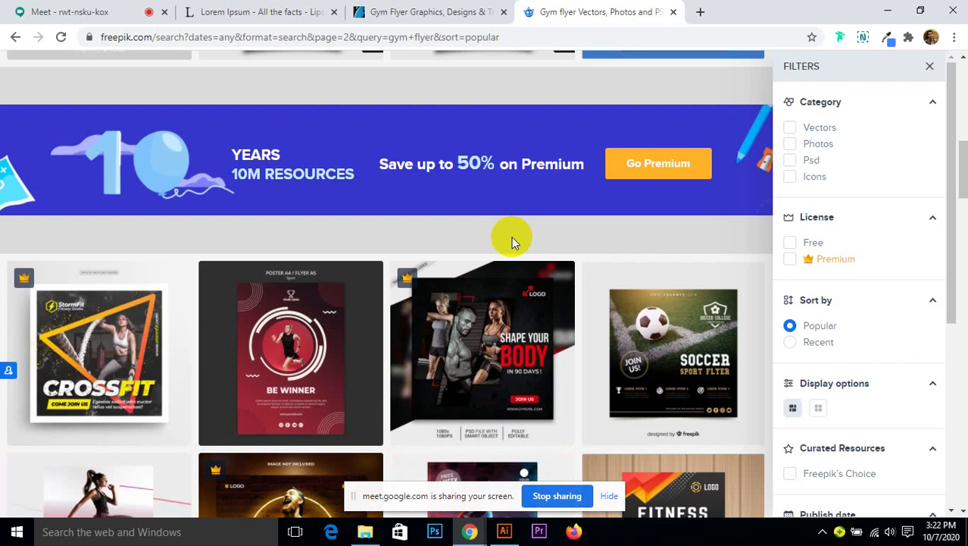
scroll(513, 240, "down", 2)
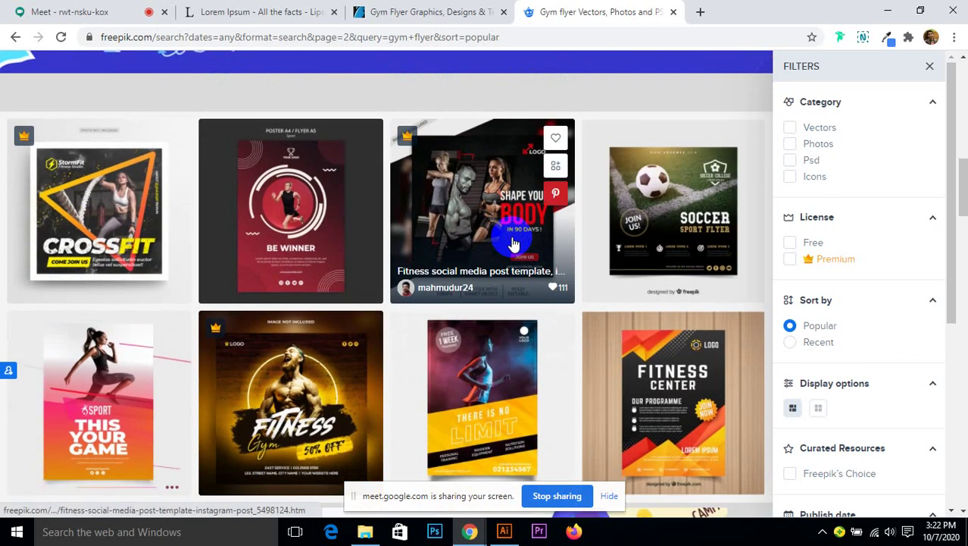
scroll(513, 243, "down", 5)
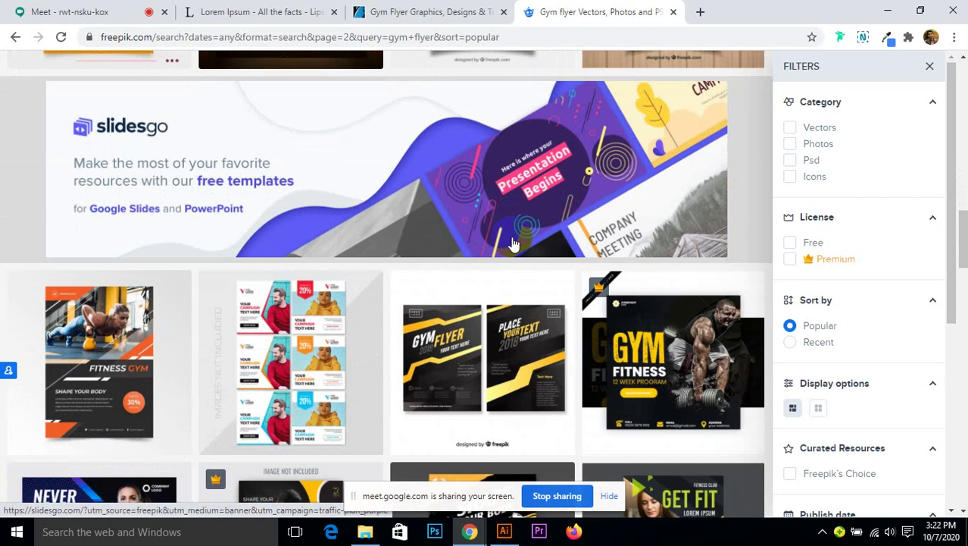
scroll(513, 243, "down", 2)
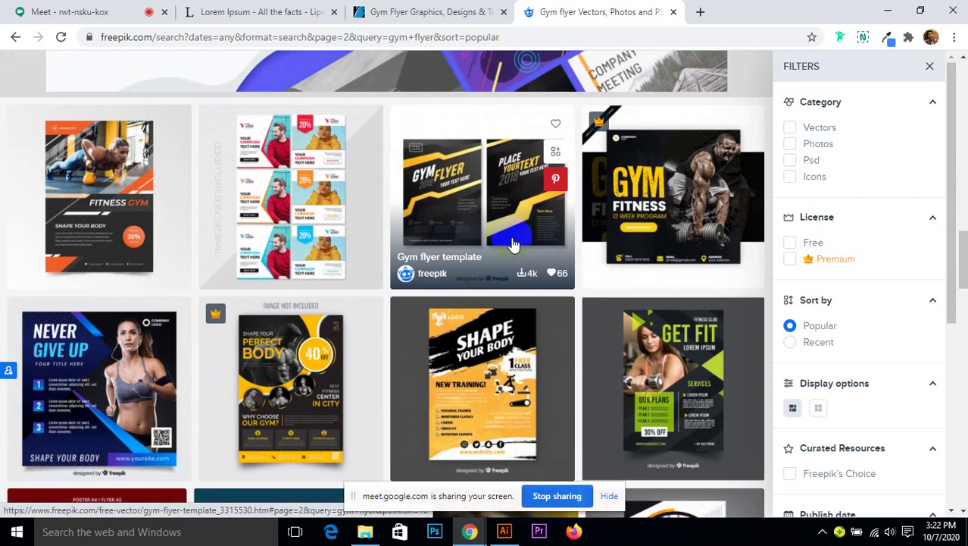
scroll(334, 309, "down", 2)
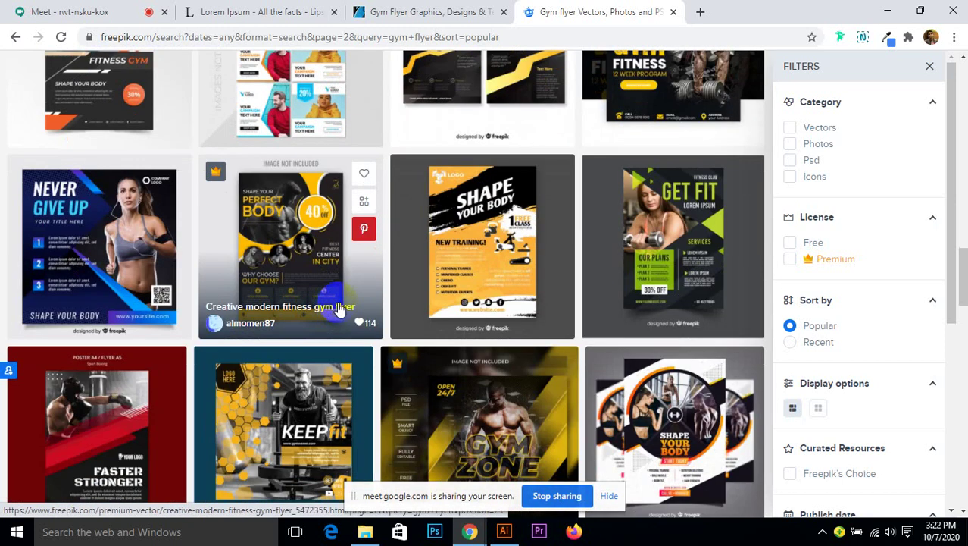
scroll(341, 309, "down", 1)
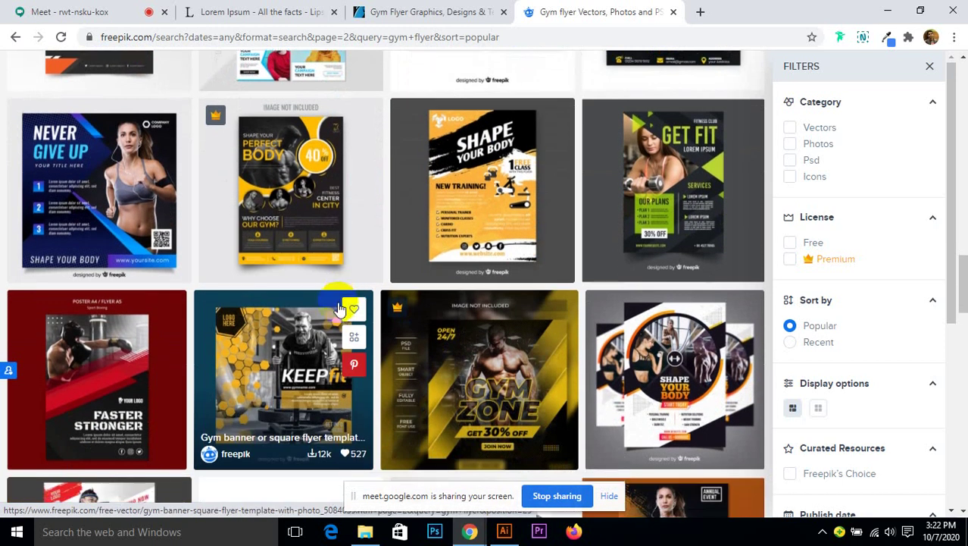
scroll(340, 309, "down", 2)
scroll(509, 292, "down", 2)
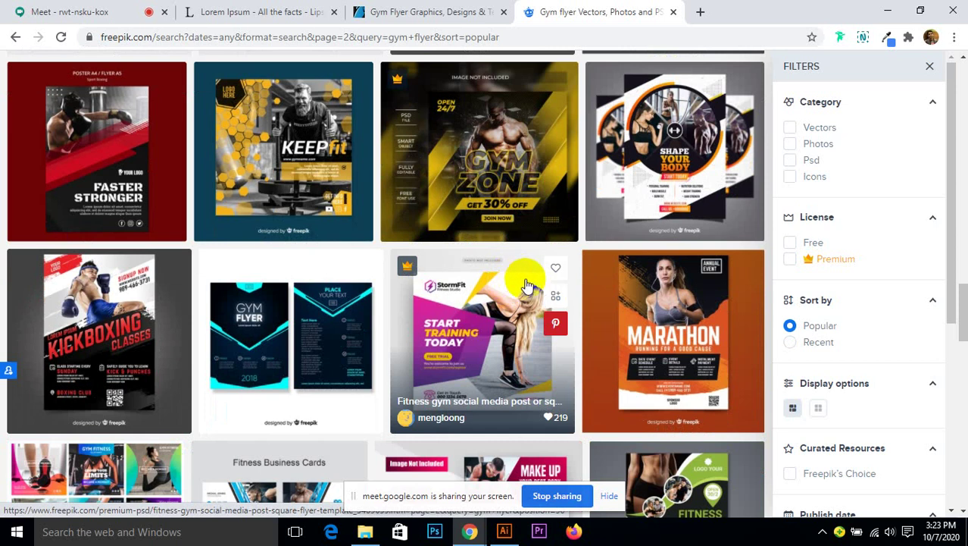
- Return to the GraphicRiver gym flyer results and look through more of the designs on page 3
left_click(402, 12)
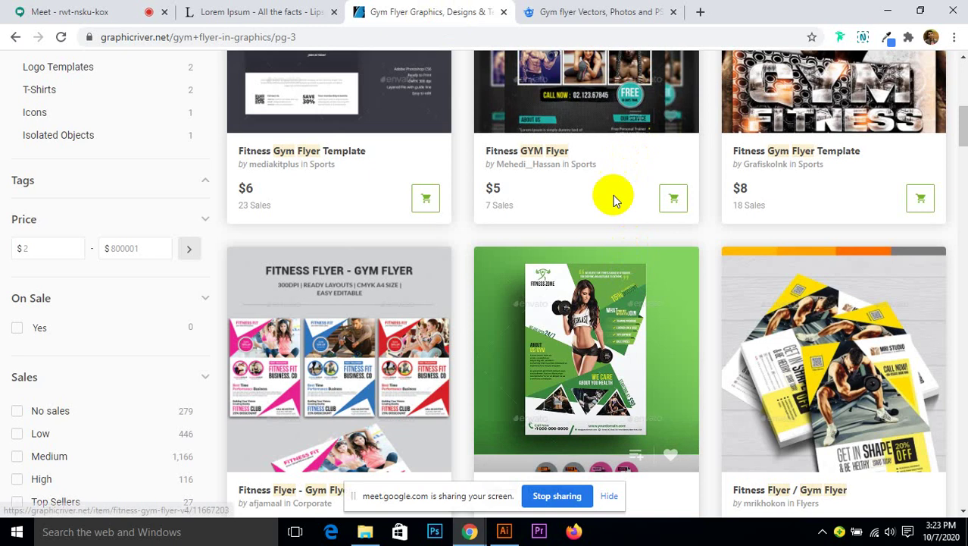
left_click(261, 11)
left_click(76, 12)
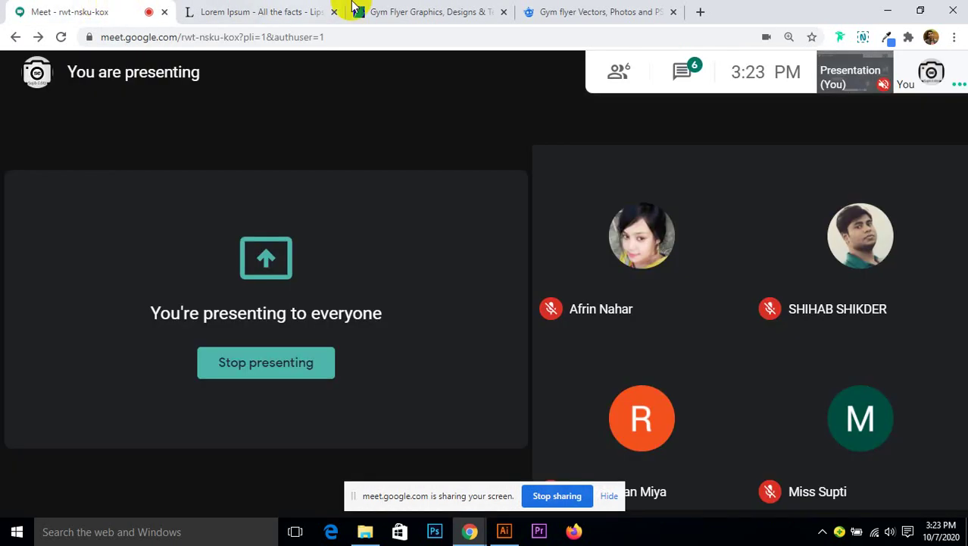
left_click(485, 11)
scroll(666, 350, "down", 5)
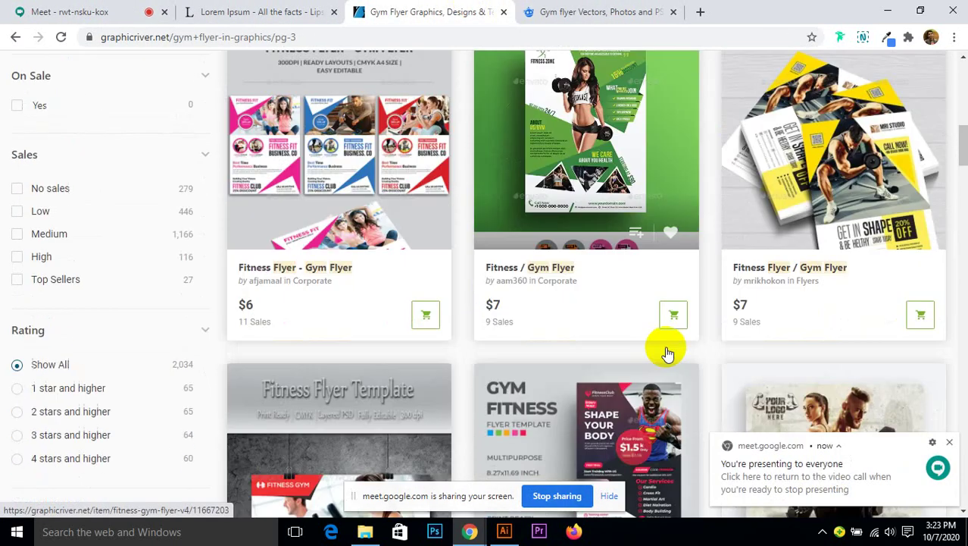
scroll(518, 375, "down", 1)
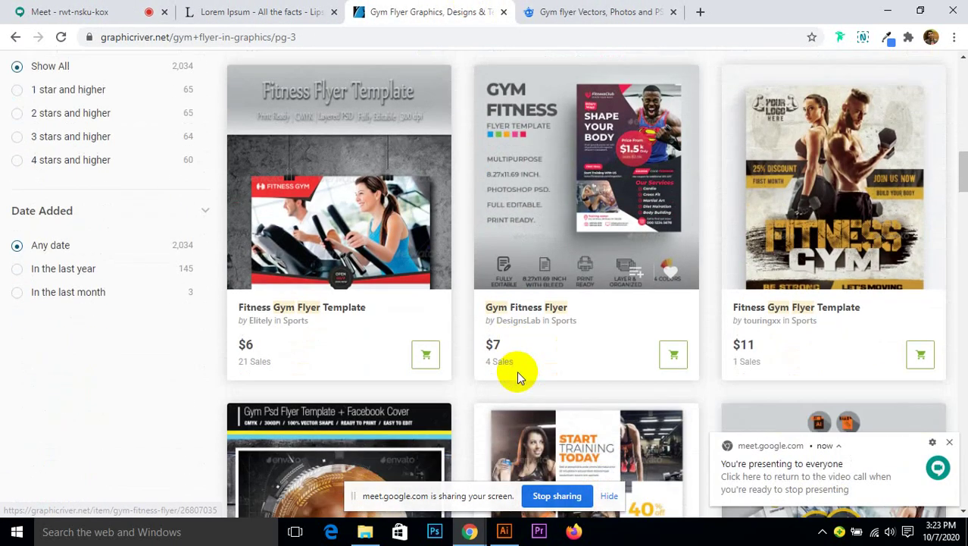
scroll(517, 374, "down", 2)
scroll(514, 386, "up", 1)
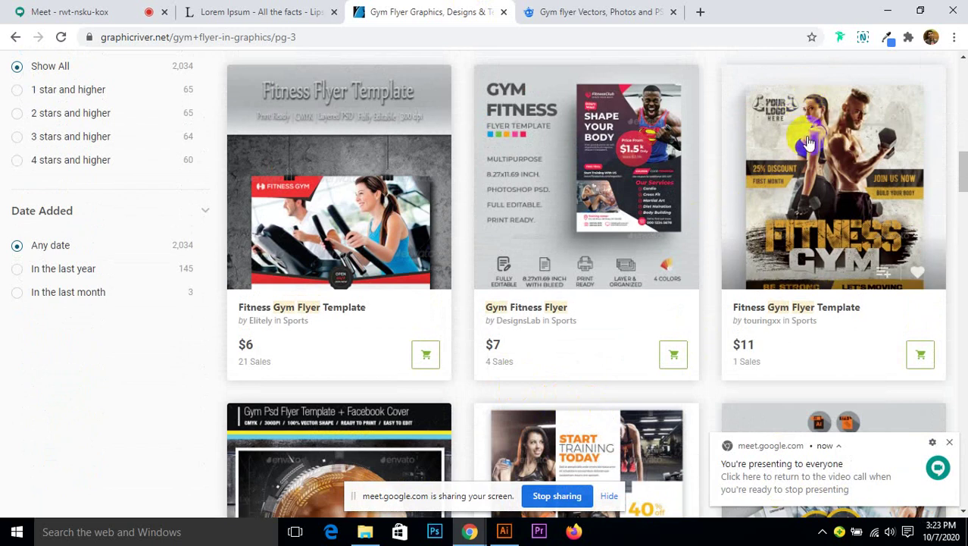
- Open the $11 Fitness Gym Flyer Template showing a man and woman with dumbbells in a new tab and switch to it
right_click(765, 119)
left_click(850, 133)
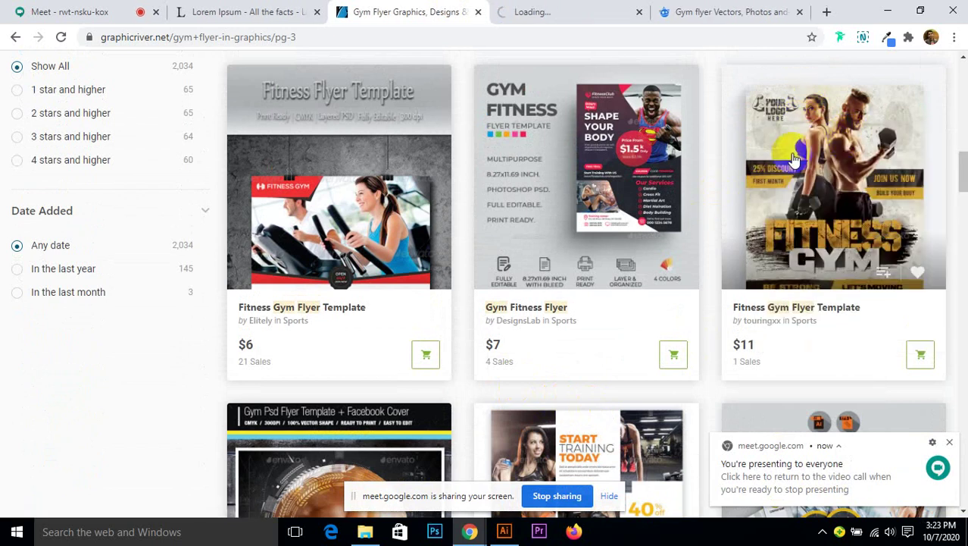
left_click(569, 19)
- Examine the Fitness Gym flyer's full preview, its contact section and the item details such as file type and print dimensions
scroll(378, 335, "down", 3)
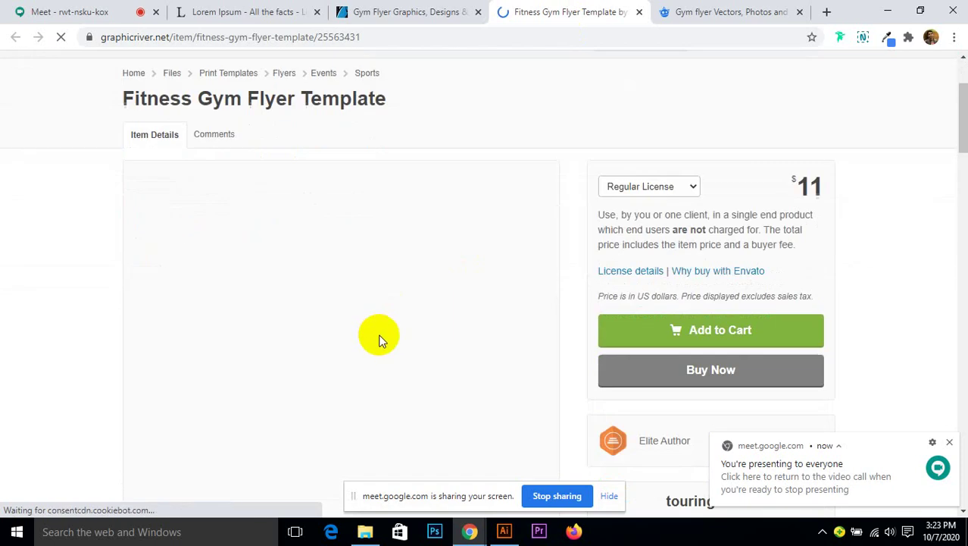
scroll(425, 330, "down", 1)
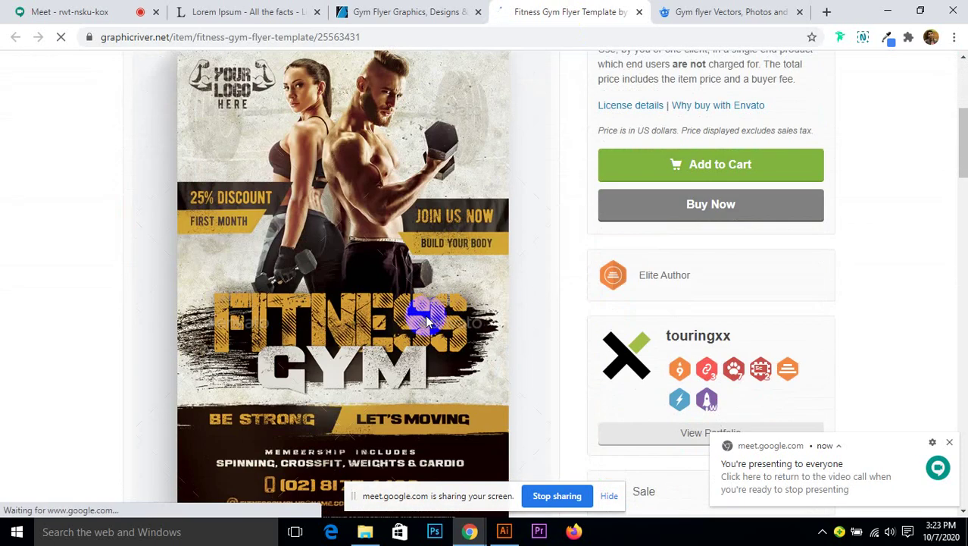
scroll(428, 319, "down", 1)
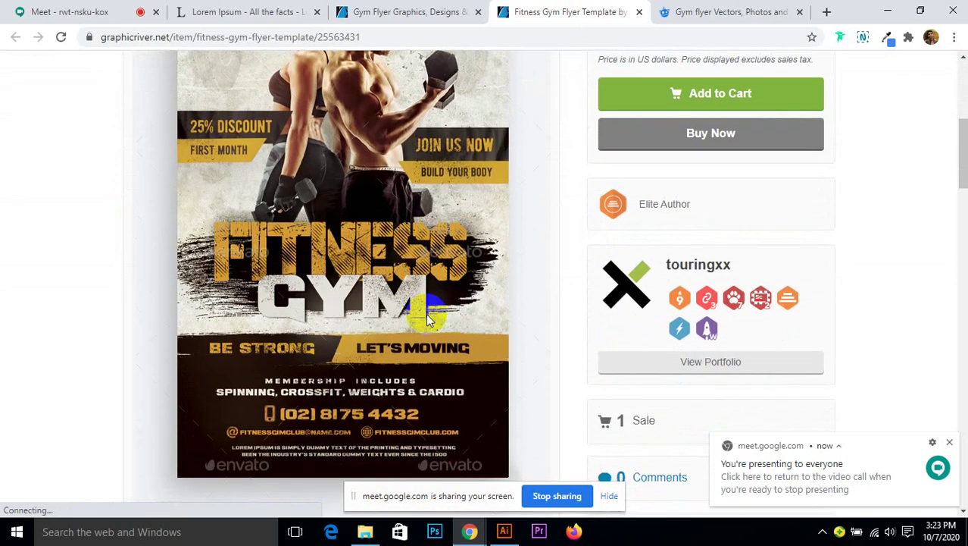
scroll(427, 318, "up", 1)
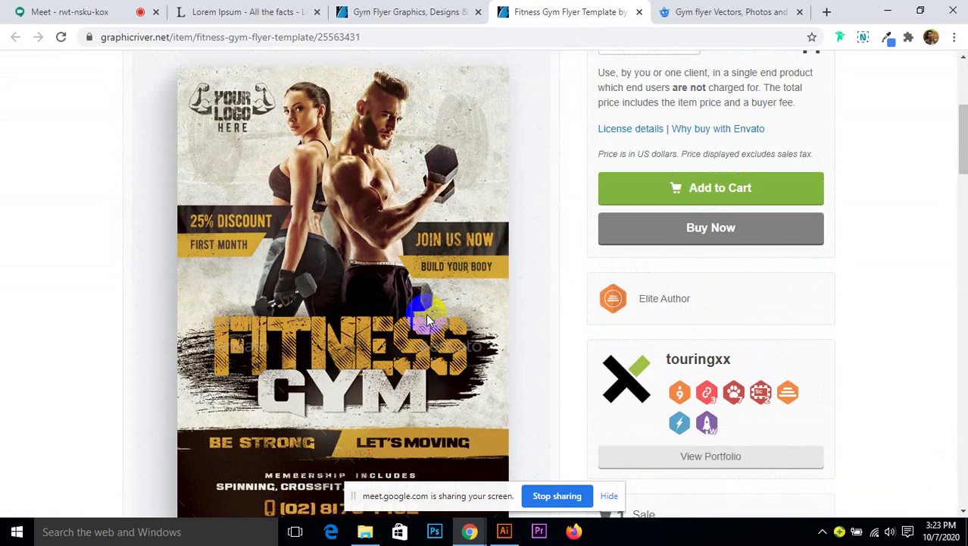
scroll(764, 379, "down", 4)
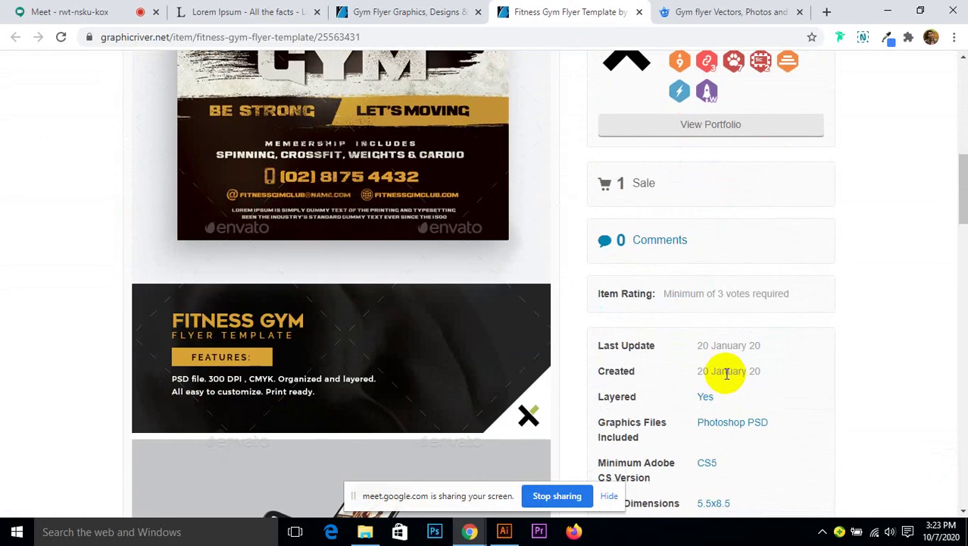
scroll(599, 351, "up", 4)
scroll(637, 351, "up", 1)
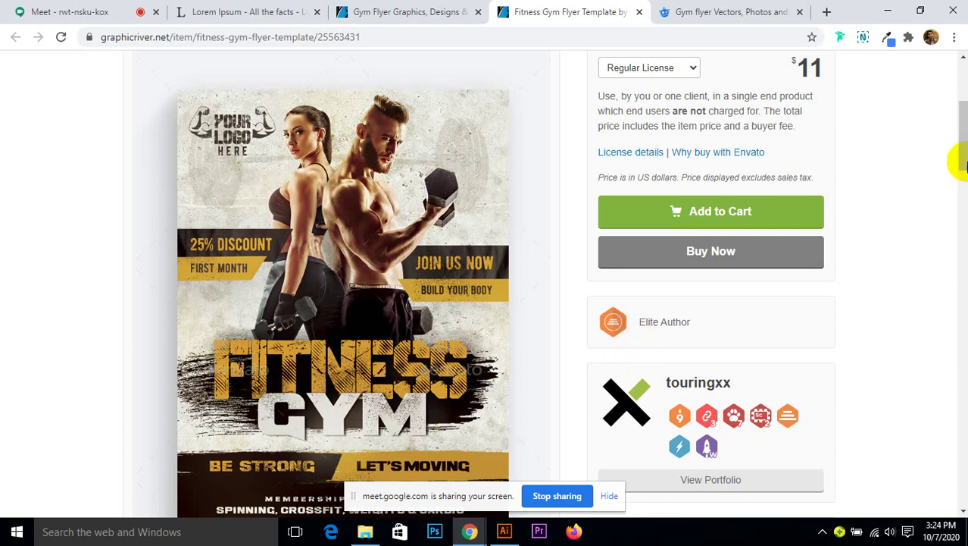
- Open the Gimme Danger, Ash and Benier links from the template's fonts information in new tabs and show the Gimme Danger page
left_click_drag(953, 142, 960, 412)
right_click(195, 161)
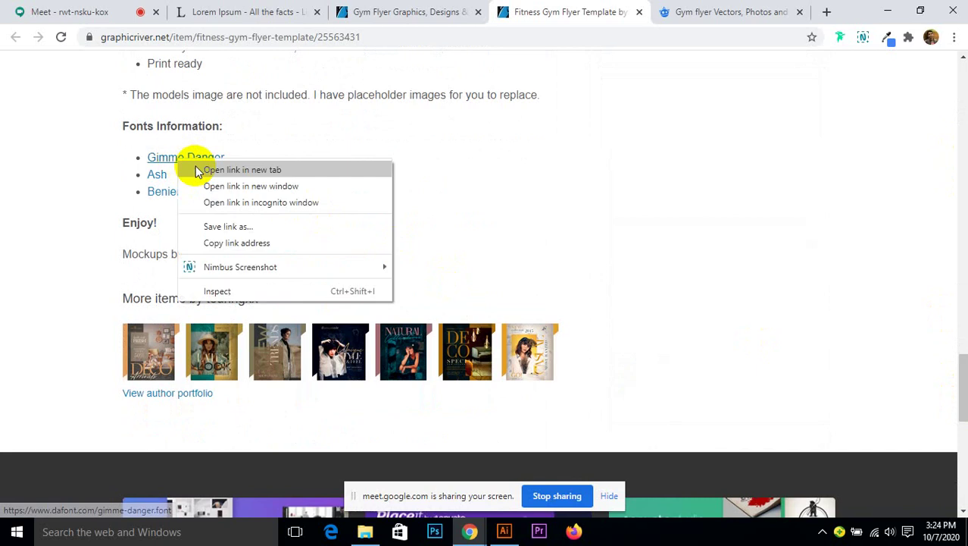
left_click(220, 168)
right_click(163, 177)
left_click(194, 184)
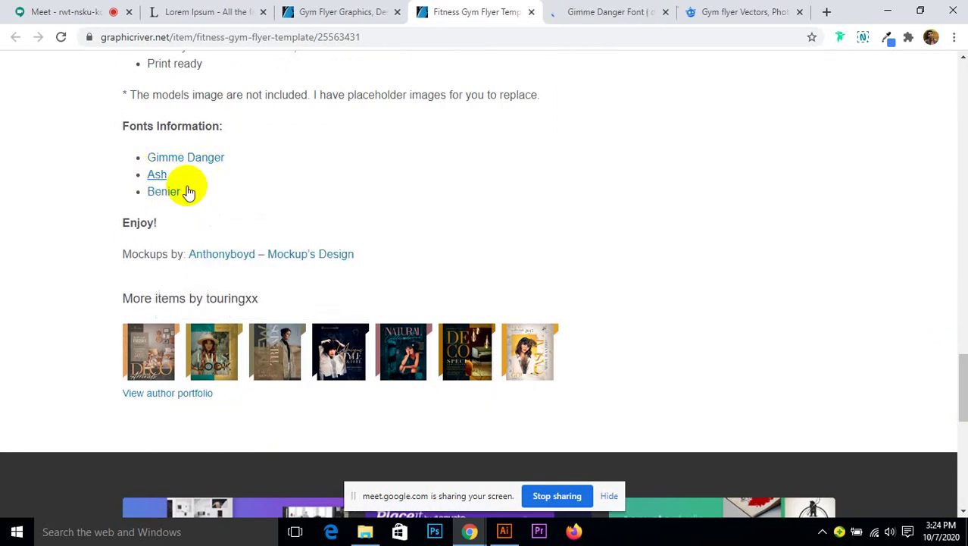
right_click(151, 192)
left_click(215, 197)
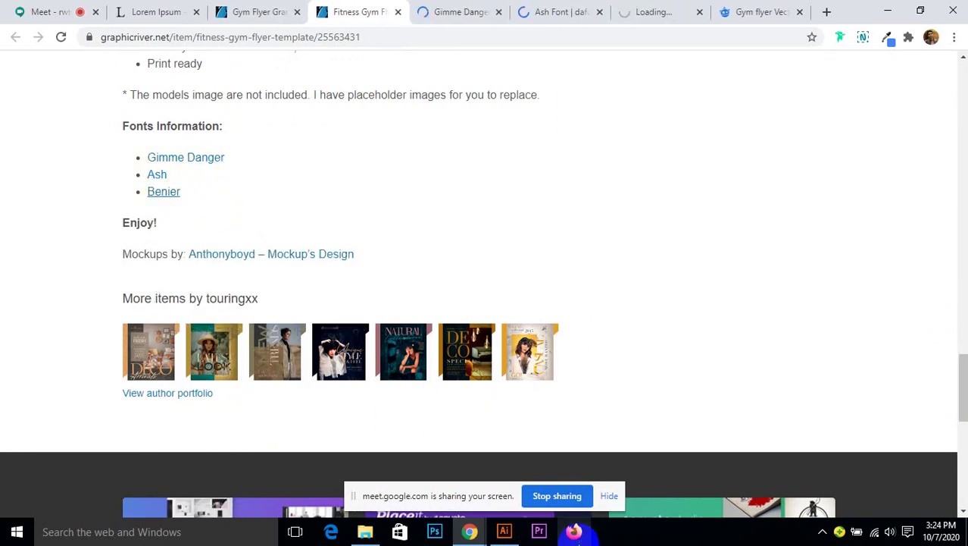
left_click(479, 11)
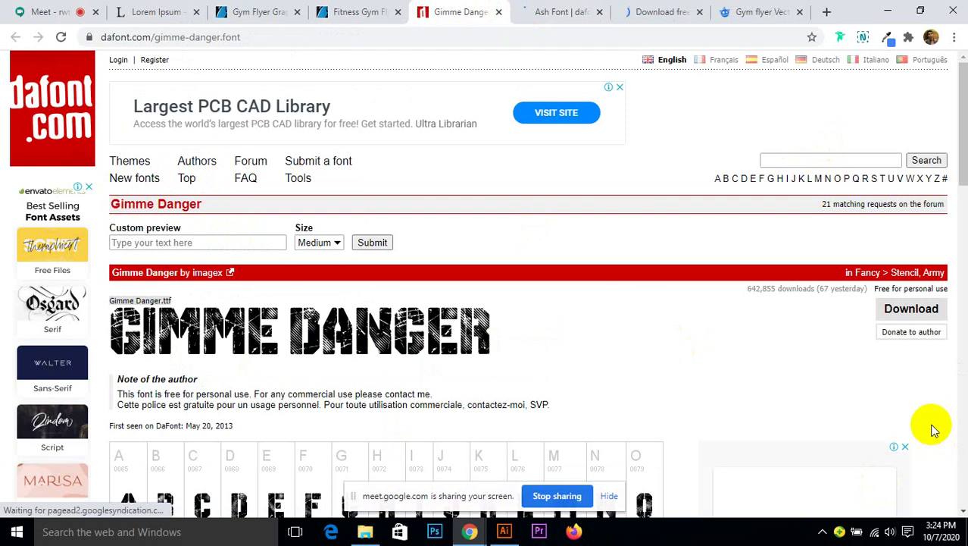
- Download the Gimme Danger and Ash fonts from their dafont.com pages
left_click(905, 321)
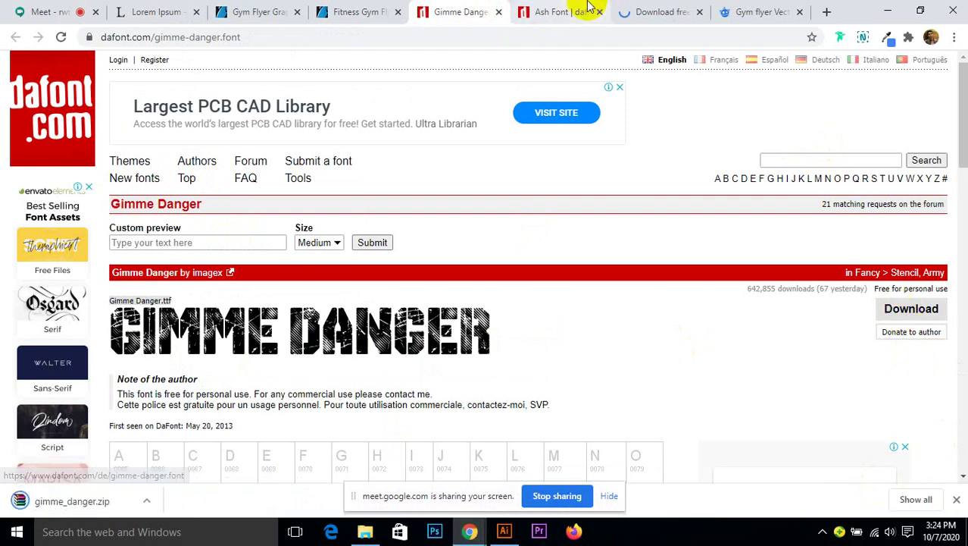
left_click(568, 12)
left_click(911, 310)
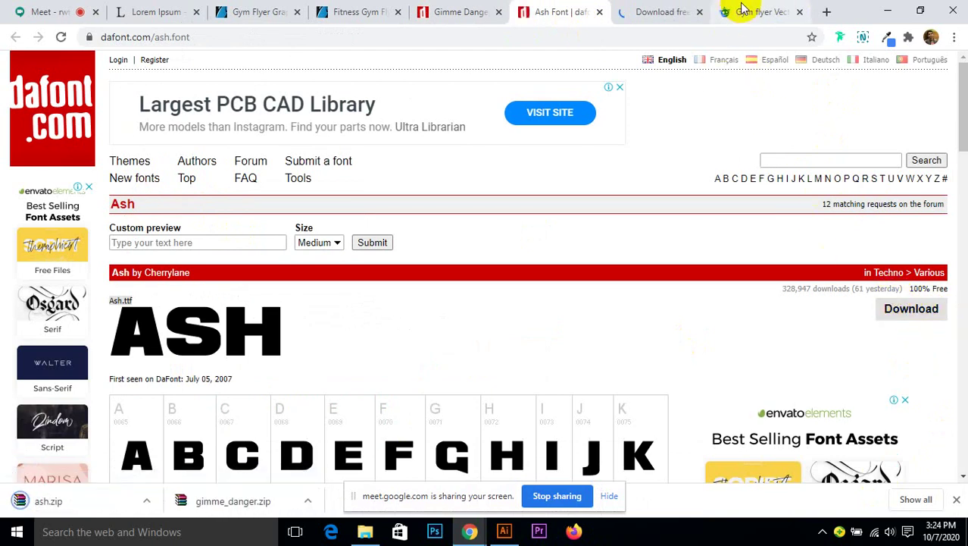
- Download the Bernier Regular font from its dafontfree.net page
left_click(457, 11)
left_click(641, 10)
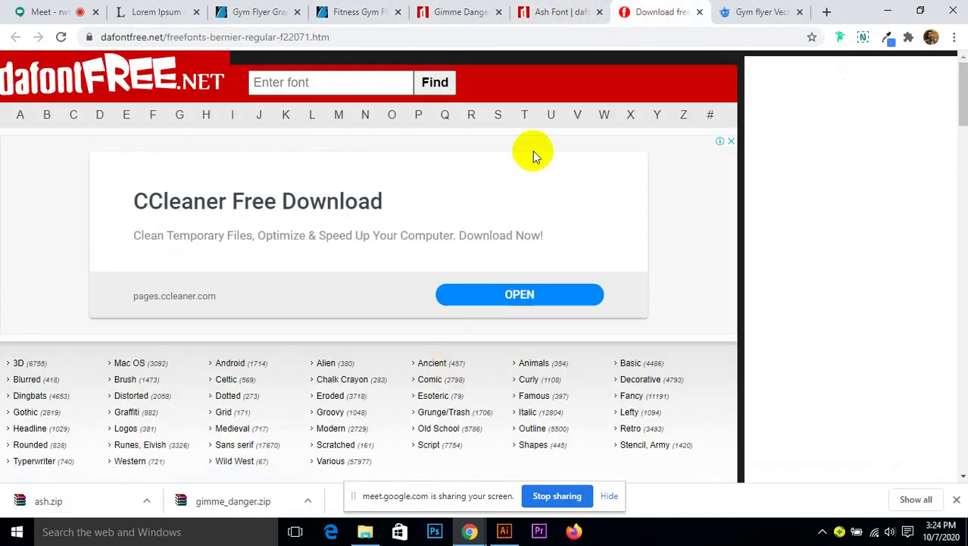
scroll(450, 205, "down", 2)
scroll(447, 208, "up", 2)
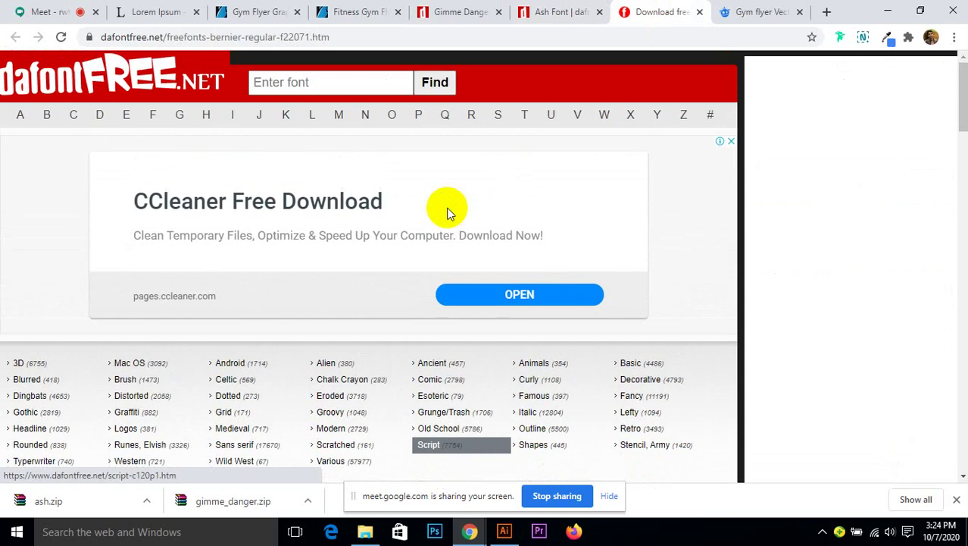
scroll(447, 212, "down", 4)
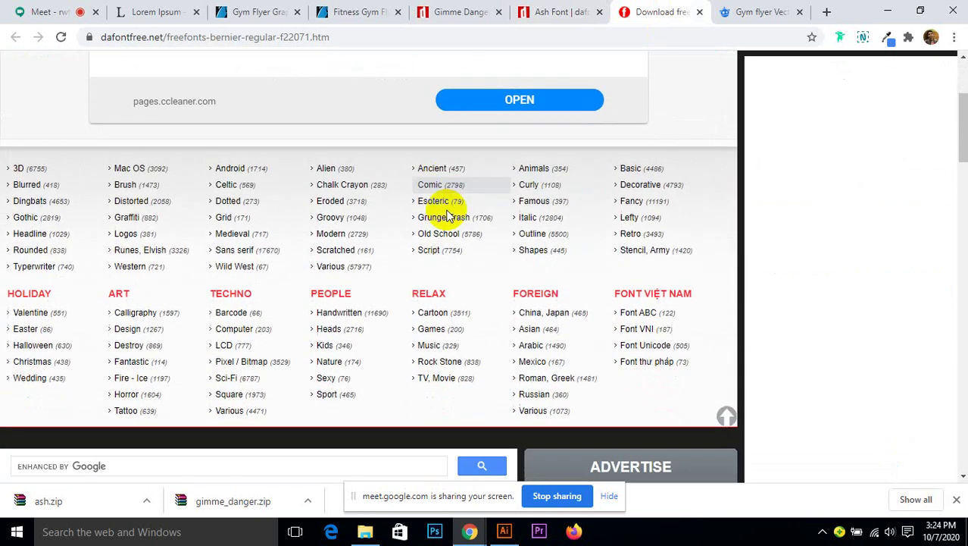
scroll(448, 213, "down", 2)
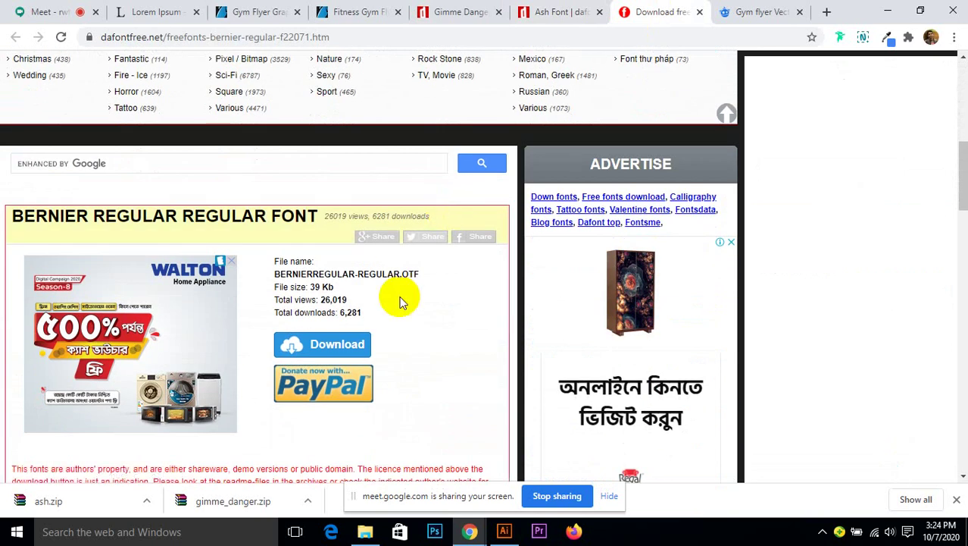
left_click(324, 350)
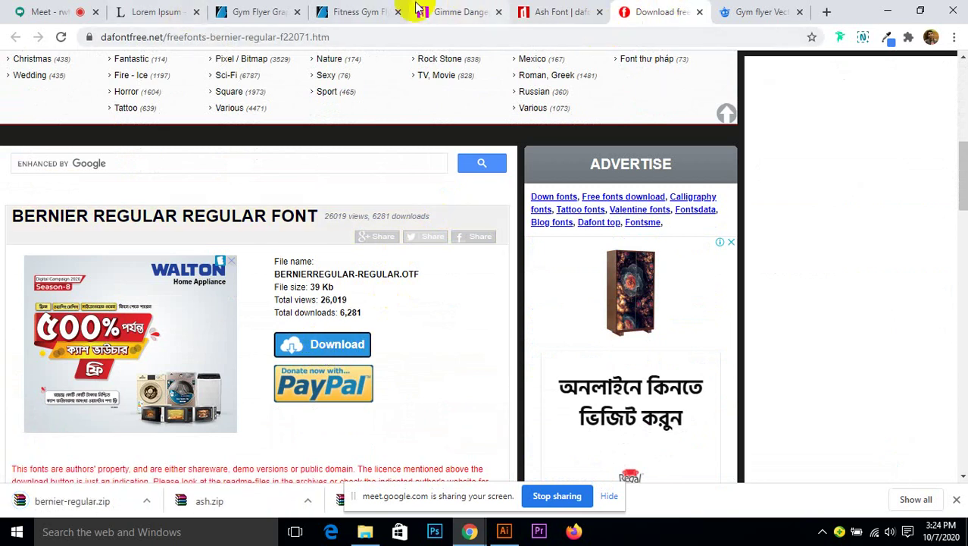
- Return to the Fitness Gym flyer template page and examine the large flyer preview
left_click(354, 9)
scroll(963, 340, "up", 4)
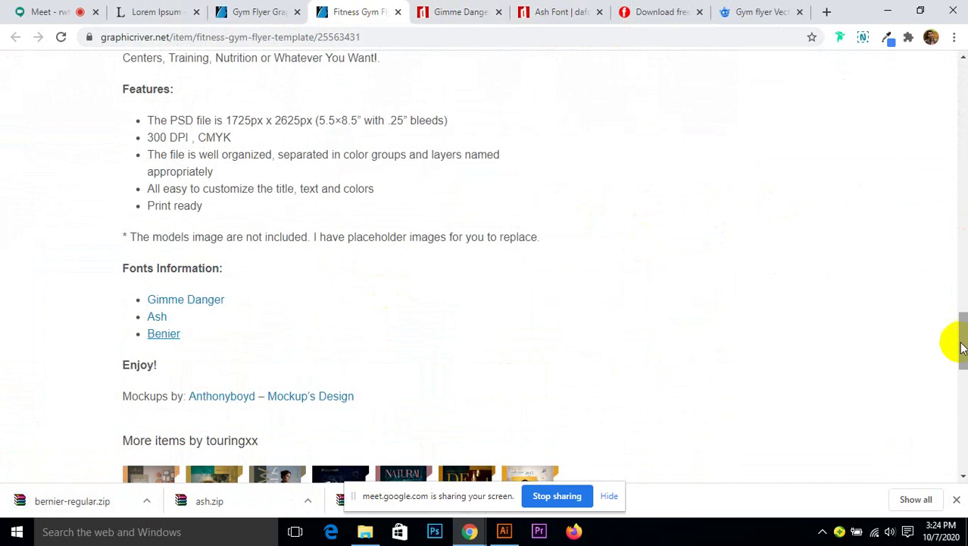
left_click_drag(962, 340, 944, 135)
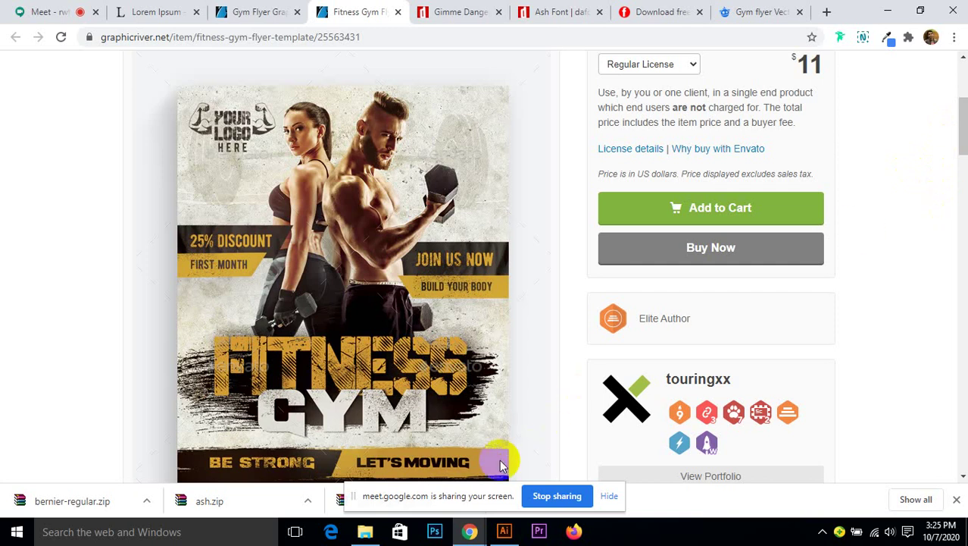
- Switch to Illustrator and apply the Chalk & Charcoal sketch effect to the white rectangle covering the blank artboard
left_click(503, 531)
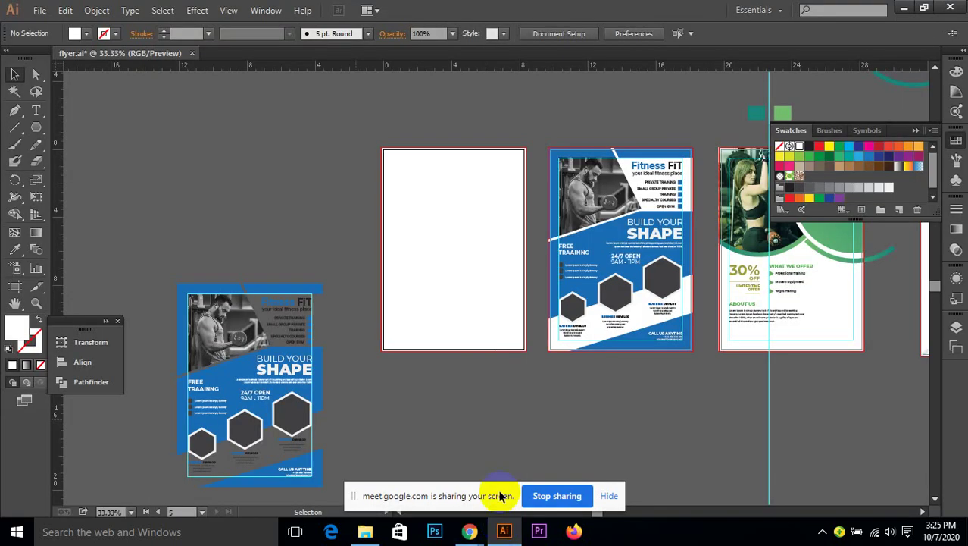
left_click(400, 162)
left_click(354, 174)
left_click(413, 190)
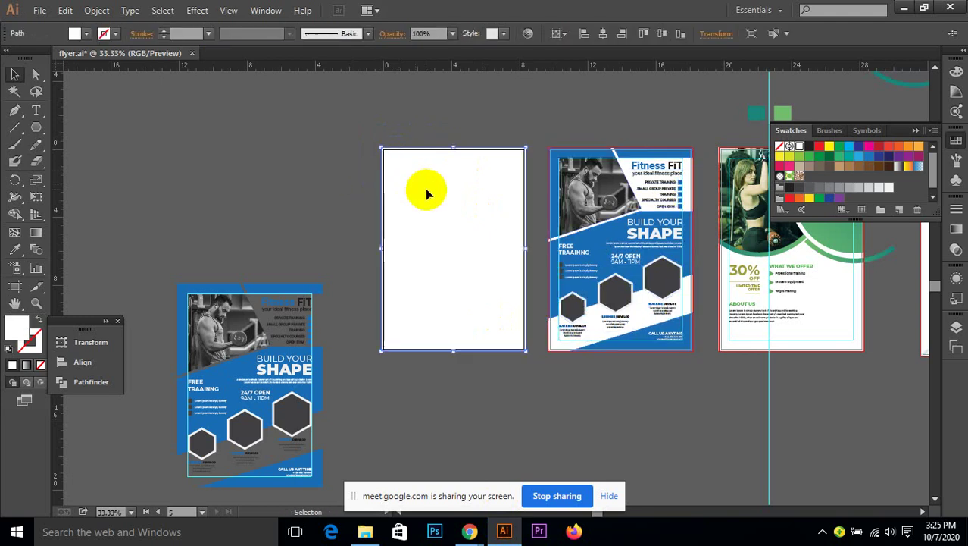
left_click(264, 9)
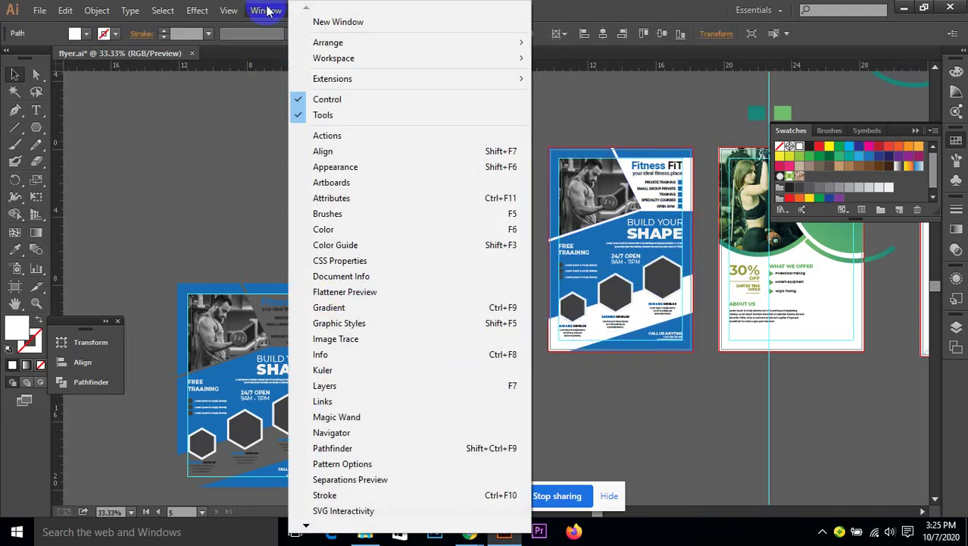
mouse_move(211, 18)
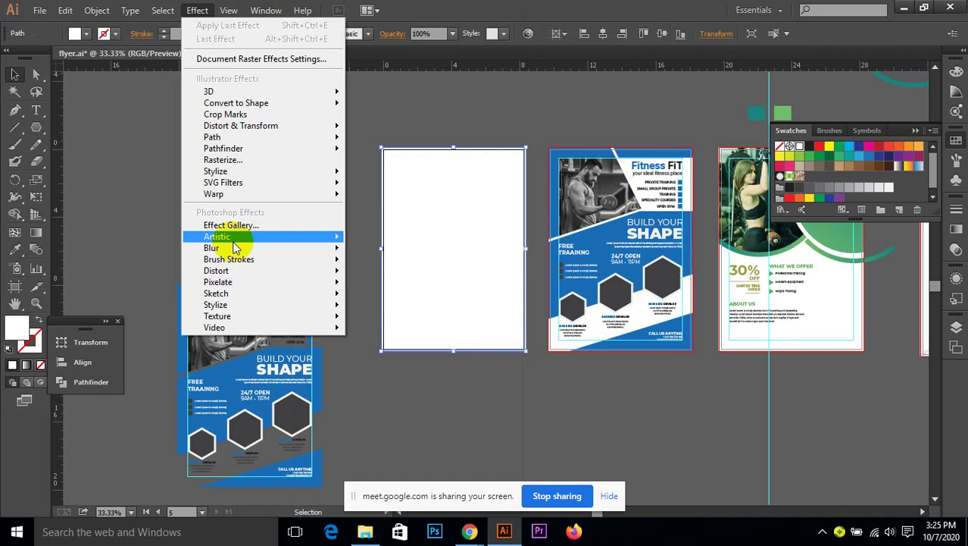
mouse_move(295, 263)
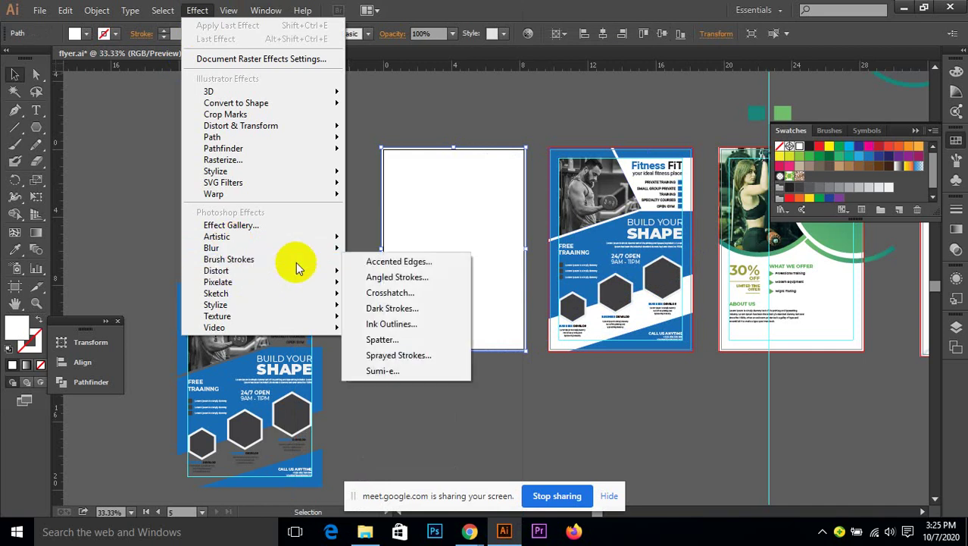
mouse_move(314, 298)
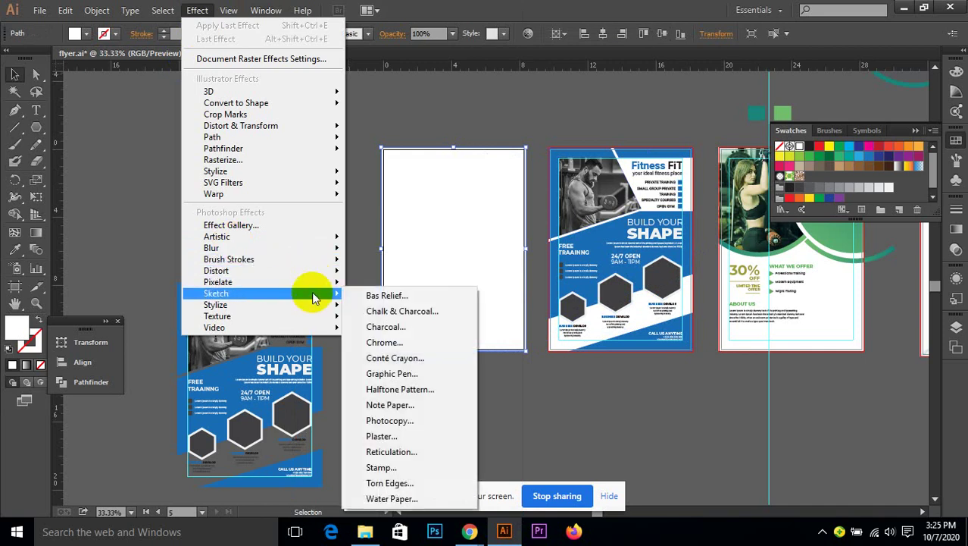
left_click(360, 293)
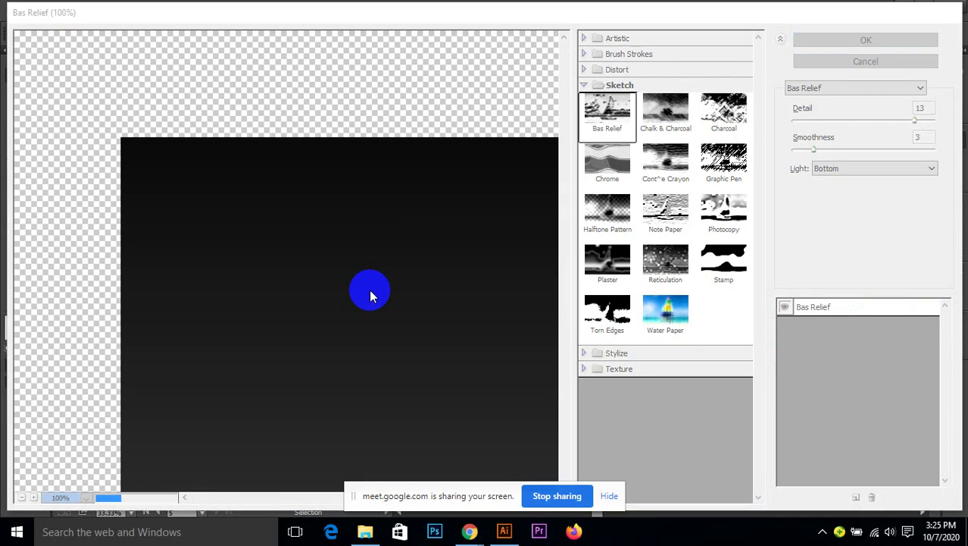
left_click(663, 116)
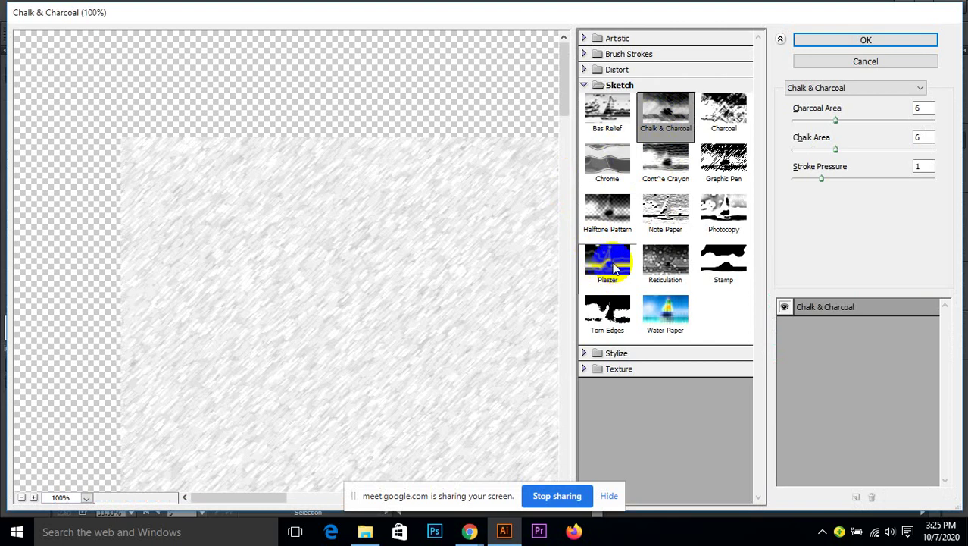
left_click(831, 38)
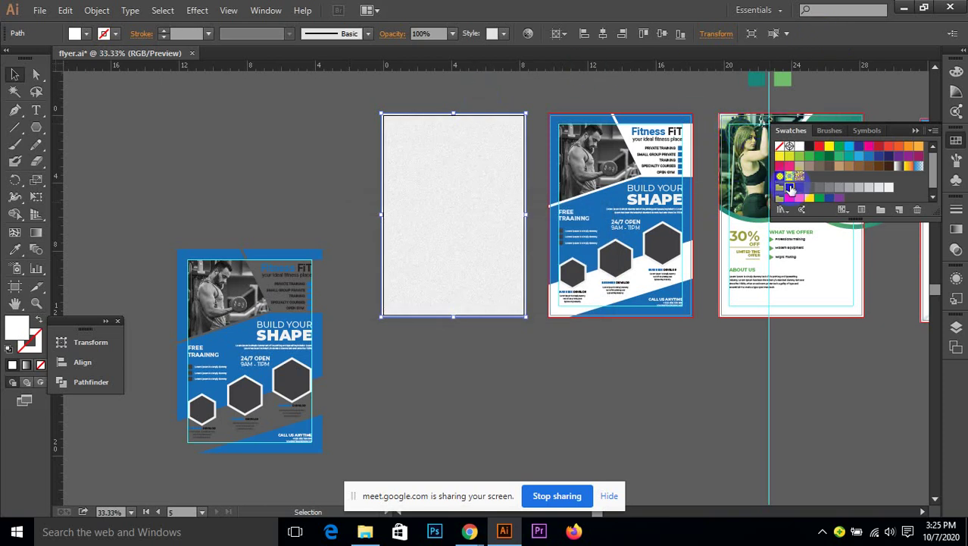
- Fill the textured rectangle with the darkest swatch of the gray color group and deselect it
left_click(790, 188)
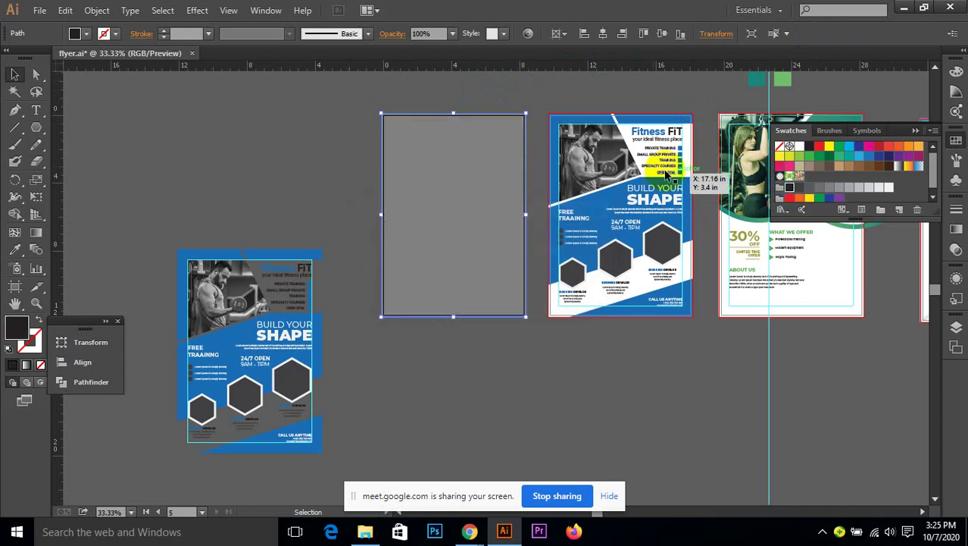
left_click(336, 140)
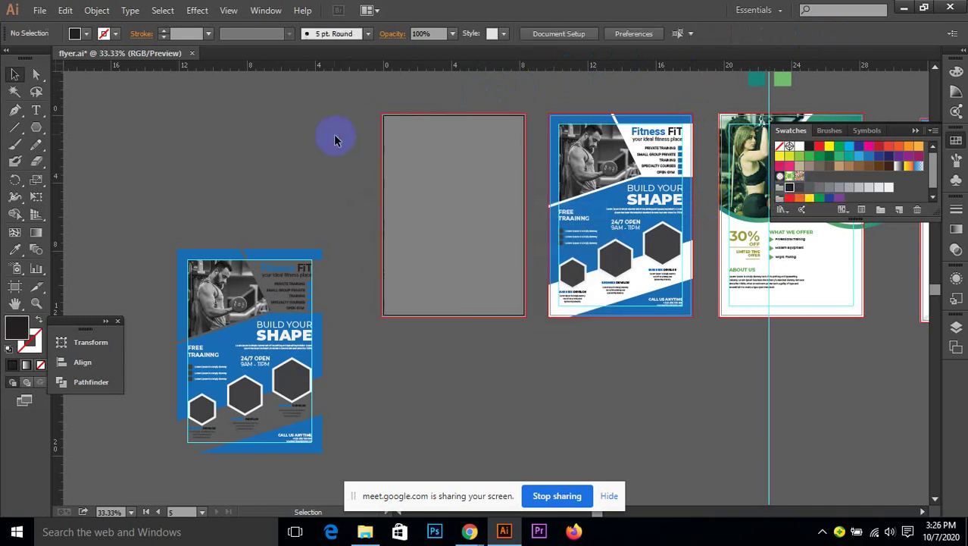
scroll(439, 105, "up", 3)
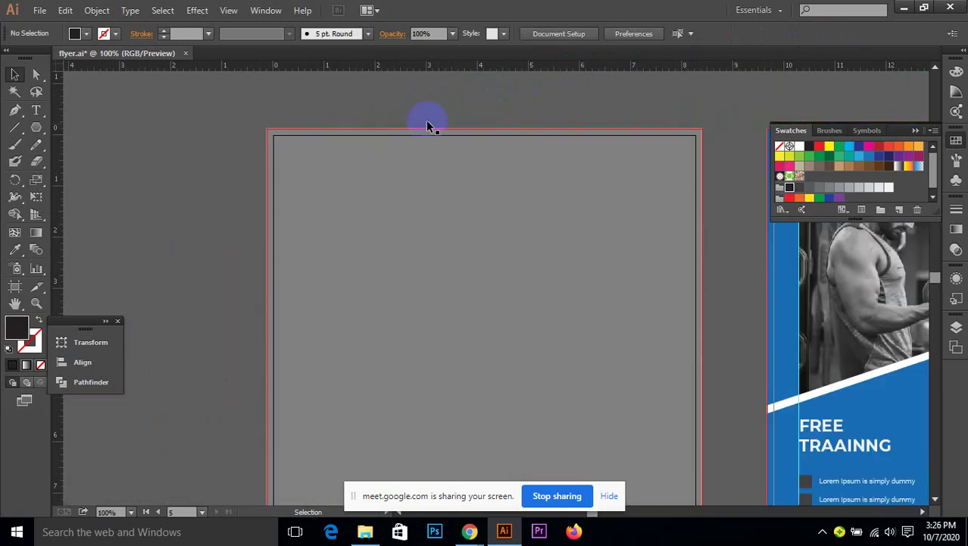
scroll(440, 342, "down", 4)
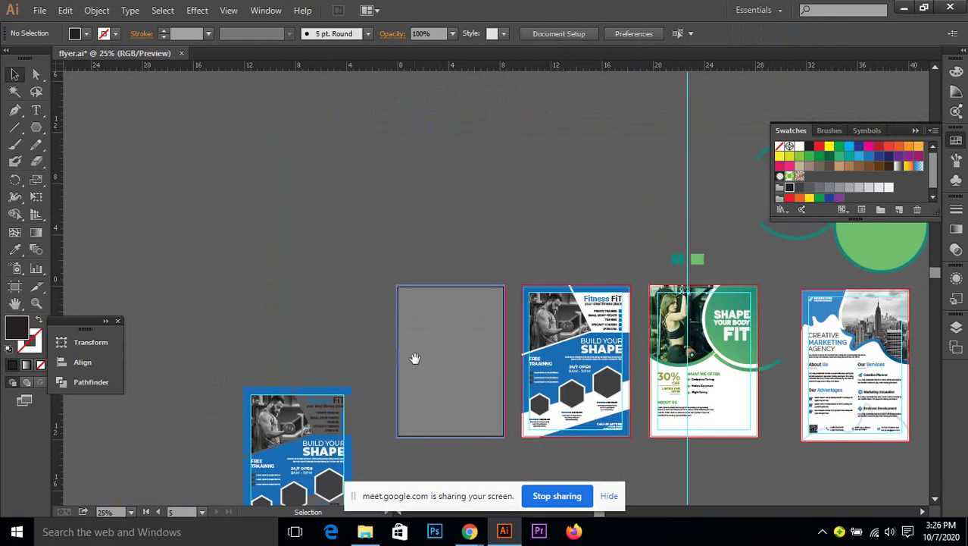
left_click_drag(413, 360, 424, 236)
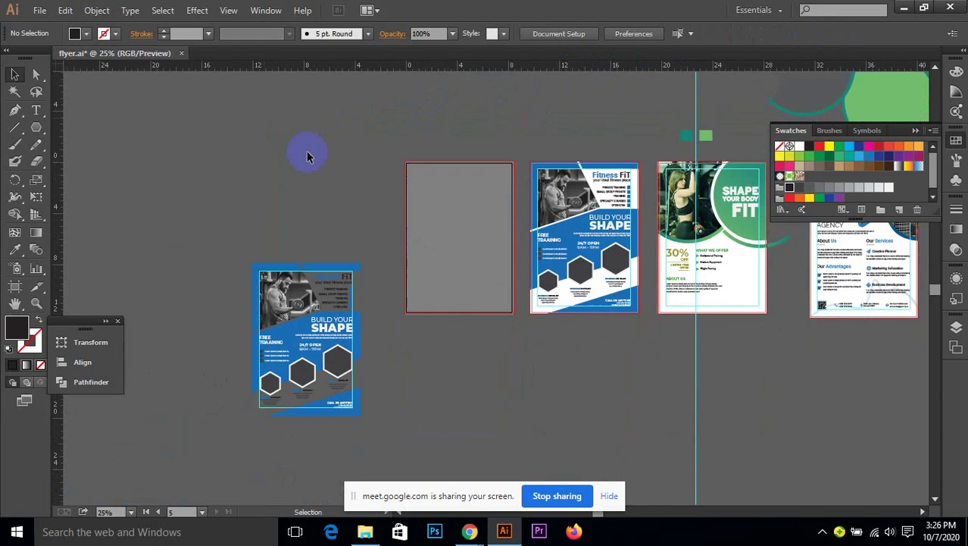
- Switch to Chrome and copy the Fitness Gym flyer preview image from the template page
left_click(470, 531)
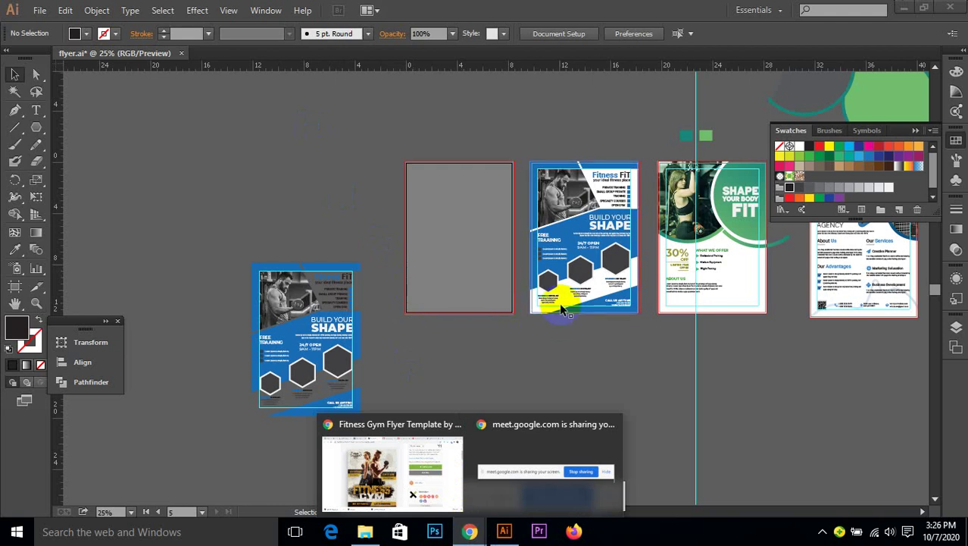
left_click(375, 440)
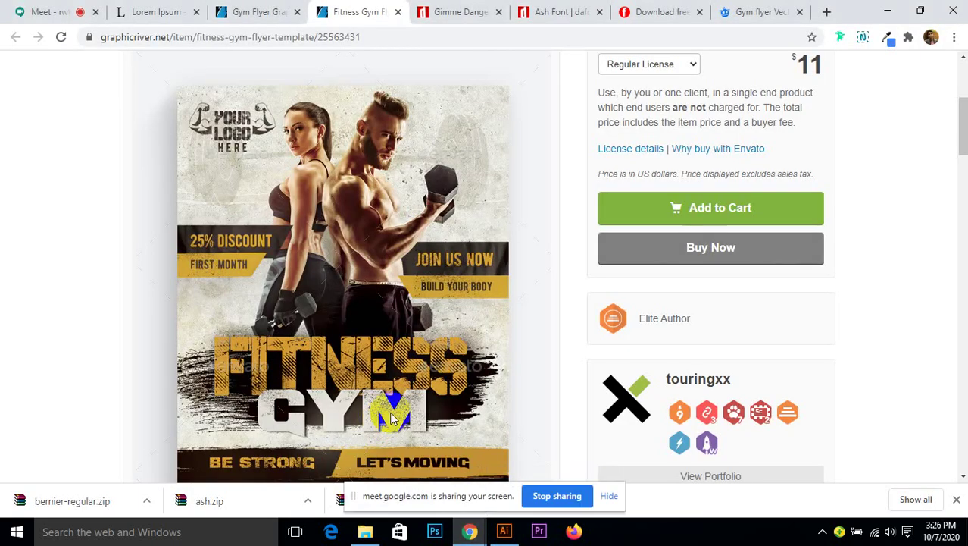
right_click(270, 162)
left_click(310, 213)
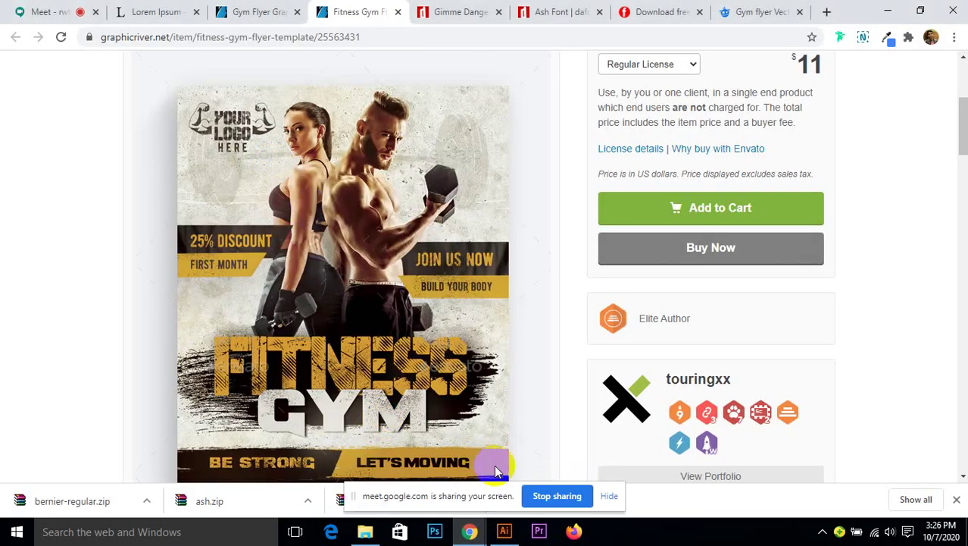
- Paste the copied flyer image into the Illustrator document and place it beside the gray artboard as a reference
left_click(504, 531)
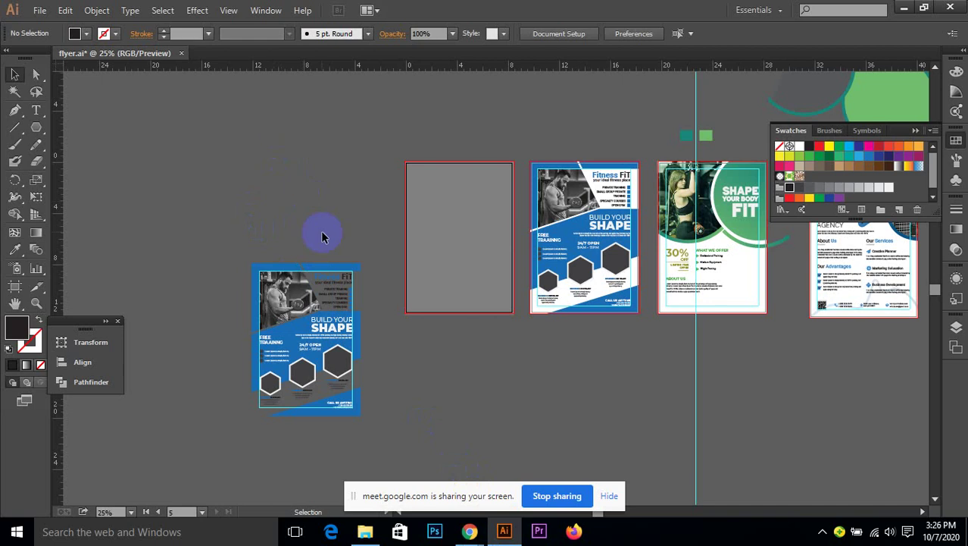
key("ctrl+v")
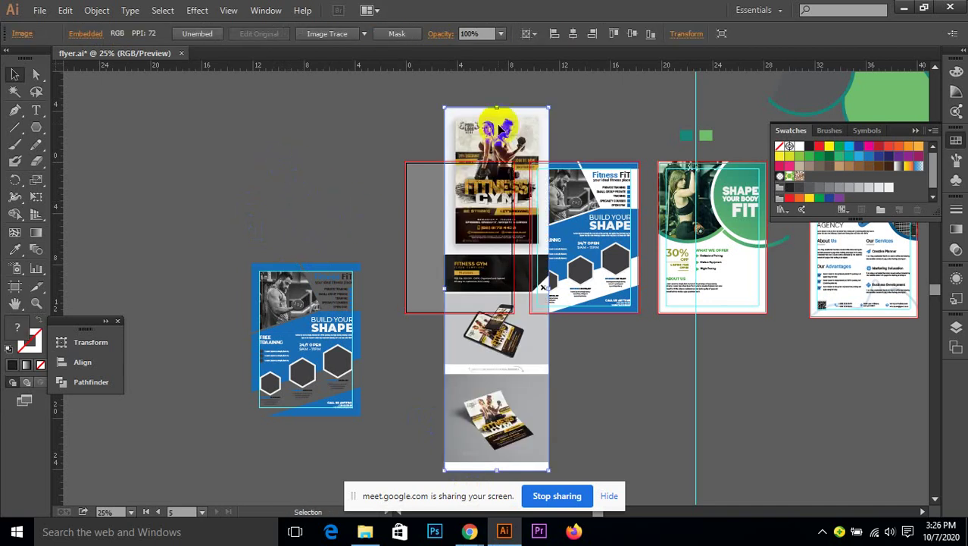
left_click_drag(493, 125, 327, 135)
scroll(351, 157, "up", 1)
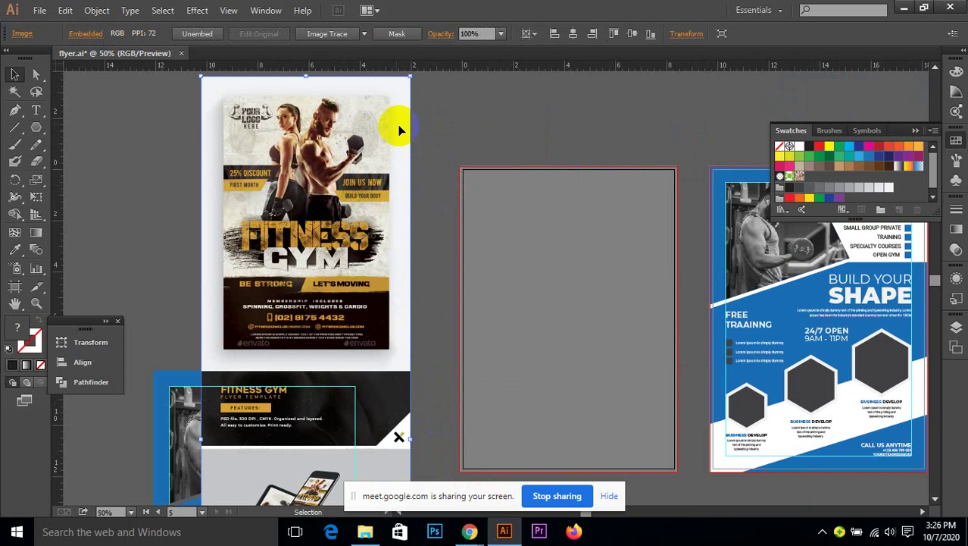
scroll(393, 123, "up", 1)
scroll(393, 124, "down", 1)
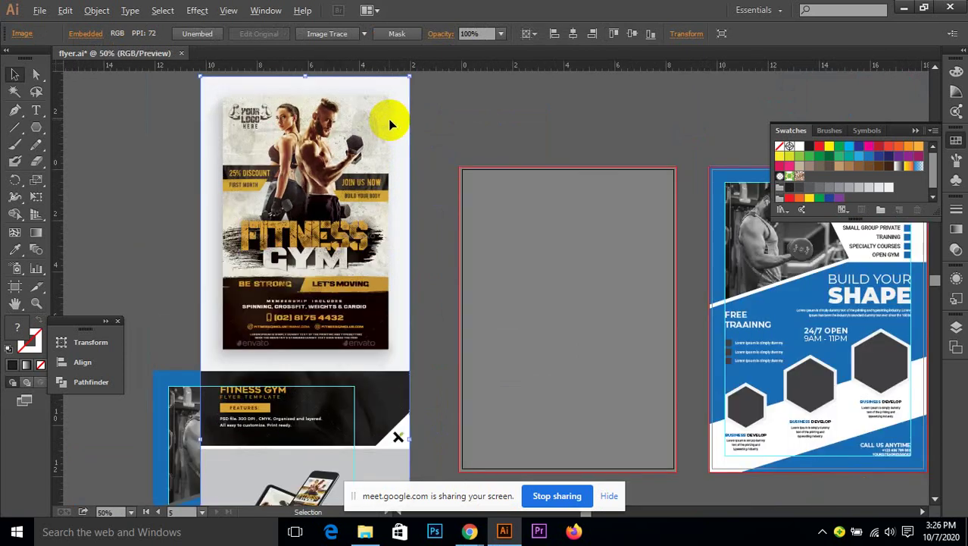
left_click(513, 196)
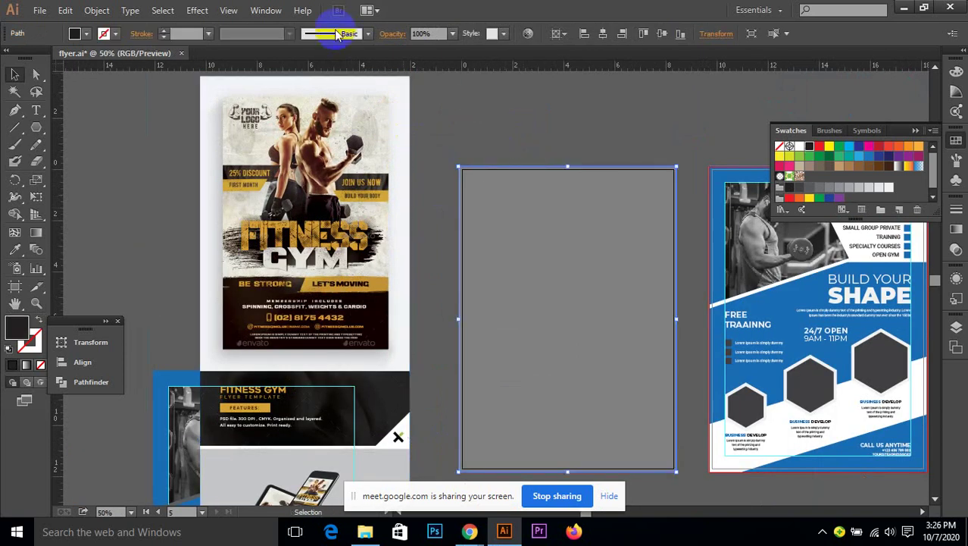
left_click(195, 10)
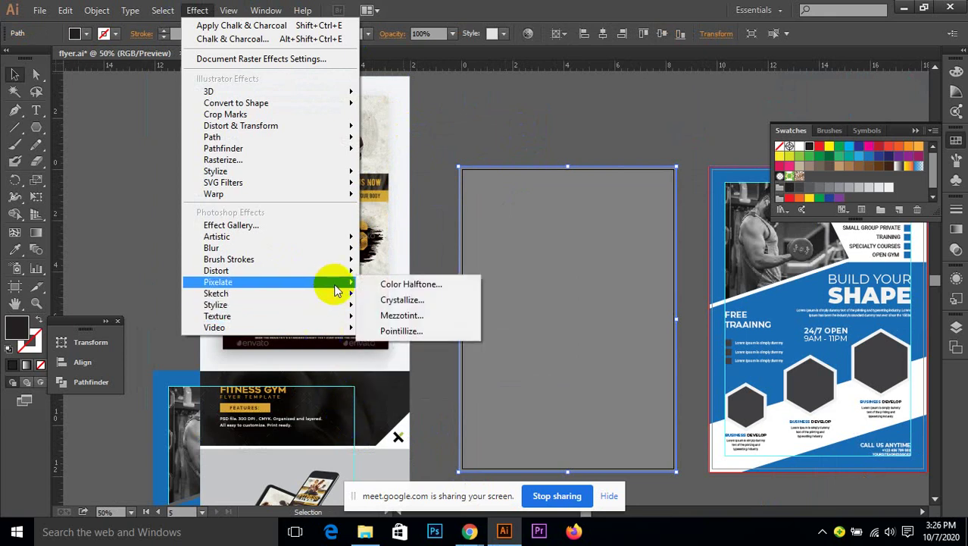
mouse_move(345, 307)
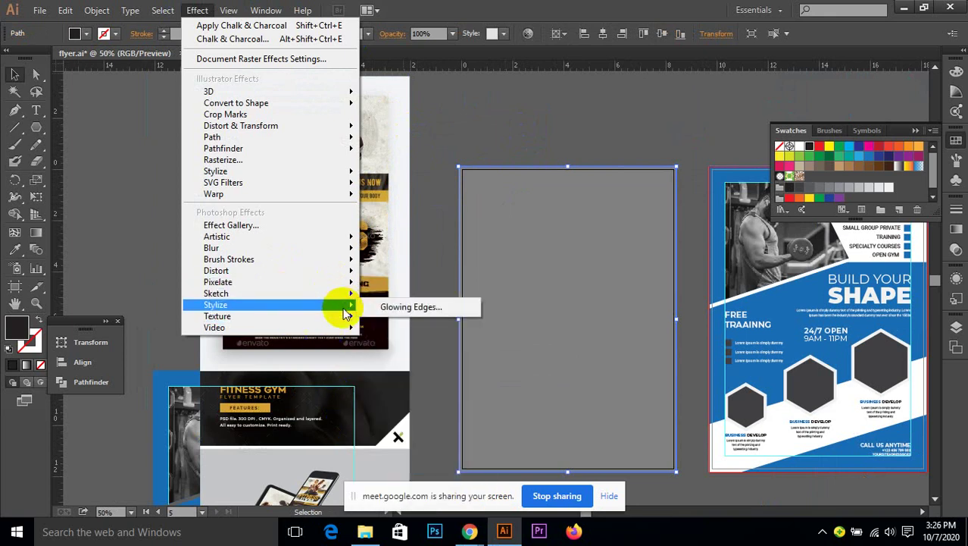
left_click(394, 306)
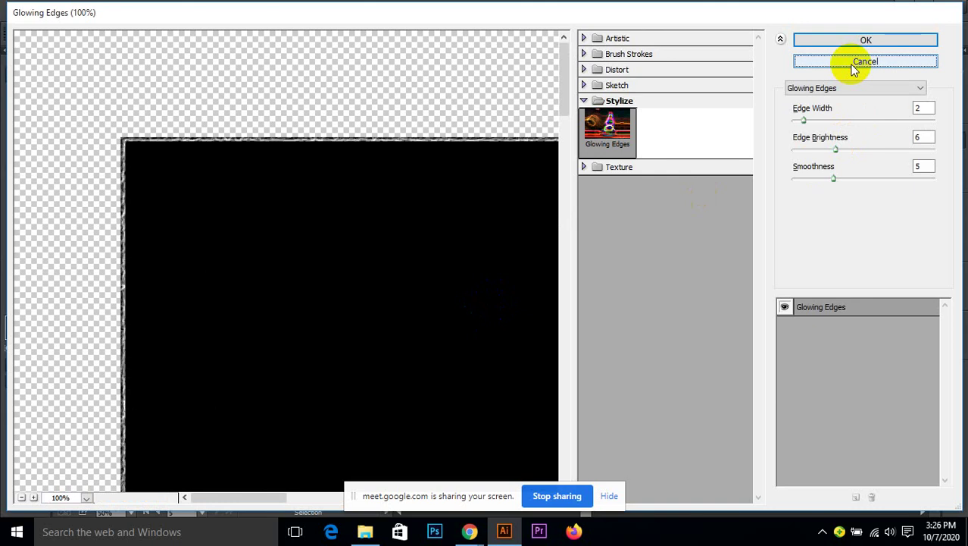
left_click(585, 70)
left_click(606, 92)
left_click(664, 91)
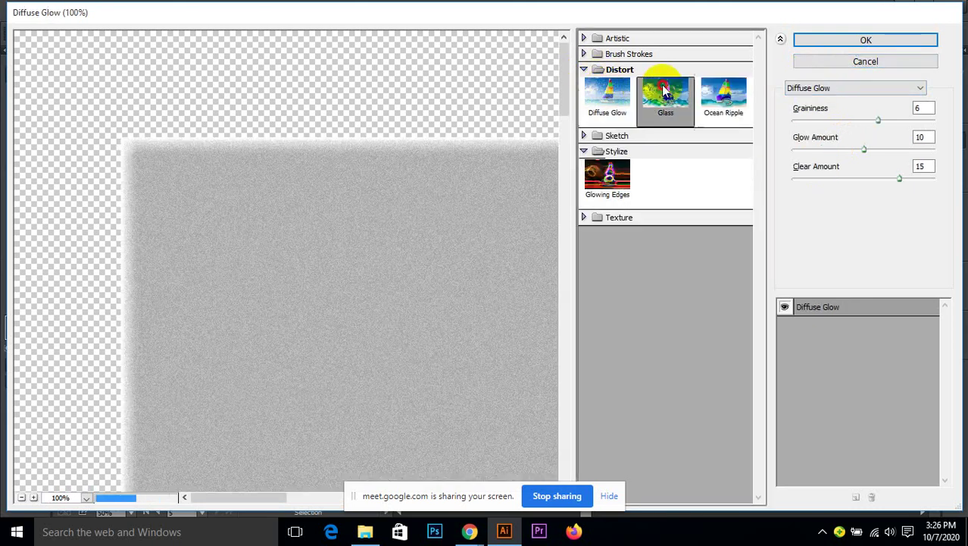
left_click(864, 60)
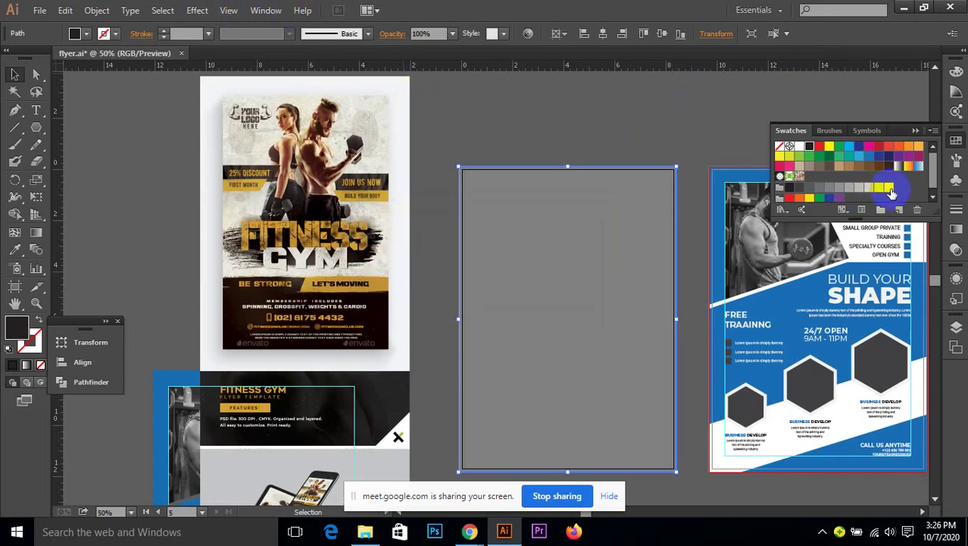
- Fill the textured rectangle with the lightest swatch of the gray color group
left_click(817, 191)
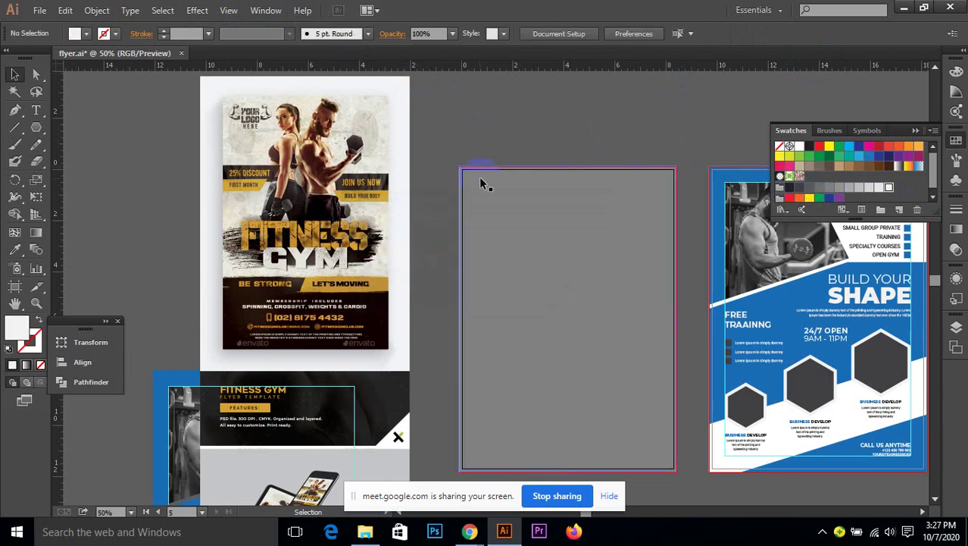
left_click_drag(485, 184, 542, 185)
key("a")
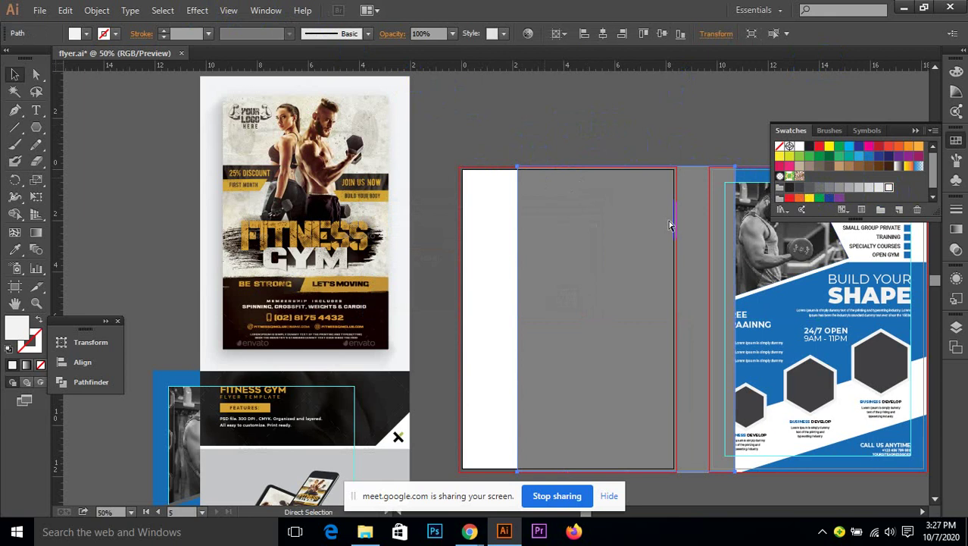
key("ctrl+z")
key("v")
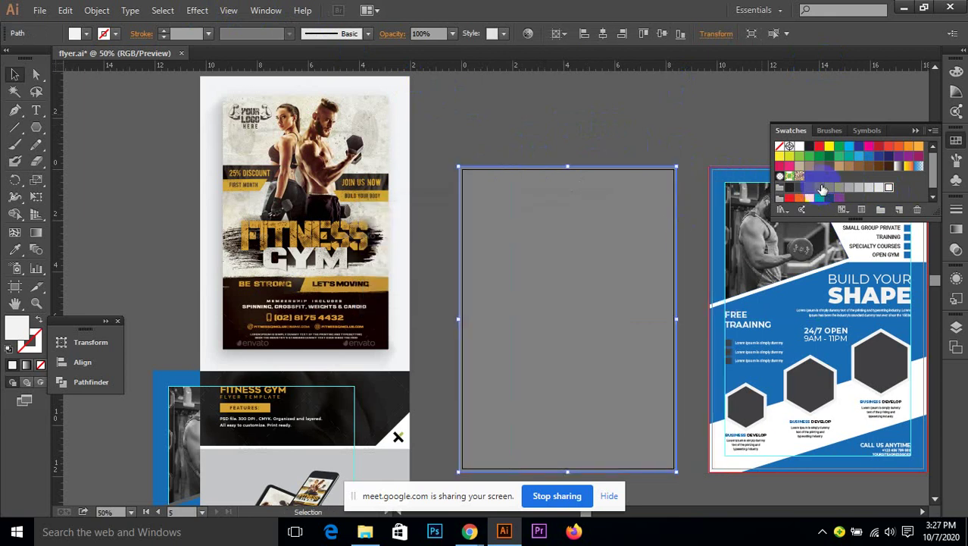
- Reapply the lightest gray swatch to the textured rectangle and deselect it
left_click(496, 143)
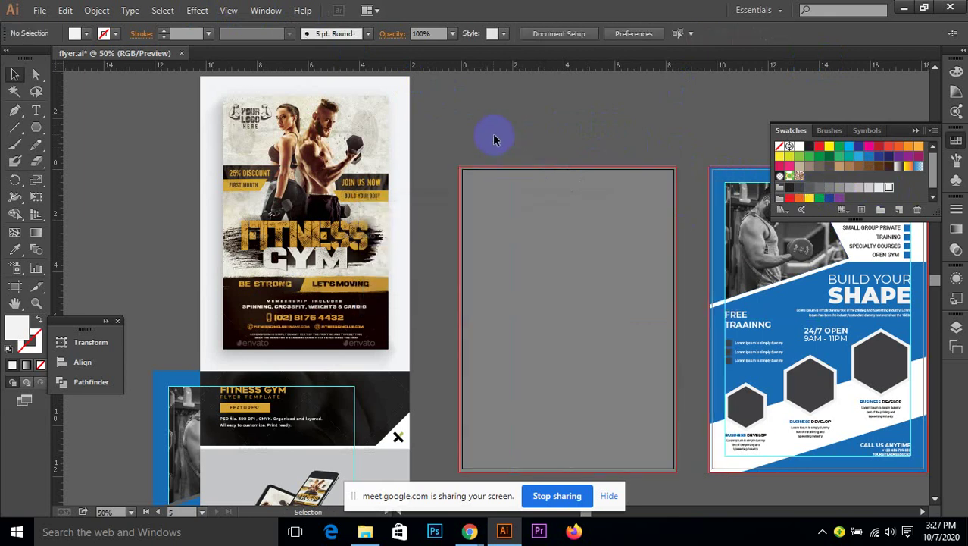
left_click(490, 186)
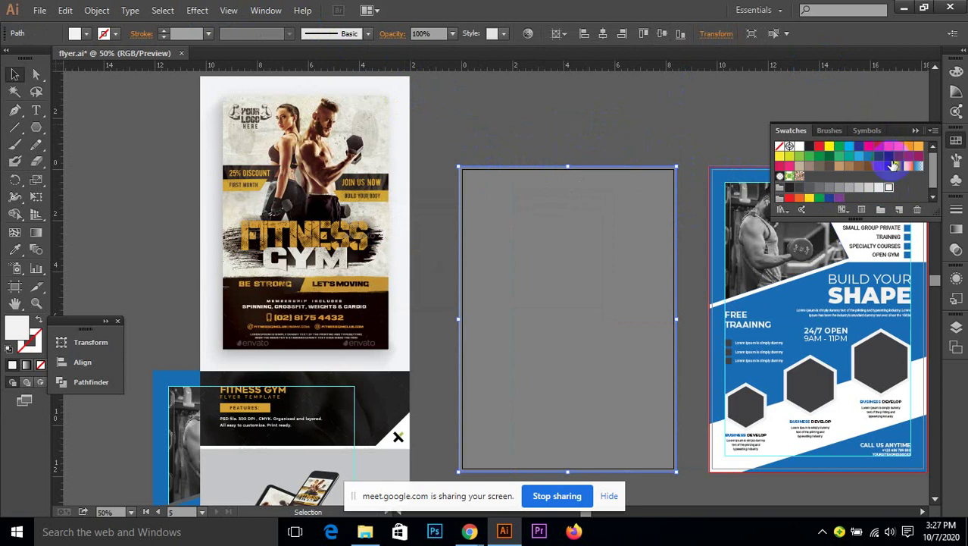
left_click(887, 189)
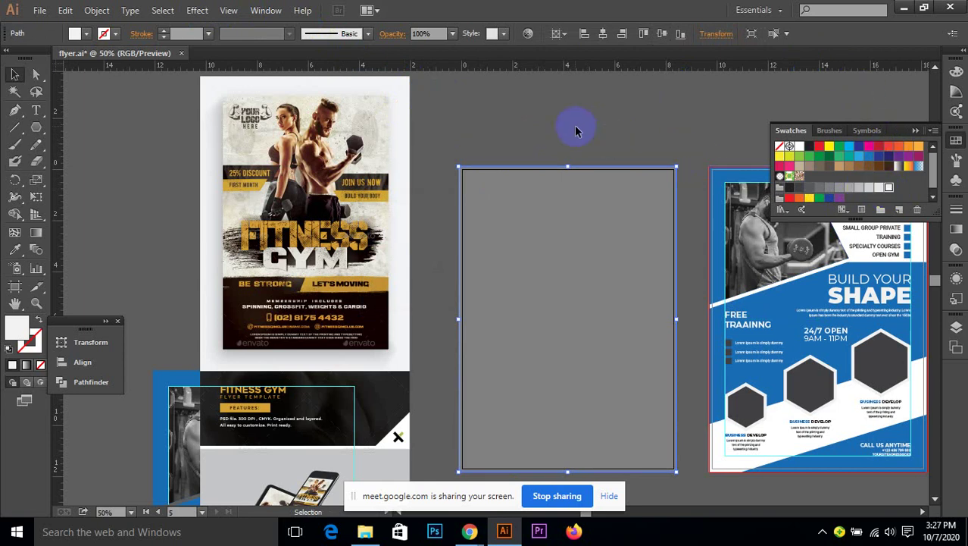
left_click(576, 130)
- Preview the Artistic effects Dry Brush, Film Grain, Rough Pastels, Underpainting, Sponge and Watercolor on the textured rectangle
left_click(518, 191)
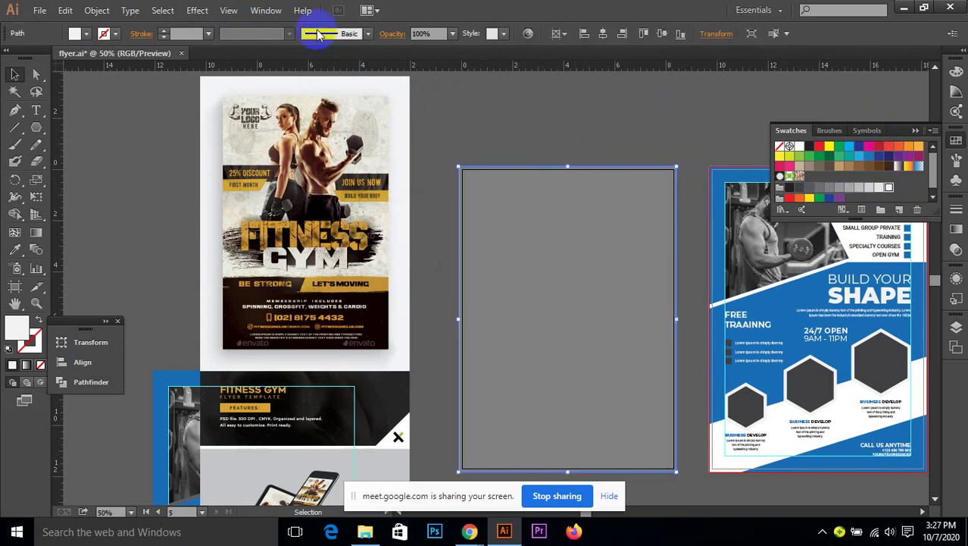
left_click(197, 10)
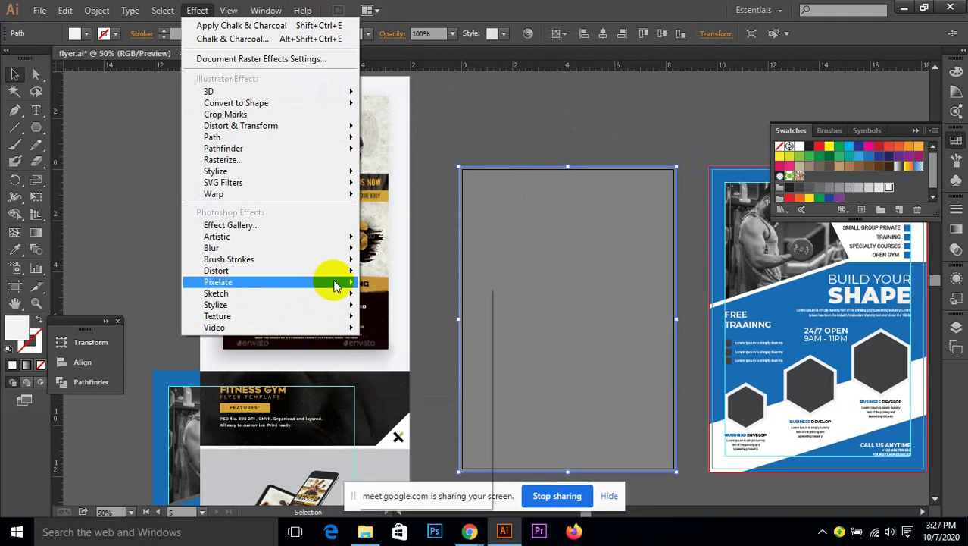
mouse_move(336, 251)
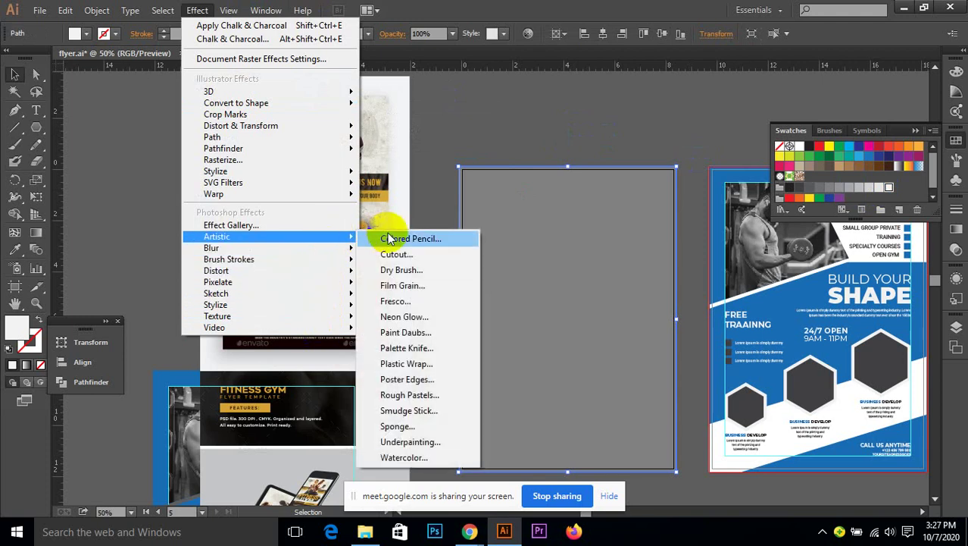
left_click(402, 270)
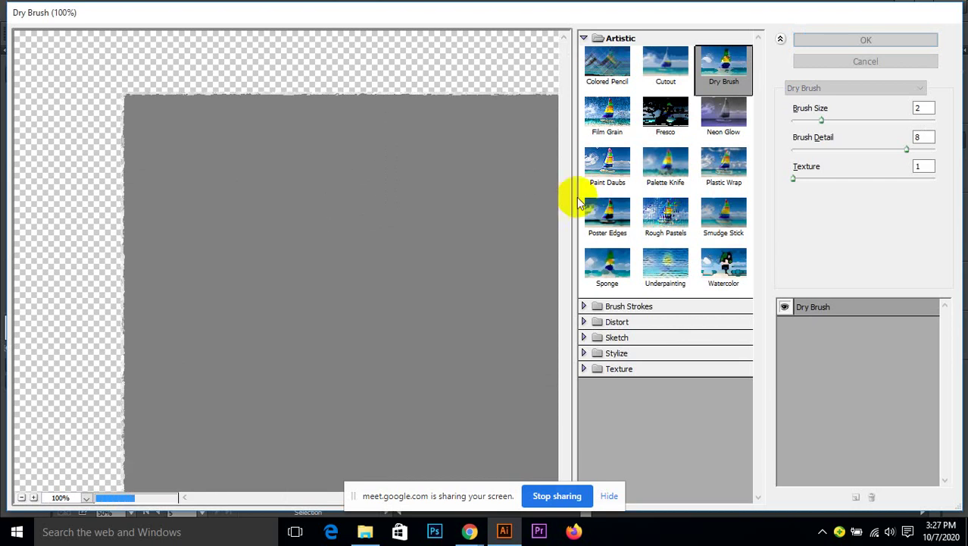
left_click(613, 121)
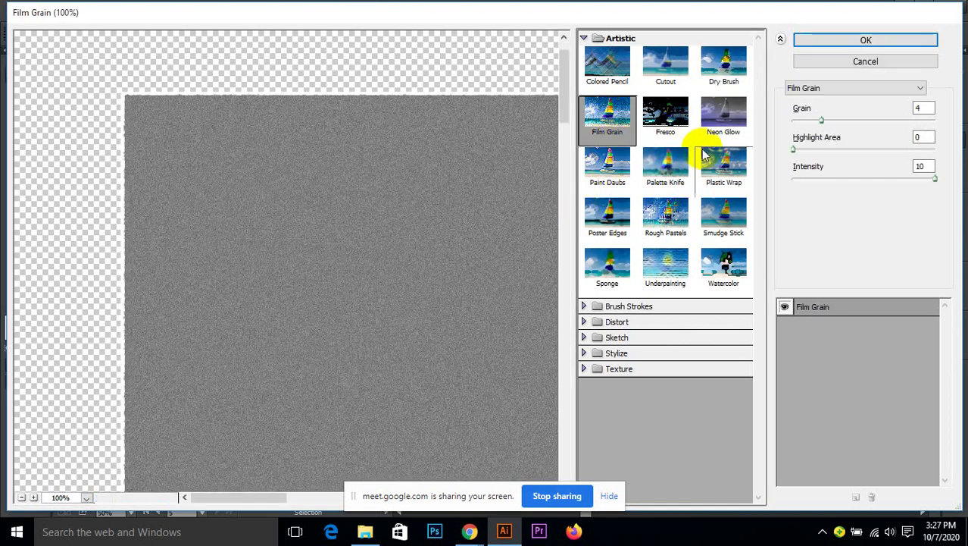
left_click(677, 218)
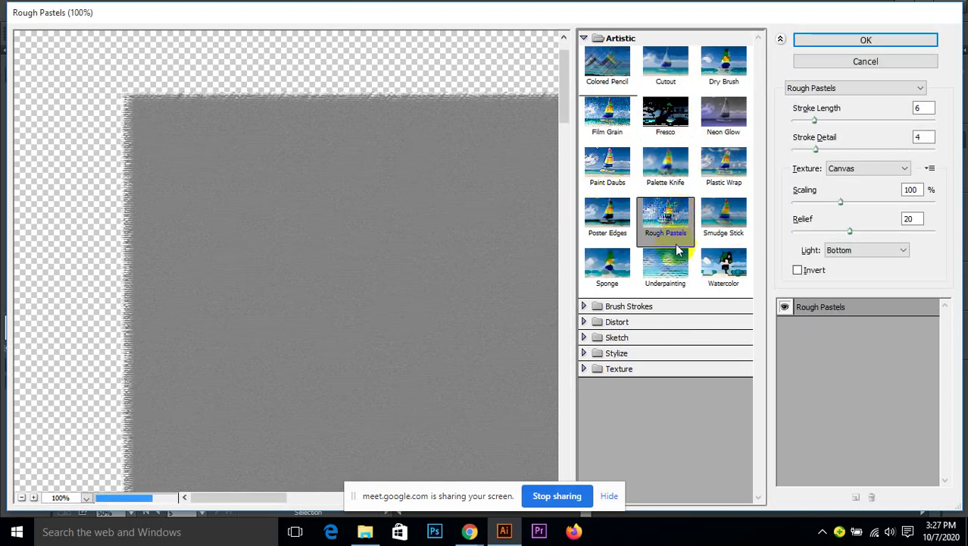
left_click(677, 269)
left_click(615, 269)
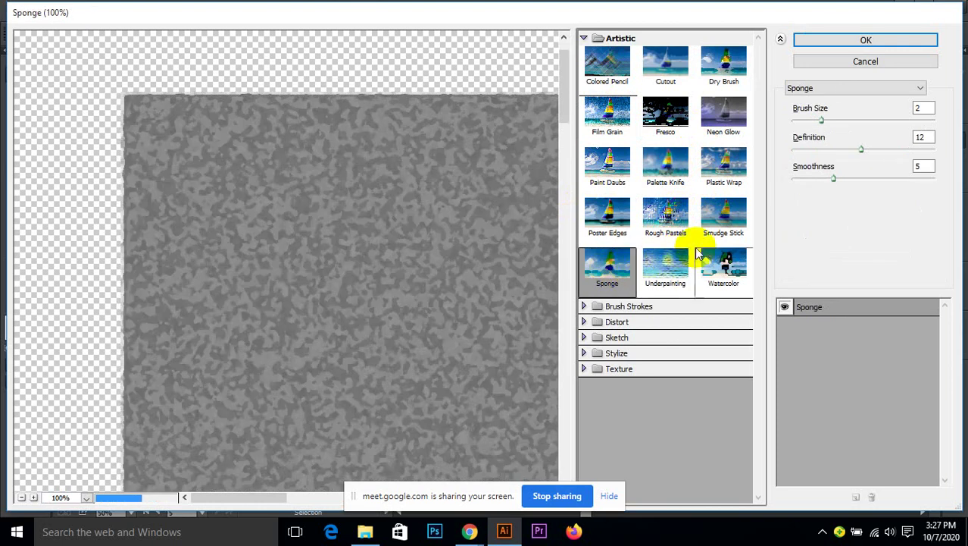
left_click(716, 263)
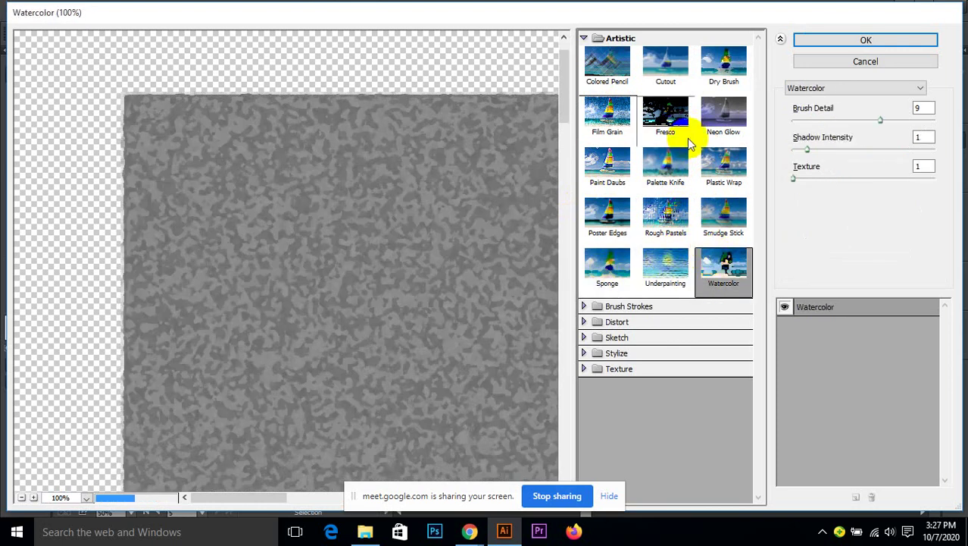
- Preview the Distort effects Diffuse Glow, Glass and Ocean Ripple on the rectangle
left_click(585, 322)
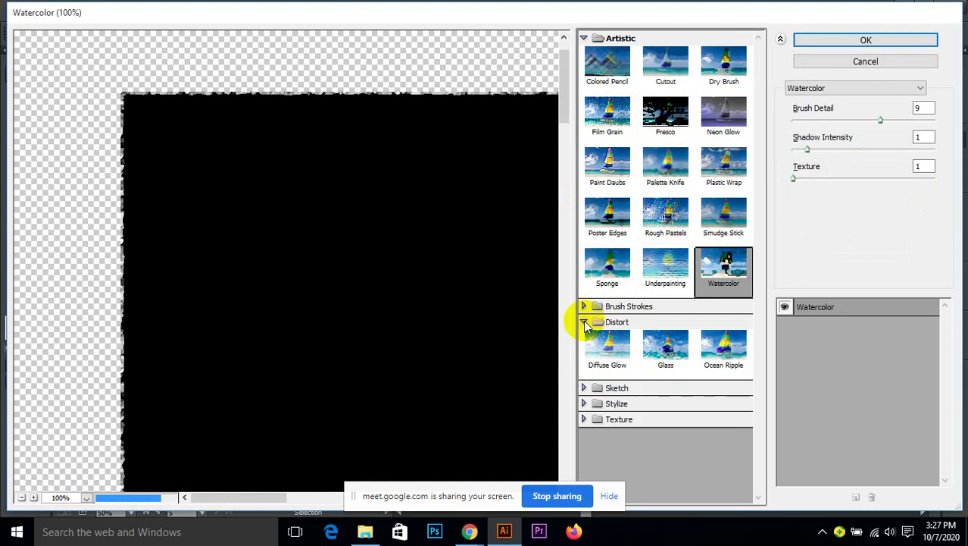
left_click(598, 343)
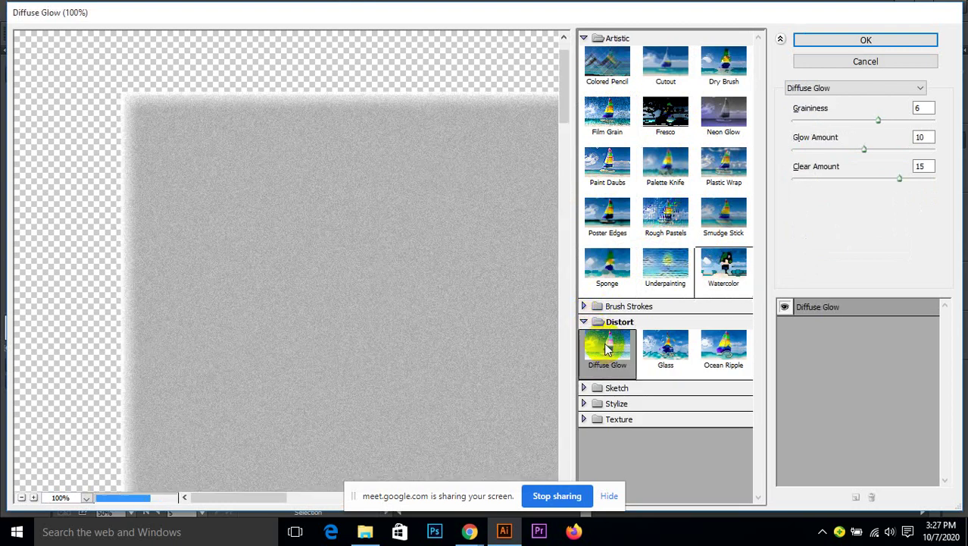
left_click(667, 347)
left_click(712, 345)
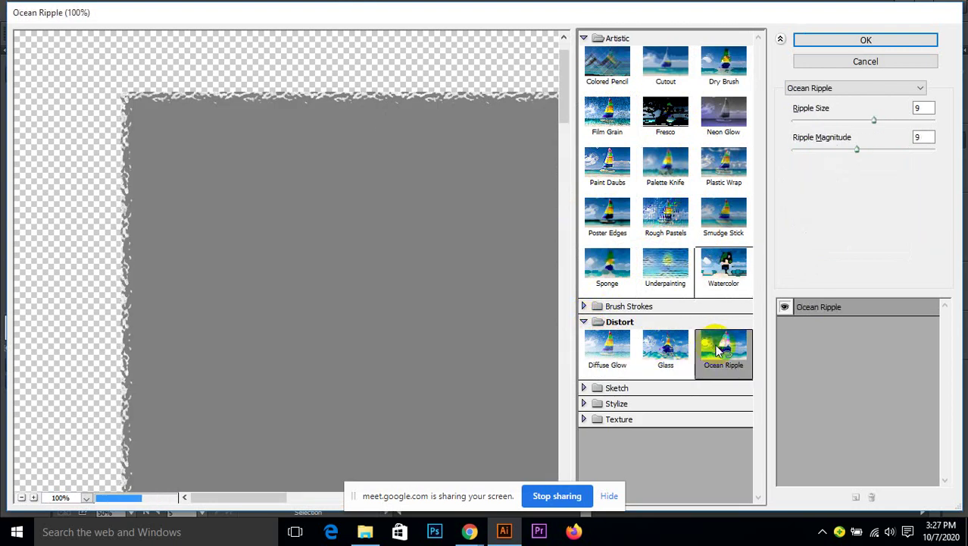
left_click(585, 403)
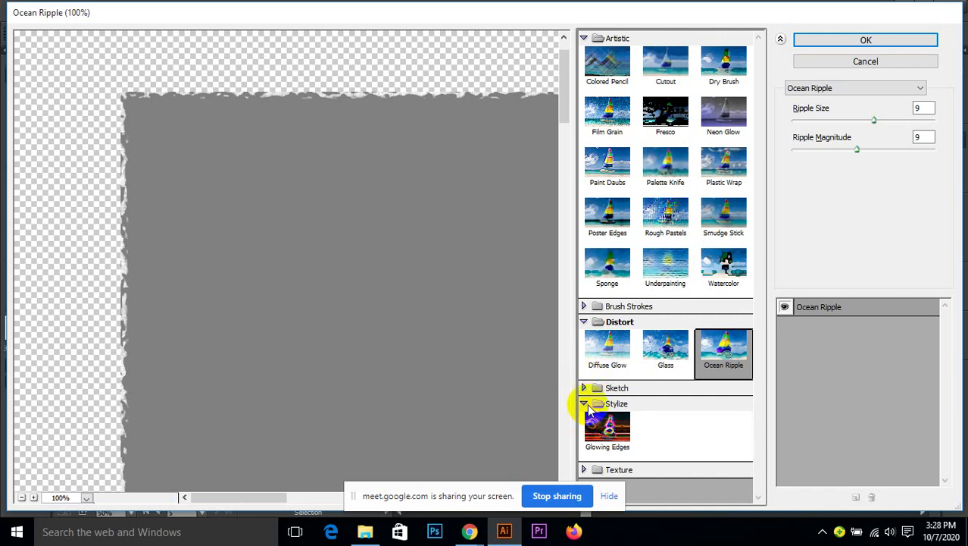
left_click(585, 404)
- Compare the Texture effects and apply Texturizer with Canvas texture, 100% scaling, relief 4 and top light to the rectangle
left_click(584, 419)
left_click(603, 443)
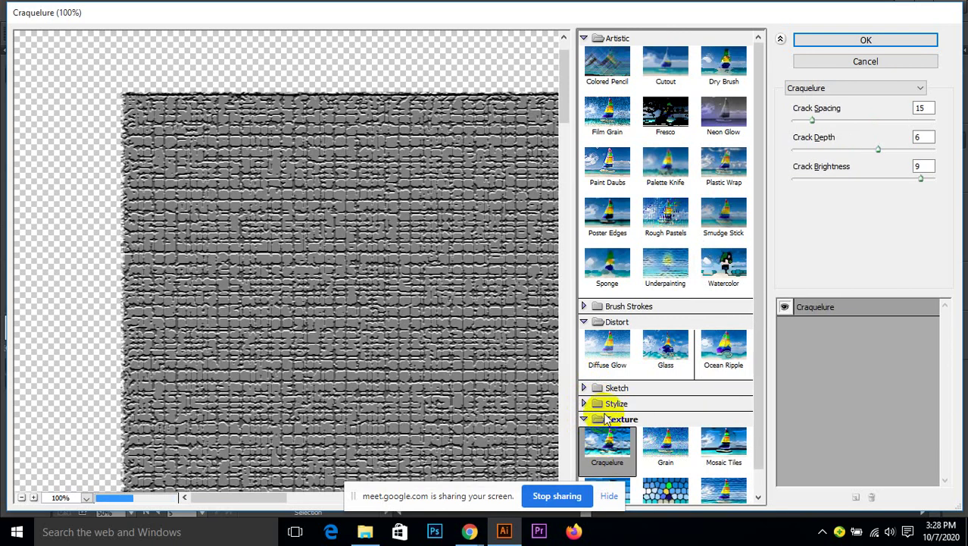
left_click(651, 424)
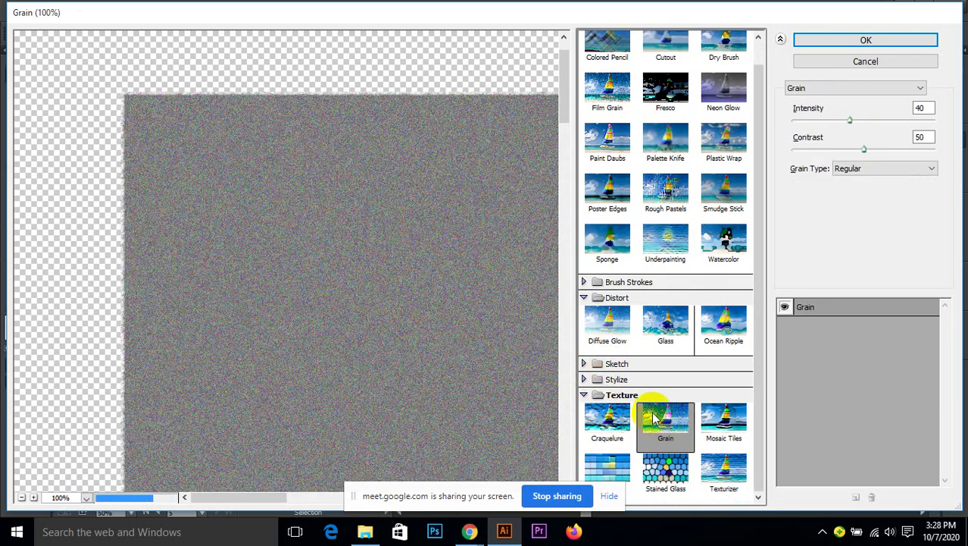
left_click(721, 424)
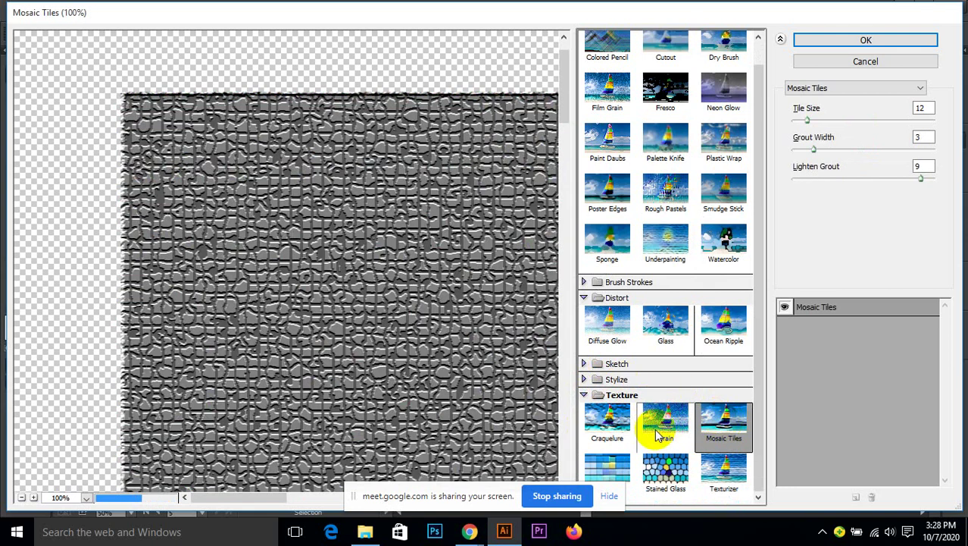
left_click(614, 468)
left_click(665, 464)
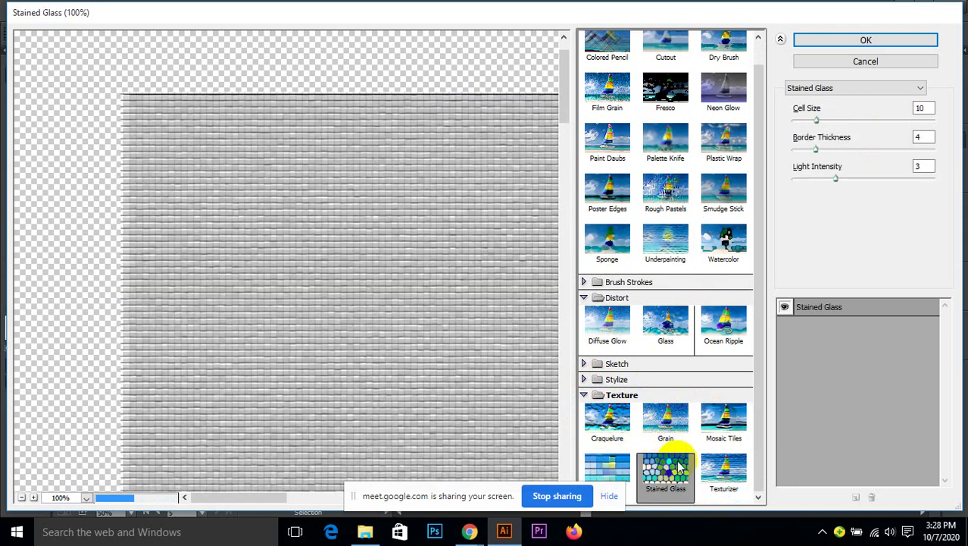
left_click(726, 467)
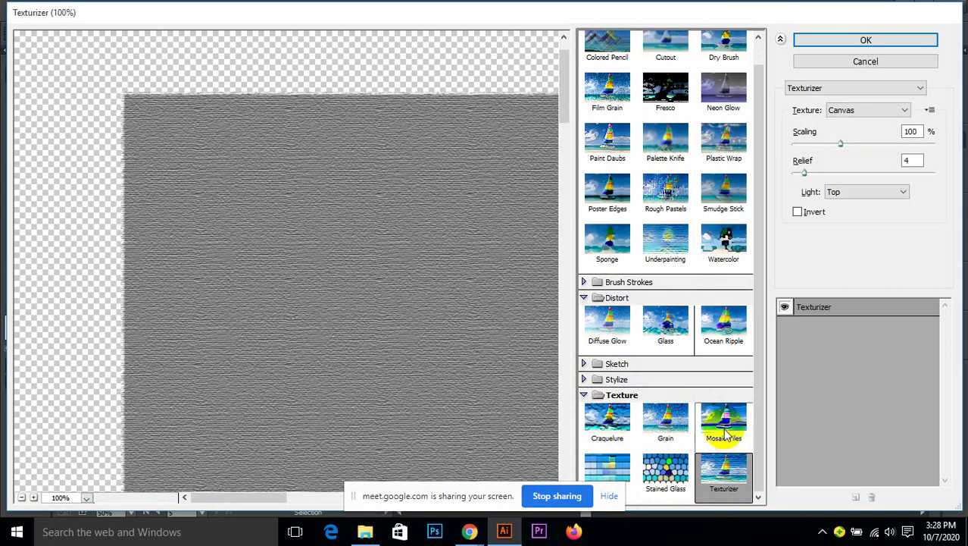
left_click(839, 41)
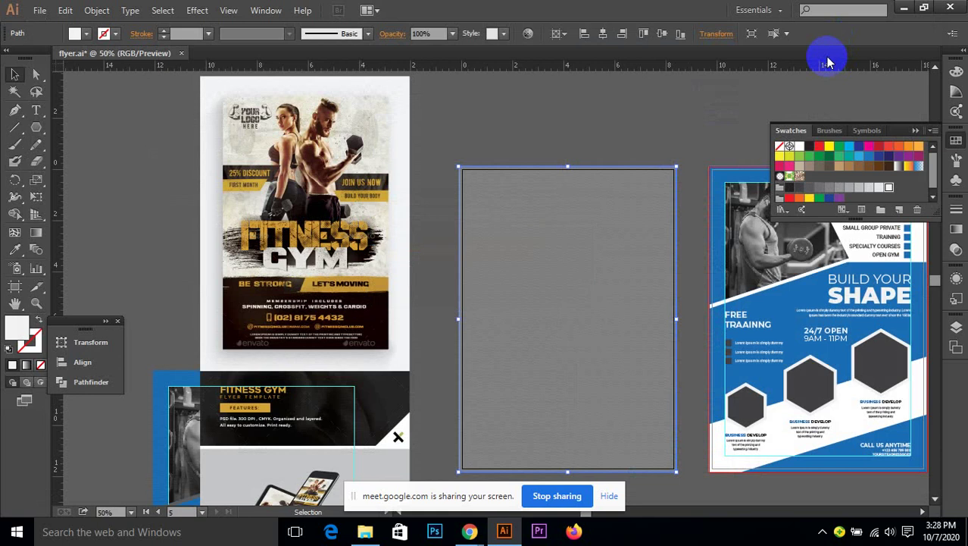
- Delete the textured gray rectangle from the artboard
left_click(612, 144)
left_click(614, 221)
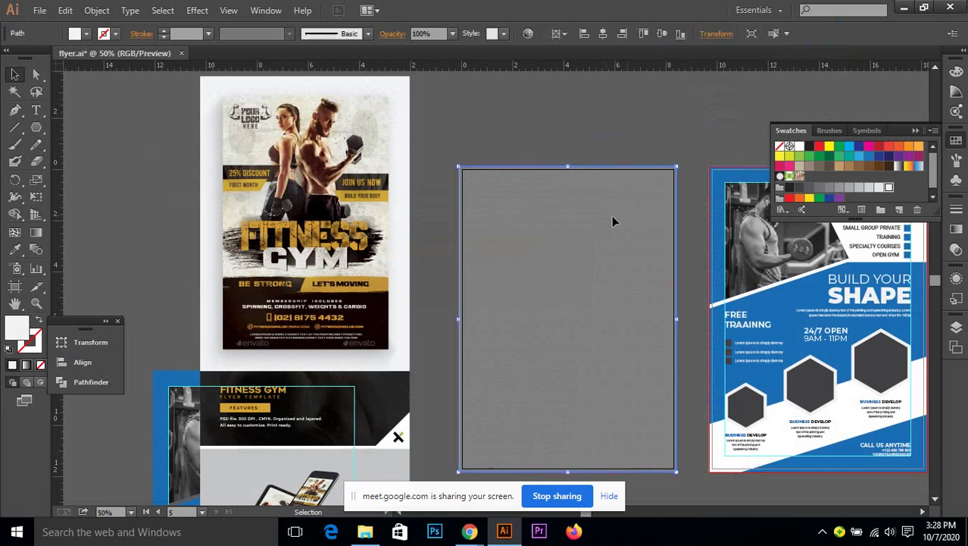
left_click(640, 144)
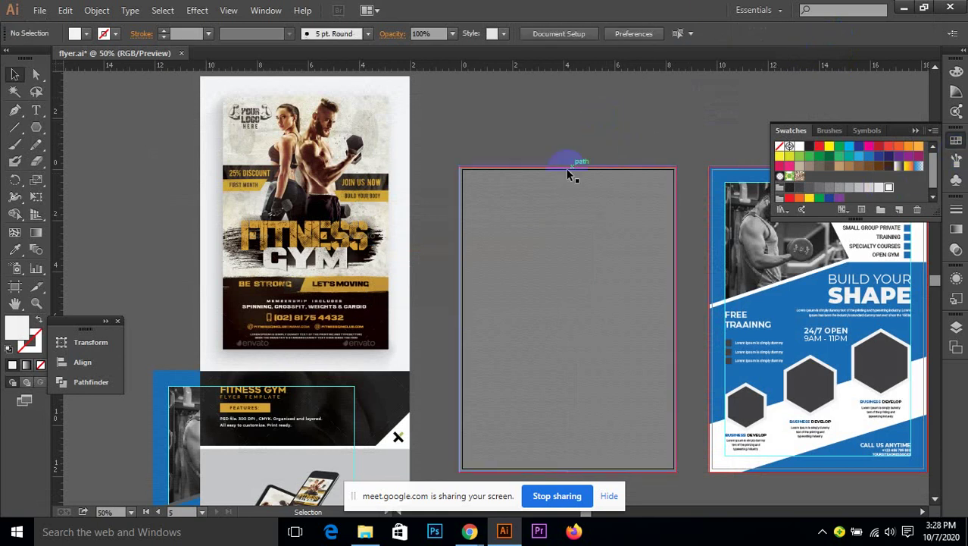
left_click(568, 171)
left_click(659, 153)
left_click_drag(517, 199, 635, 189)
key("Delete")
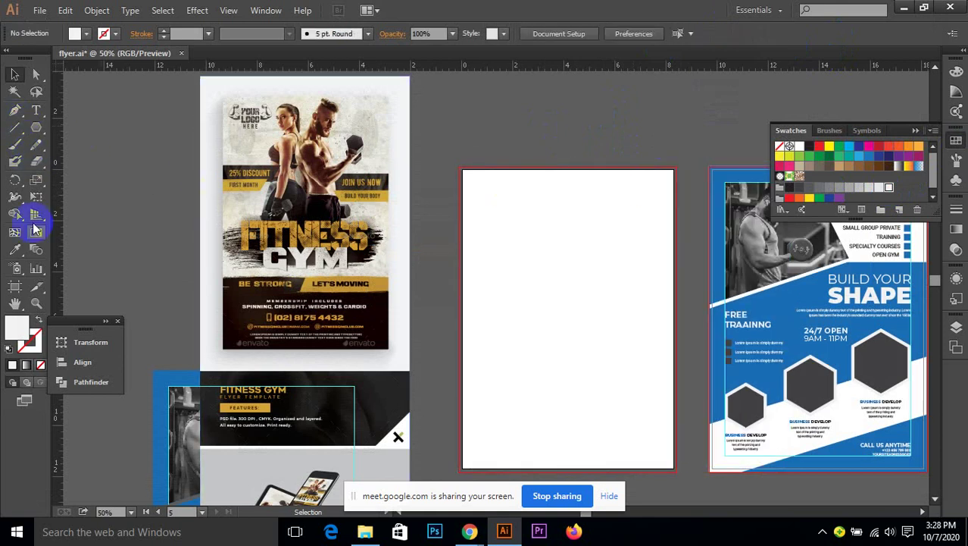
- Draw a plain light gray rectangle covering the whole blank artboard out to its bleed edges and deselect it
left_click_drag(38, 130, 104, 127)
mouse_move(471, 188)
left_mouse_down()
mouse_move(464, 168)
mouse_move(512, 272)
mouse_move(627, 454)
mouse_move(676, 471)
left_mouse_up()
left_click(16, 75)
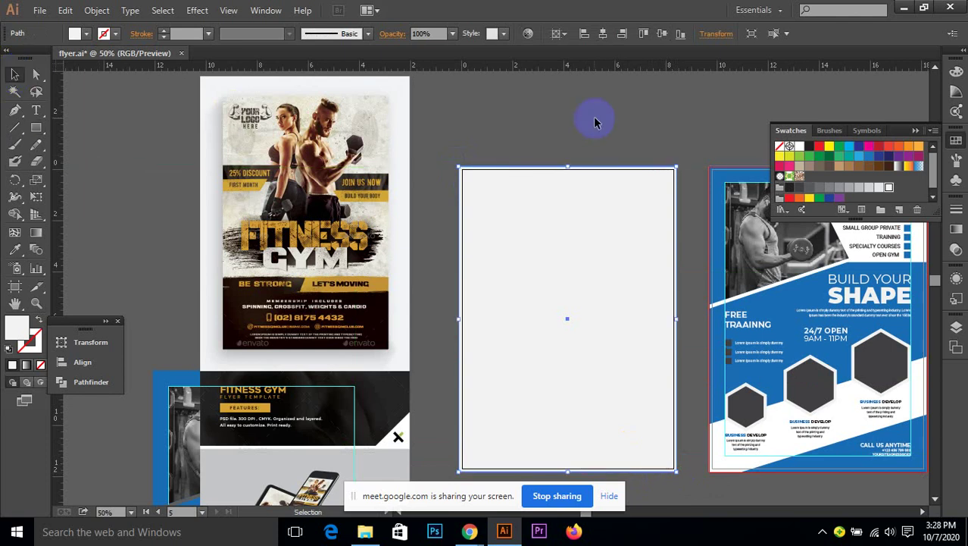
left_click(592, 115)
scroll(572, 156, "up", 4)
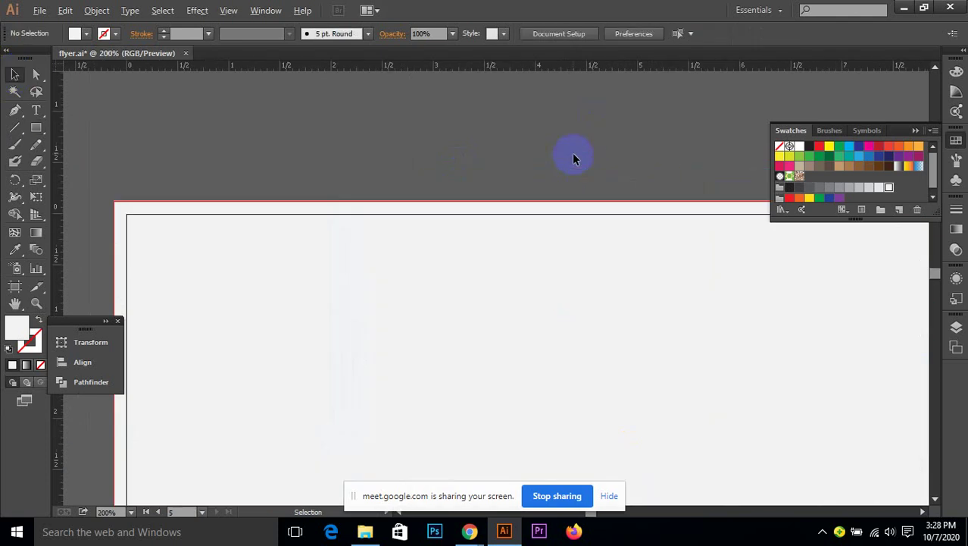
- Check the gray rectangle's top edge against the bleed and examine the reference flyer's background, banners and title area
left_click(569, 201)
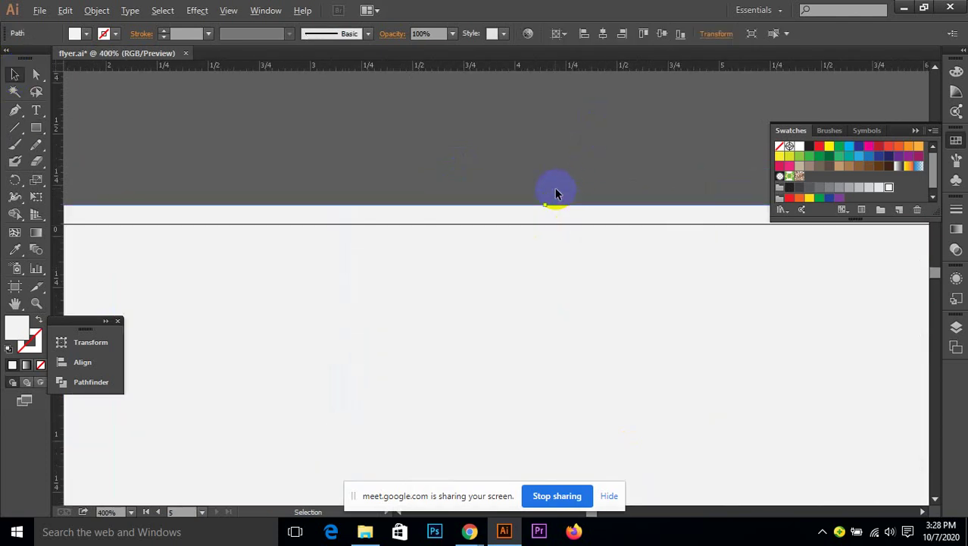
scroll(555, 193, "down", 3)
scroll(556, 193, "down", 2)
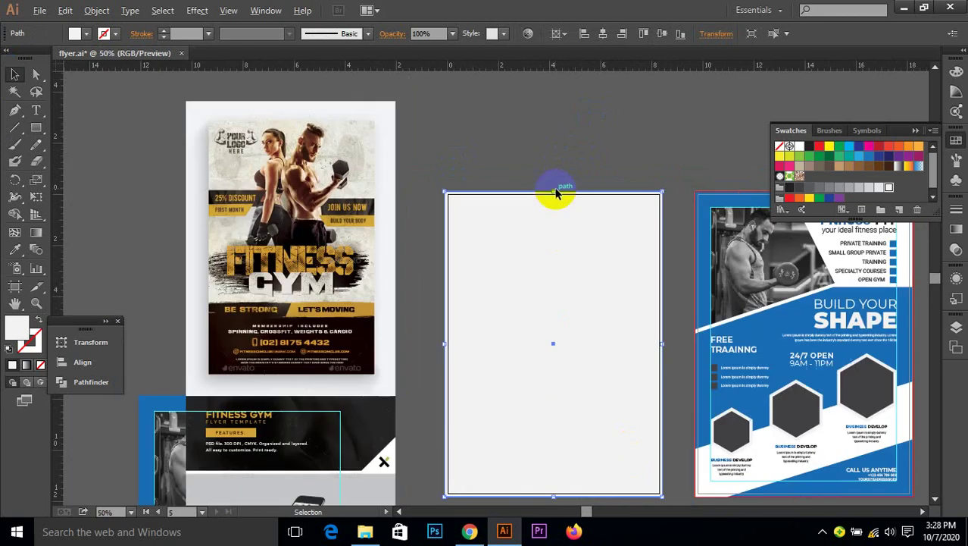
left_click(540, 165)
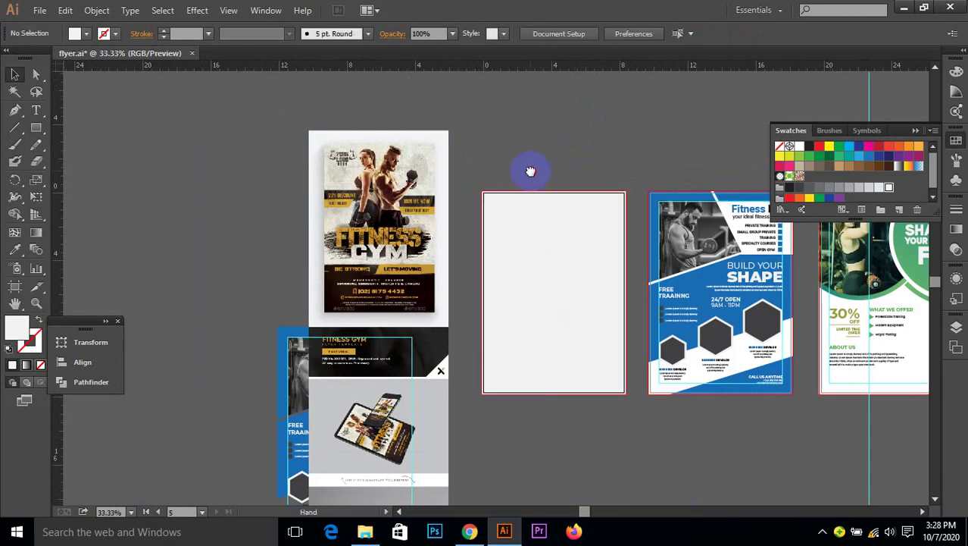
left_click_drag(530, 169, 554, 159)
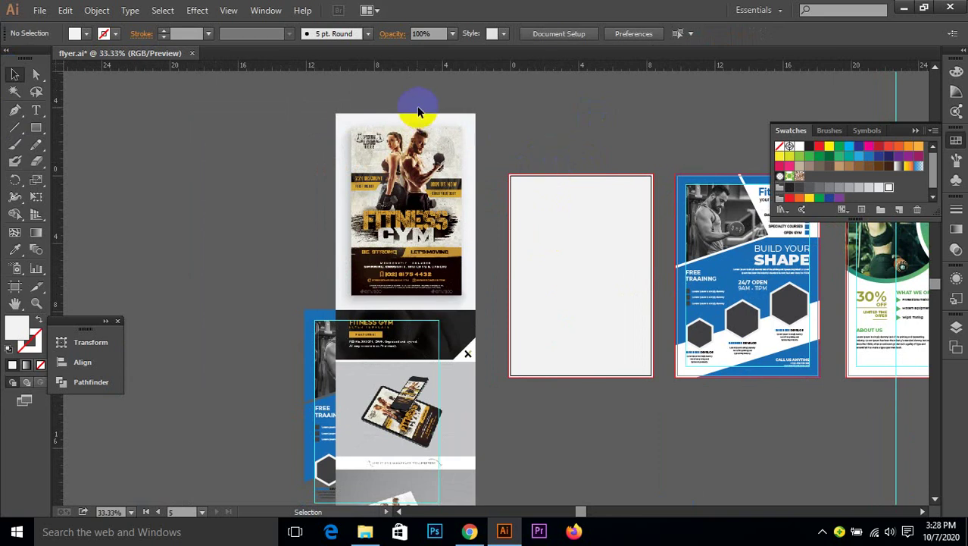
left_click(507, 238)
scroll(390, 114, "up", 2)
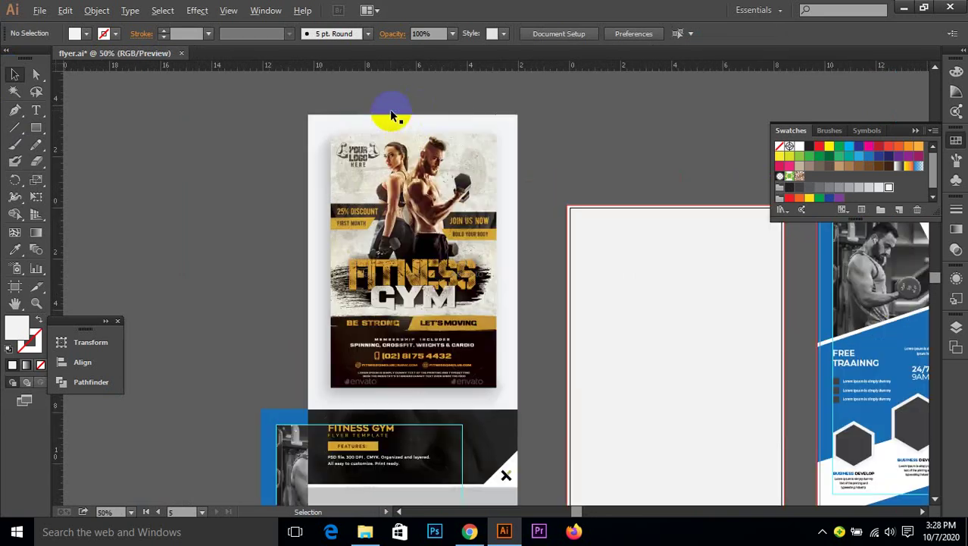
scroll(391, 114, "up", 1)
scroll(391, 113, "down", 1)
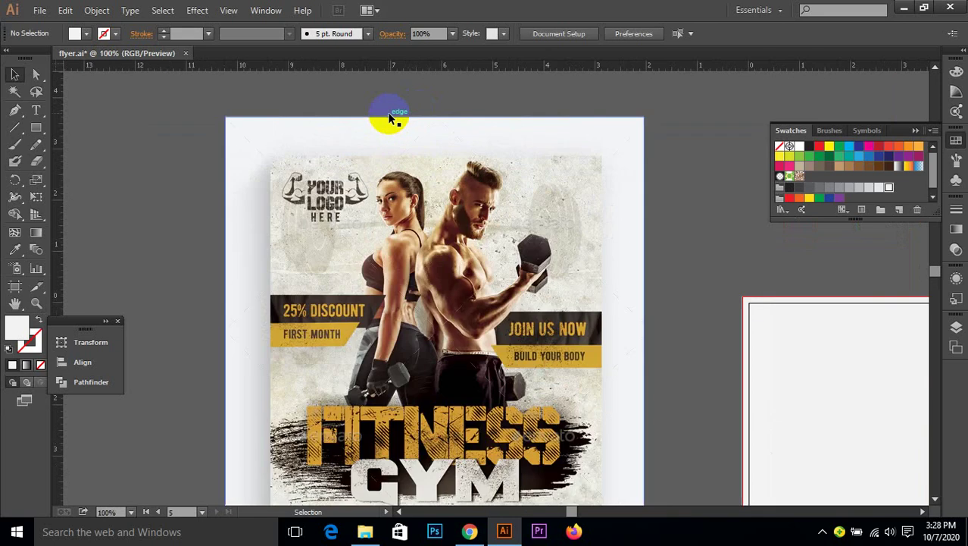
scroll(400, 196, "down", 1)
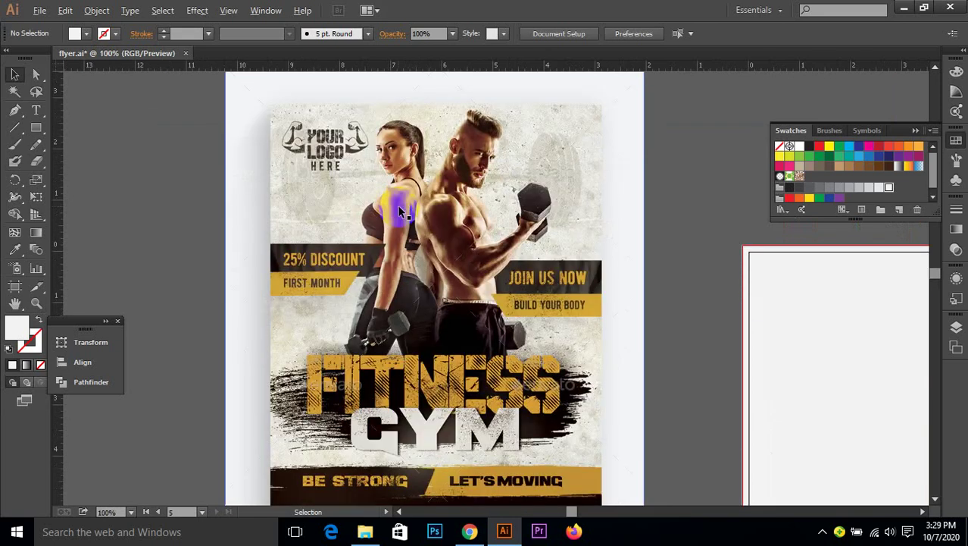
scroll(400, 212, "down", 1)
left_click_drag(603, 307, 496, 197)
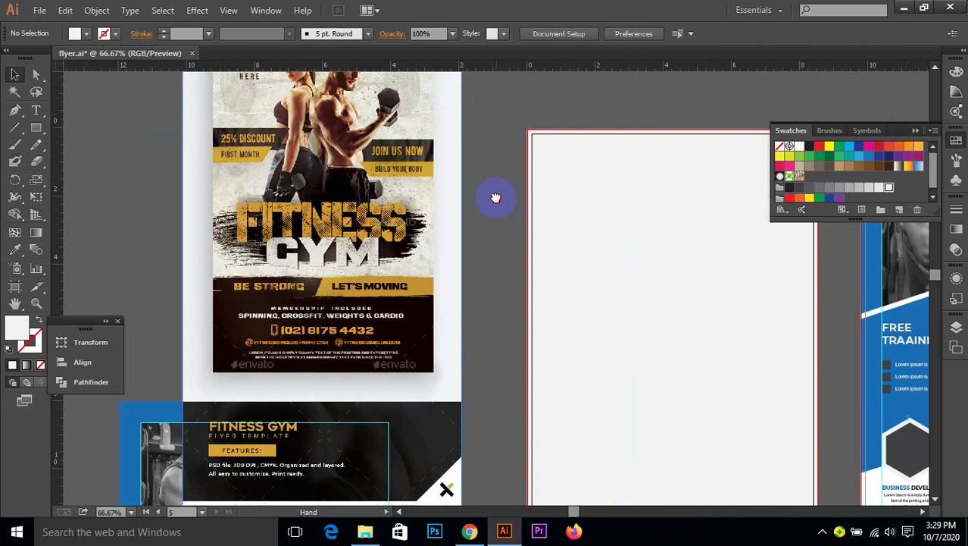
left_click(413, 318)
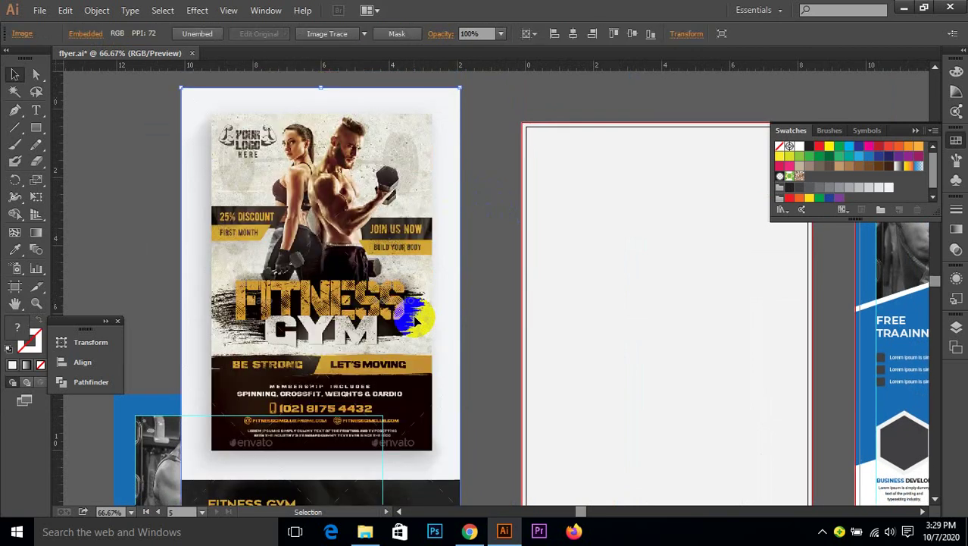
scroll(415, 322, "down", 1)
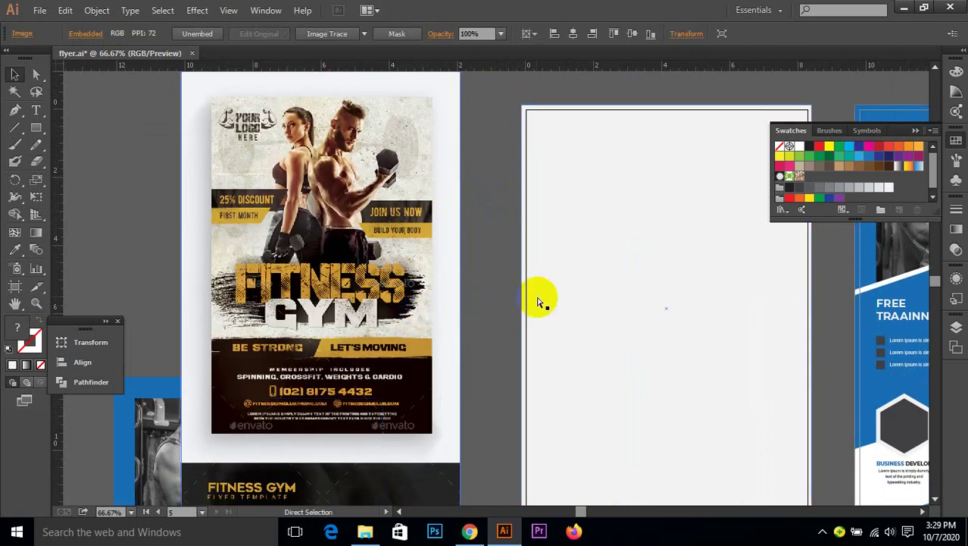
scroll(538, 301, "down", 1)
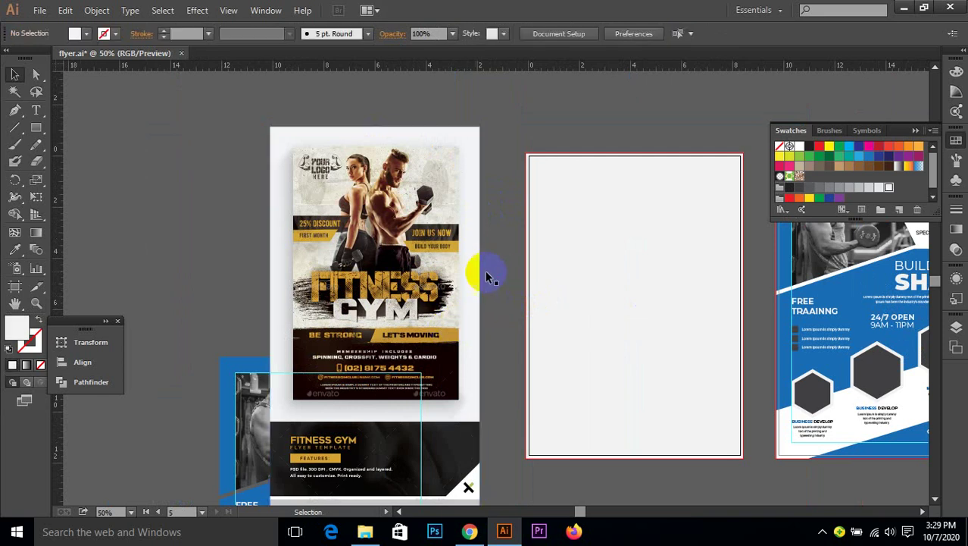
- Unlock the document's guides so the margin guide partly hidden by the reference image can be selected
left_click_drag(492, 276, 243, 377)
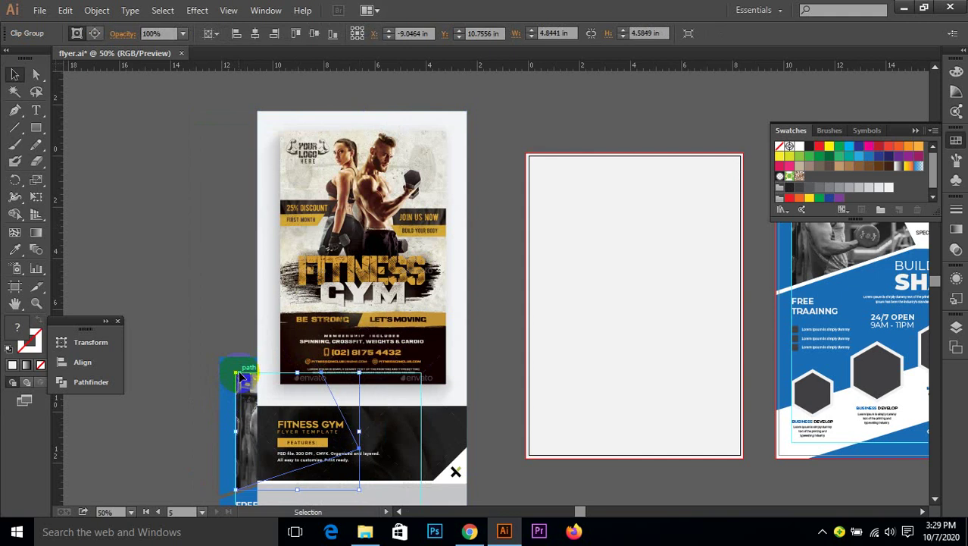
left_click(423, 390)
right_click(422, 393)
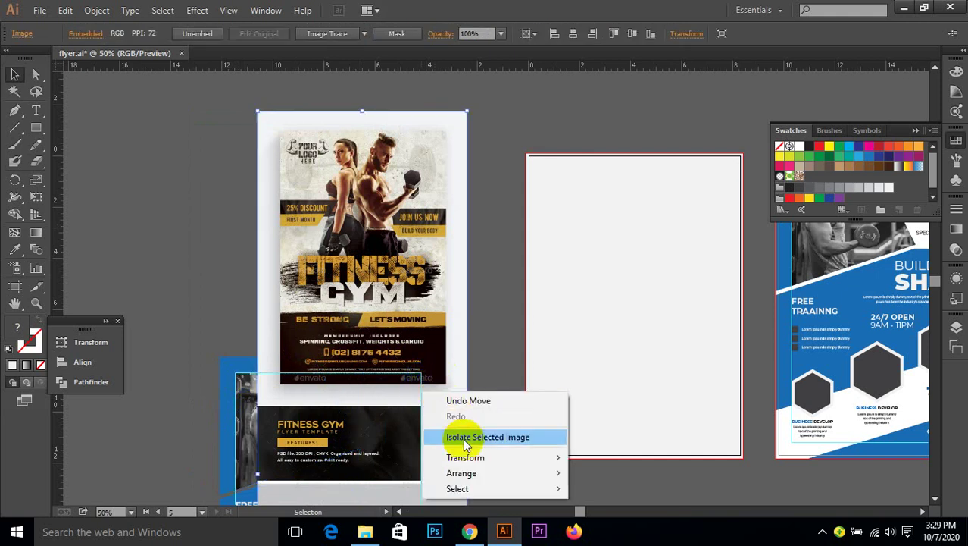
left_click(497, 342)
right_click(424, 400)
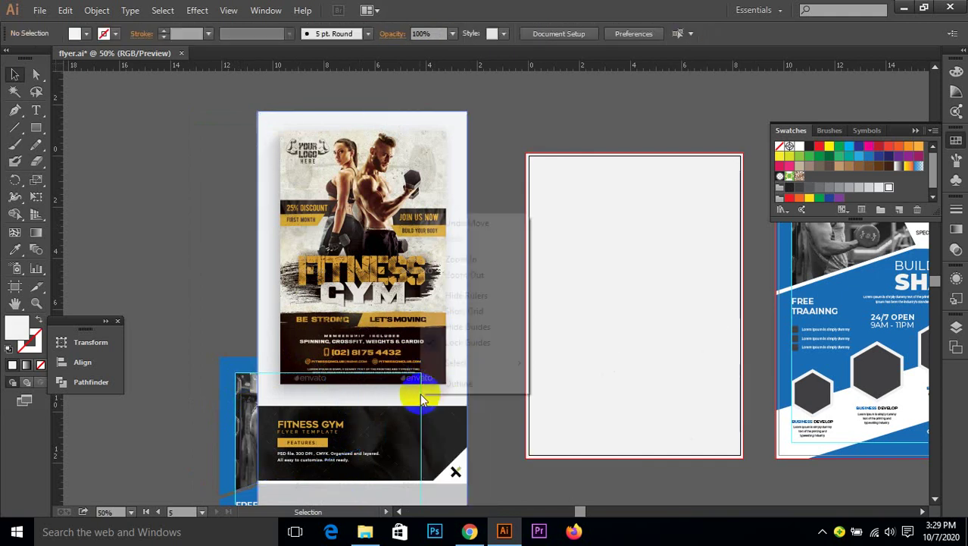
left_click(463, 341)
left_click(475, 367)
right_click(426, 398)
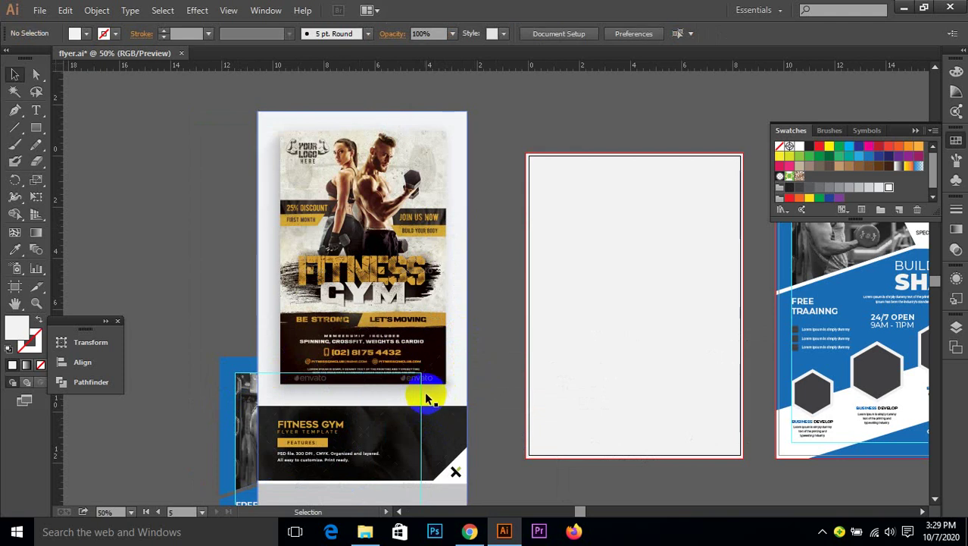
- Move the Fitness Gym reference image left to uncover the blue flyer copy and its margin guide
left_click_drag(422, 395, 227, 389)
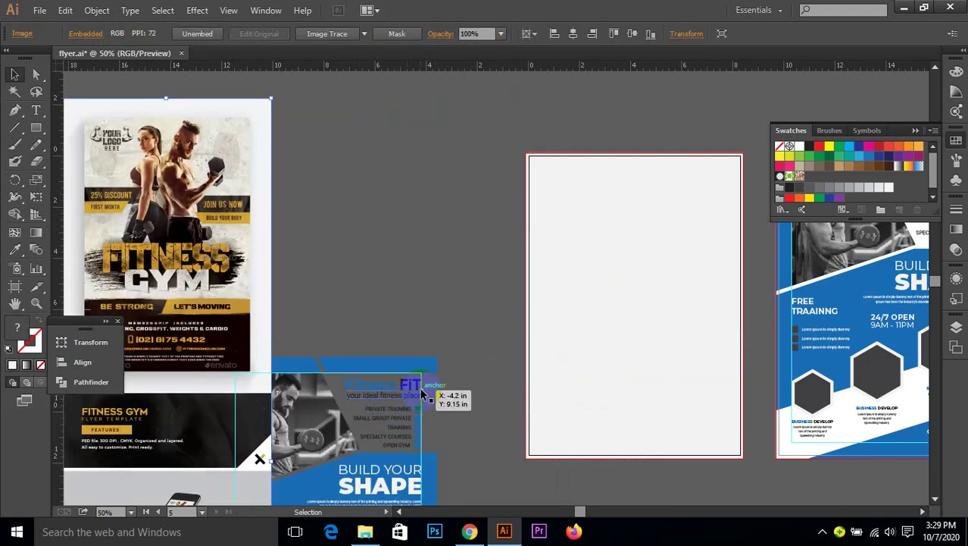
left_click(423, 395)
left_click(430, 438)
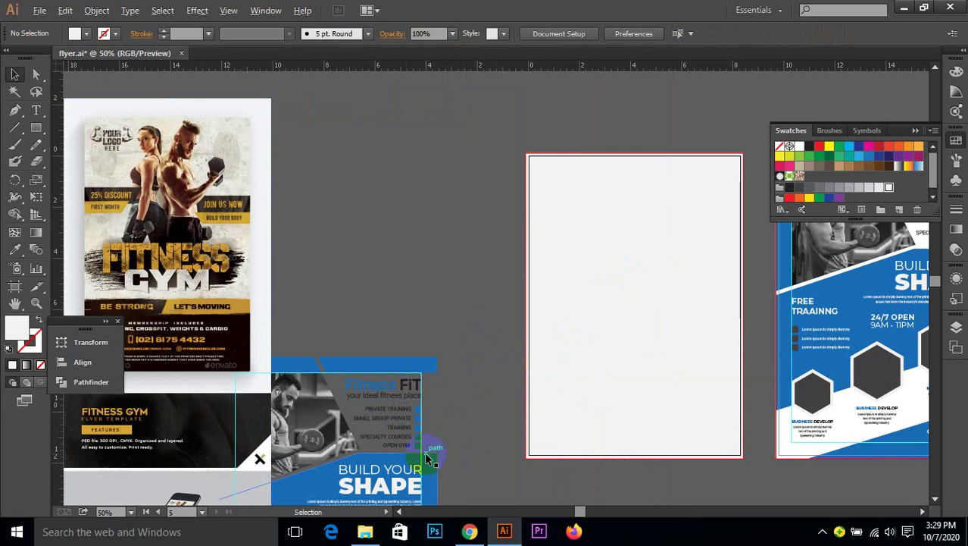
- Move the rectangular margin guide from the blue flyer copy onto the gray artboard
scroll(426, 455, "up", 2)
left_click(417, 449)
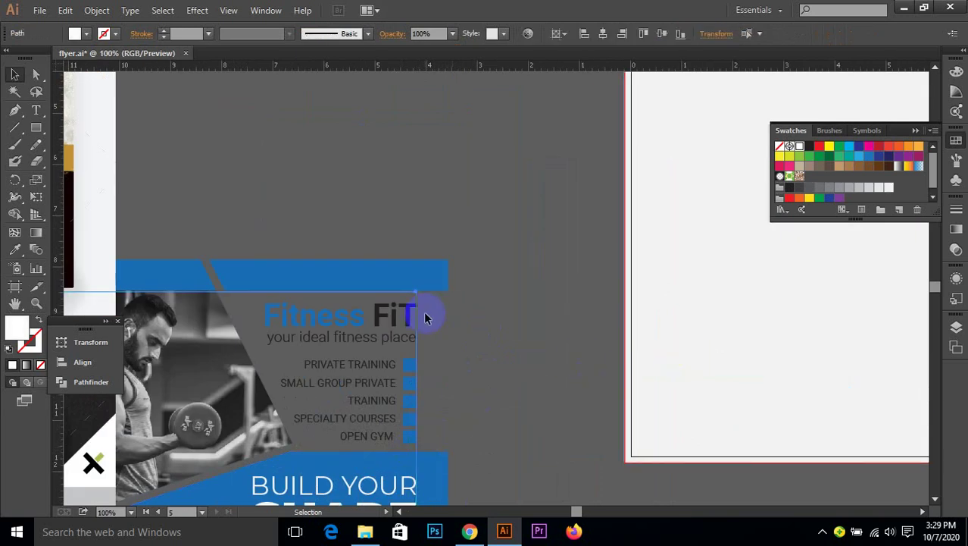
left_click_drag(423, 305, 804, 244)
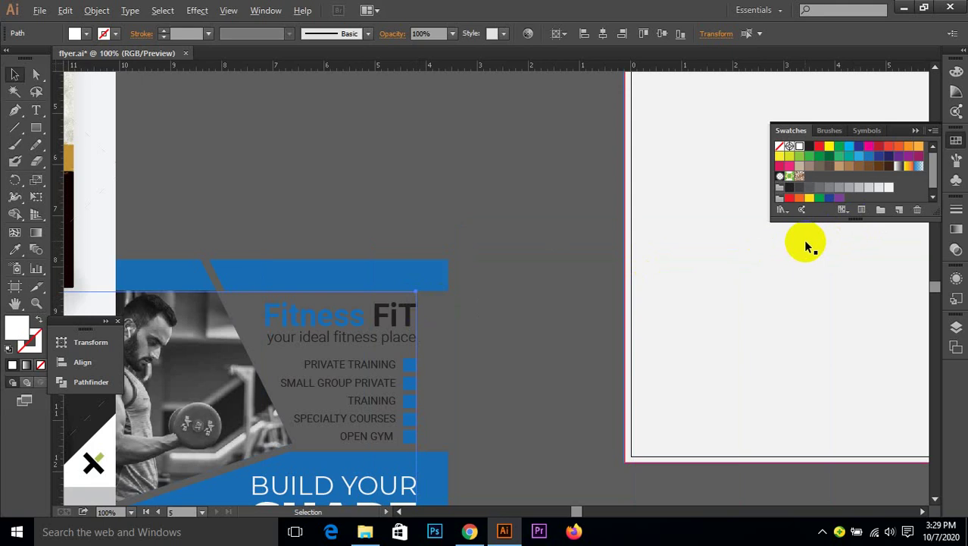
scroll(772, 250, "down", 4)
scroll(655, 281, "right", 3)
left_click(522, 291)
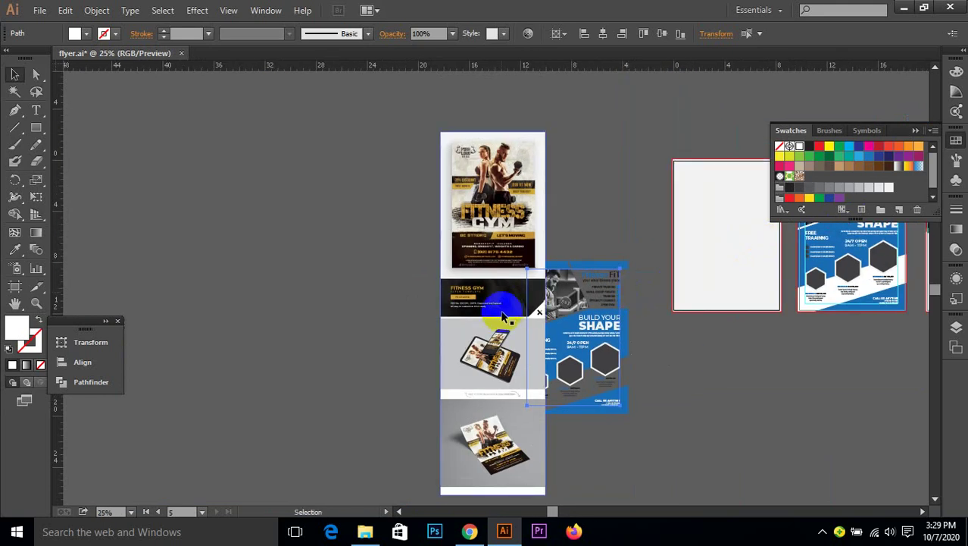
left_click_drag(525, 288, 695, 193)
scroll(670, 249, "right", 2)
scroll(670, 249, "up", 2)
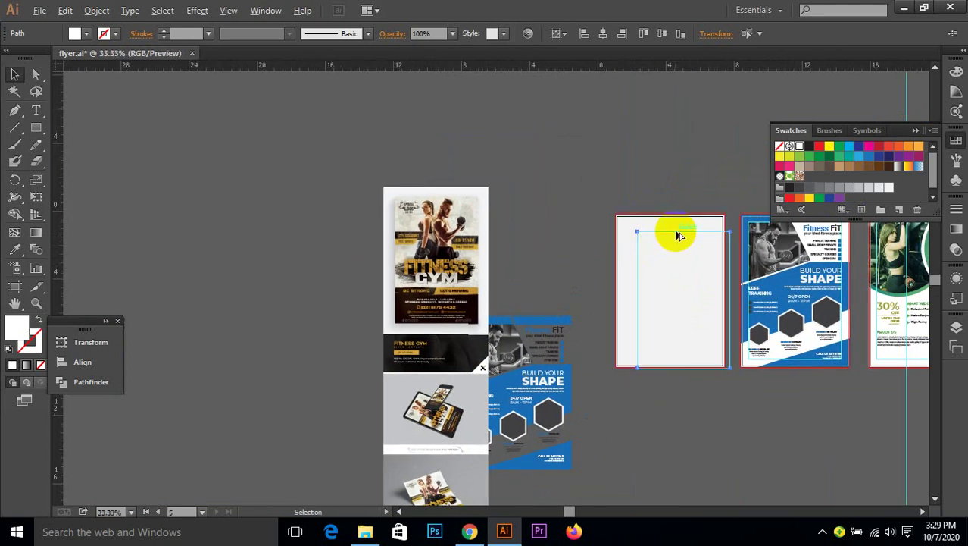
scroll(676, 231, "up", 2)
- Center the margin guide horizontally and vertically on the gray background rectangle and deselect both
left_click(608, 206)
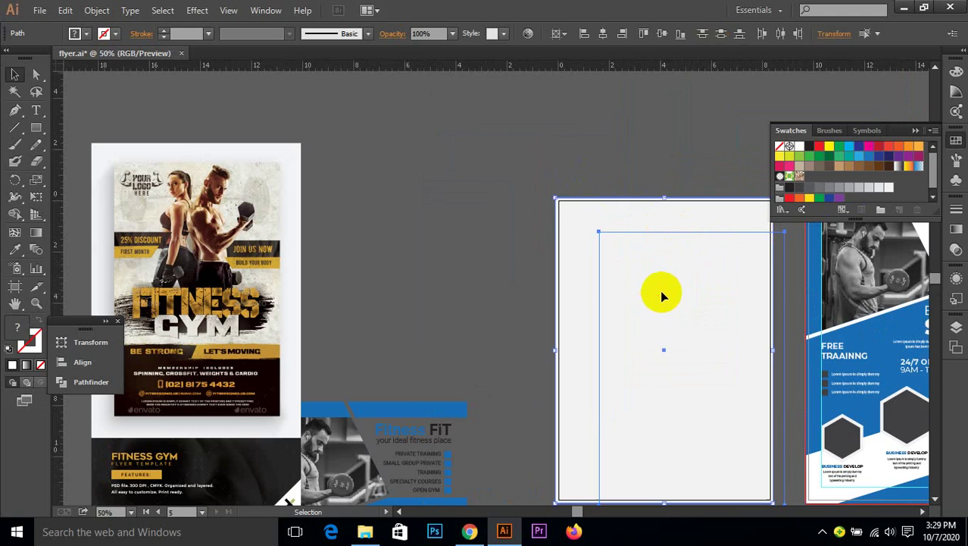
left_click(604, 33)
left_click(662, 33)
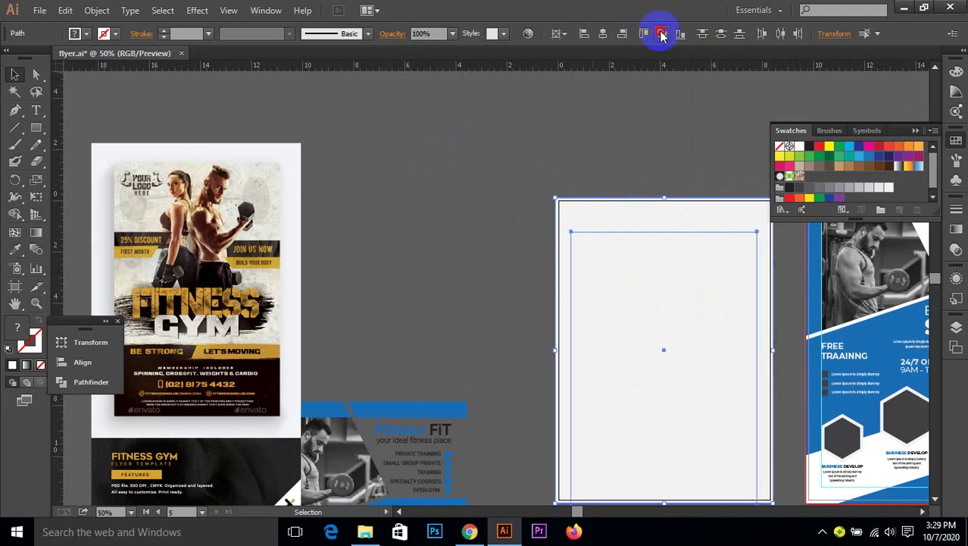
left_click(648, 113)
scroll(644, 134, "down", 1)
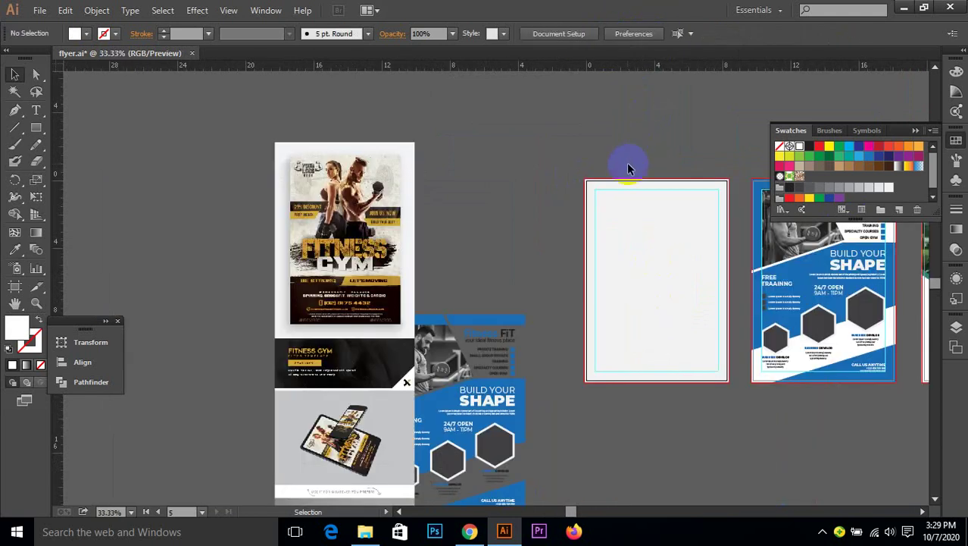
- Lock the guides and move the reference image closer to the artboard, over the blue flyer copy
right_click(607, 190)
left_click(638, 316)
left_click_drag(425, 221, 528, 204)
scroll(528, 205, "up", 1)
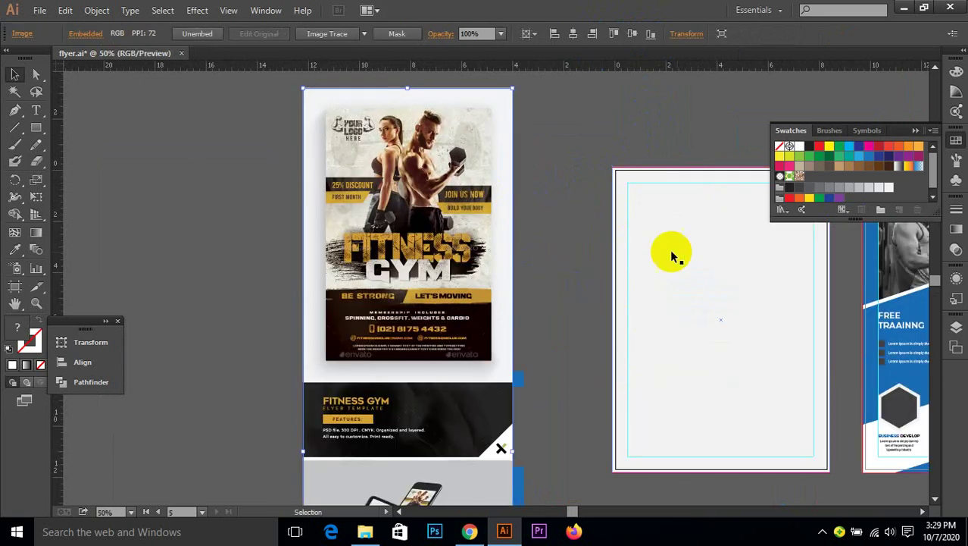
- Draw a wide rectangle about 6.6 in by 1.3 in across the artboard's upper part and fill it black
scroll(673, 254, "right", 3)
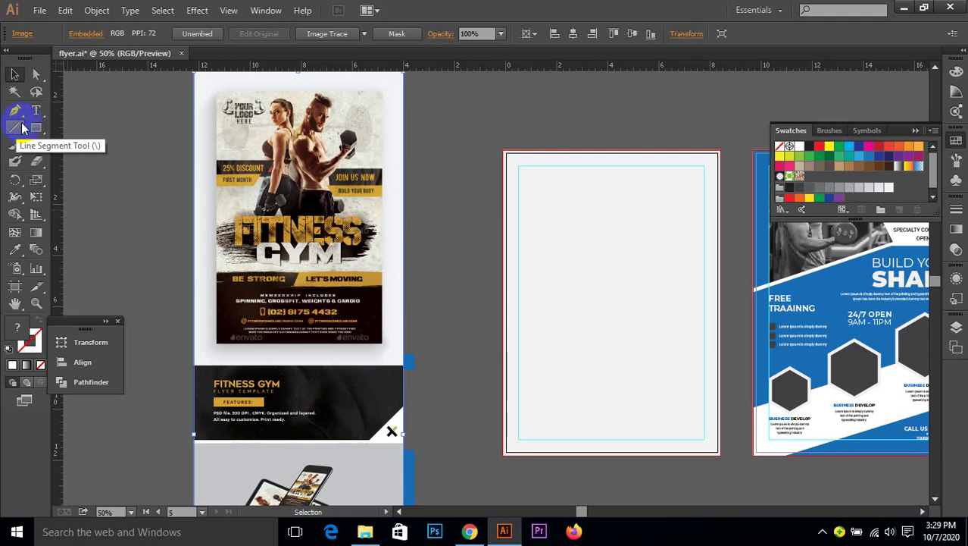
left_click(23, 129)
left_click(35, 127)
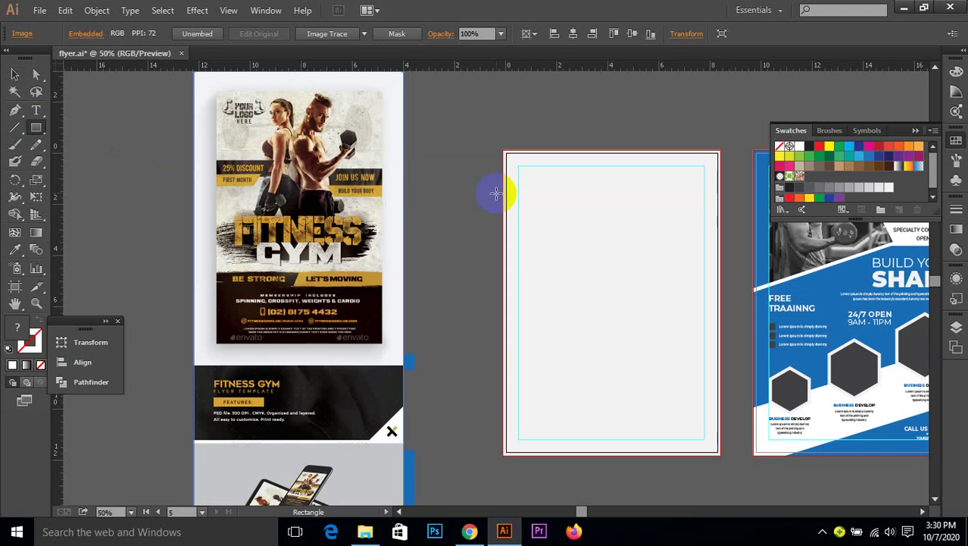
left_click_drag(509, 199, 678, 233)
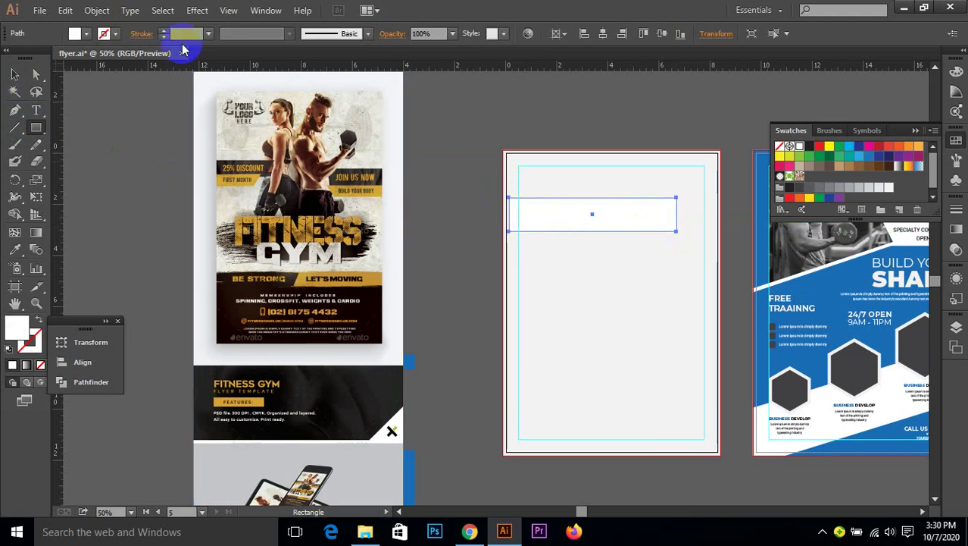
left_click(85, 34)
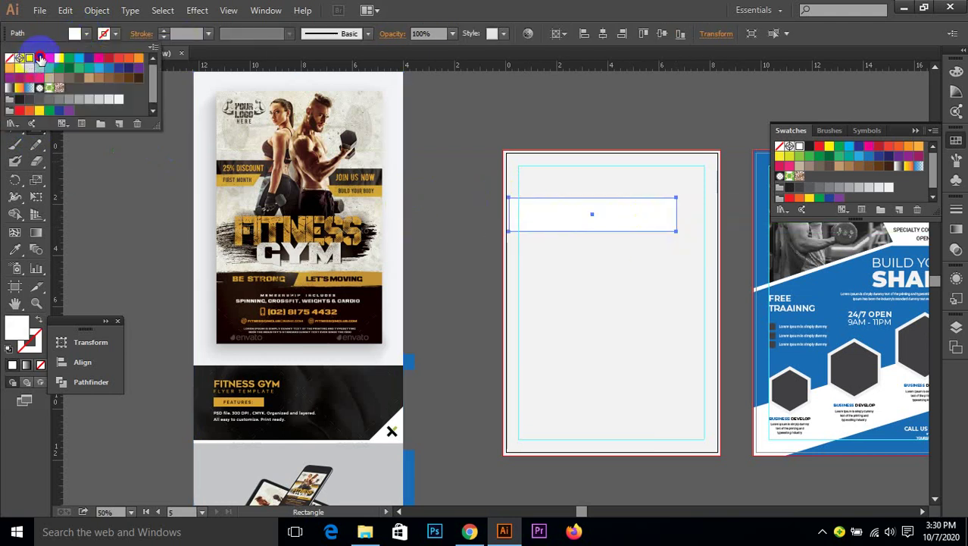
left_click(41, 58)
left_click(14, 77)
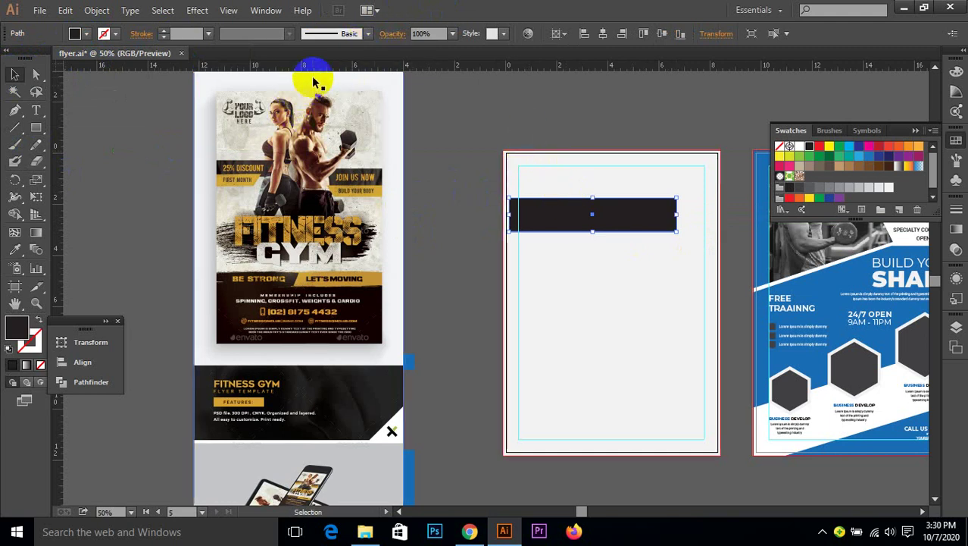
- Try a rough charcoal-style brush stroke with no fill on the rectangle, then remove the rectangle
left_click(368, 33)
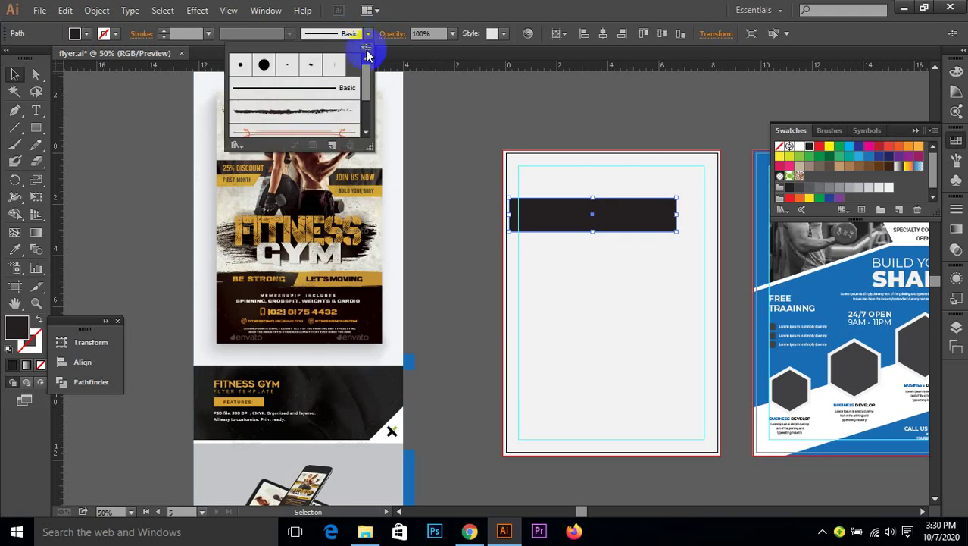
left_click(260, 107)
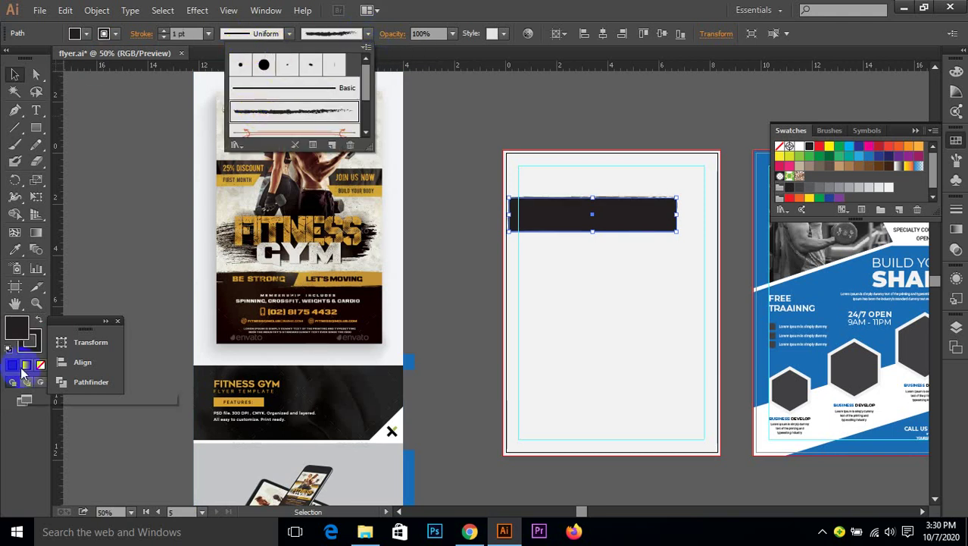
left_click(35, 327)
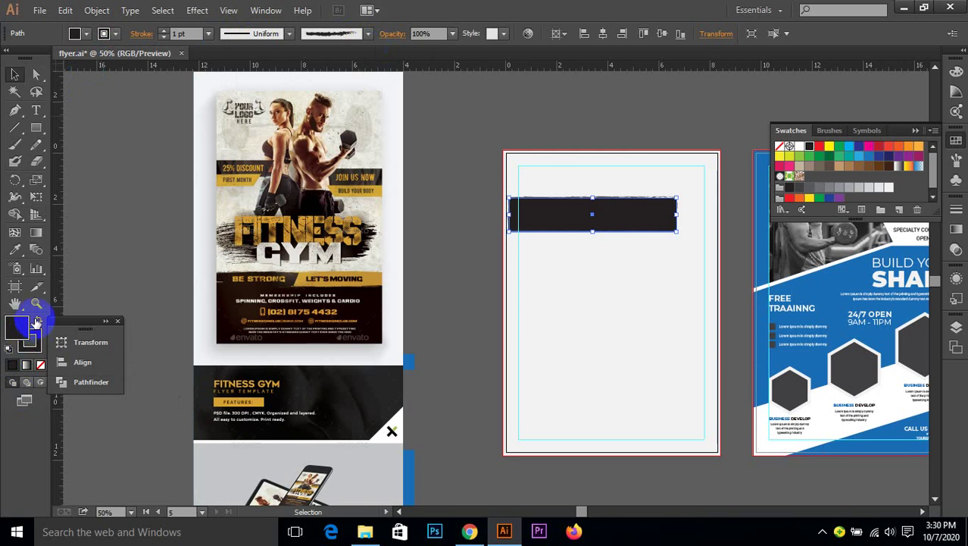
left_click(40, 364)
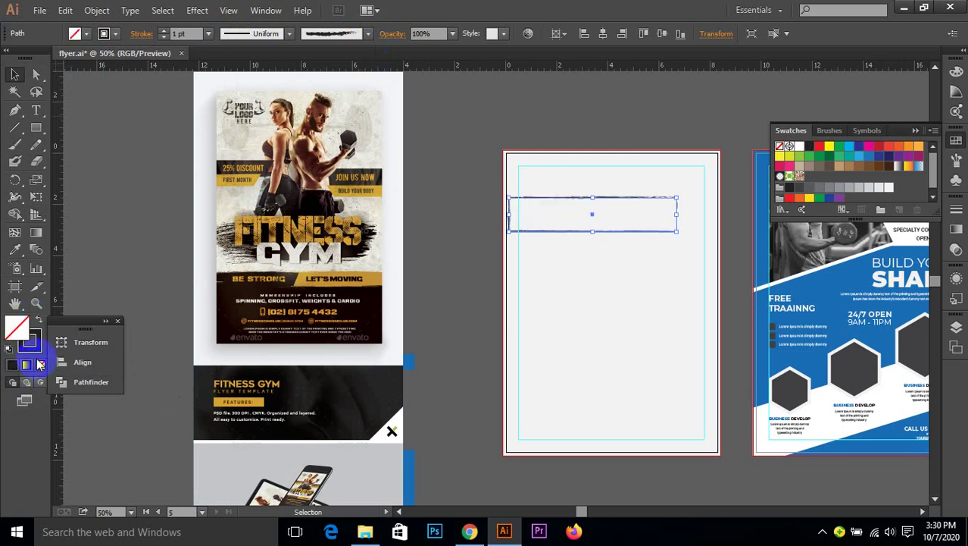
left_click(269, 196)
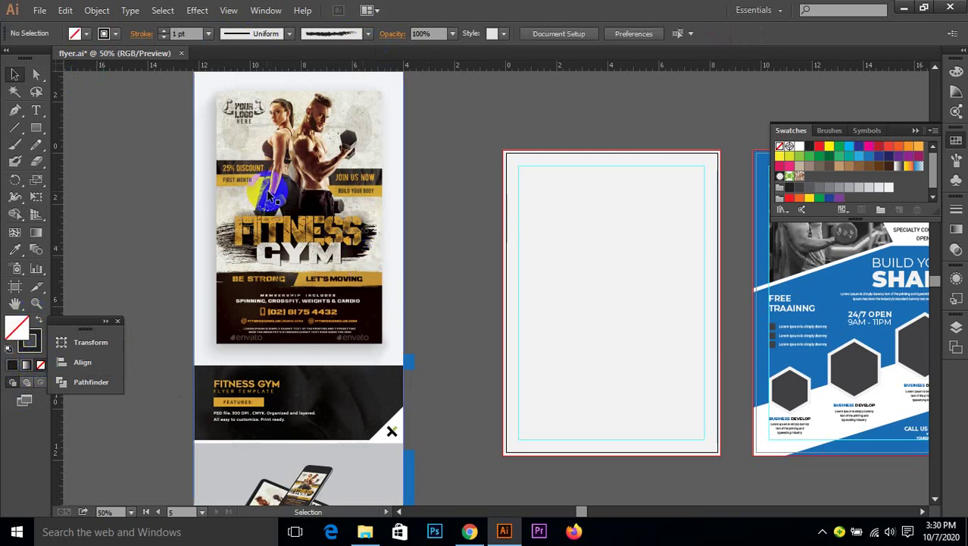
- Draw a horizontal line across the artboard's upper part and give it the rough charcoal-style brush with a 6 pt stroke
left_click(14, 127)
left_click_drag(525, 240, 685, 241)
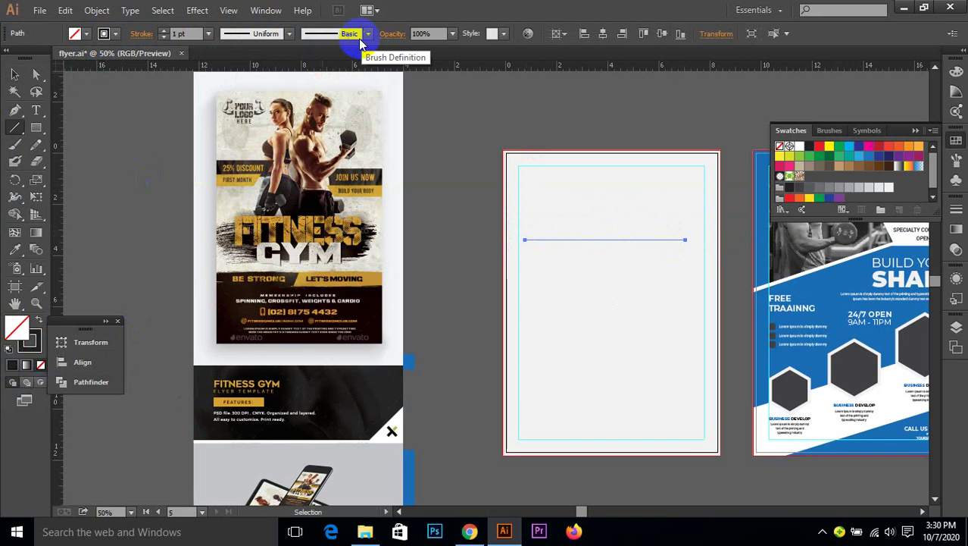
left_click(333, 33)
left_click(261, 111)
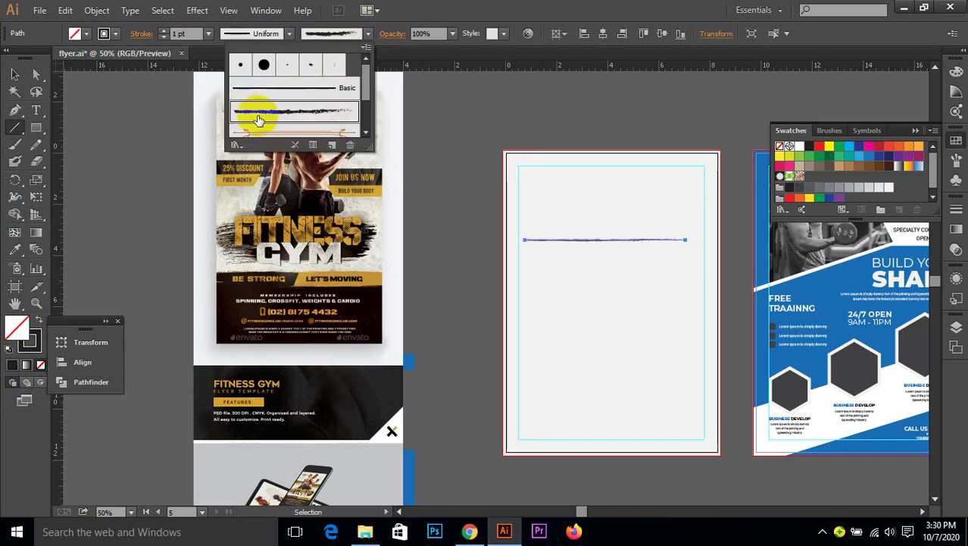
left_click(166, 34)
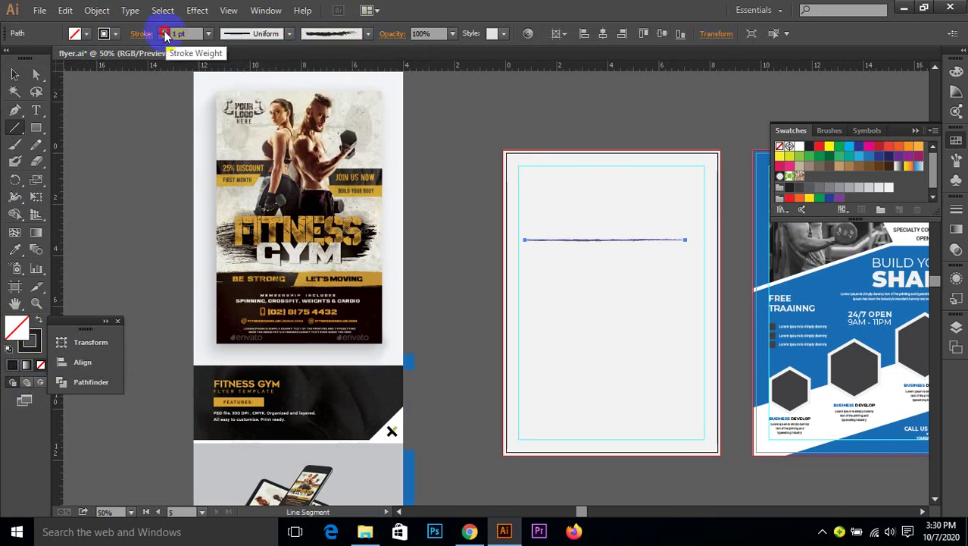
left_click(165, 32)
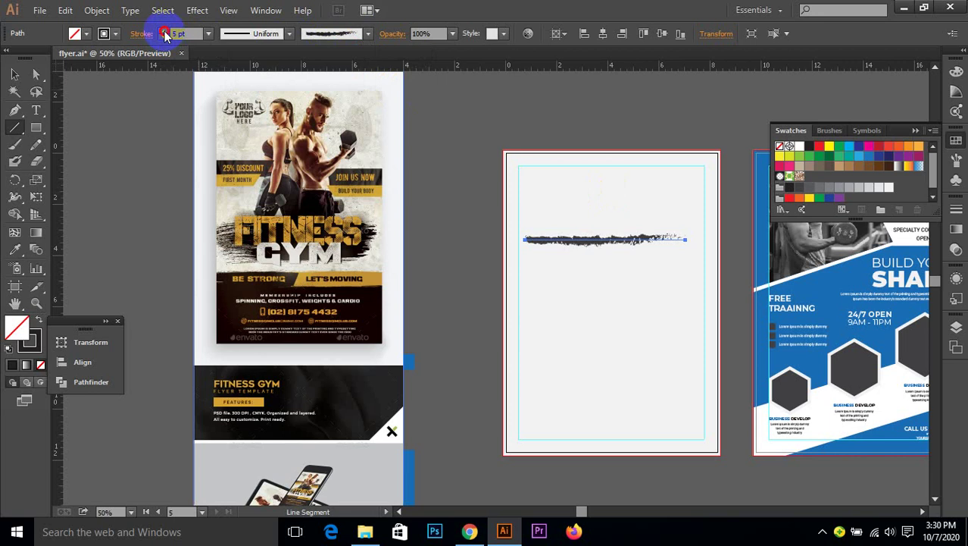
left_click(164, 32)
left_click(165, 34)
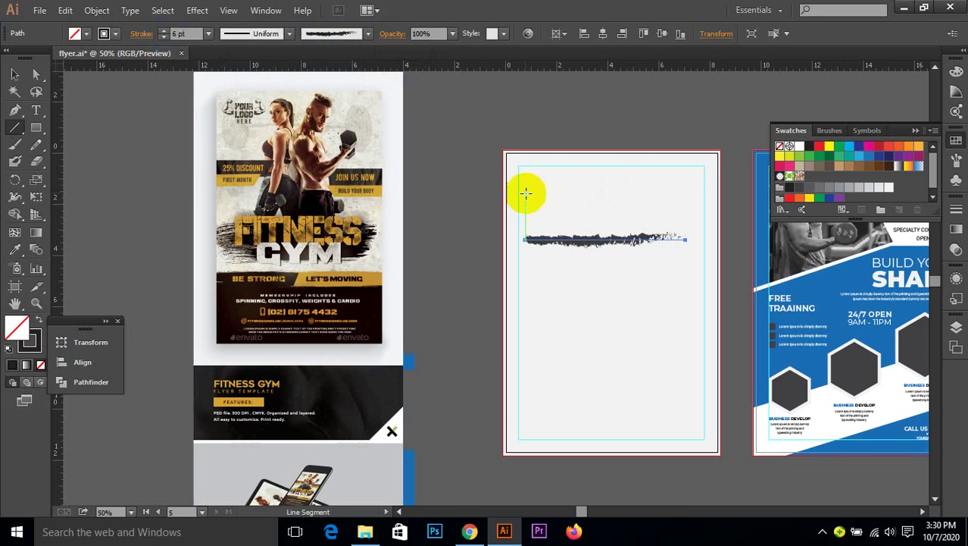
- Open the Grunge brushes vector pack library and place it clear of the artboard
left_click(367, 33)
left_click(237, 144)
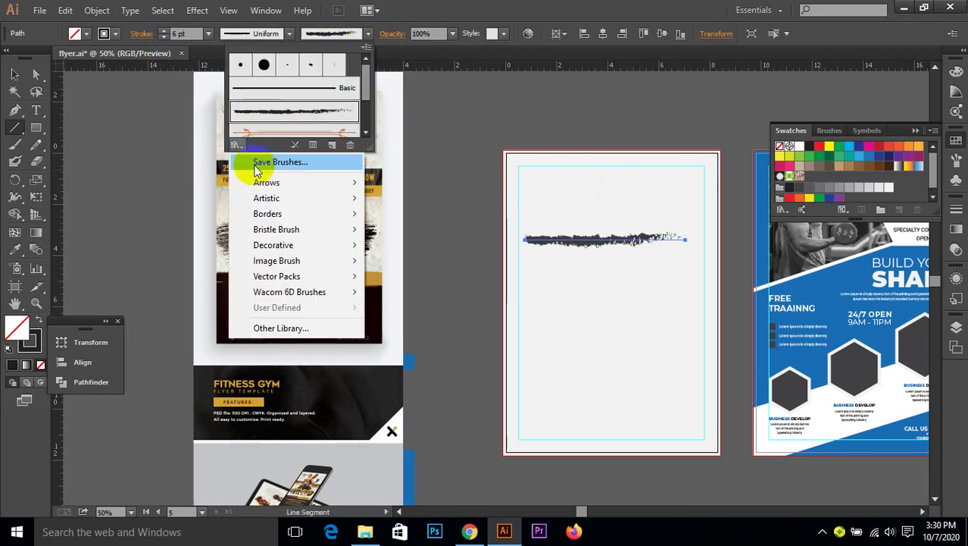
mouse_move(287, 265)
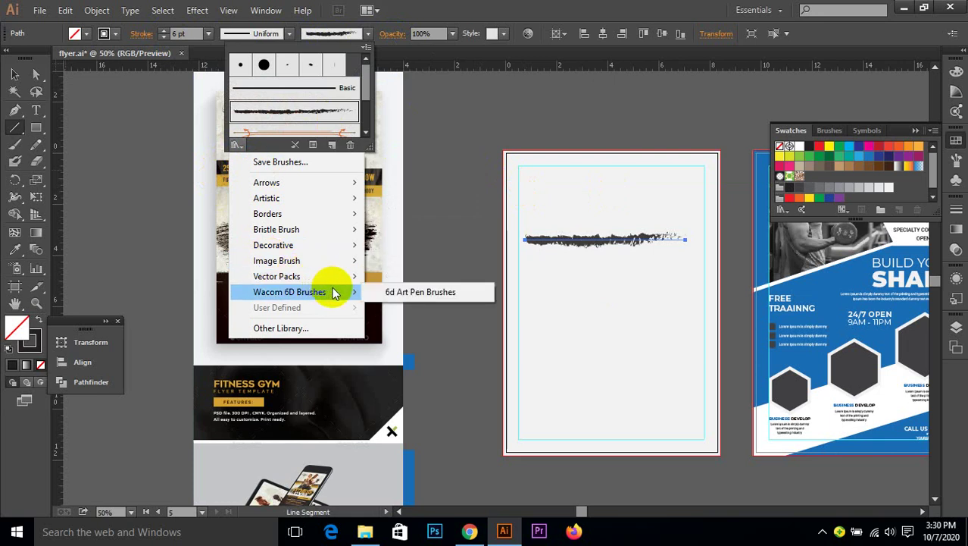
mouse_move(333, 278)
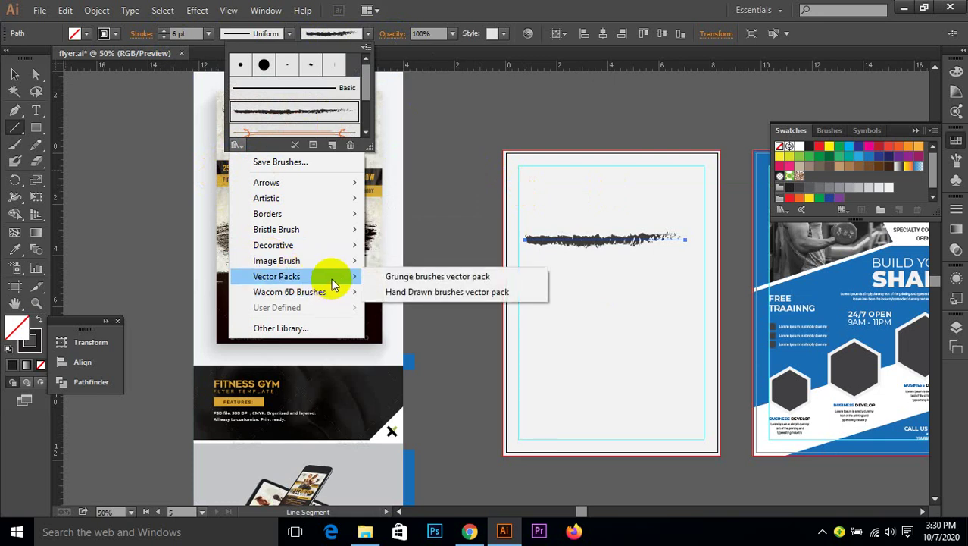
left_click(421, 276)
left_click(468, 258)
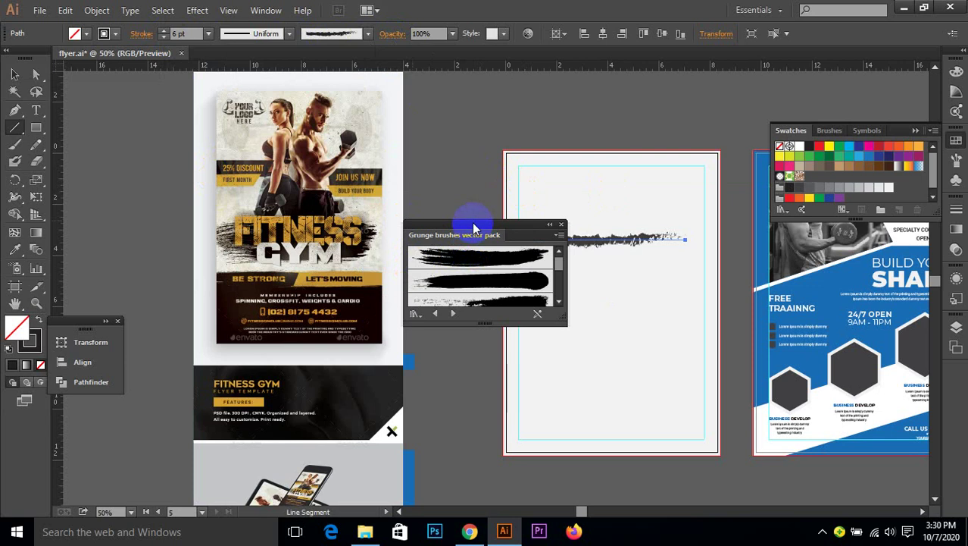
left_click_drag(472, 222, 390, 247)
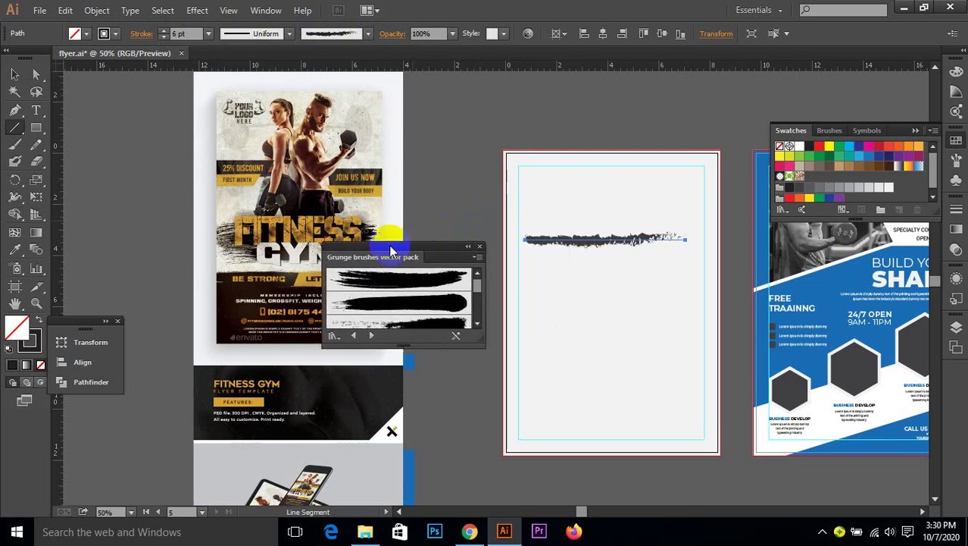
- Try several brushes from the grunge pack on the line, including Grunge Brush Vector Pack 02
left_click(406, 298)
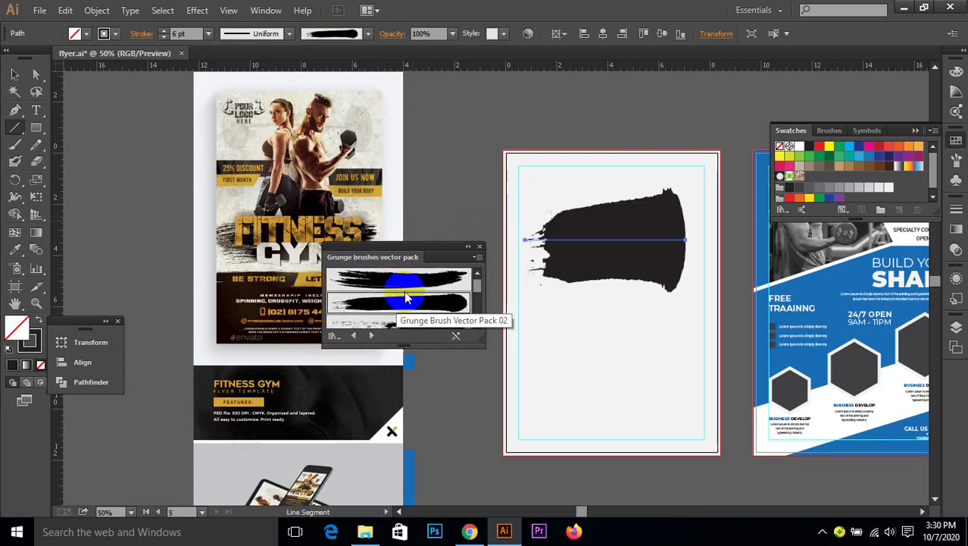
left_click(410, 285)
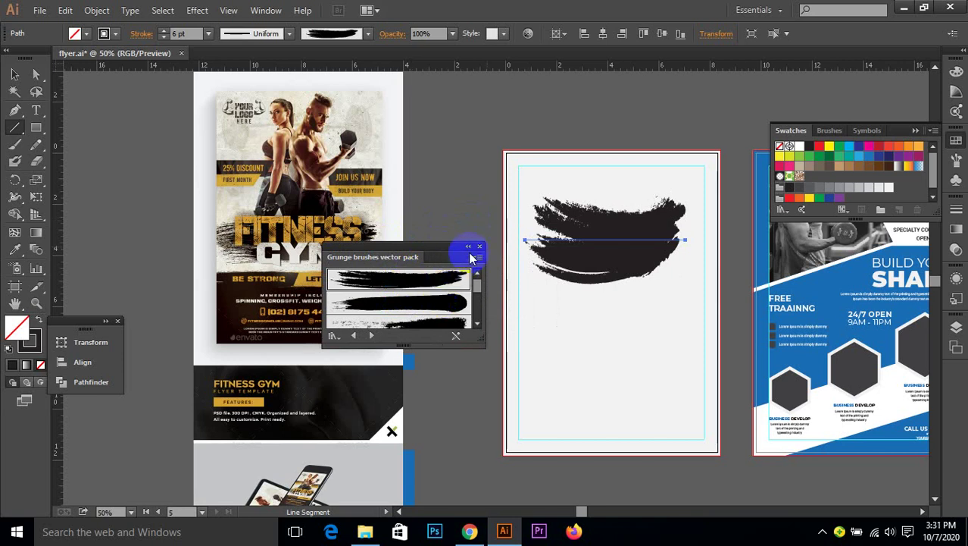
left_click(457, 307)
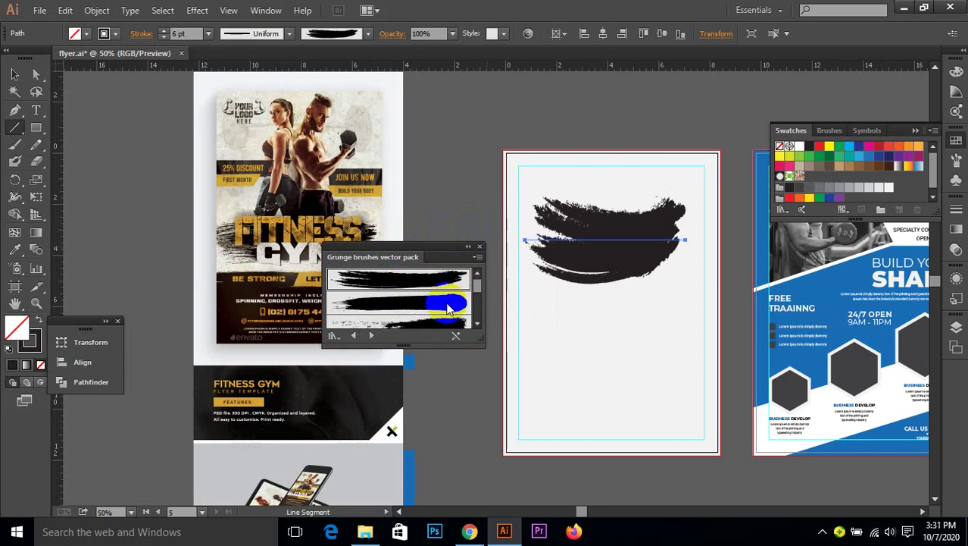
left_click(462, 313)
scroll(479, 288, "down", 3)
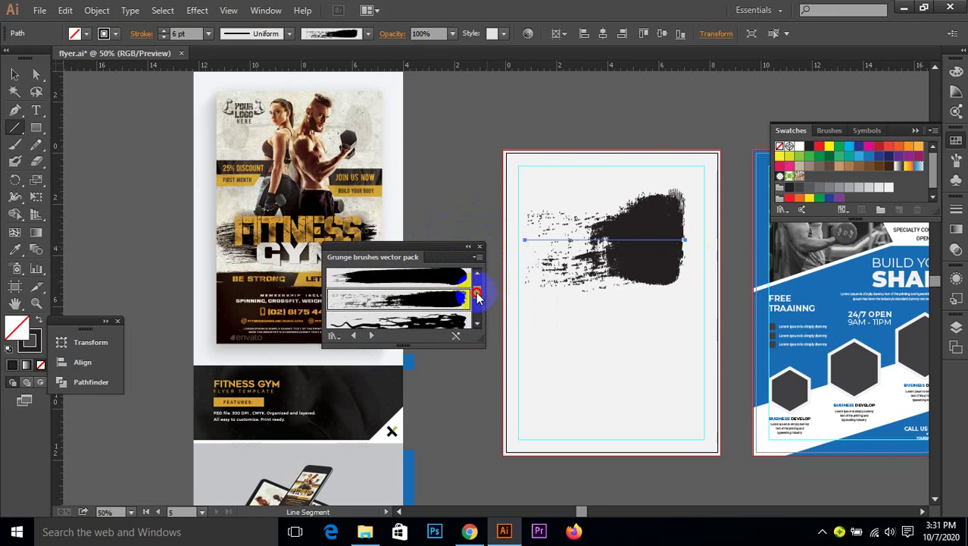
left_click(454, 286)
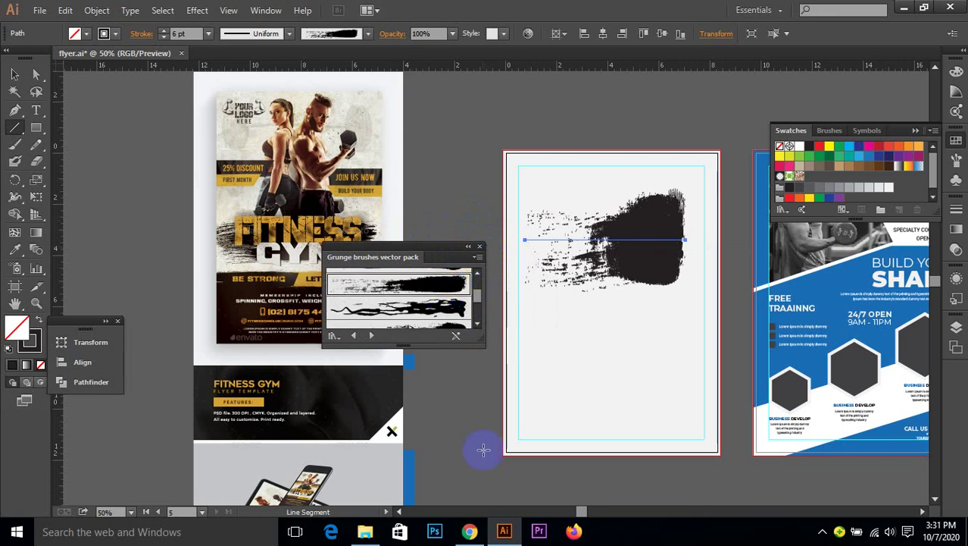
left_click(474, 533)
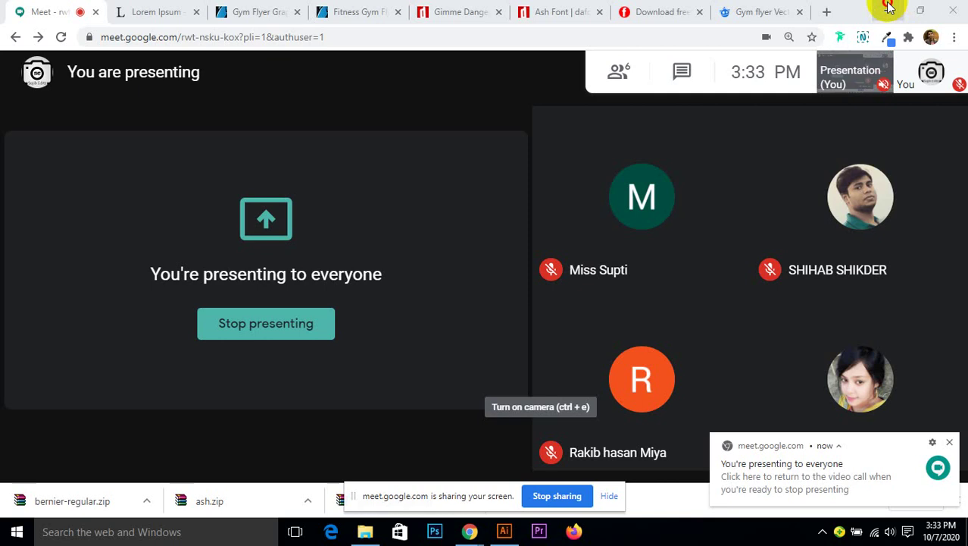
left_click(888, 9)
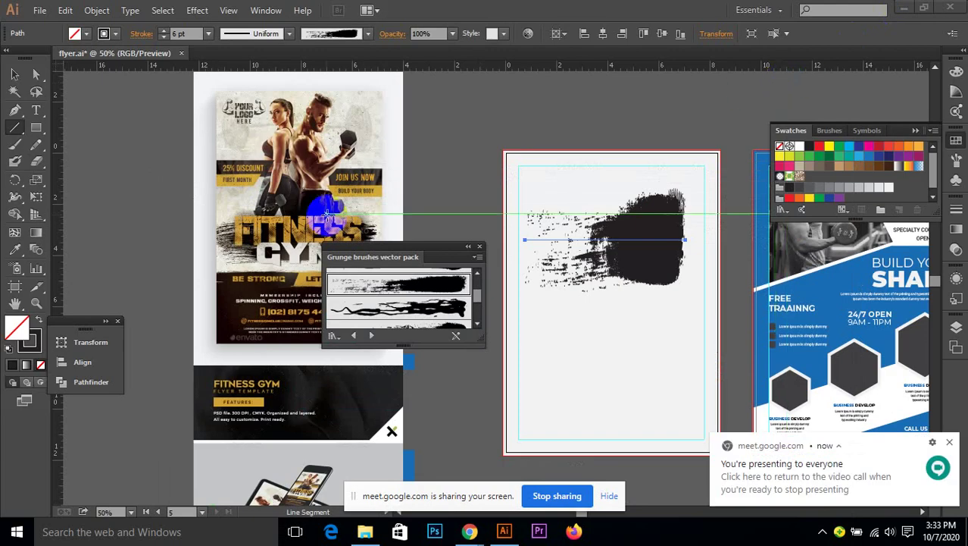
- Apply the first brush of the grunge pack to the line, then deselect it and close the brush library
left_click_drag(478, 303, 479, 286)
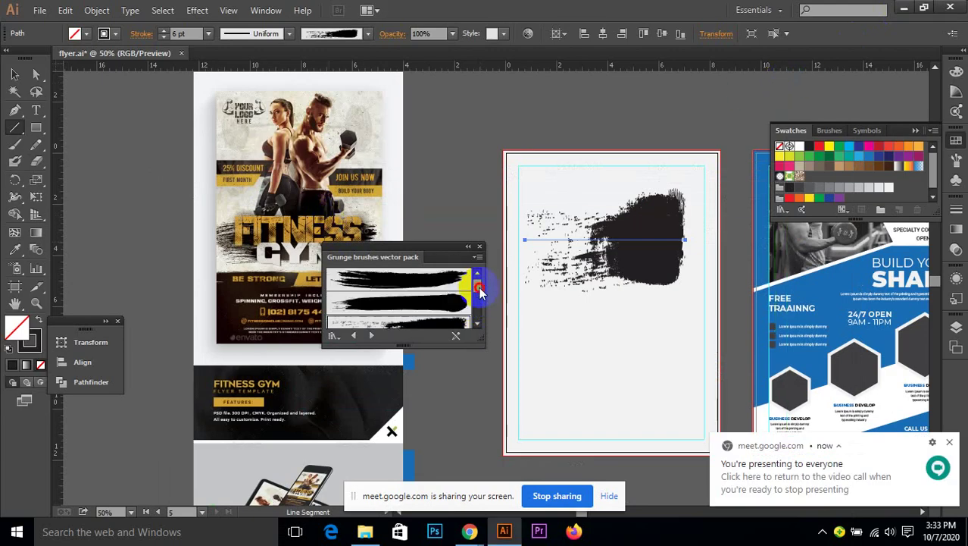
left_click(436, 277)
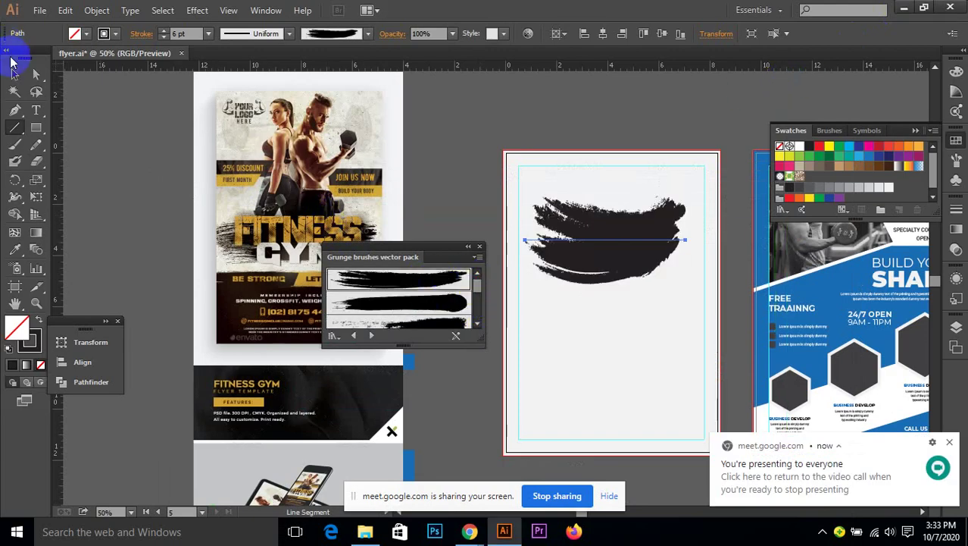
left_click(14, 76)
left_click(488, 179)
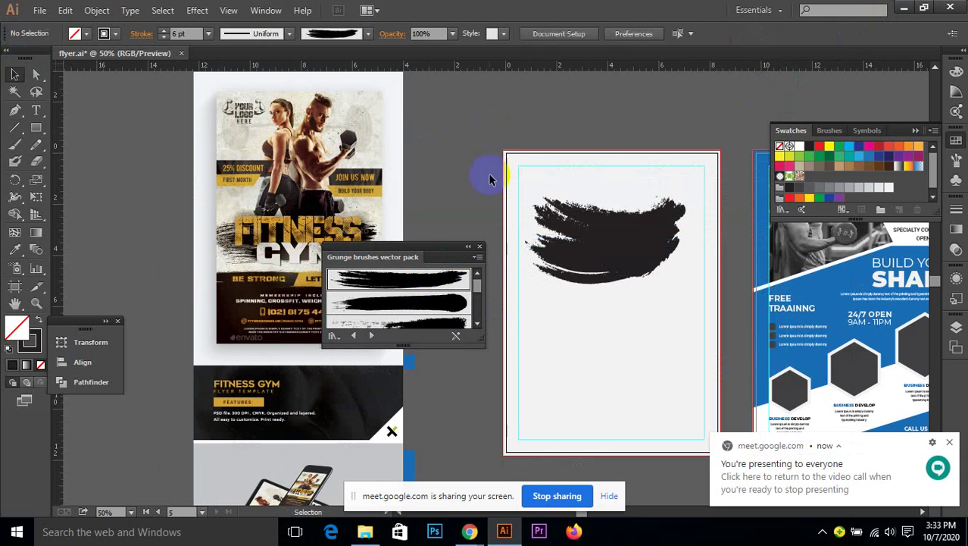
left_click(481, 248)
- Move the brush stroke down to the artboard's middle and overlap it with a rotated copy extending past the right edge
mouse_move(644, 261)
left_mouse_down()
mouse_move(605, 333)
mouse_move(604, 324)
mouse_move(681, 341)
mouse_move(664, 331)
mouse_move(674, 341)
mouse_move(609, 358)
mouse_move(652, 406)
mouse_move(703, 391)
mouse_move(683, 426)
mouse_move(530, 356)
mouse_move(546, 392)
left_mouse_up()
mouse_move(621, 380)
left_mouse_down()
mouse_move(648, 337)
mouse_move(638, 340)
mouse_move(637, 370)
mouse_move(645, 370)
mouse_move(660, 319)
mouse_move(669, 329)
mouse_move(673, 322)
left_mouse_up()
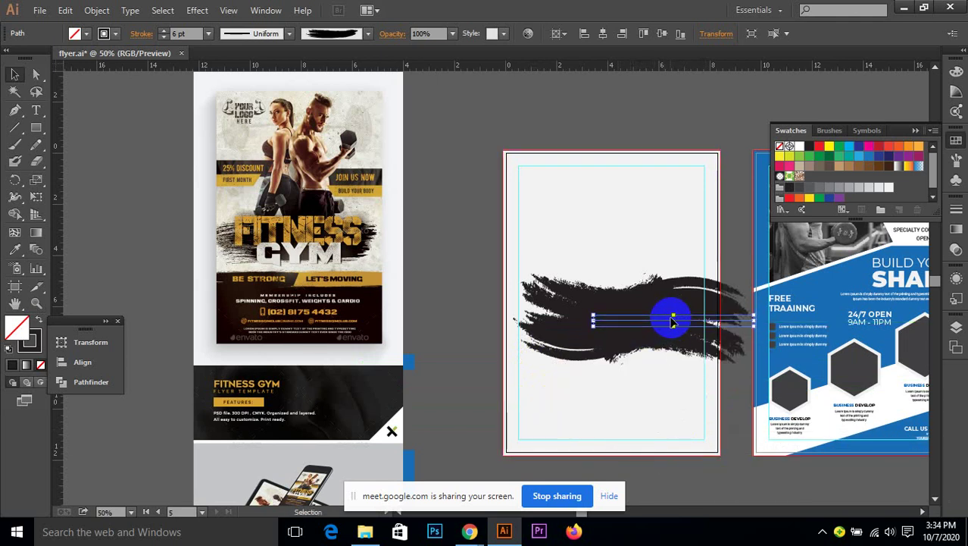
- Select both overlapping brush strokes without the gray background and expand their appearance into shapes
left_click(595, 244)
left_click_drag(560, 265, 622, 337)
key("ctrl+shift+a")
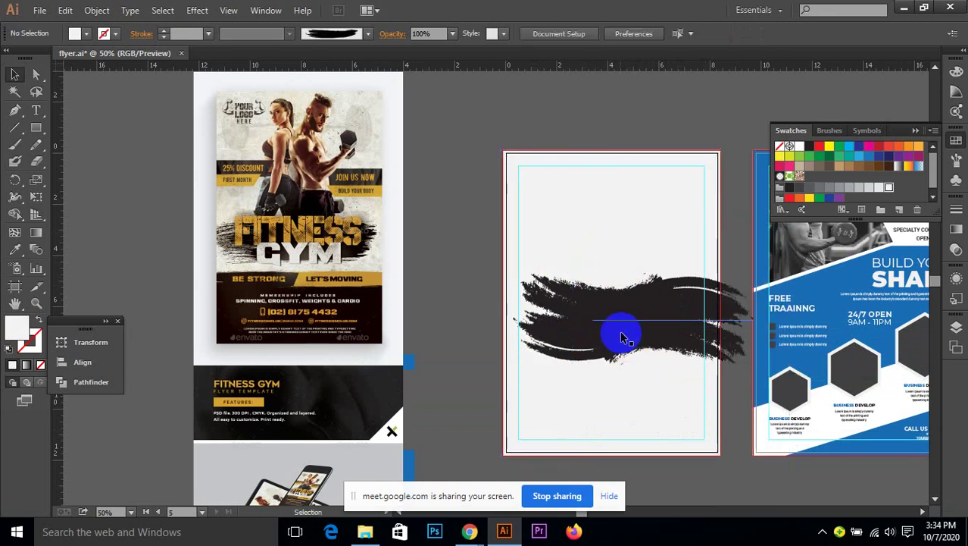
left_click_drag(573, 264, 644, 372)
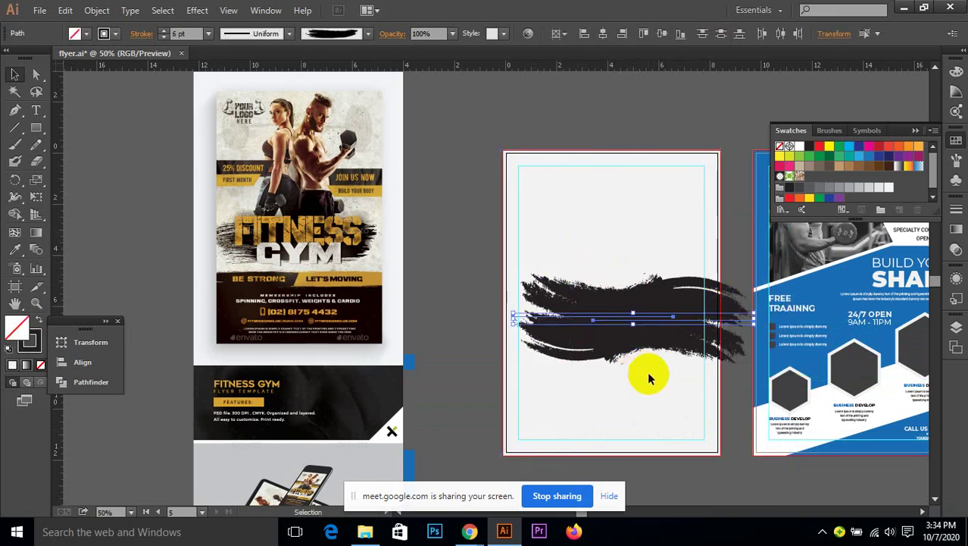
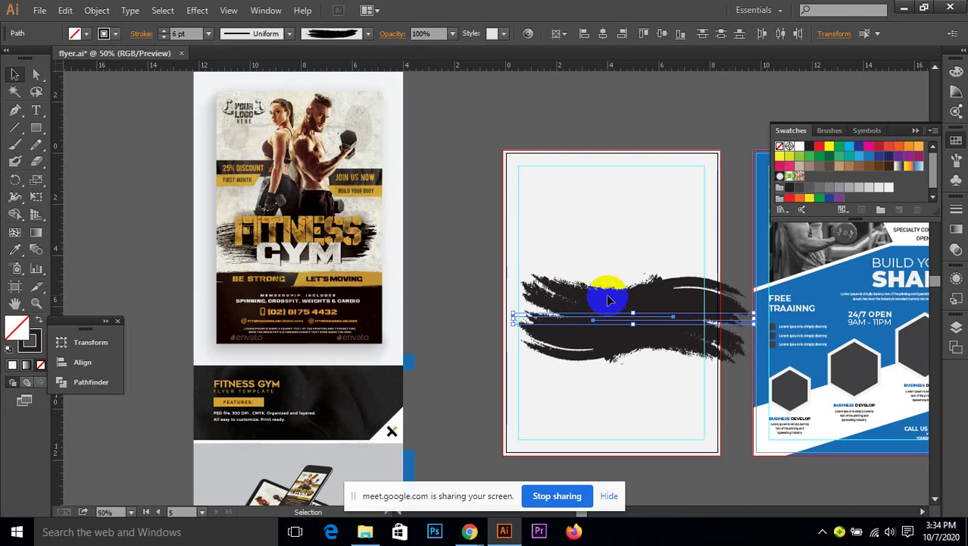
left_click(96, 10)
left_click(128, 177)
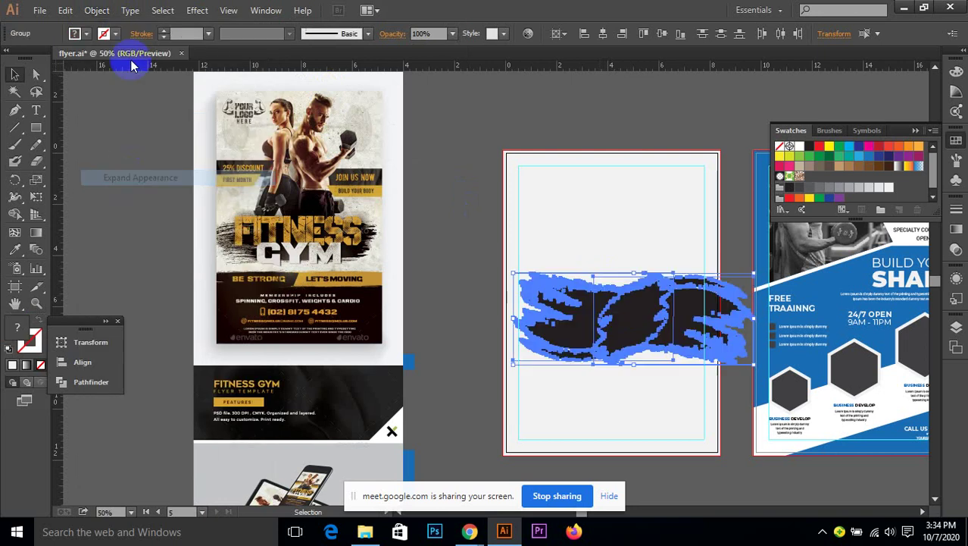
left_click(96, 10)
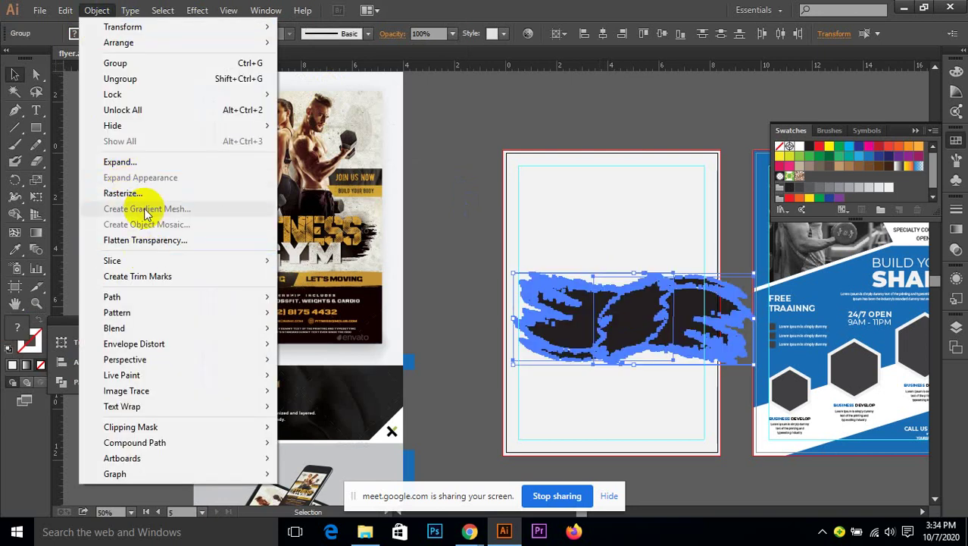
left_click(140, 160)
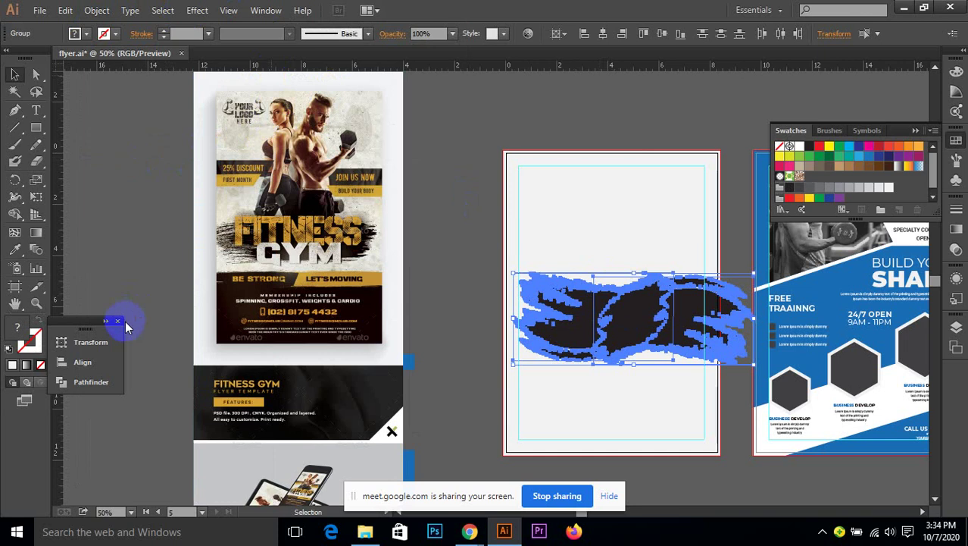
- Merge the expanded brush strokes with Pathfinder and make the result a compound path
key("ctrl+shift+F9")
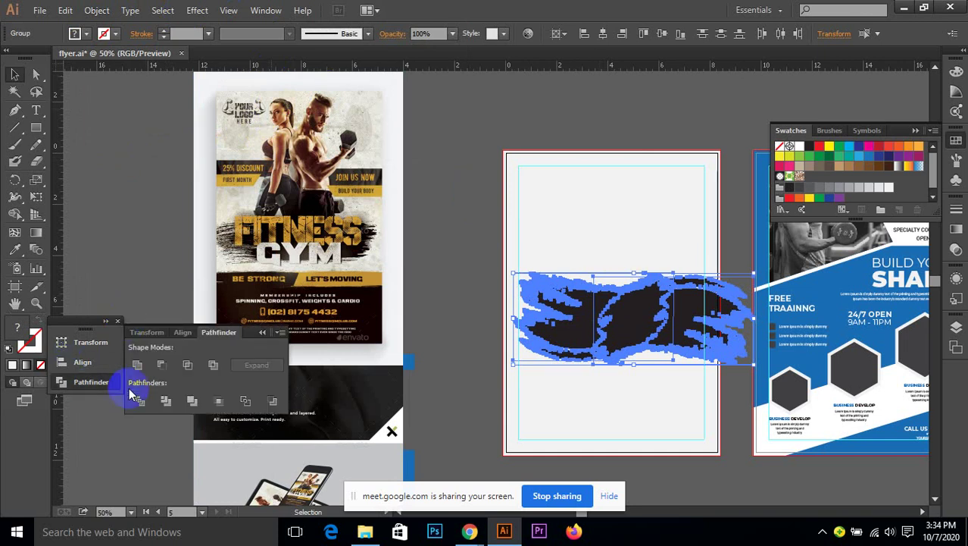
left_click(195, 404)
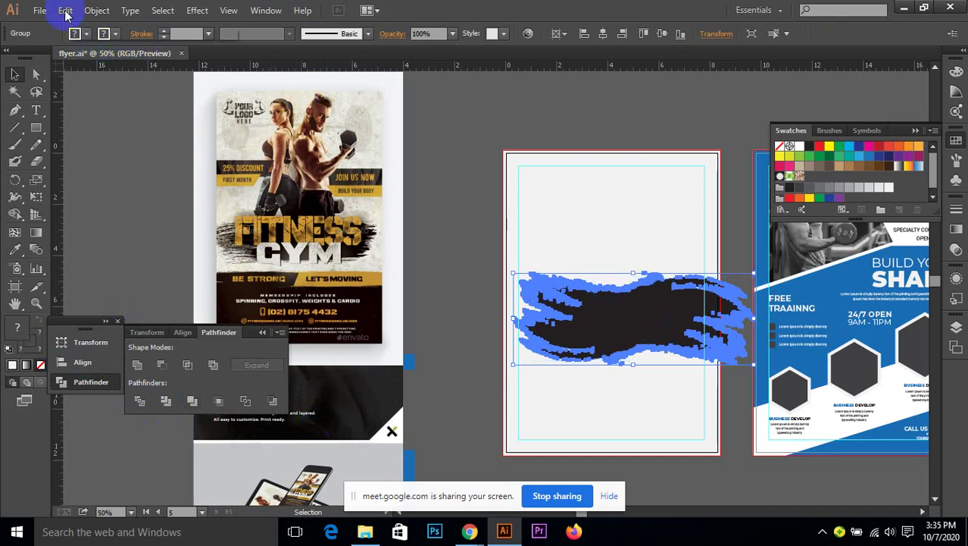
left_click(94, 10)
mouse_move(223, 305)
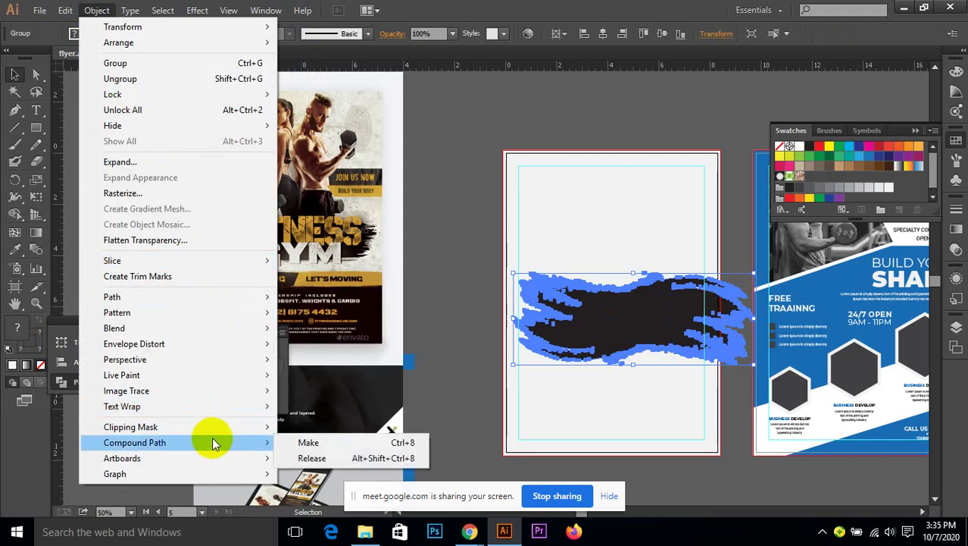
mouse_move(227, 426)
mouse_move(265, 441)
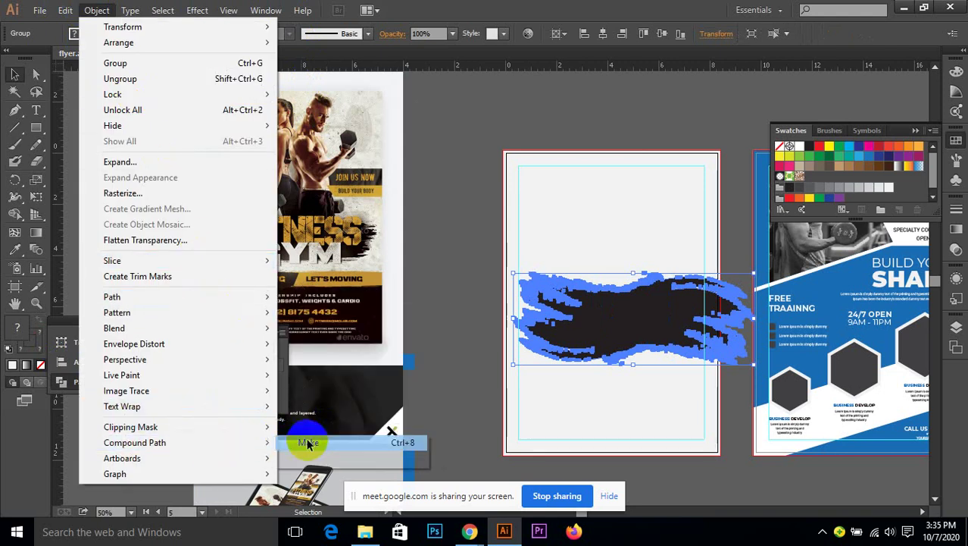
left_click(306, 444)
- Fill the compound brush shape with black and deselect it
left_click(76, 33)
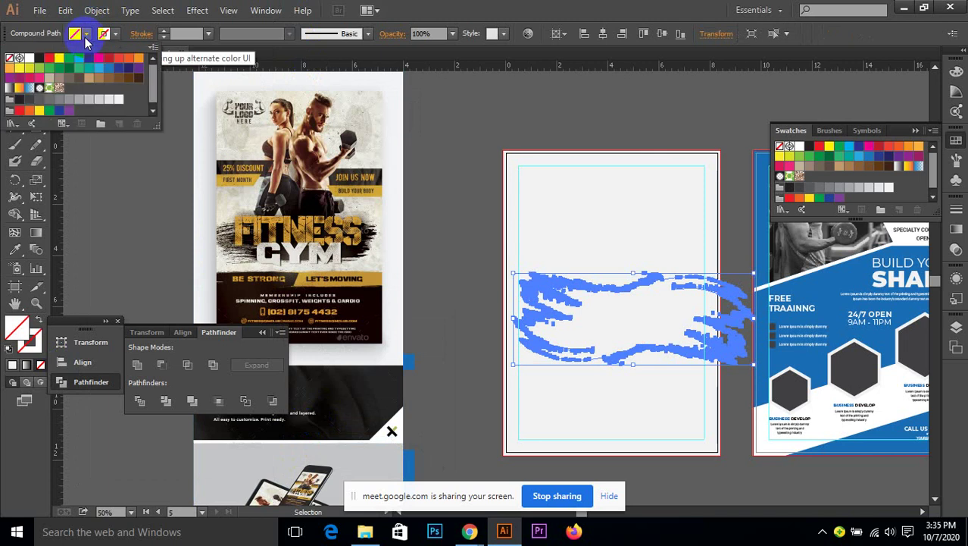
left_click(42, 58)
left_click(450, 43)
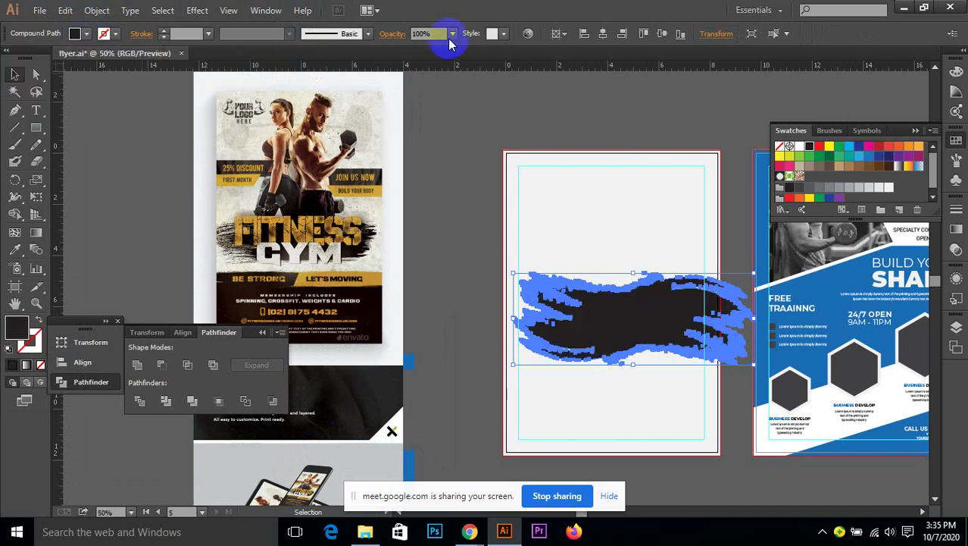
left_click(14, 73)
left_click(541, 155)
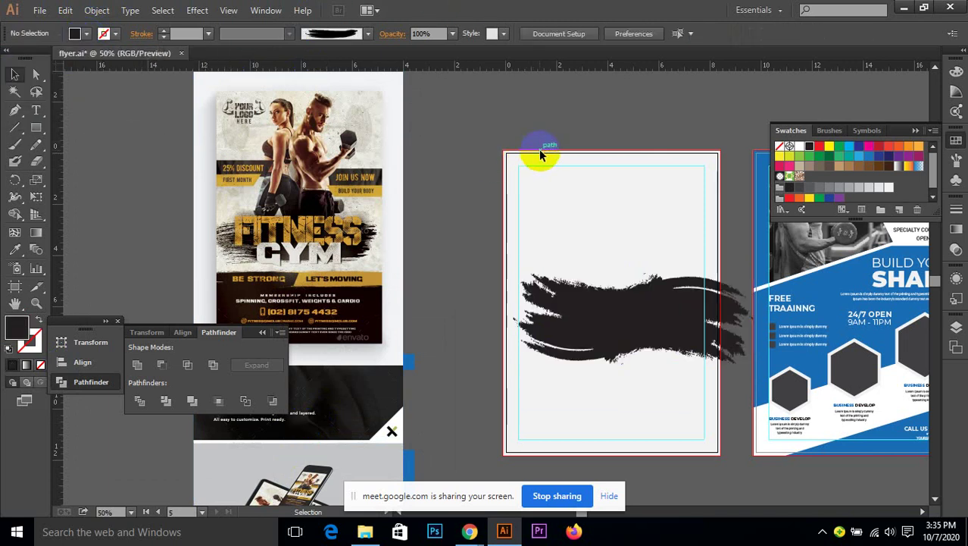
- Move the black brush shape back onto the artboard and narrow it to about 8.44 in wide so it spans the page
left_click(626, 309)
mouse_move(713, 336)
left_mouse_down()
mouse_move(502, 320)
mouse_move(612, 347)
left_mouse_up()
left_click(735, 319)
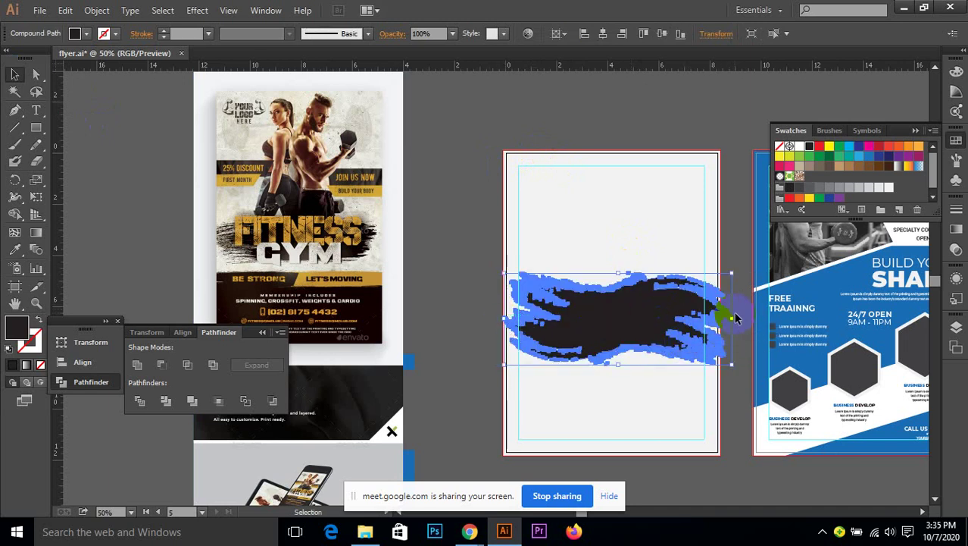
left_click_drag(735, 318, 746, 324)
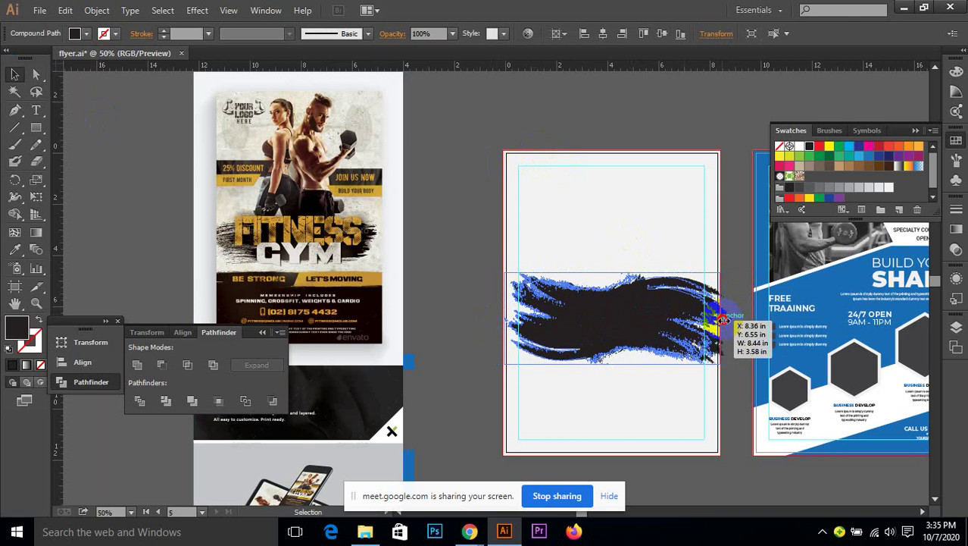
left_click(747, 326)
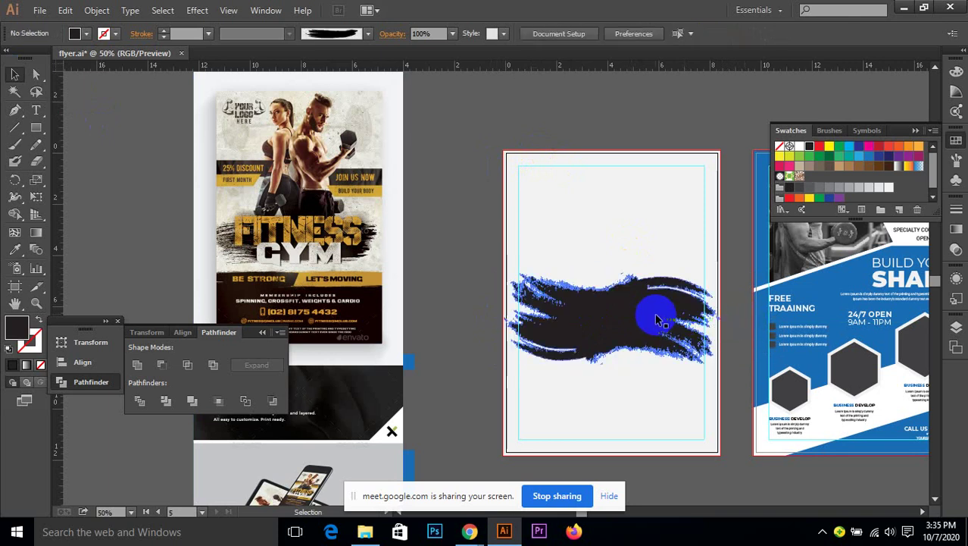
left_click(652, 317)
left_click(733, 317)
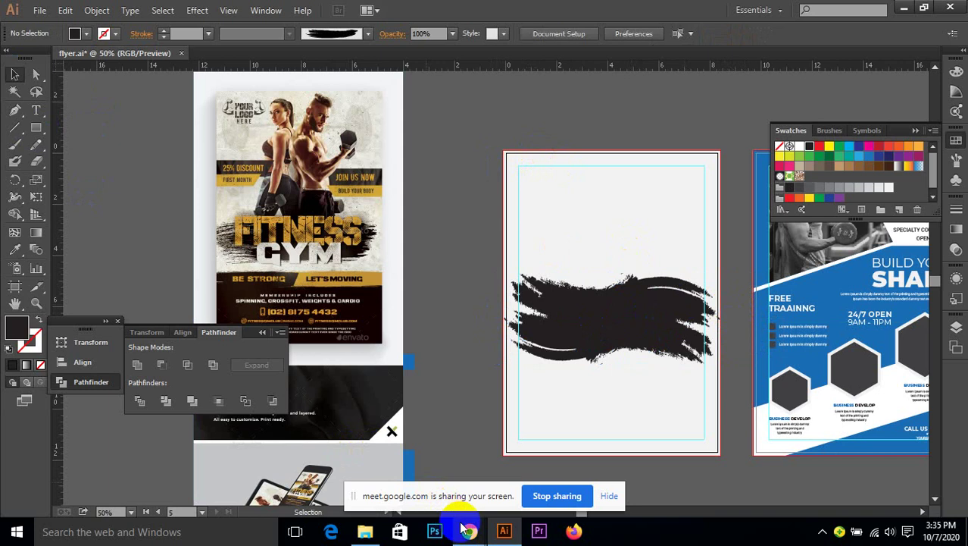
- Switch to Chrome, hide the screen-sharing bar and show the downloaded gimme_danger.zip in its folder
mouse_move(464, 528)
left_click(378, 446)
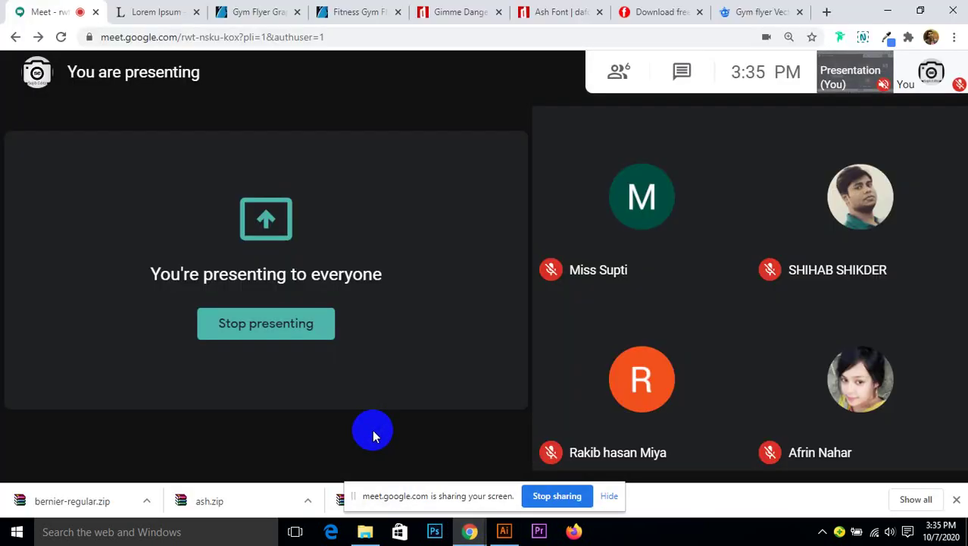
left_click(610, 496)
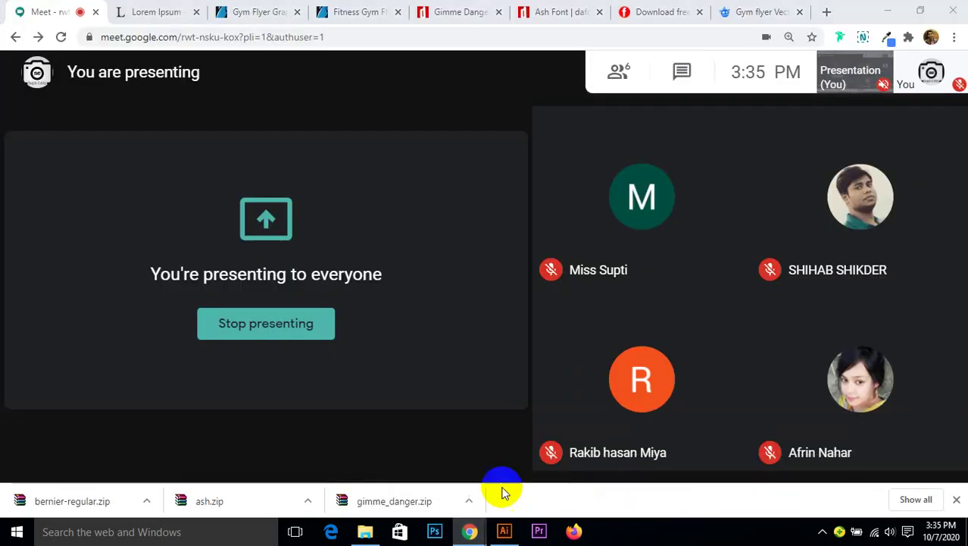
mouse_move(381, 476)
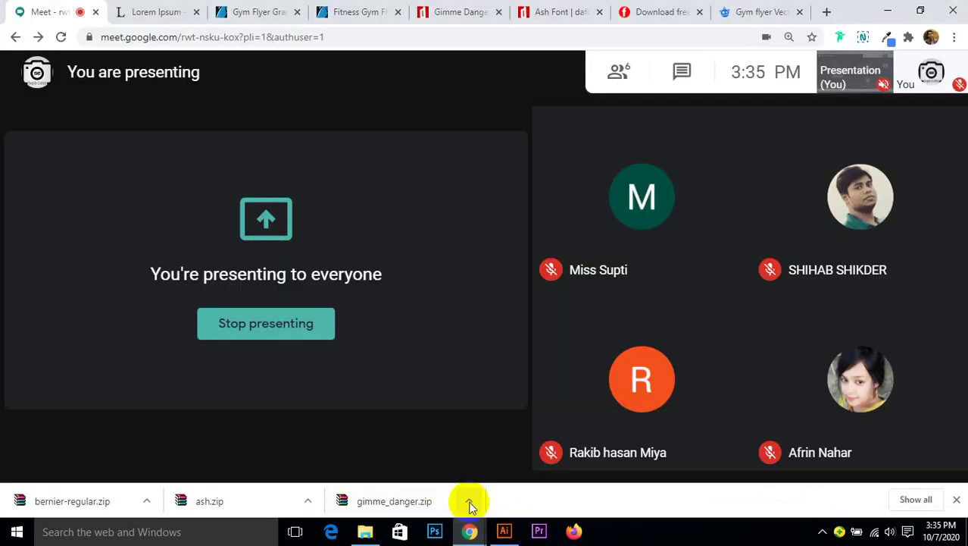
left_click(471, 505)
left_click(494, 457)
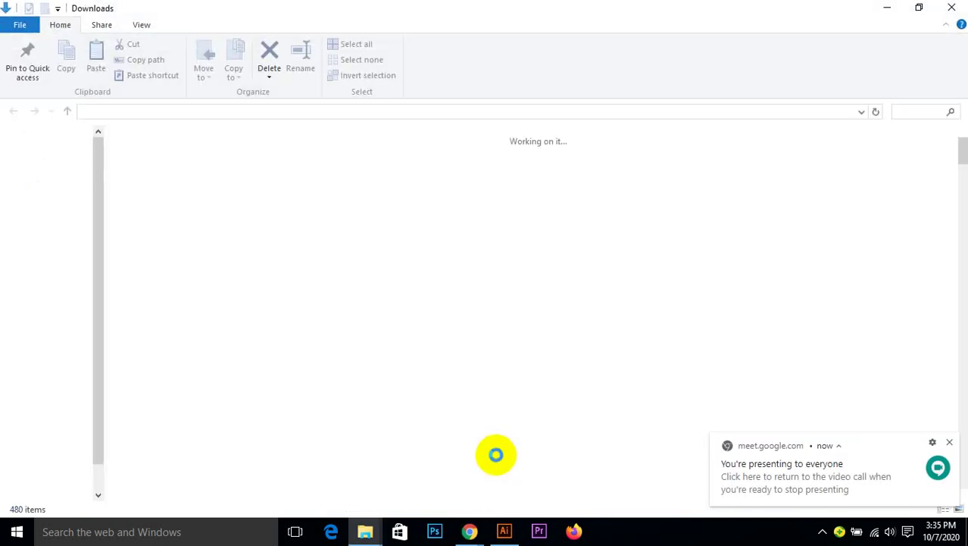
right_click(390, 471)
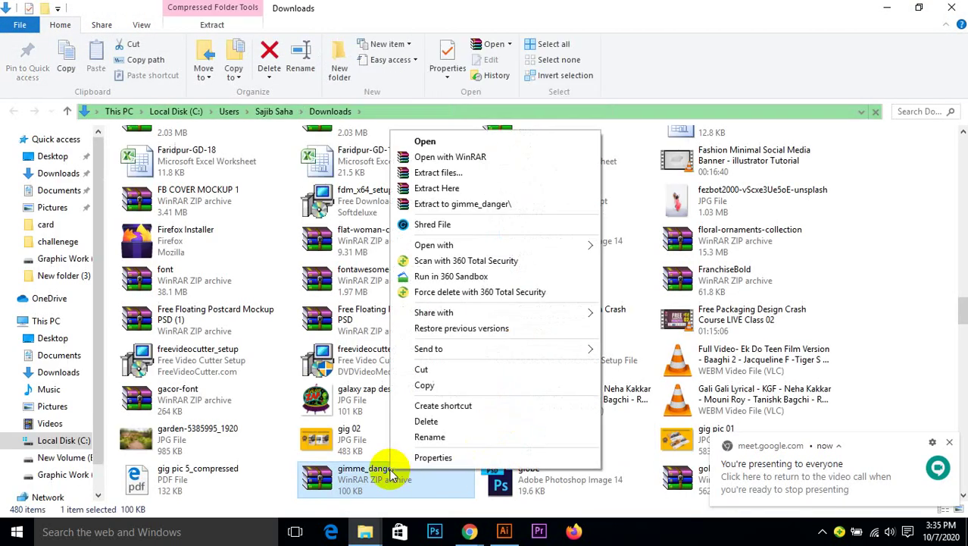
left_click(429, 173)
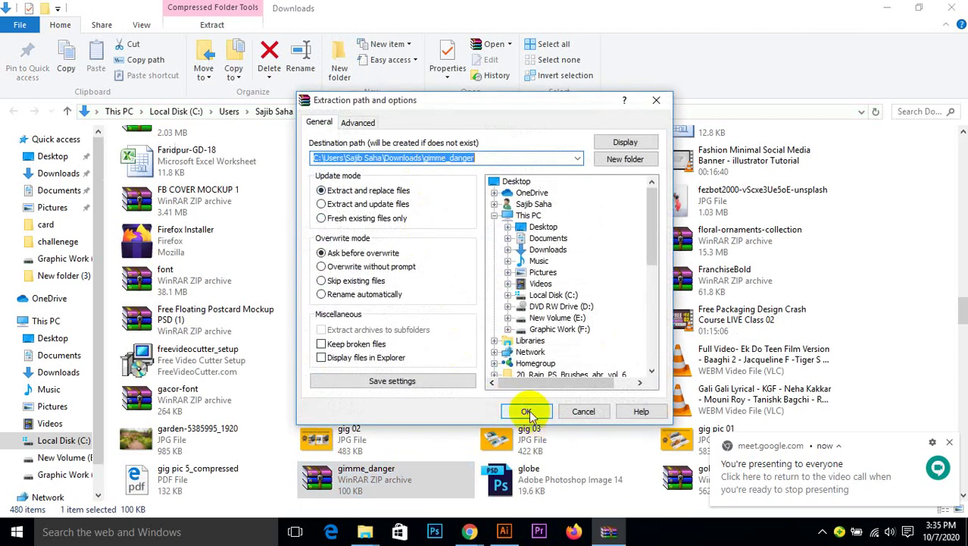
left_click(606, 409)
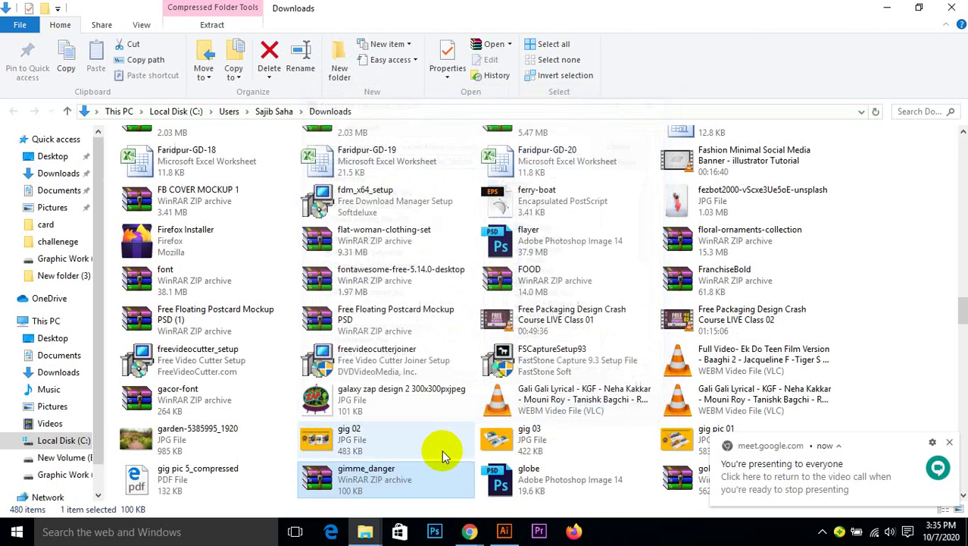
- Install the Gimme Danger font from the gimme_danger archive, dismissing the WinRAR notice, and close the font preview and archive
double_click(404, 471)
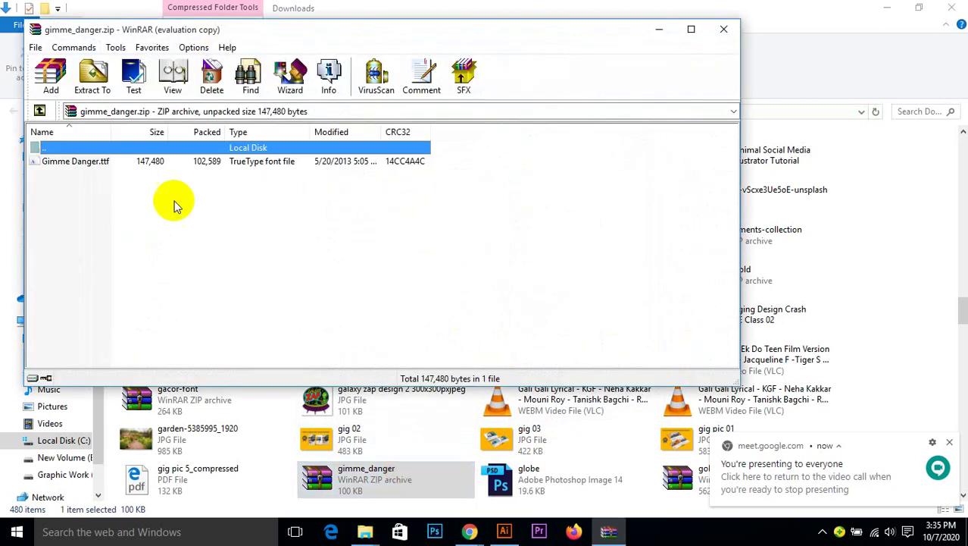
left_click(457, 213)
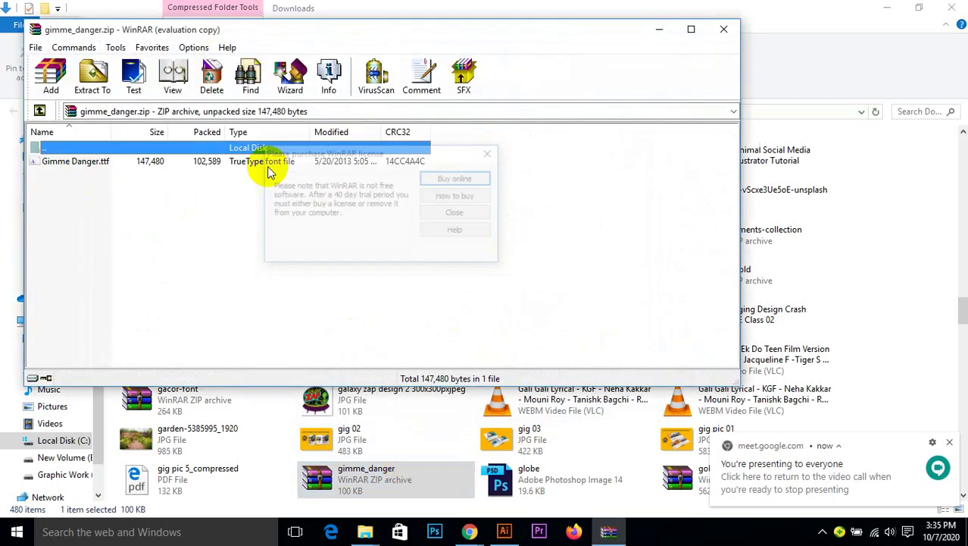
double_click(92, 164)
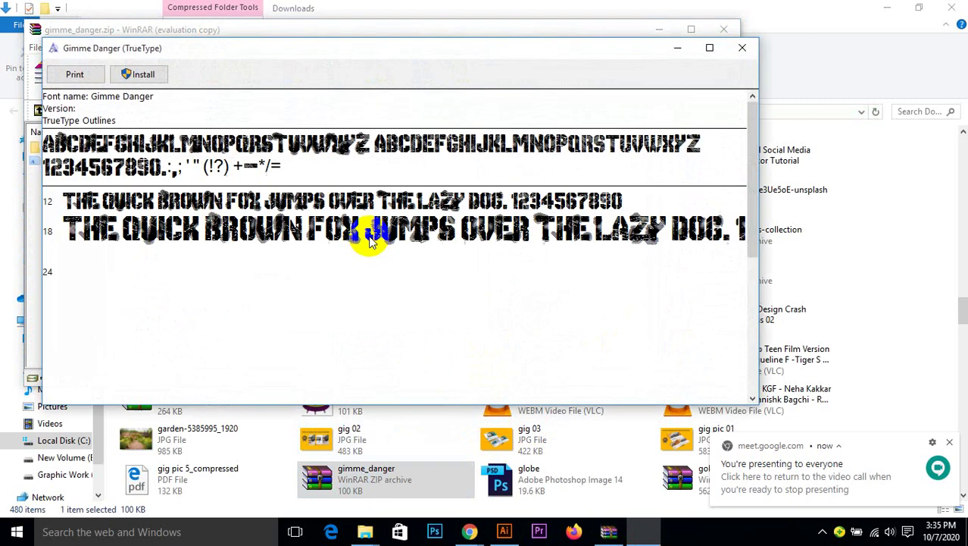
left_click(143, 78)
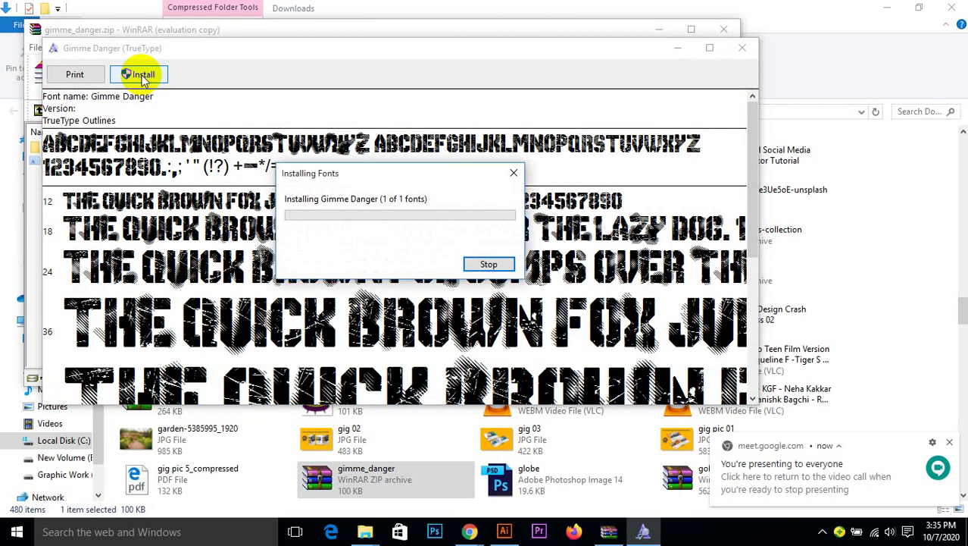
left_click(742, 50)
left_click(723, 29)
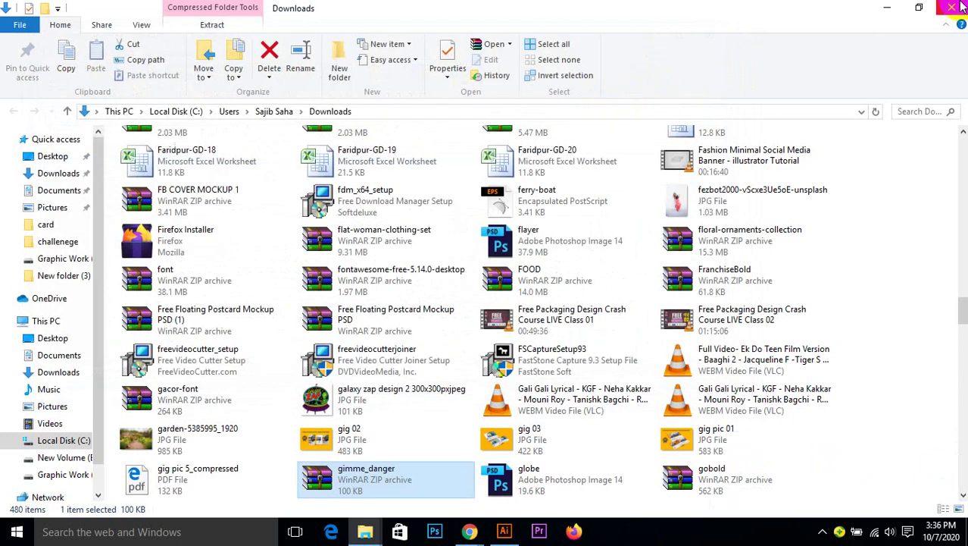
- Return to Illustrator and add point text reading FITNESS GYM on two lines above the brush banner
left_click(888, 7)
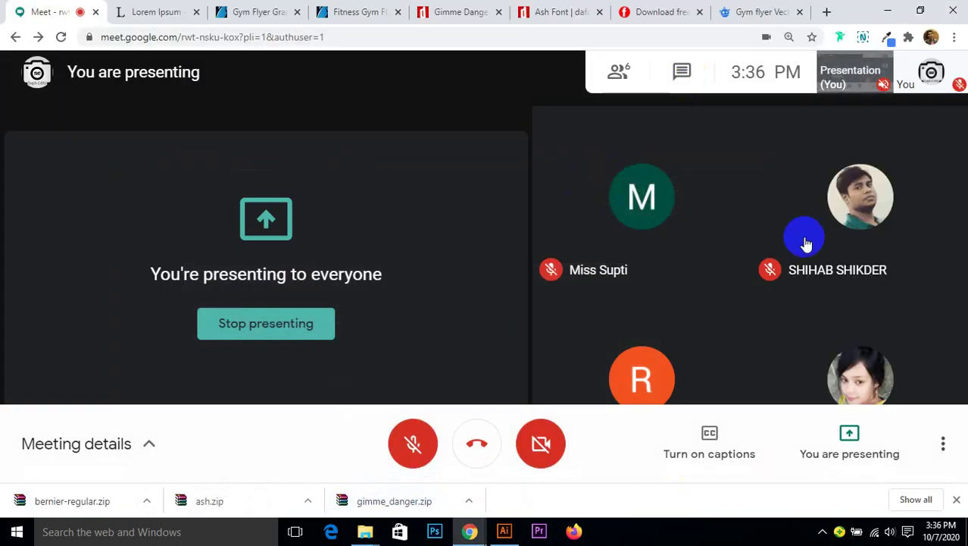
left_click(879, 9)
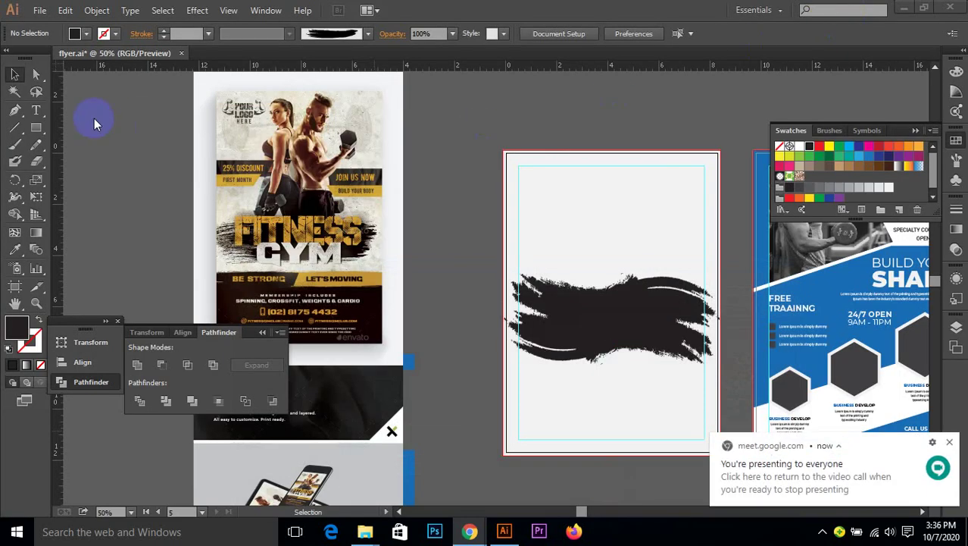
left_click(35, 110)
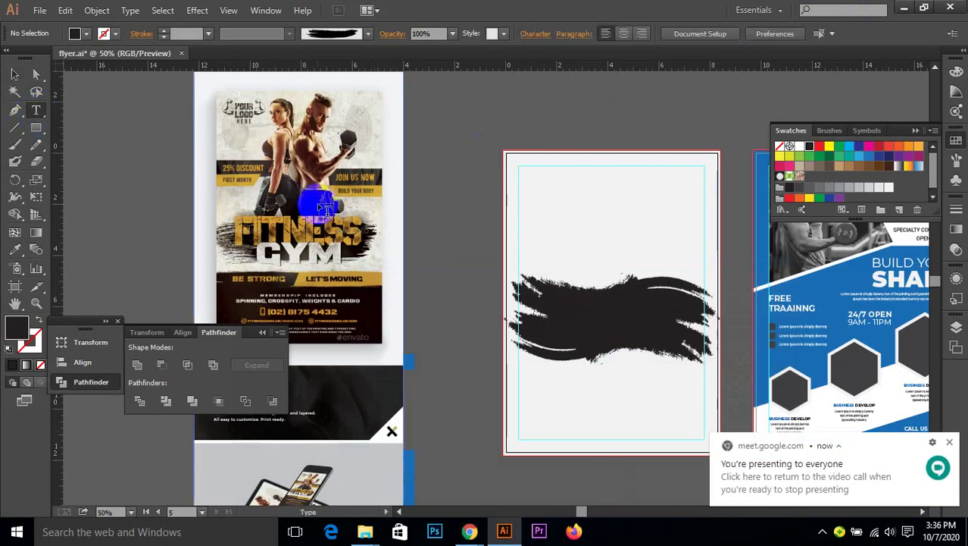
left_click(562, 219)
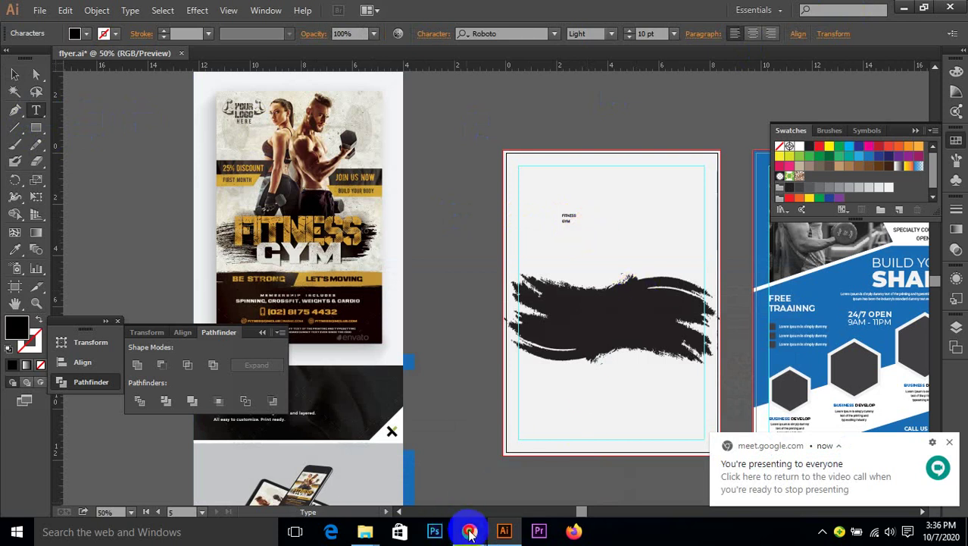
mouse_move(469, 529)
left_click(432, 428)
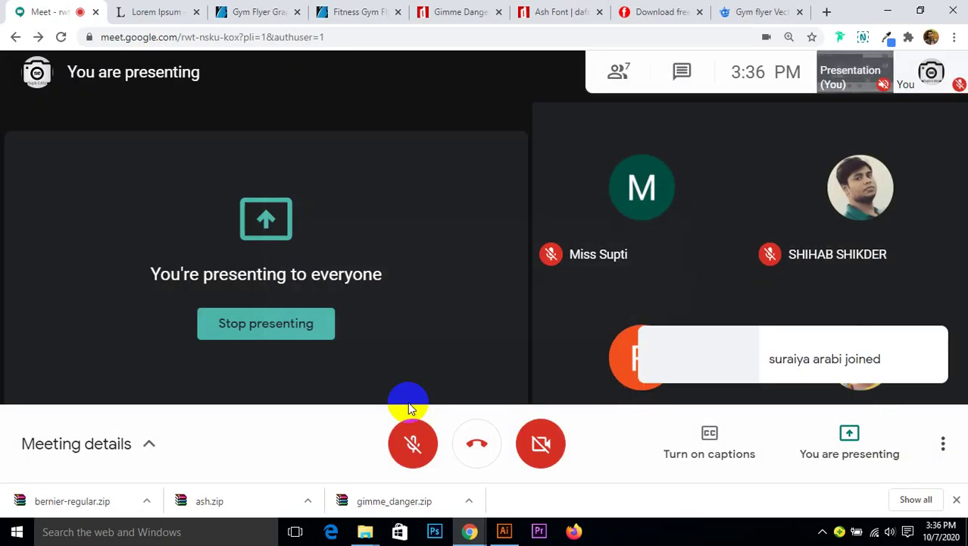
left_click(890, 9)
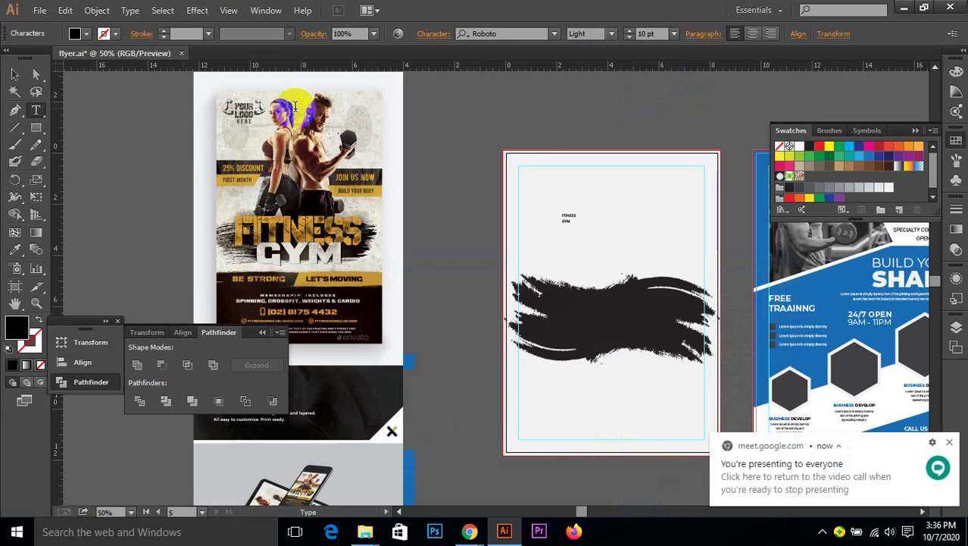
- Center-align the FITNESS GYM text and scale it up to about 74.15 pt above the brush banner
left_click(12, 75)
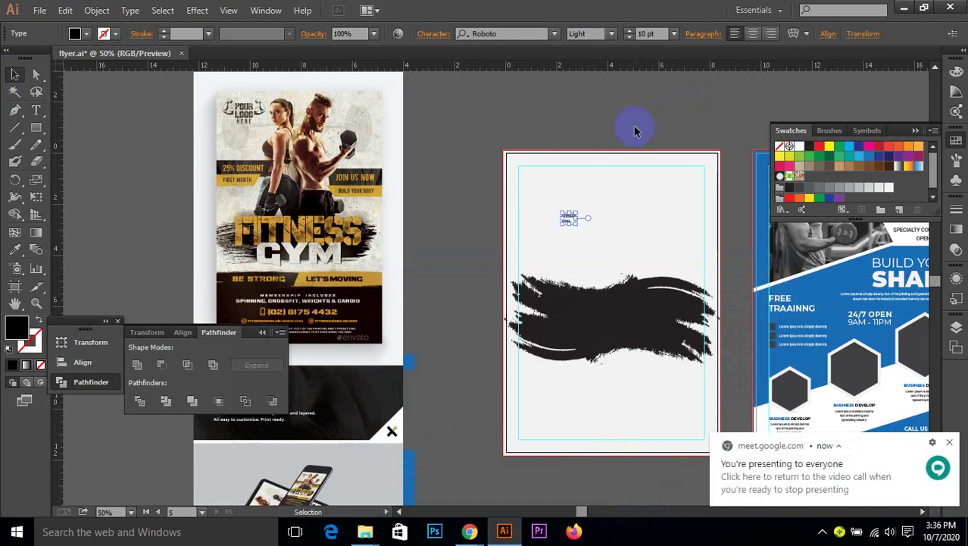
left_click(752, 34)
left_click(566, 226)
left_click_drag(566, 226, 614, 254)
left_click_drag(593, 199, 619, 198)
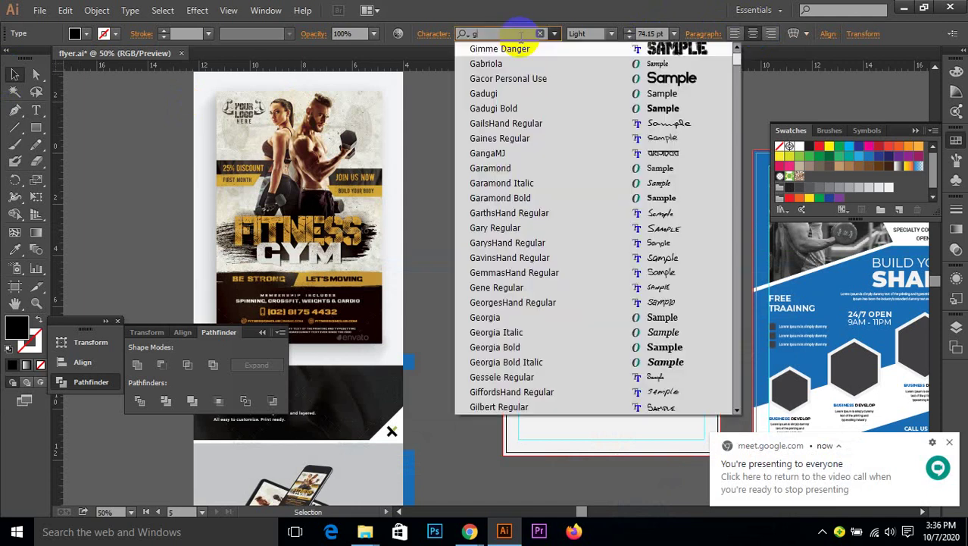
- Set the FITNESS GYM text in the Gimme Danger font and shift it right onto the artboard
left_click(493, 50)
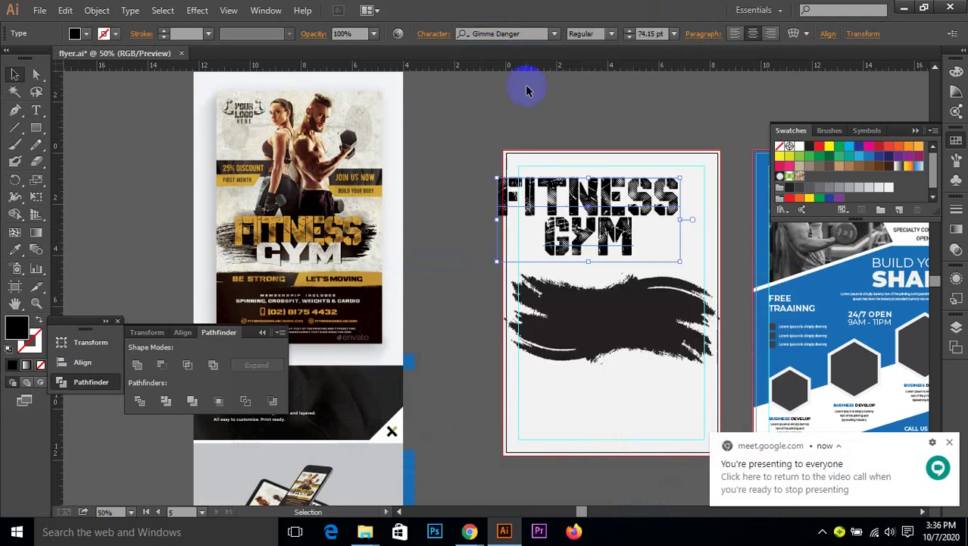
left_click(14, 77)
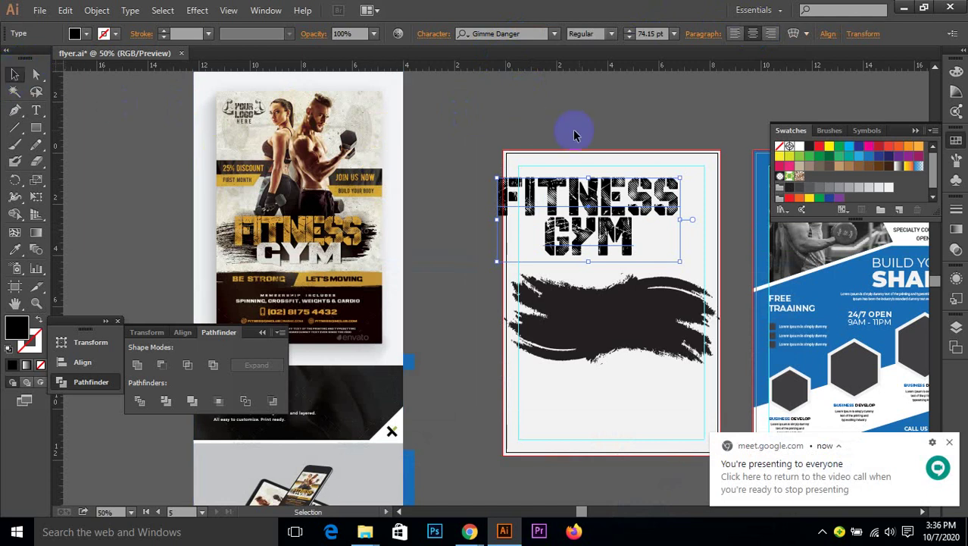
left_click(599, 135)
left_click_drag(611, 211, 644, 217)
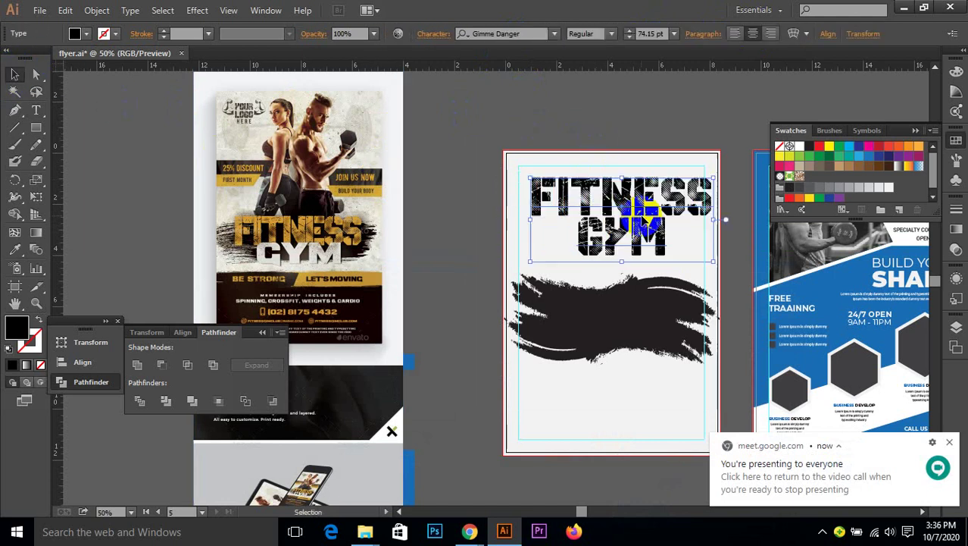
- Recolor the word FITNESS with the gold sampled from the title in the reference flyer
left_click(36, 111)
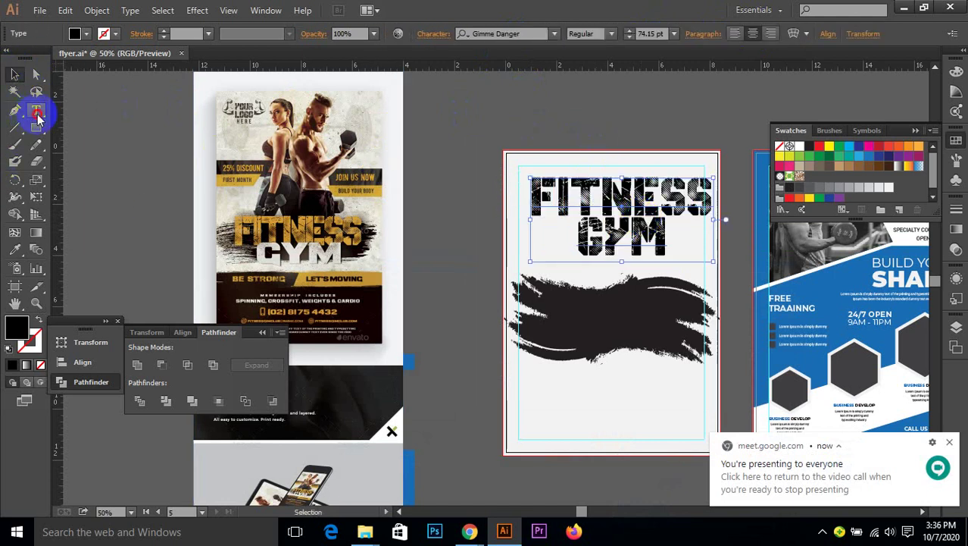
left_click_drag(530, 186, 709, 190)
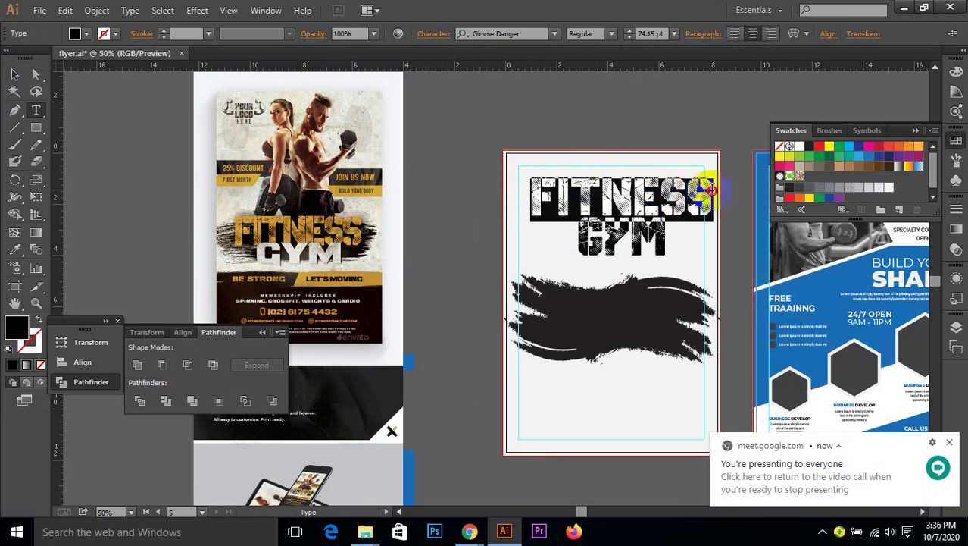
left_click(16, 251)
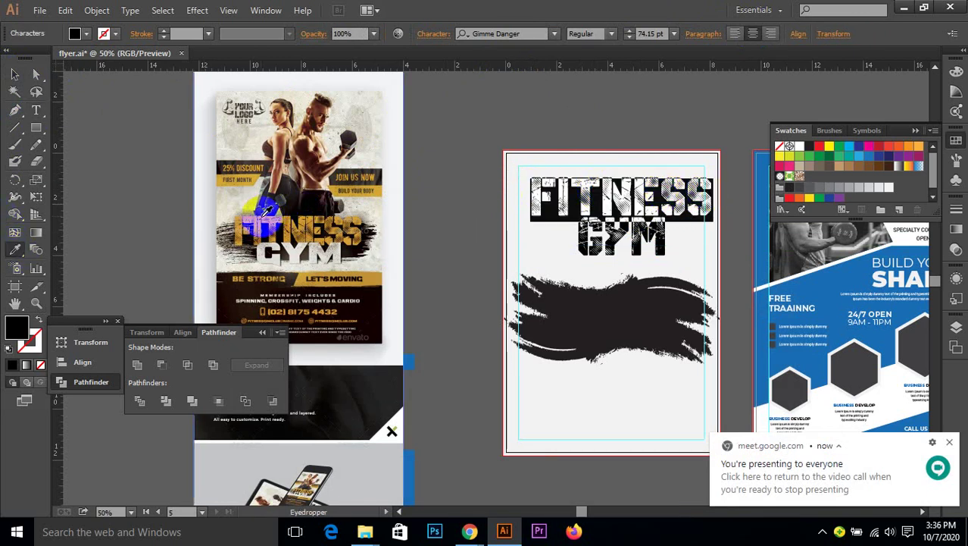
left_click(264, 221)
left_click(15, 73)
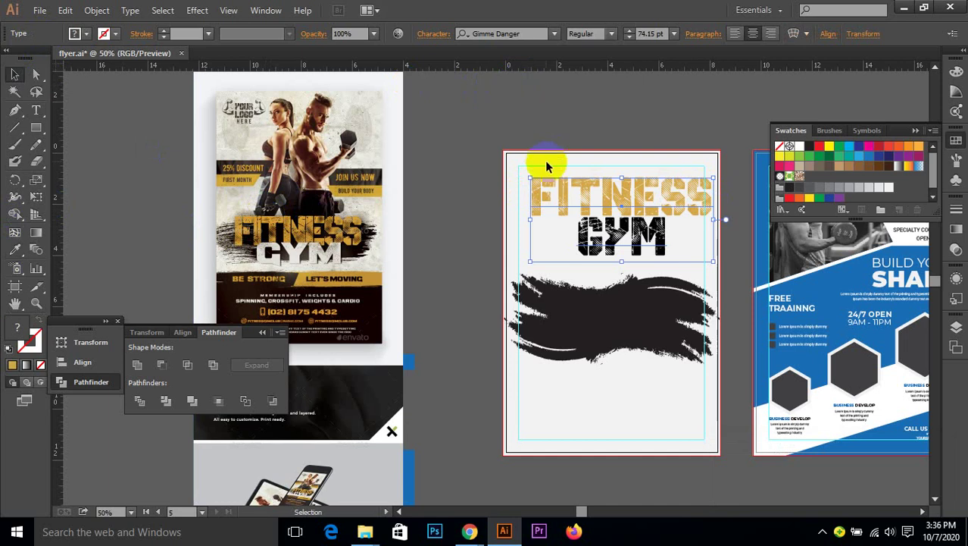
- Move the FITNESS GYM title slightly left so it sits within the margin guides
left_click(558, 216, "ctrl")
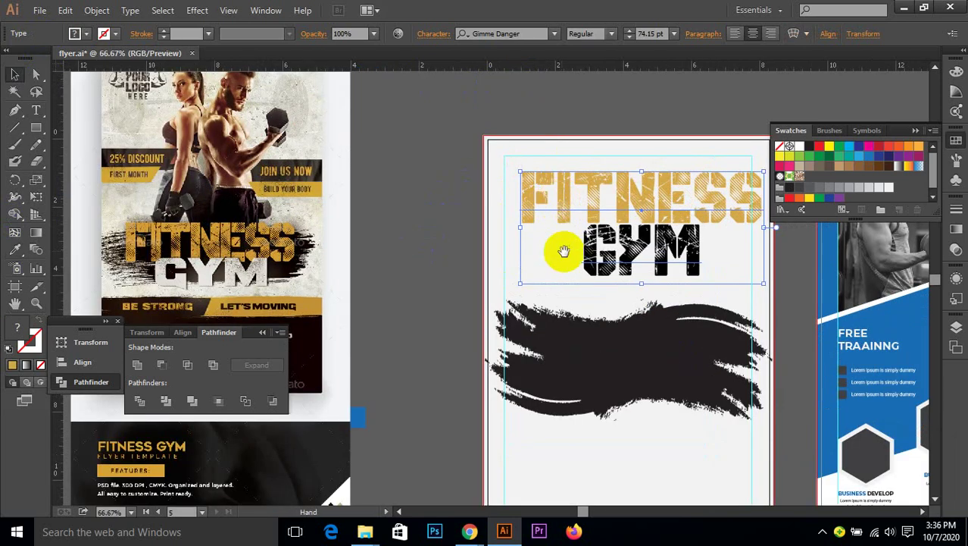
left_click_drag(561, 249, 546, 204)
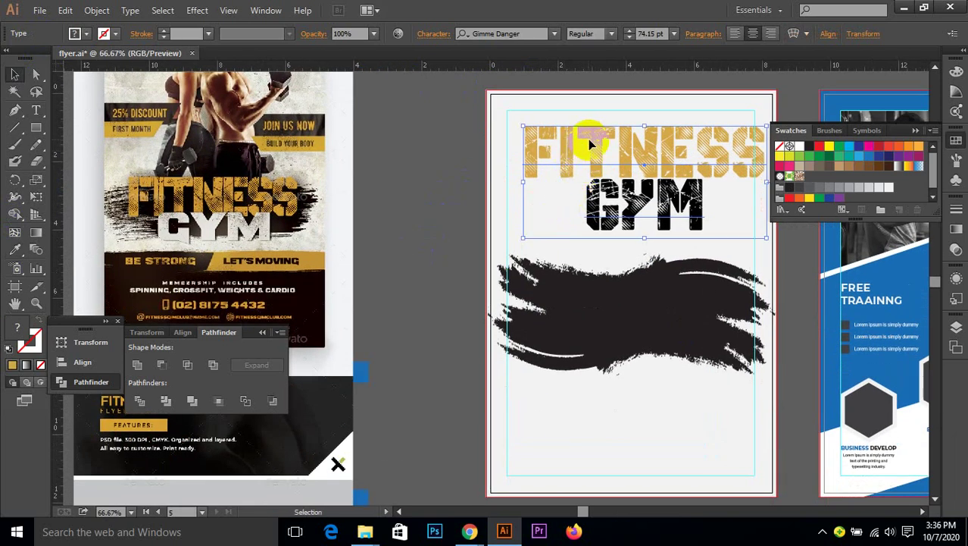
mouse_move(591, 144)
left_mouse_down()
mouse_move(597, 263)
mouse_move(580, 137)
left_mouse_up()
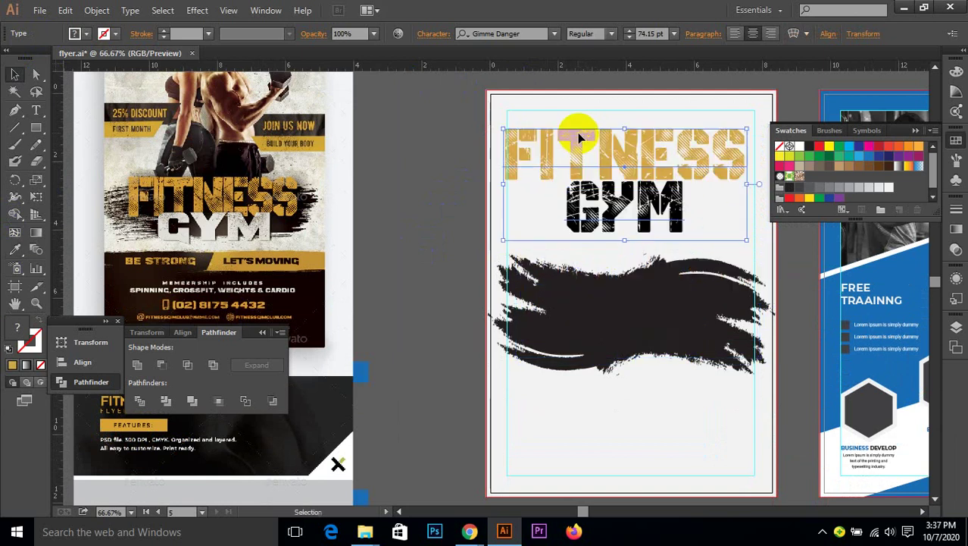
- Sample the reference title's gold again onto the word FITNESS and deselect the text
left_click(36, 111)
left_click(503, 151)
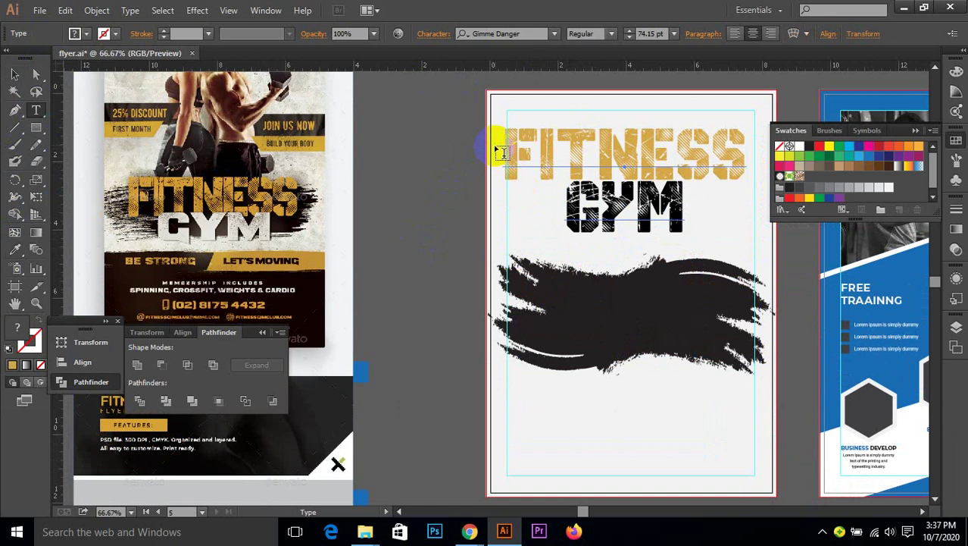
left_click_drag(502, 146, 748, 154)
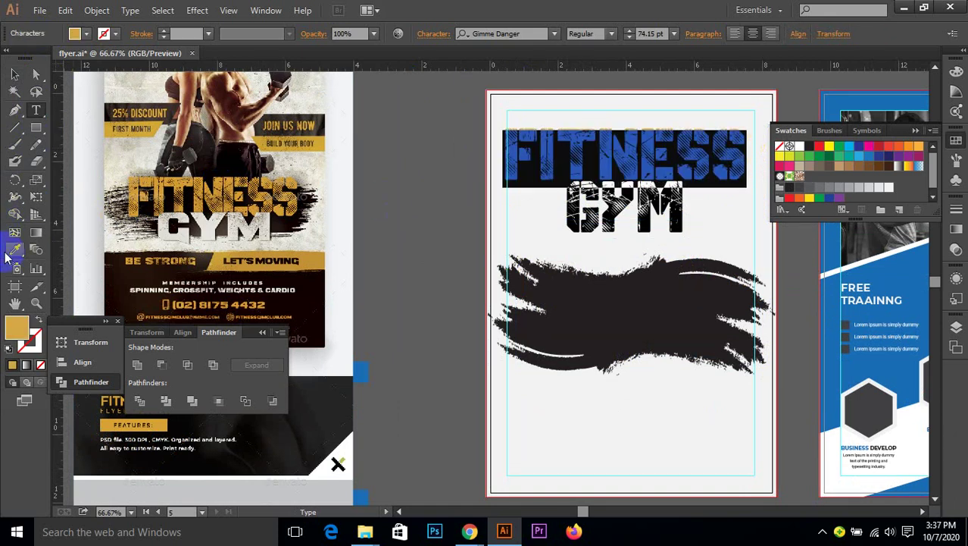
left_click(171, 185)
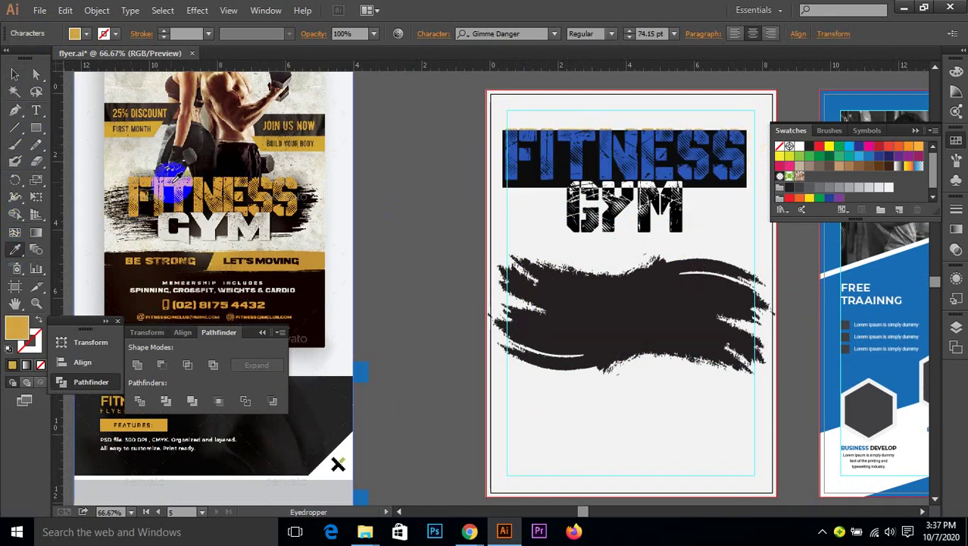
left_click(14, 73)
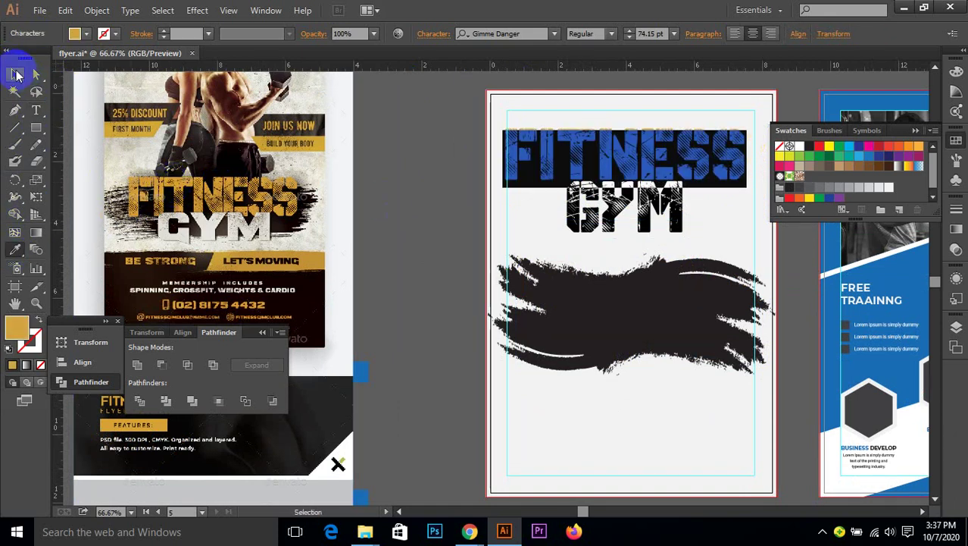
left_click(410, 271)
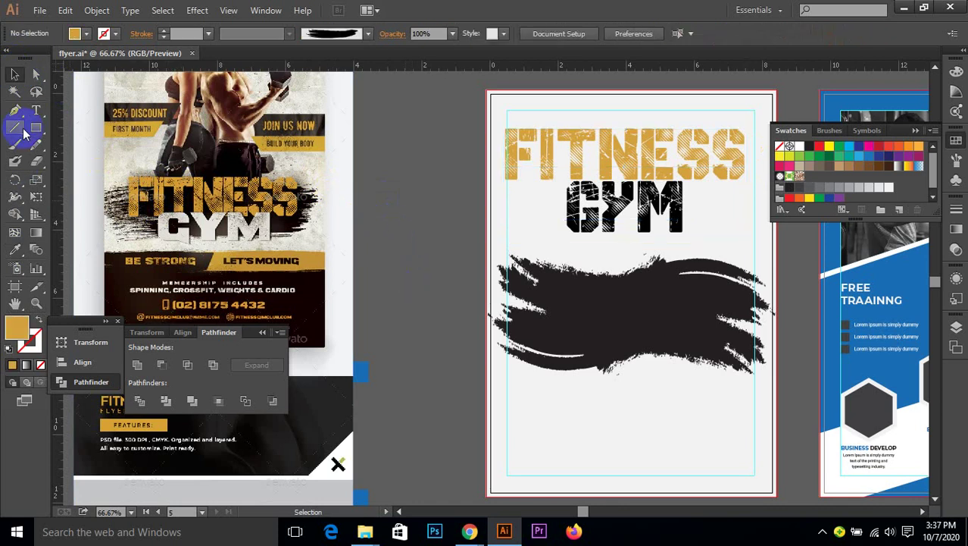
- Recolor the word GYM in the title white (ffffff)
left_click(37, 110)
left_click_drag(598, 211, 703, 215)
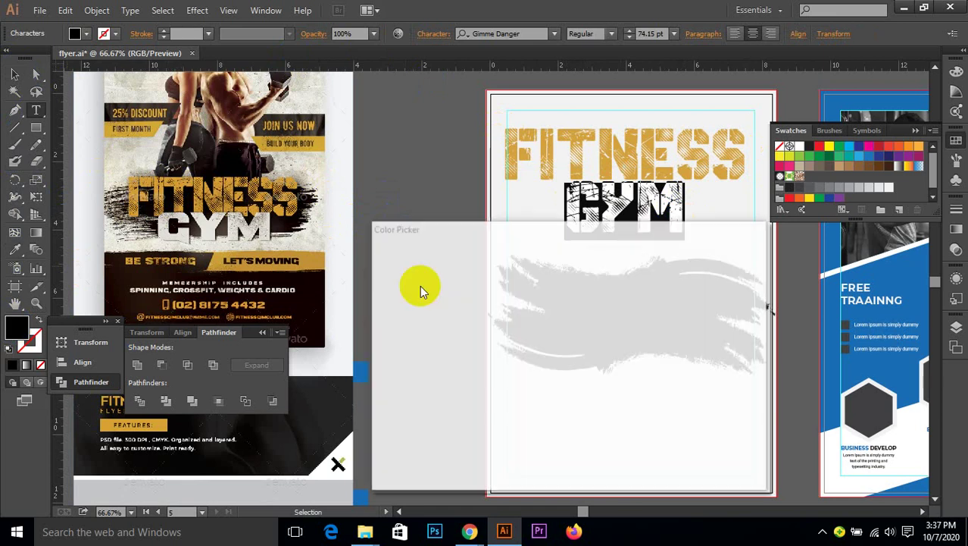
left_click(383, 269)
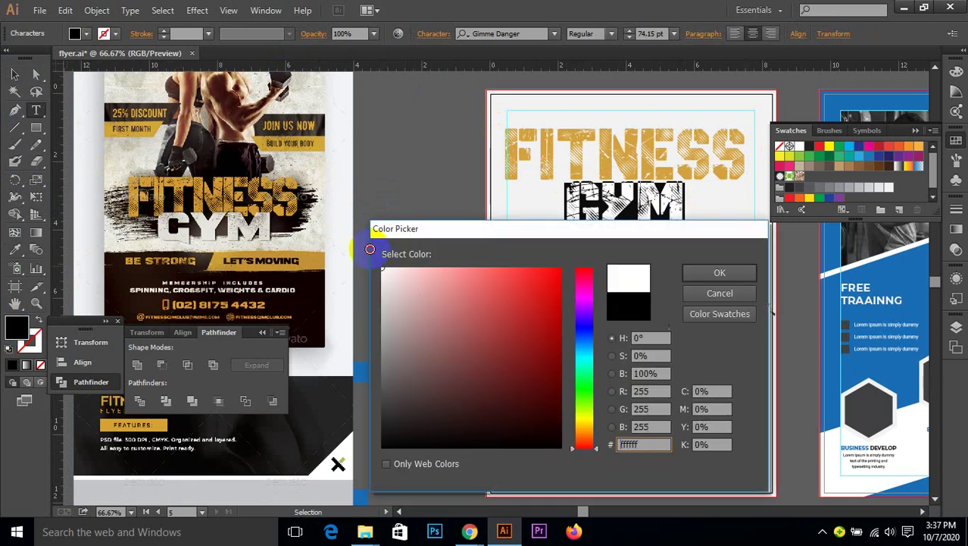
left_click(697, 273)
key("Escape")
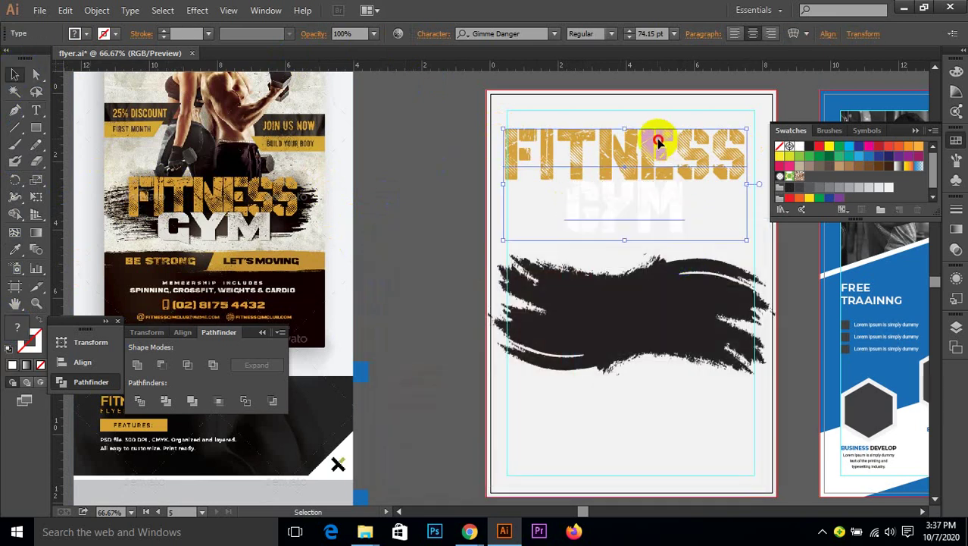
- Move the FITNESS GYM title down so it overlaps the black brush banner
left_click_drag(660, 134, 664, 236)
left_click(805, 389)
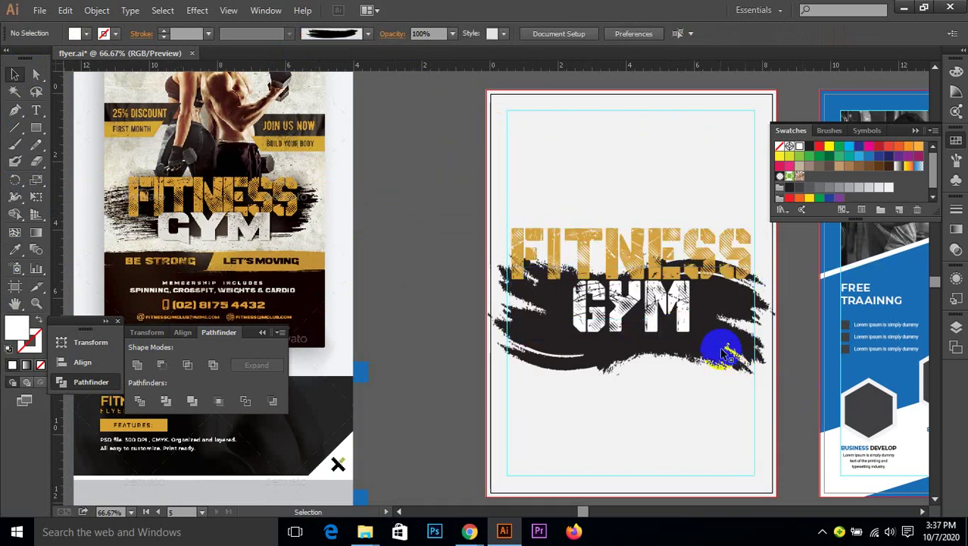
left_click(713, 346)
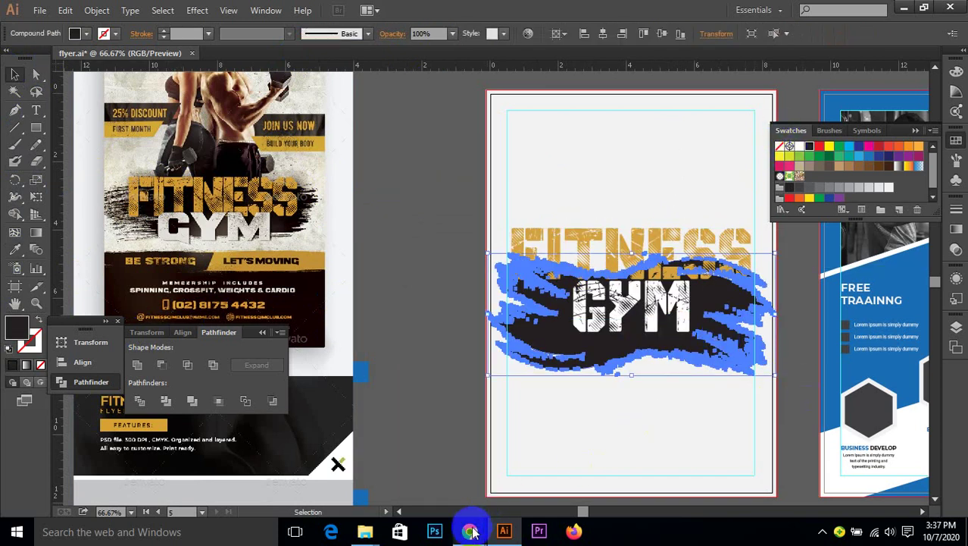
- Switch to the Google Meet call in Chrome, turn the microphone on, and return to the flyer in Illustrator
mouse_move(470, 531)
left_click(394, 424)
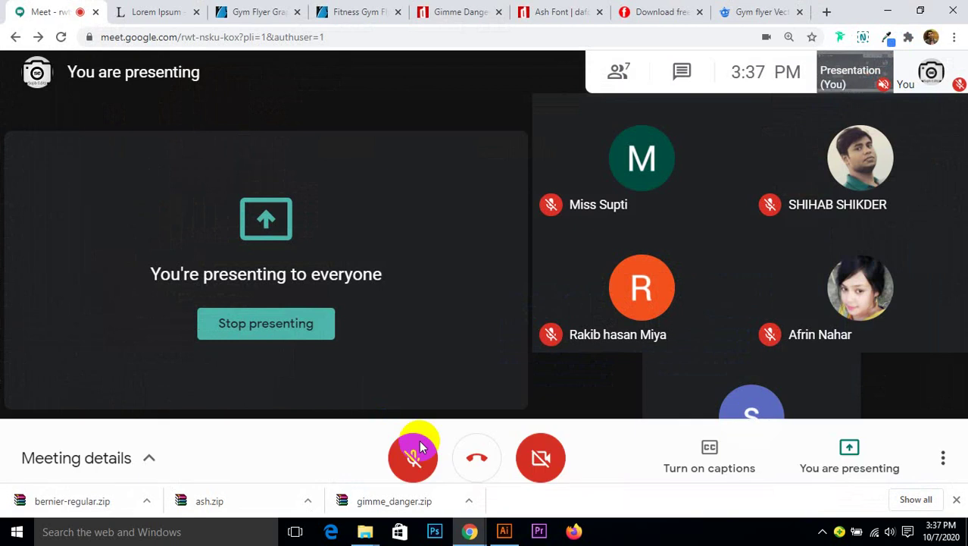
left_click(413, 447)
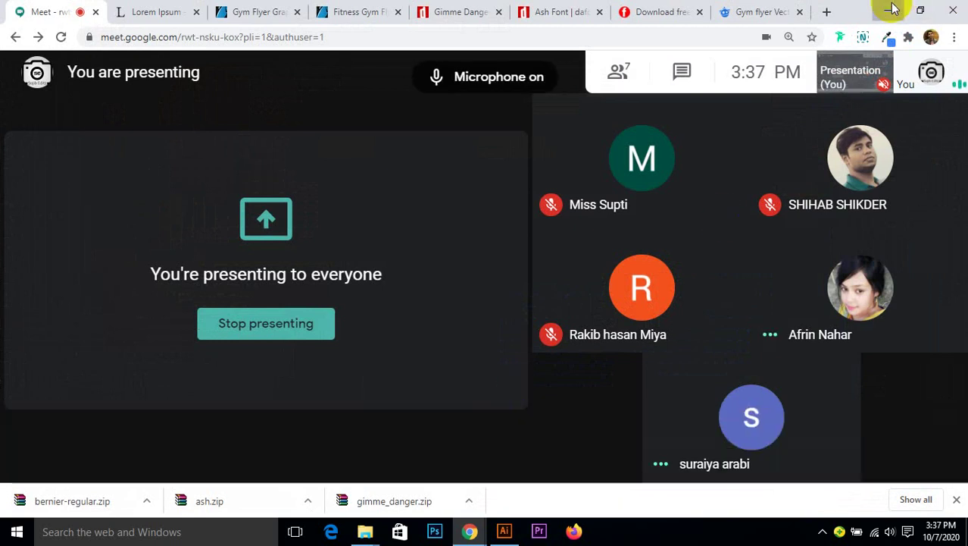
left_click(888, 9)
left_click(793, 286)
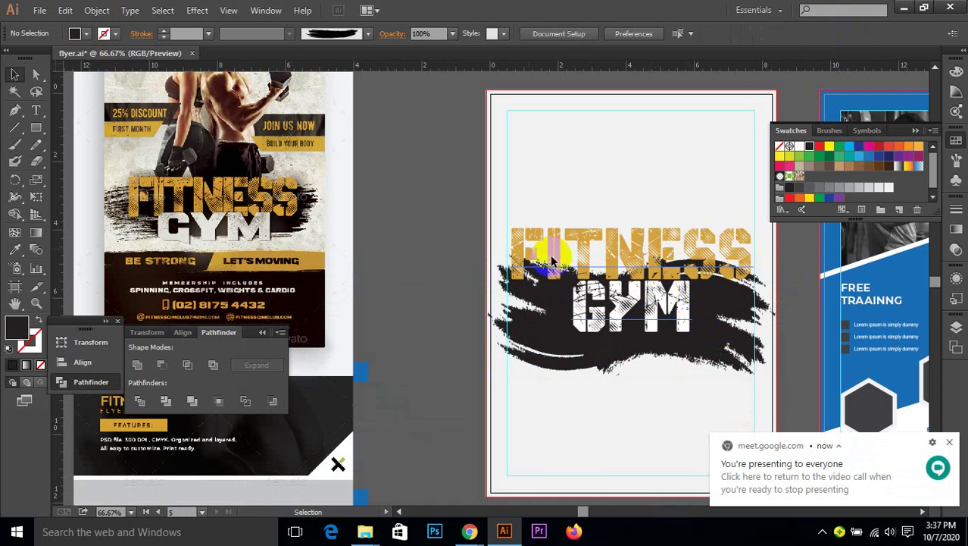
- Scale the FITNESS GYM title down and move it inside the black brush banner
scroll(151, 199, "up", 2)
scroll(173, 194, "up", 1)
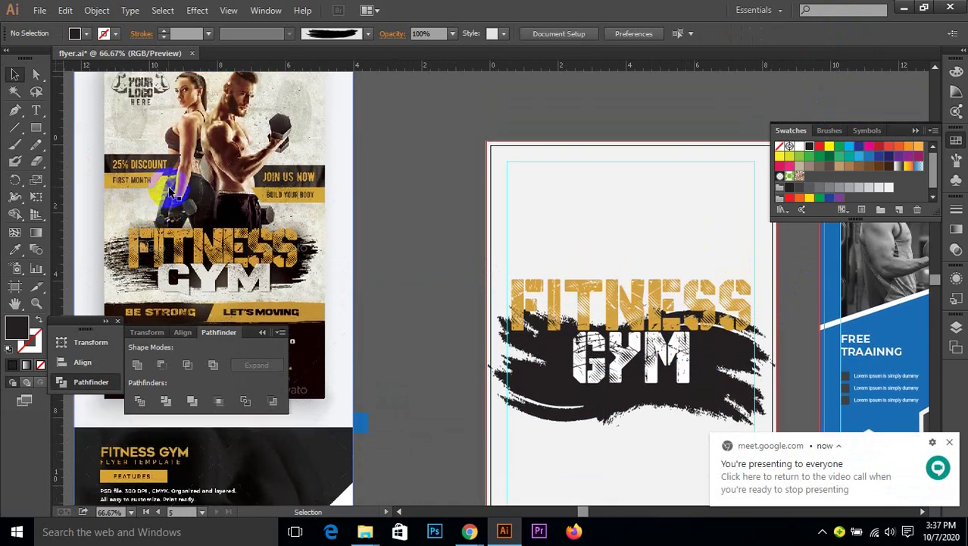
scroll(178, 201, "down", 1)
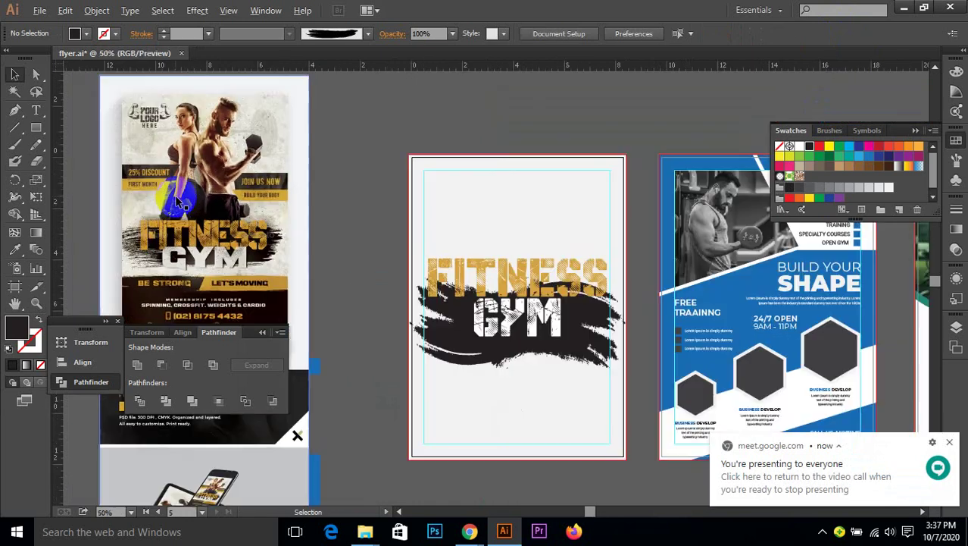
left_click_drag(193, 250, 364, 201)
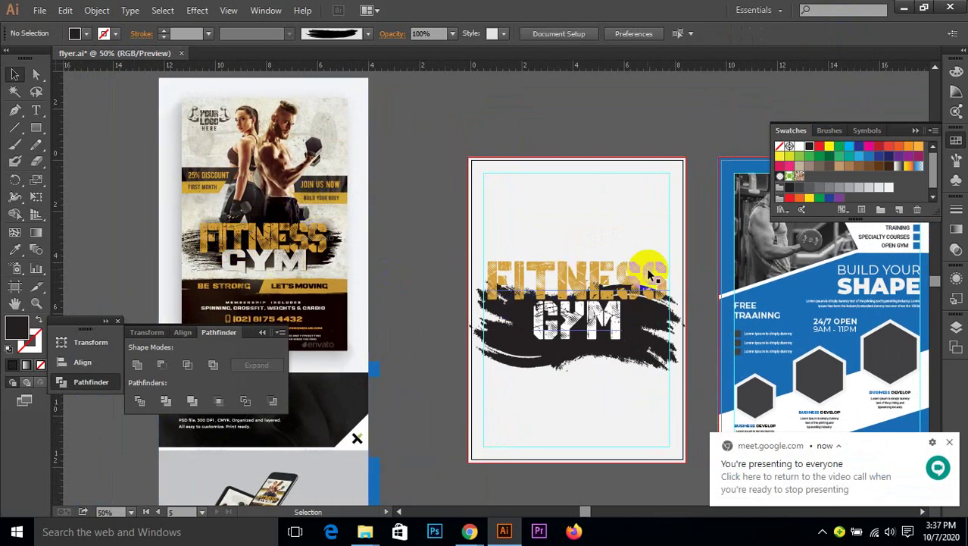
scroll(650, 272, "up", 1)
scroll(502, 276, "up", 1)
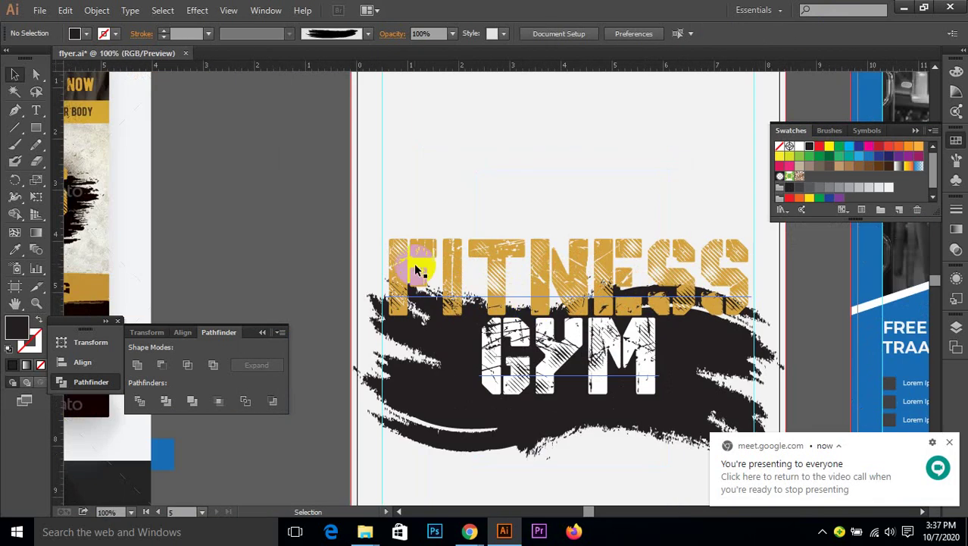
left_click(397, 244)
left_click_drag(379, 238, 435, 261)
left_click_drag(569, 284, 561, 329)
left_click(802, 301)
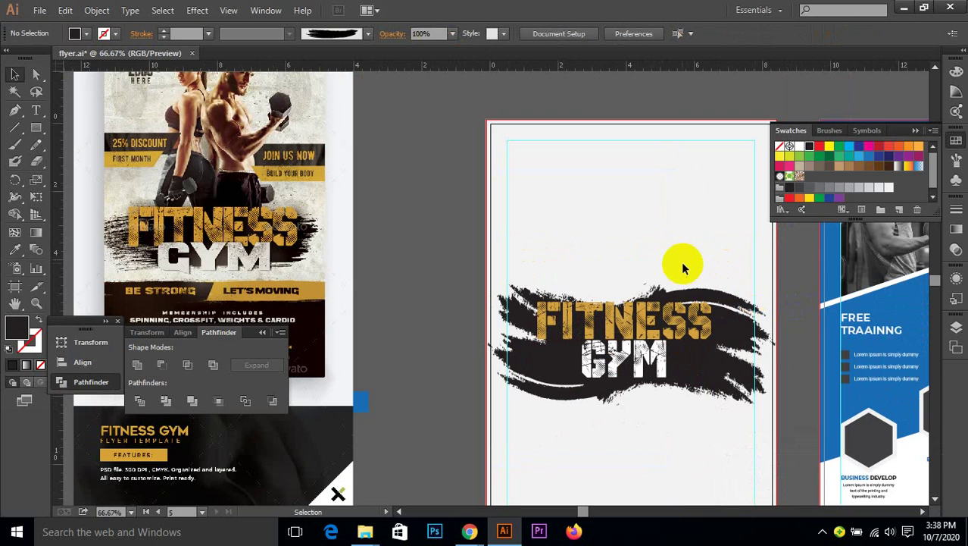
- Stretch the black brush banner sideways so it extends past both side edges of the artboard
left_click(726, 318)
left_click(722, 317)
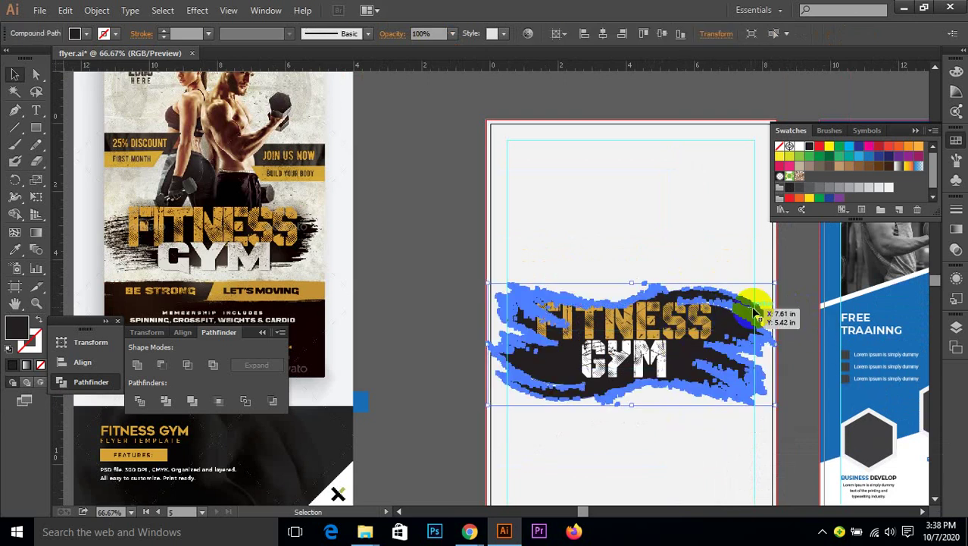
left_click(796, 307)
left_click(551, 369)
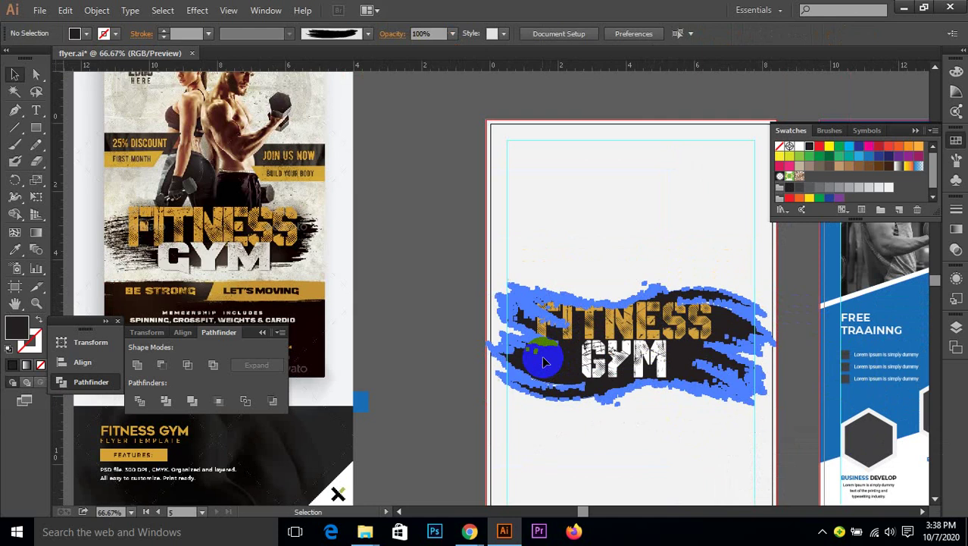
mouse_move(487, 347)
left_mouse_down()
mouse_move(443, 341)
mouse_move(460, 345)
left_mouse_up()
left_click(428, 290)
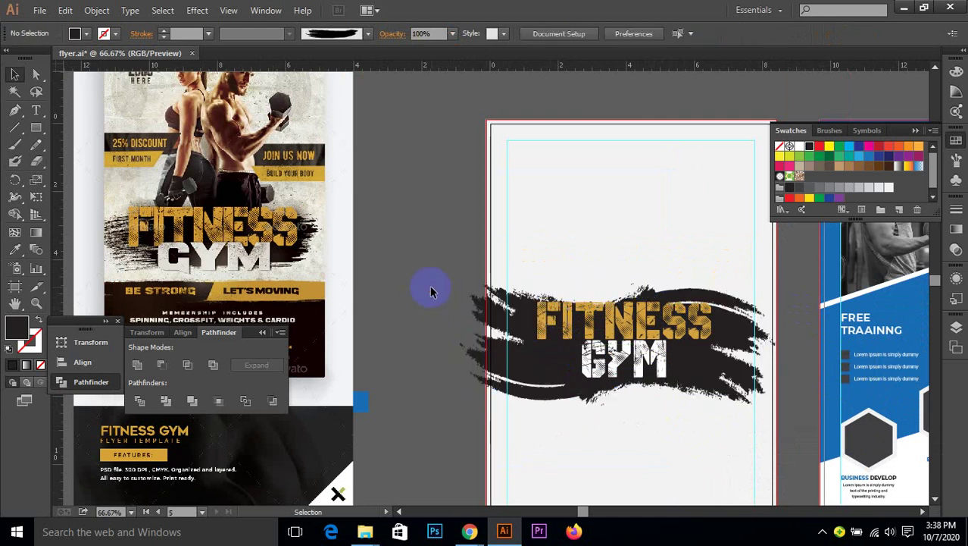
mouse_move(791, 326)
left_mouse_down()
mouse_move(697, 339)
mouse_move(744, 351)
left_mouse_up()
left_click(697, 339)
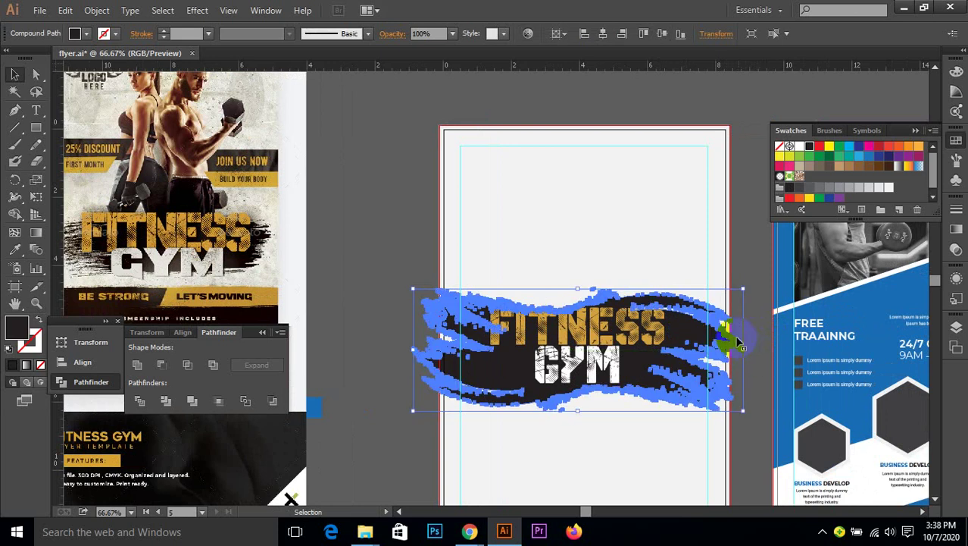
left_click(596, 120)
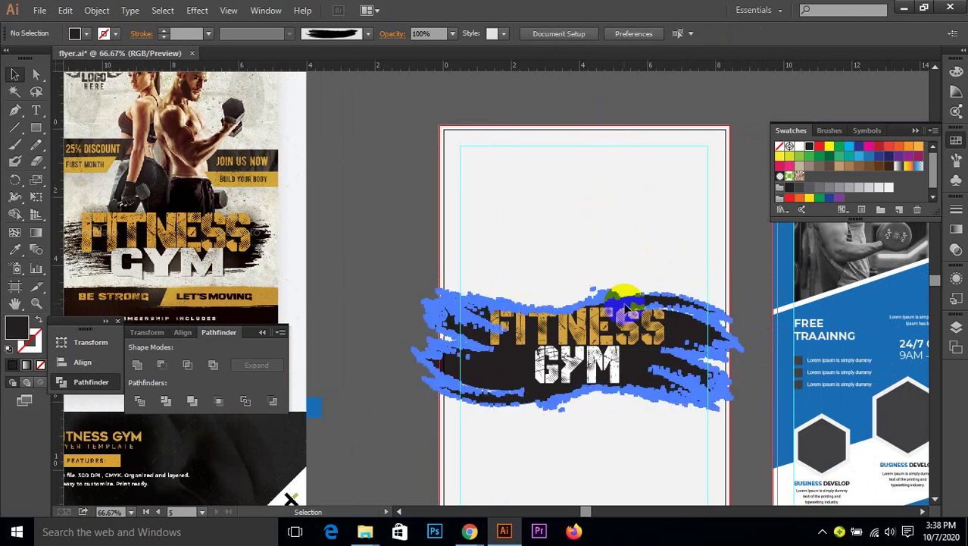
- Make the black brush banner taller by extending it slightly both above and below the title
left_click(606, 297)
left_click_drag(578, 288, 576, 272)
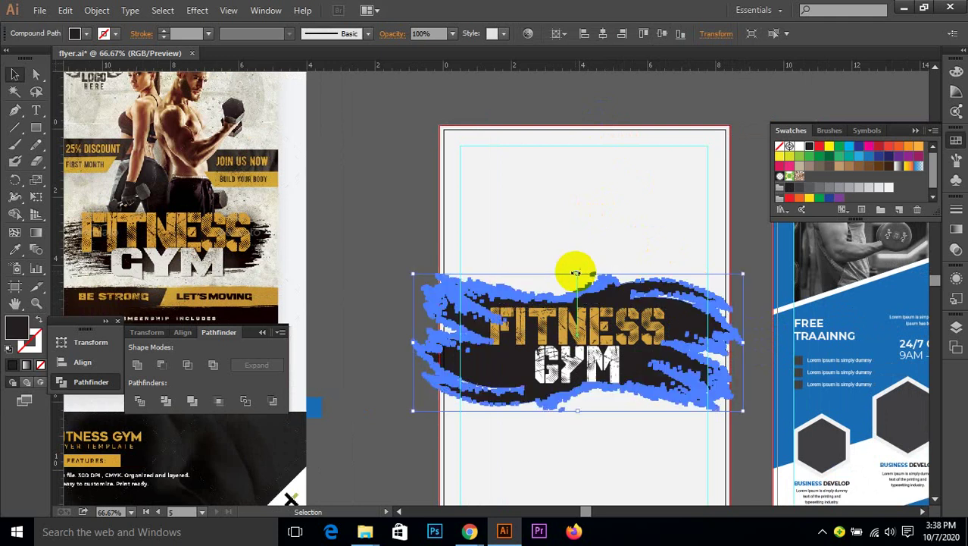
left_click(362, 245)
left_click_drag(394, 262, 368, 248)
left_click(631, 342)
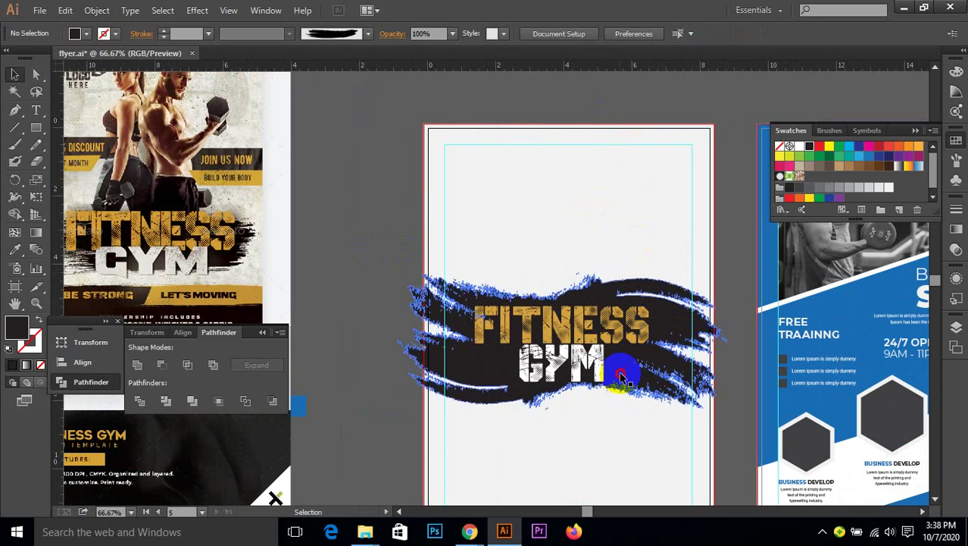
left_click_drag(559, 407, 563, 419)
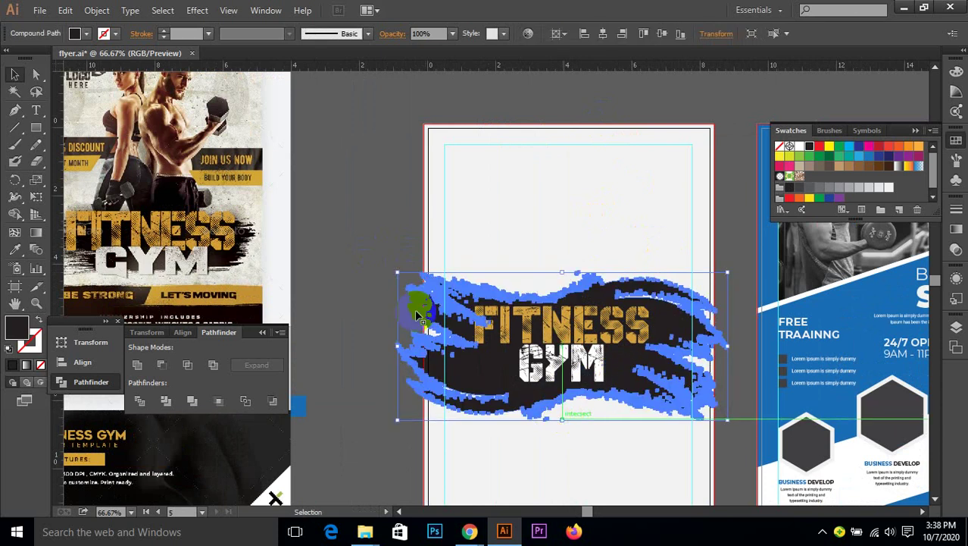
left_click(368, 256)
- Center-align the FITNESS GYM title with the black brush banner
scroll(606, 335, "up", 1)
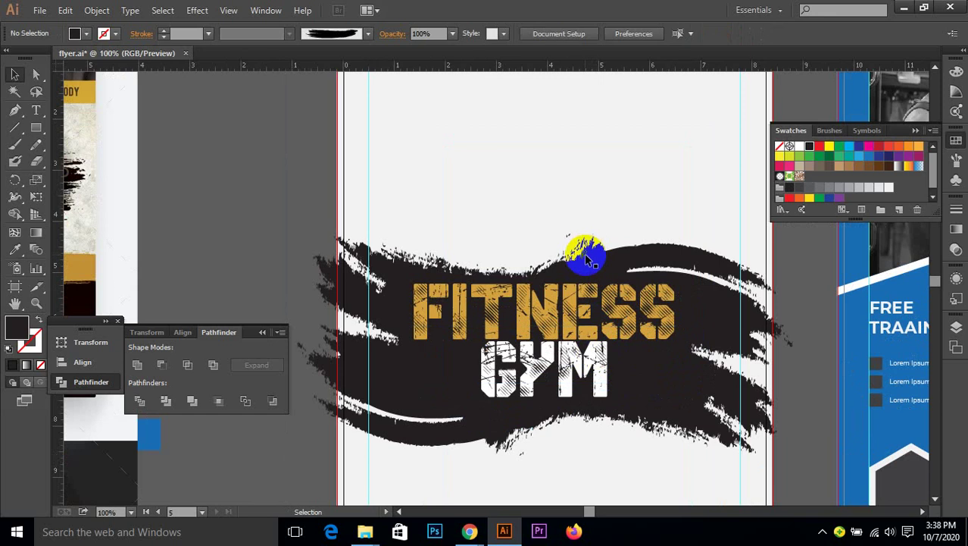
left_click(588, 265)
left_click(573, 262, "shift")
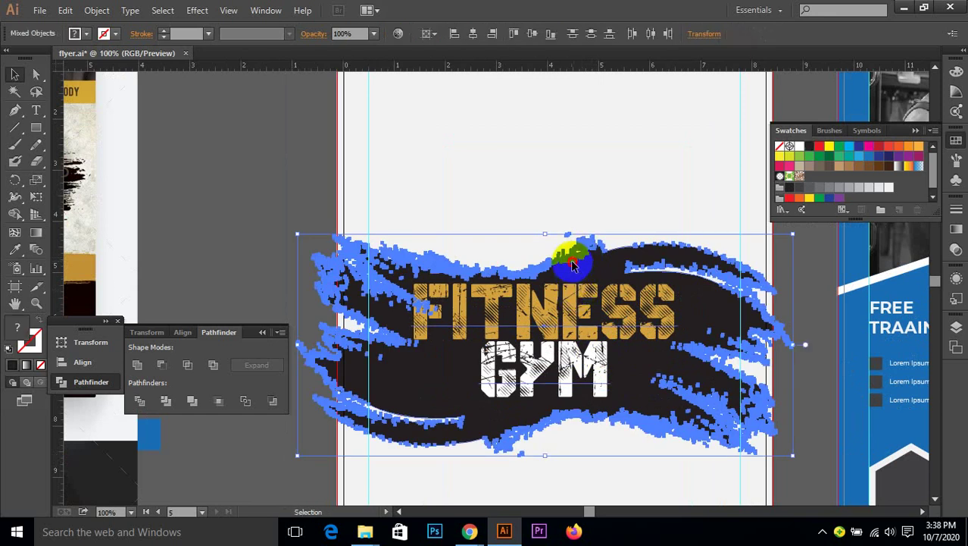
left_click(534, 35)
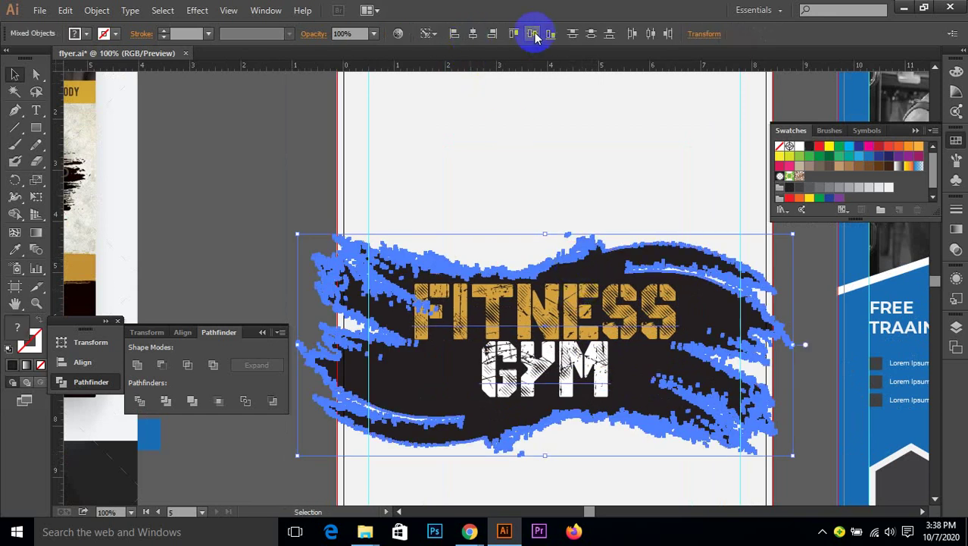
left_click(303, 135)
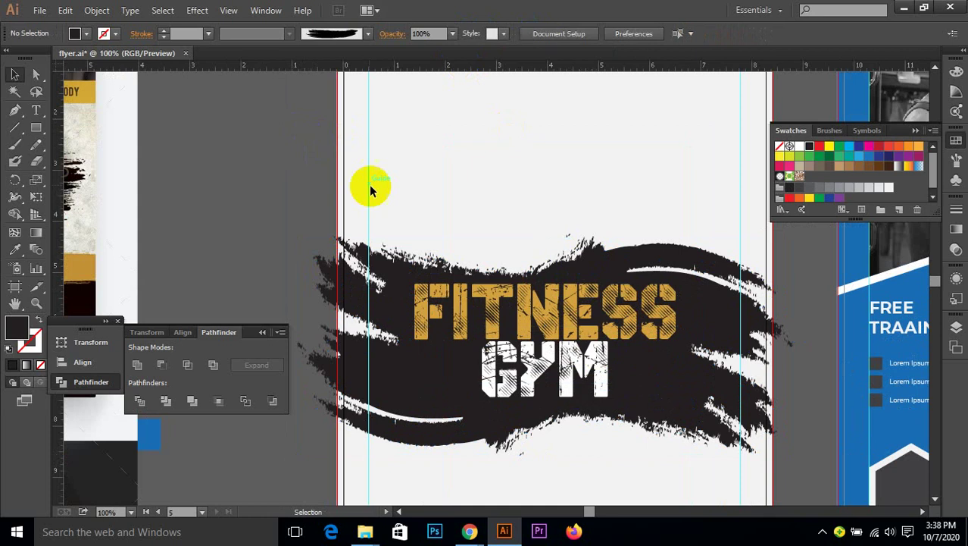
- Duplicate the black brush banner and place the copy over the flyer's empty area above the title
scroll(371, 190, "down", 2)
left_click_drag(382, 180, 529, 179)
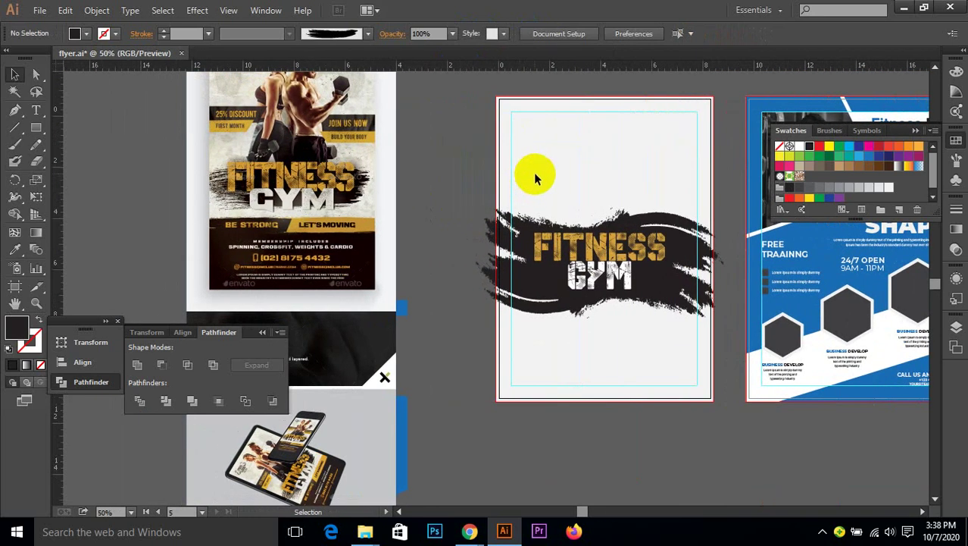
scroll(533, 172, "up", 2)
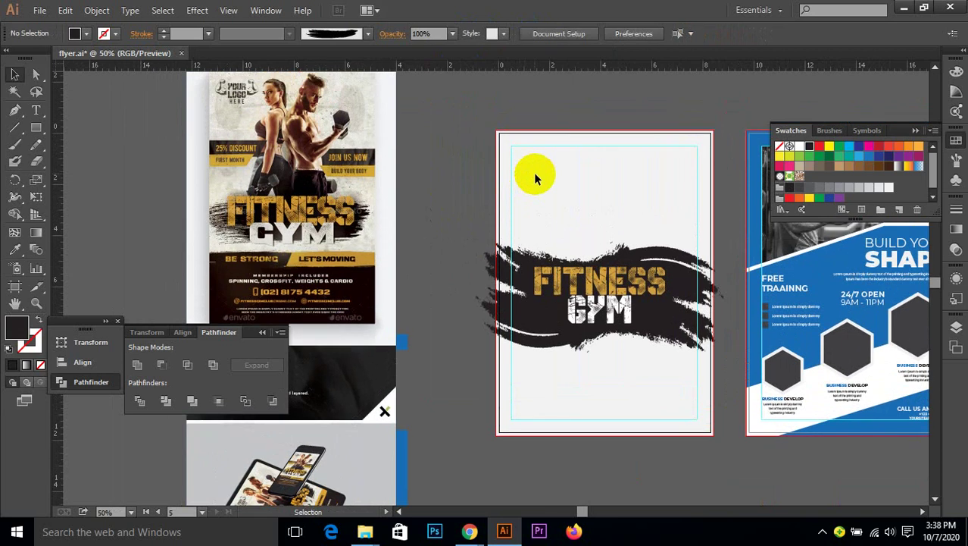
left_click_drag(622, 174, 583, 216)
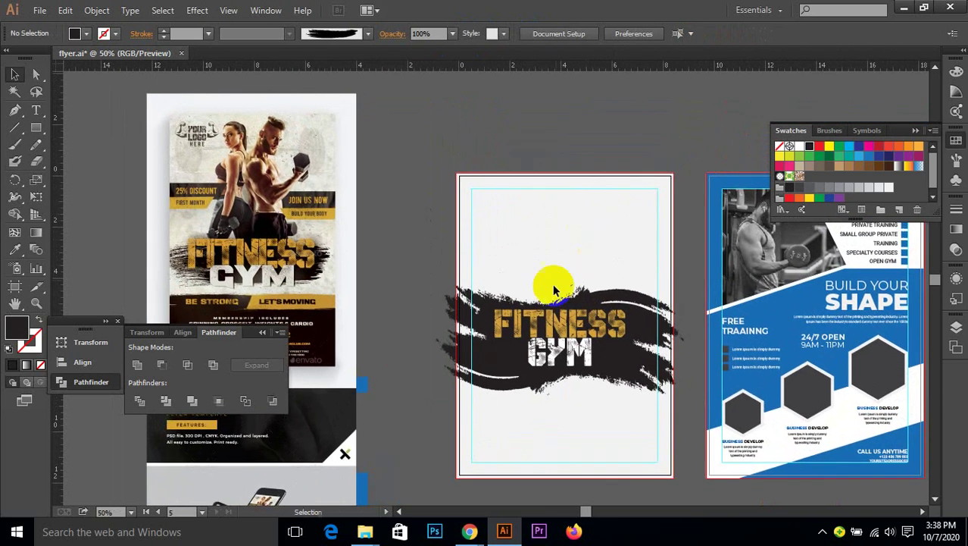
left_click_drag(491, 314, 506, 176)
- Fill the banner copy with the lightest gray swatch and shift it slightly down and left above the black banner
left_click(889, 187)
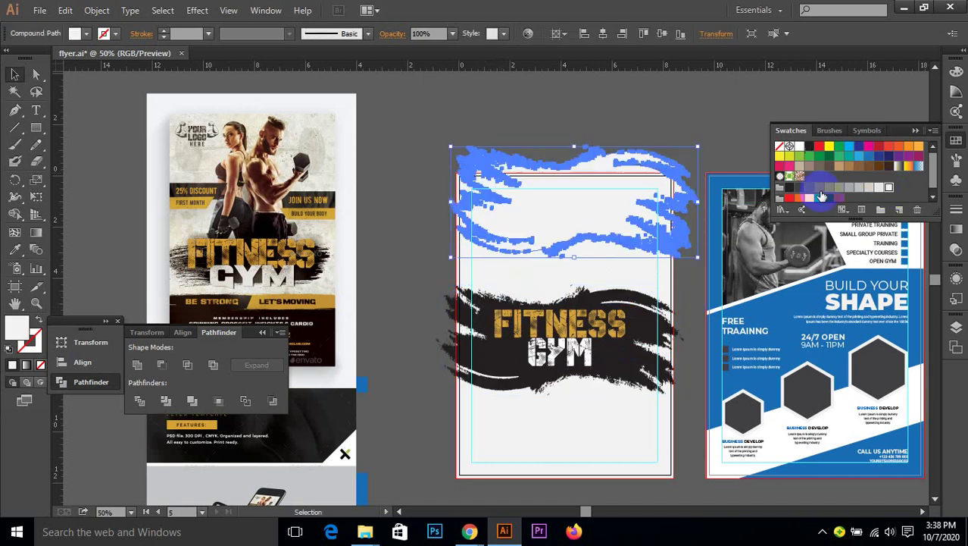
left_click(592, 115)
left_click_drag(618, 144, 612, 185)
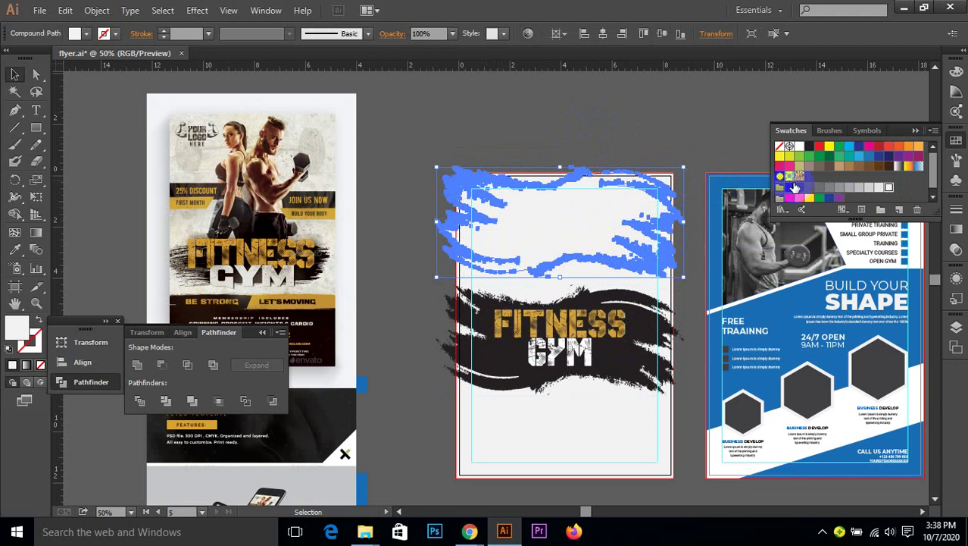
- Fill the banner copy above the title with the mid-gray swatch, and replace that fill with the black swatch
left_click(798, 188)
left_click(839, 194)
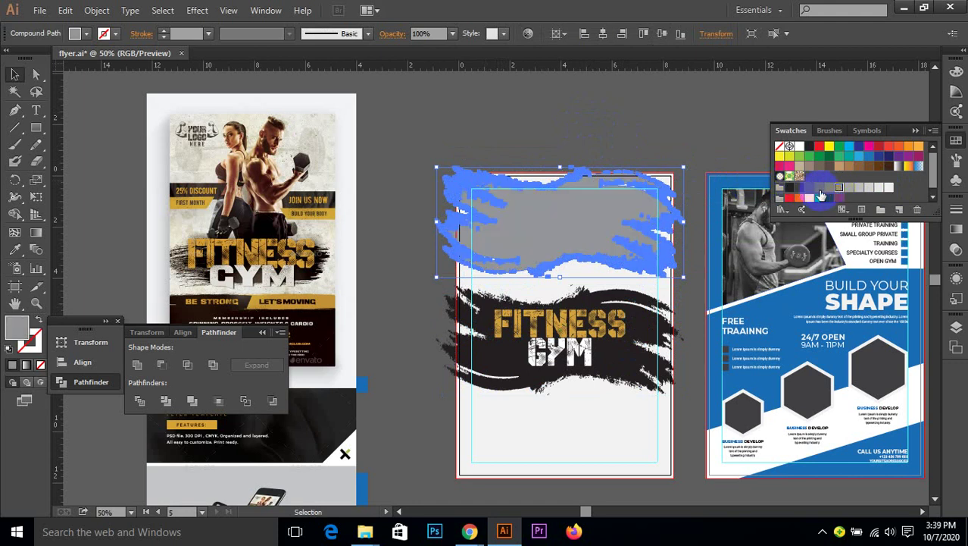
left_click(790, 187)
left_click(559, 168)
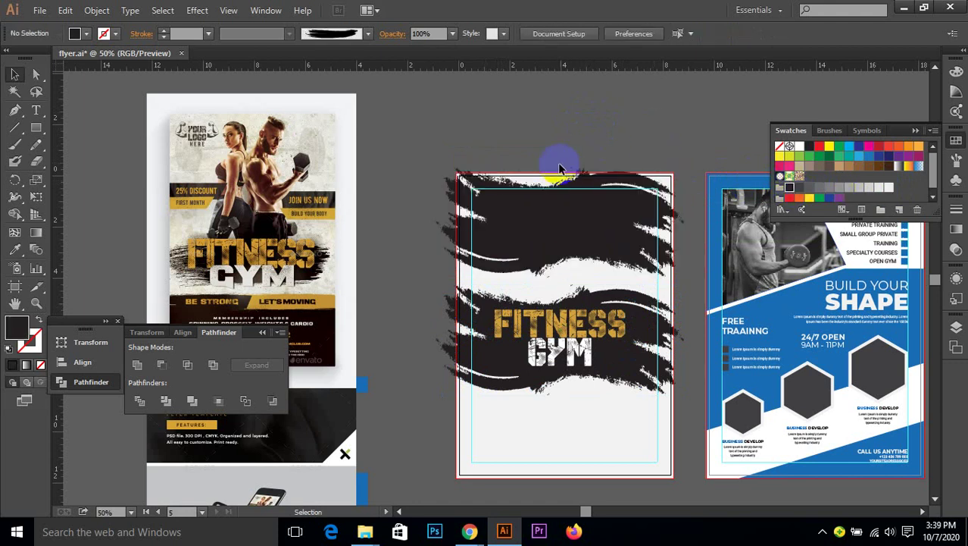
- Try the Multiply blend mode on the black banner copy above the title and restore Normal
left_click(573, 201)
left_click(914, 131)
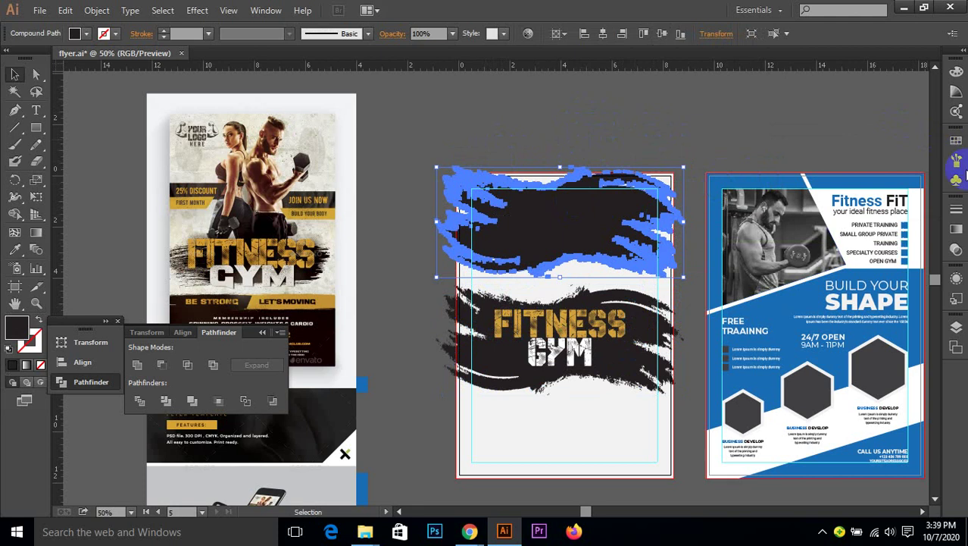
left_click(956, 230)
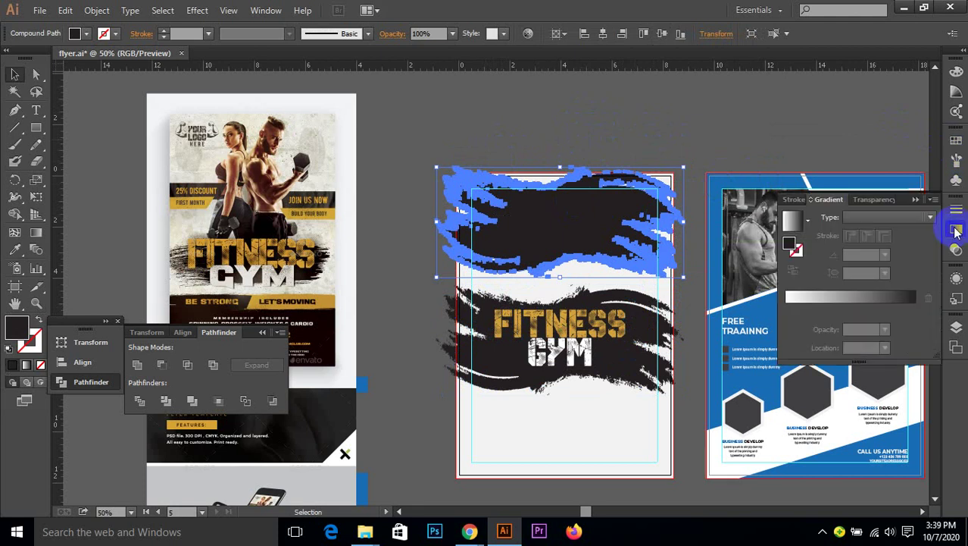
left_click(956, 250)
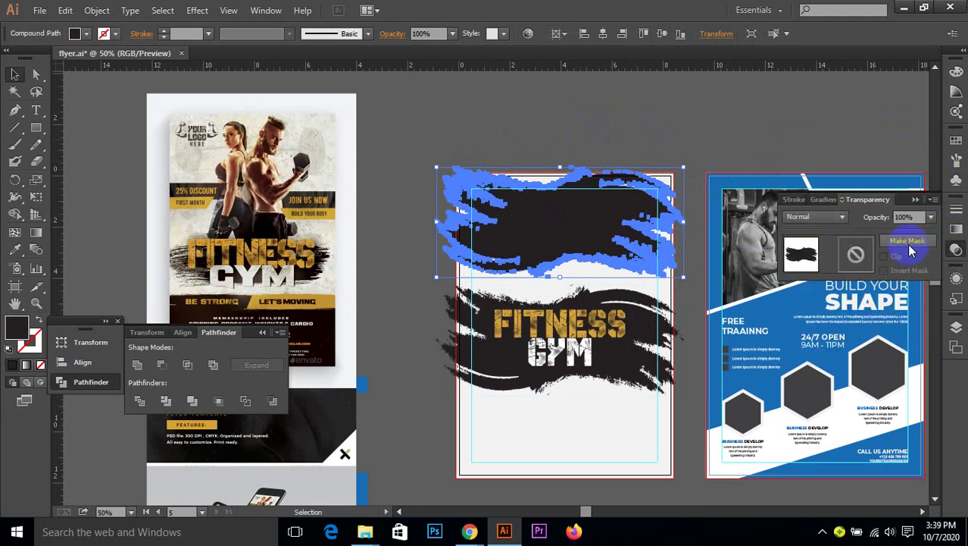
left_click(818, 218)
left_click(810, 241)
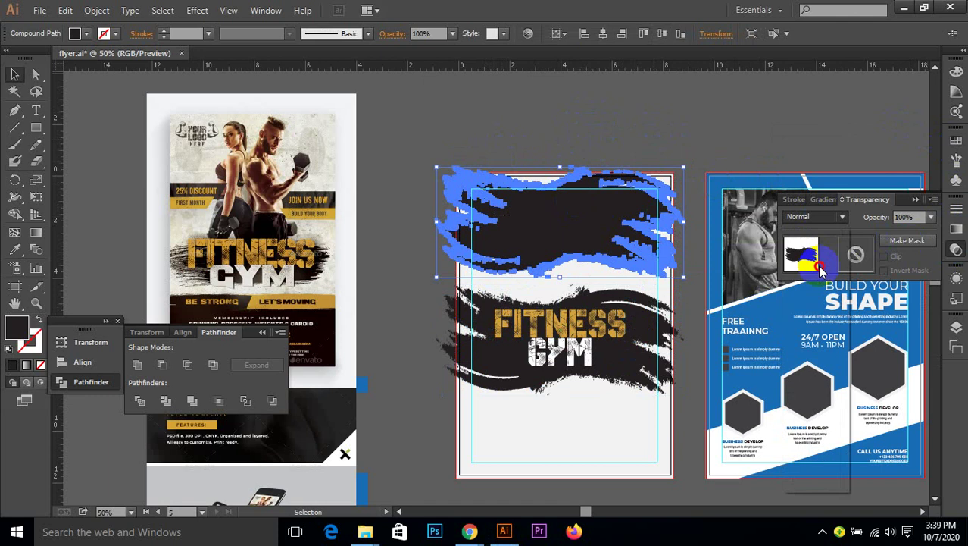
left_click(636, 155)
left_click(577, 206)
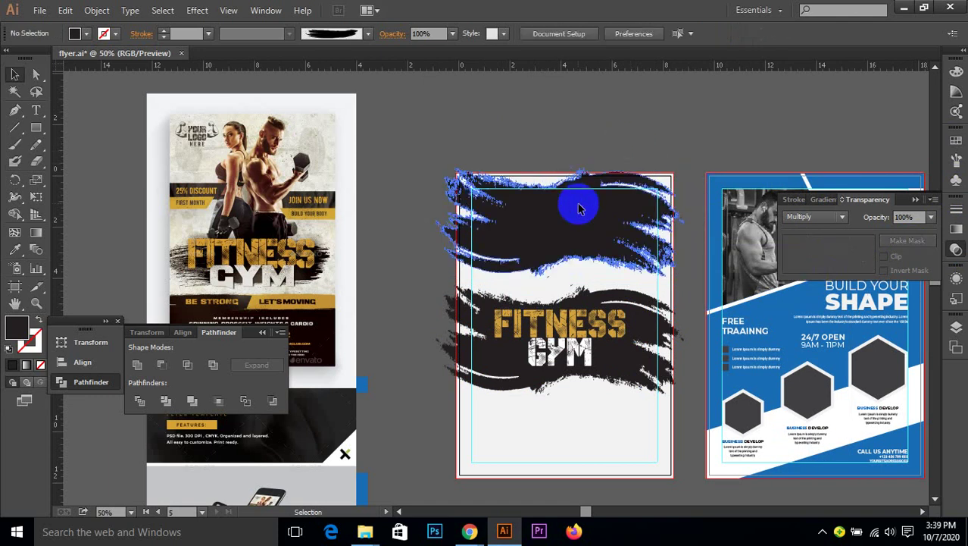
left_click(813, 220)
left_click(805, 205)
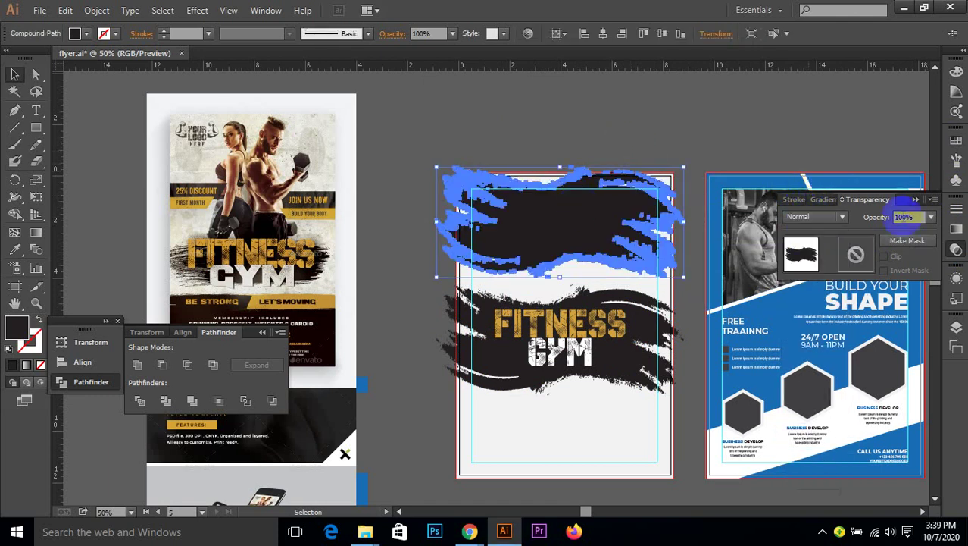
- Lower the upper banner copy's opacity to 30%, and reduce it further to 20%
left_click(930, 217)
left_click(913, 278)
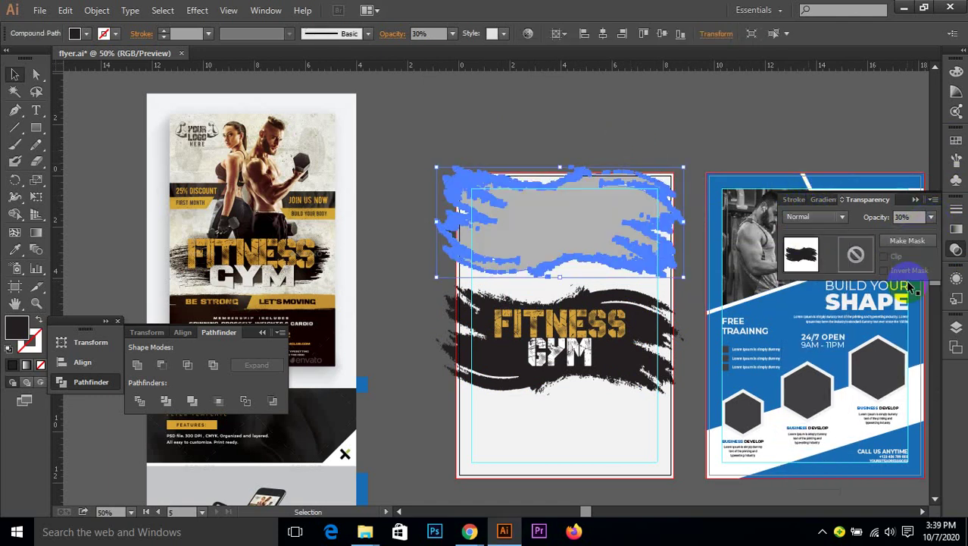
left_click(673, 139)
left_click(637, 174)
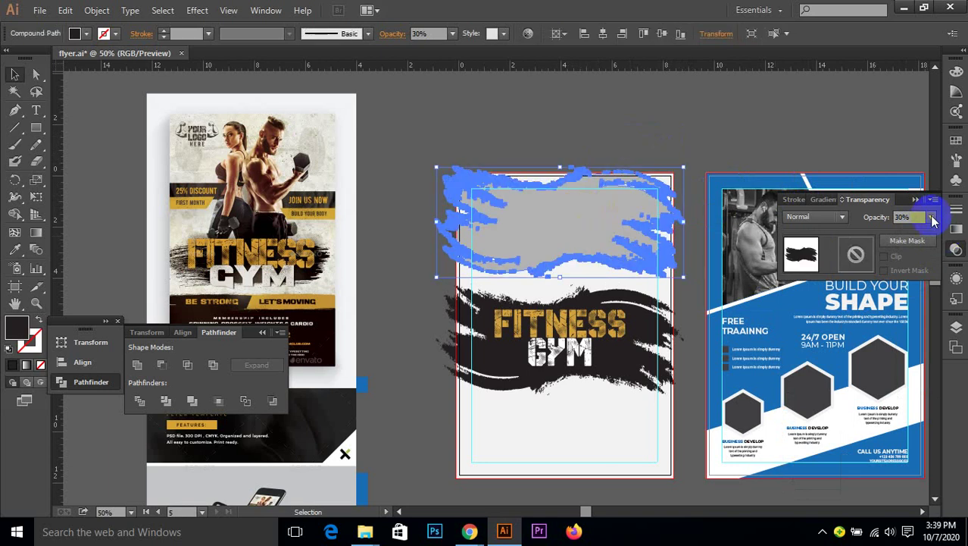
left_click(931, 217)
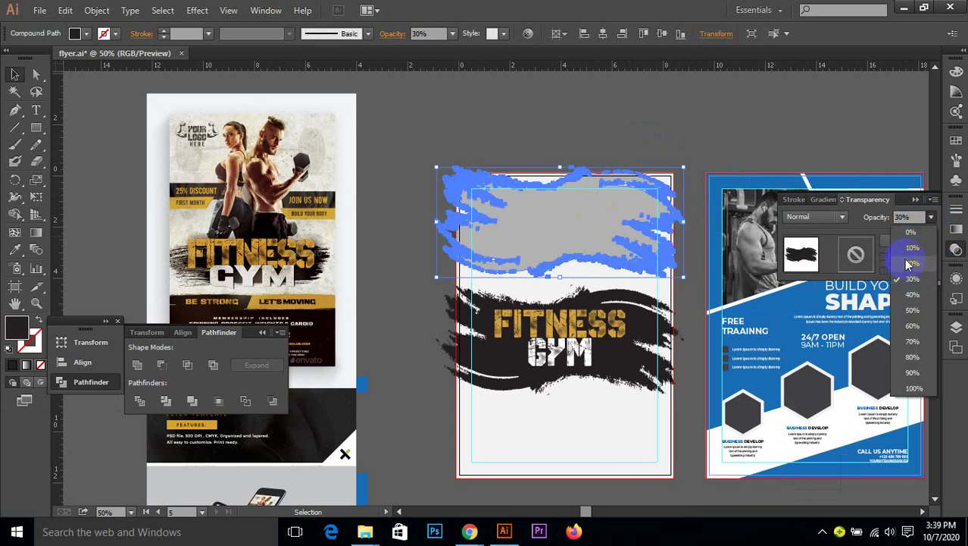
left_click(913, 262)
left_click(485, 128)
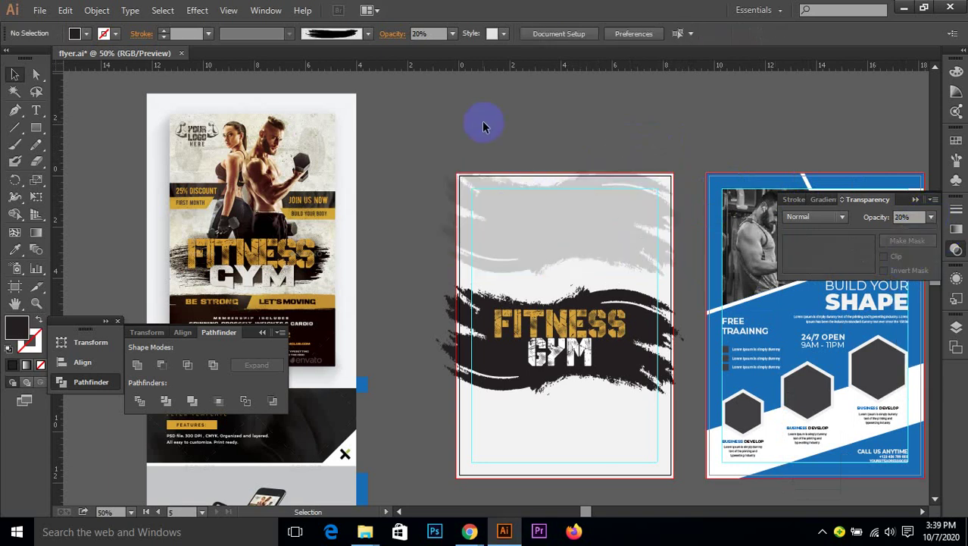
- Move the faded banner copy up and left off the flyer and delete it
left_click(566, 197)
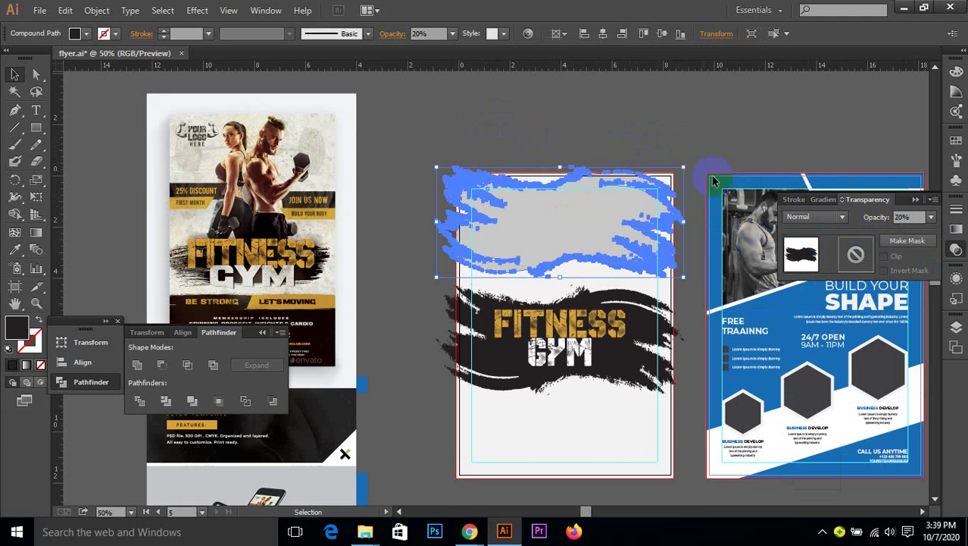
left_click(631, 128)
left_click_drag(534, 181, 514, 168)
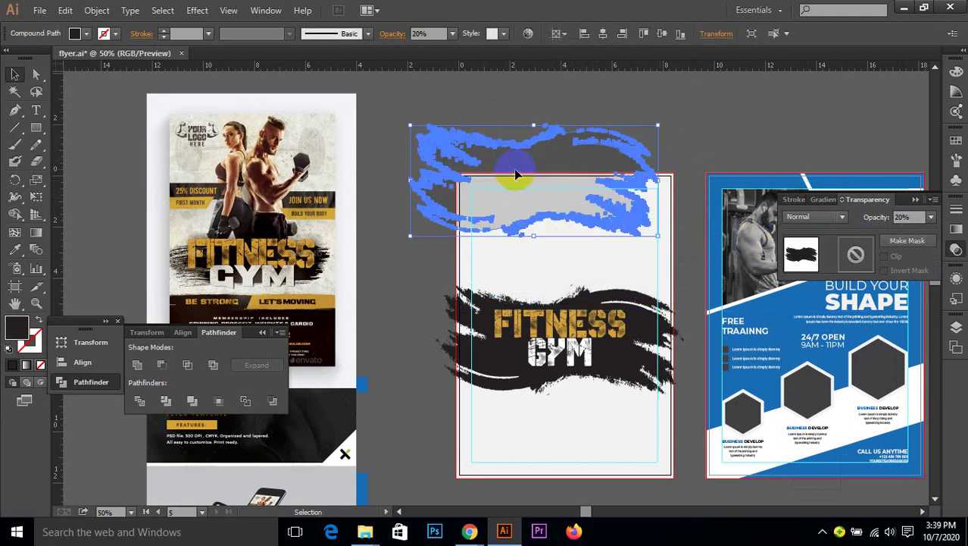
key("Delete")
- Enlarge the FITNESS GYM title evenly around its center to about 5.69 by 2.61 in
scroll(515, 170, "down", 2)
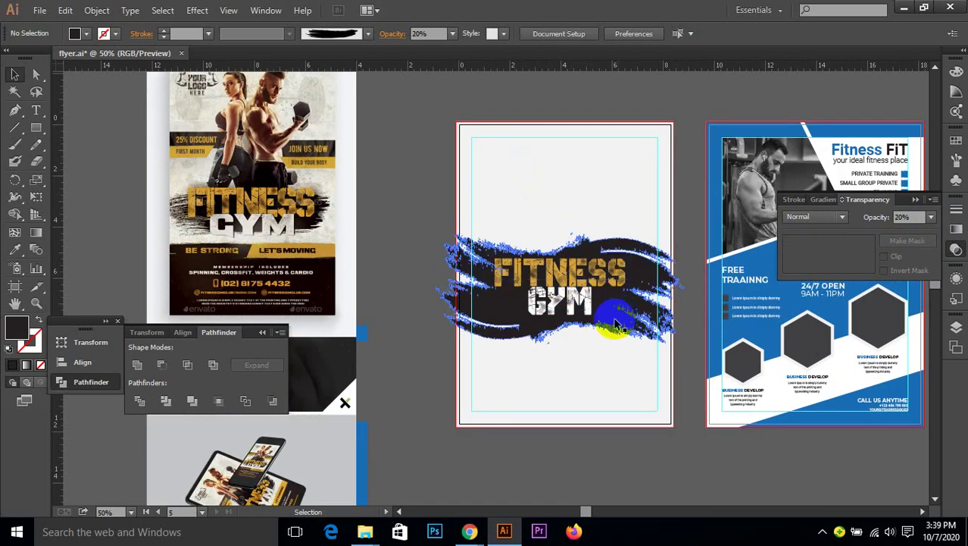
scroll(574, 334, "up", 1)
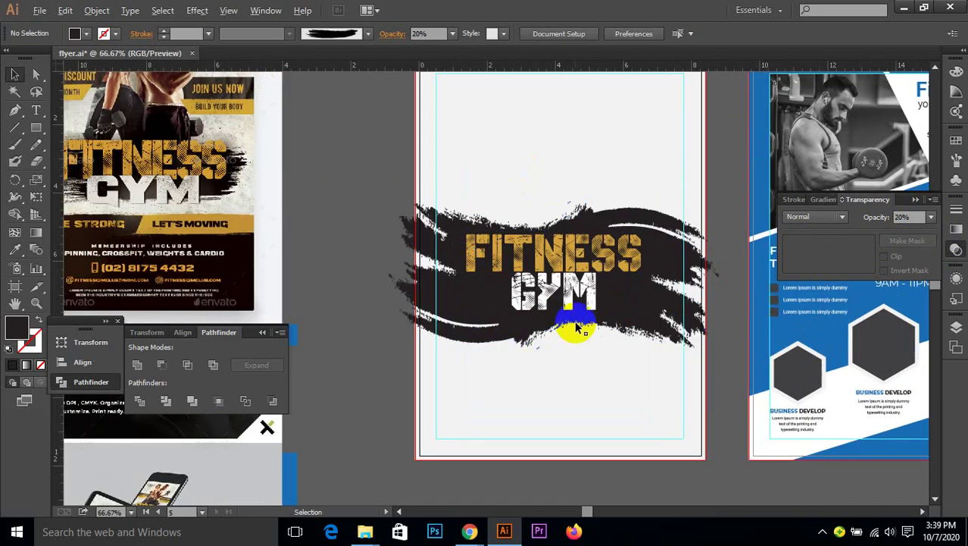
scroll(576, 328, "down", 1)
left_click(584, 292)
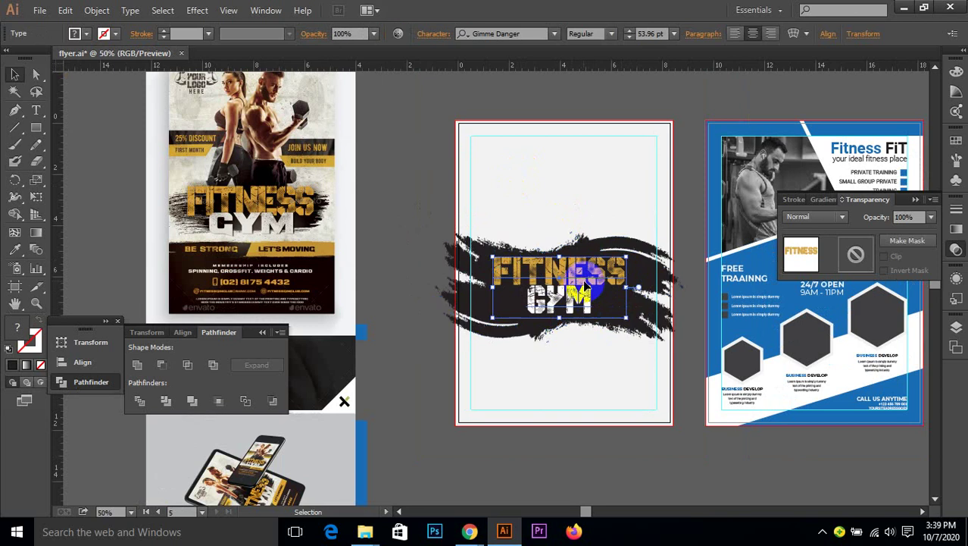
mouse_move(628, 320)
left_mouse_down()
mouse_move(637, 324)
mouse_move(625, 322)
left_mouse_up()
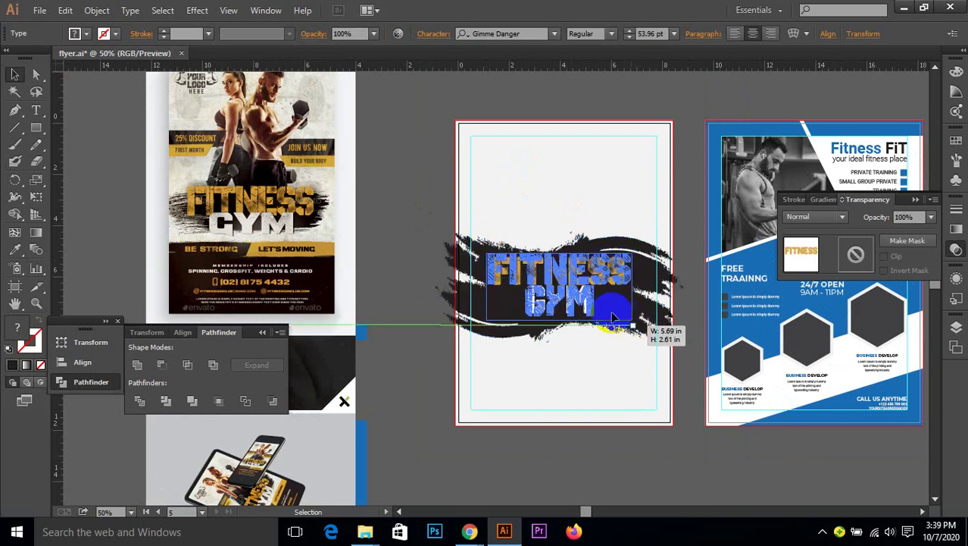
left_click(416, 200)
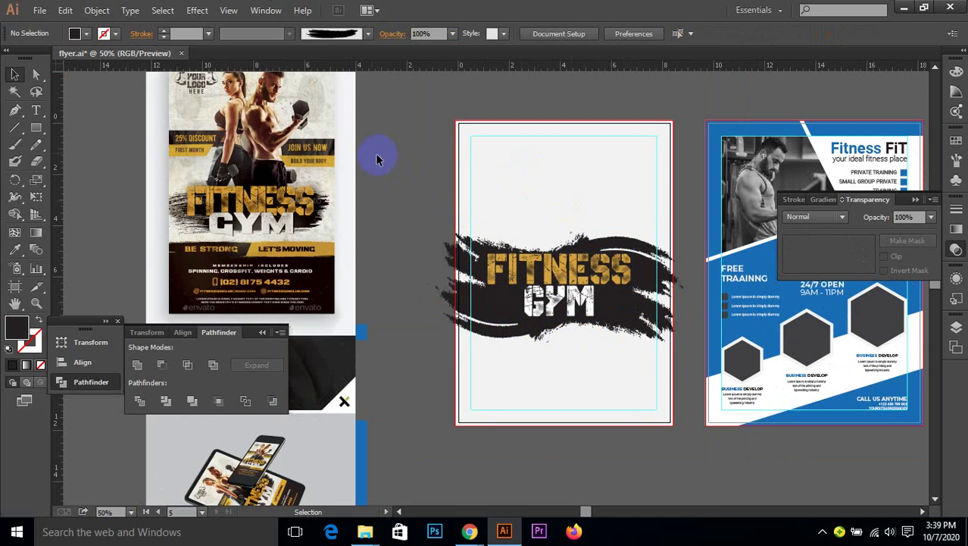
- Duplicate the black brush banner over the flyer's top edge and enlarge the copy in width and height
scroll(378, 159, "up", 1)
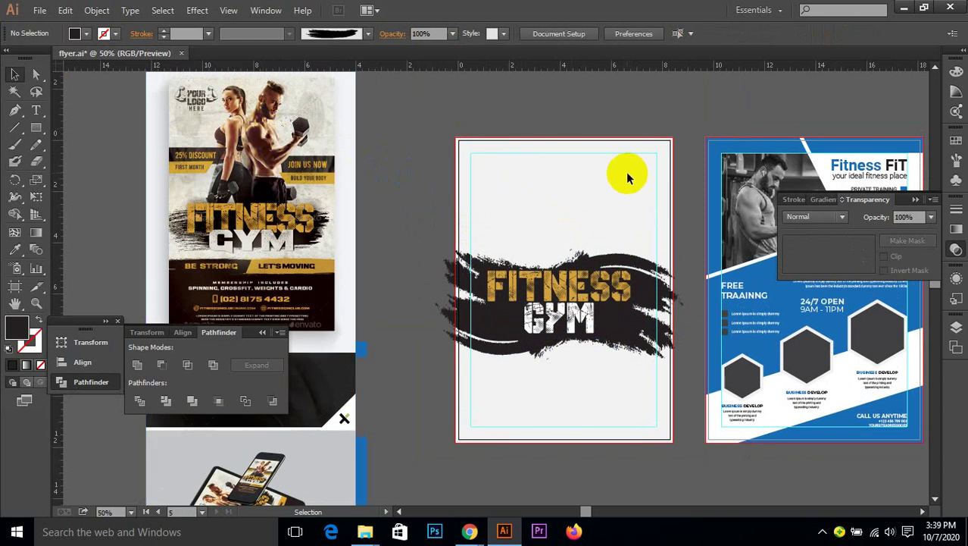
mouse_move(502, 314)
left_mouse_down()
mouse_move(496, 325)
mouse_move(513, 281)
mouse_move(512, 190)
mouse_move(600, 190)
mouse_move(581, 169)
left_mouse_up()
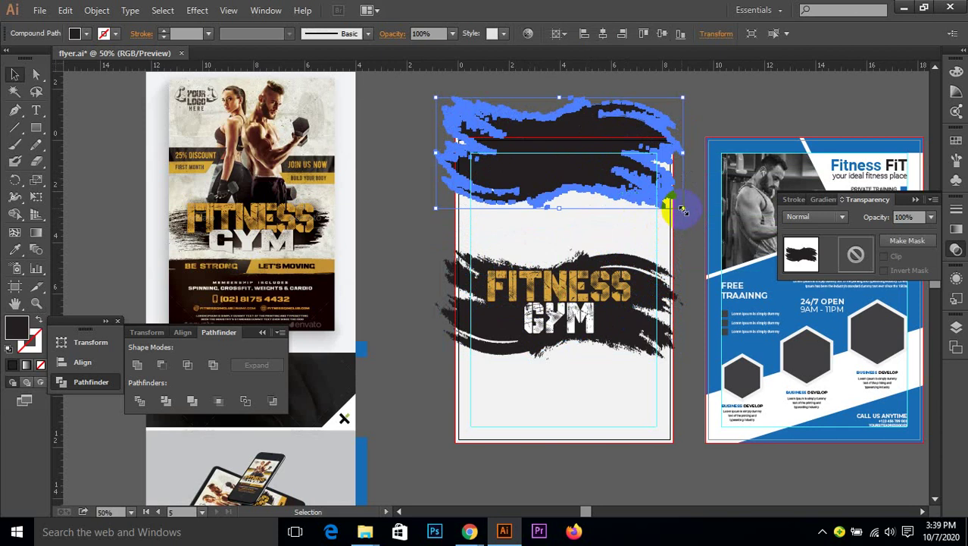
left_click_drag(683, 210, 707, 242)
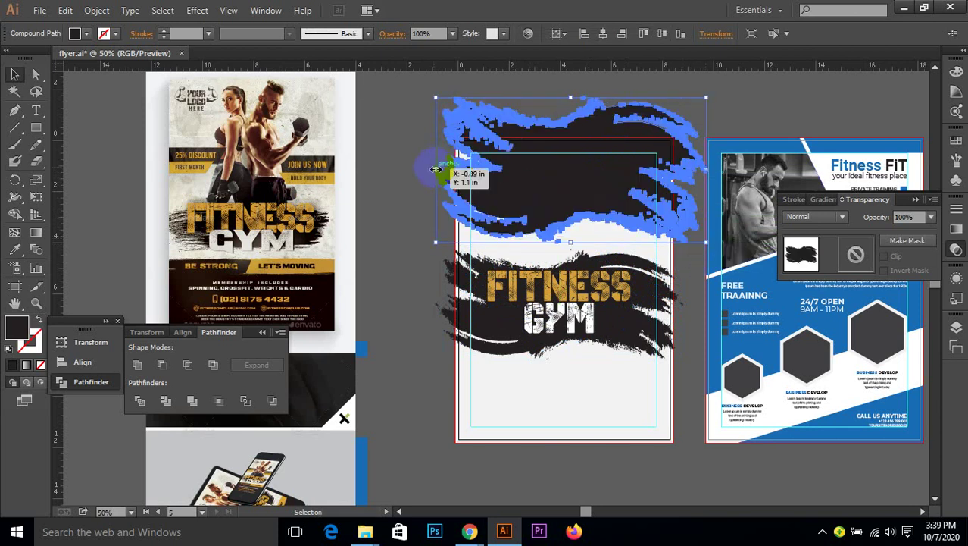
left_click(402, 169)
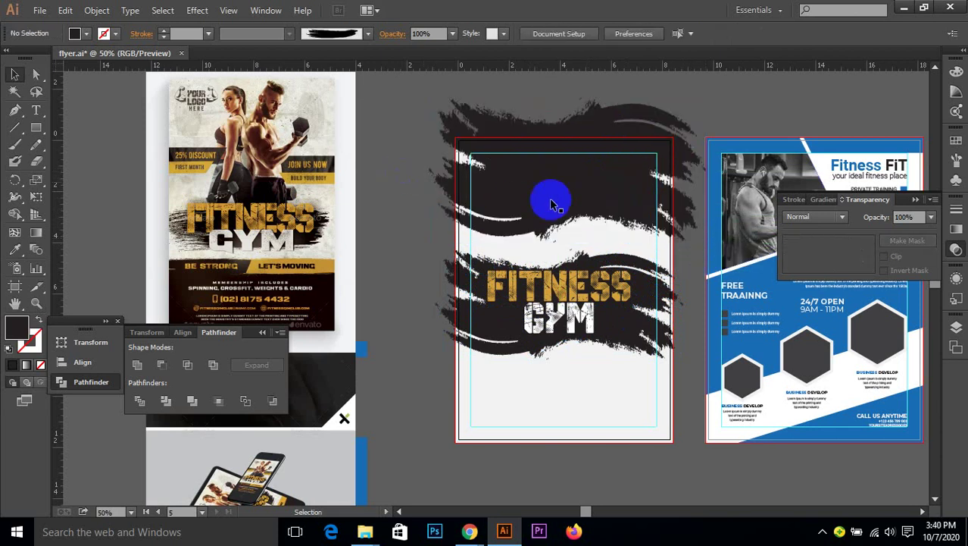
left_click(472, 532)
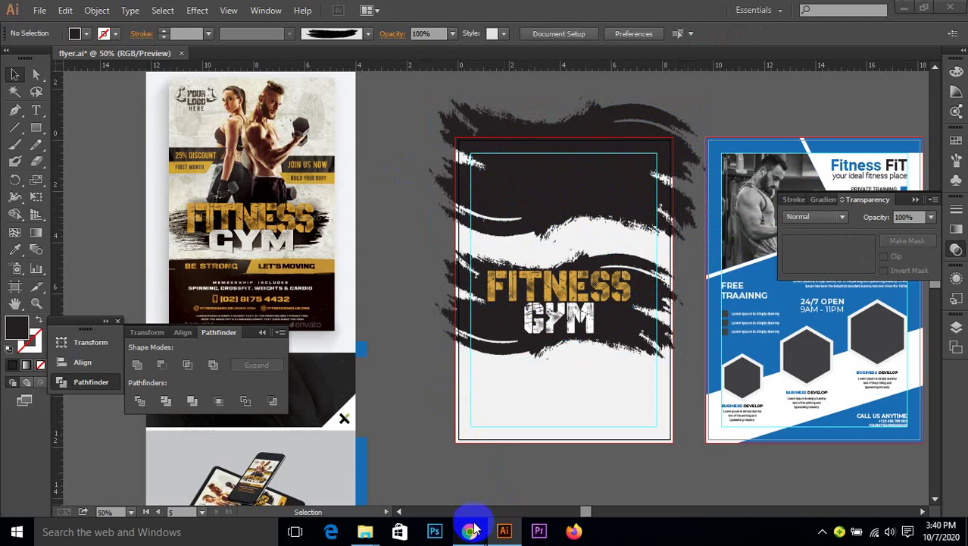
left_click(420, 437)
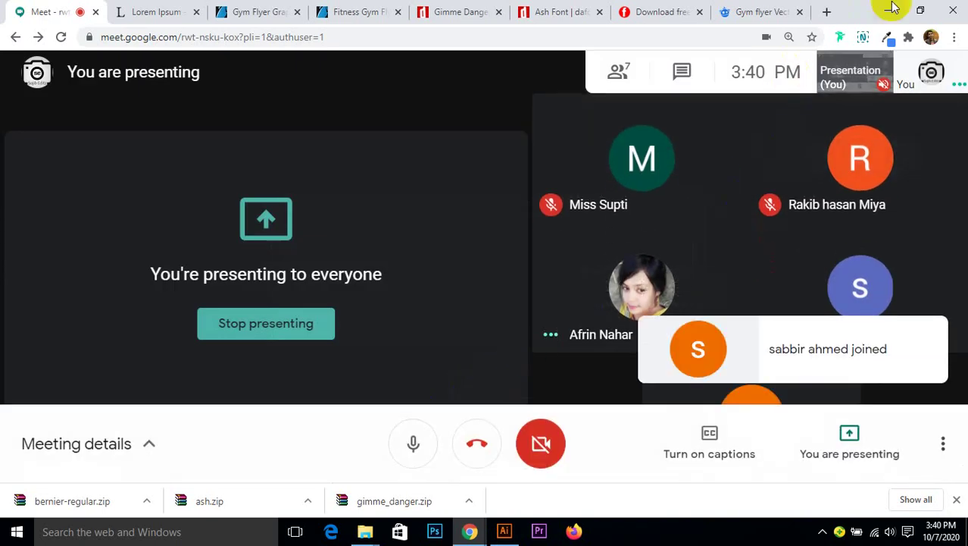
left_click(889, 10)
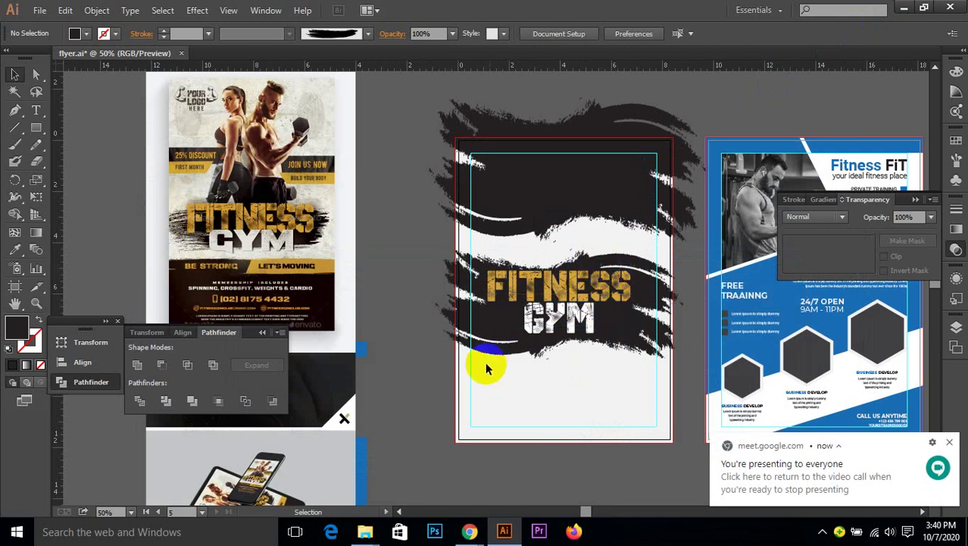
- Shift the FITNESS GYM title slightly down within the lower black brush banner
scroll(561, 324, "up", 2)
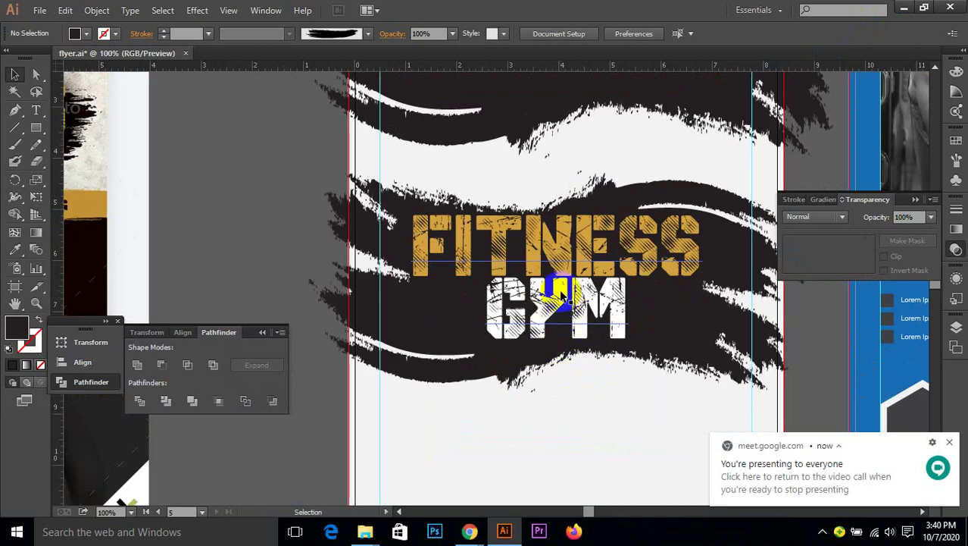
left_click(561, 295)
left_click_drag(558, 291, 553, 292)
left_click(283, 226)
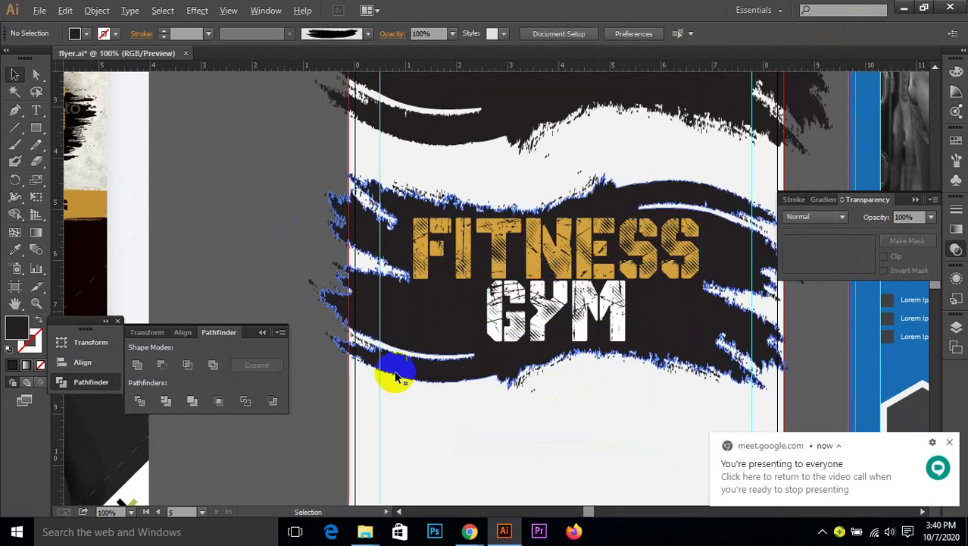
- Examine the banner and title layout against the reference image and the neighbouring blue fitness flyer
scroll(399, 377, "down", 1)
left_click_drag(471, 417, 531, 352)
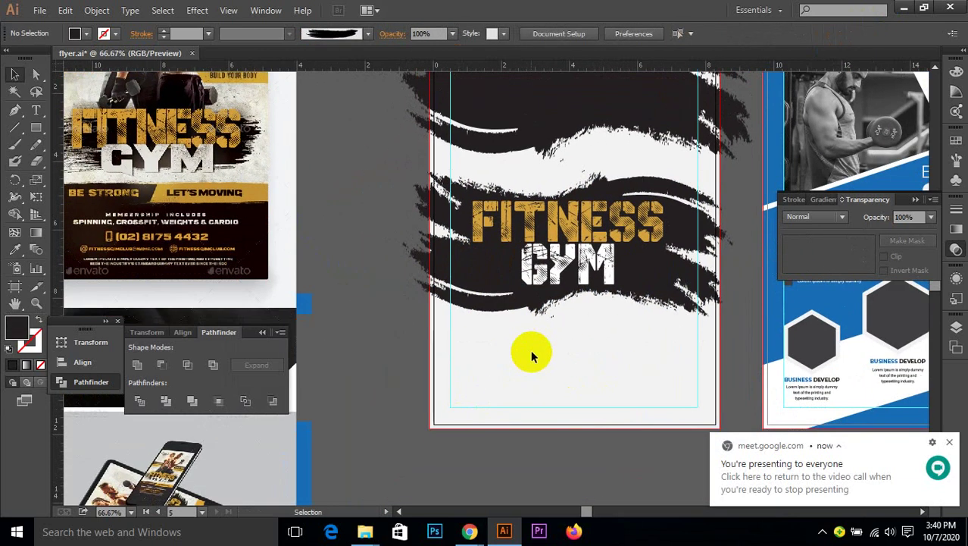
scroll(503, 336, "down", 1)
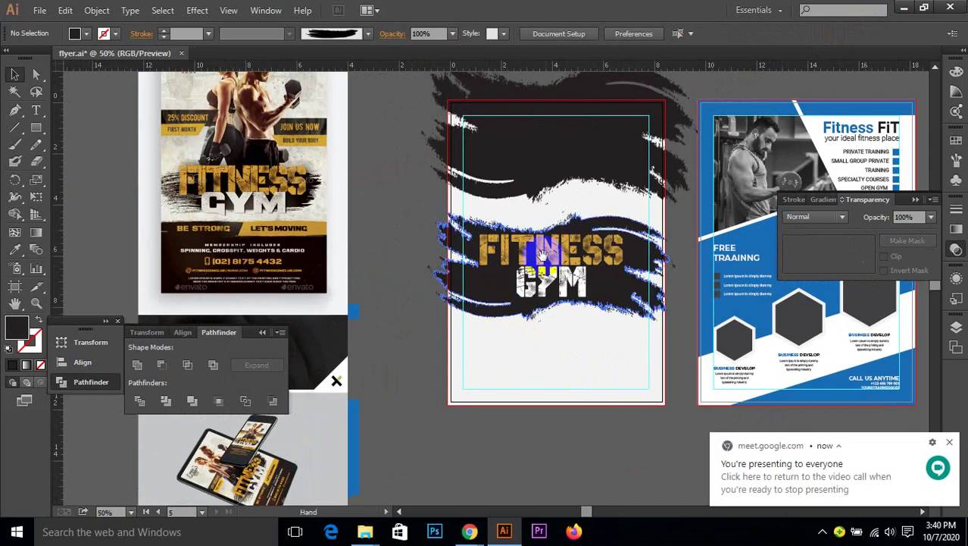
left_click_drag(573, 222, 551, 278)
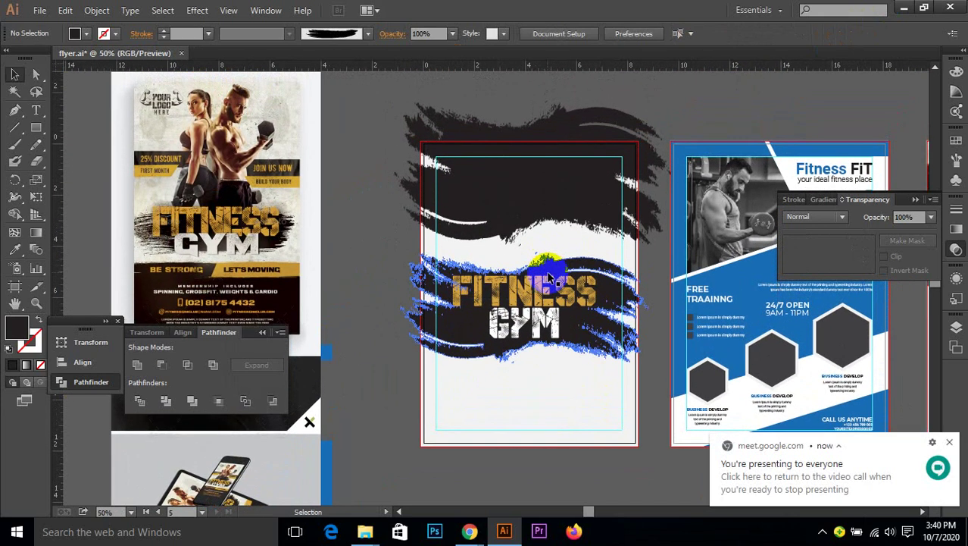
left_click_drag(774, 123, 608, 125)
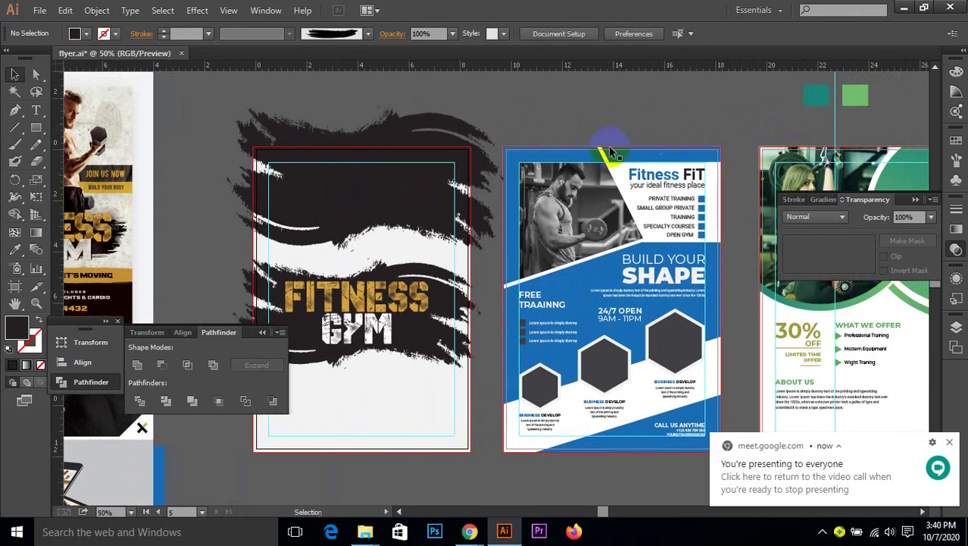
left_click(618, 424)
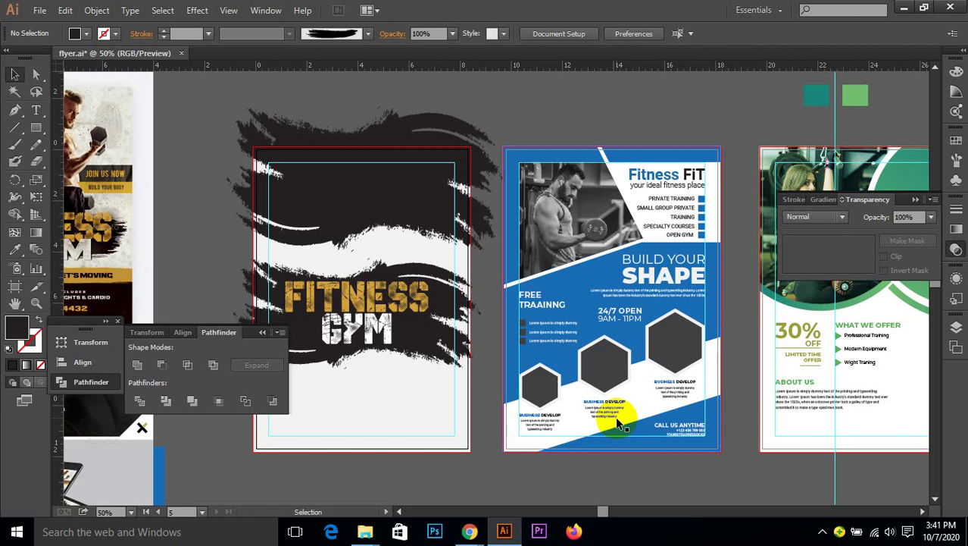
left_click_drag(550, 123, 698, 95)
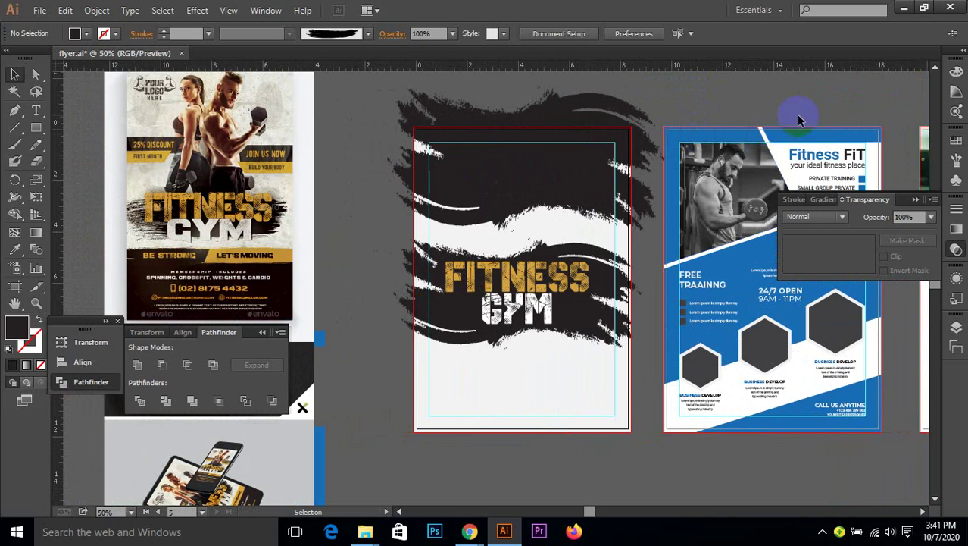
left_click_drag(797, 115, 654, 104)
scroll(627, 182, "up", 1)
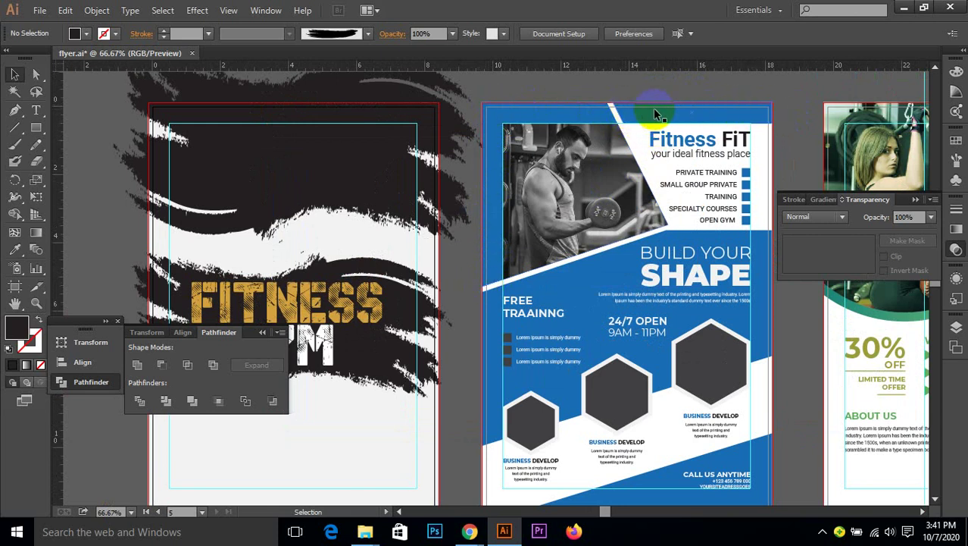
- Set the opacity of the enlarged black brush banner over the flyer's top edge to 90%
scroll(770, 137, "down", 2)
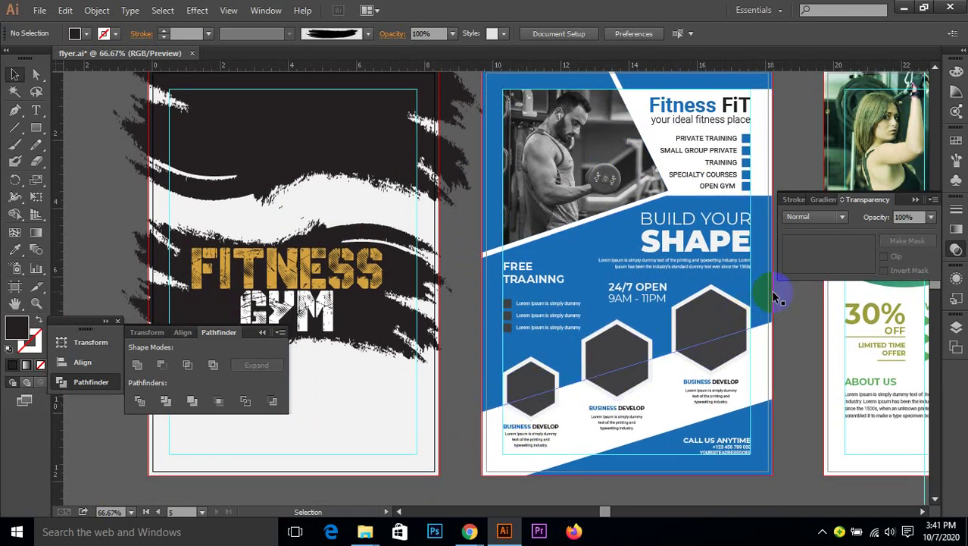
scroll(561, 159, "down", 1)
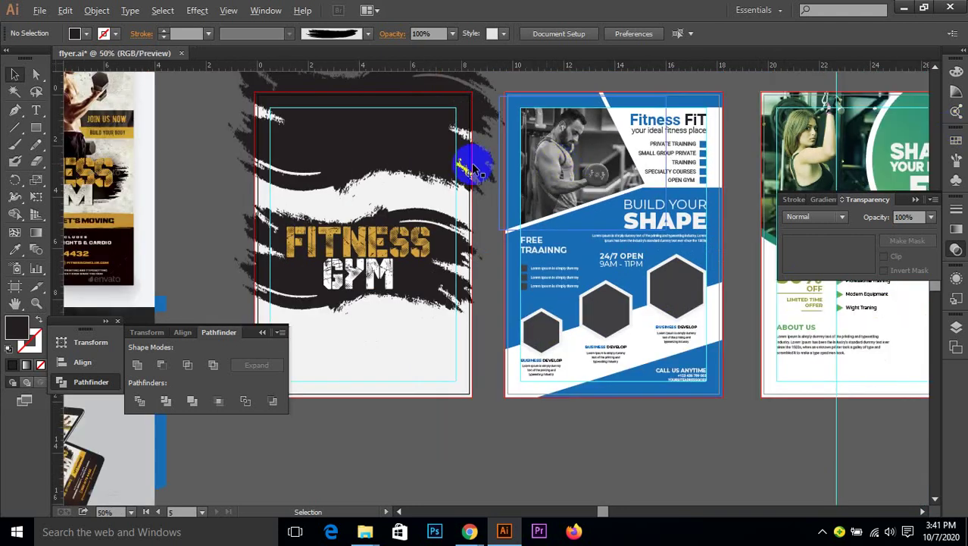
left_click_drag(359, 140, 500, 166)
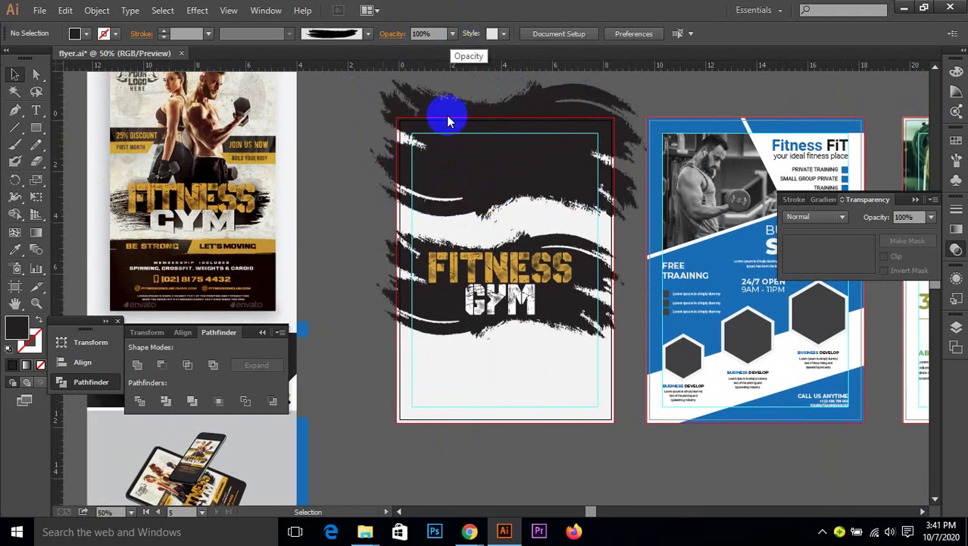
left_click(453, 34)
left_click(461, 190)
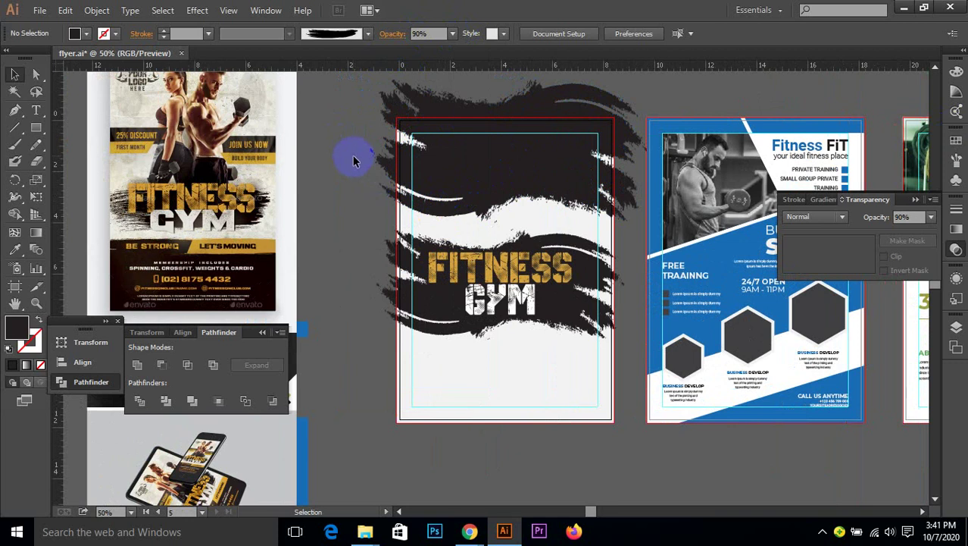
left_click(424, 95)
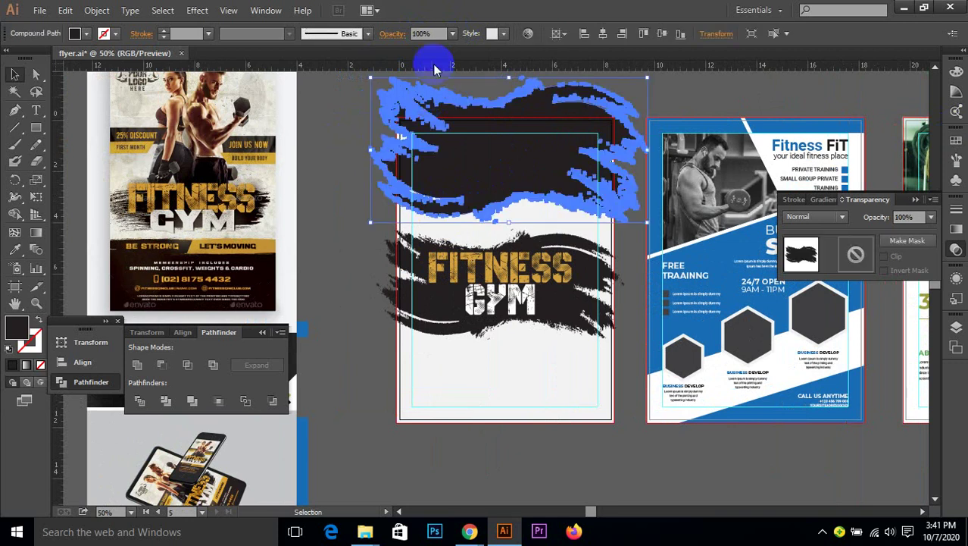
left_click(452, 33)
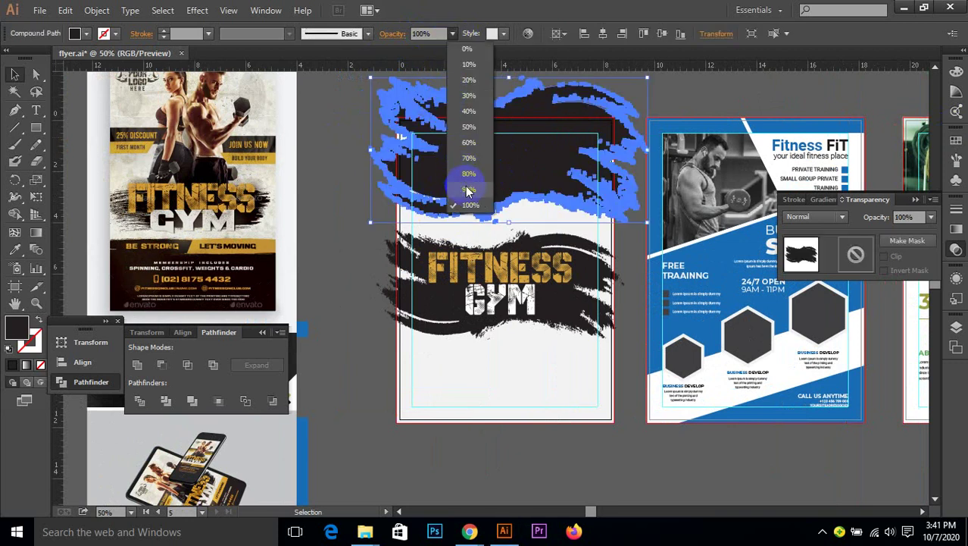
left_click(467, 191)
left_click(351, 146)
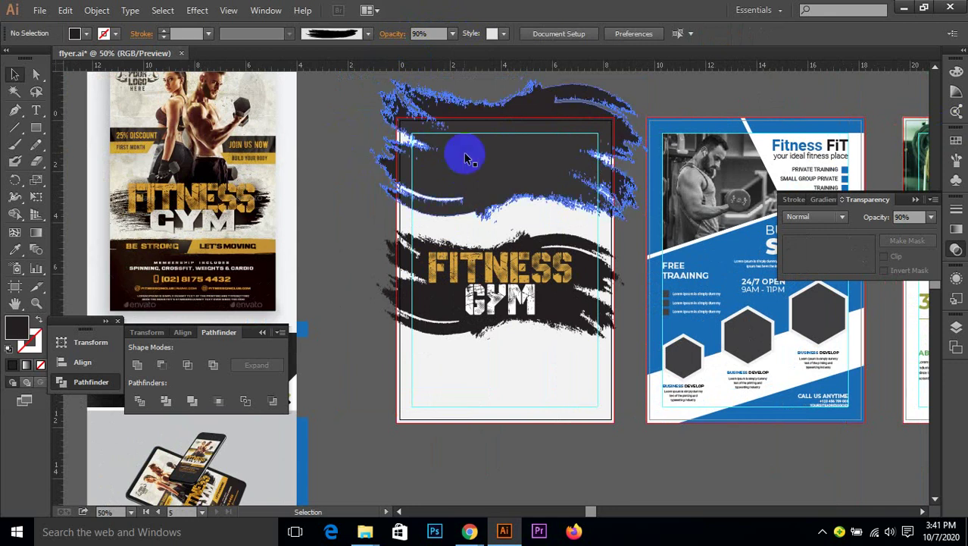
- Move the enlarged brush banner up off the flyer onto the empty canvas above it
key("ctrl+minus")
mouse_move(476, 155)
left_mouse_down()
mouse_move(506, 209)
mouse_move(460, 168)
mouse_move(465, 101)
mouse_move(460, 121)
mouse_move(472, 115)
left_mouse_up()
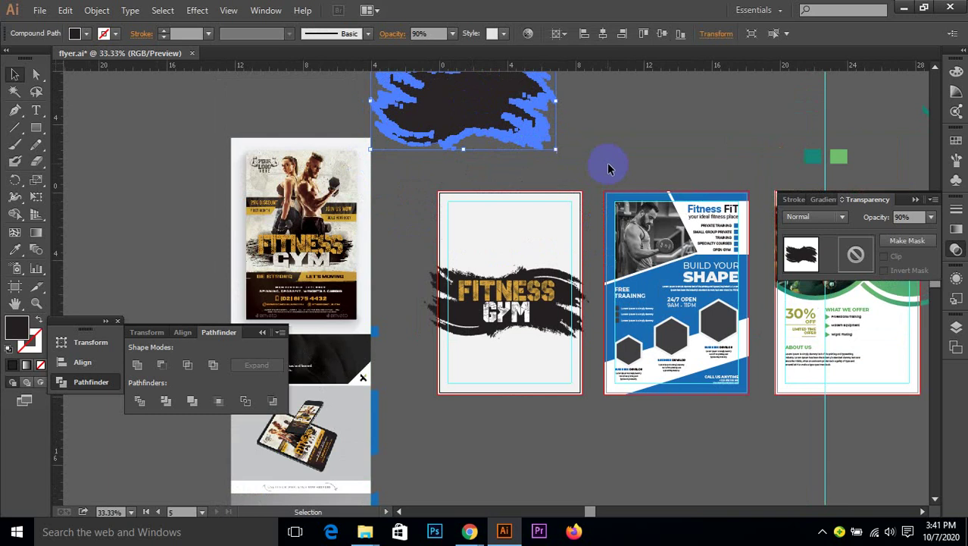
left_click(610, 162)
- Examine the reference flyer's logo, athlete photo, side labels and textured background against the blank area above the title
scroll(342, 169, "up", 2)
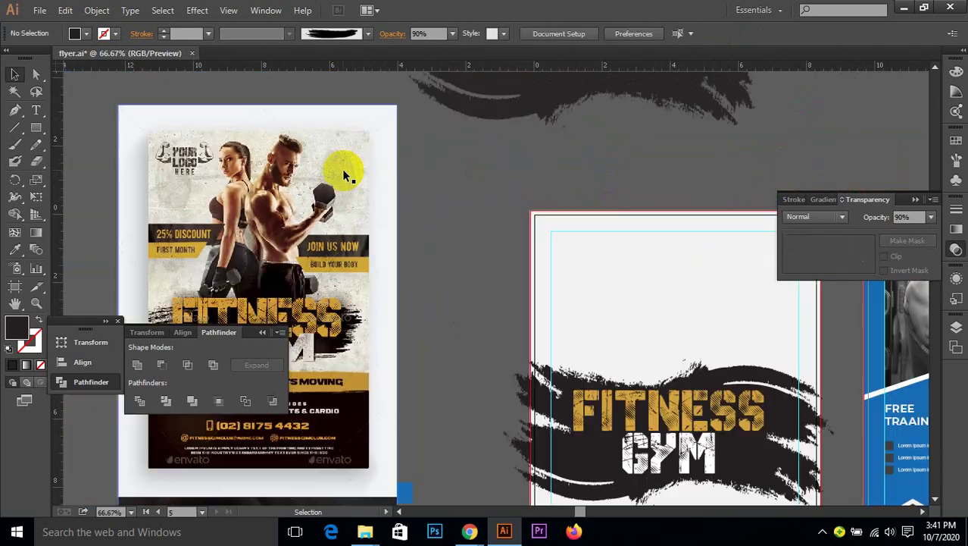
scroll(299, 171, "down", 1)
scroll(244, 171, "up", 1)
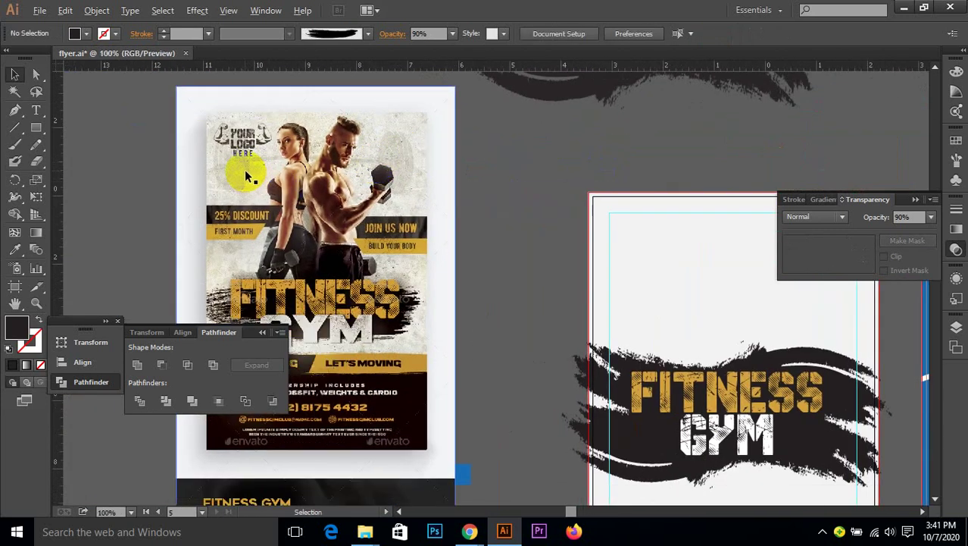
scroll(365, 161, "down", 1)
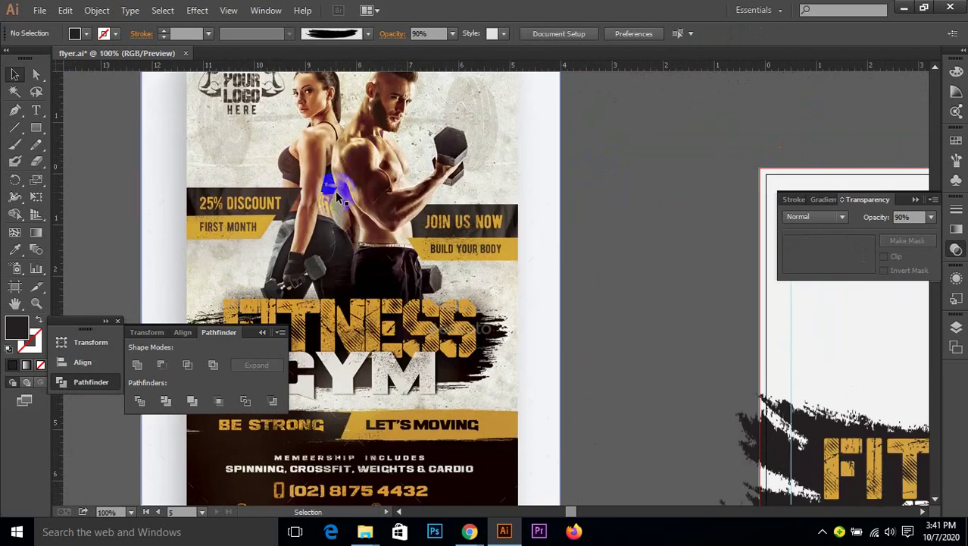
scroll(335, 196, "down", 1)
scroll(379, 182, "down", 1)
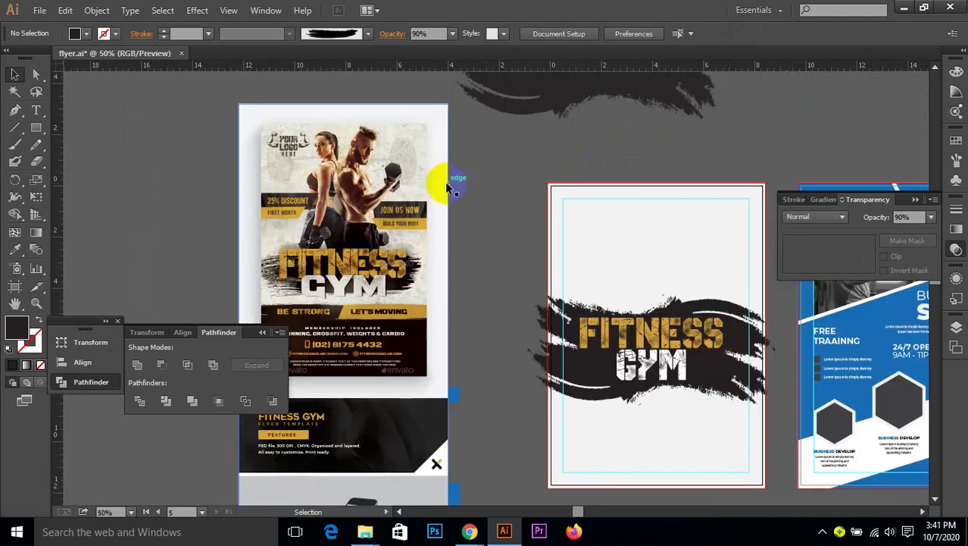
scroll(462, 187, "up", 1)
scroll(379, 128, "up", 1)
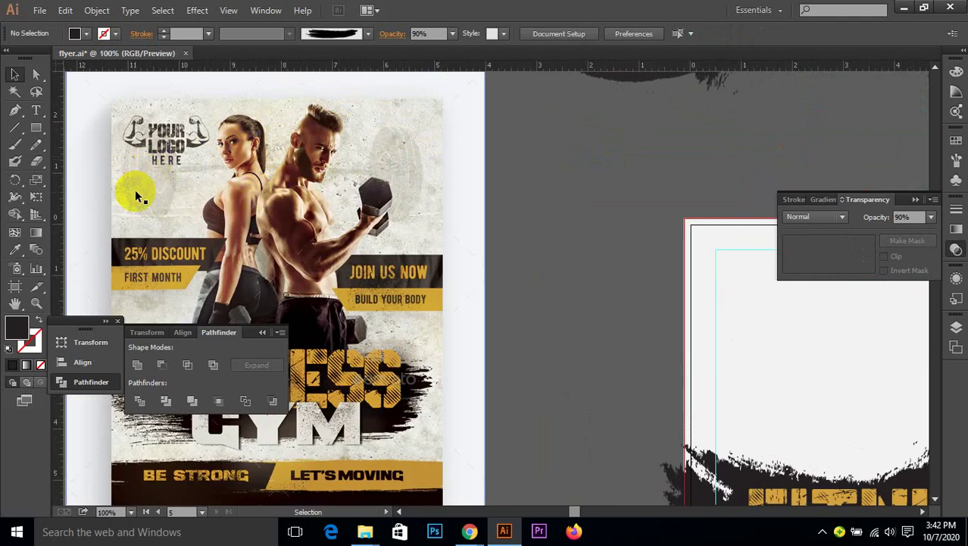
scroll(413, 178, "down", 1)
scroll(413, 148, "down", 3)
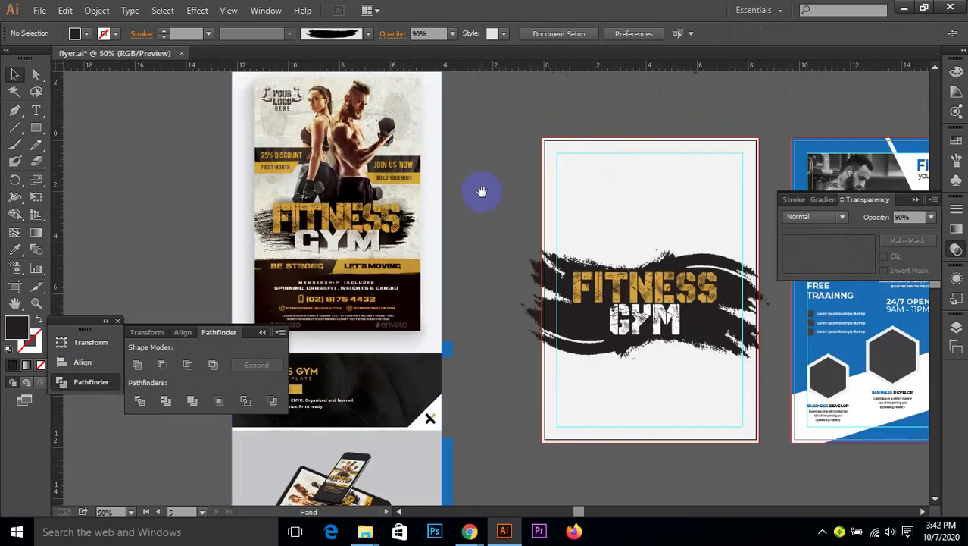
left_click_drag(480, 191, 416, 172)
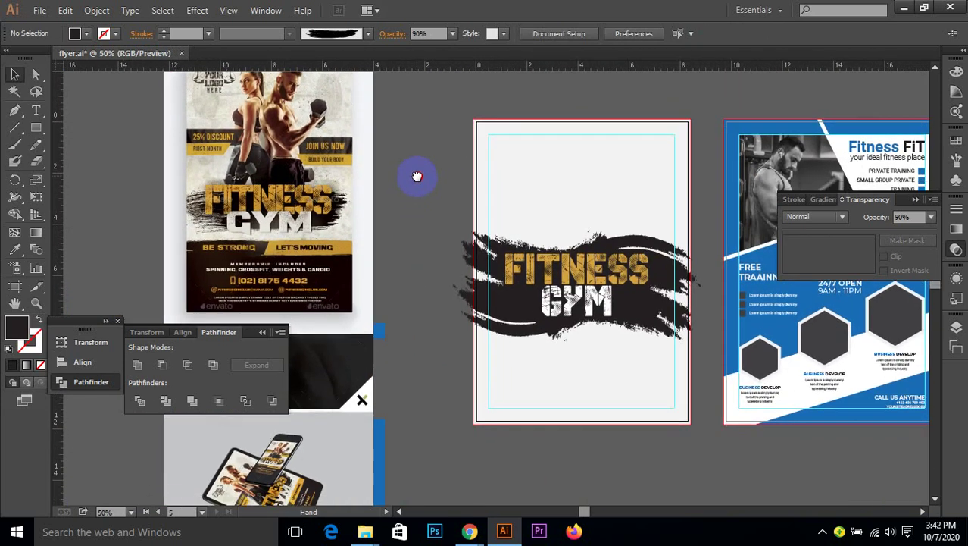
- Scale the FITNESS GYM title down slightly around its center within the black brush banner
left_click(629, 279)
mouse_move(648, 322)
left_mouse_down()
mouse_move(629, 328)
mouse_move(643, 316)
left_mouse_up()
left_click(572, 104)
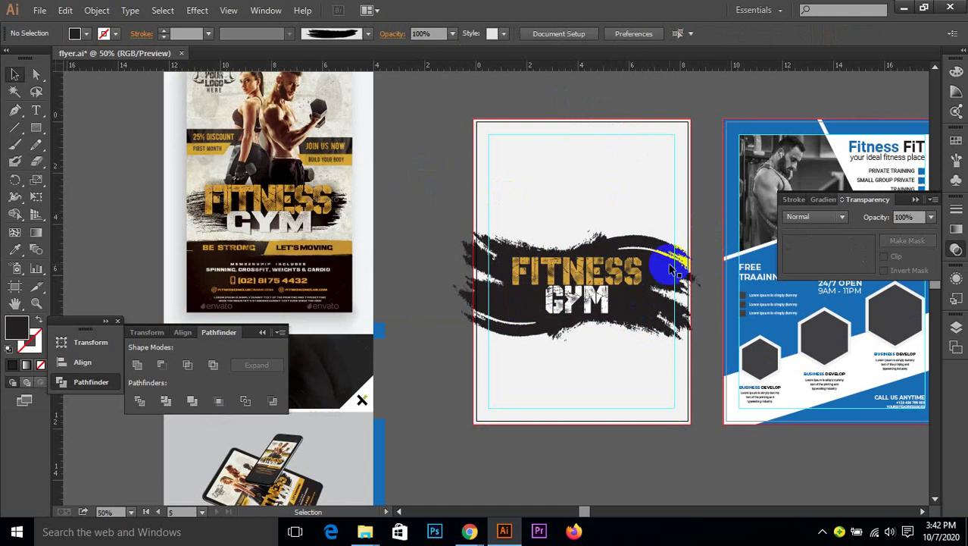
left_click(36, 110)
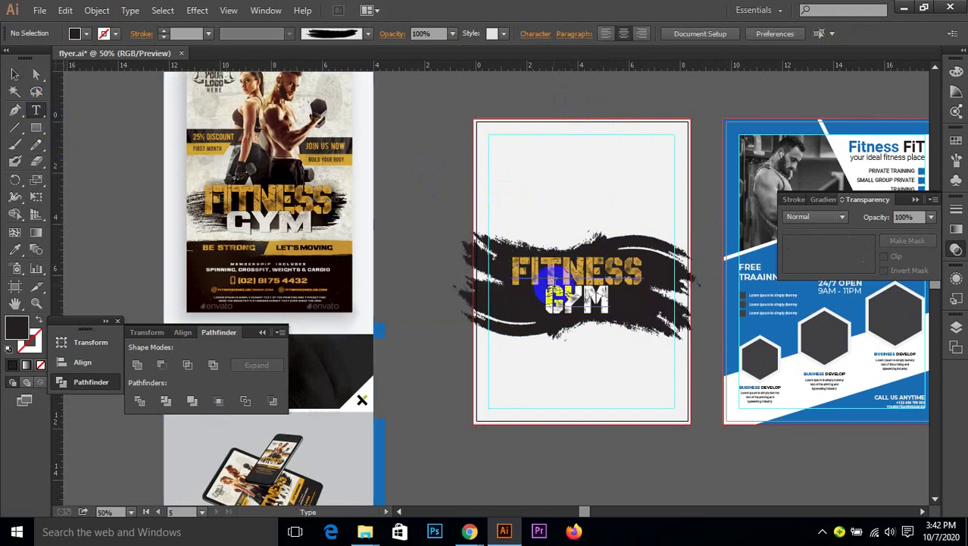
left_click(14, 75)
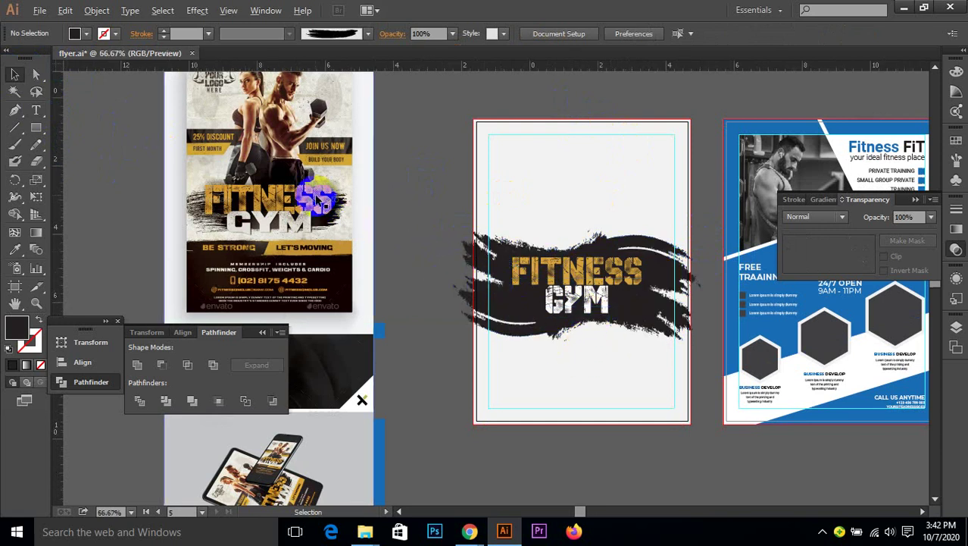
scroll(323, 205, "up", 1)
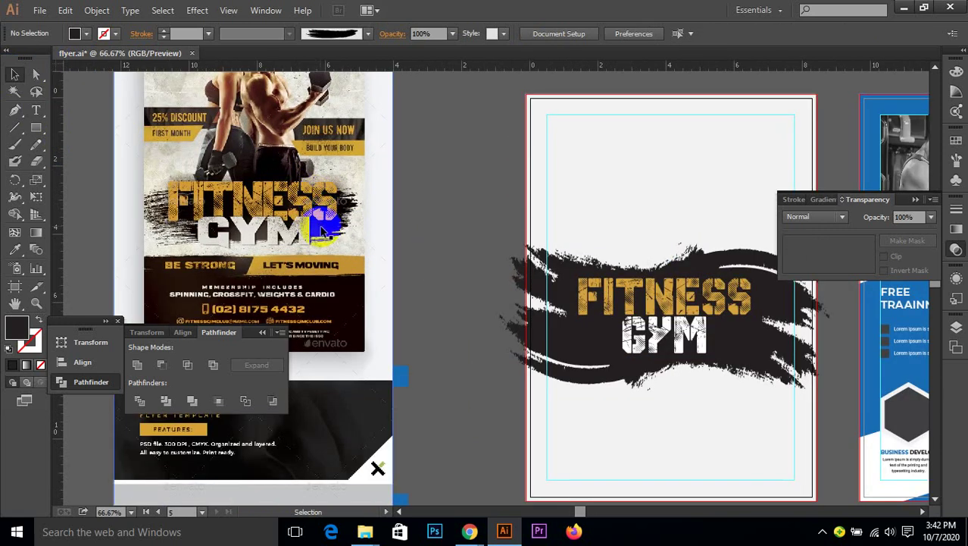
left_click(634, 297)
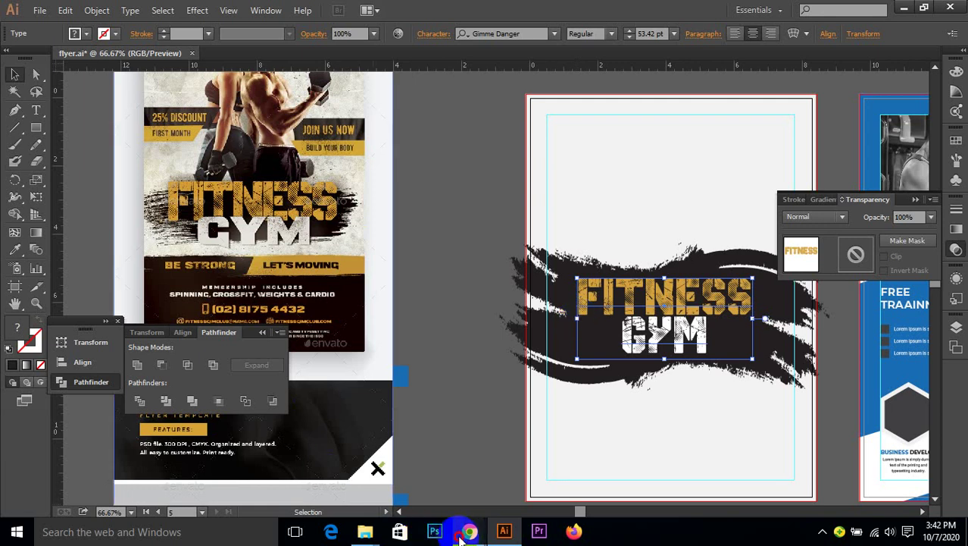
- Switch to the Google Meet window in Chrome, check the participant list, and return to the flyer in Illustrator
mouse_move(445, 520)
left_click(396, 465)
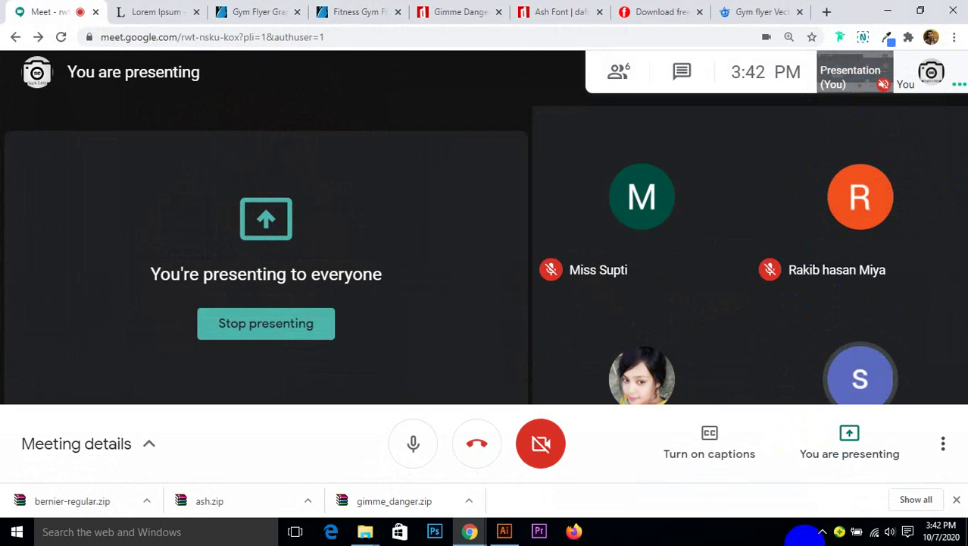
left_click(618, 69)
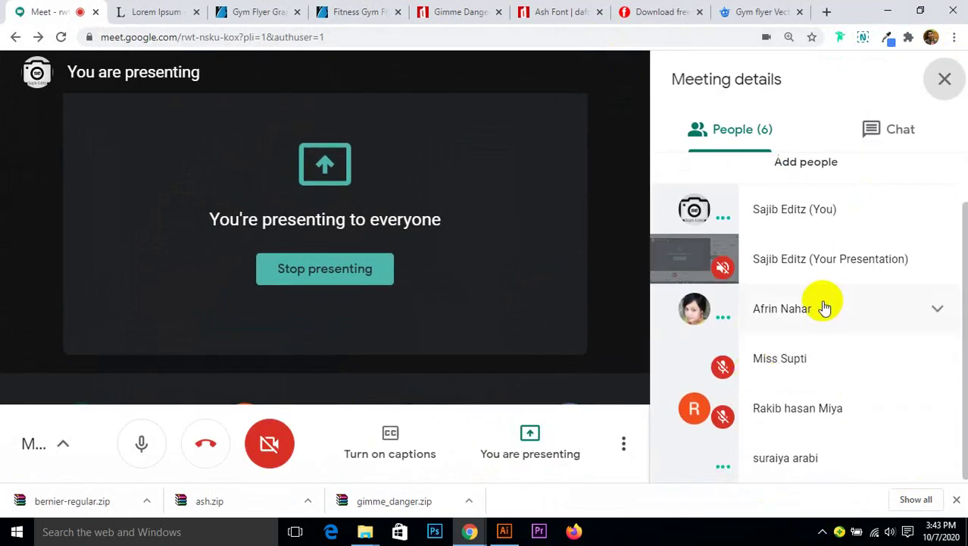
scroll(852, 227, "up", 2)
left_click(945, 79)
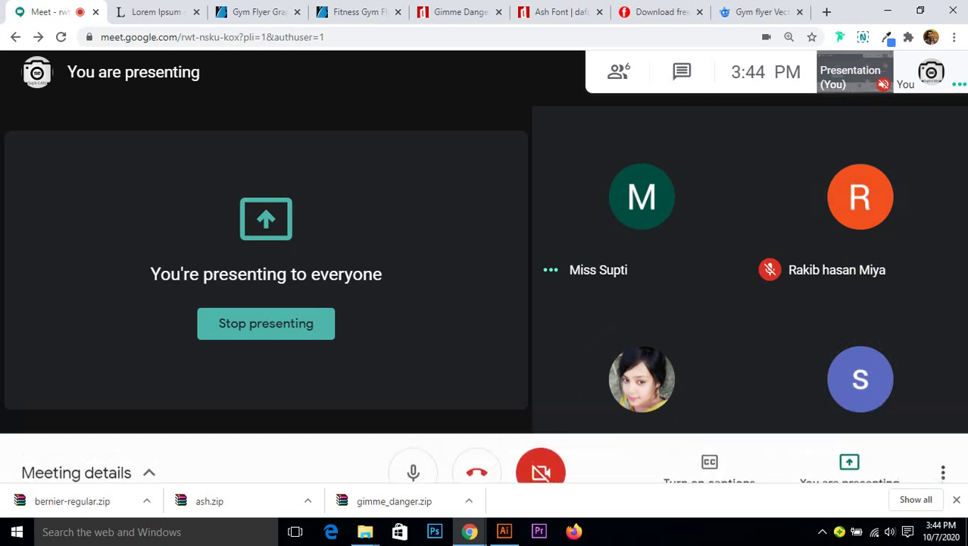
left_click(885, 8)
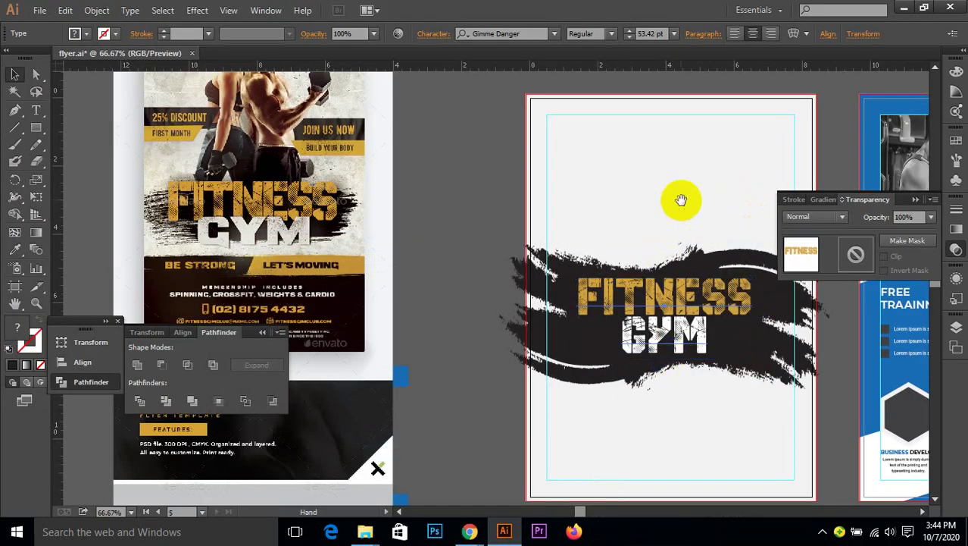
- Compare the reference flyer's athlete photo, logo and textured background with the empty upper half of the new flyer
left_click_drag(681, 201, 655, 215)
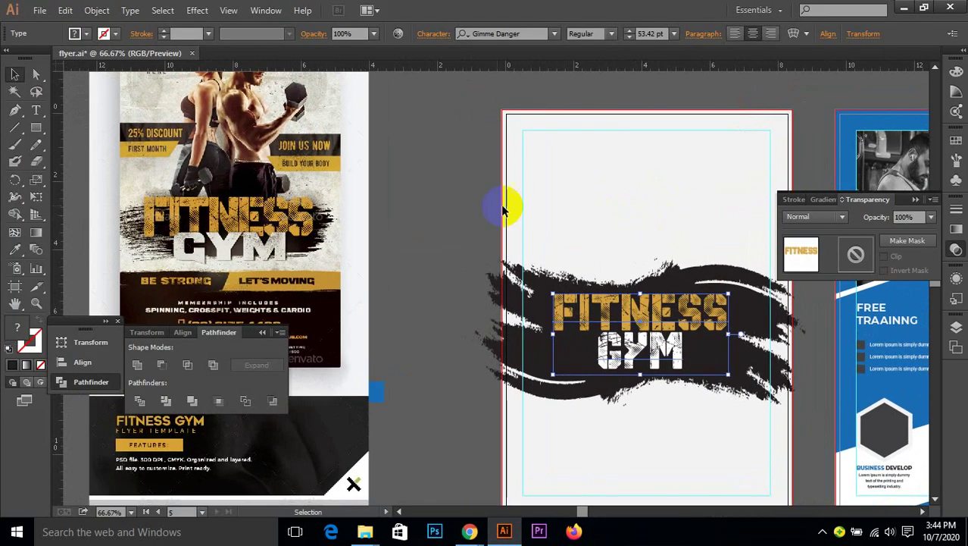
left_click_drag(445, 193, 507, 238)
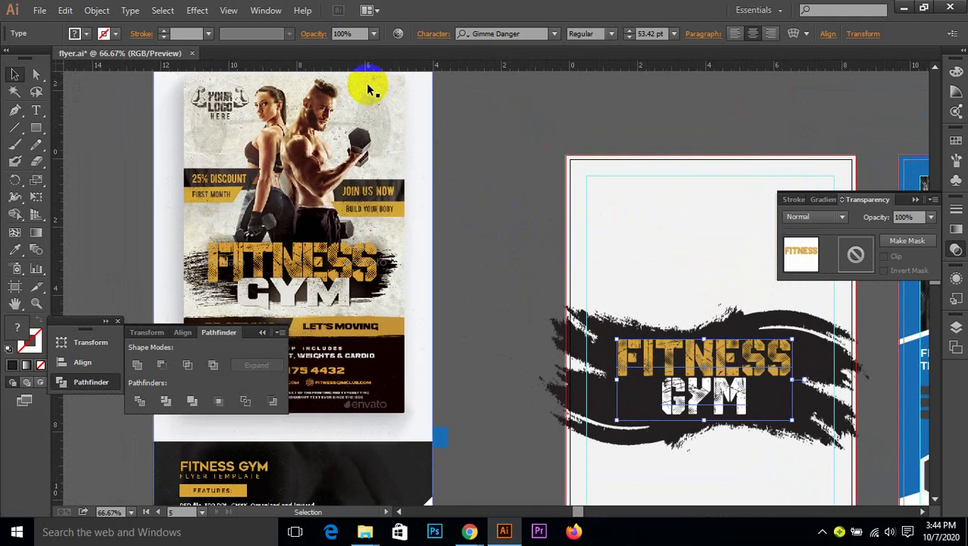
scroll(367, 90, "up", 2)
left_click_drag(367, 89, 460, 155)
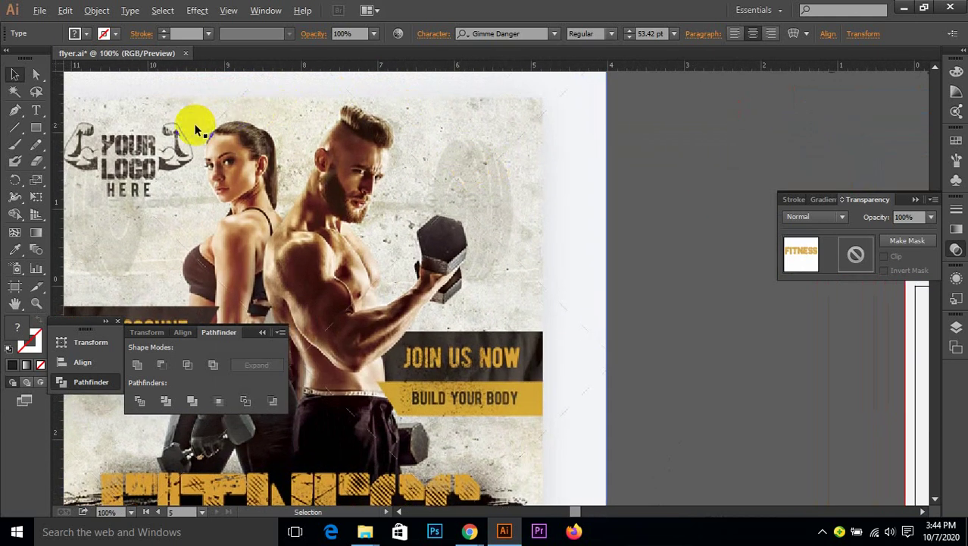
scroll(195, 124, "down", 2)
scroll(195, 123, "down", 2)
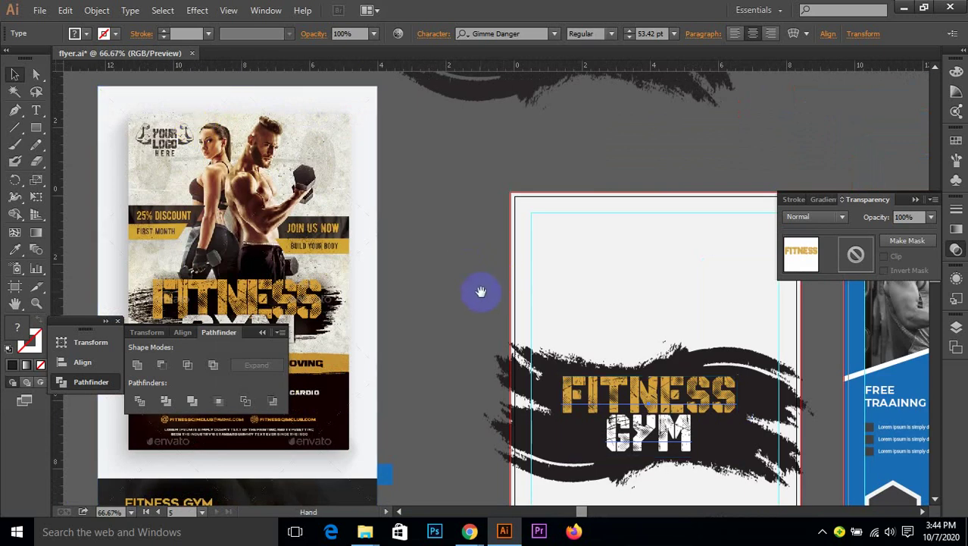
left_click_drag(480, 287, 461, 221)
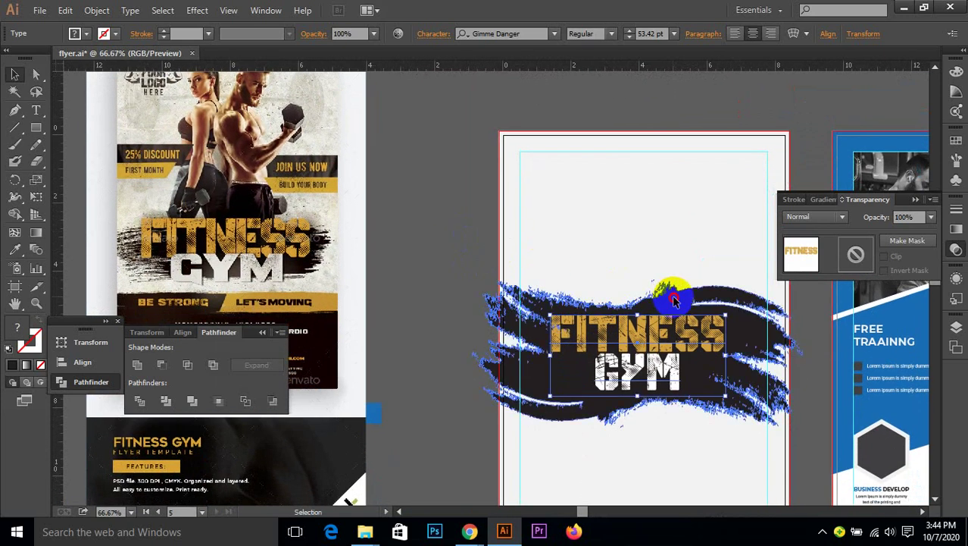
left_click(666, 300)
left_click(549, 121)
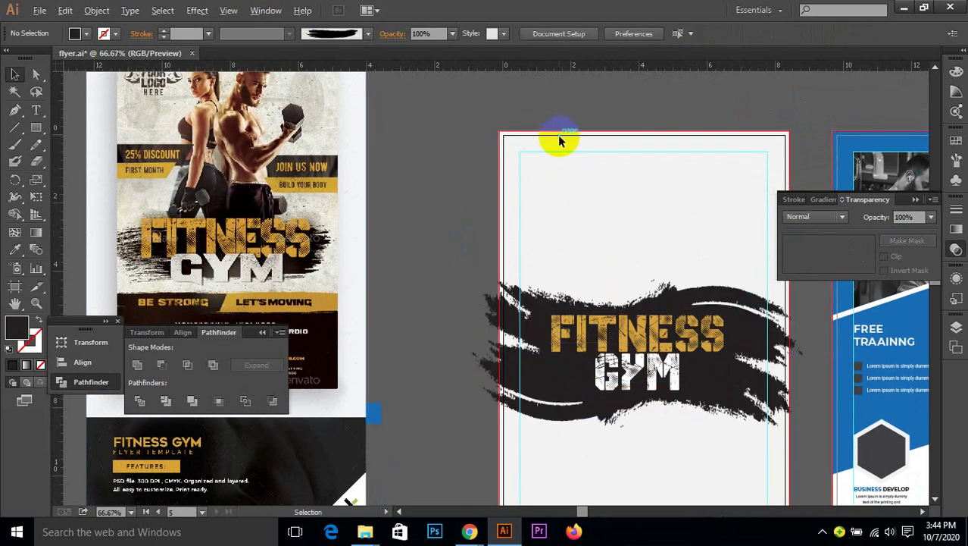
scroll(559, 140, "down", 1)
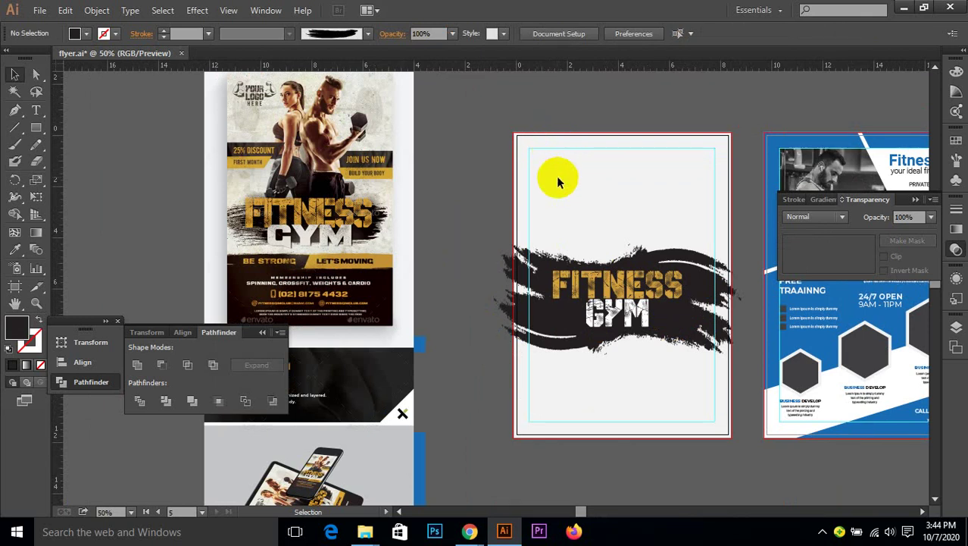
- Switch to the Chrome window with the Google Meet call and try a web search for "gym" in a new tab
mouse_move(374, 537)
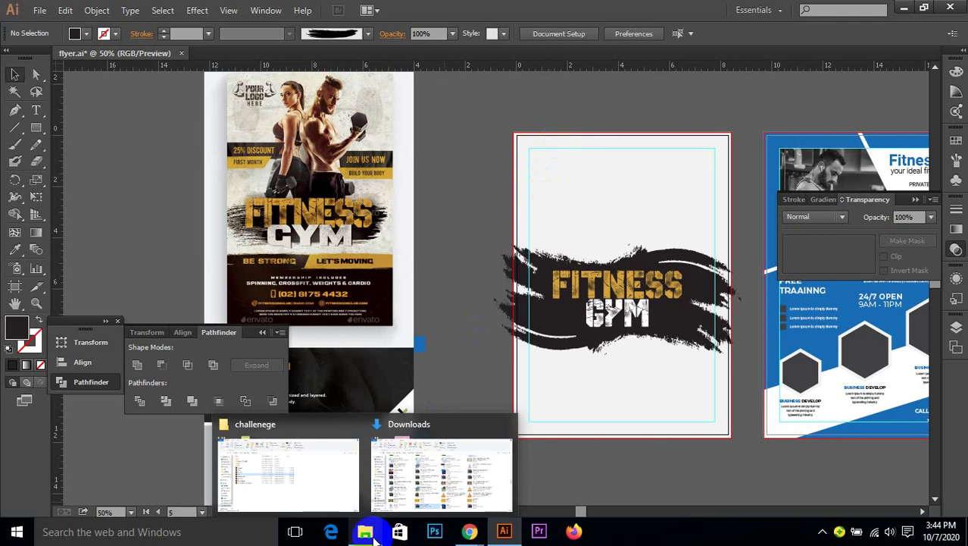
mouse_move(470, 531)
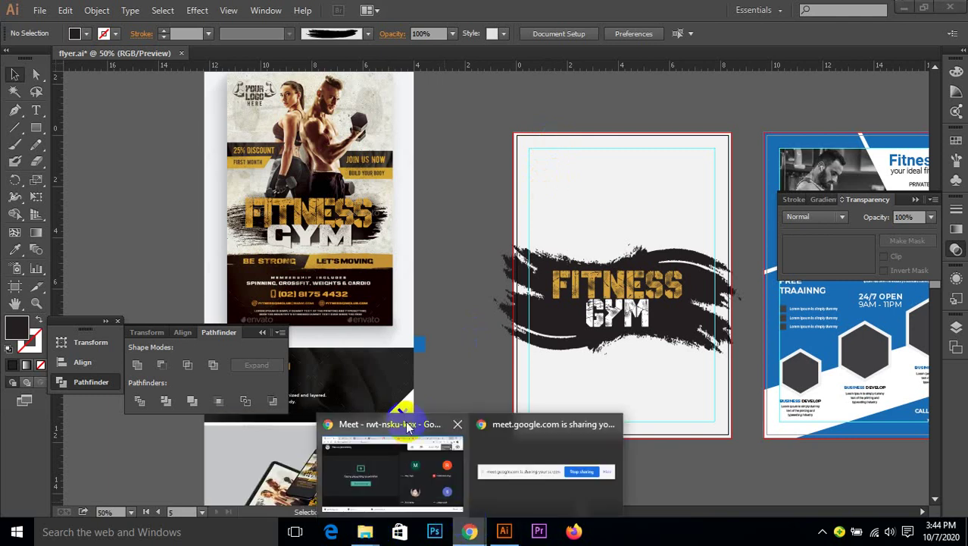
left_click(406, 423)
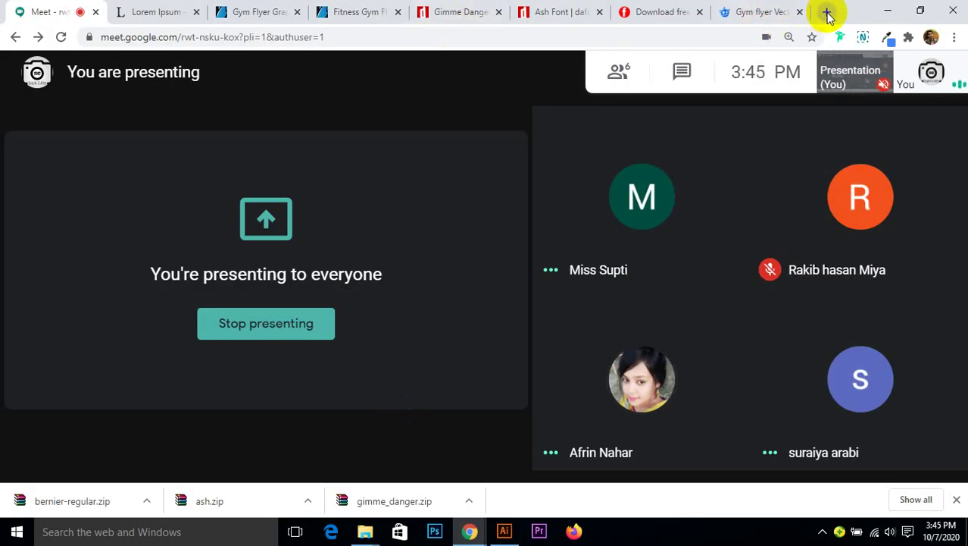
left_click(827, 11)
left_click(627, 40)
type("g")
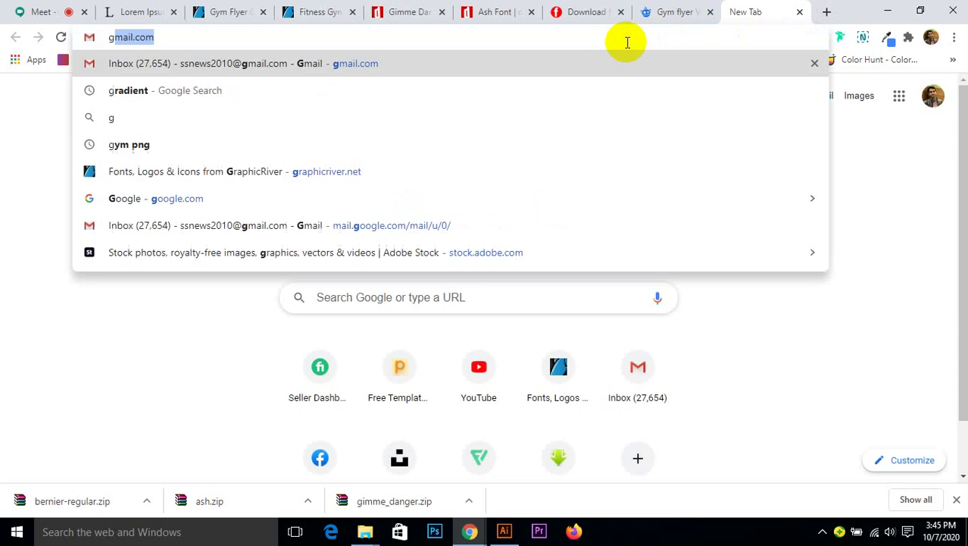
type("ym")
key("Return")
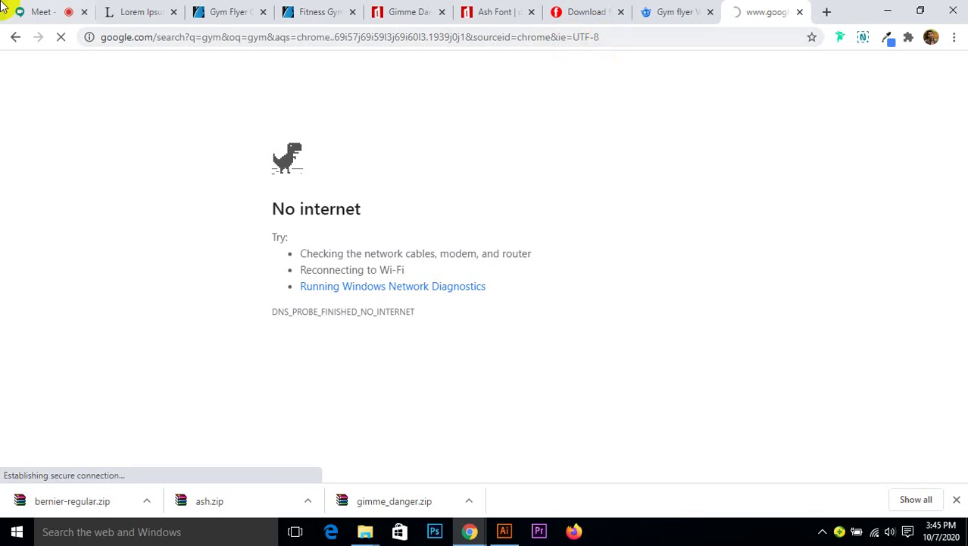
- Load google.com in the new tab and search for "gym png"
left_click(34, 9)
left_click(779, 9)
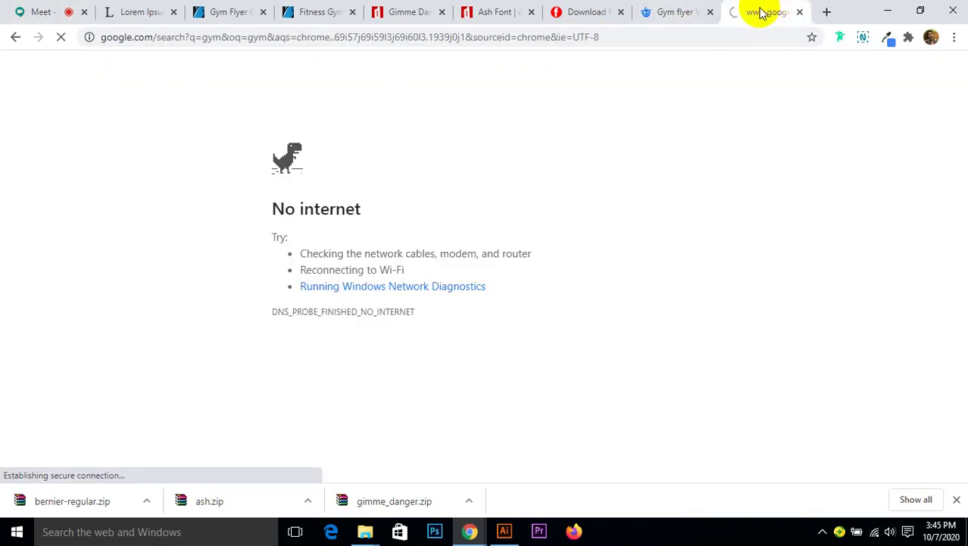
left_click(658, 36)
type("goo")
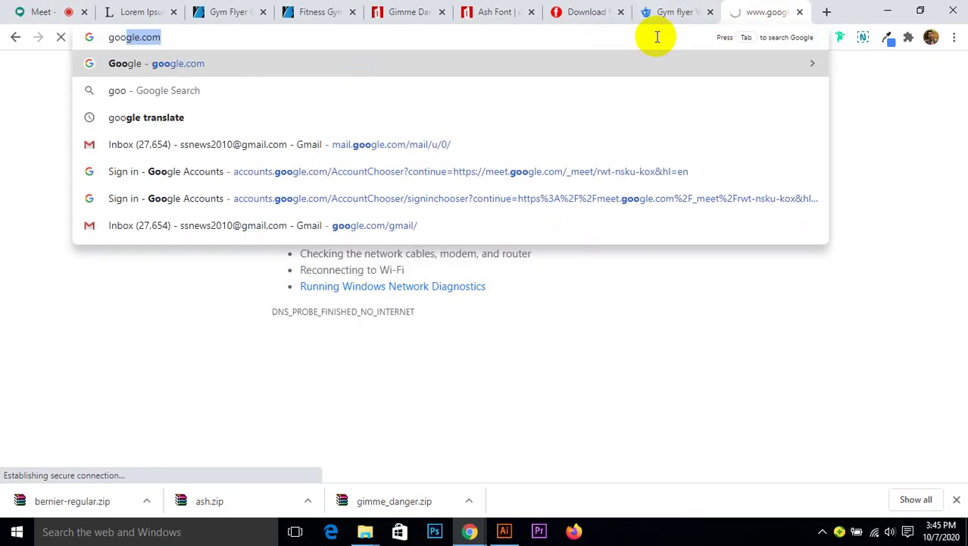
key("Return")
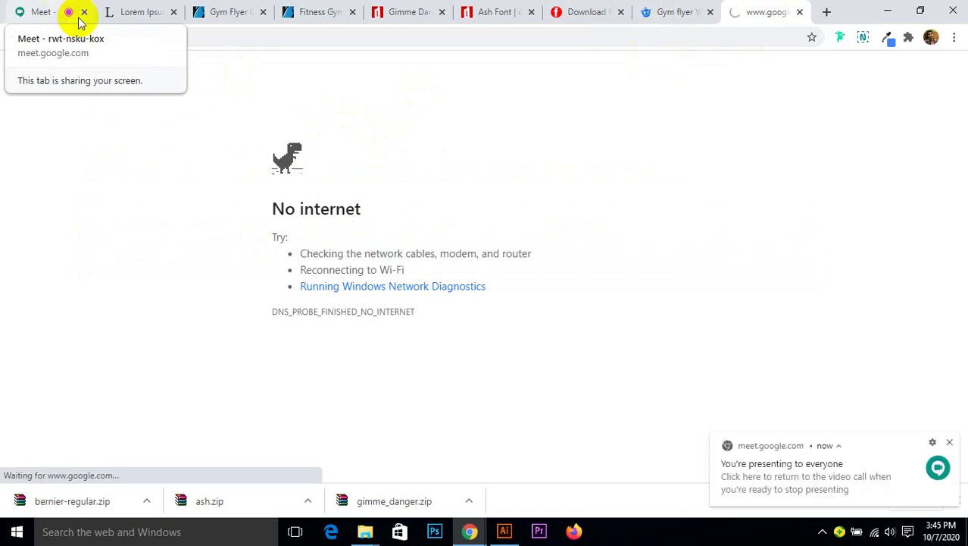
left_click(45, 9)
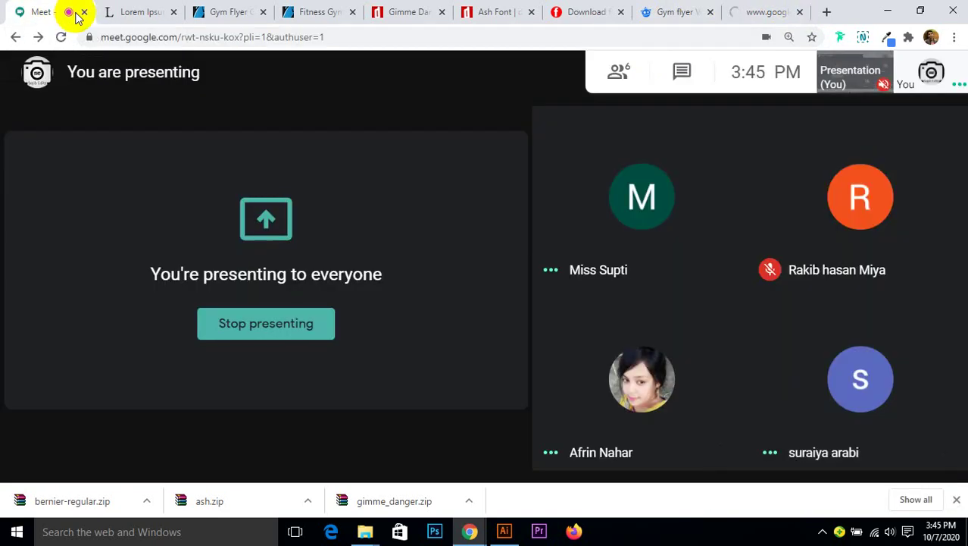
left_click(755, 10)
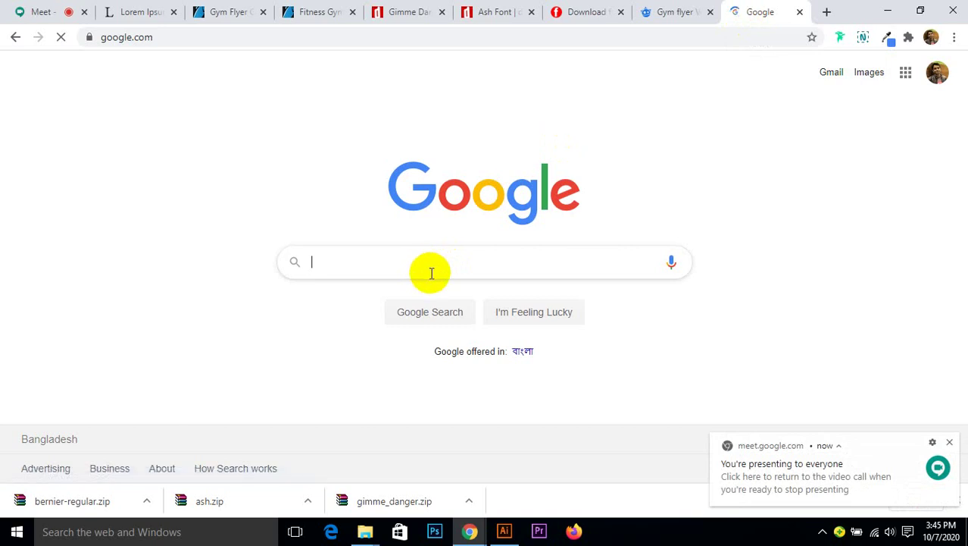
left_click(431, 272)
type("g")
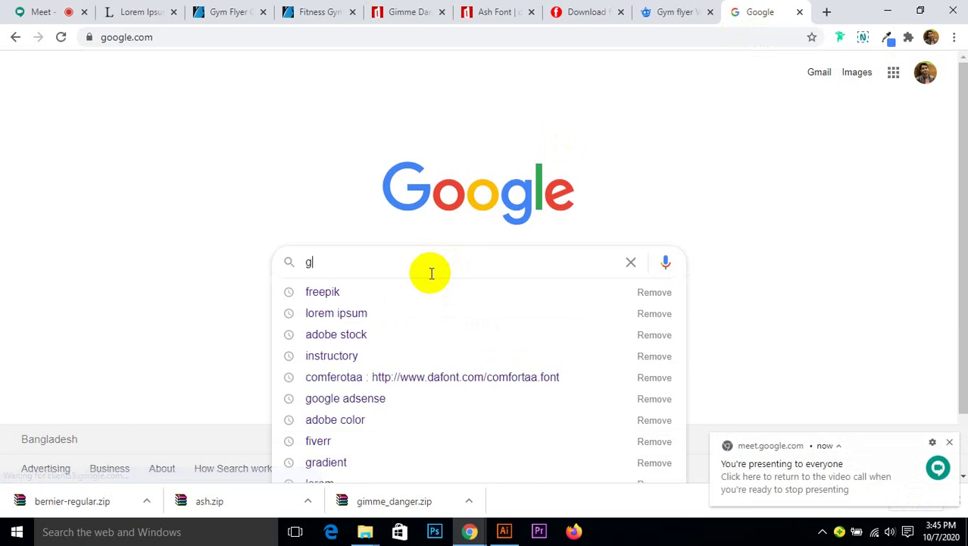
type("ym png")
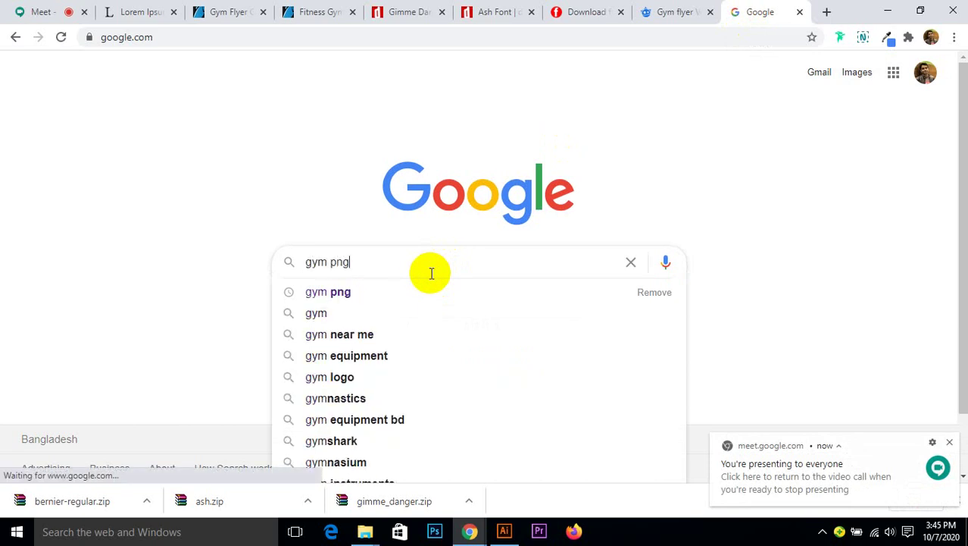
key("Return")
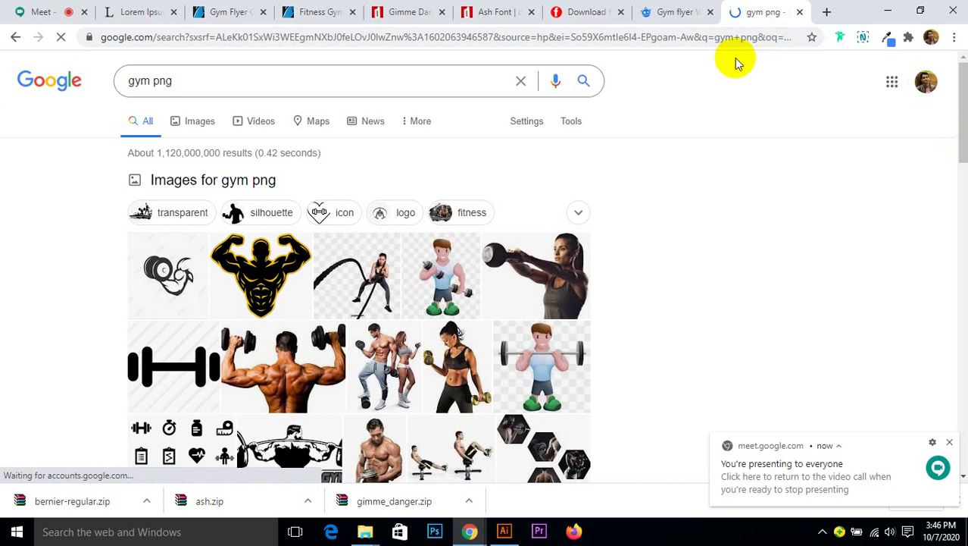
- Search the web for "cleanpng" and open the CleanPNG website
left_click(227, 37)
type("comferotaa : http://www.dafont.com/comfortaa.font")
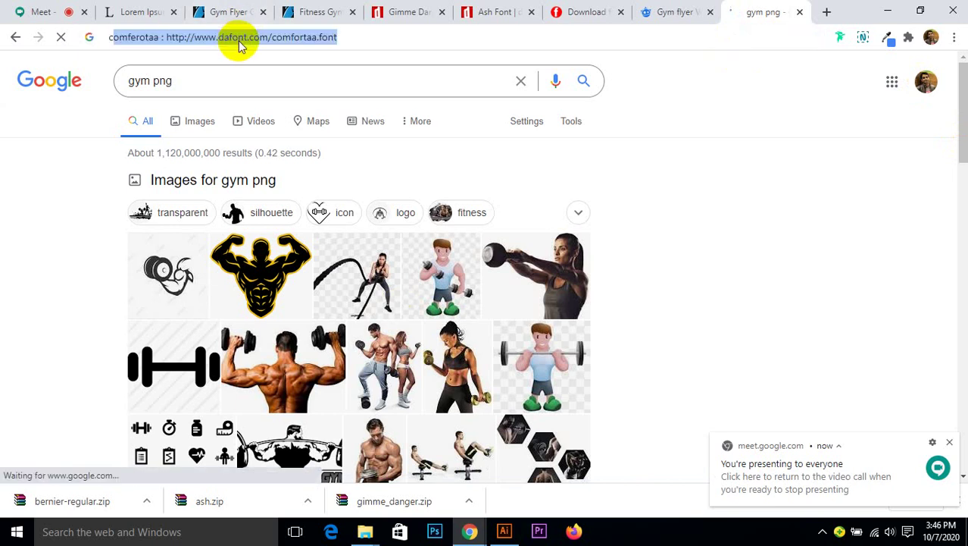
type("clean")
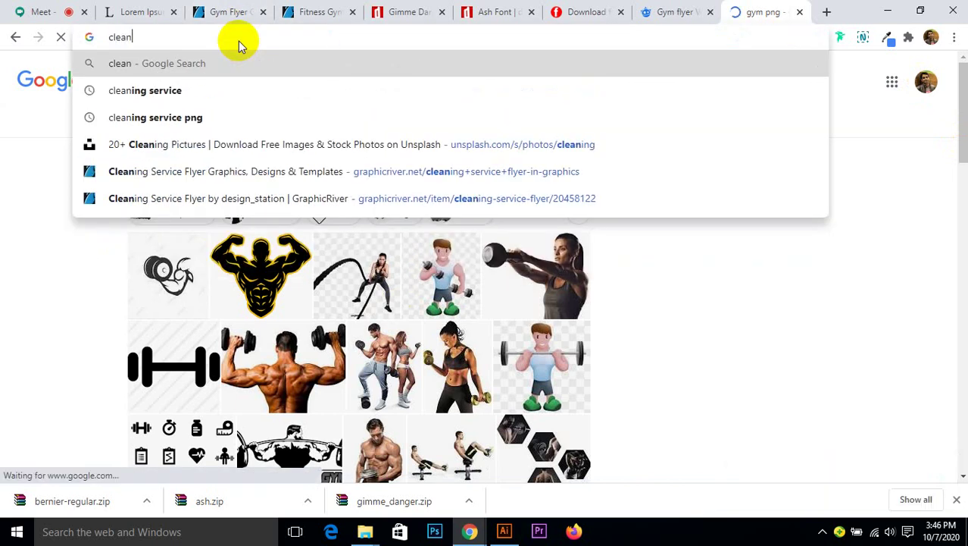
type("png")
key("Return")
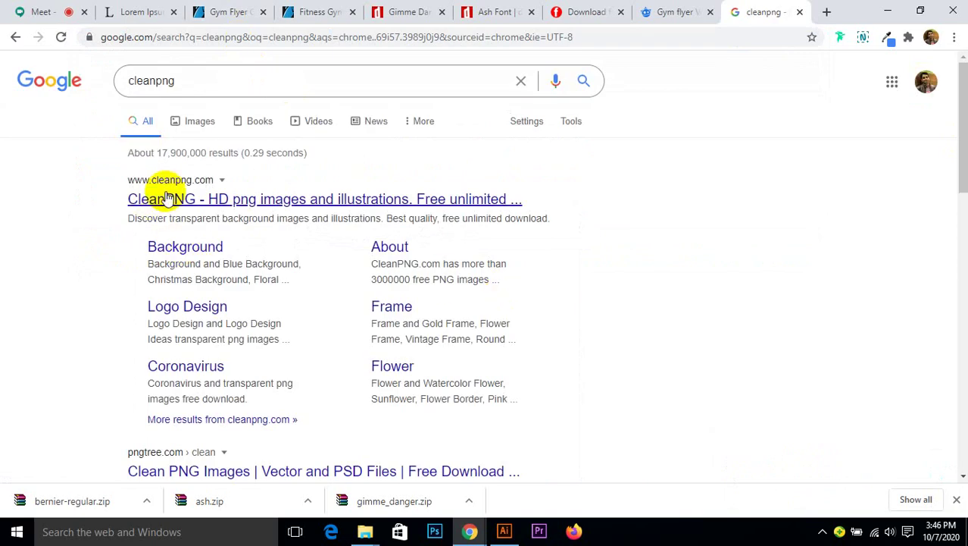
left_click(195, 196)
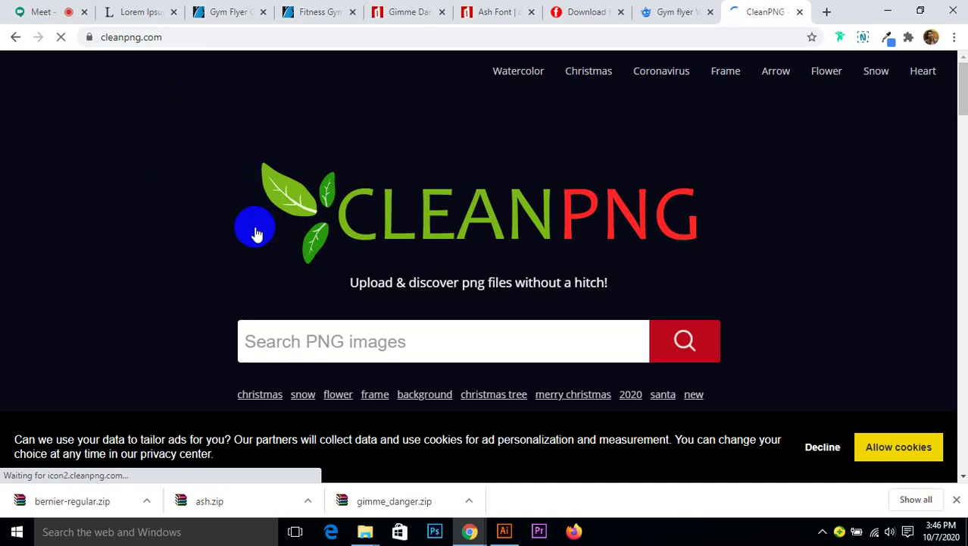
- Search CleanPNG for "gym" and browse the transparent images for an athlete photo
left_click(424, 337)
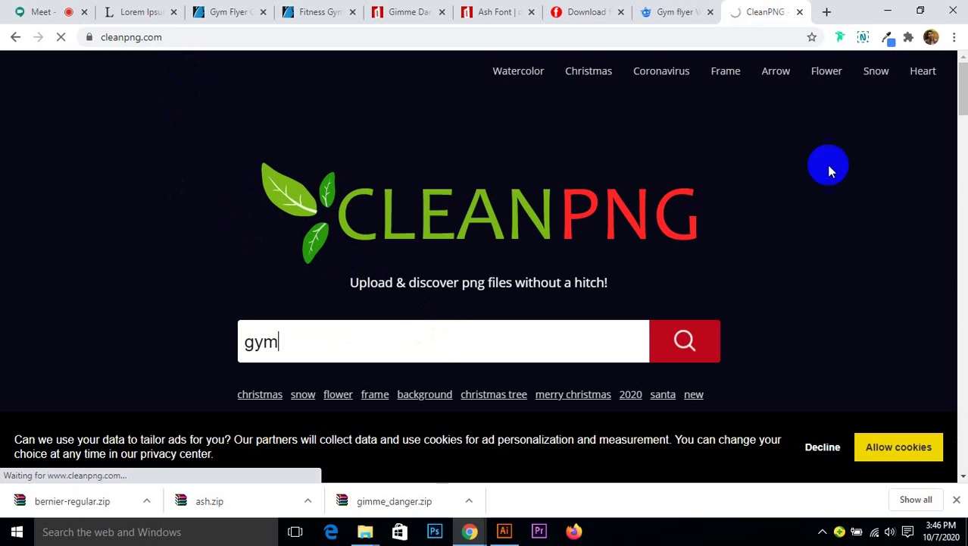
key("Return")
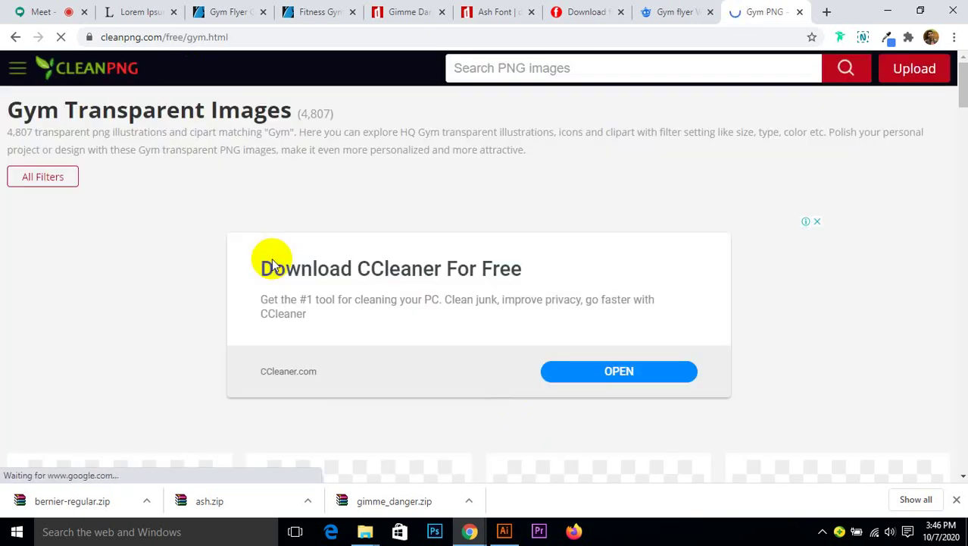
scroll(272, 263, "down", 3)
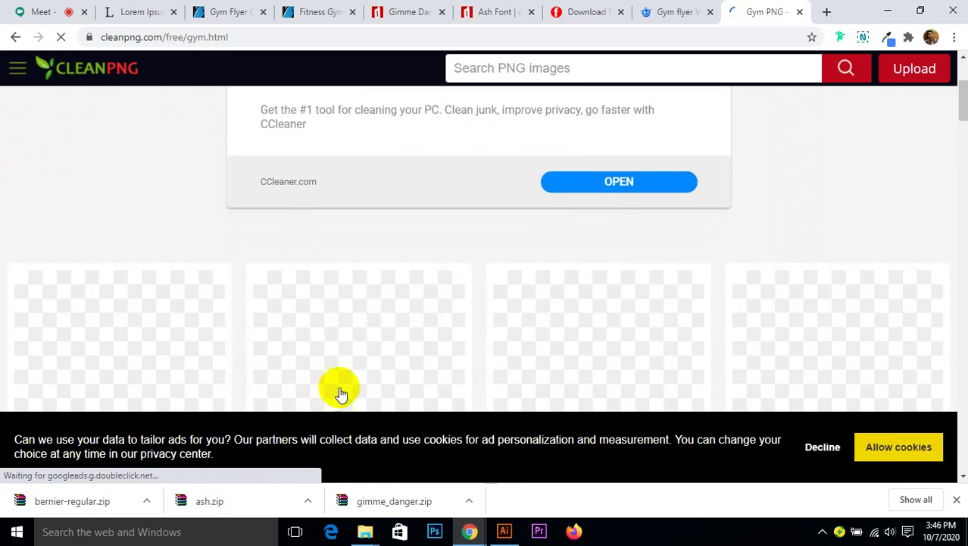
scroll(464, 190, "down", 2)
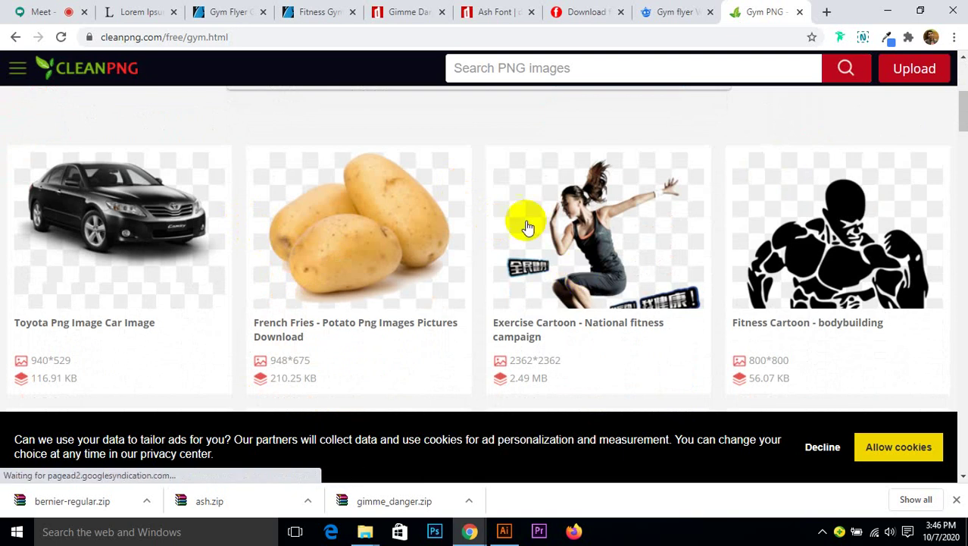
scroll(523, 224, "down", 5)
scroll(523, 226, "down", 6)
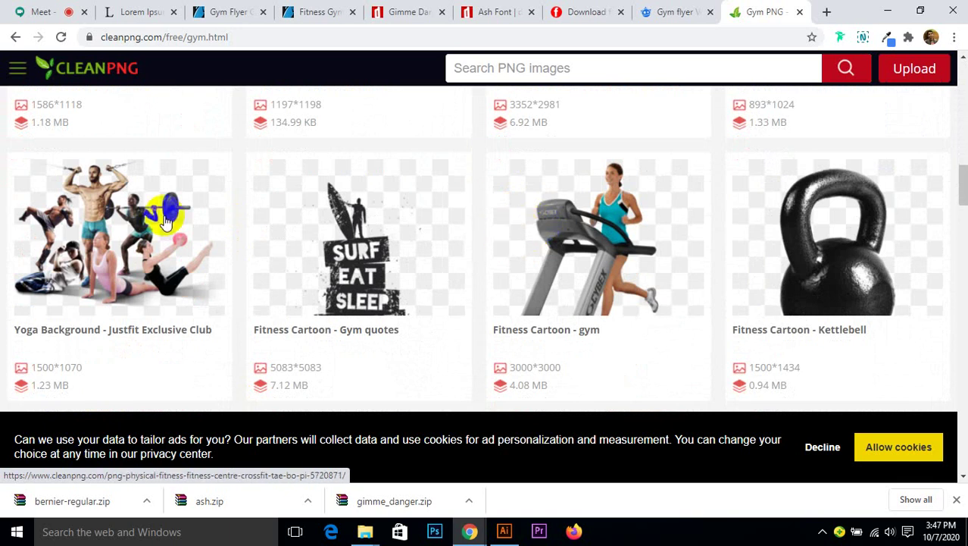
scroll(163, 216, "down", 4)
scroll(234, 292, "down", 4)
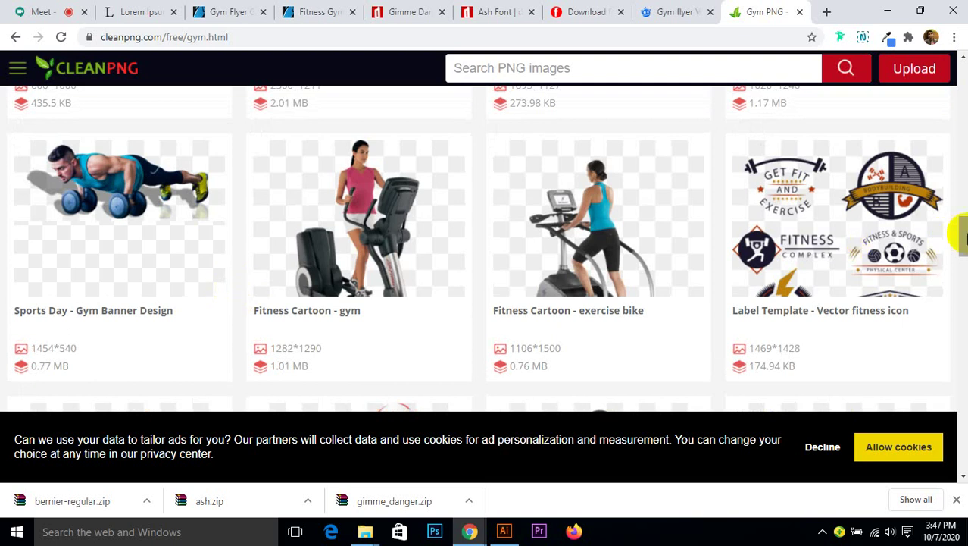
left_click_drag(964, 239, 960, 263)
- Open the page of the shouting bodybuilder in the Superman tank top and inspect the full image preview
left_click(618, 217)
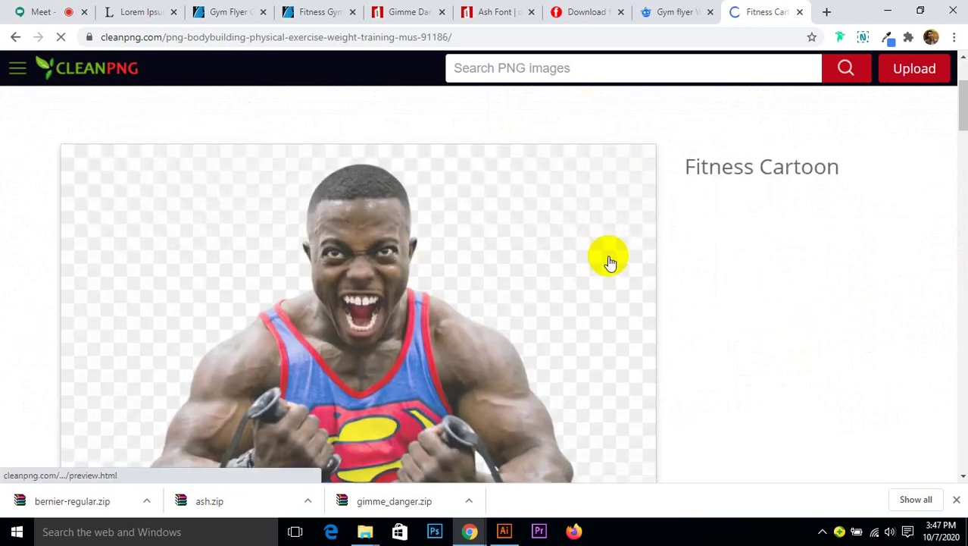
scroll(610, 262, "down", 4)
scroll(467, 250, "up", 1)
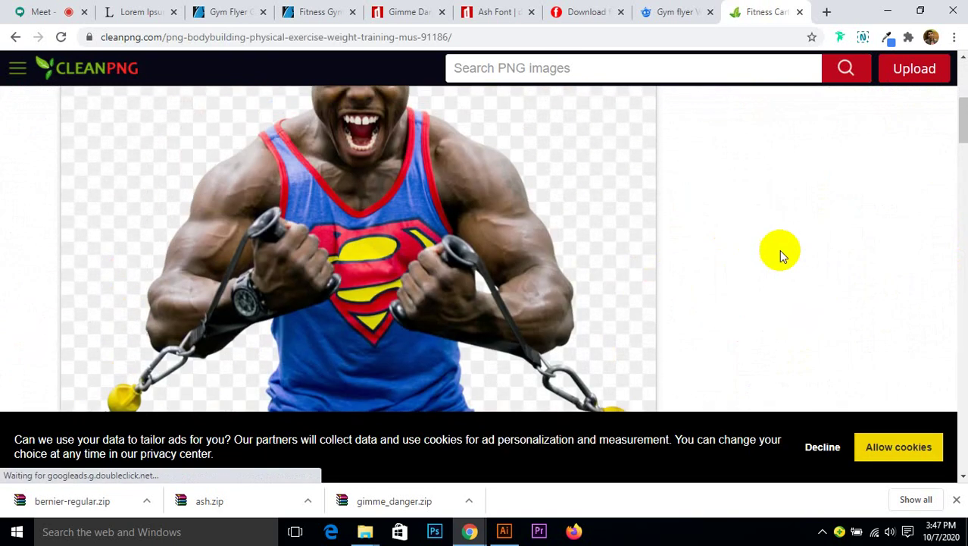
scroll(783, 255, "up", 3)
scroll(698, 169, "down", 6)
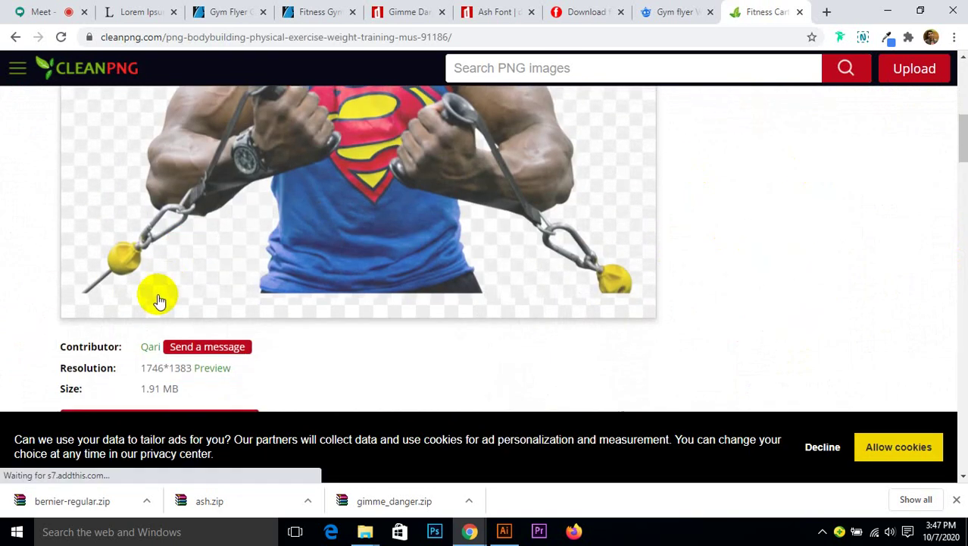
- Download the bodybuilder PNG, completing the site's "I'm not a robot" check
scroll(159, 301, "down", 2)
left_click(155, 285)
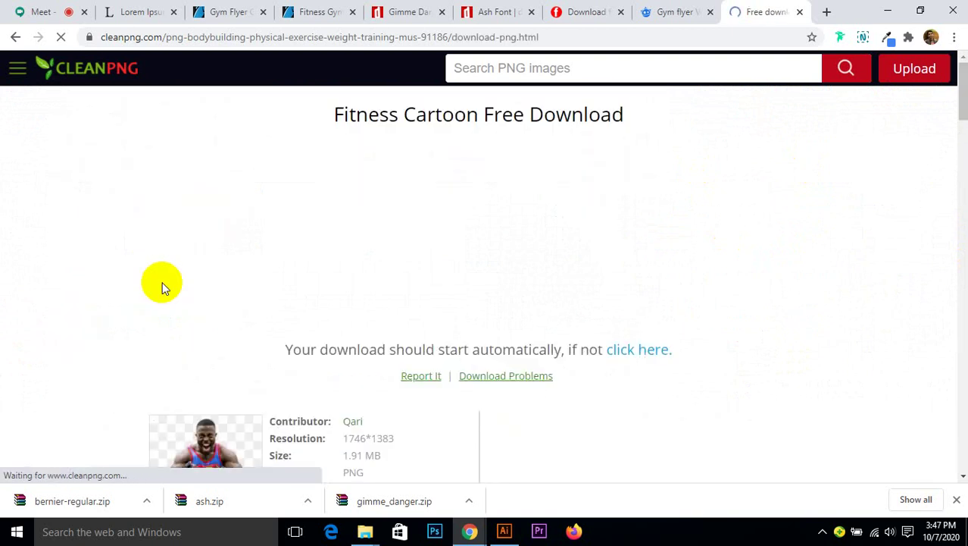
scroll(168, 296, "down", 3)
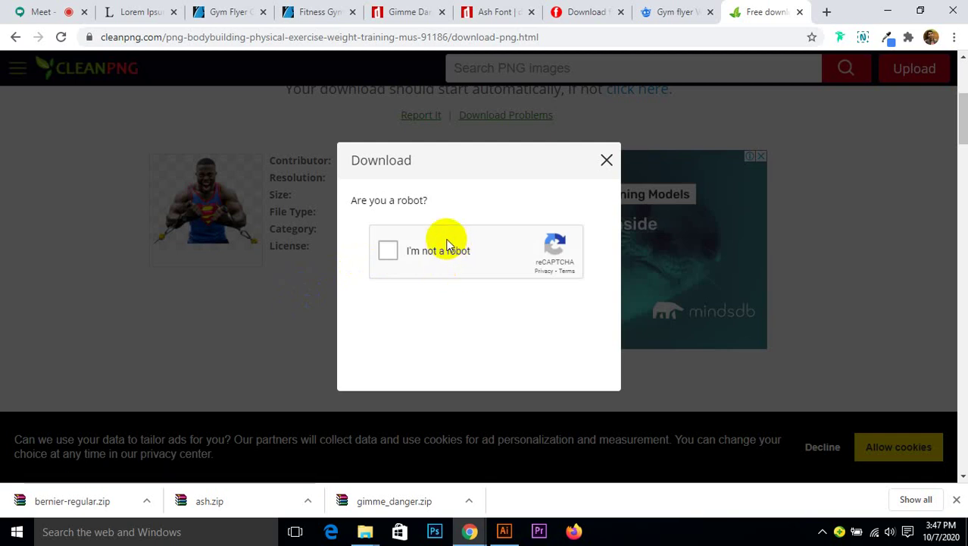
left_click(388, 254)
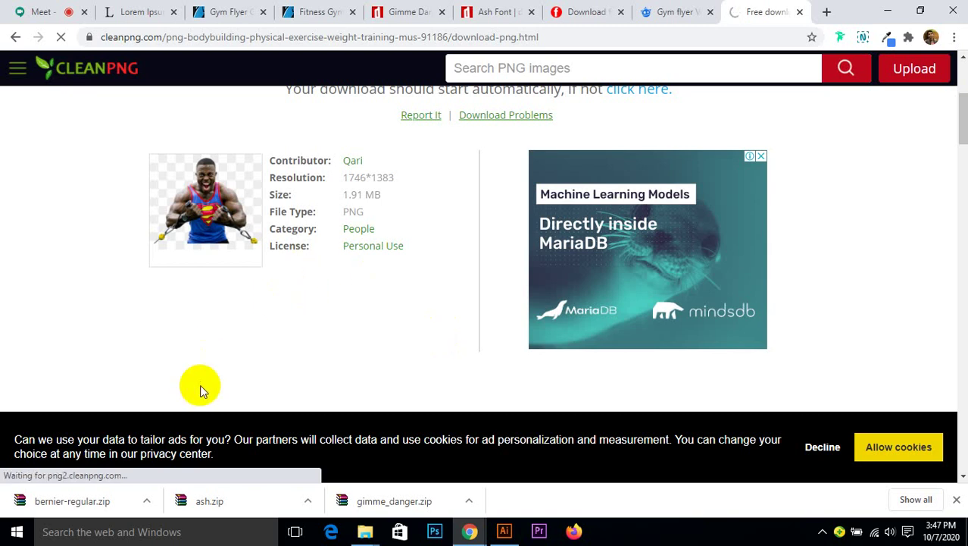
left_click(204, 453)
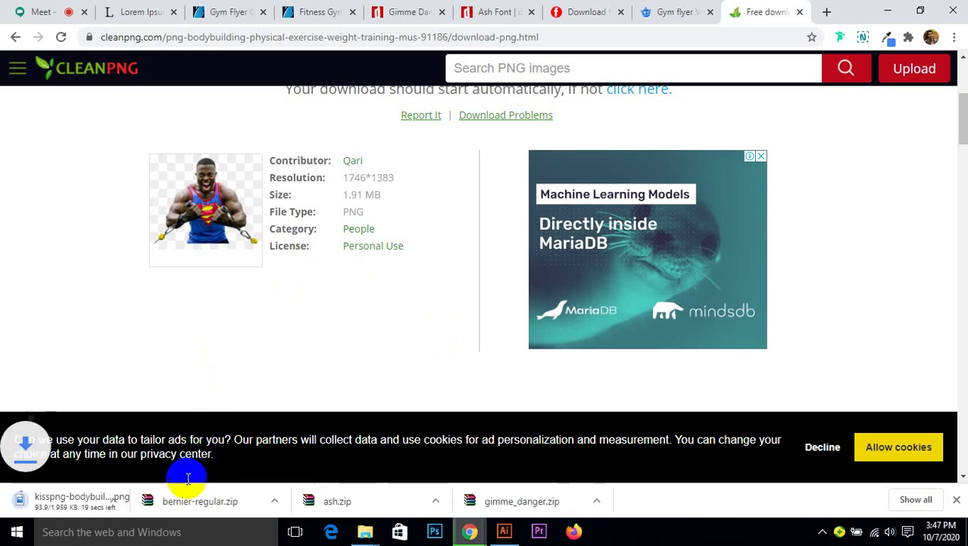
left_click(147, 500)
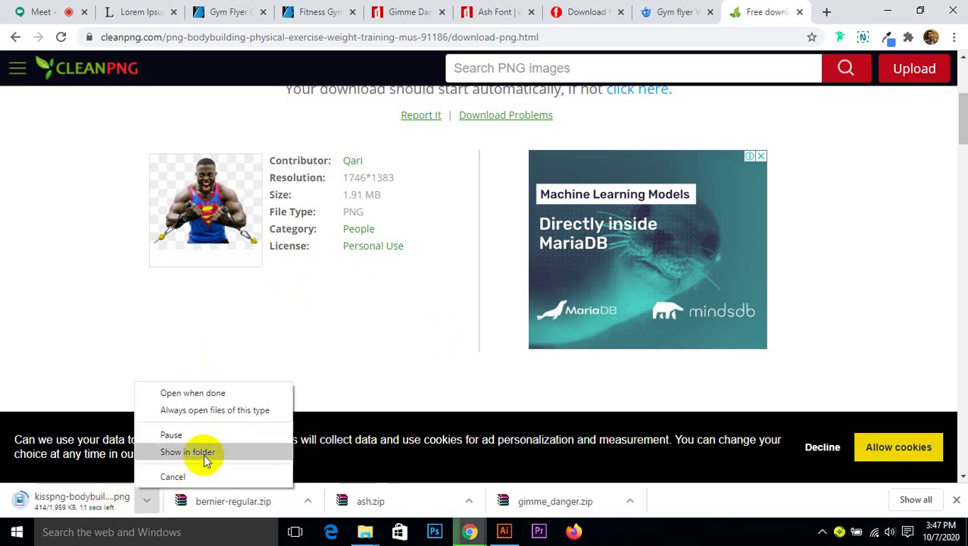
left_click(205, 452)
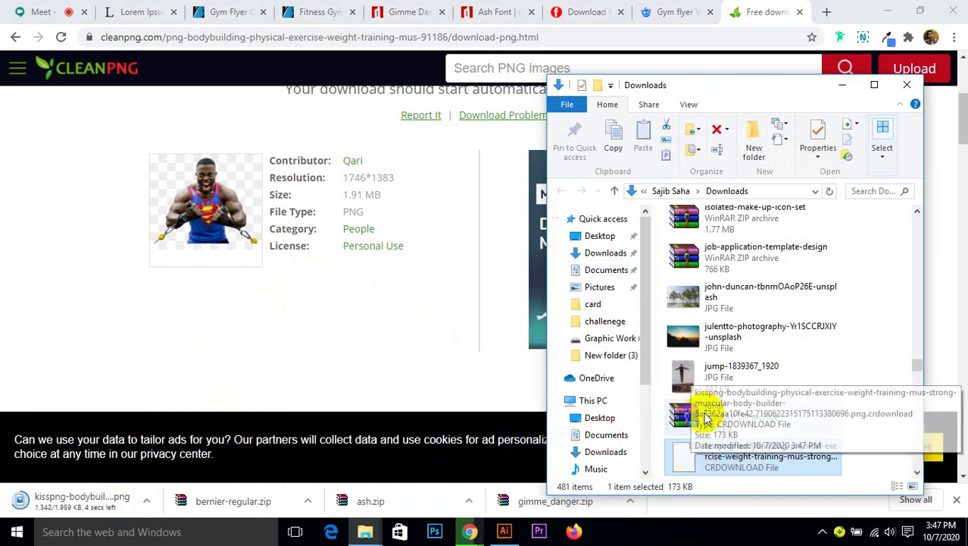
left_click_drag(709, 413, 672, 80)
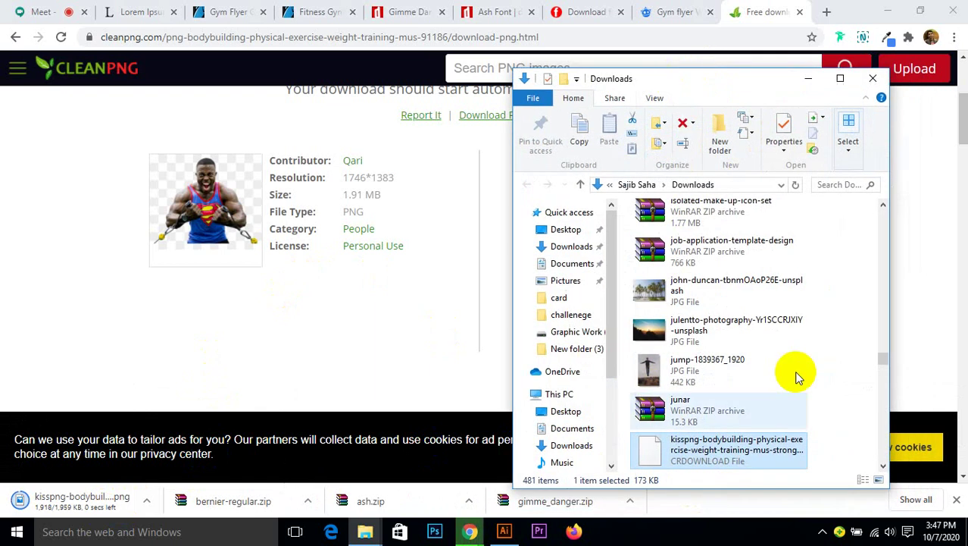
left_click(873, 78)
- Show the downloaded bodybuilder PNG in its Downloads folder
left_click(146, 501)
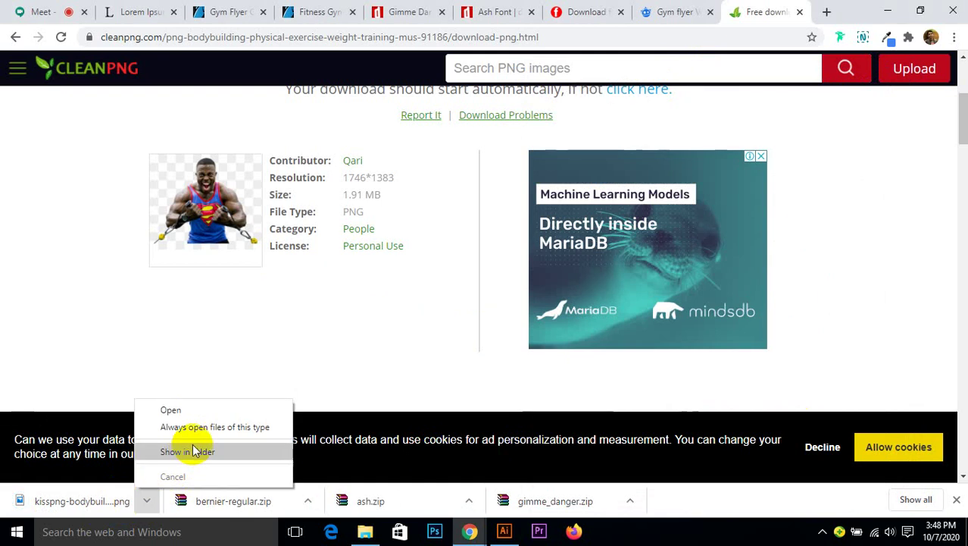
left_click(193, 451)
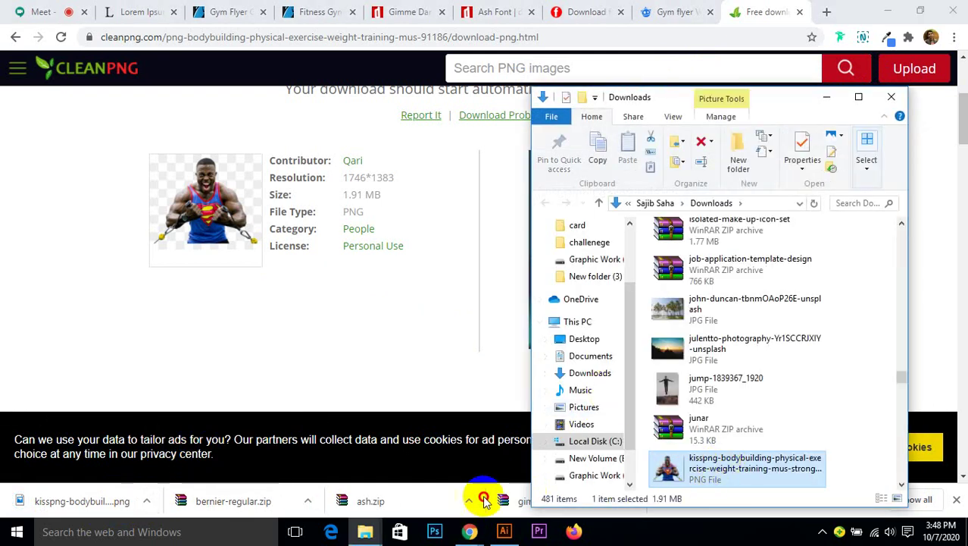
- Place the downloaded bodybuilder PNG into the Illustrator flyer document at a reduced size and embed it
left_click_drag(483, 500, 653, 321)
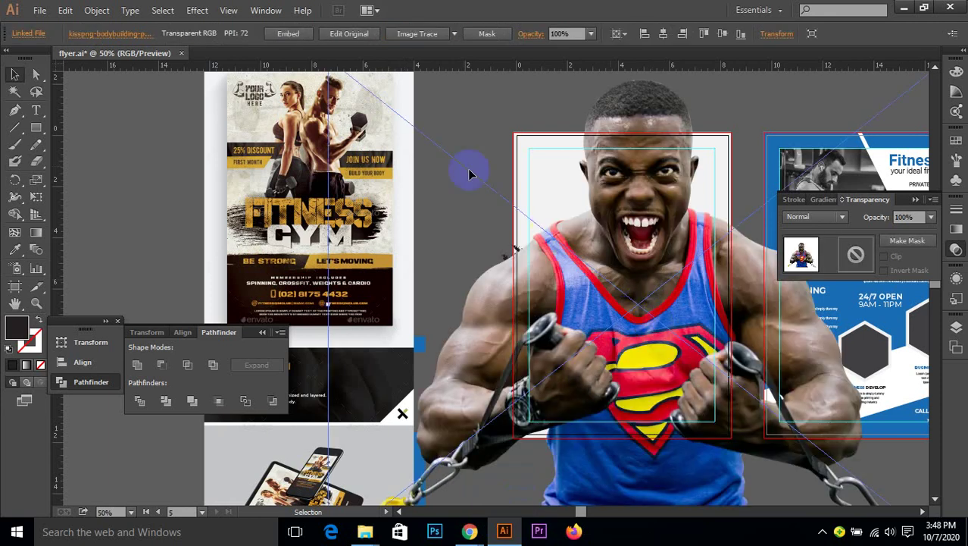
scroll(519, 206, "down", 1)
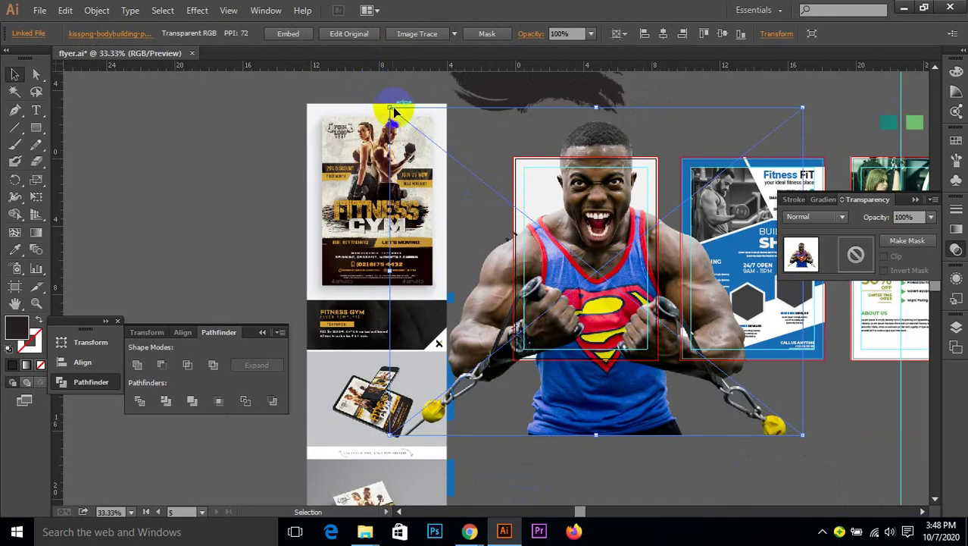
left_click_drag(394, 112, 471, 173)
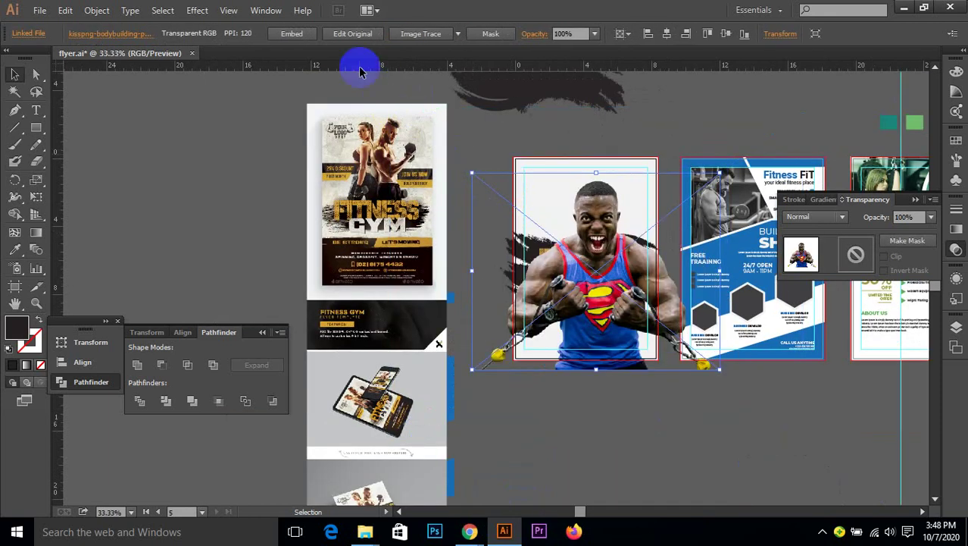
left_click(302, 38)
- Scale the embedded bodybuilder photo down further and position it on the blank flyer artboard, above the FITNESS title
left_click_drag(645, 144, 551, 262)
left_click_drag(422, 162, 470, 223)
scroll(504, 243, "up", 1)
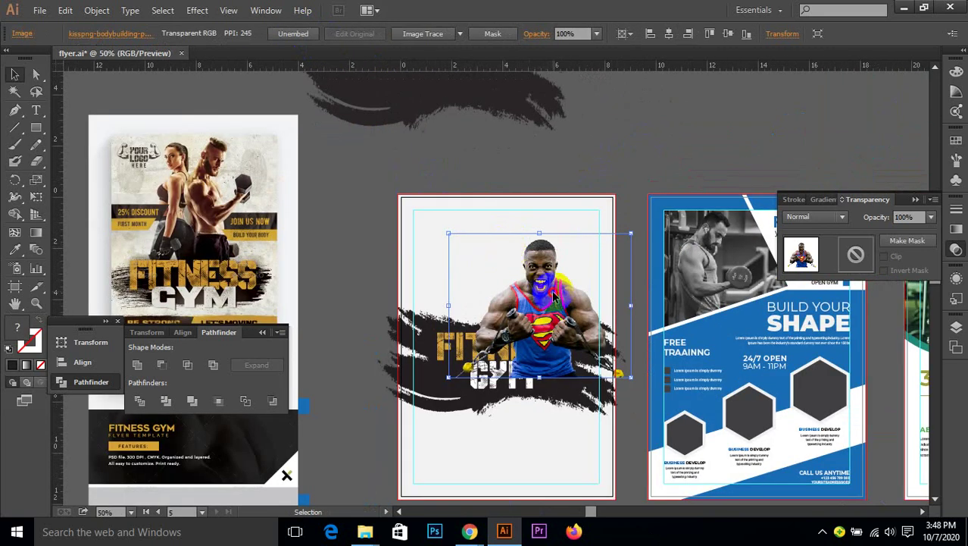
left_click_drag(555, 275, 528, 239)
scroll(518, 297, "up", 1)
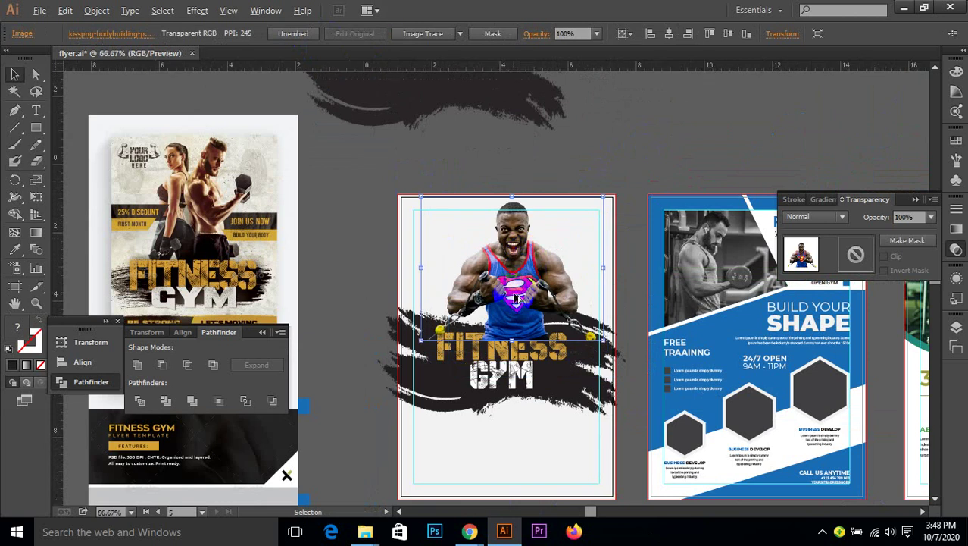
scroll(517, 298, "up", 1)
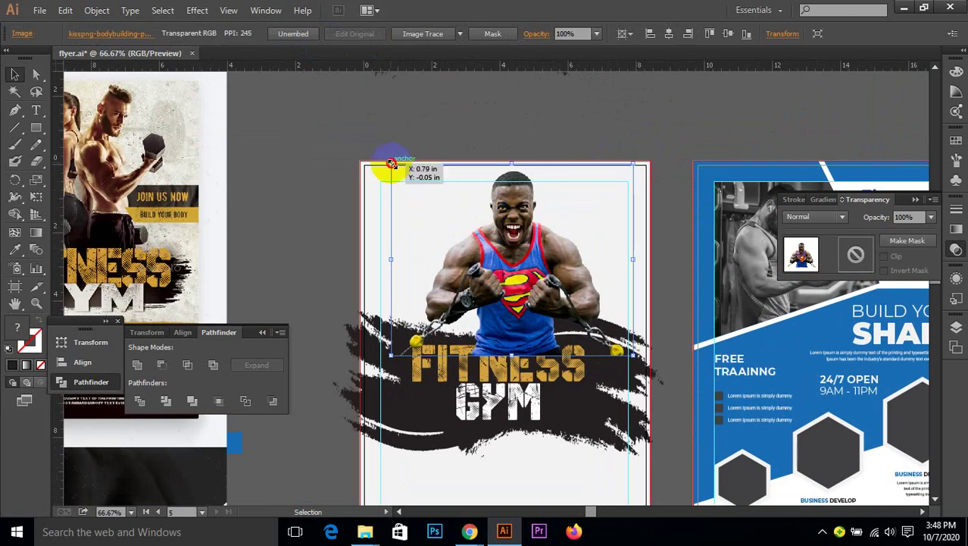
left_click_drag(392, 164, 408, 176)
scroll(543, 281, "down", 1)
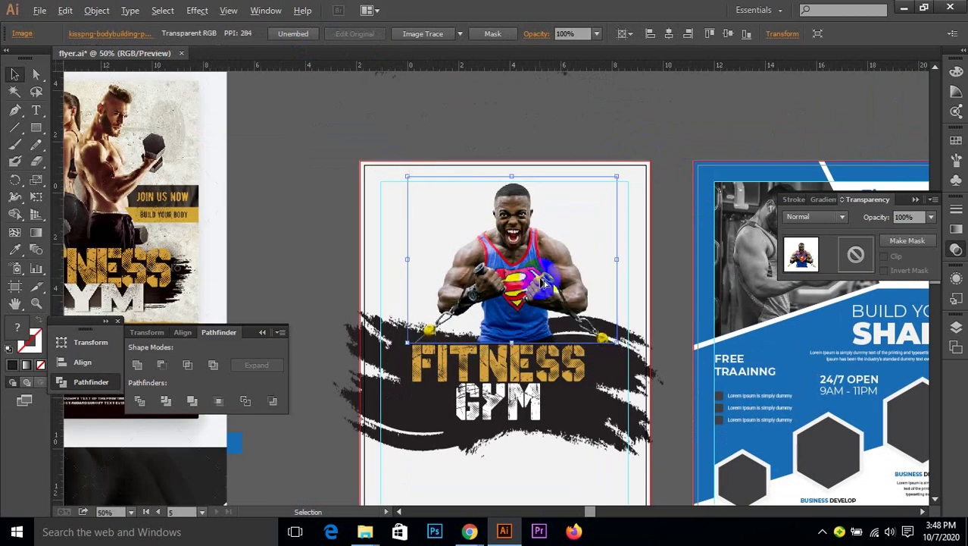
- Send the bodybuilder photo backward so its lower edge sits behind the dark brush banner
left_click(485, 173)
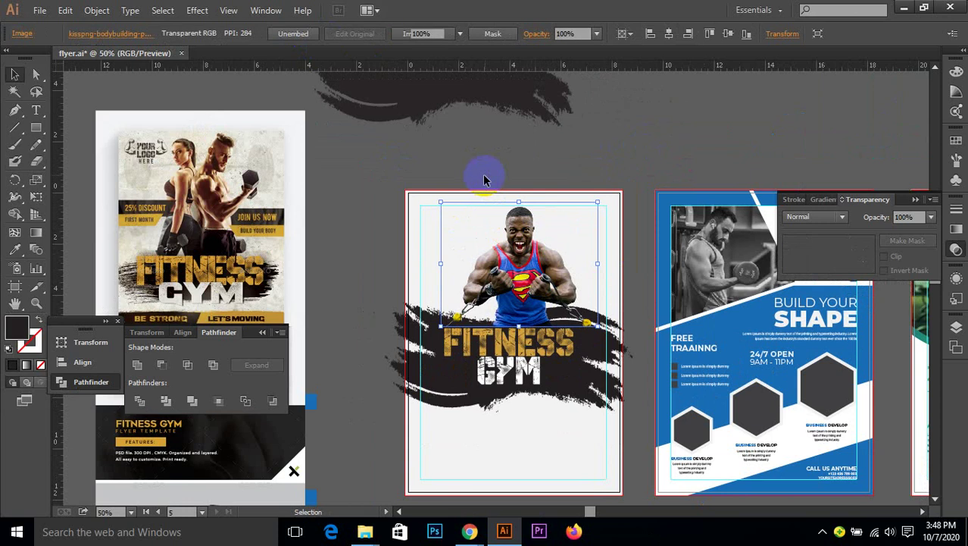
scroll(529, 288, "up", 3)
left_click(520, 282)
left_click_drag(520, 282, 506, 287)
key("a")
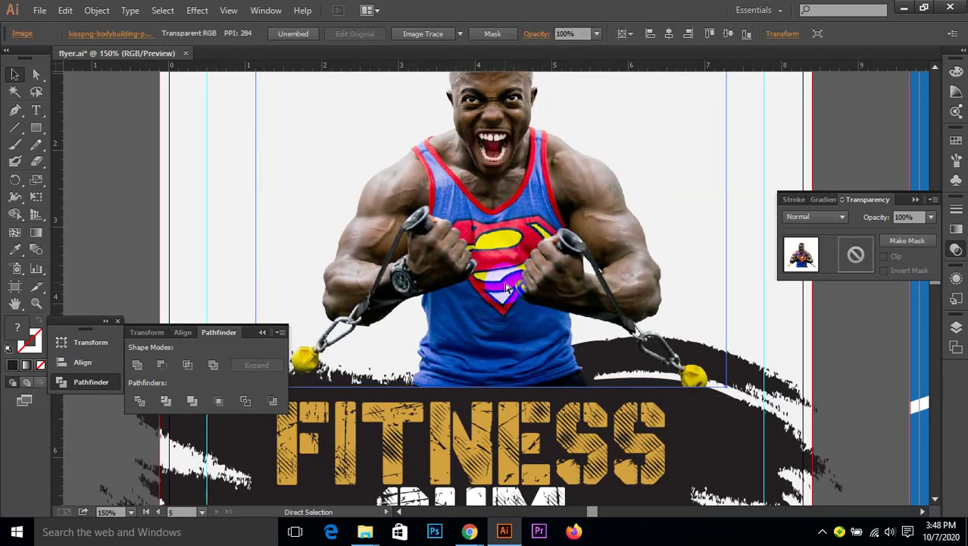
key("a")
left_click(507, 287)
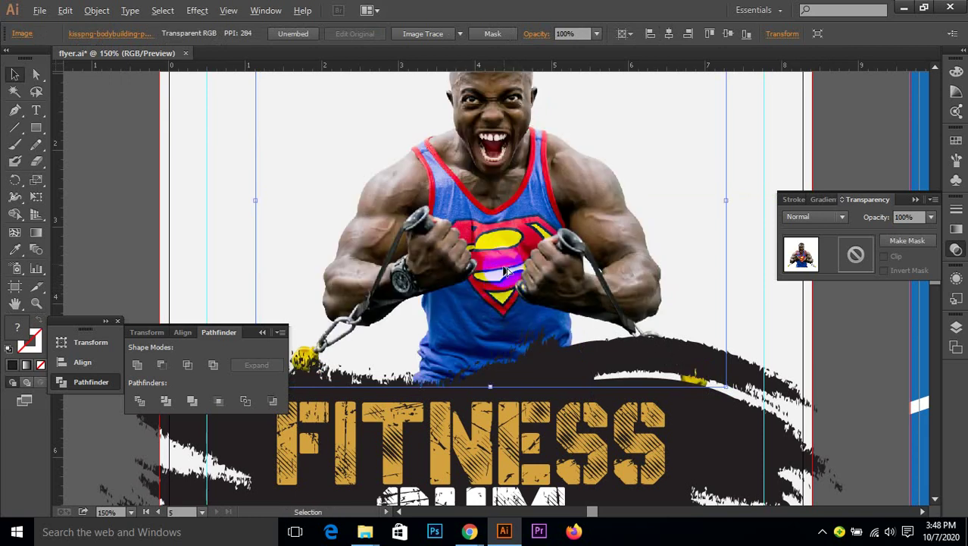
key("ctrl+1")
left_click(741, 195)
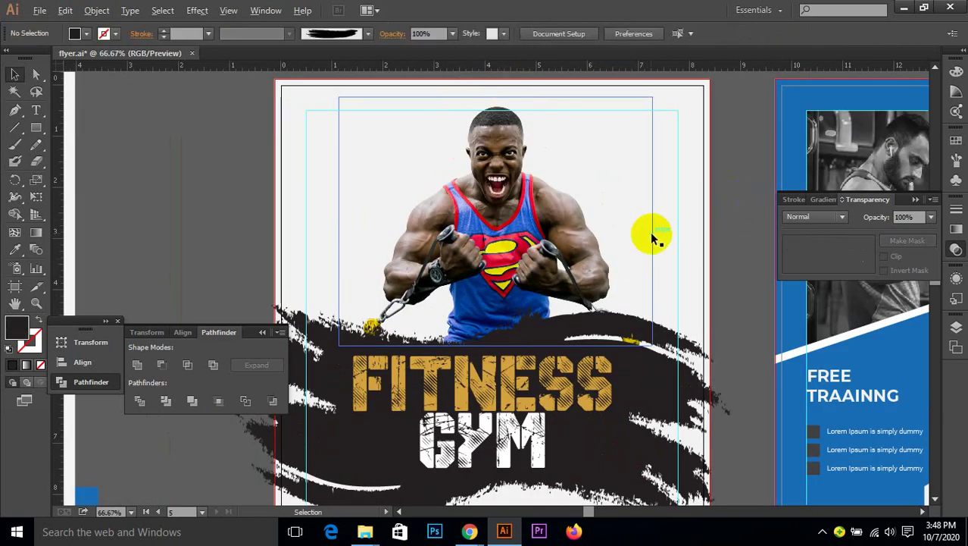
- Shift the bodybuilder photo slightly to fine-tune its placement above the FITNESS GYM title
scroll(650, 231, "down", 1)
left_click(522, 250)
left_click_drag(561, 212, 539, 202)
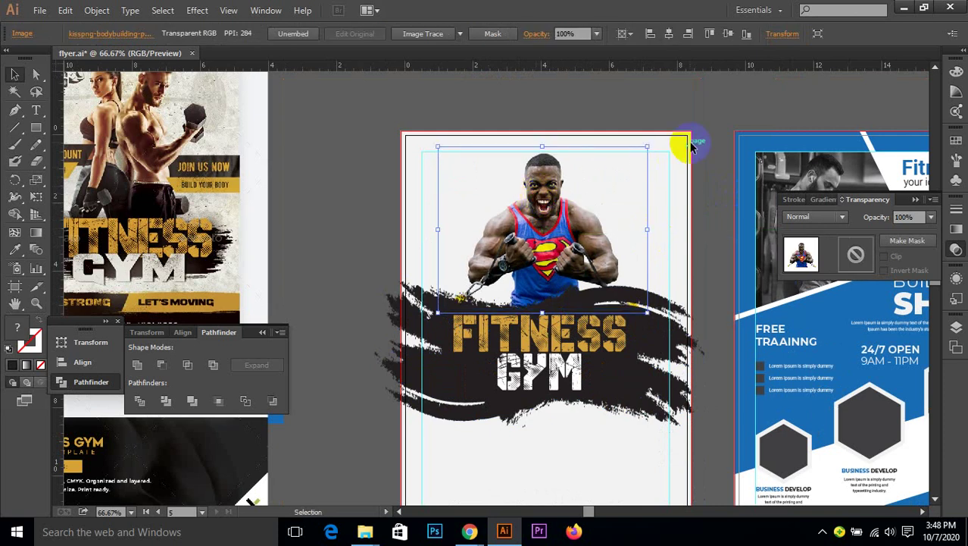
left_click(708, 122)
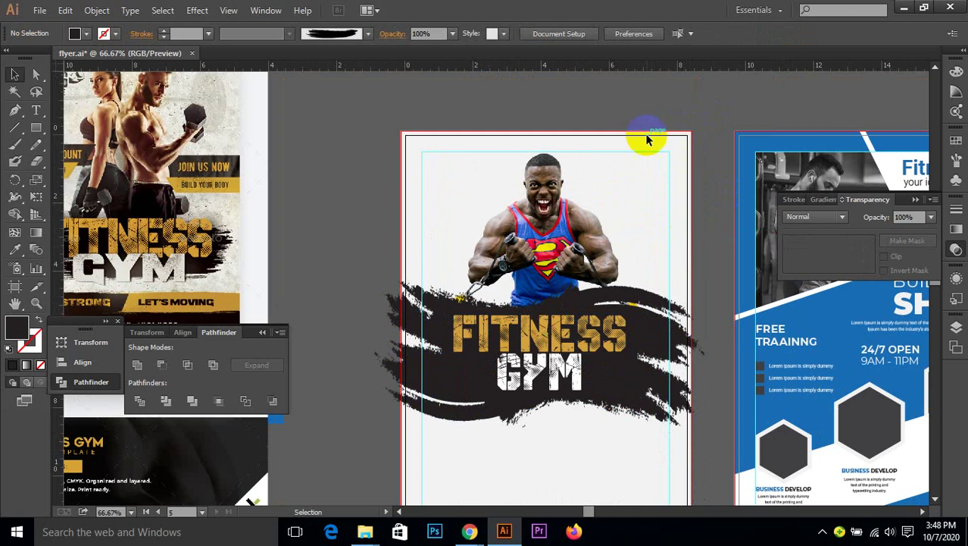
scroll(647, 140, "up", 1)
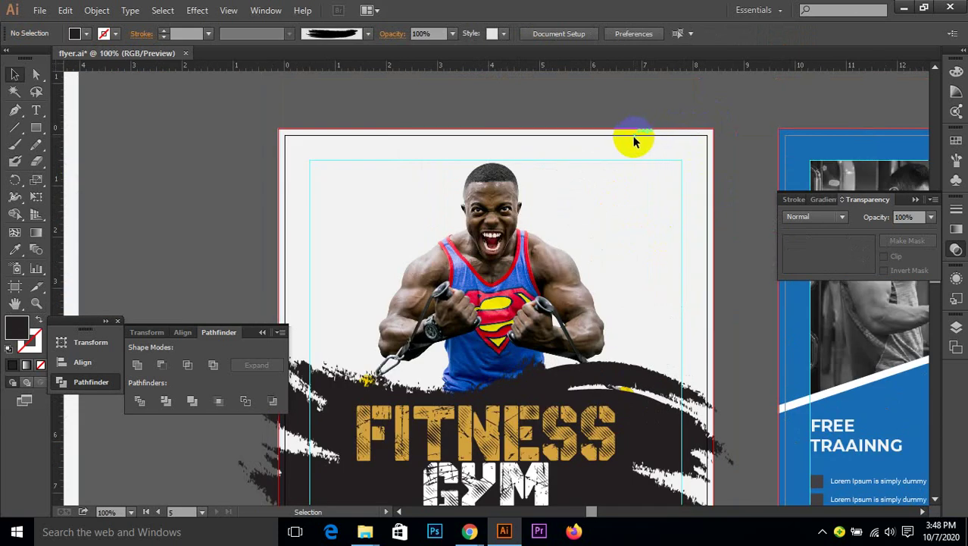
scroll(631, 141, "down", 1)
scroll(635, 141, "down", 1)
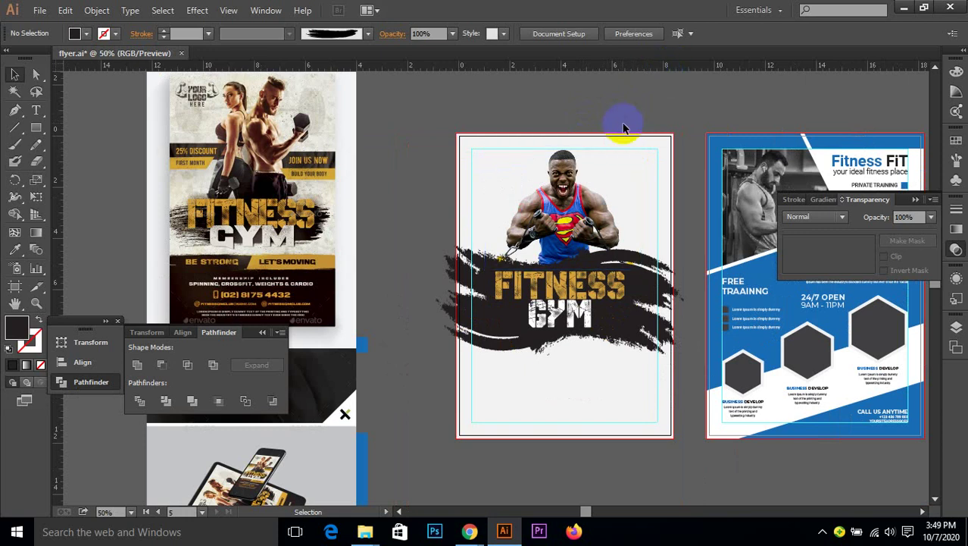
- Align the bodybuilder photo and the brush banner by their horizontal centers
left_click(595, 216)
left_click(586, 260, "shift")
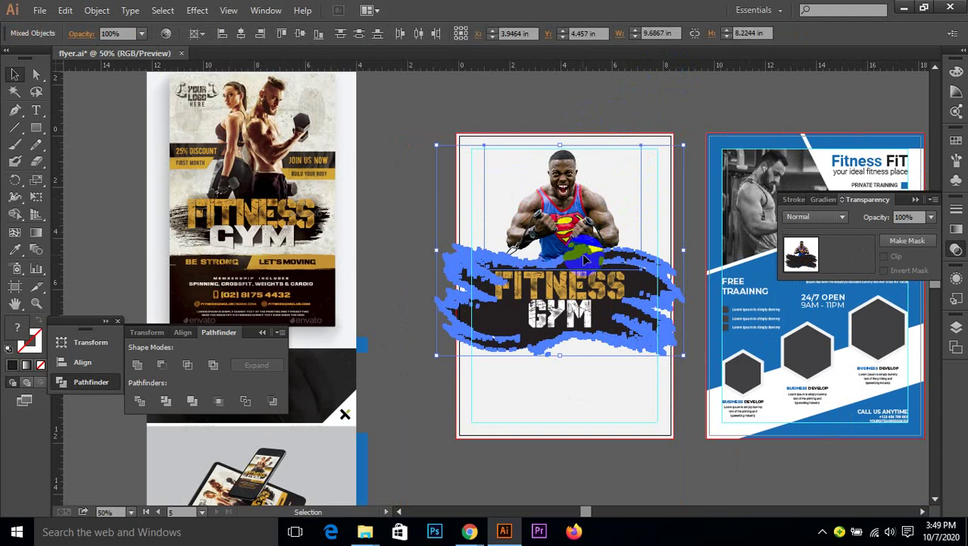
left_click(241, 34)
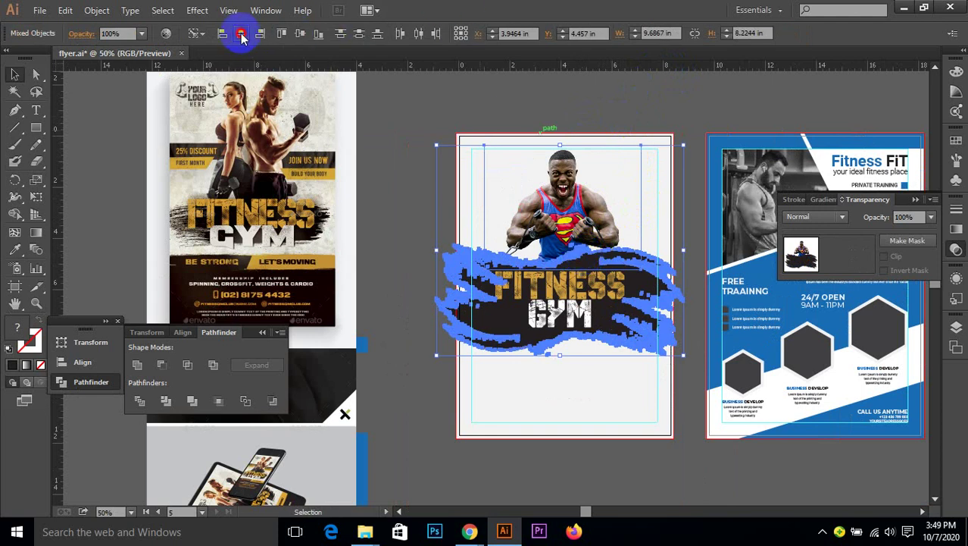
left_click(466, 97)
left_click(570, 127)
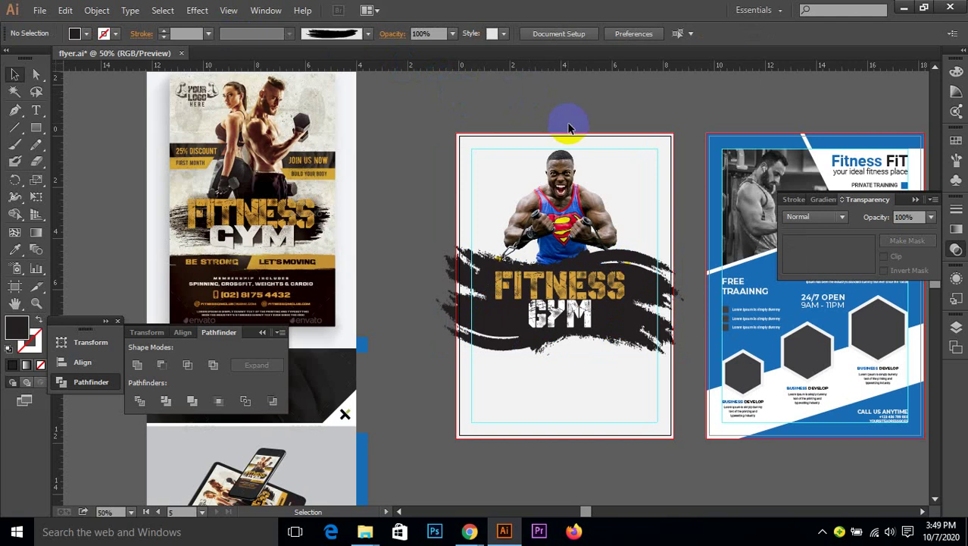
- Adjust the bodybuilder photo's vertical position so the torso rises from behind the brush banner
scroll(572, 171, "up", 1)
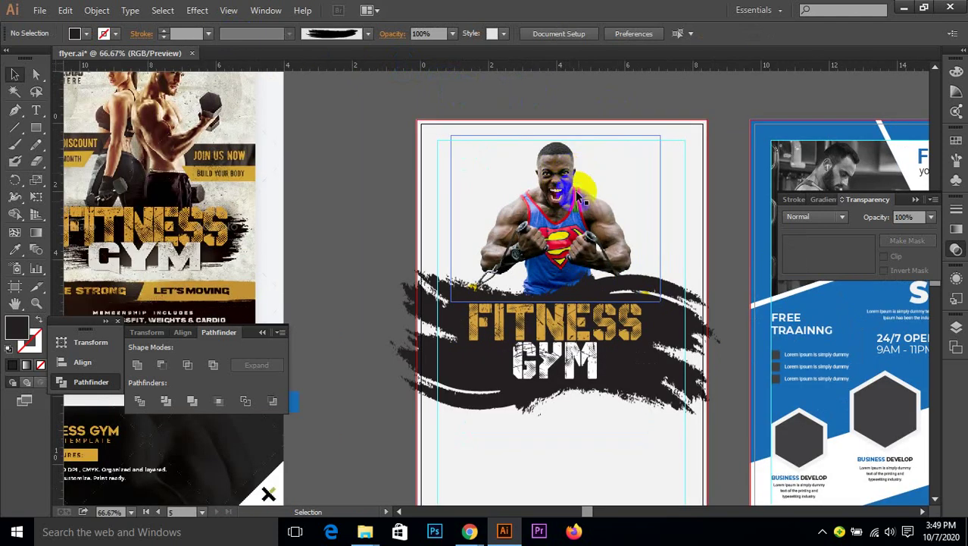
left_click(567, 221)
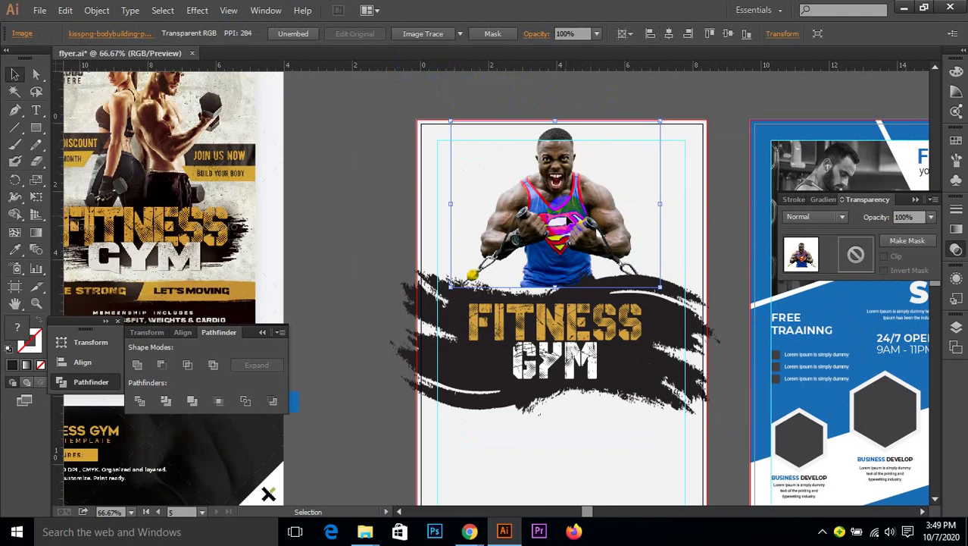
key("Down")
key("Down")
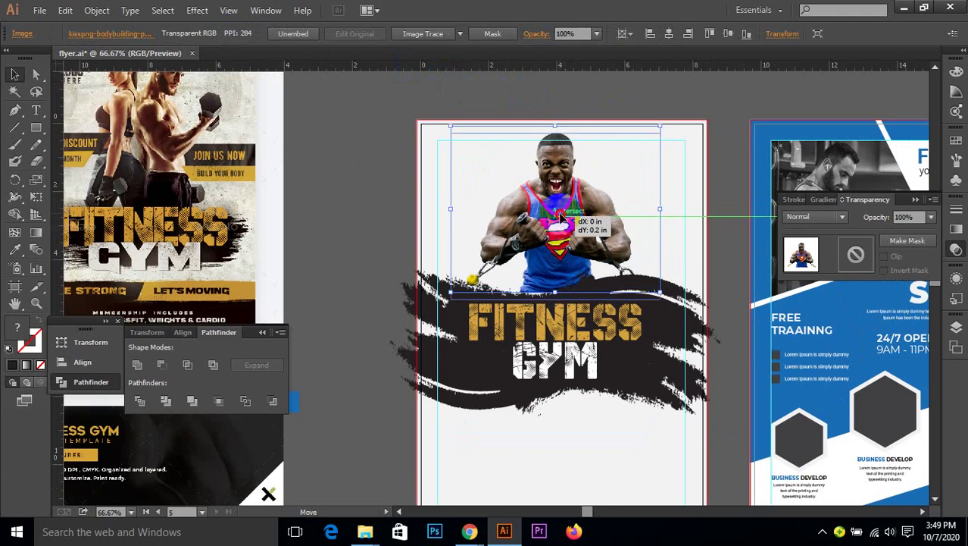
left_click(557, 107)
scroll(556, 107, "down", 1, "alt")
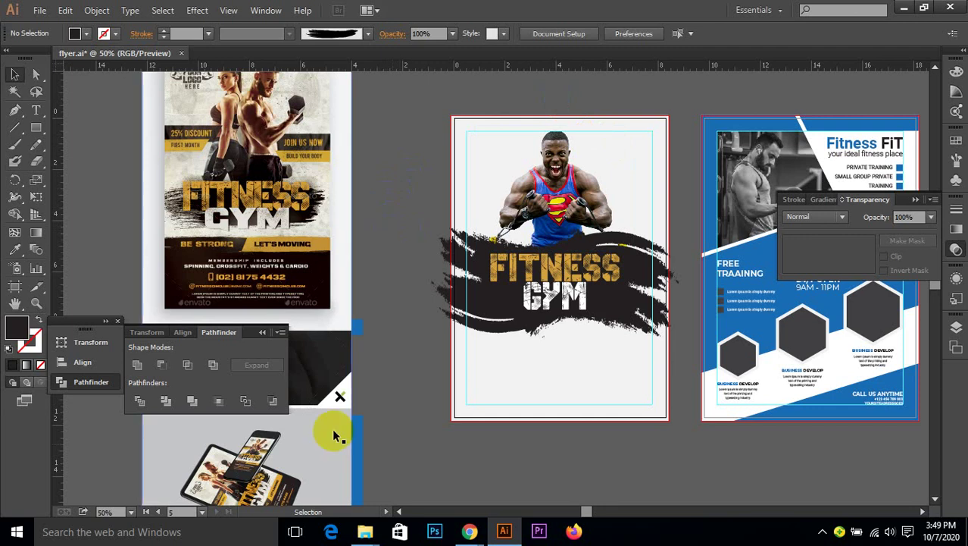
- Switch to the Freepik page in Chrome and search all resources for "taxture"
left_click(467, 528)
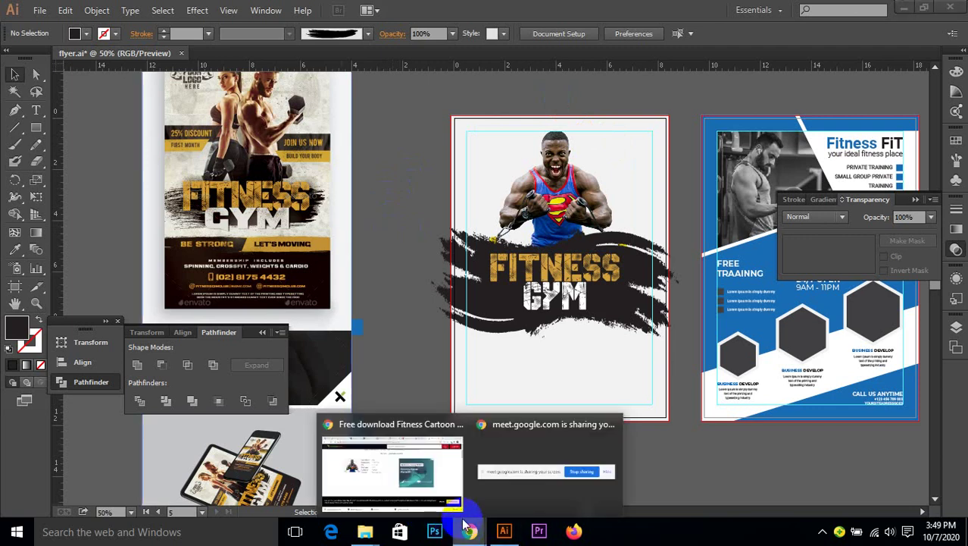
left_click(416, 452)
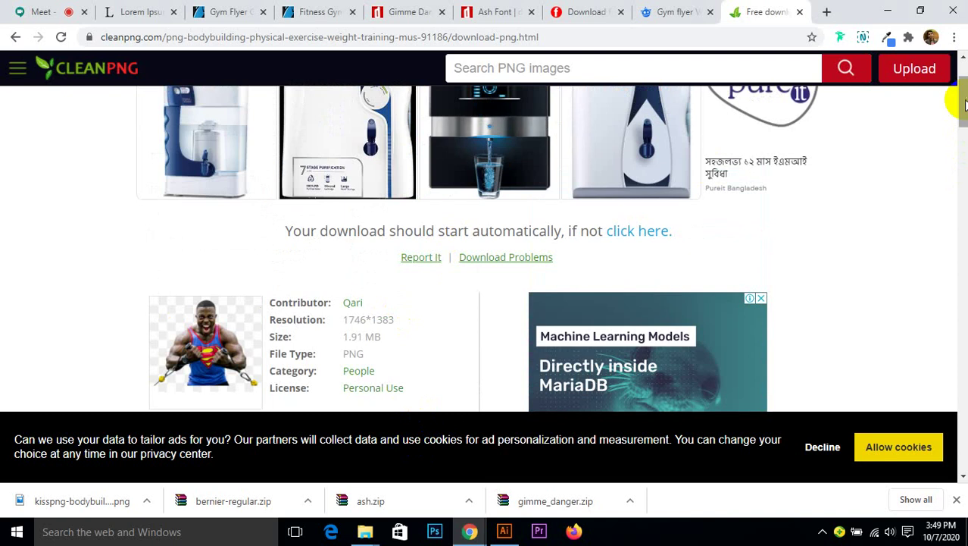
scroll(956, 45, "up", 3)
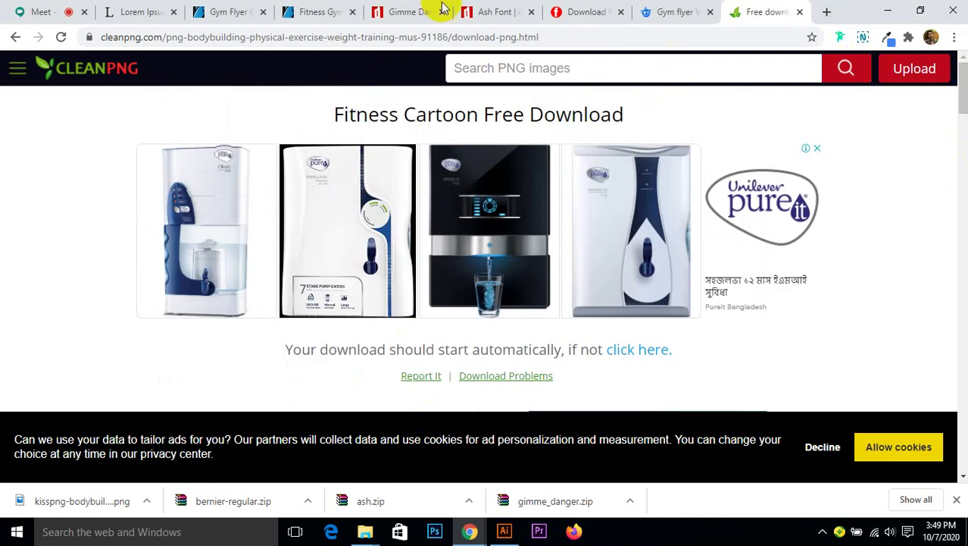
left_click(685, 12)
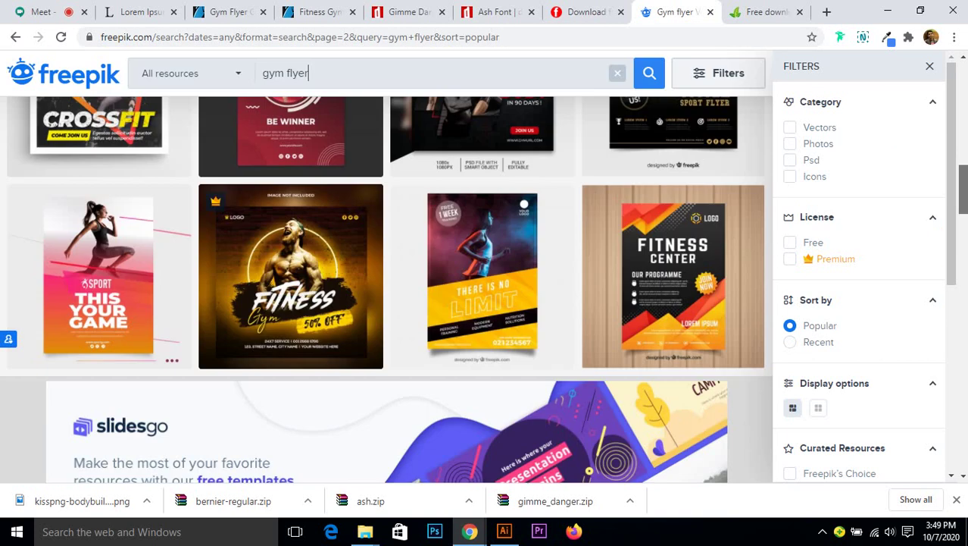
scroll(957, 288, "up", 10)
left_click_drag(347, 119, 222, 114)
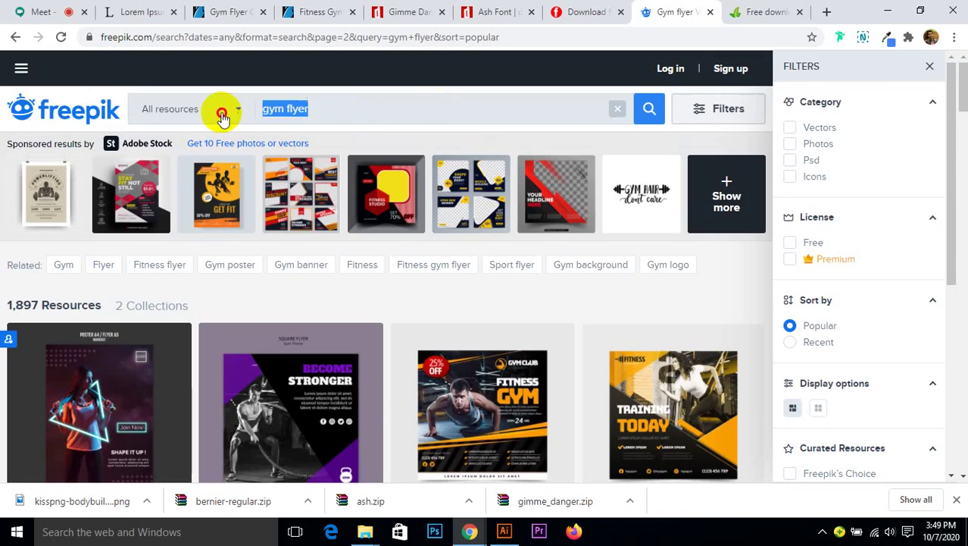
type("t")
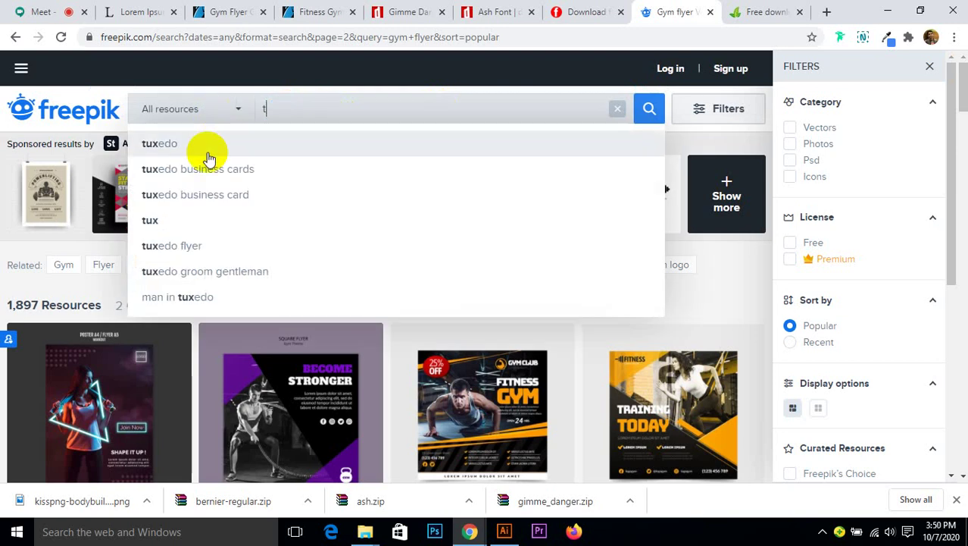
type("ax")
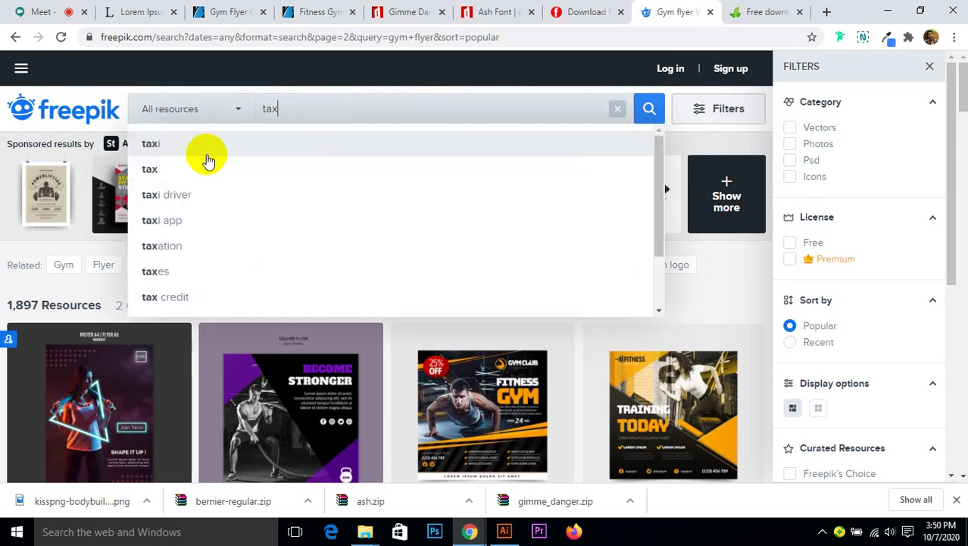
type("tu")
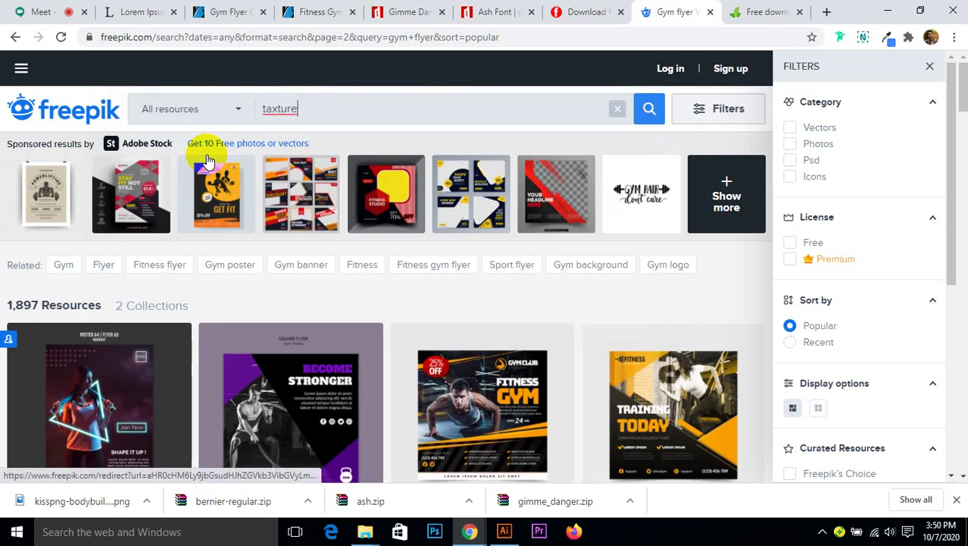
type("re")
key("BackSpace")
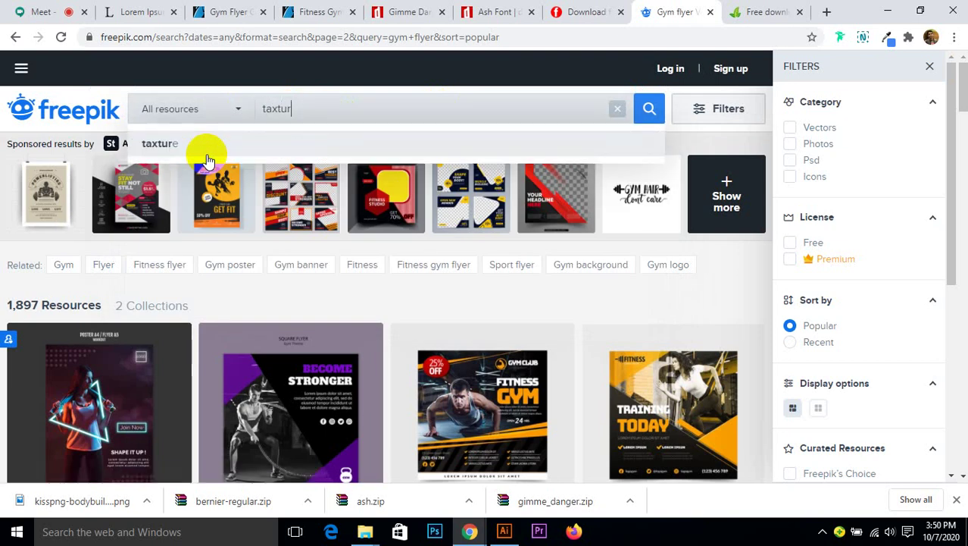
key("Return")
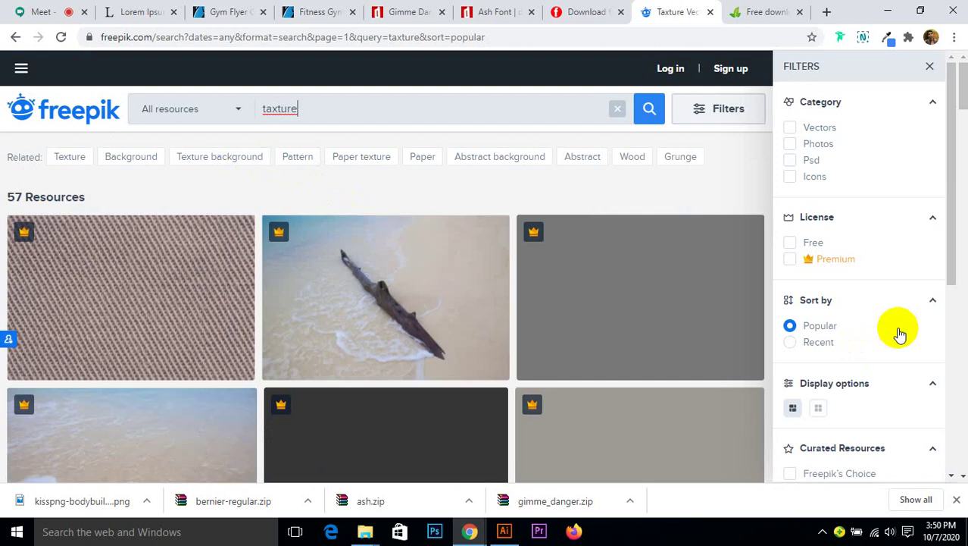
- Show the related "Texture" results on Freepik and open the Grunge textures collection vector
left_click(69, 157)
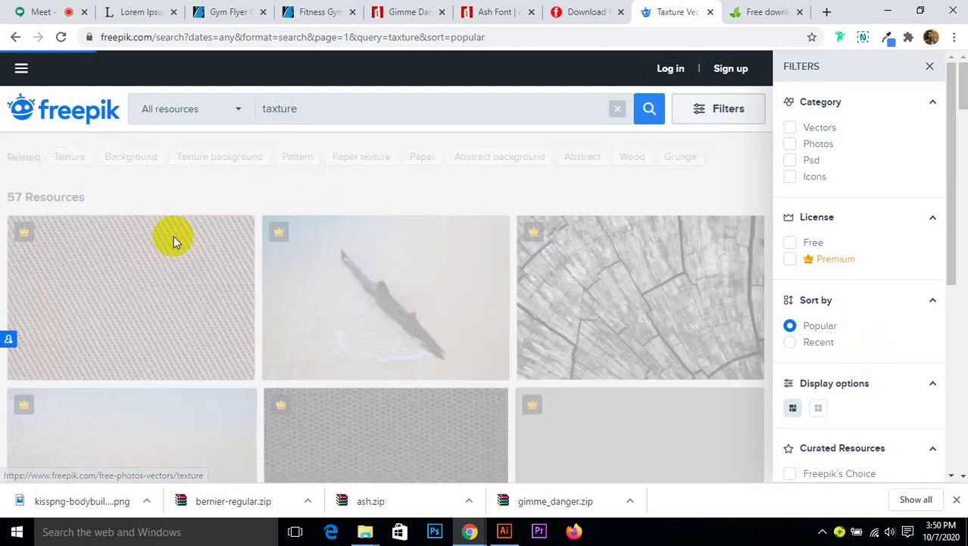
scroll(333, 235, "down", 2)
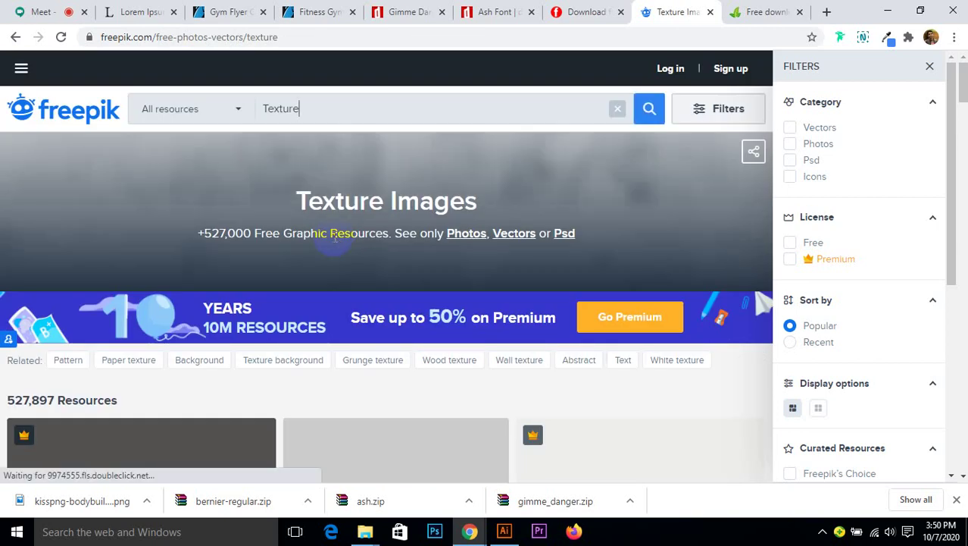
scroll(404, 140, "down", 3)
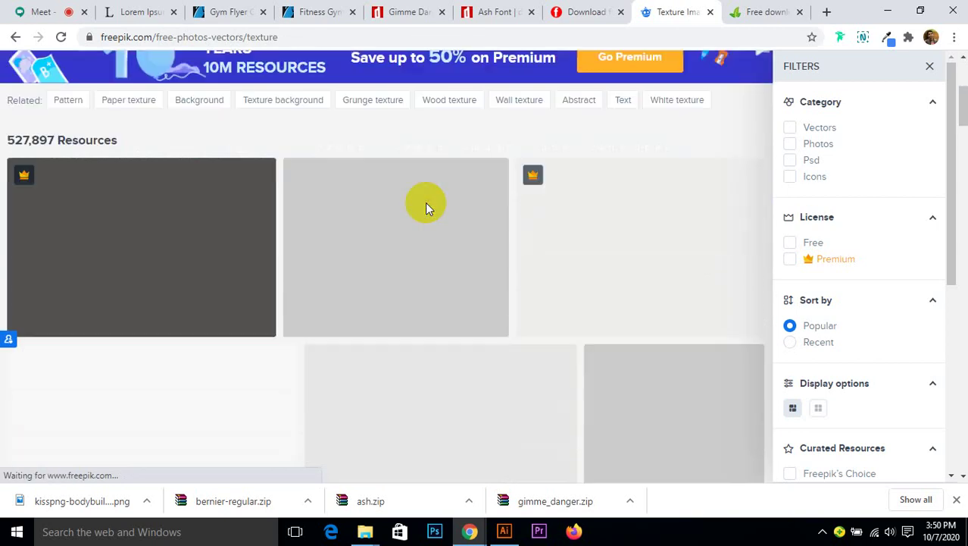
scroll(420, 207, "up", 3)
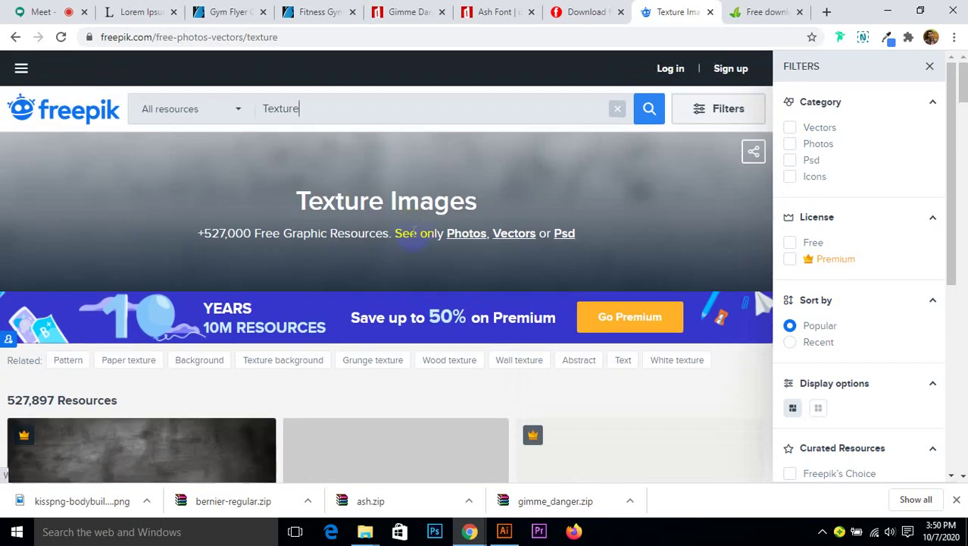
scroll(402, 257, "down", 3)
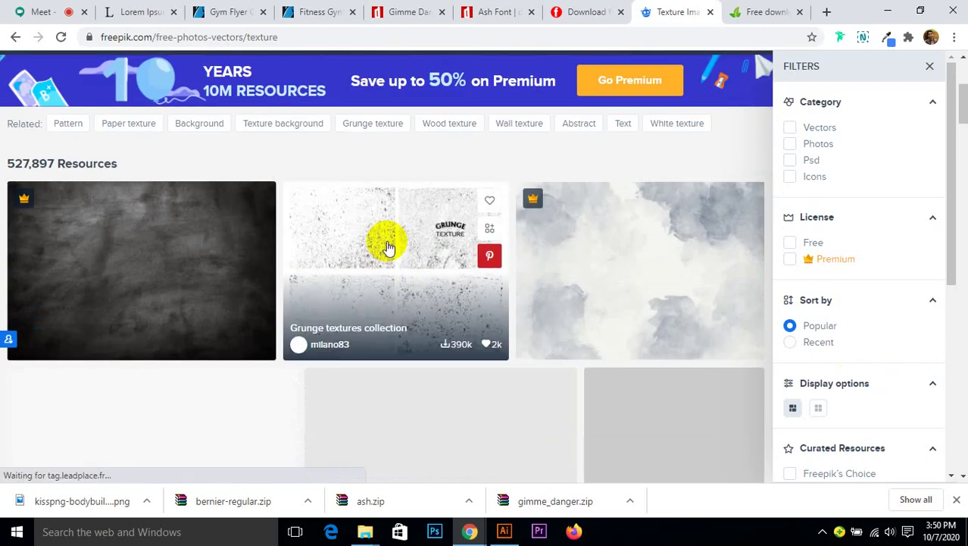
left_click(506, 533)
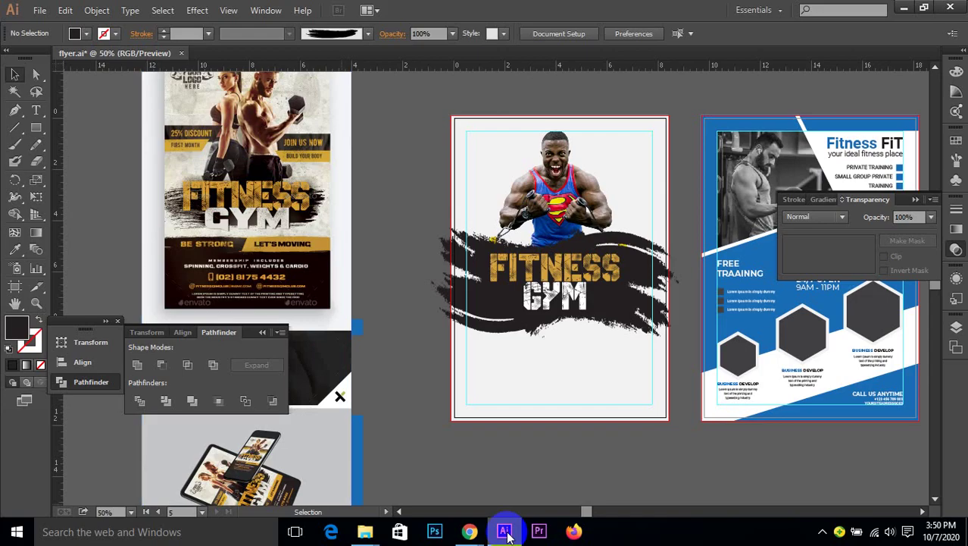
left_click(506, 533)
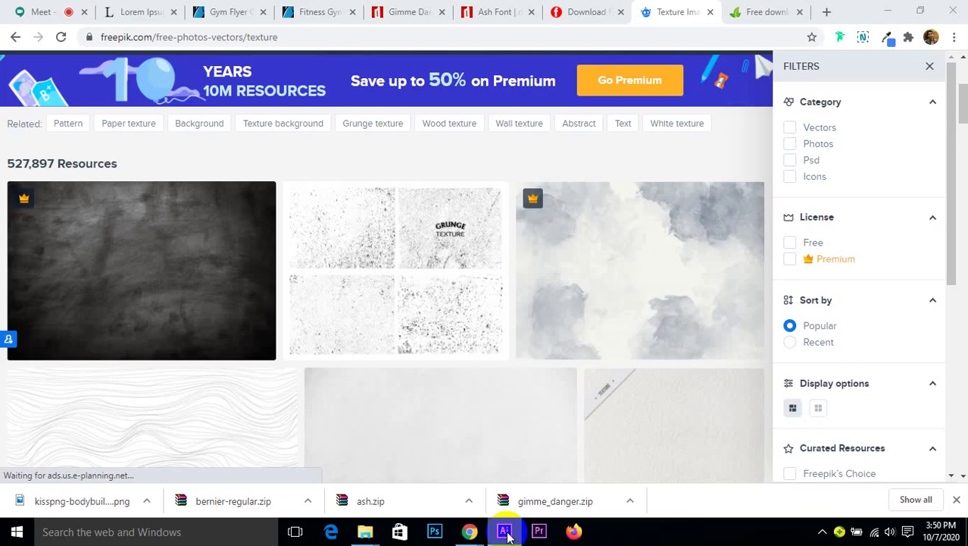
left_click(402, 263)
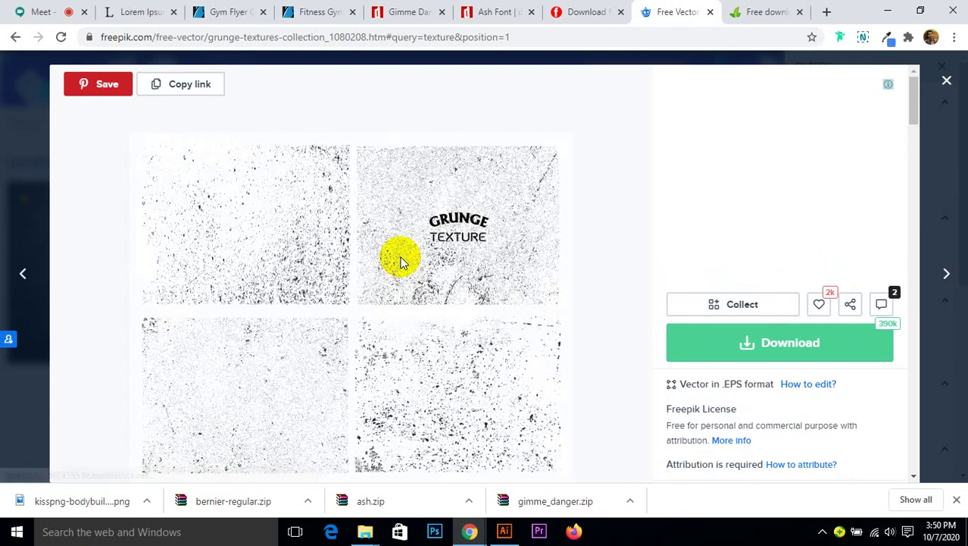
- Request the free download of the Grunge textures collection and log in to Freepik with the Facebook account
left_click(769, 345)
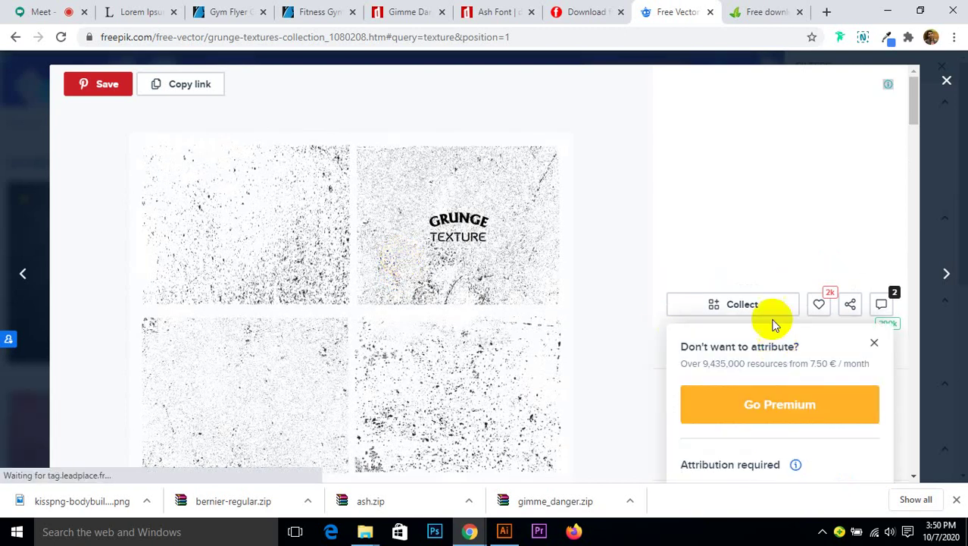
scroll(687, 282, "down", 2)
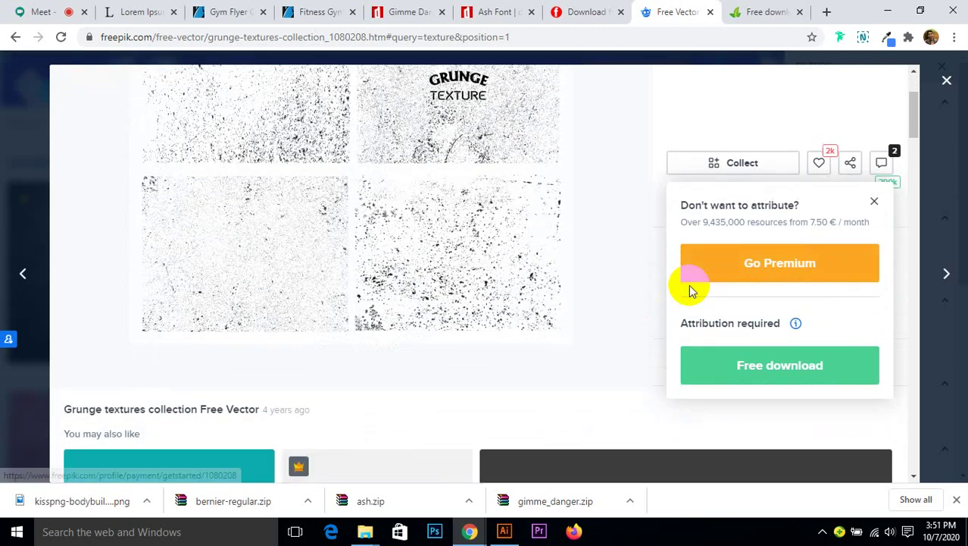
left_click(750, 368)
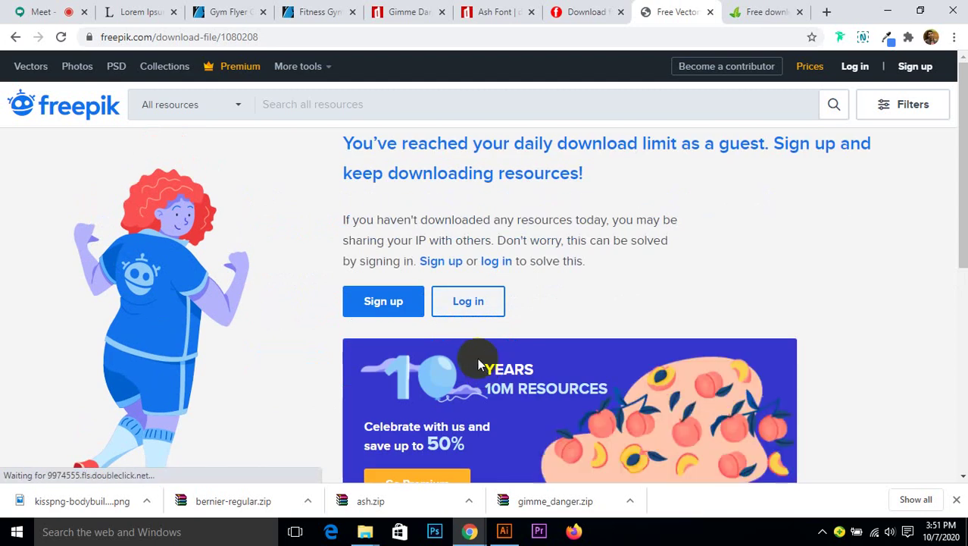
left_click(459, 307)
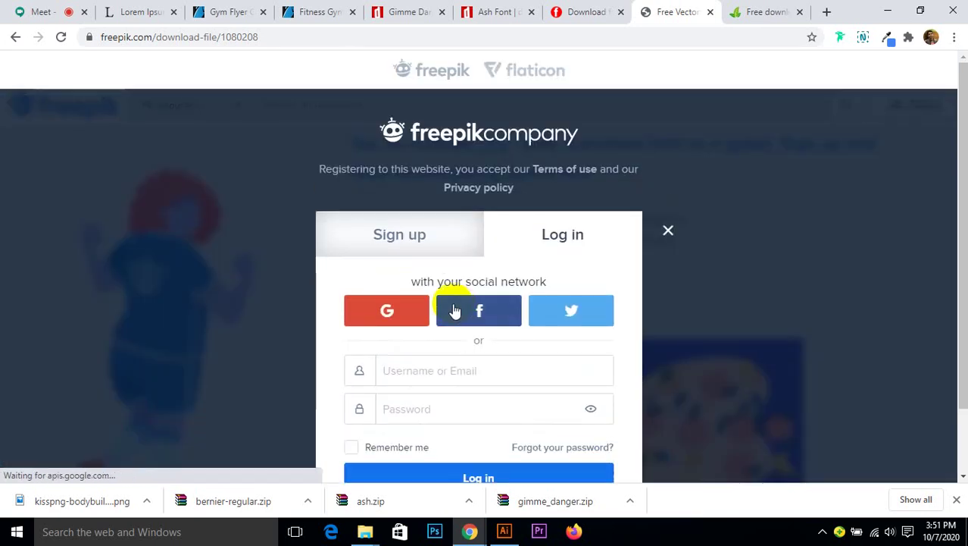
left_click(460, 312)
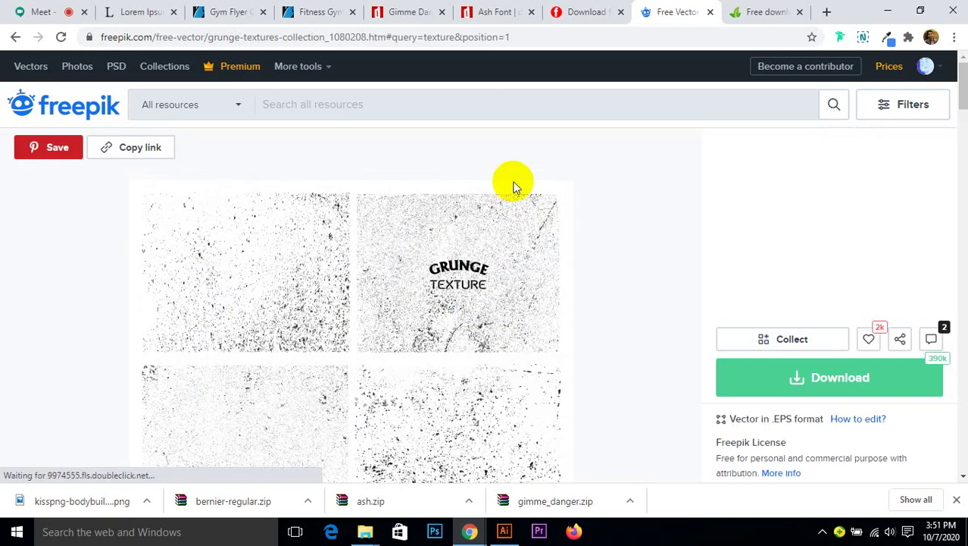
- Dismiss the Add to collection dialog and download the Grunge textures collection under the free attribution license
left_click(810, 403)
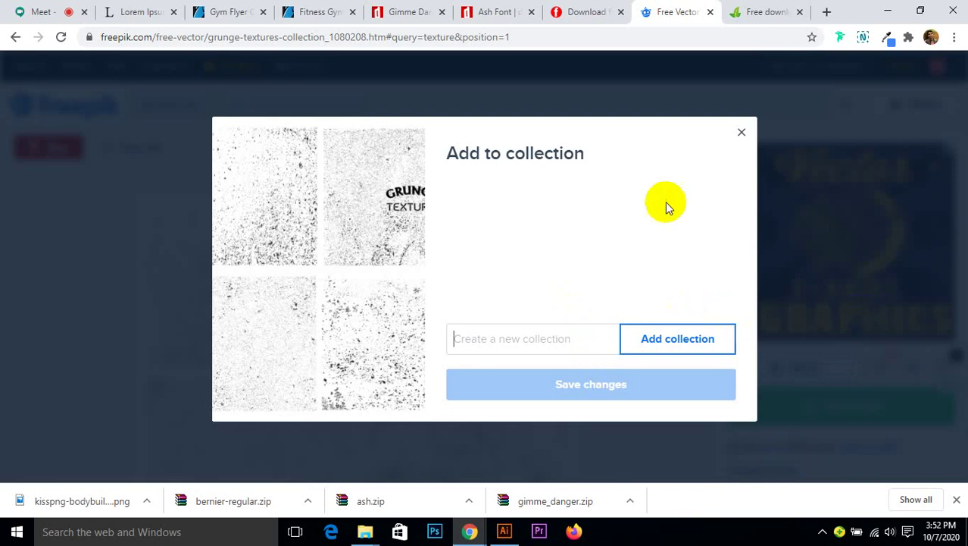
left_click(742, 133)
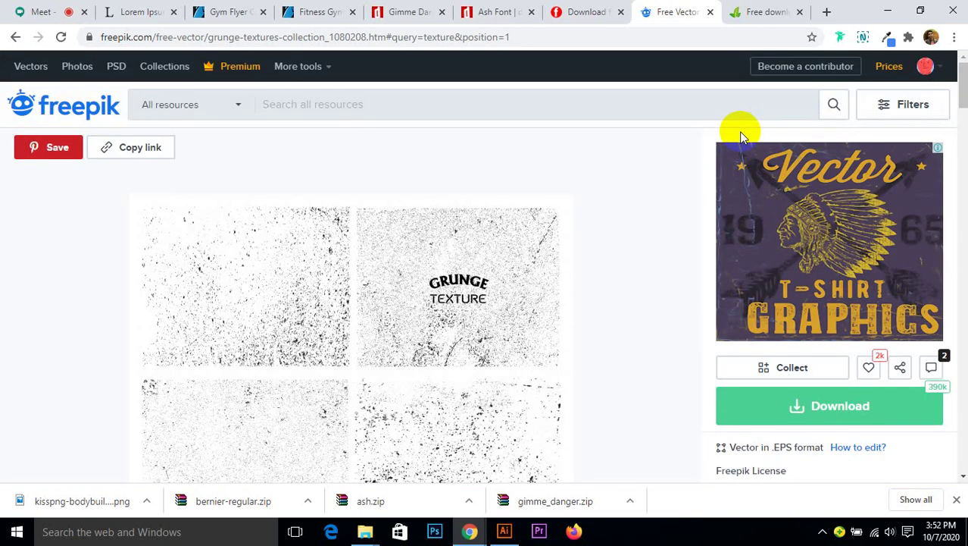
left_click(804, 404)
scroll(780, 391, "down", 3)
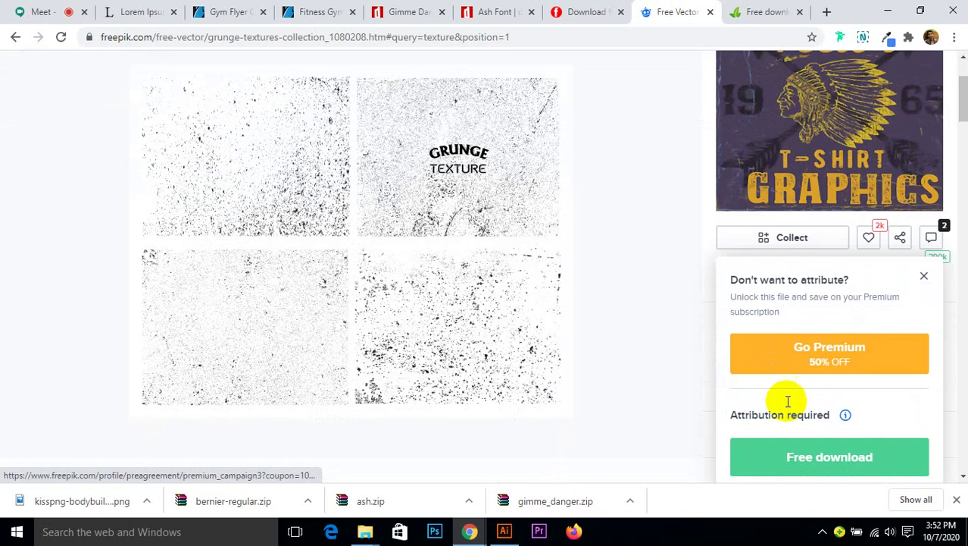
left_click(798, 374)
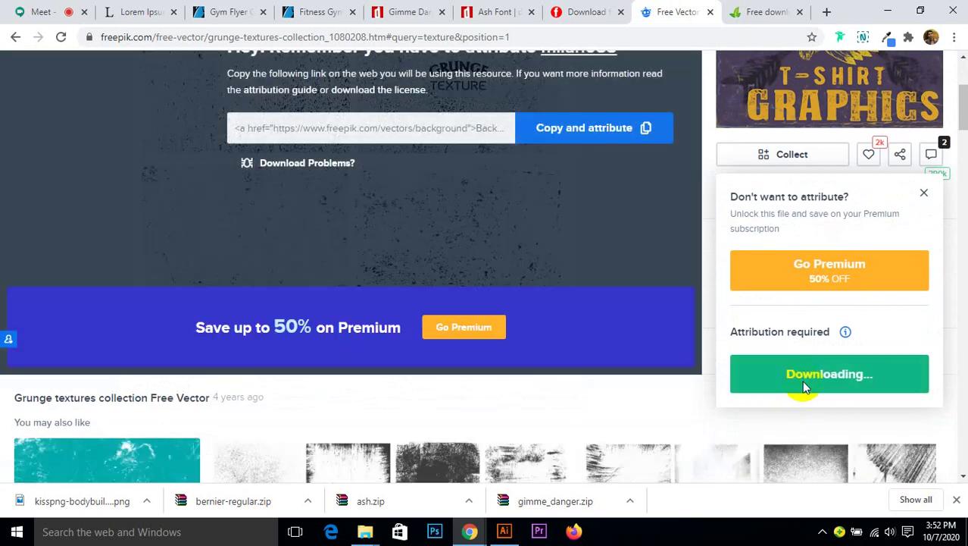
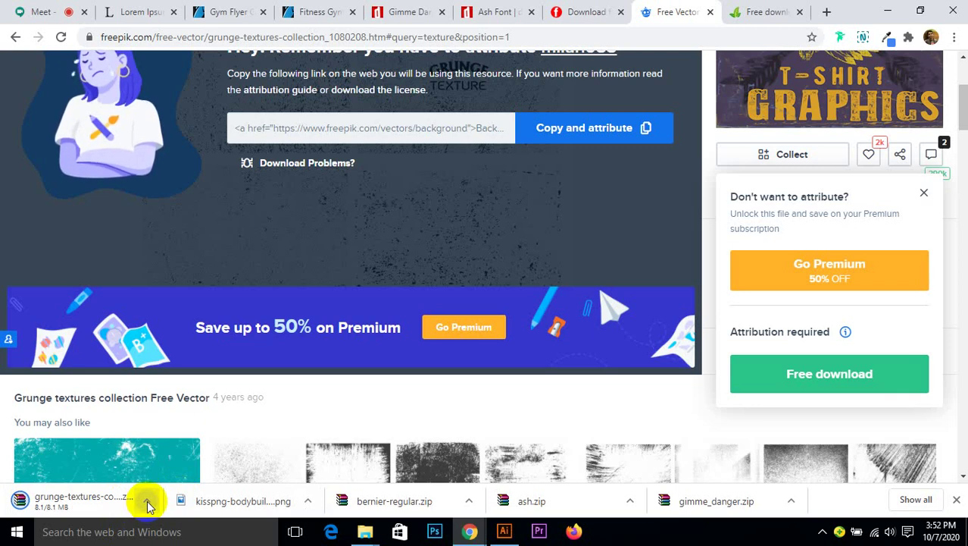
left_click(147, 502)
left_click(186, 450)
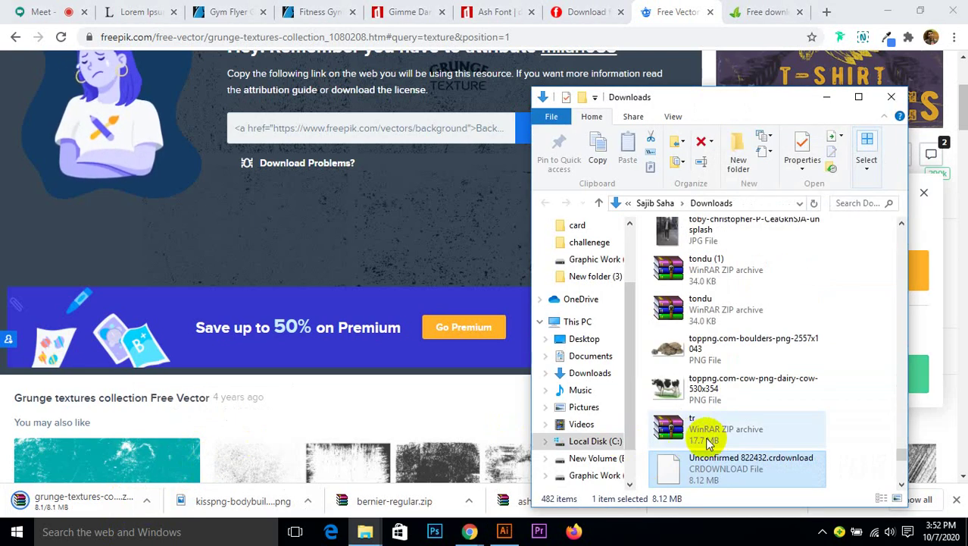
left_click(893, 98)
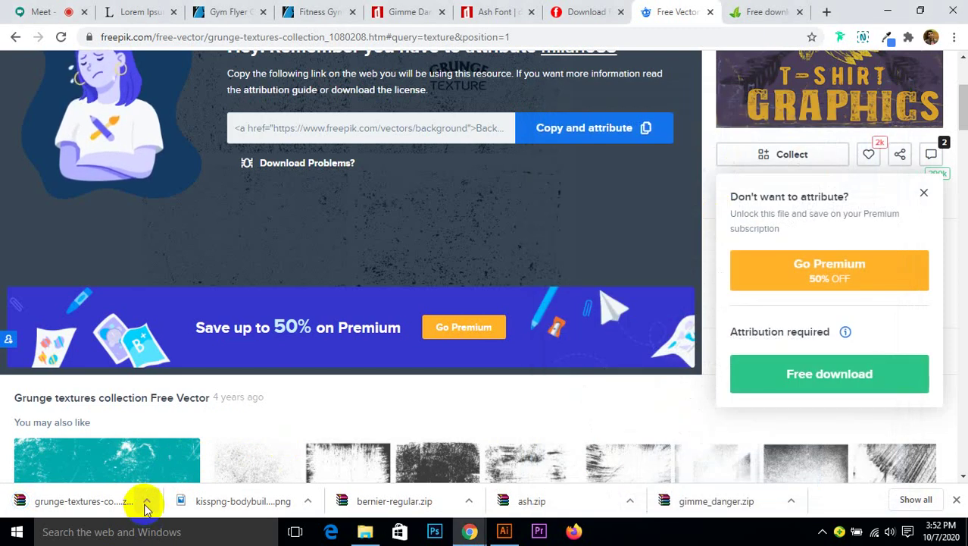
- Show the downloaded grunge-textures-collection archive in its folder and extract it to Downloads\grunge-textures-collection
left_click(147, 502)
left_click(190, 451)
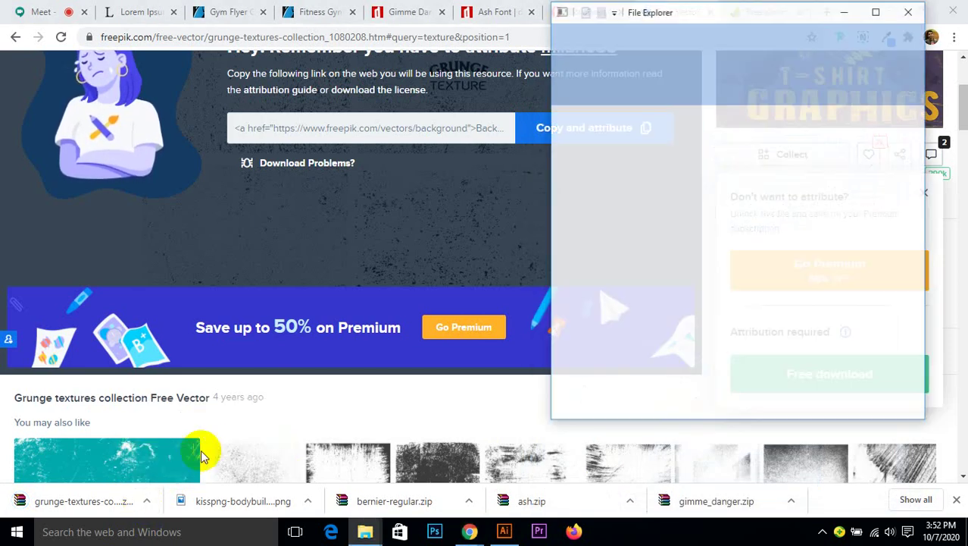
right_click(720, 379)
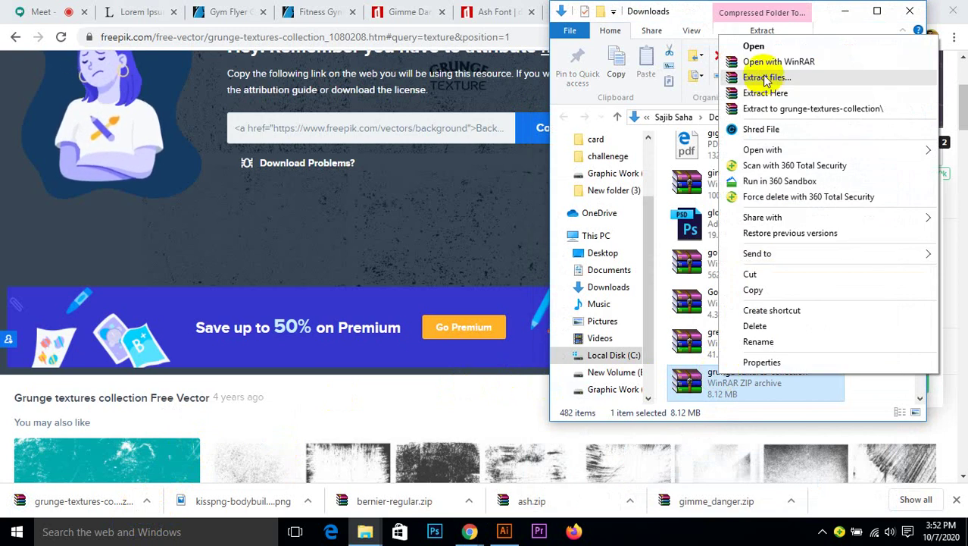
left_click(767, 79)
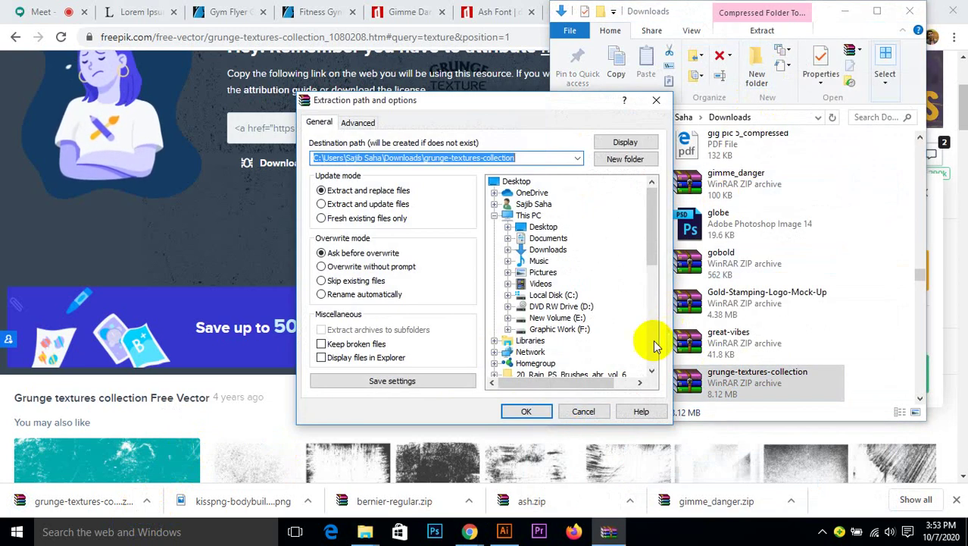
left_click(526, 411)
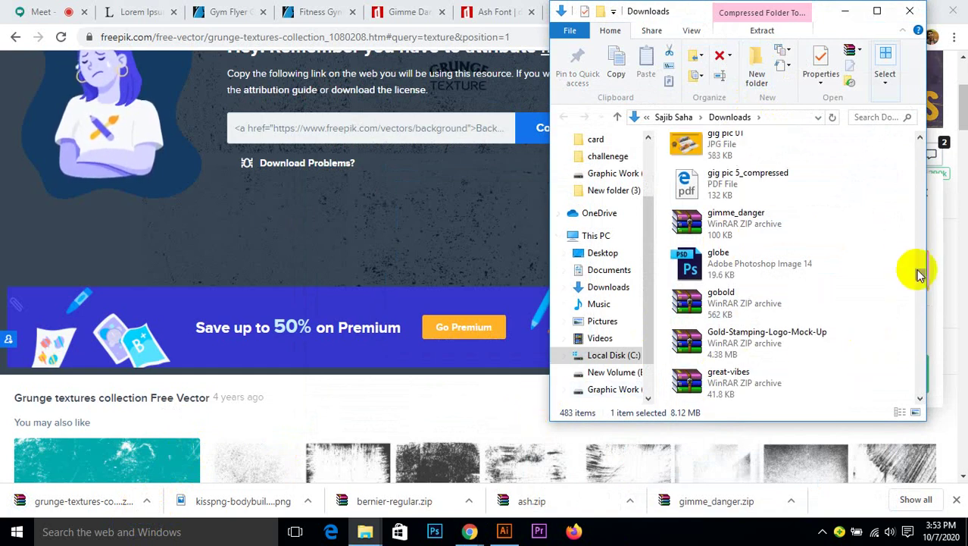
- Look through the Downloads folder for the extracted grunge-textures-collection folder
left_click_drag(919, 275, 919, 145)
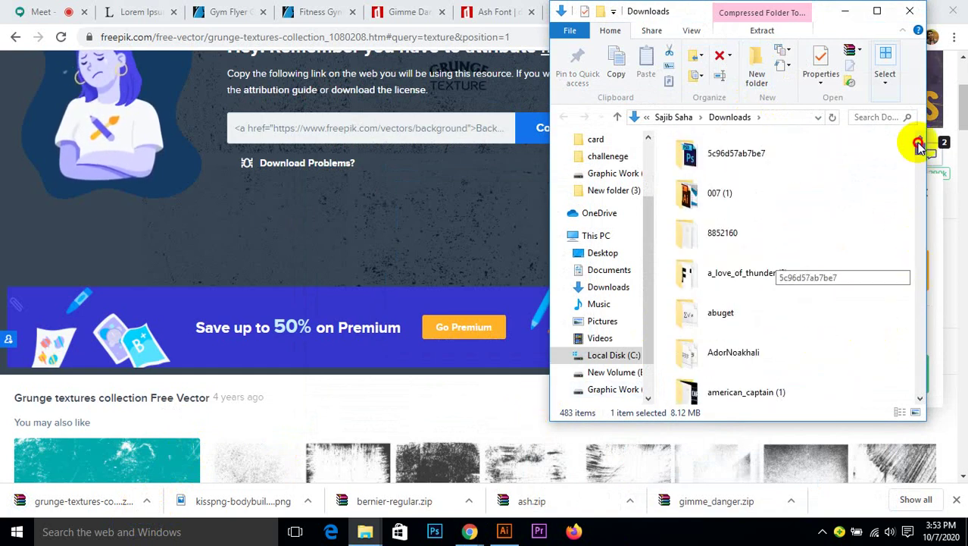
scroll(768, 253, "down", 1)
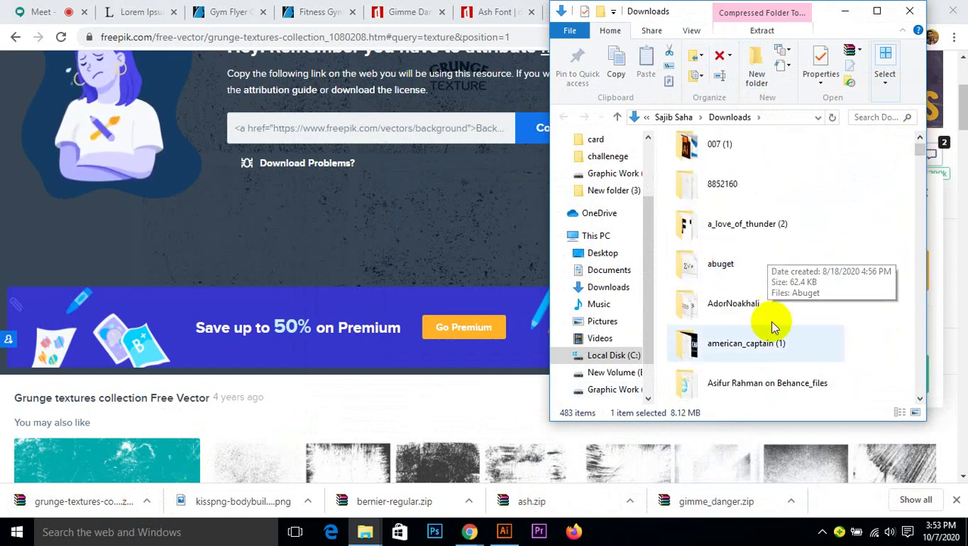
scroll(757, 383, "down", 5)
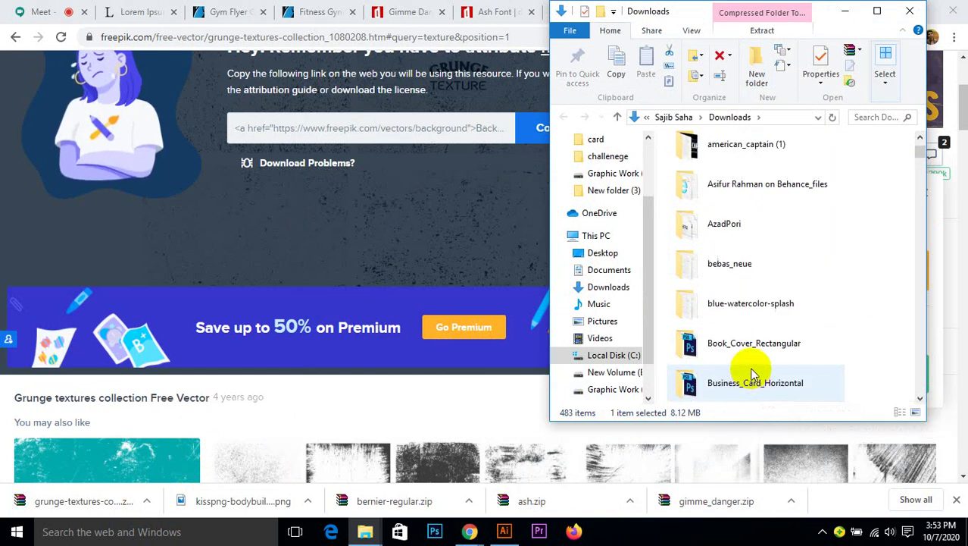
scroll(752, 373, "down", 5)
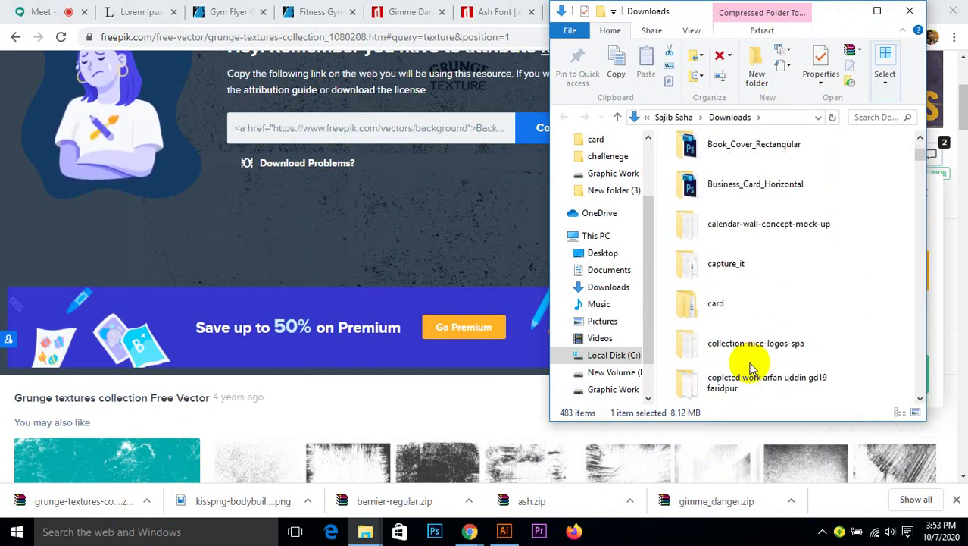
scroll(753, 369, "down", 3)
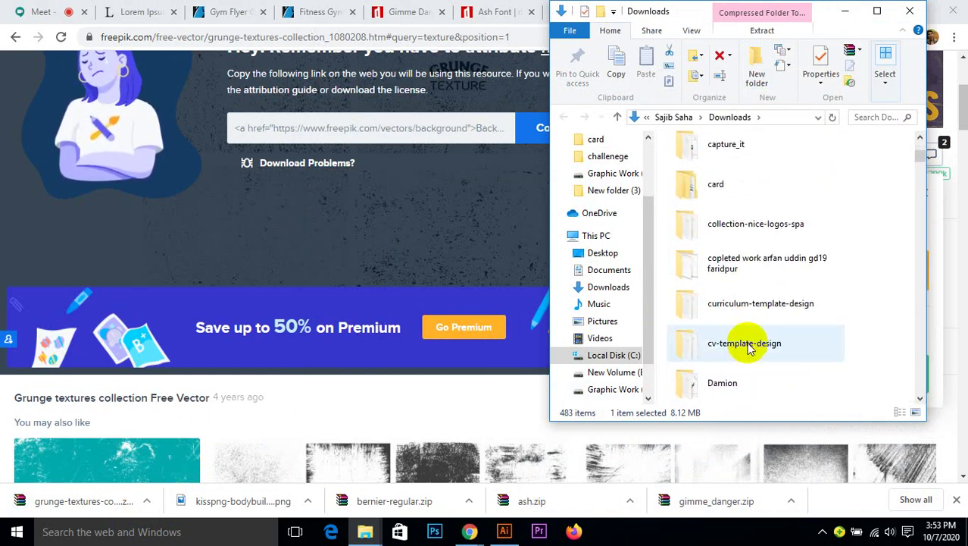
scroll(748, 347, "down", 3)
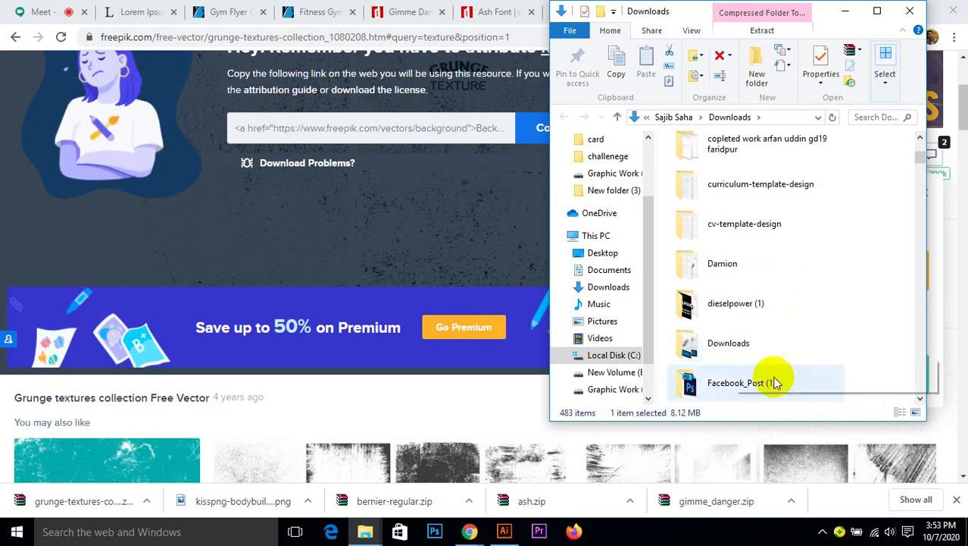
scroll(729, 345, "down", 2)
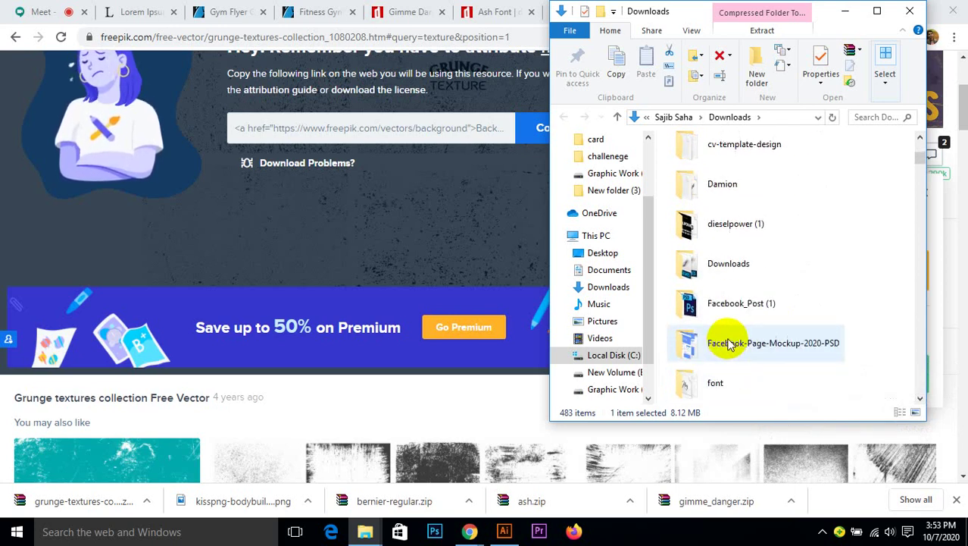
scroll(729, 345, "down", 1)
scroll(731, 345, "up", 6)
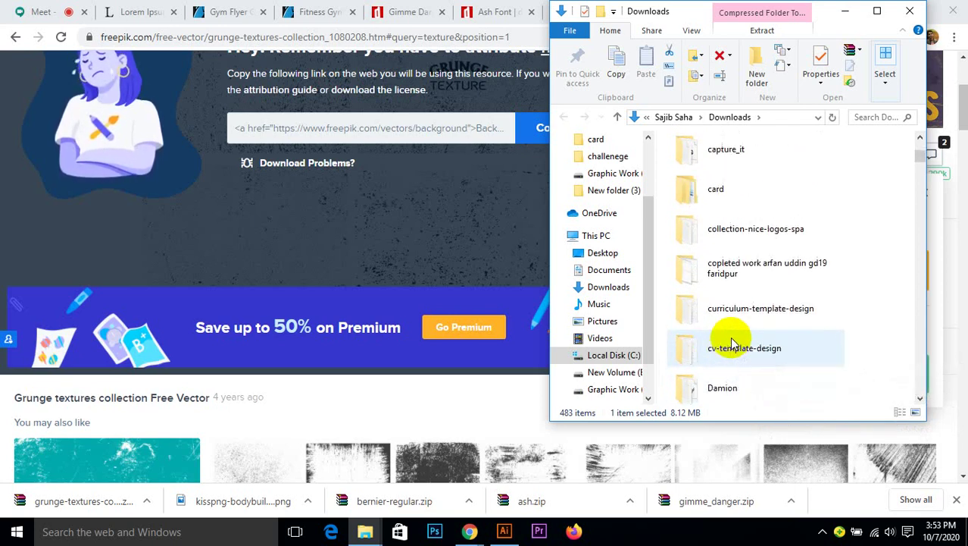
scroll(731, 345, "down", 14)
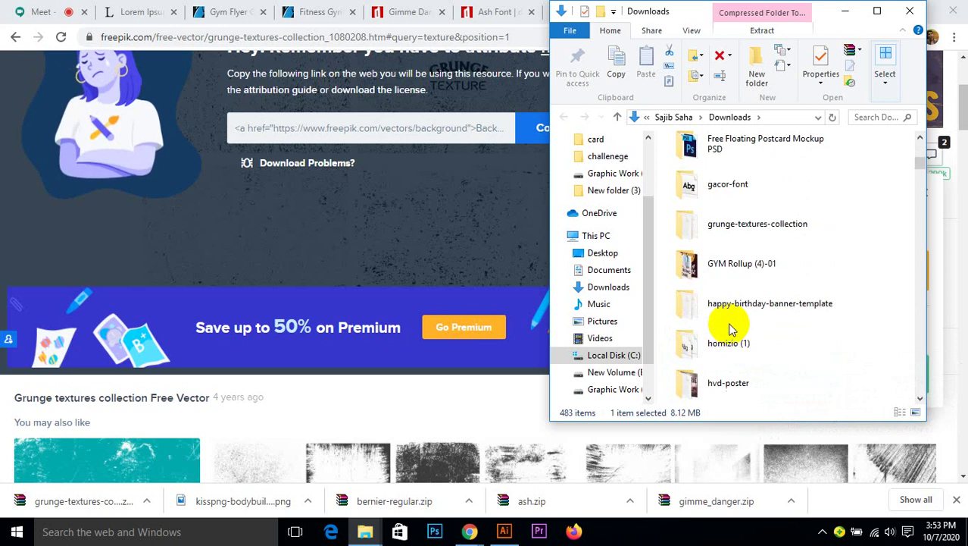
- Open the EPS file from the grunge-textures-collection folder as its own document in Adobe Illustrator
double_click(754, 231)
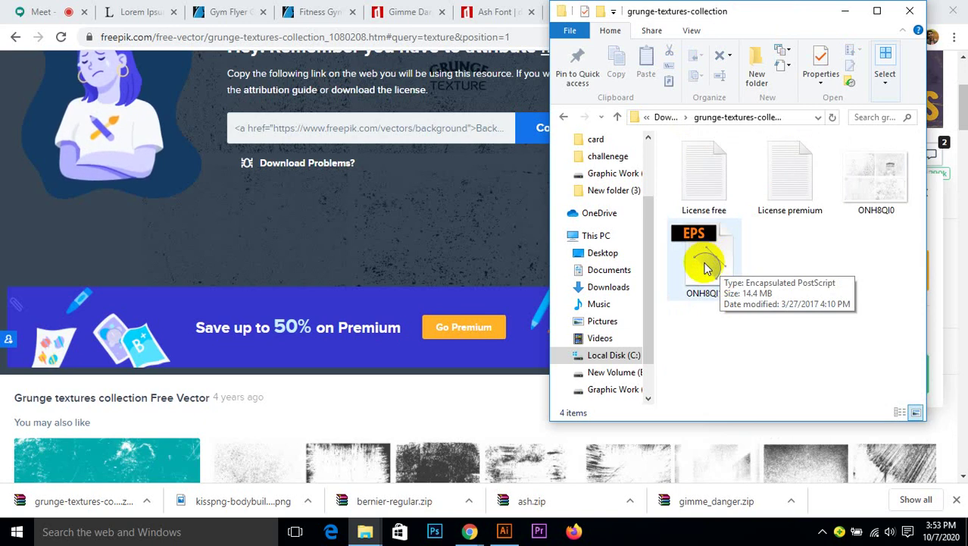
left_click_drag(709, 262, 612, 55)
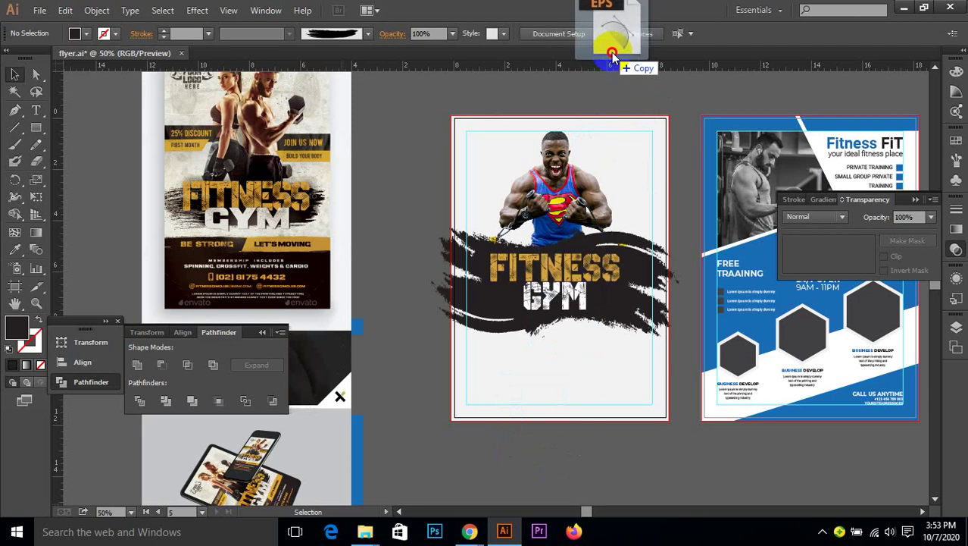
left_click_drag(612, 55, 611, 60)
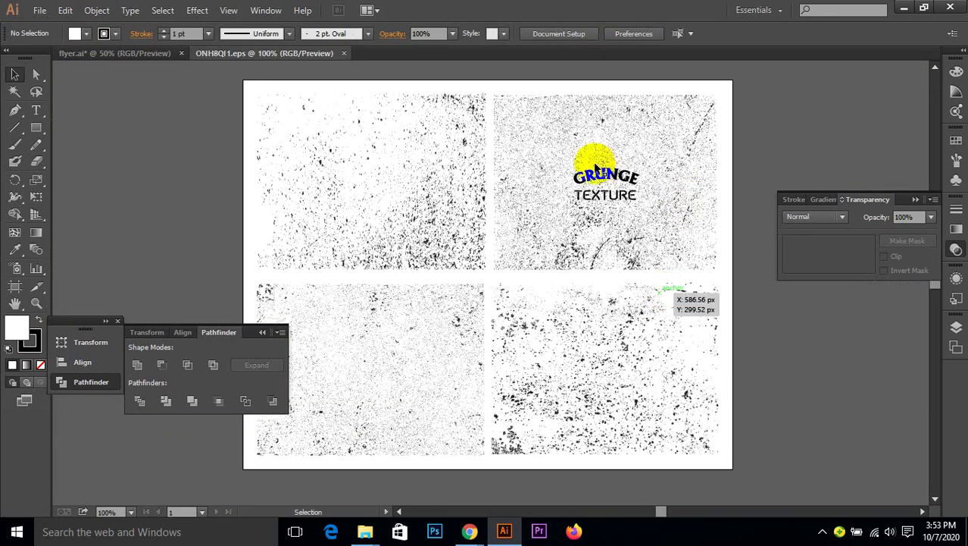
- Ungroup the upper-right grunge texture so that its GRUNGE TEXTURE lettering can be selected separately
left_click(523, 173)
left_click(381, 181)
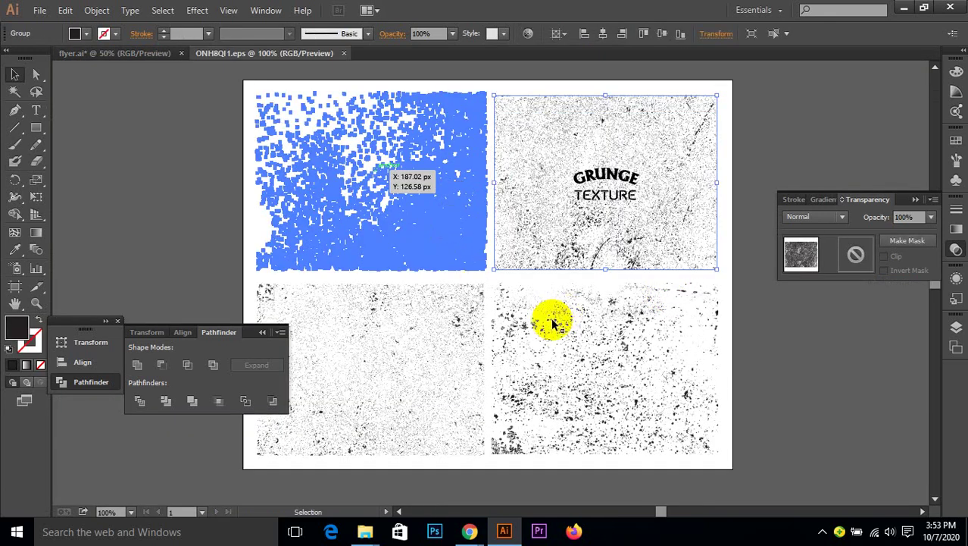
left_click(534, 355)
left_click(605, 183)
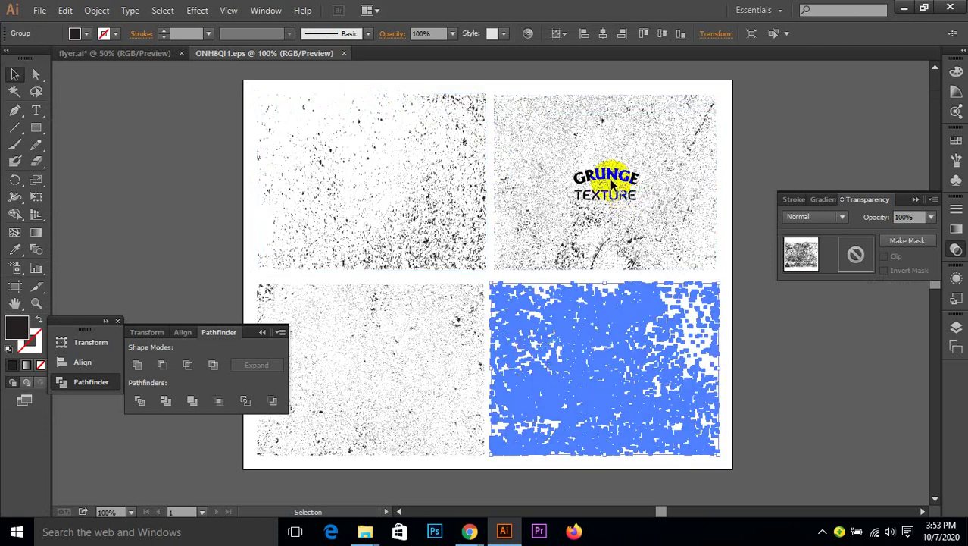
right_click(607, 177)
left_click(648, 261)
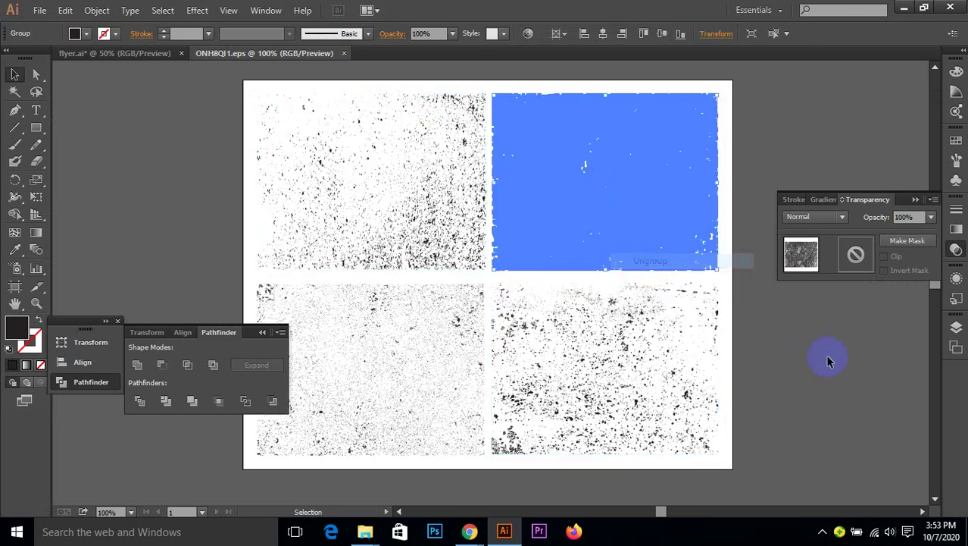
left_click(796, 152)
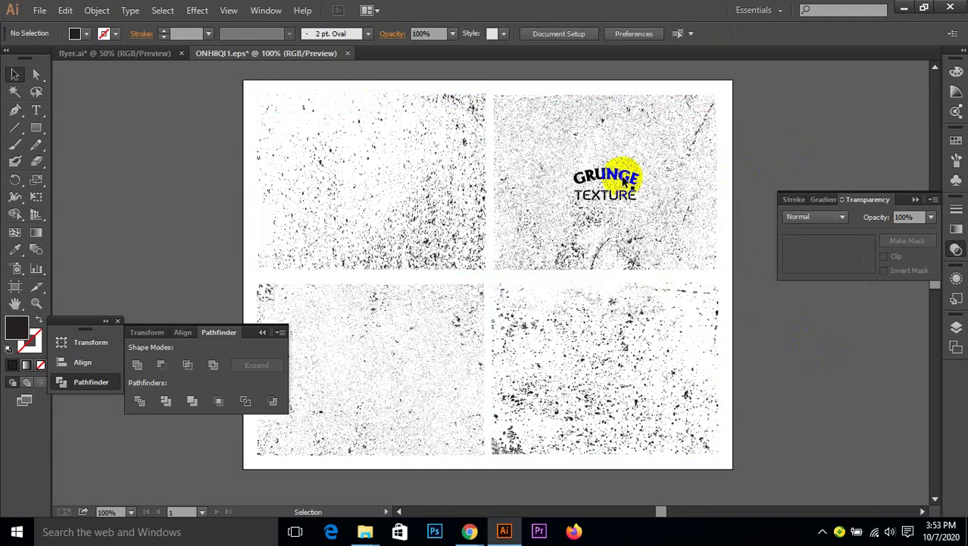
- Delete the GRUNGE TEXTURE lettering from the upper-right texture
left_click(623, 179)
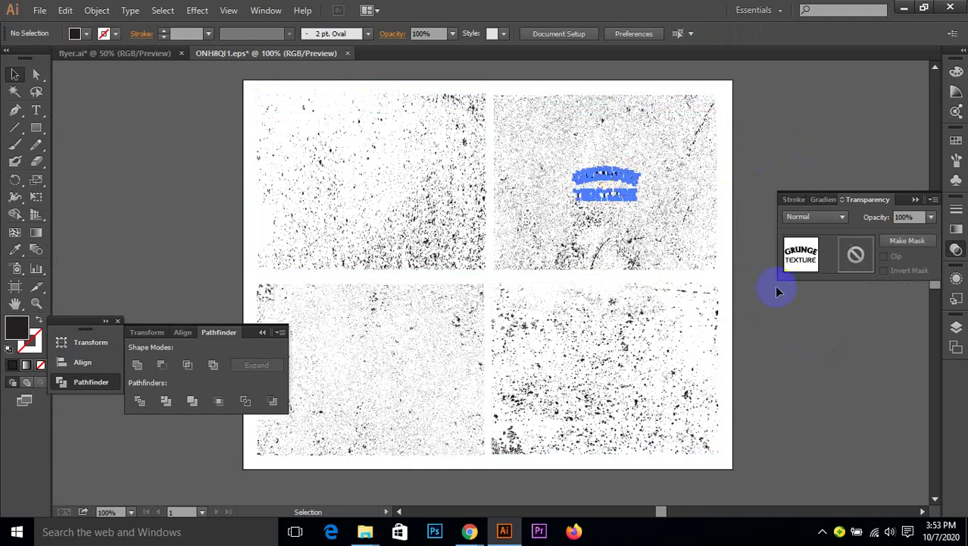
left_click_drag(582, 190, 611, 218)
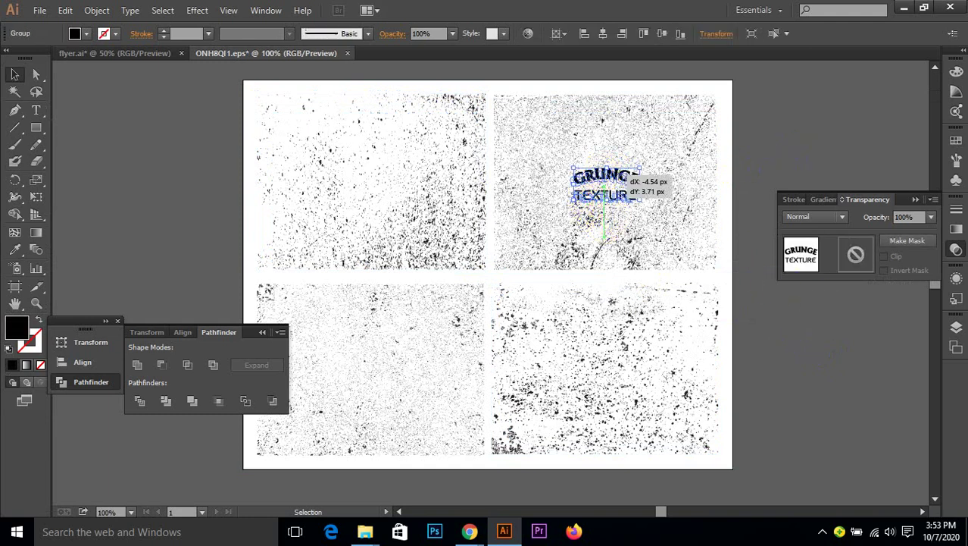
left_click_drag(623, 176, 622, 176)
left_click(826, 341)
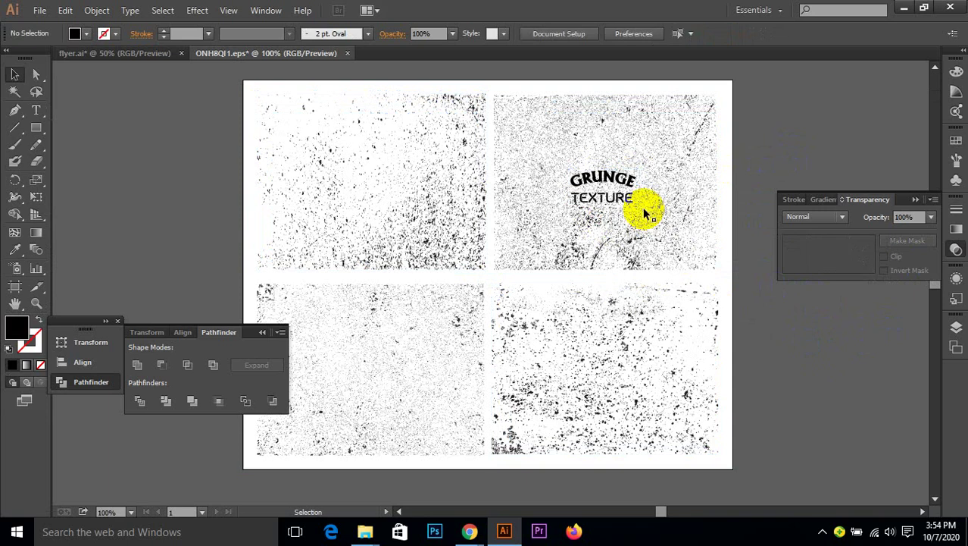
left_click(626, 183)
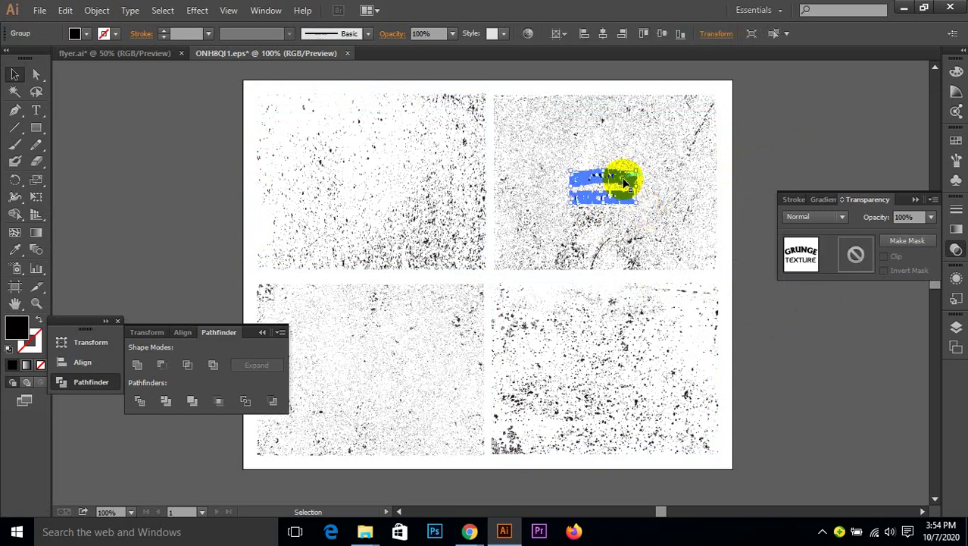
key("Delete")
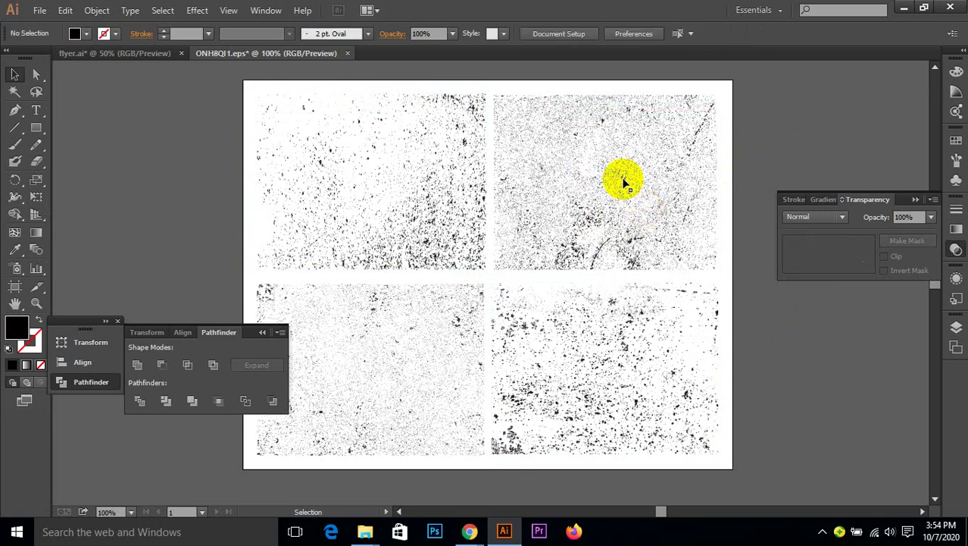
- Shift the white background rectangle behind the textures down and to the right, partly off the artboard
left_click(556, 94)
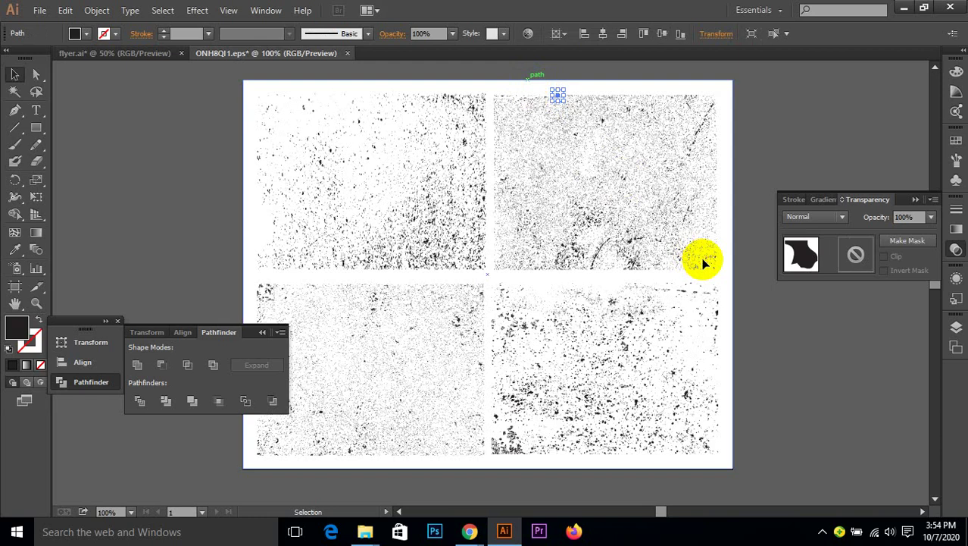
key("ctrl+v")
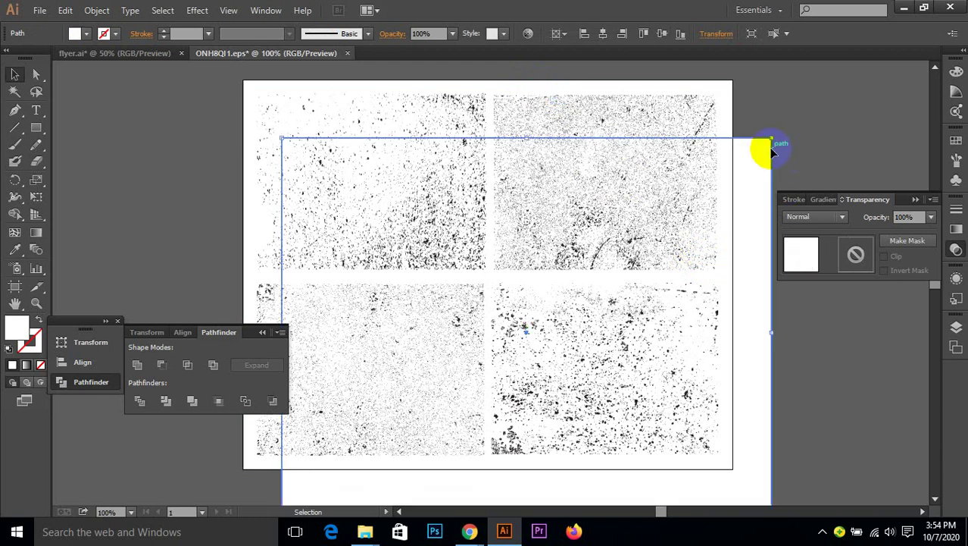
left_click_drag(771, 149, 741, 227)
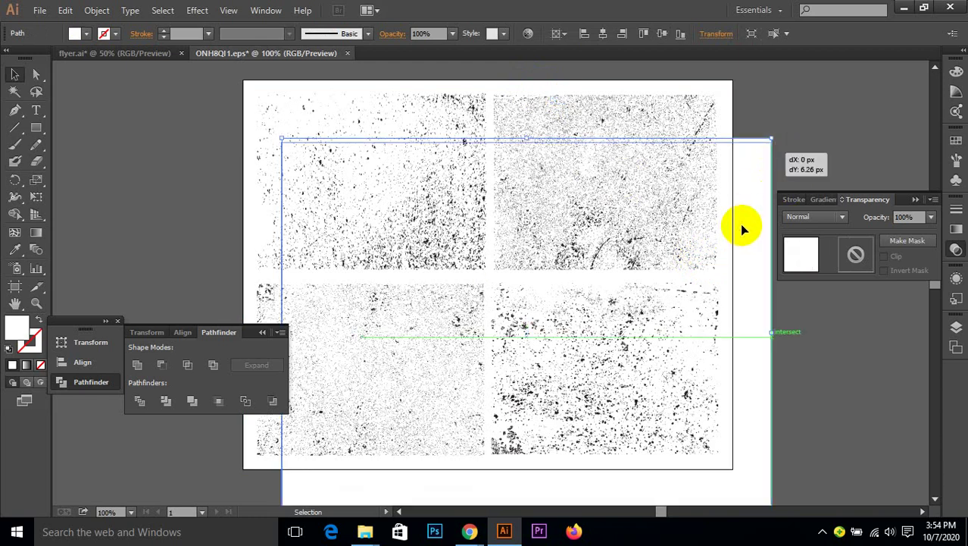
right_click(829, 126)
left_click(796, 114)
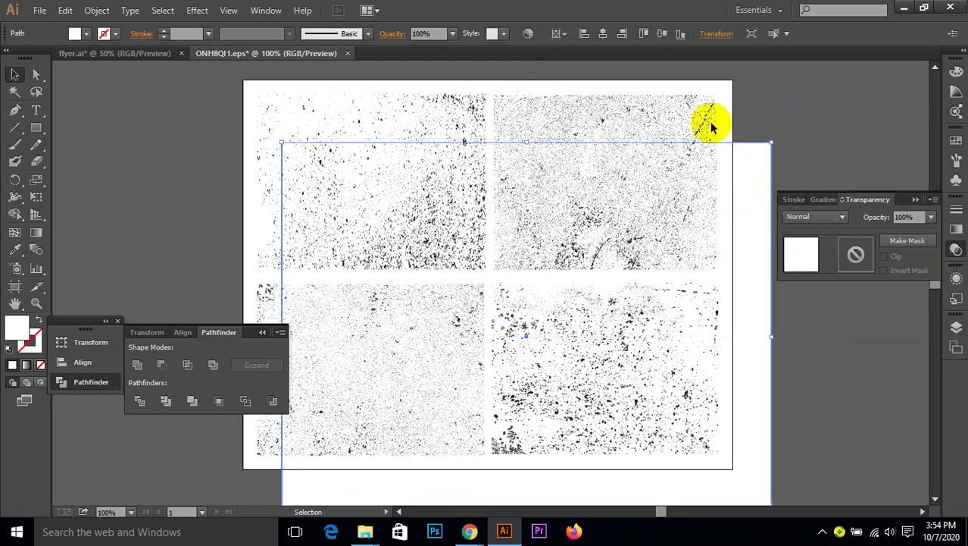
- Delete the white background rectangle so that a marquee over the upper-right texture catches only its pieces
left_click(661, 117)
left_click_drag(601, 89, 614, 117)
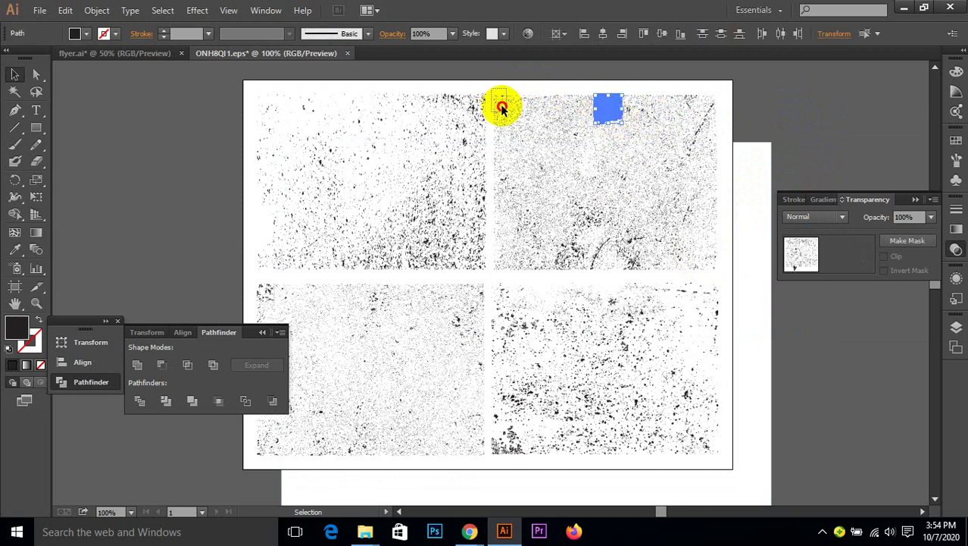
left_click_drag(502, 108, 718, 274)
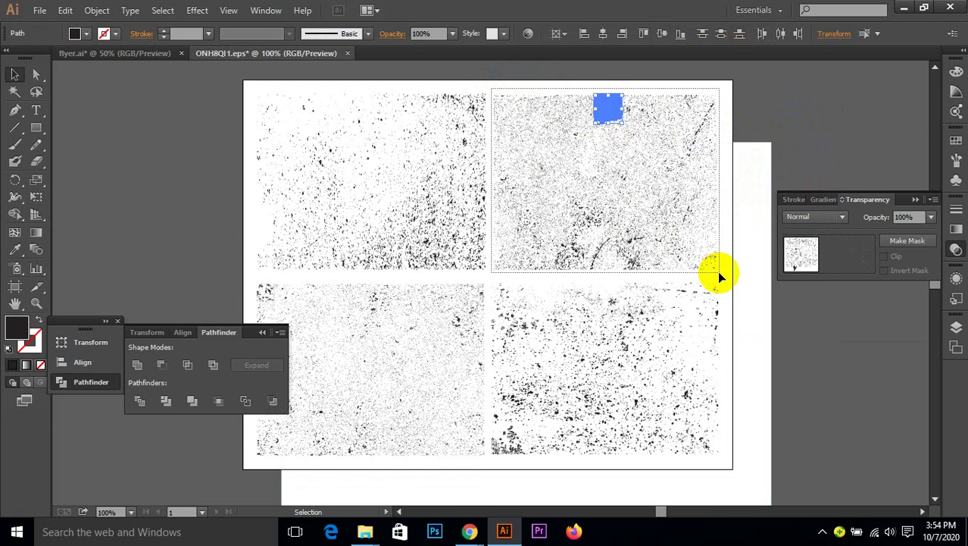
left_click_drag(719, 276, 719, 271)
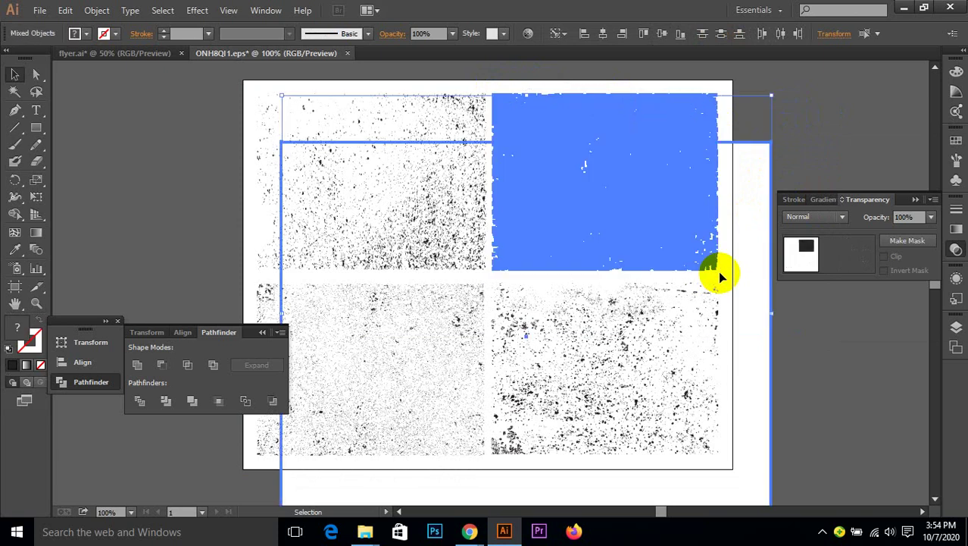
right_click(762, 149)
left_click(777, 160)
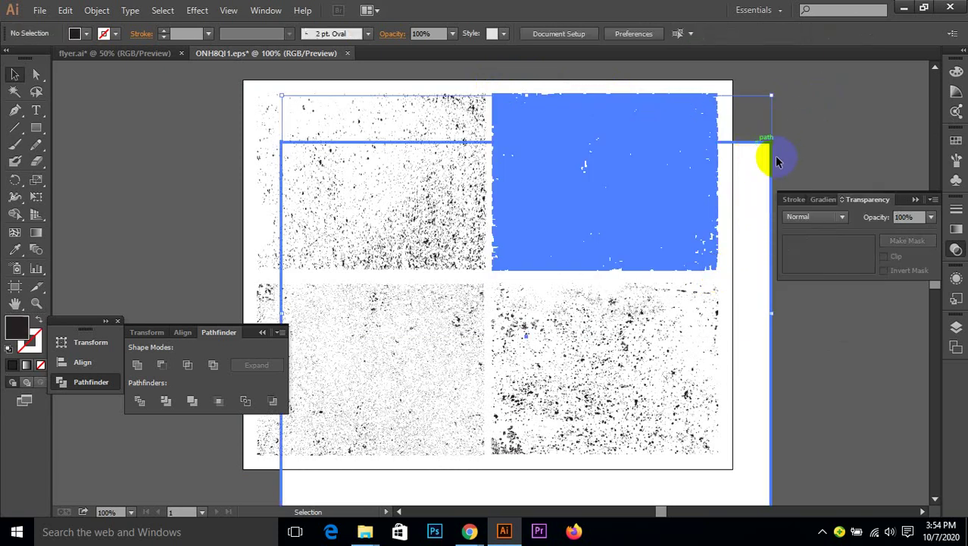
left_click(770, 144)
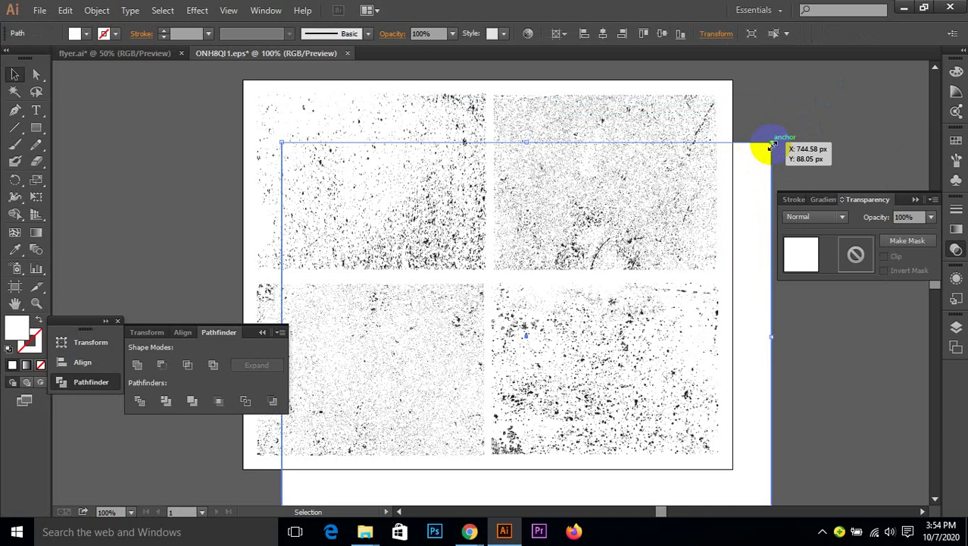
key("Delete")
- Copy all pieces of the upper-right grunge texture into flyer.ai, onto the upper part of the Fitness Gym flyer
left_click_drag(492, 87, 716, 269)
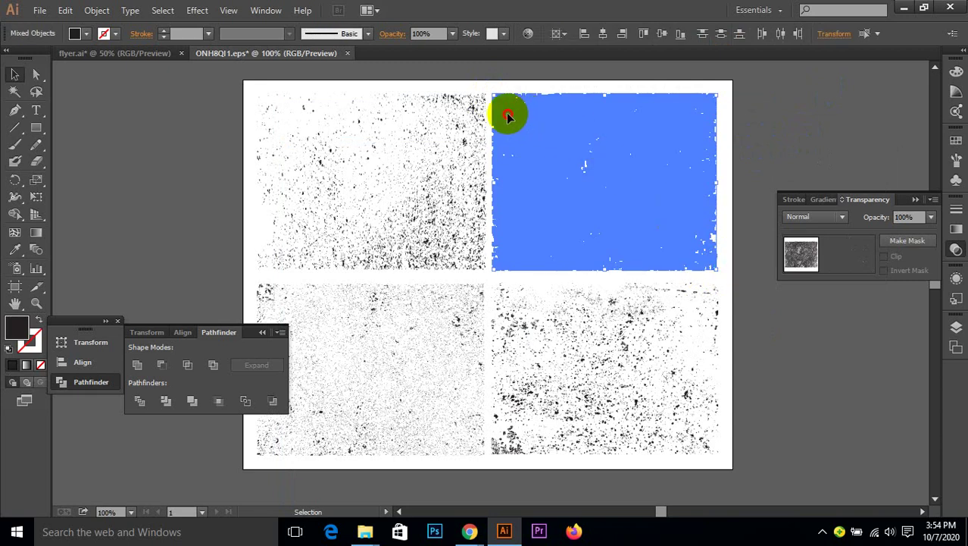
left_click_drag(507, 115, 518, 166)
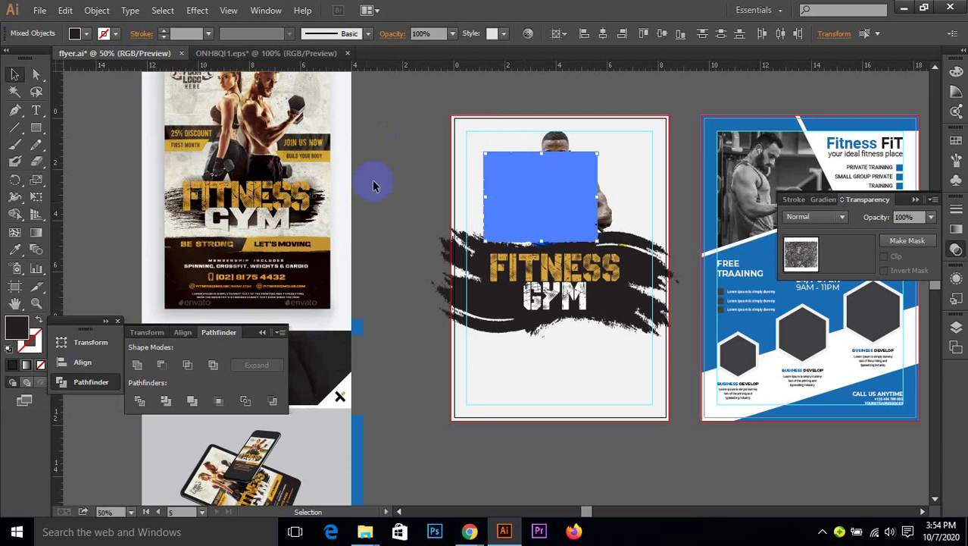
left_click(409, 128)
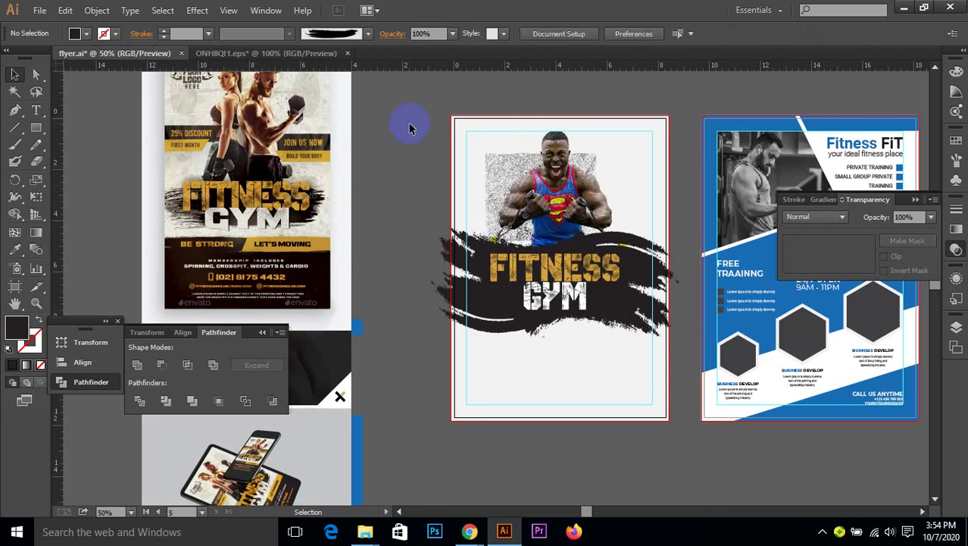
- Close the texture document ONH8QI1.eps without saving its changes
left_click(284, 53)
left_click(348, 53)
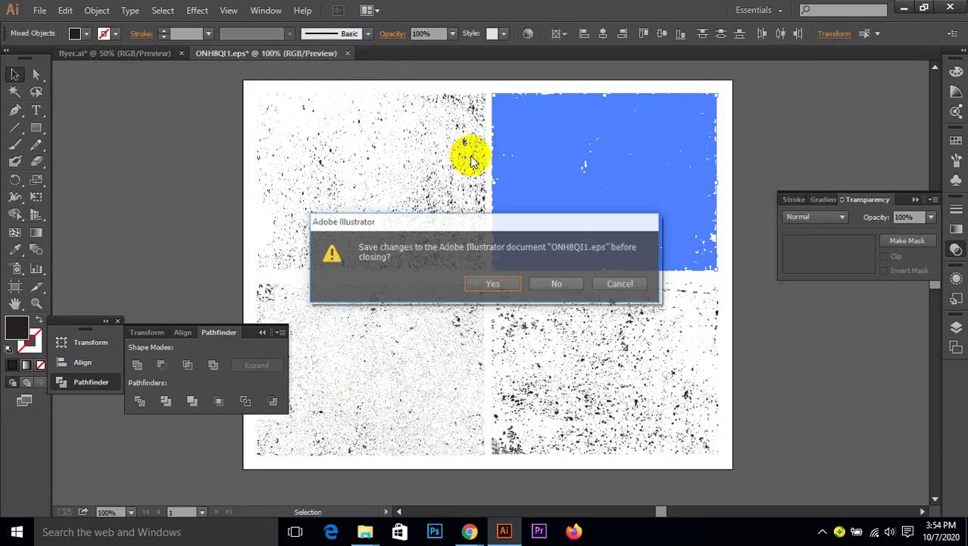
left_click(558, 286)
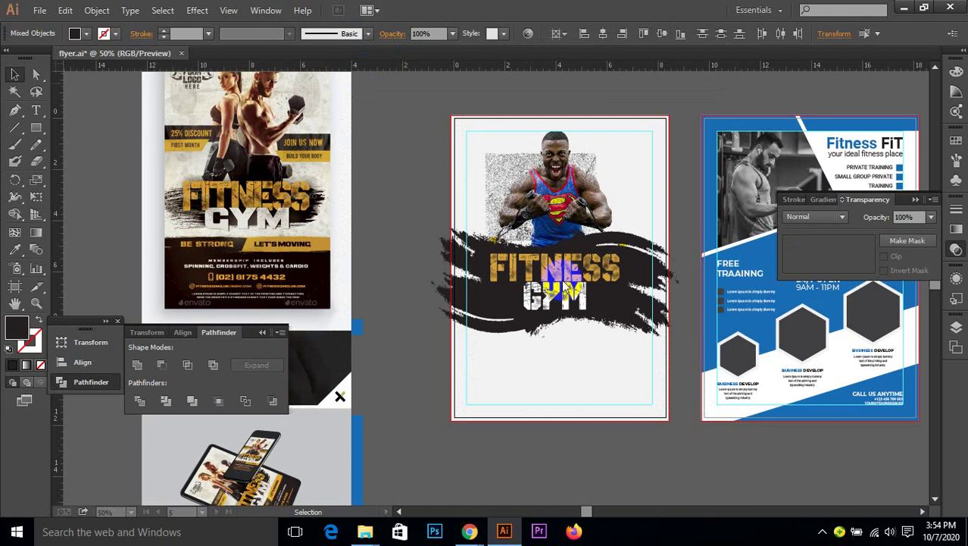
- Remove the grunge texture behind the athlete on the Fitness Gym flyer, keeping the athlete image in its original place
left_click(505, 171)
left_click(487, 153)
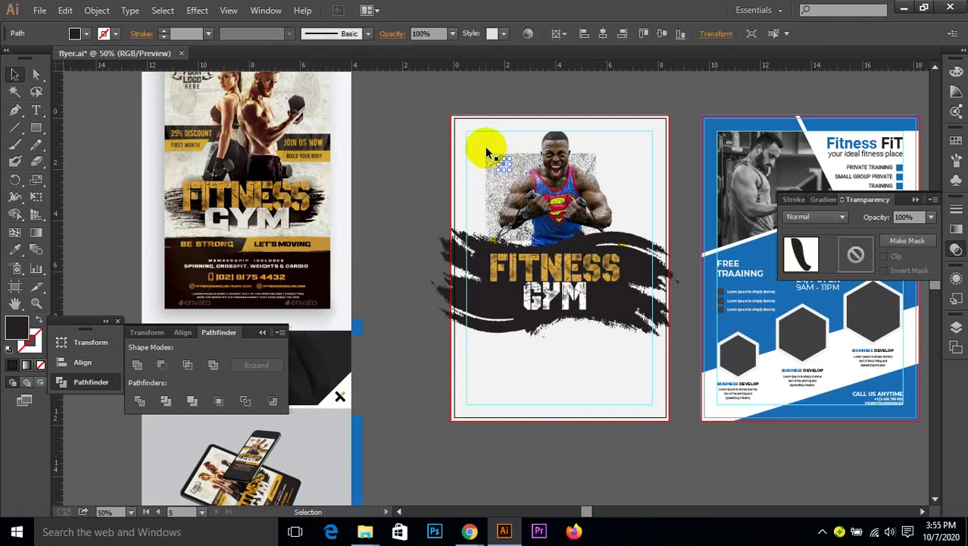
left_click(482, 163)
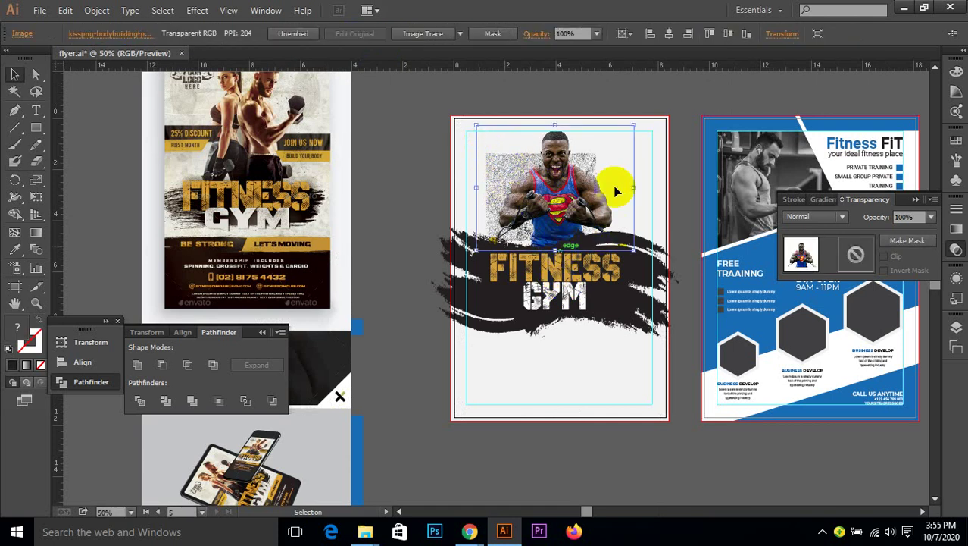
left_click(617, 108)
left_click(494, 156)
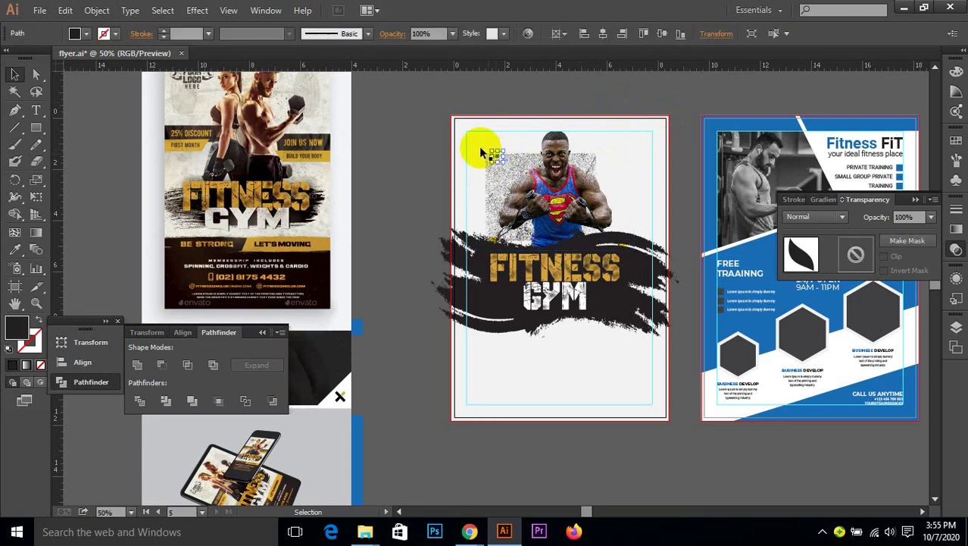
left_click_drag(491, 157, 672, 137)
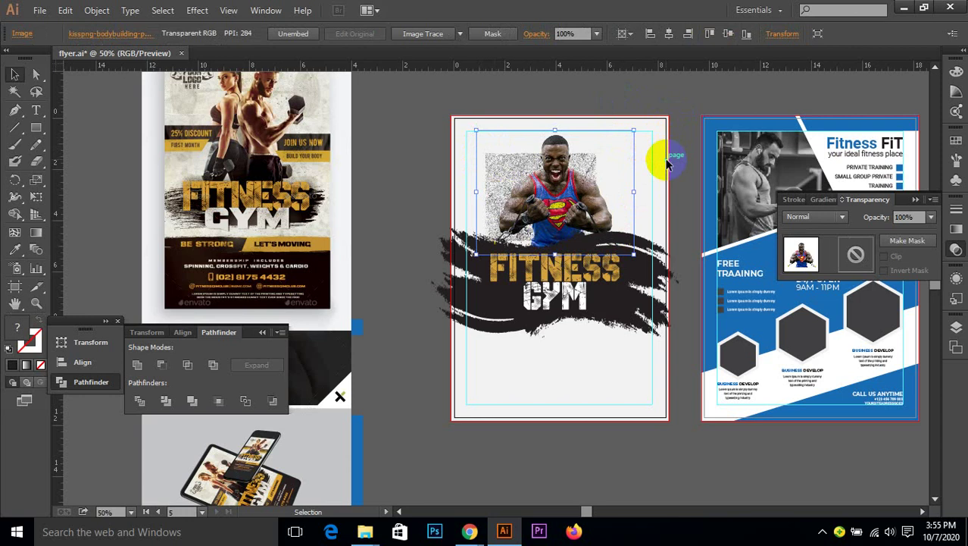
left_click(683, 168)
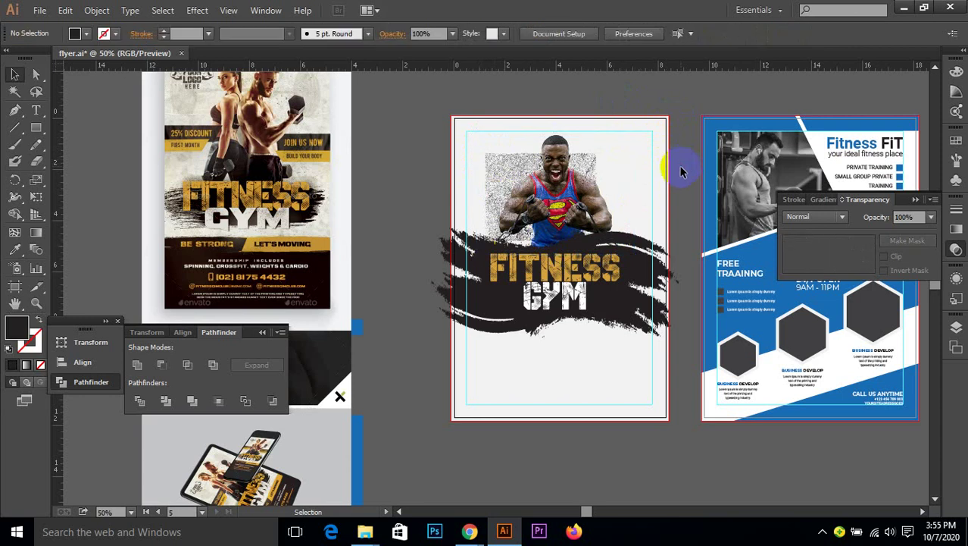
left_click(667, 184)
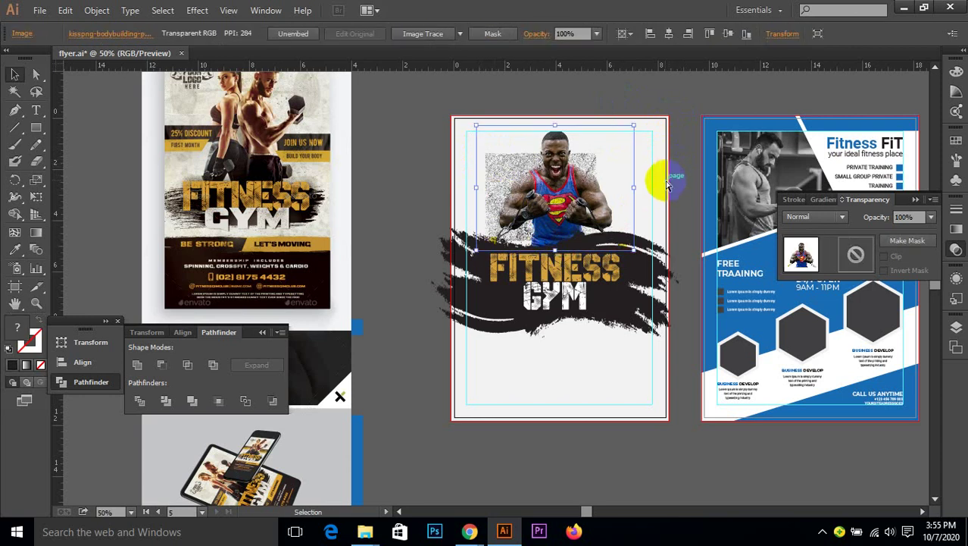
key("Delete")
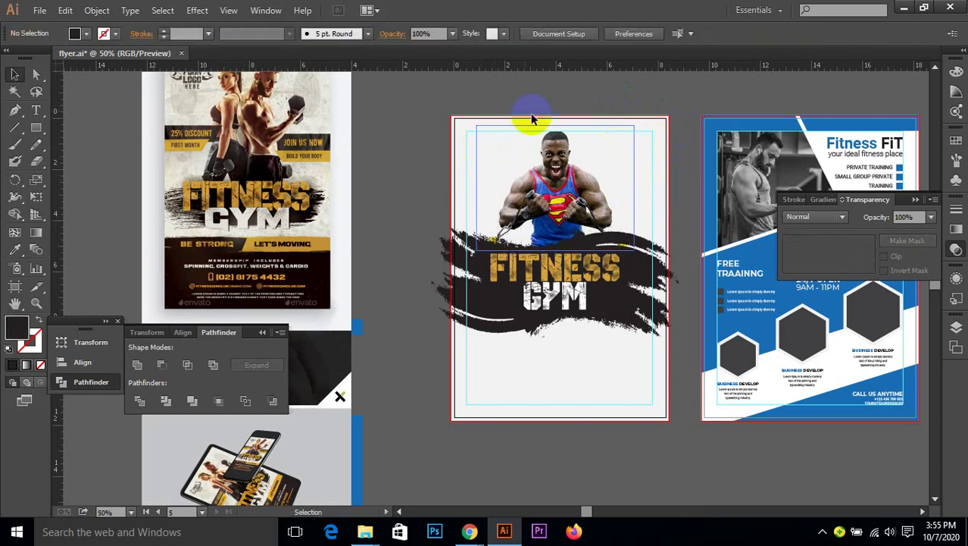
scroll(528, 99, "up", 1)
scroll(528, 99, "down", 1)
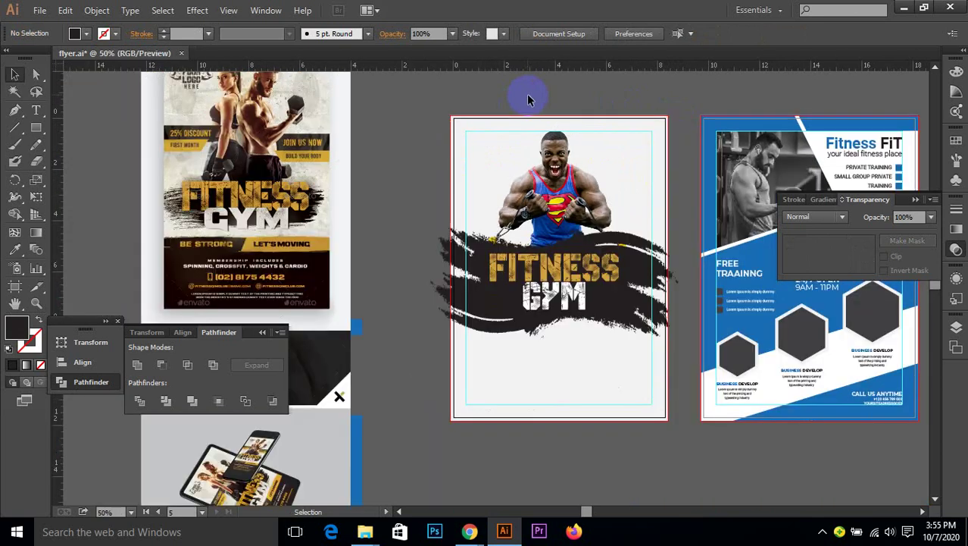
left_click_drag(416, 101, 365, 133)
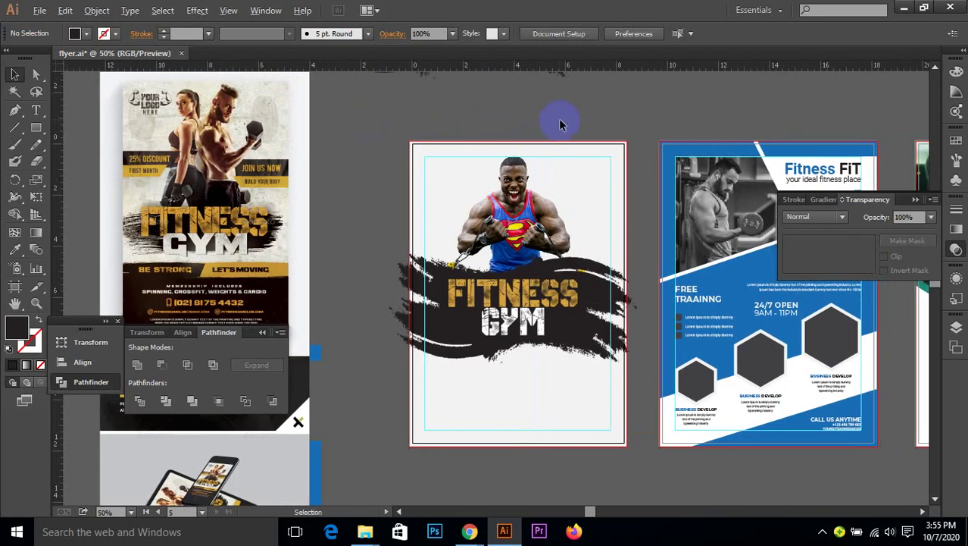
- Delete the spare dark brush-stroke shape lying on the pasteboard above the Fitness Gym flyer
scroll(560, 123, "down", 1)
left_click_drag(642, 103, 601, 179)
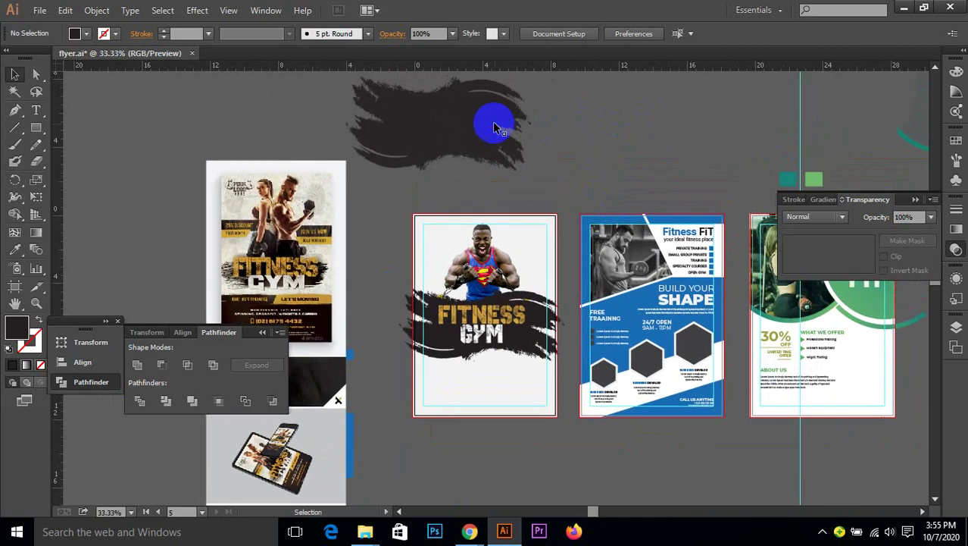
left_click(494, 127)
key("Delete")
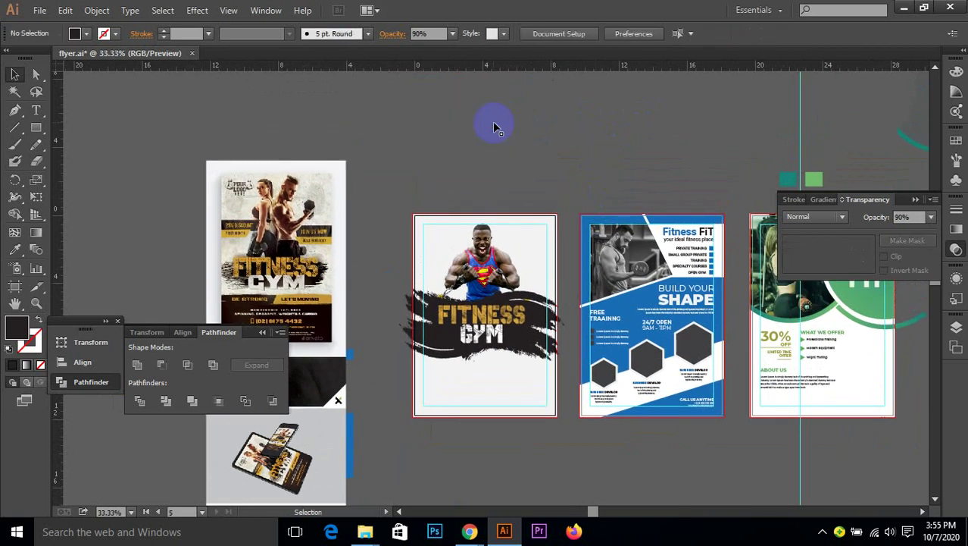
- Save flyer.ai and close the document
scroll(494, 127, "down", 1)
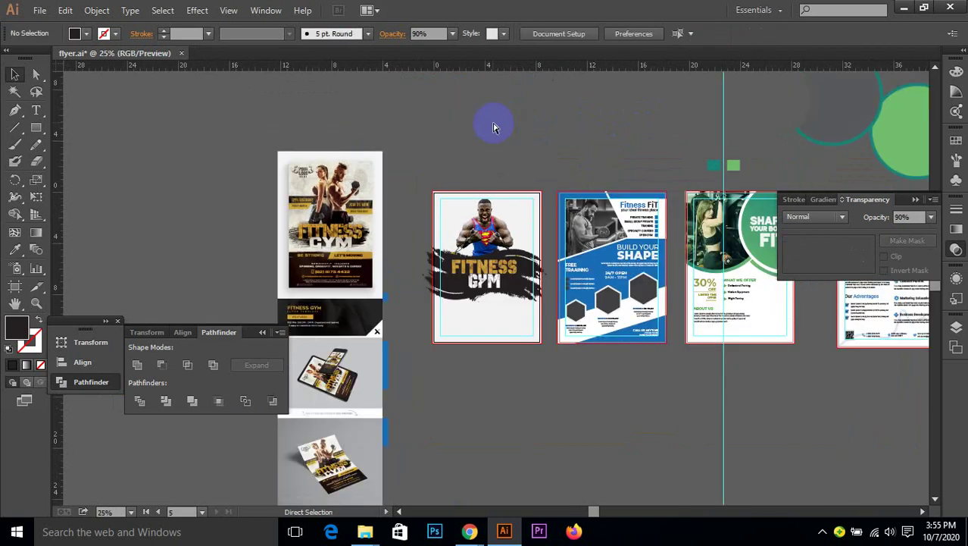
key("ctrl+s")
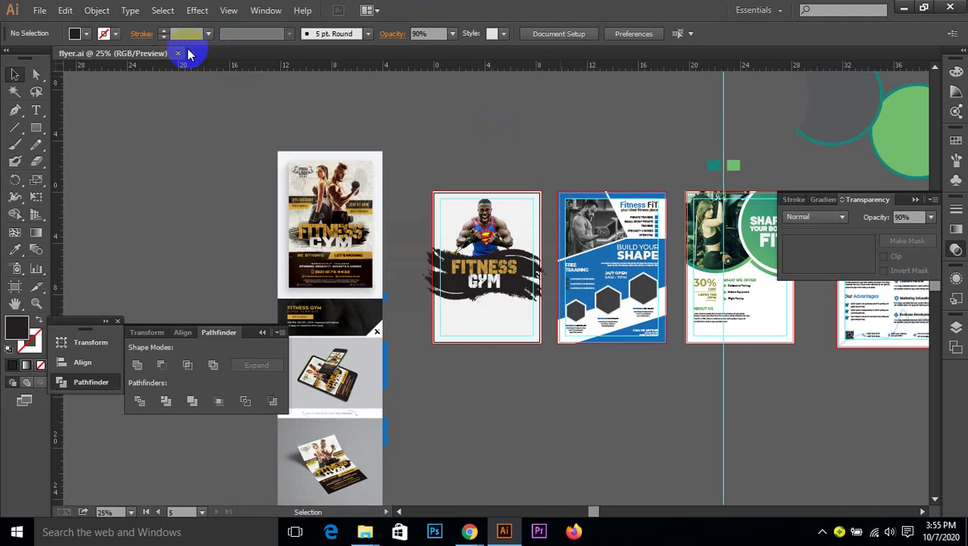
left_click(179, 55)
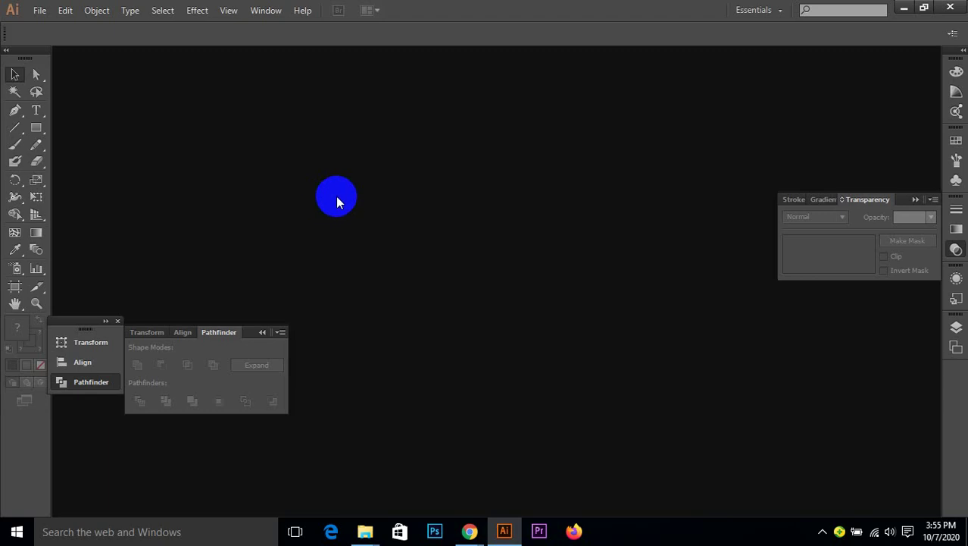
- Create a new 8.27 × 11.69 in CMYK document with one artboard, 0.25 in bleed on all sides and 300 ppi raster effects
left_click(40, 10)
left_click(43, 26)
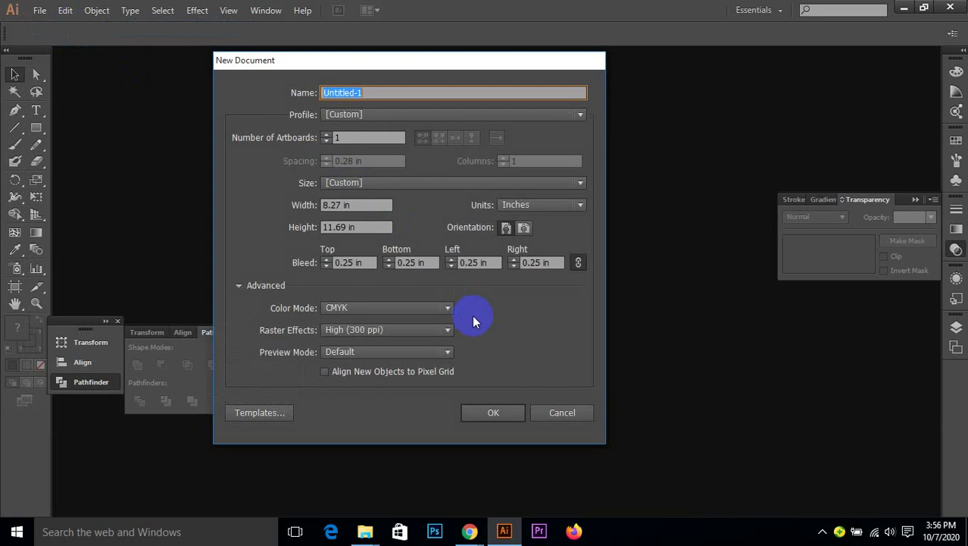
left_click(494, 413)
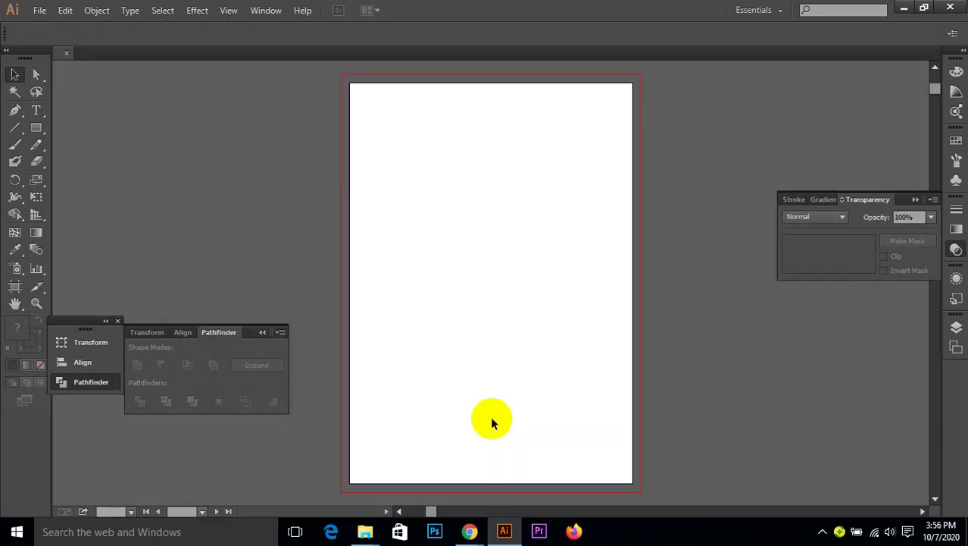
- Draw a white background rectangle without a stroke that covers the artboard out to the bleed edges, and leave it deselected
left_click(30, 341)
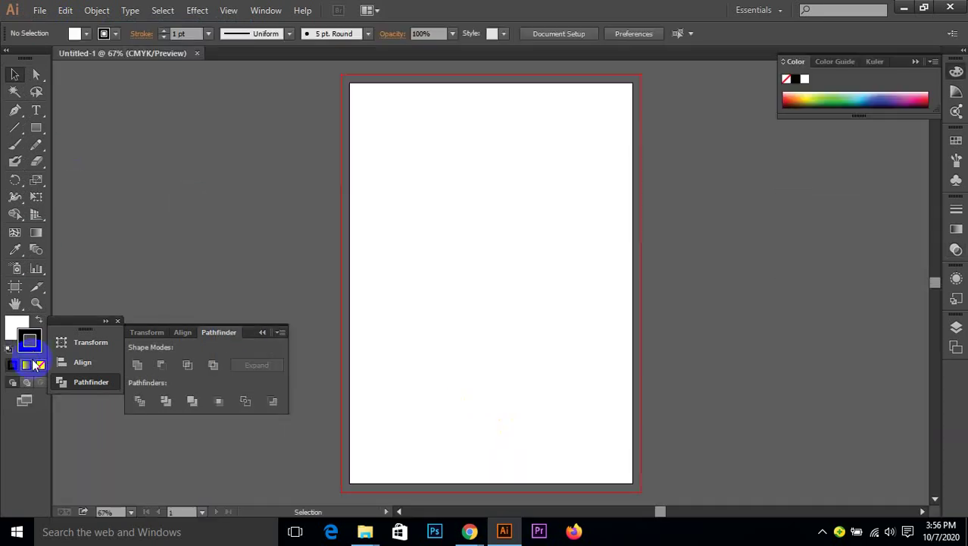
left_click(41, 365)
left_click(35, 127)
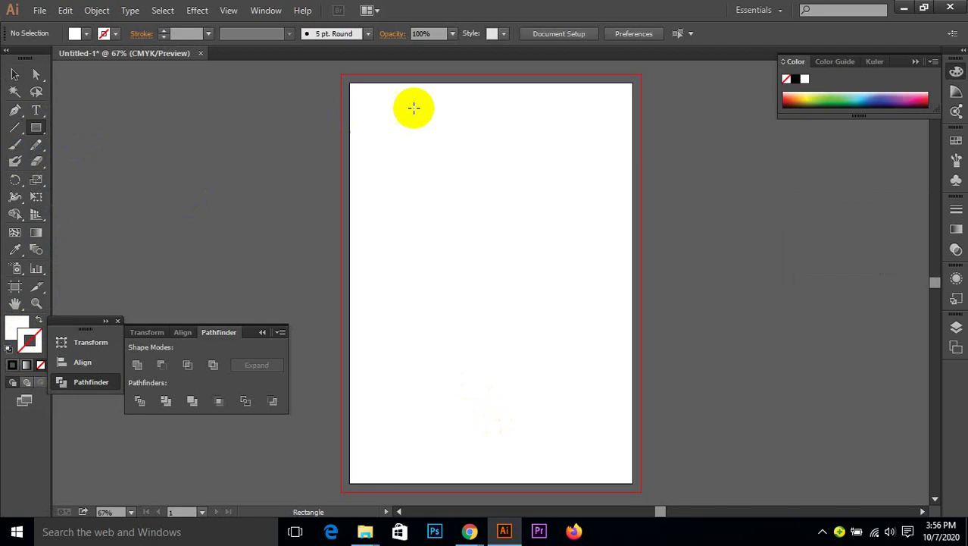
left_click_drag(340, 75, 641, 491)
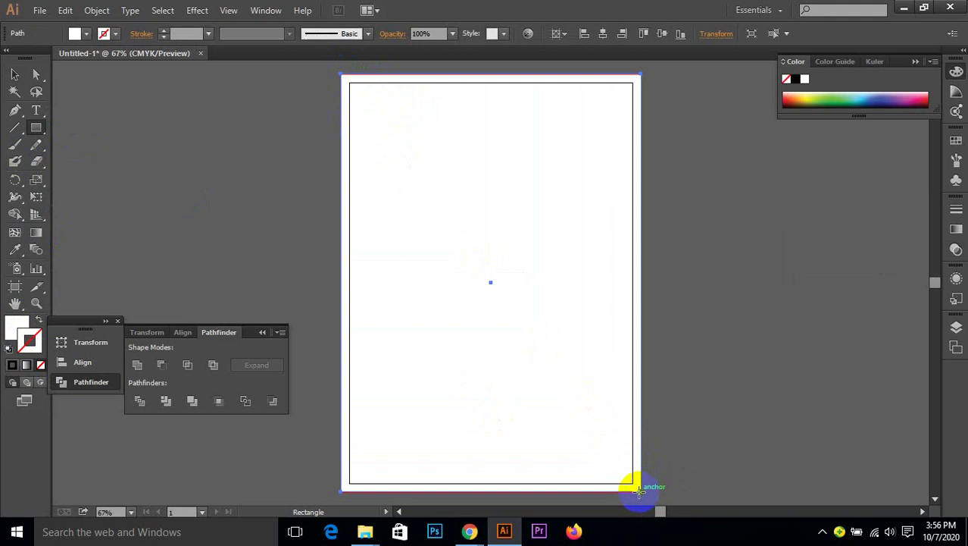
left_click(15, 75)
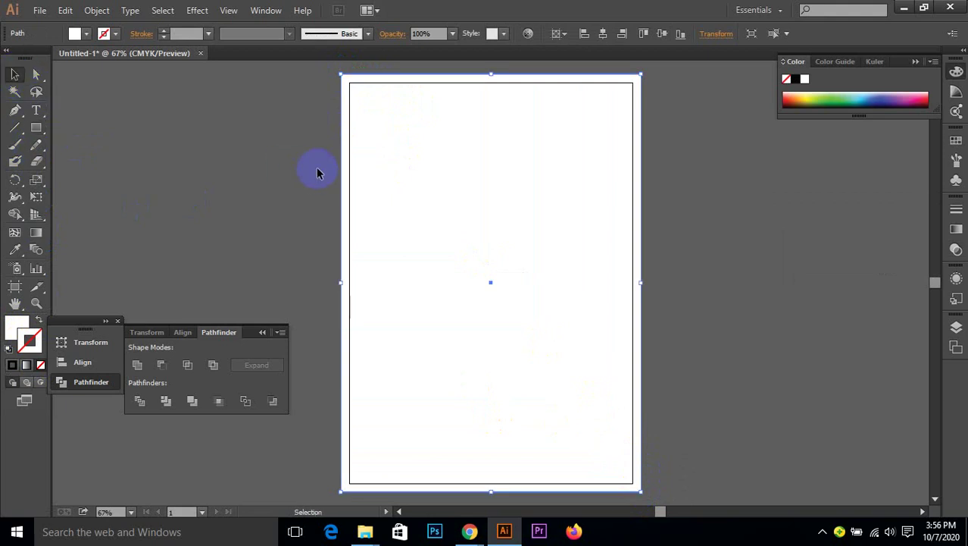
left_click(502, 152)
left_click(482, 163)
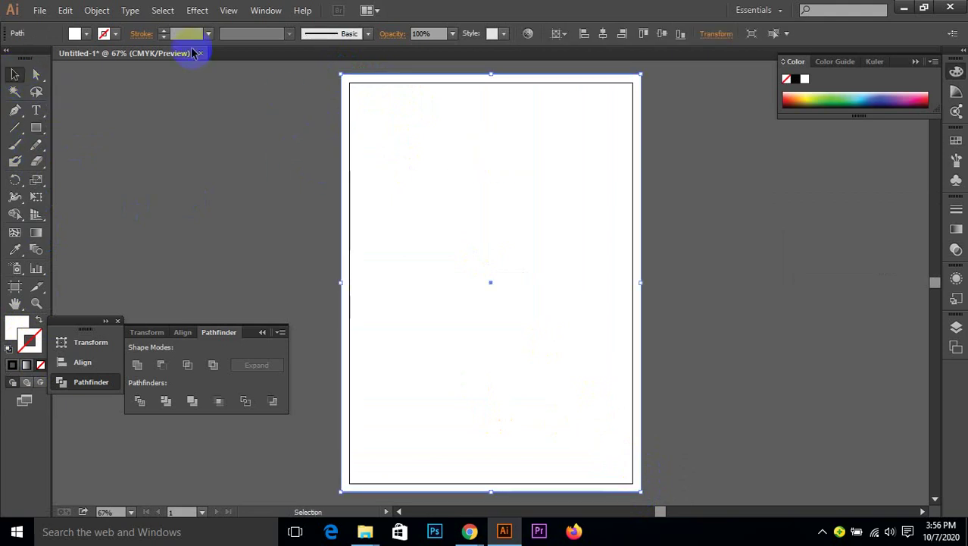
left_click(253, 97)
left_click(392, 144)
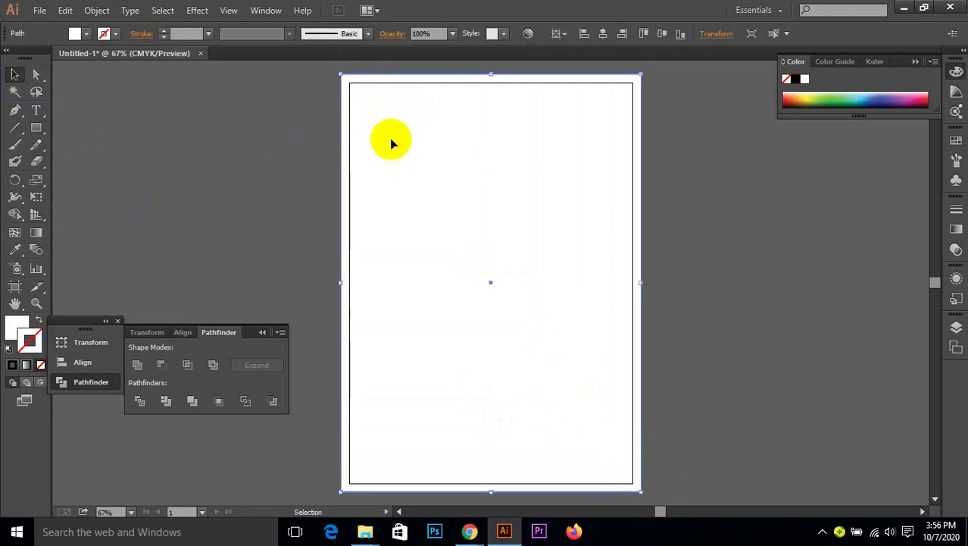
key("ctrl+shift+a")
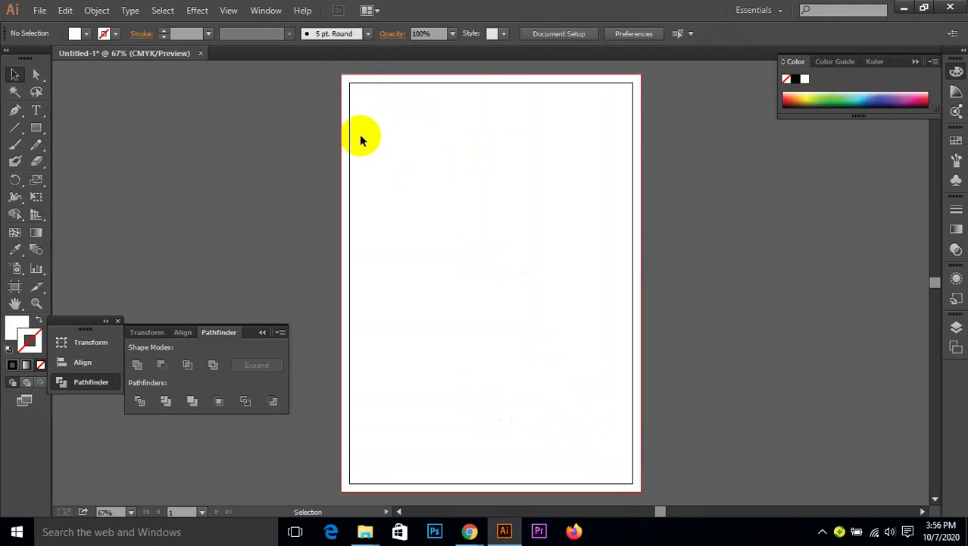
- Draw a rectangle matching the artboard edges and offset its path by -0.5 in with miter joins
left_click(35, 128)
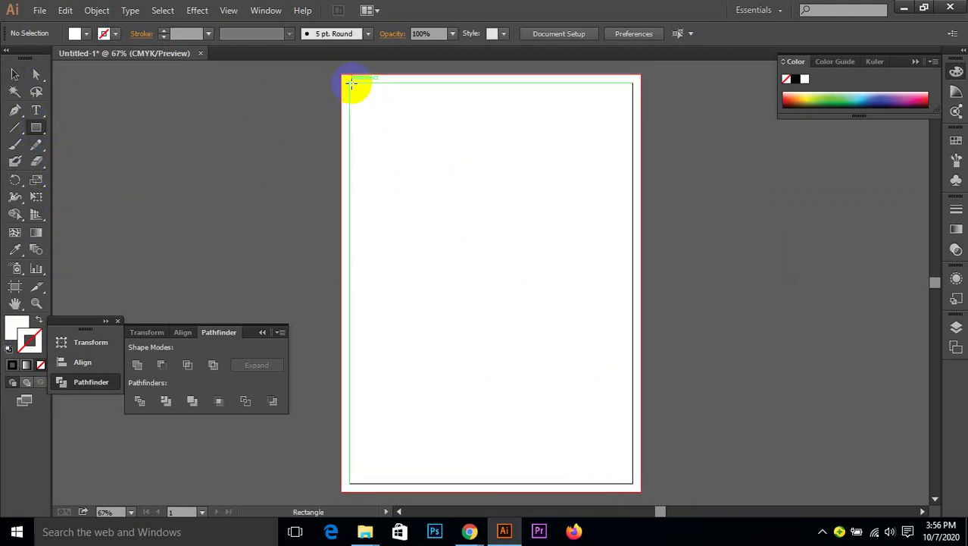
left_click_drag(350, 83, 635, 484)
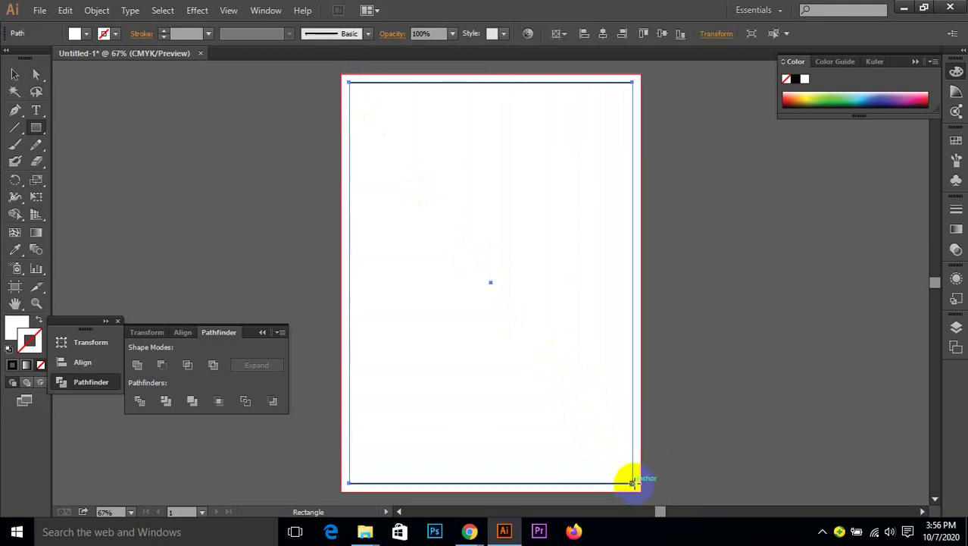
left_click(111, 11)
mouse_move(203, 312)
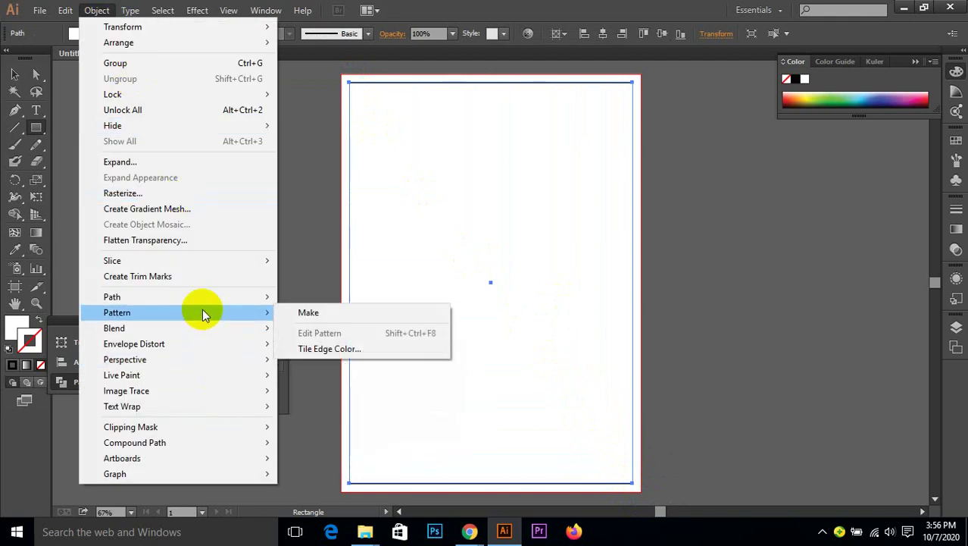
mouse_move(255, 300)
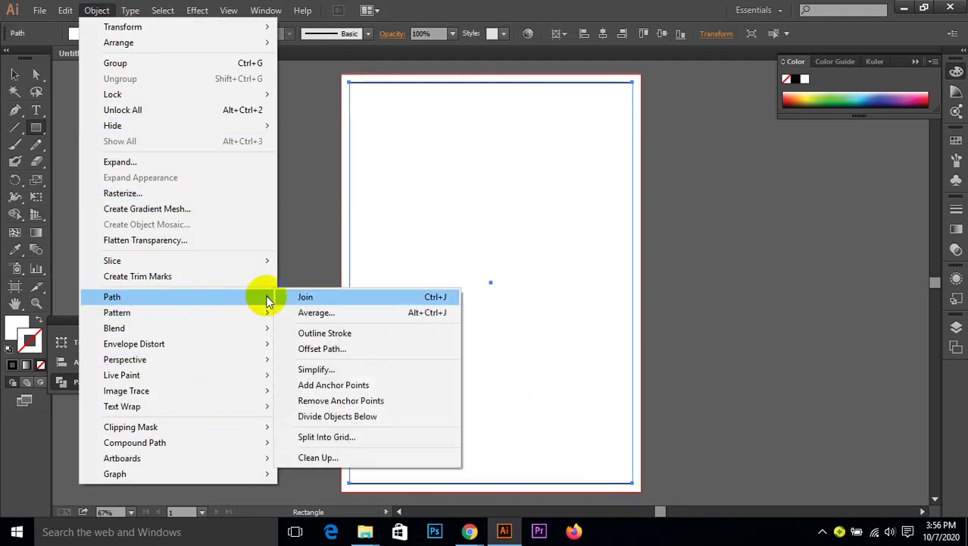
left_click(324, 348)
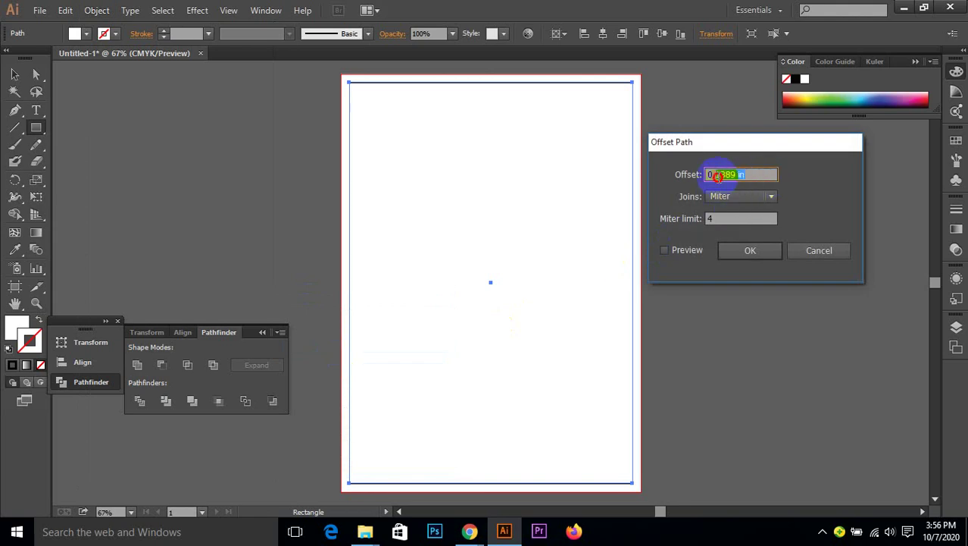
type("-.5")
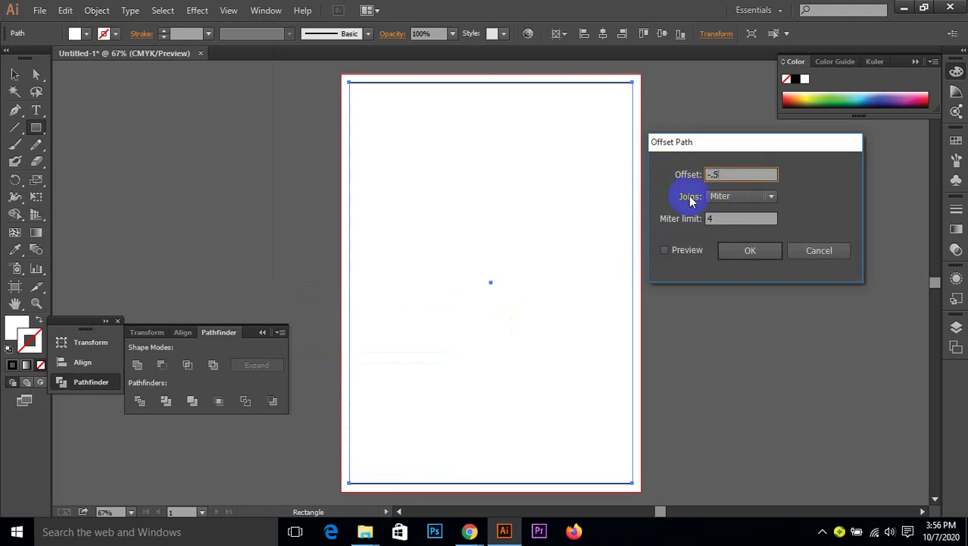
left_click(676, 250)
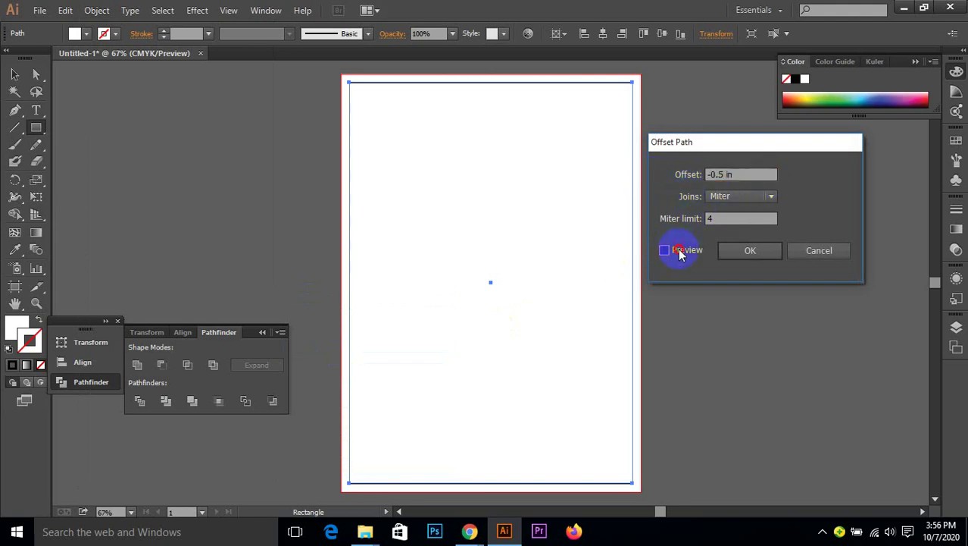
left_click(735, 256)
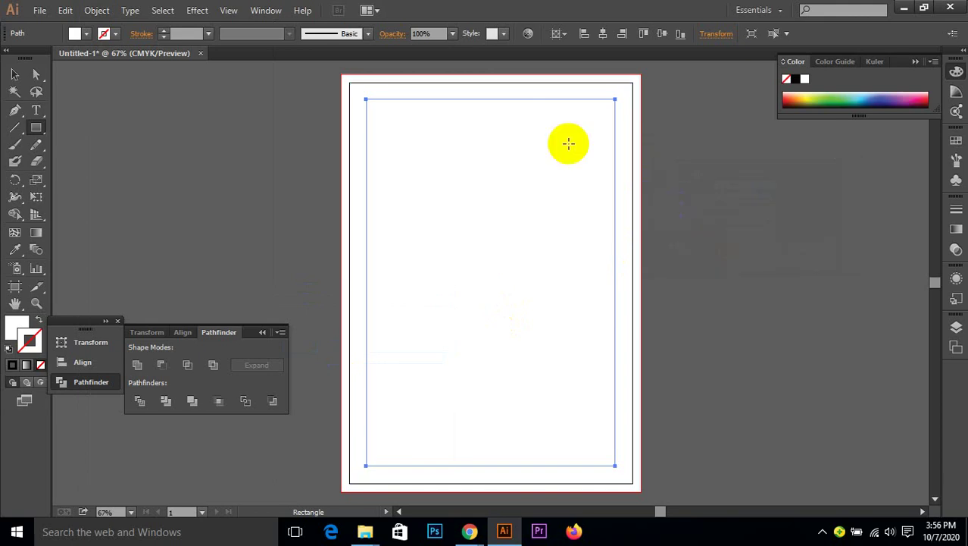
- Convert the inner offset rectangle into margin guides and delete the artboard-sized rectangle
right_click(462, 100)
left_click(522, 266)
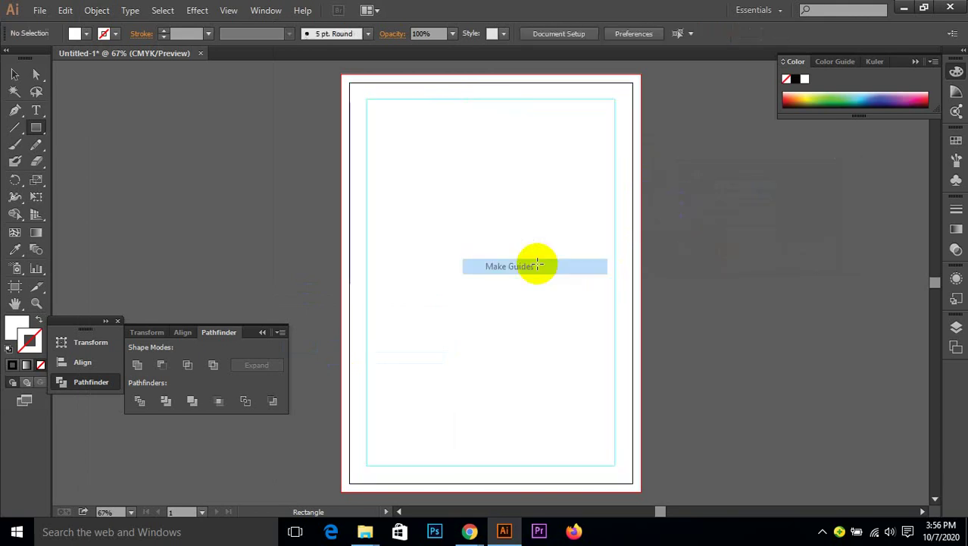
left_click(14, 76)
left_click_drag(464, 156, 650, 205)
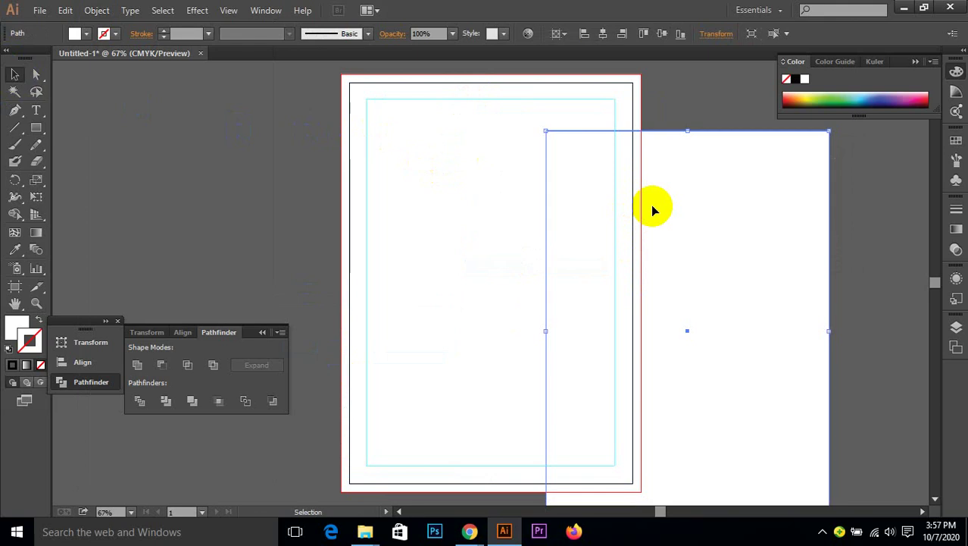
key("Delete")
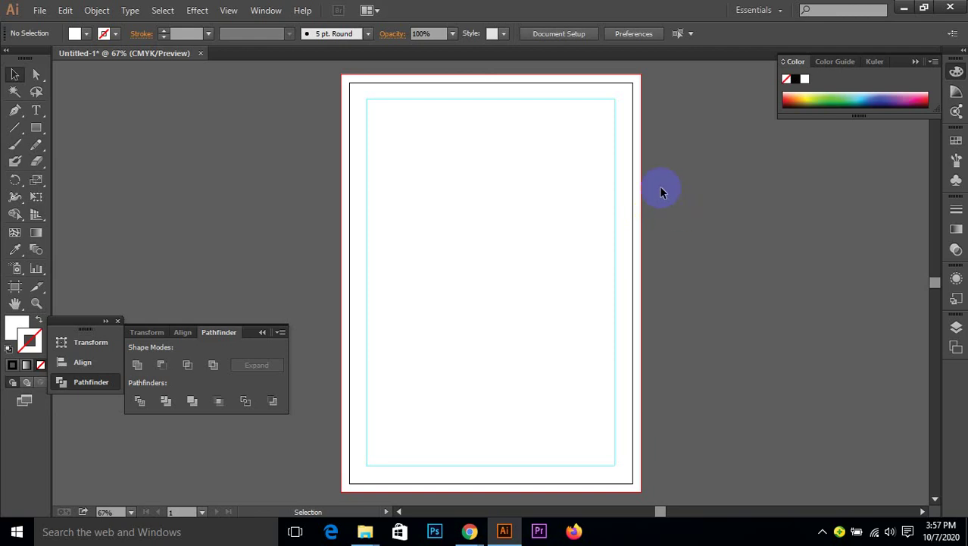
- Switch to Chrome and bring up the Fitness Gym Flyer Template page on GraphicRiver
mouse_move(470, 530)
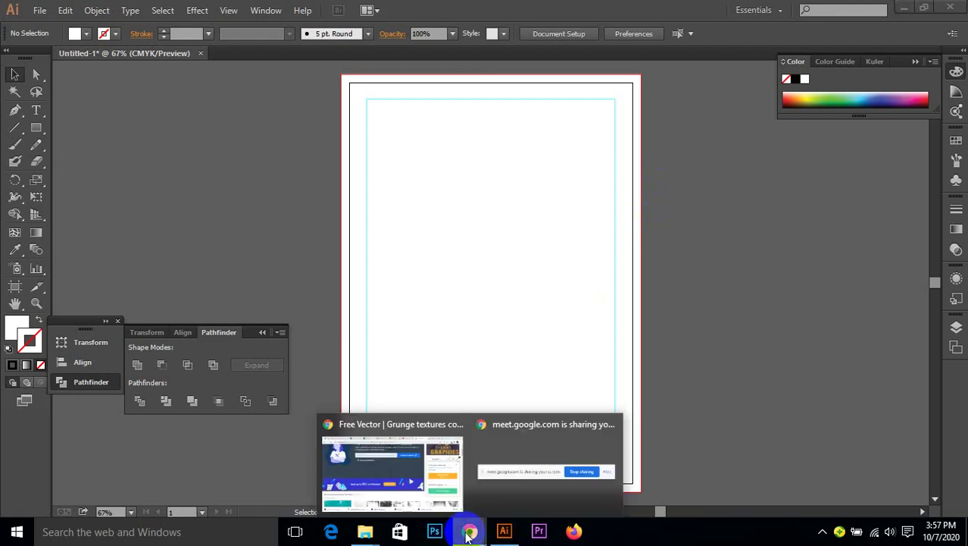
left_click(395, 455)
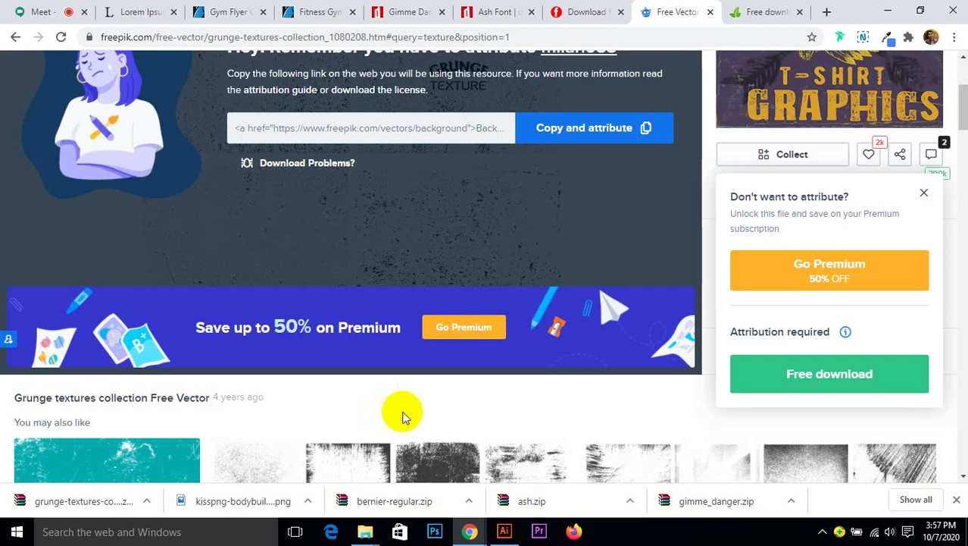
scroll(958, 108, "up", 3)
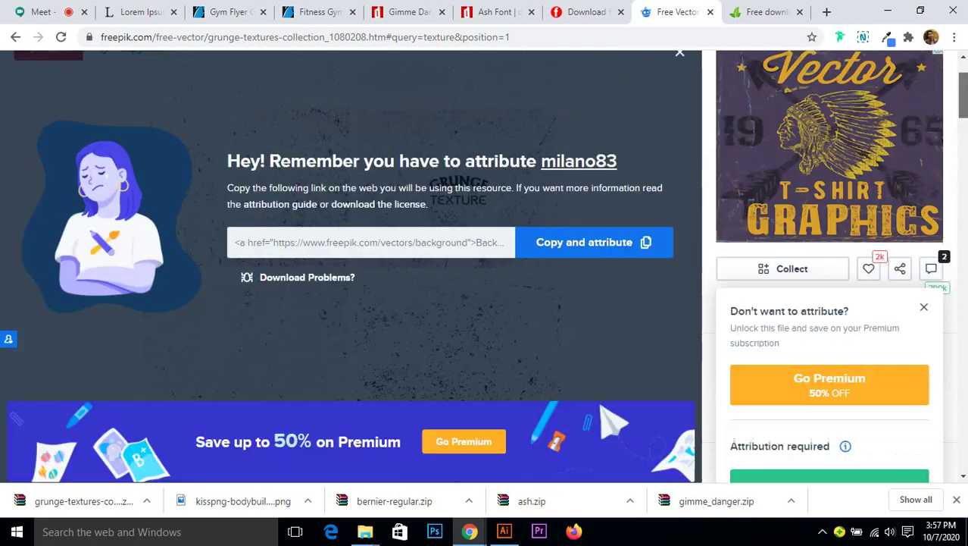
left_click(315, 6)
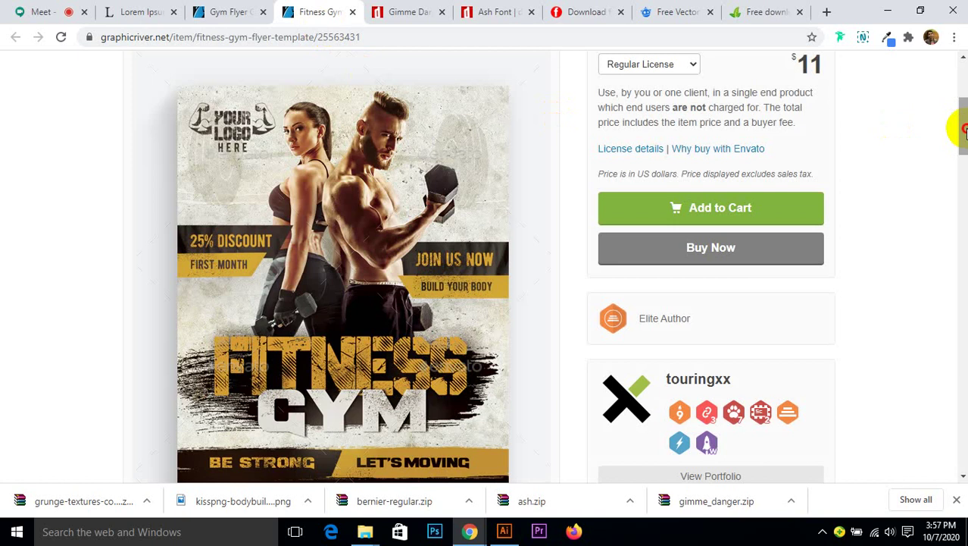
scroll(951, 123, "up", 3)
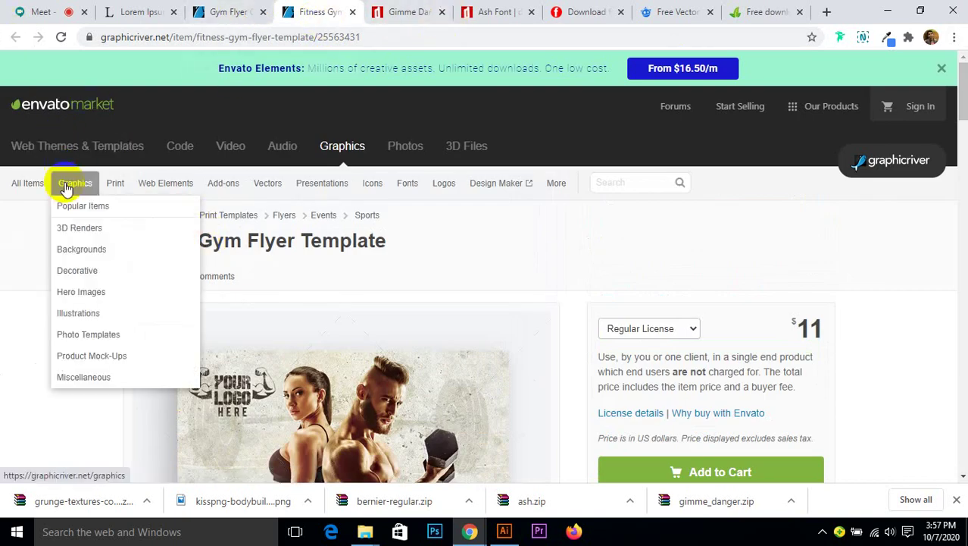
- Open the Flyers category of GraphicRiver's print templates
mouse_move(36, 194)
mouse_move(78, 186)
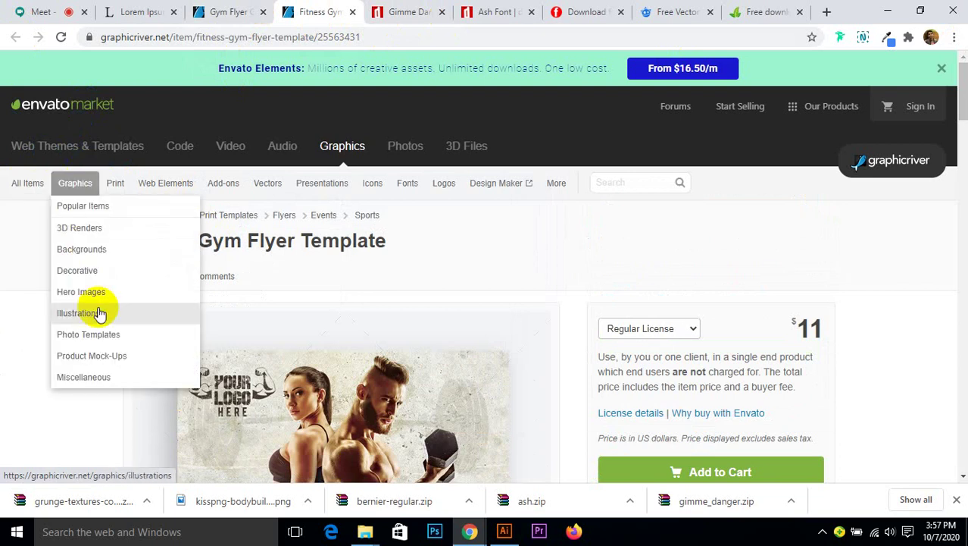
mouse_move(101, 357)
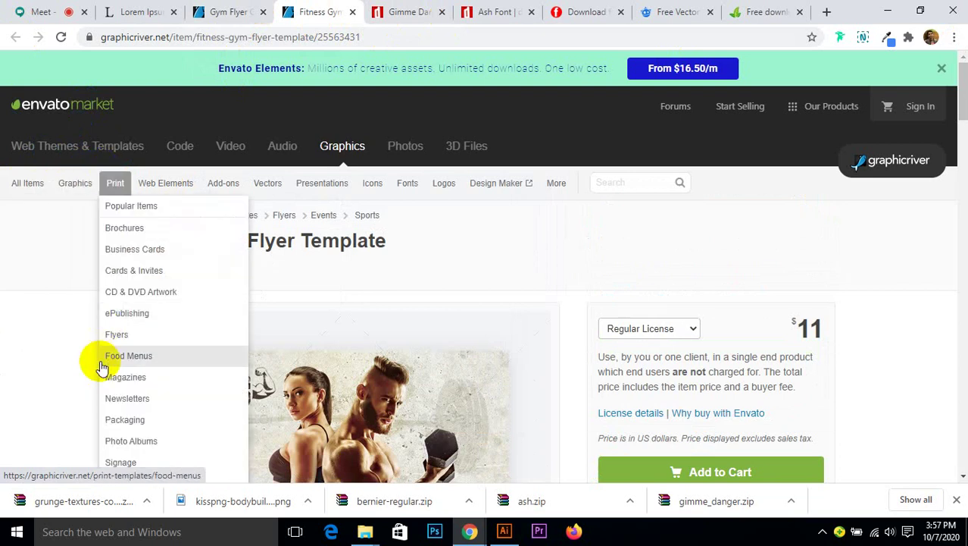
left_click(119, 339)
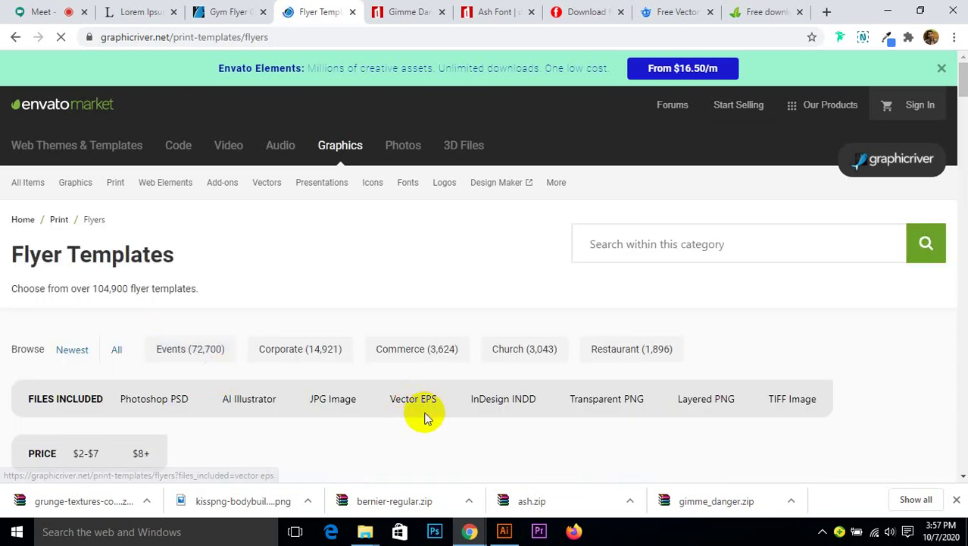
- Look through the flyer templates from the sale items down to the new releases, and return to the Fitness Gym Flyer Template page
scroll(425, 417, "down", 3)
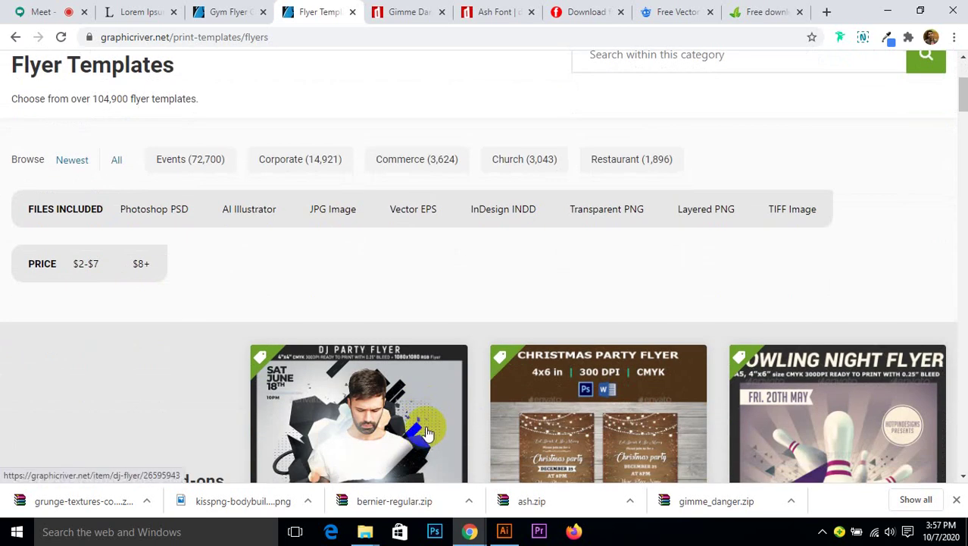
scroll(428, 421, "down", 5)
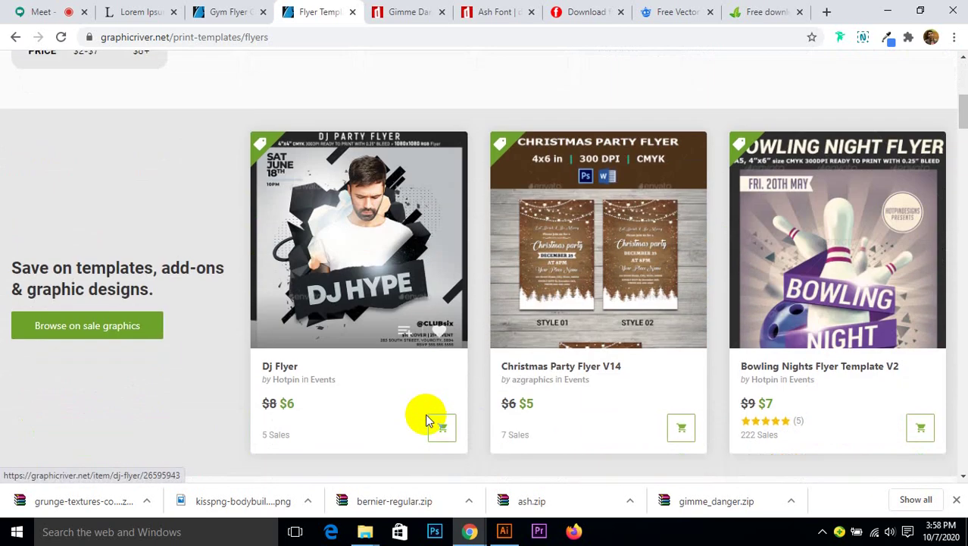
scroll(429, 407, "down", 4)
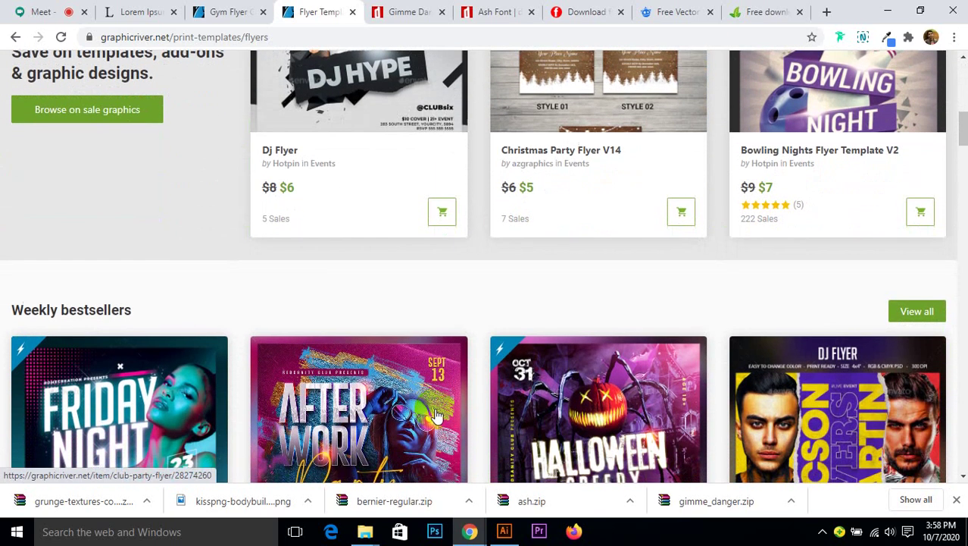
scroll(446, 409, "down", 2)
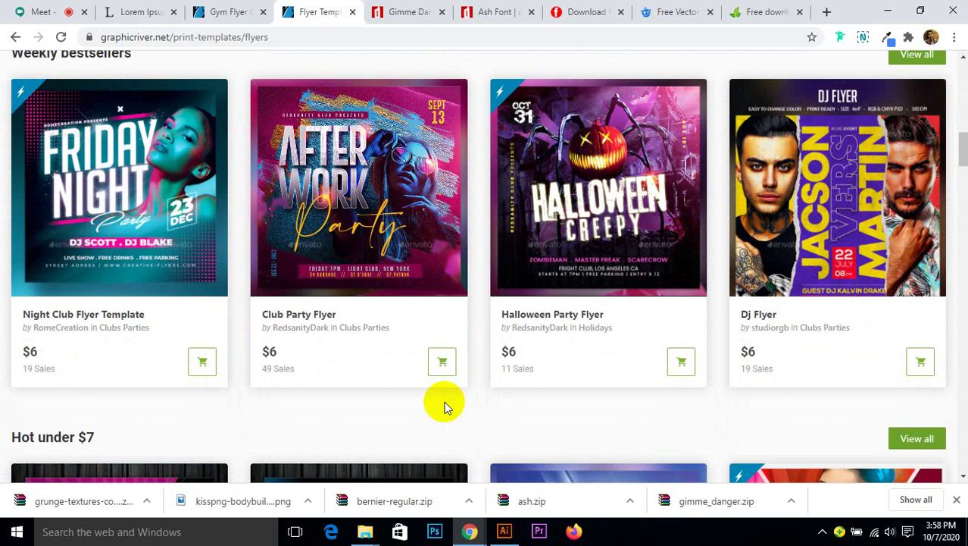
scroll(713, 342, "down", 4)
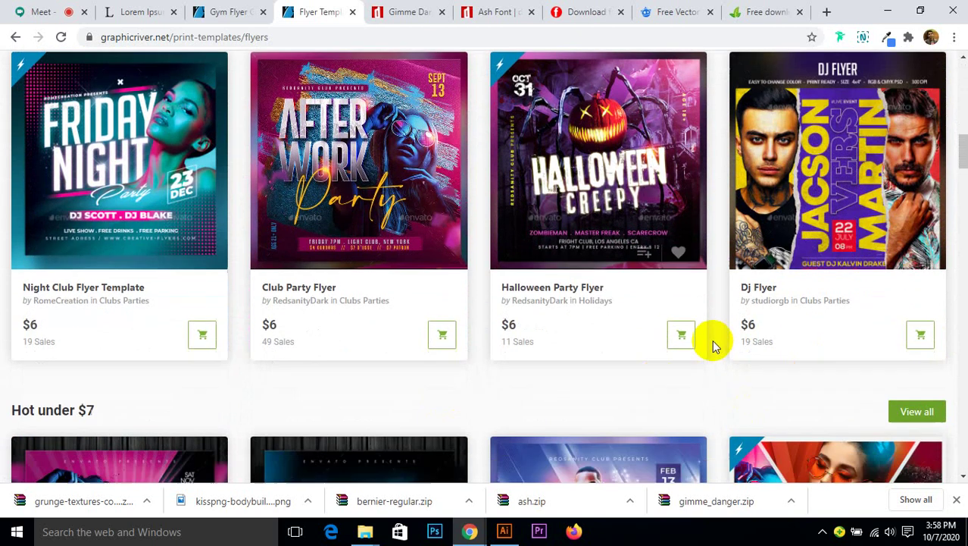
scroll(658, 339, "down", 4)
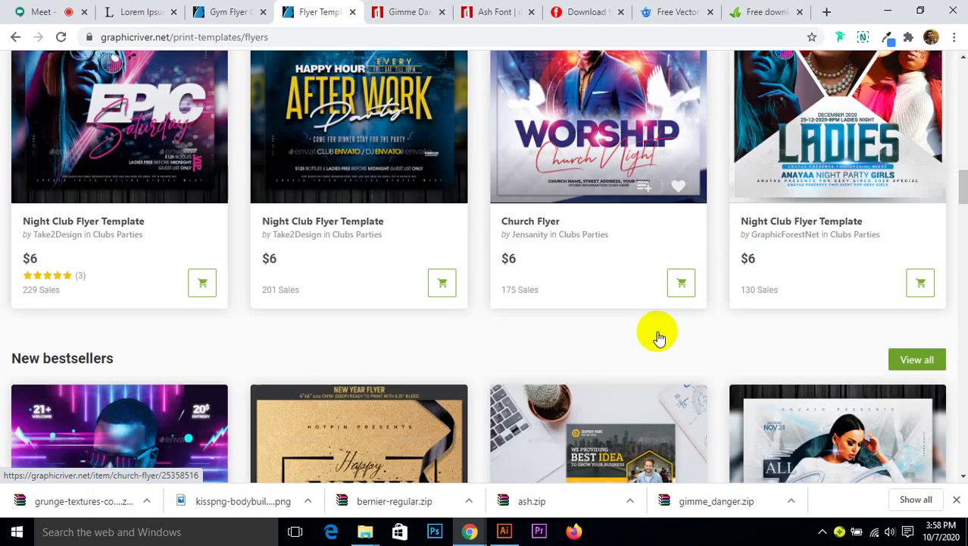
scroll(659, 338, "down", 5)
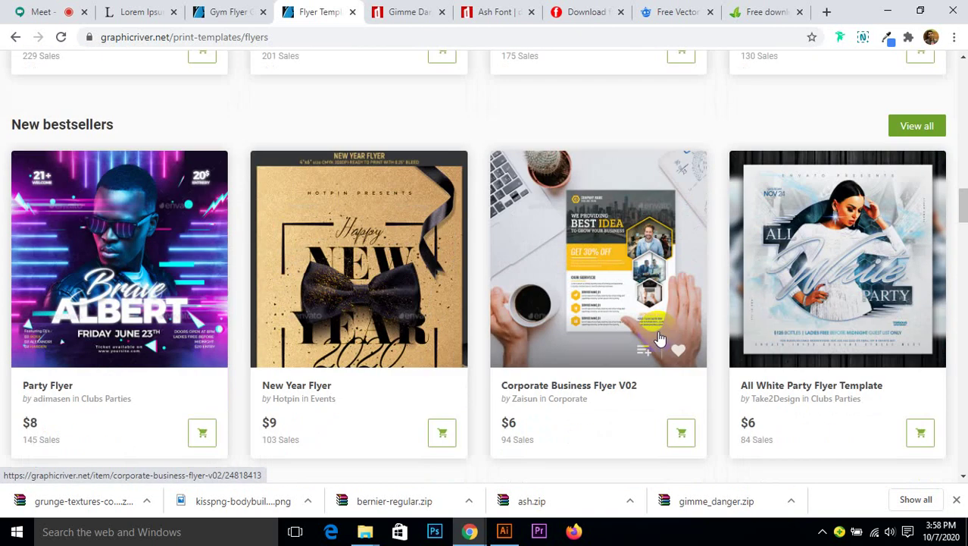
scroll(659, 338, "down", 1)
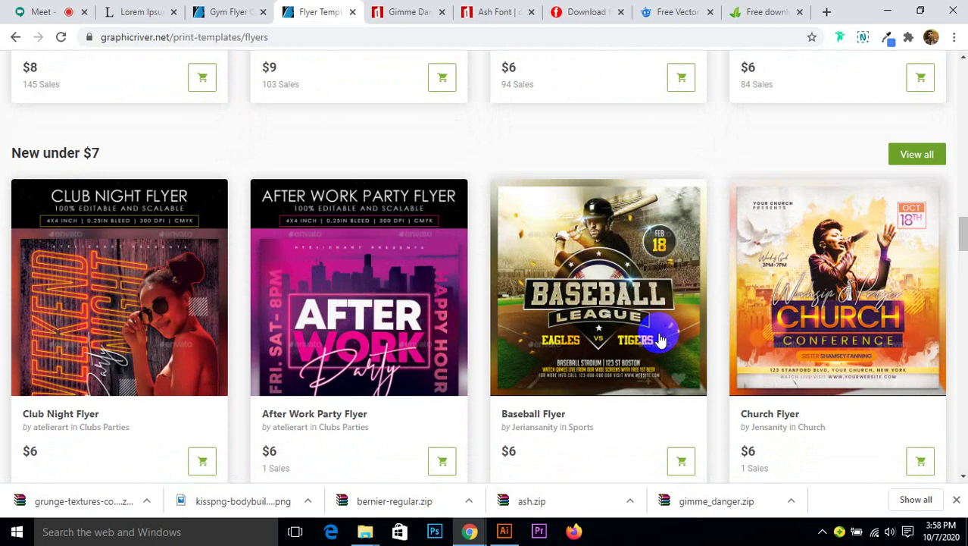
scroll(660, 338, "down", 4)
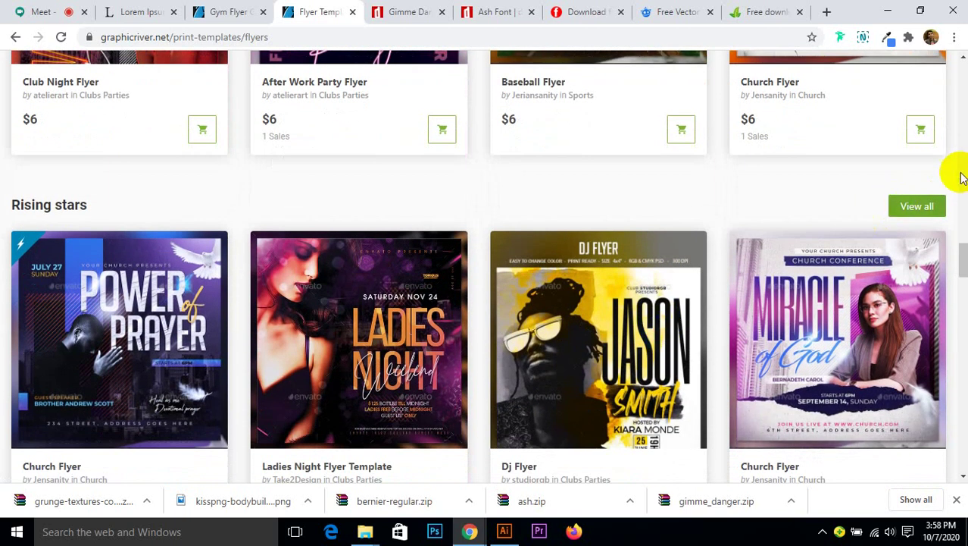
left_click_drag(961, 256, 964, 291)
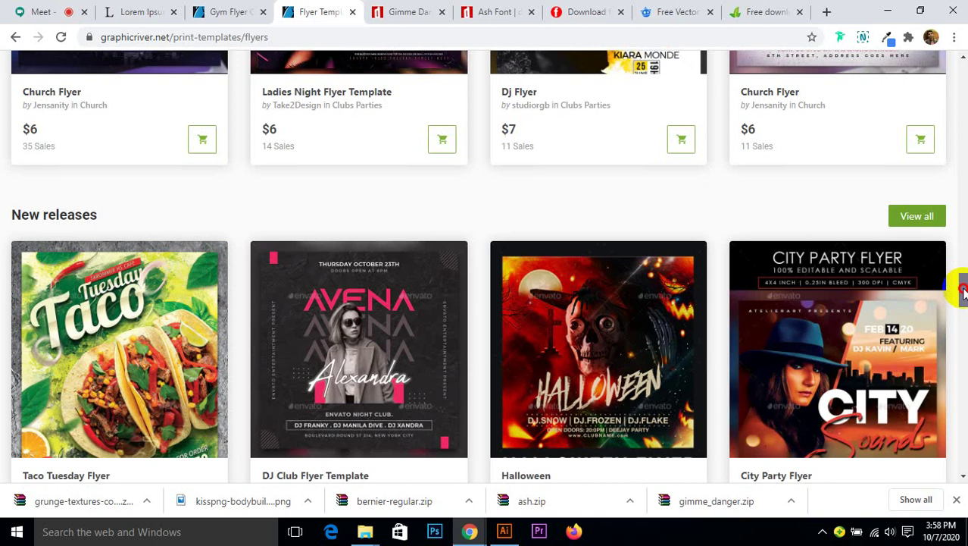
left_click_drag(964, 291, 963, 76)
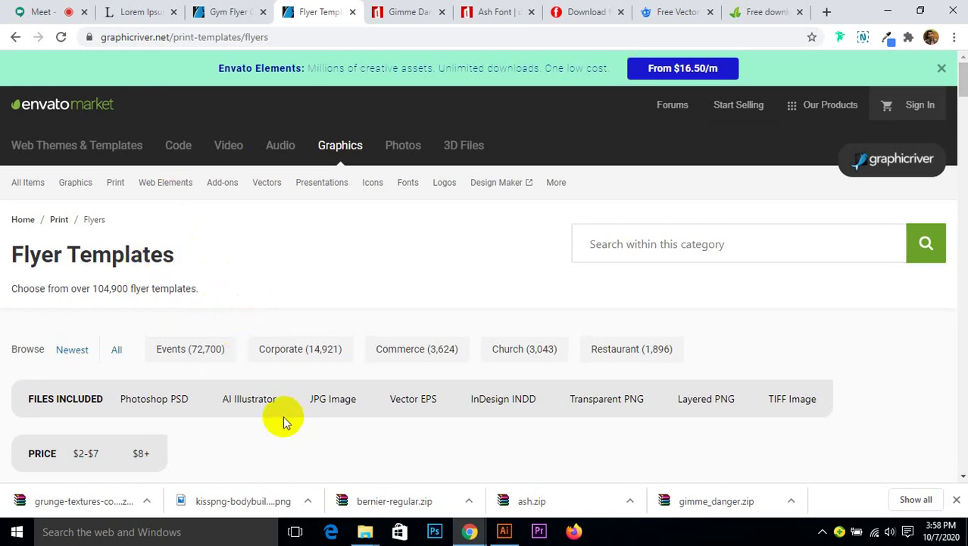
scroll(156, 384, "down", 2)
scroll(157, 380, "up", 2)
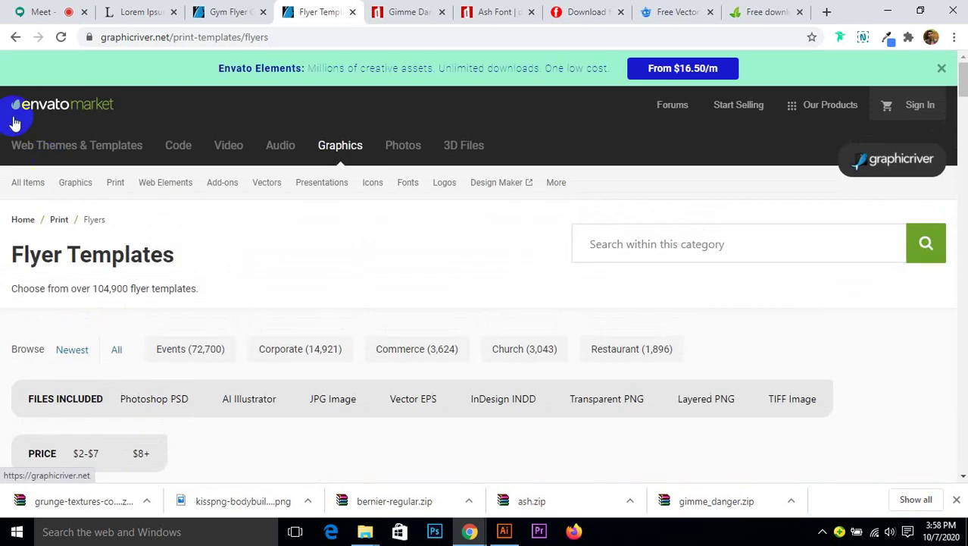
left_click(17, 38)
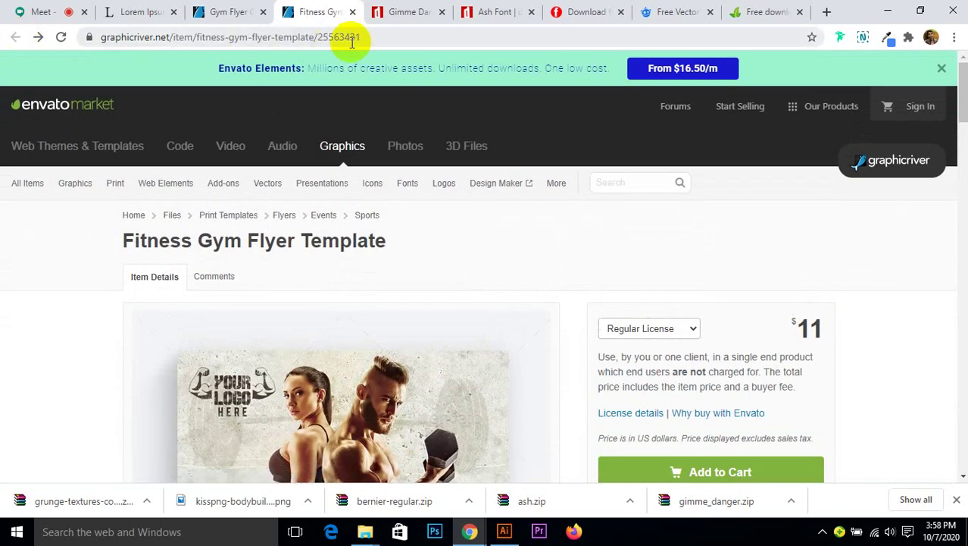
- Go to the graphicriver.net home page, search for "post card" and look over the first designs
left_click(383, 40)
type("g")
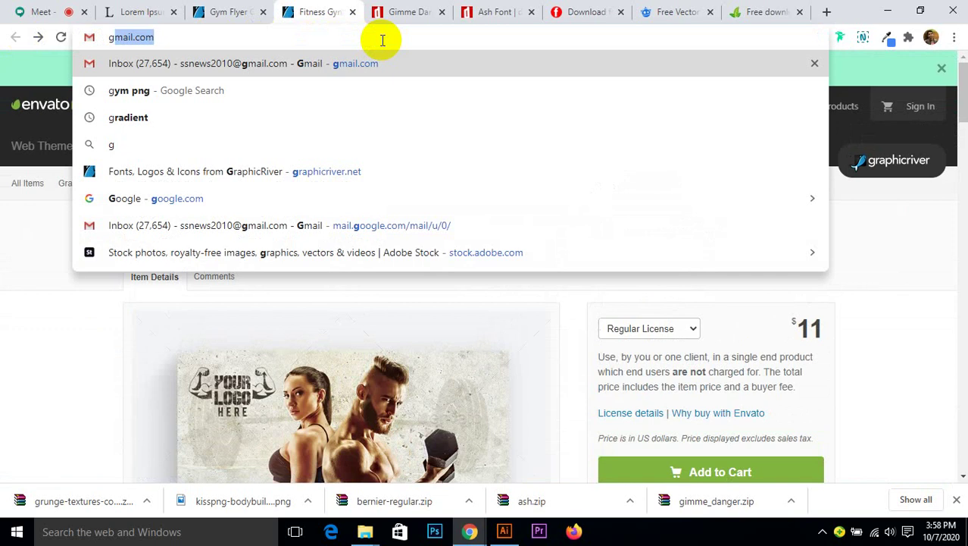
type("r")
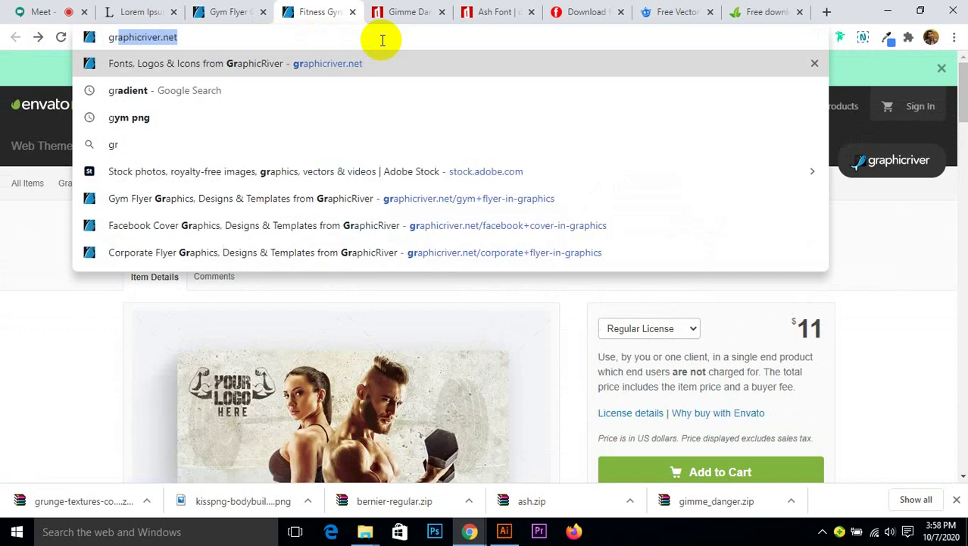
key("Return")
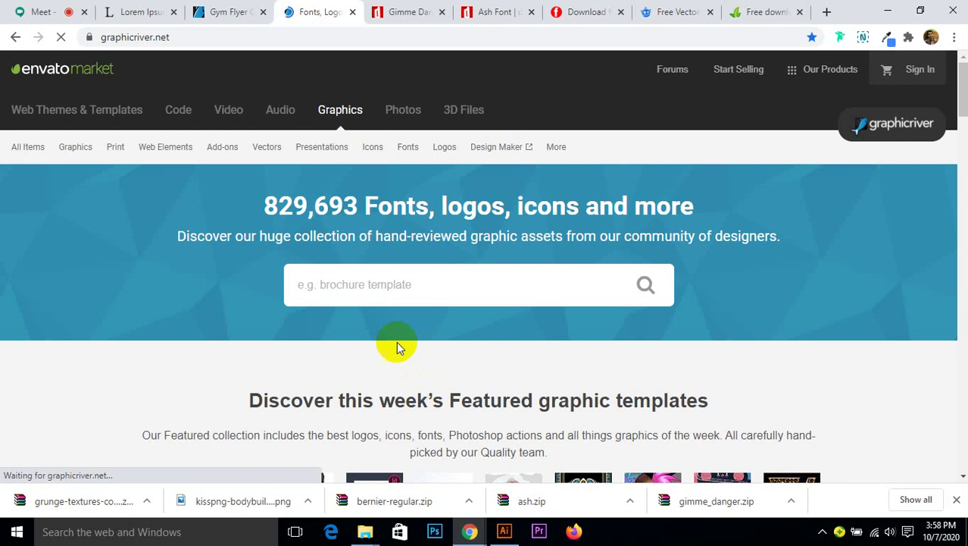
left_click(361, 284)
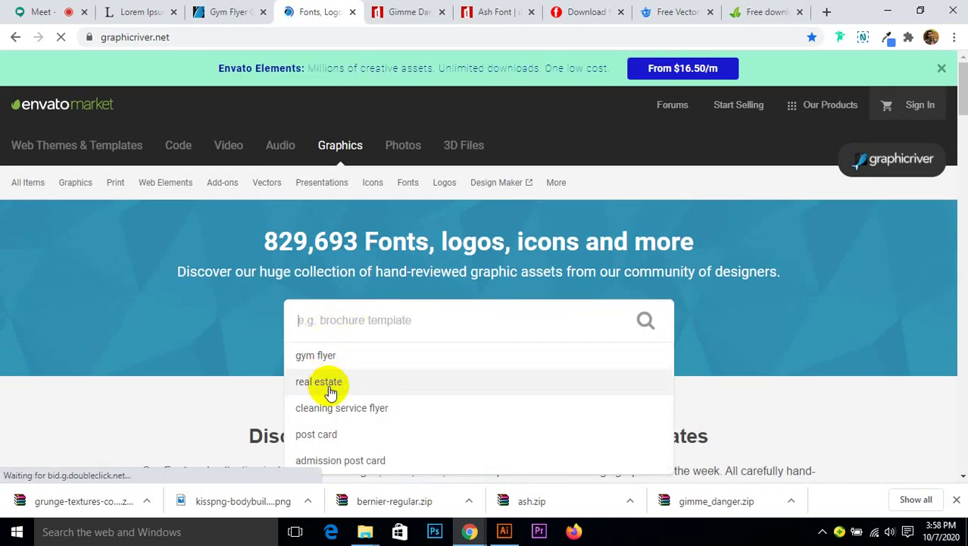
left_click(330, 434)
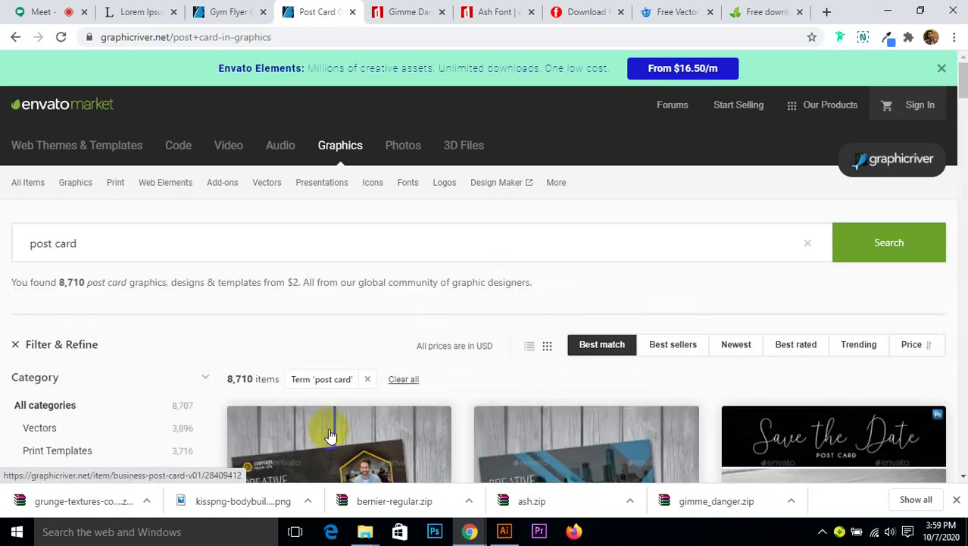
scroll(333, 440, "down", 3)
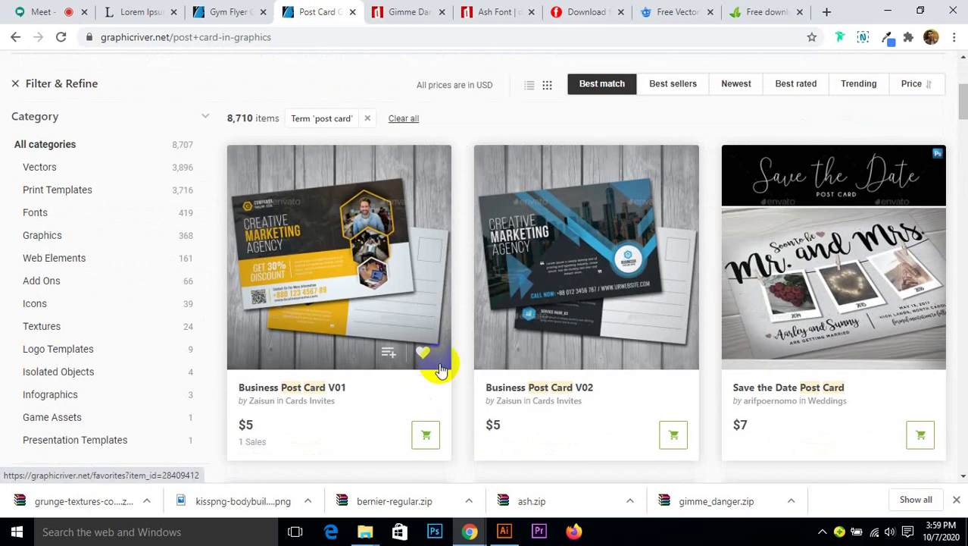
scroll(474, 309, "down", 1)
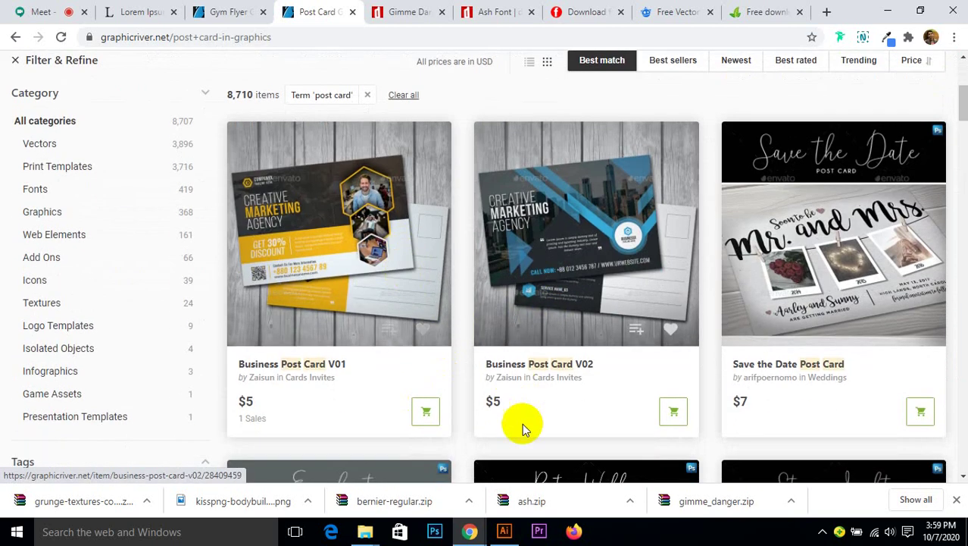
- Switch to Illustrator and close the Untitled-1 document without saving it
left_click(504, 531)
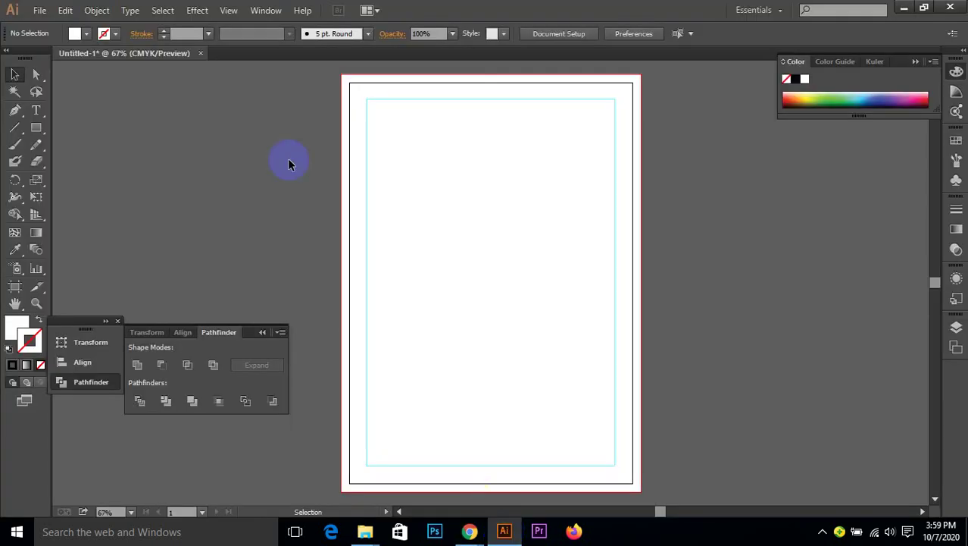
left_click(200, 55)
left_click(551, 280)
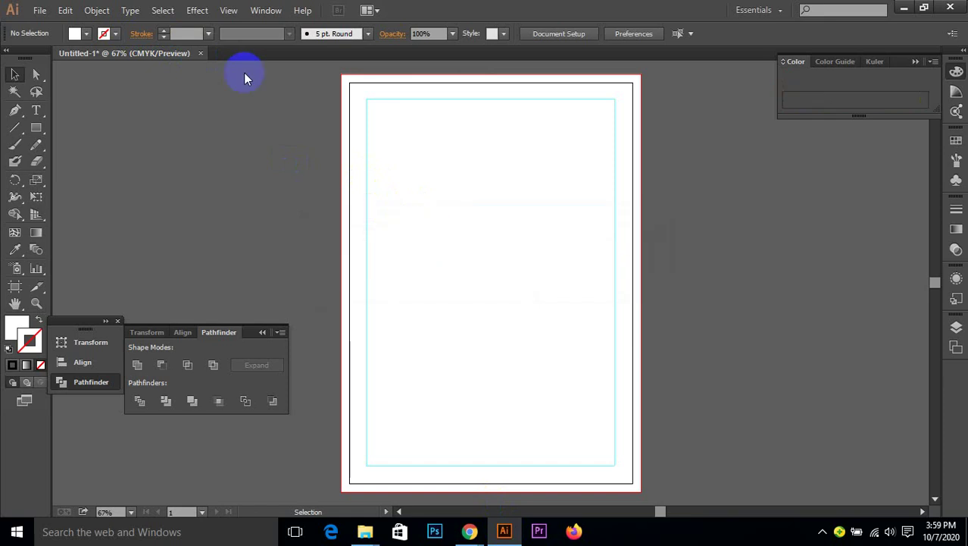
- Create a new RGB document 6 in wide and 4 in high with a 0.125 in bleed on all sides
left_click(39, 10)
left_click(61, 25)
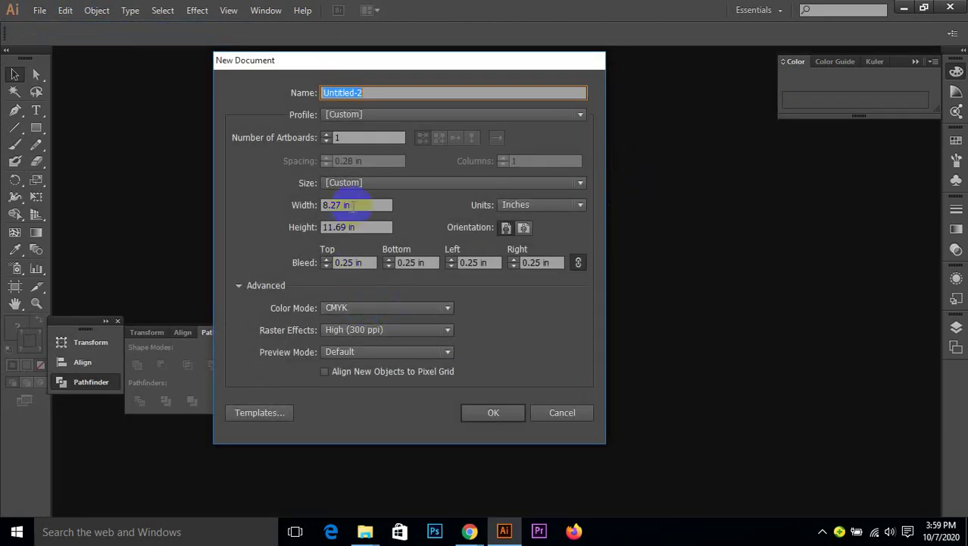
left_click(365, 307)
left_click(351, 336)
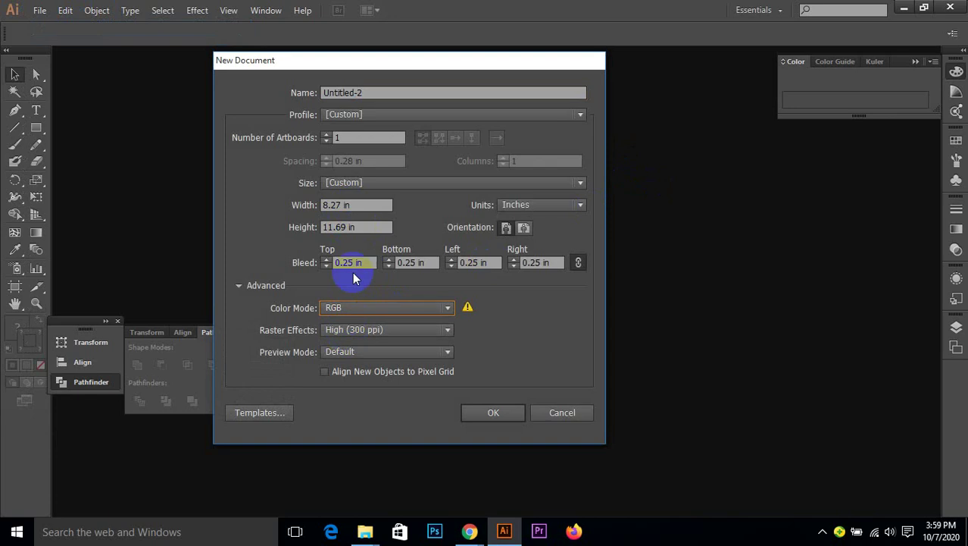
left_click_drag(355, 209, 280, 217)
type("6")
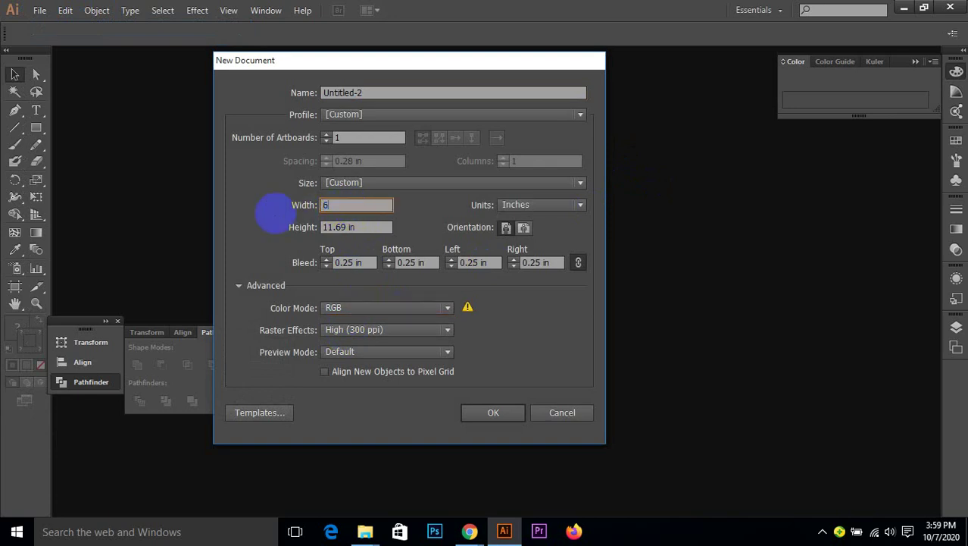
left_click_drag(356, 227, 242, 229)
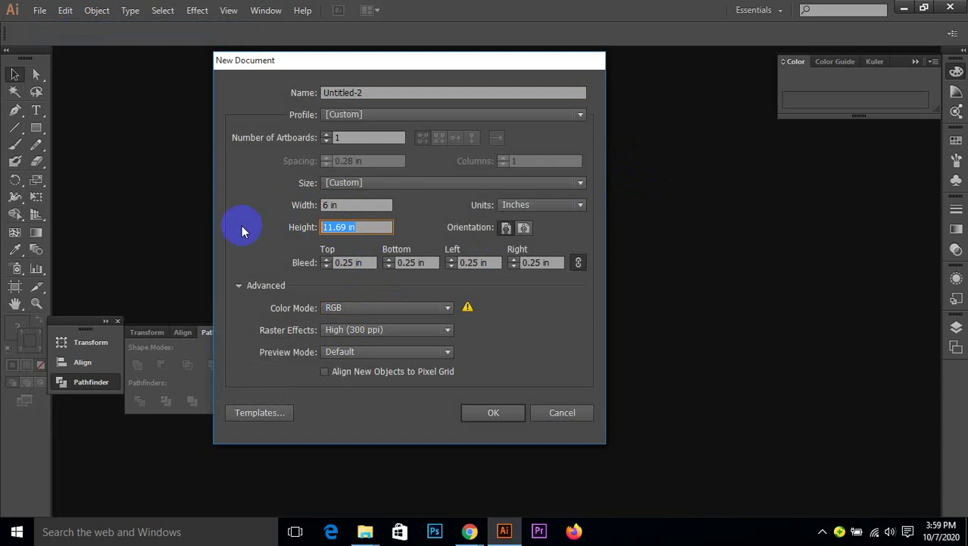
type("4")
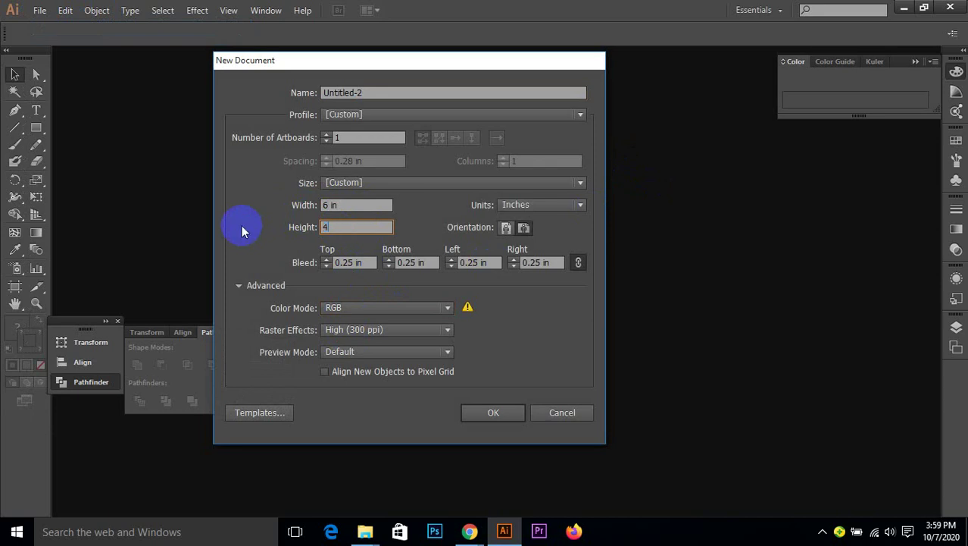
double_click(333, 263)
type("0.125")
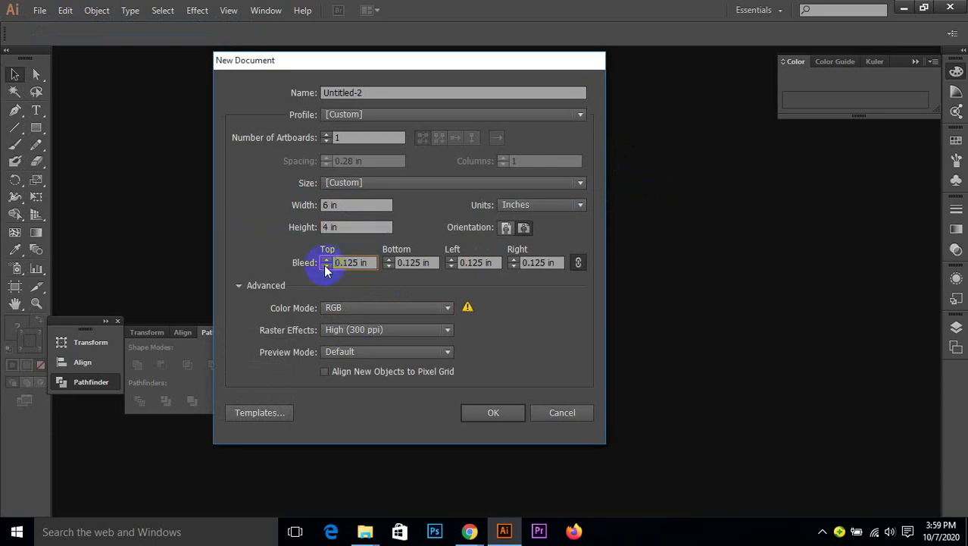
left_click(503, 408)
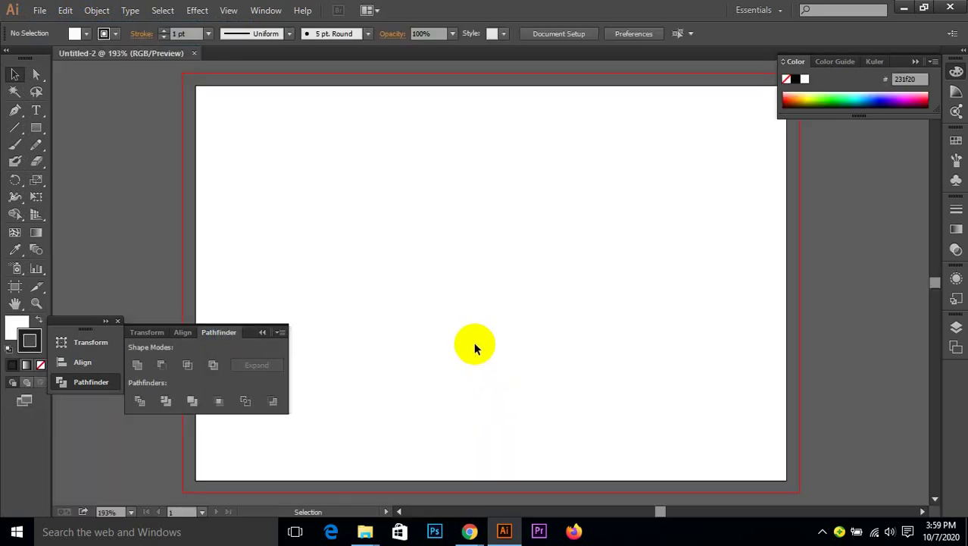
- Draw a white rectangle that covers the artboard out to the bleed edges
key("ctrl+1")
scroll(499, 308, "down", 2)
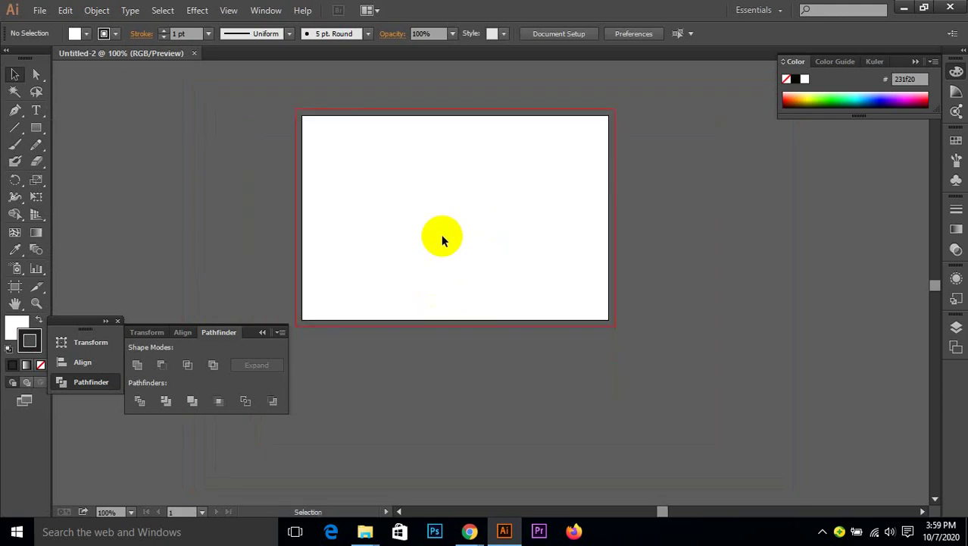
left_click(36, 128)
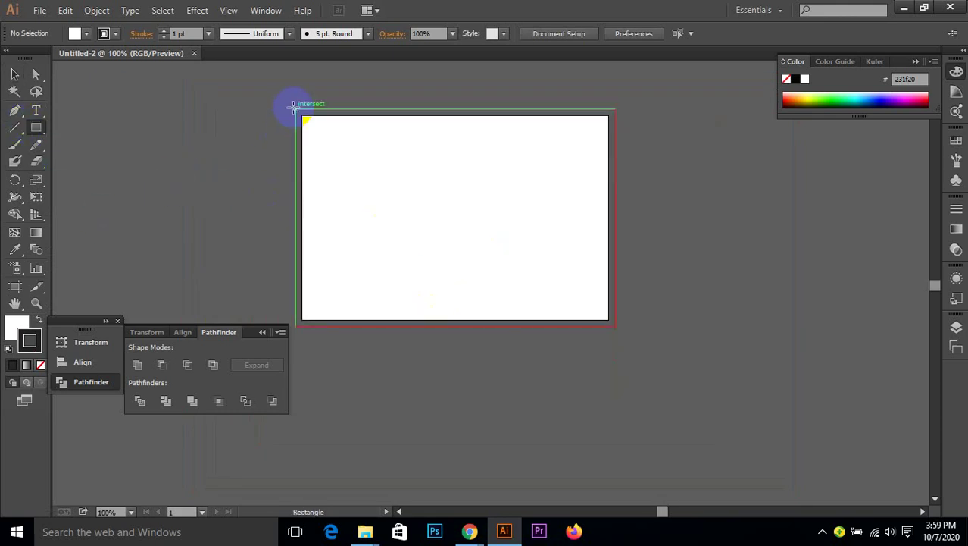
left_click_drag(296, 110, 615, 327)
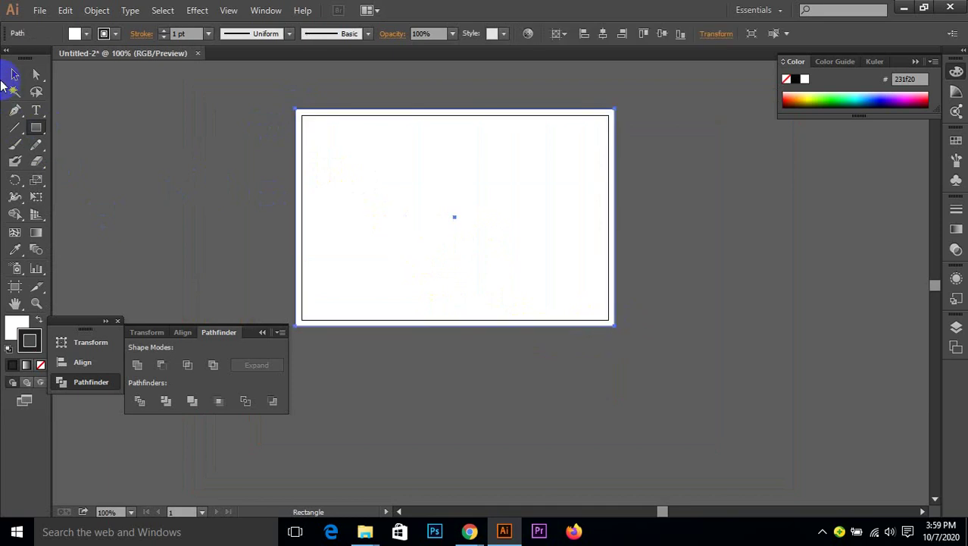
- Draw a white rectangle that exactly matches the artboard edges, inside the bleed area
left_click(14, 74)
left_click(140, 126)
left_click(405, 182)
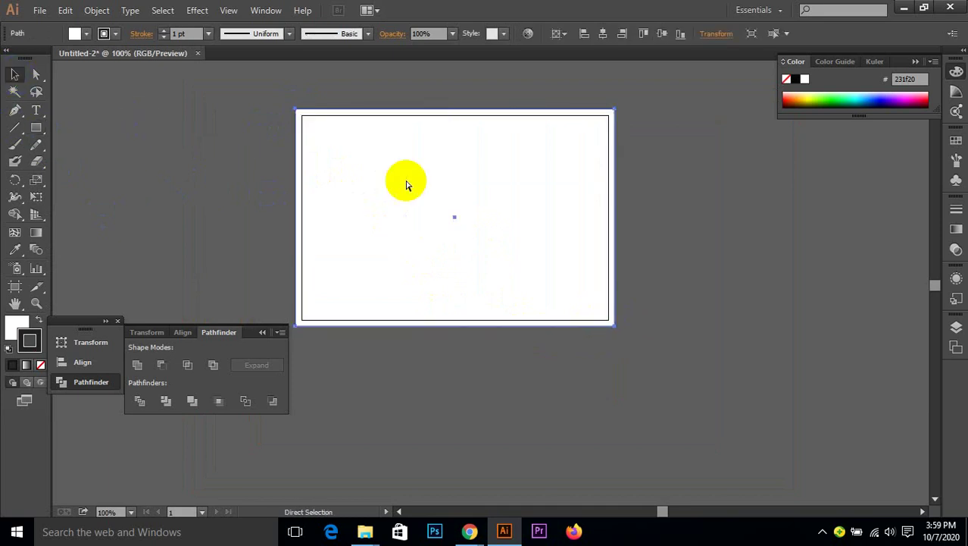
key("ctrl+shift+a")
left_click(35, 127)
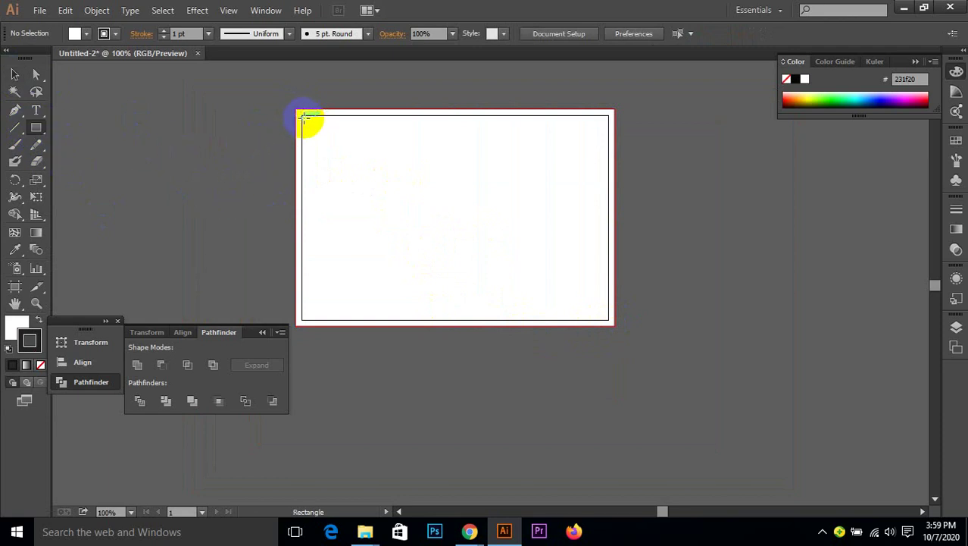
left_click_drag(304, 117, 608, 316)
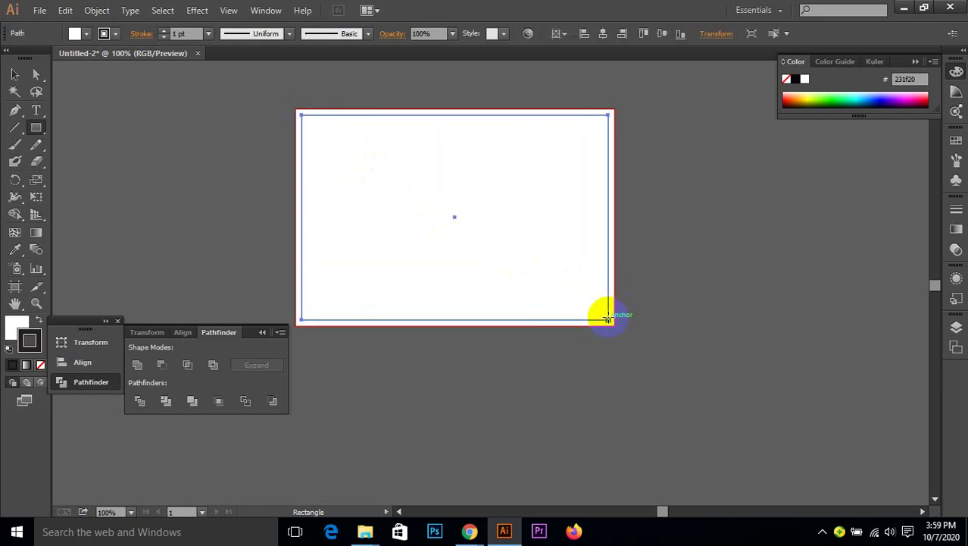
- Start an Offset Path on the artboard-sized rectangle and preview an offset of -0.2 in
left_click(96, 14)
mouse_move(227, 304)
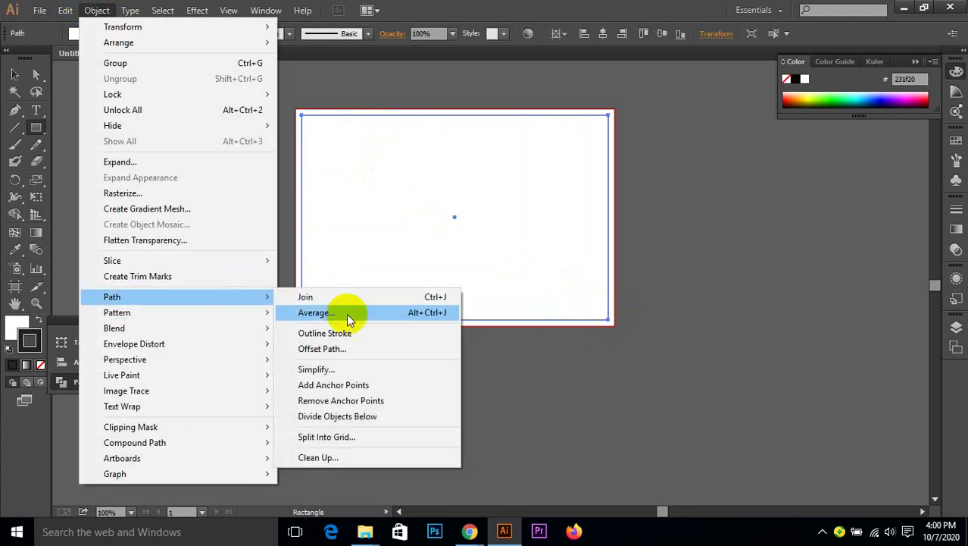
left_click(334, 348)
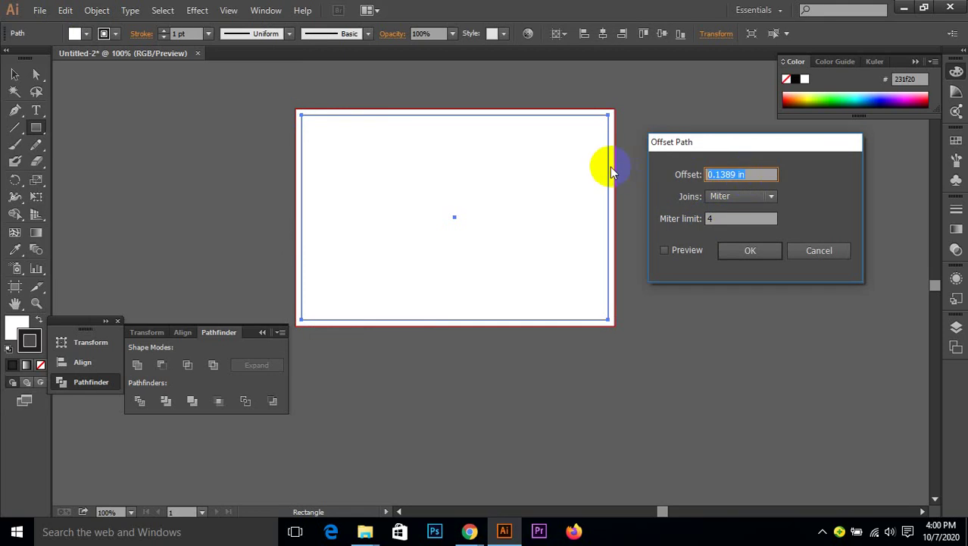
type("-0")
type(".2")
left_click(664, 251)
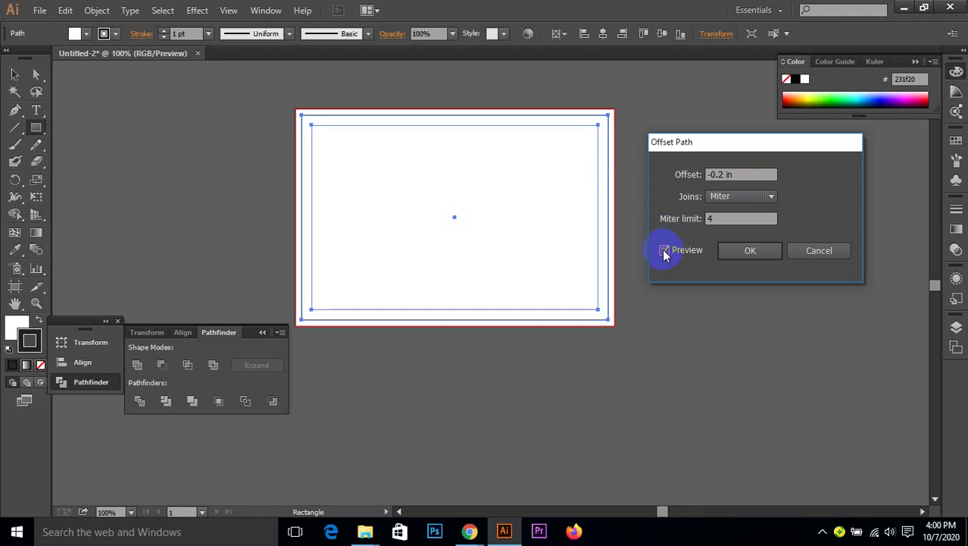
left_click(470, 532)
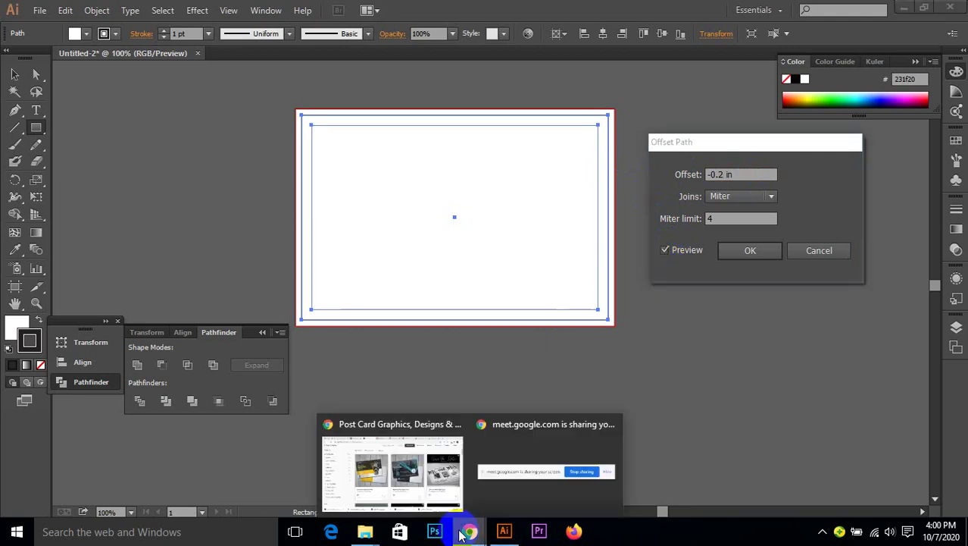
left_click(394, 447)
left_click(41, 11)
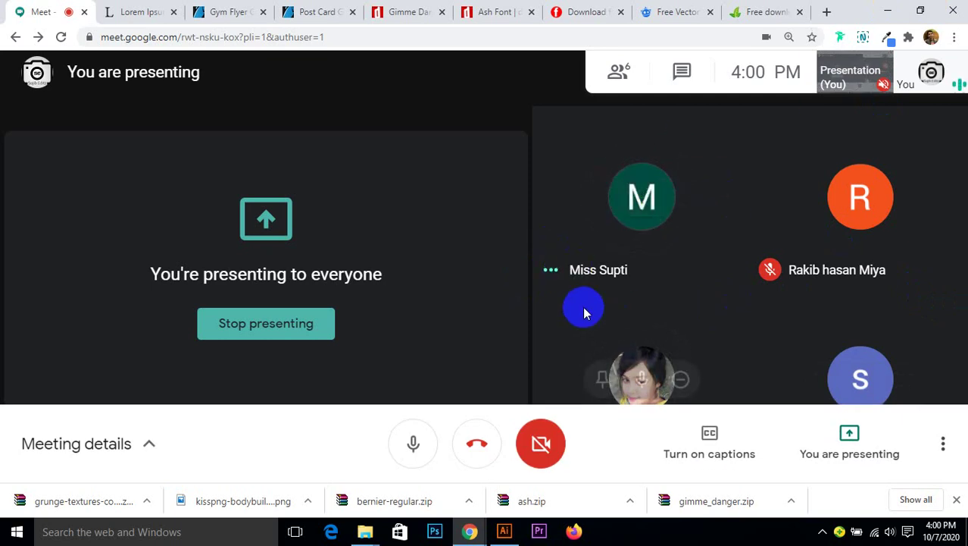
left_click(886, 14)
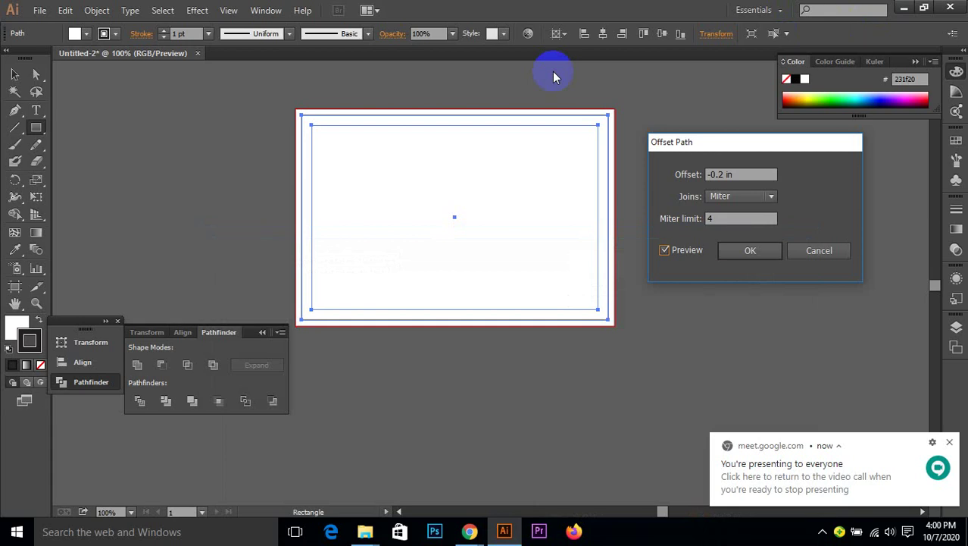
- Try an offset of -0.5 in for the rectangle's path and refresh the preview
double_click(729, 174)
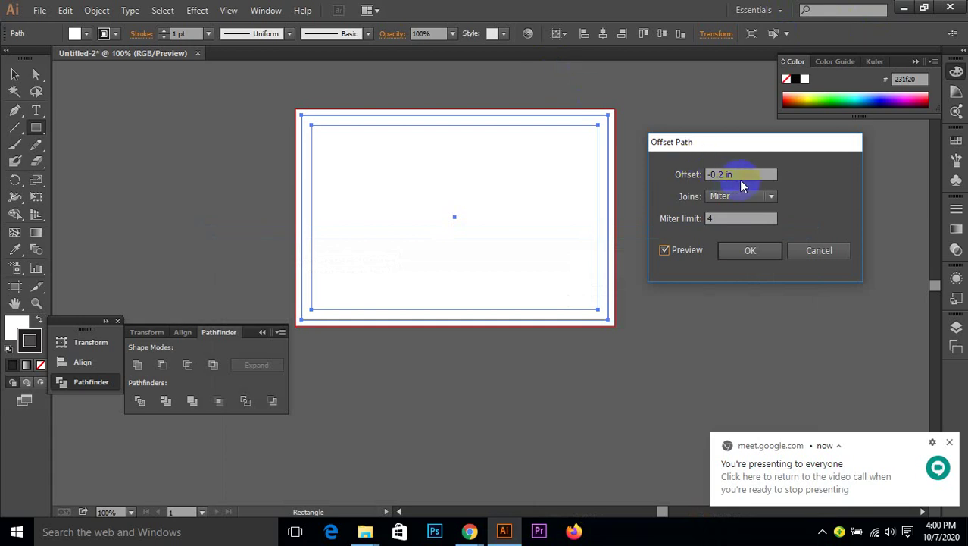
left_click(678, 177)
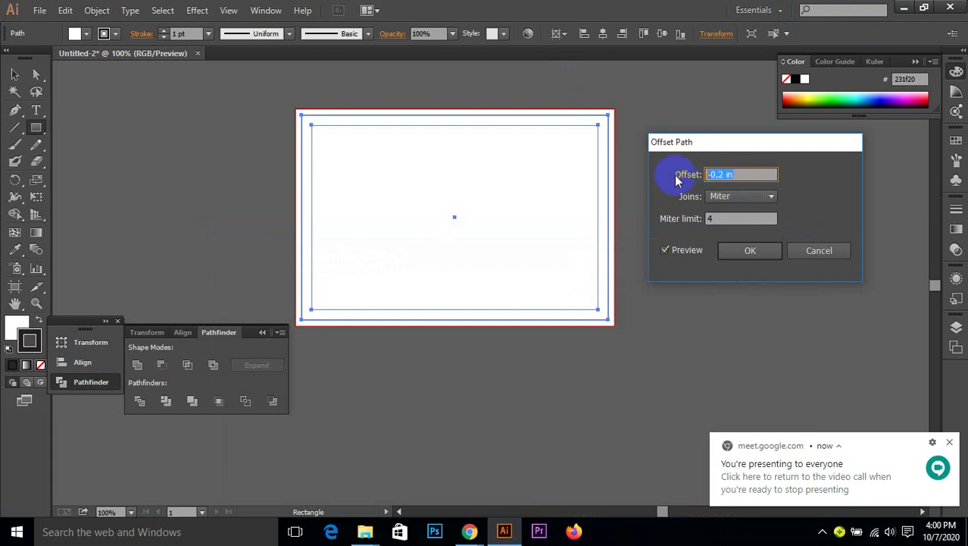
type("-0.")
type("5")
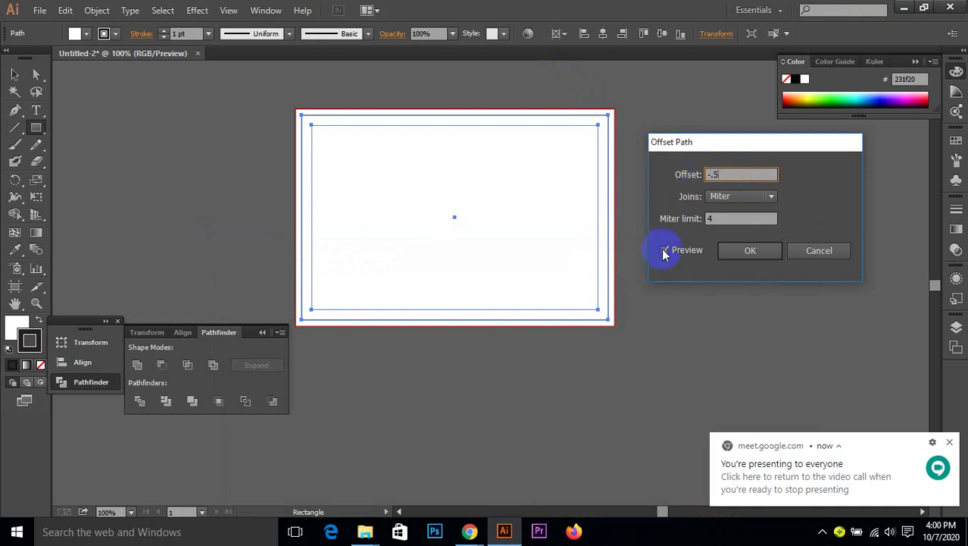
left_click(665, 251)
left_click(665, 251)
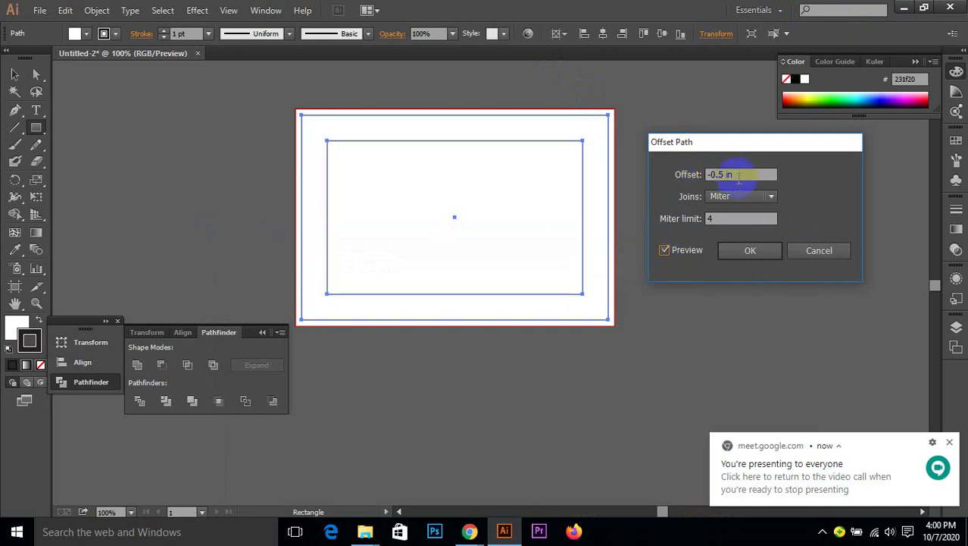
- Set the path offset to -0.25 in, check the preview and apply it
left_click_drag(735, 174, 694, 181)
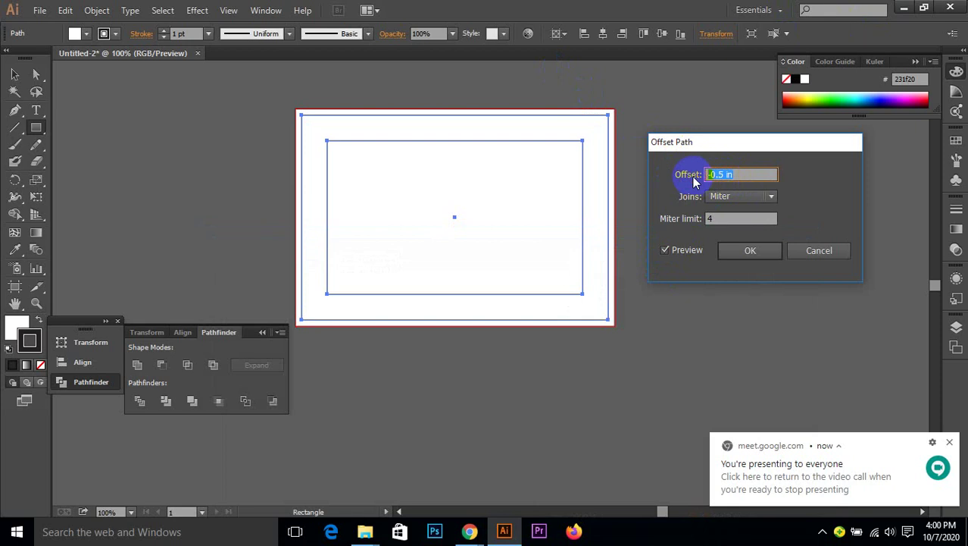
type("-.25")
left_click(665, 251)
left_click(665, 250)
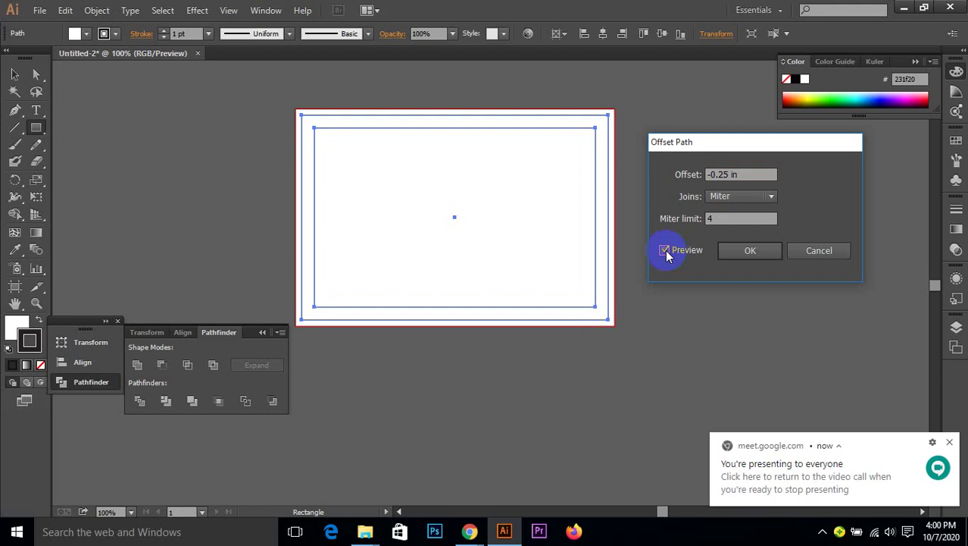
left_click(754, 252)
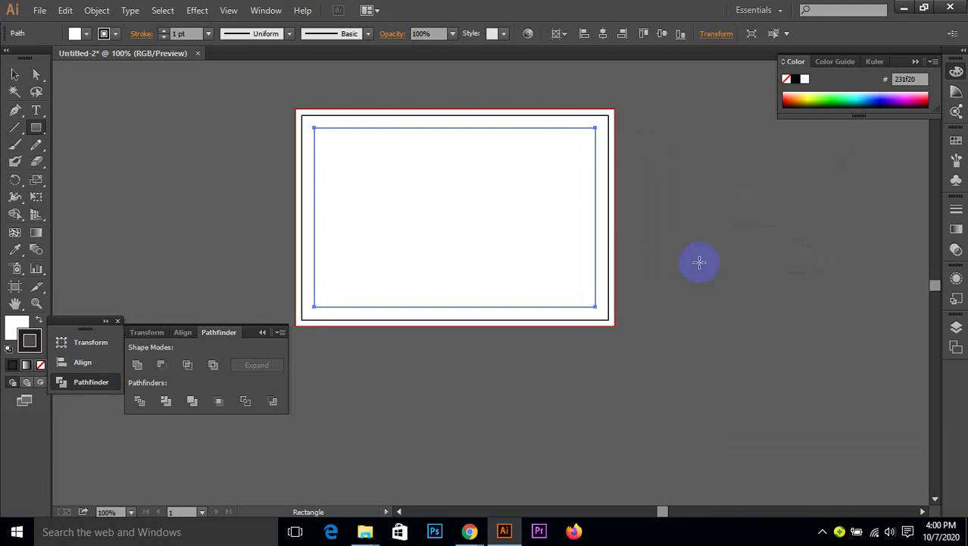
- Convert the inner offset rectangle into guides and set the stroke to none with nothing selected
right_click(371, 131)
left_click(426, 297)
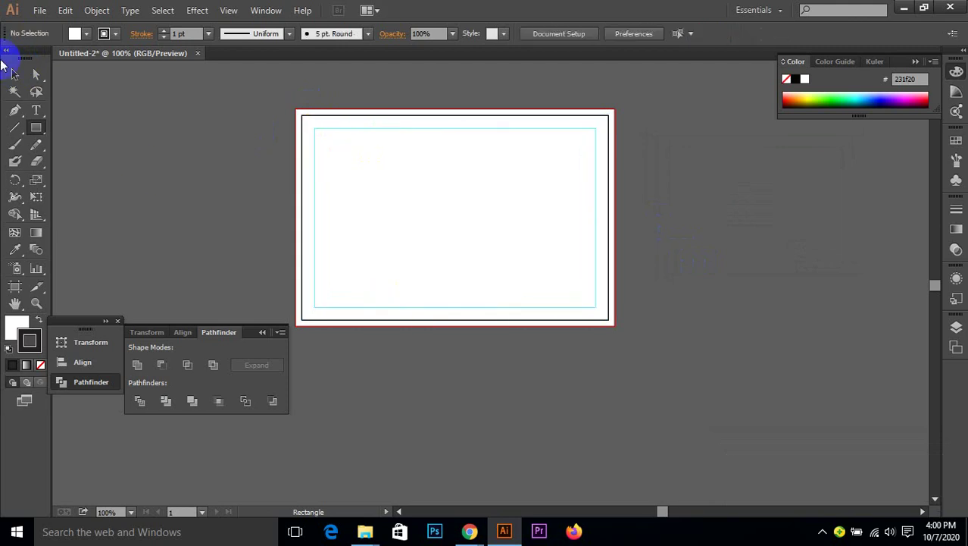
left_click(13, 72)
left_click(462, 176)
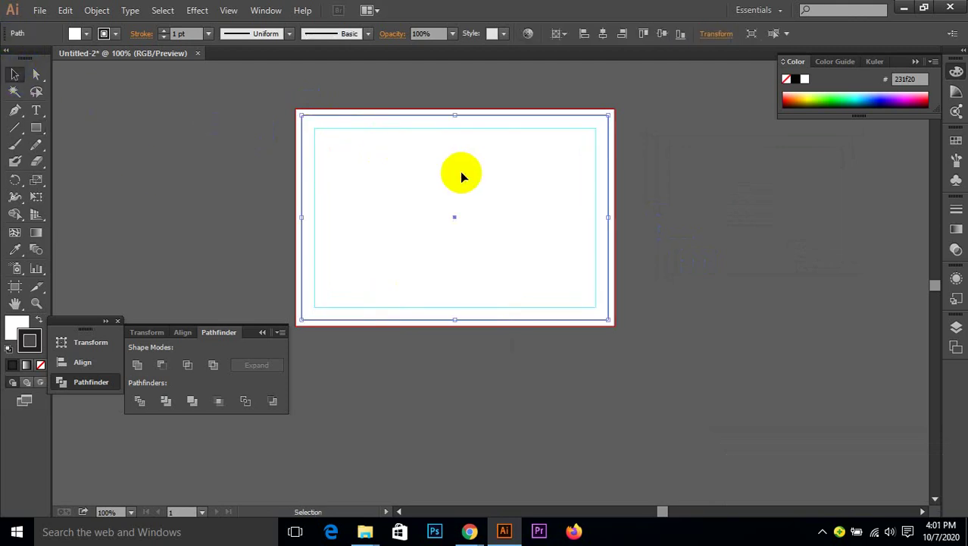
left_click(462, 175)
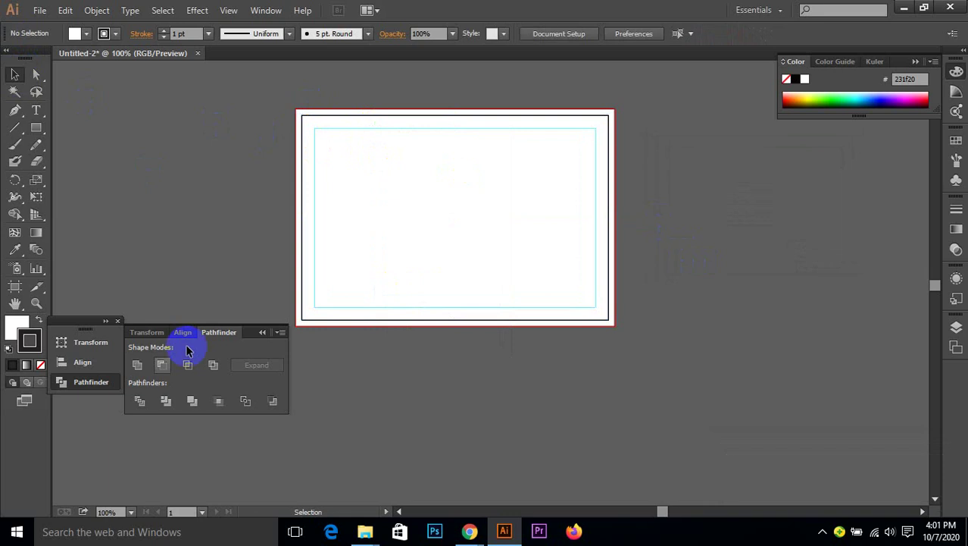
left_click(41, 366)
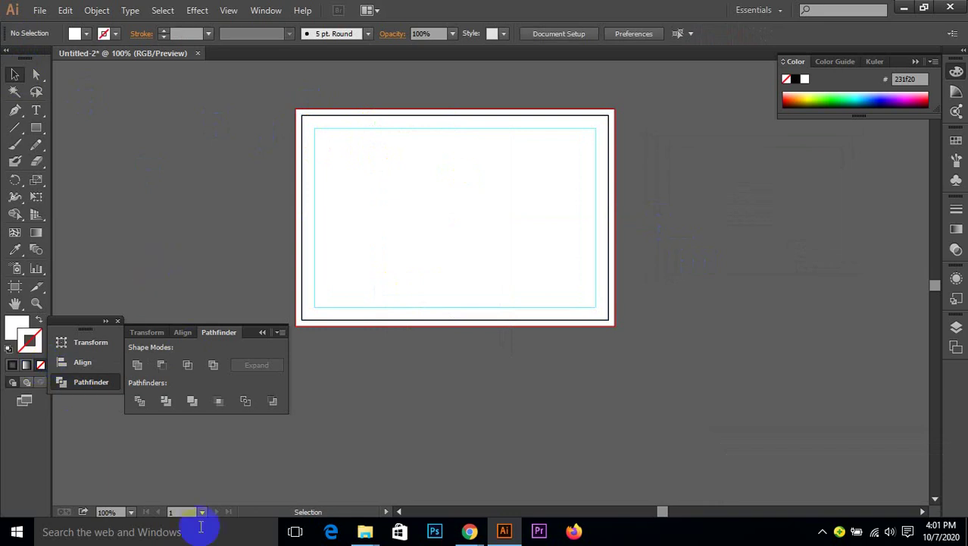
- Switch to Chrome and close the CleanPNG download page
left_click(400, 426)
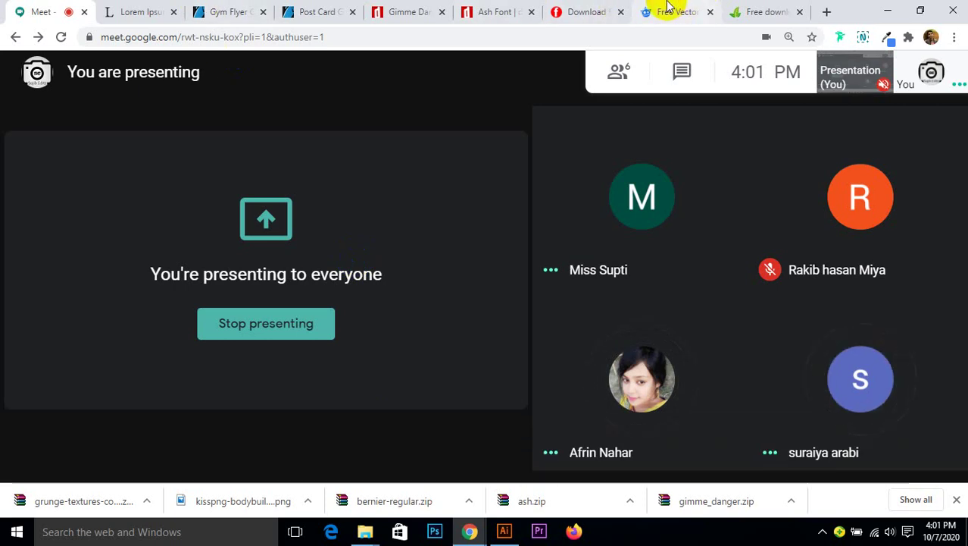
left_click(742, 11)
left_click(229, 12)
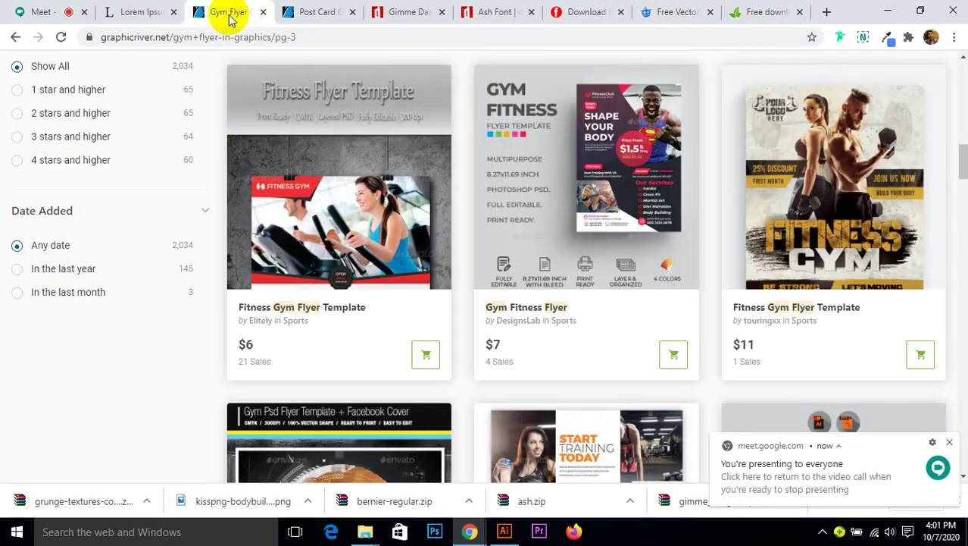
left_click(772, 11)
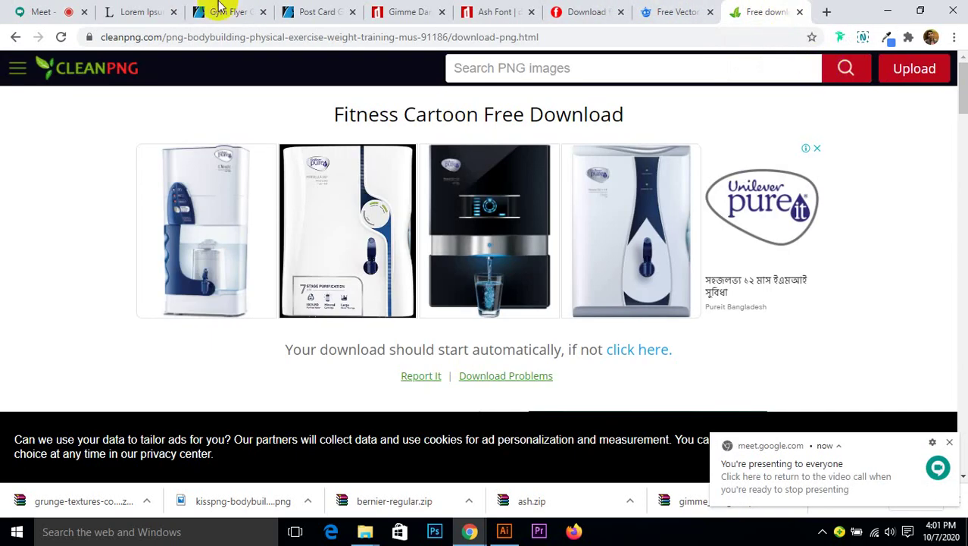
left_click(801, 13)
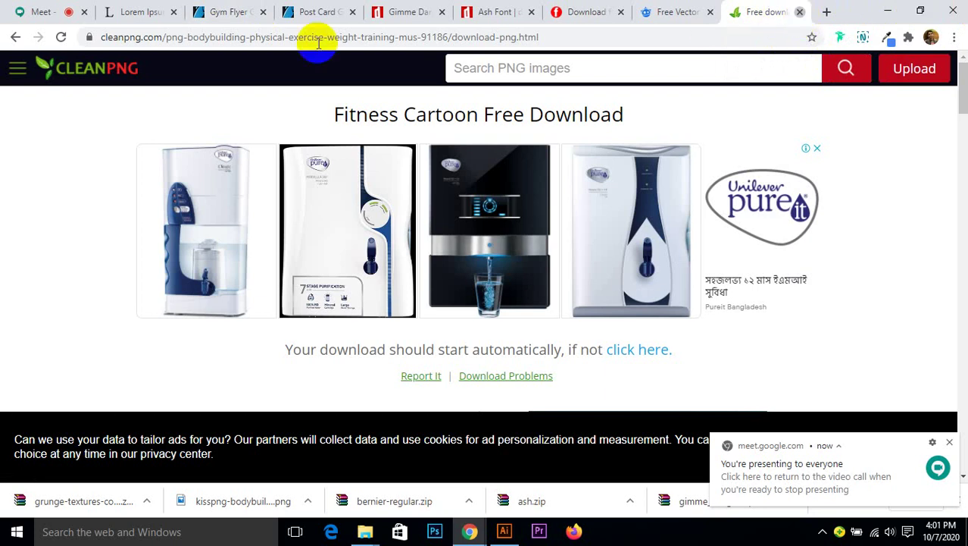
left_click(257, 11)
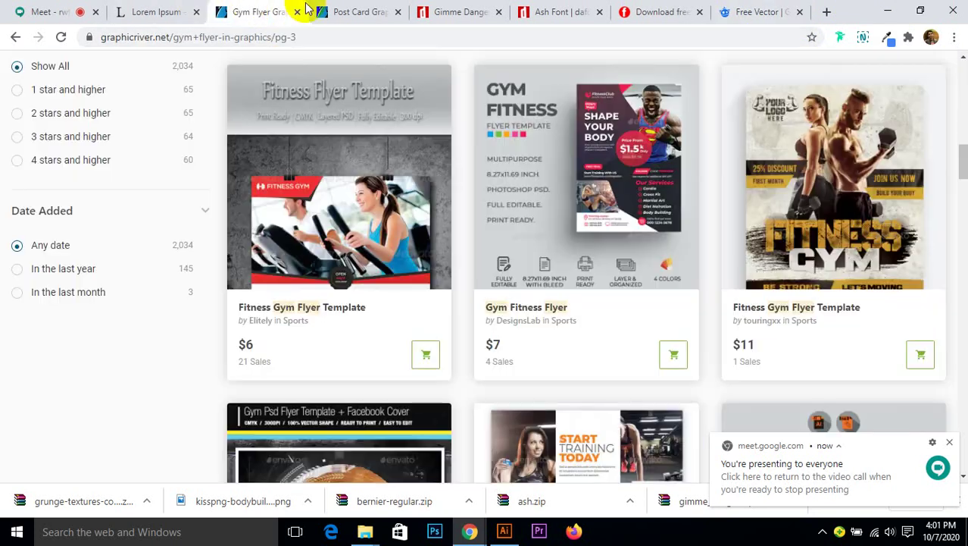
- Look through the GraphicRiver post card search results for a suitable reference design
left_click(338, 11)
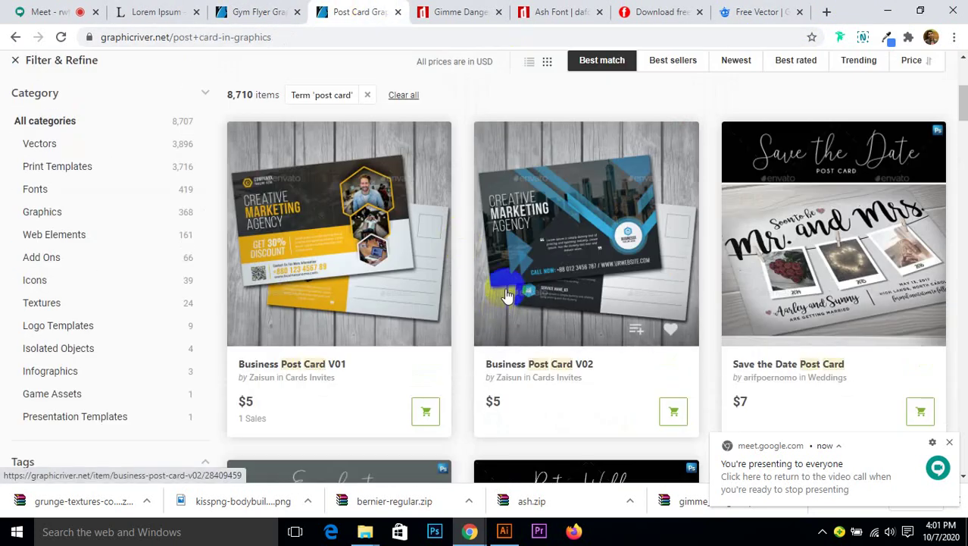
scroll(504, 277, "down", 3)
scroll(506, 279, "down", 5)
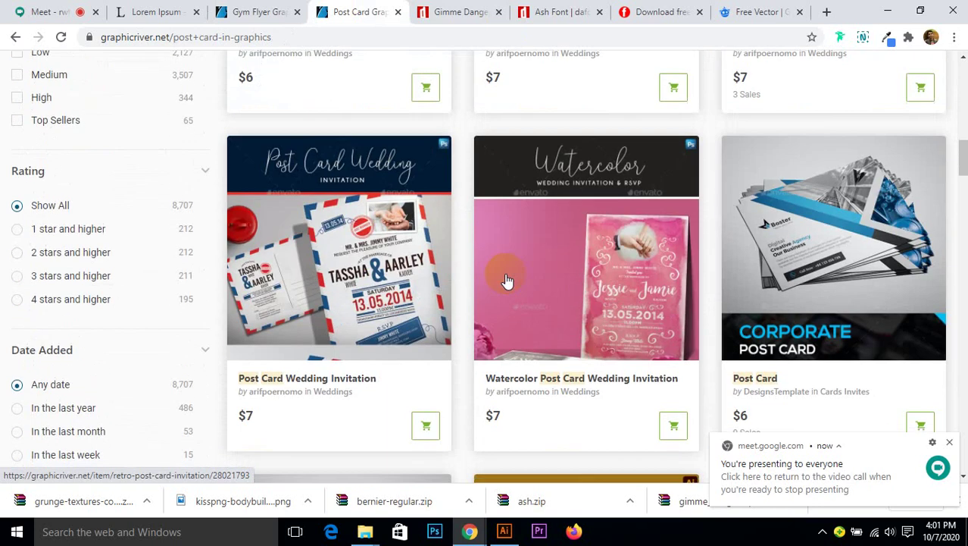
left_click_drag(959, 148, 962, 227)
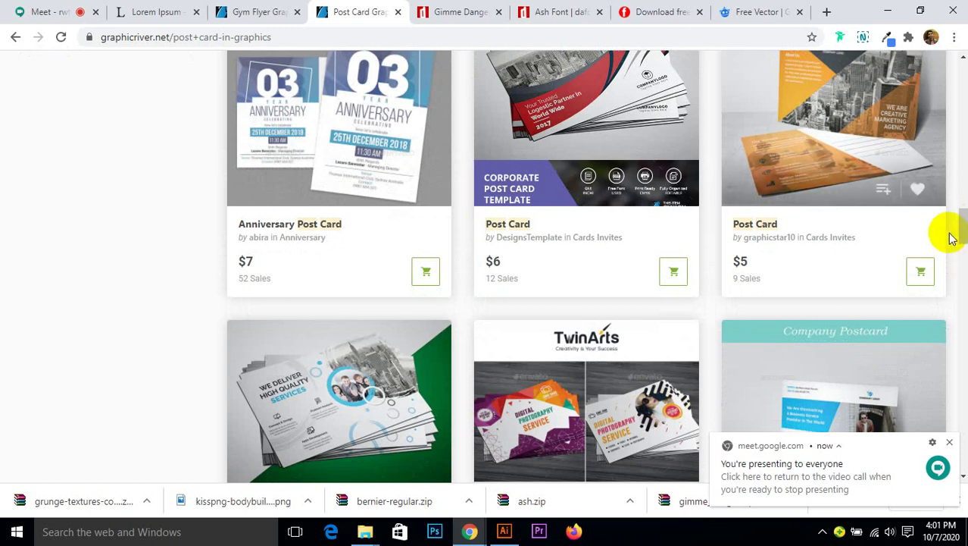
left_click_drag(958, 222, 964, 328)
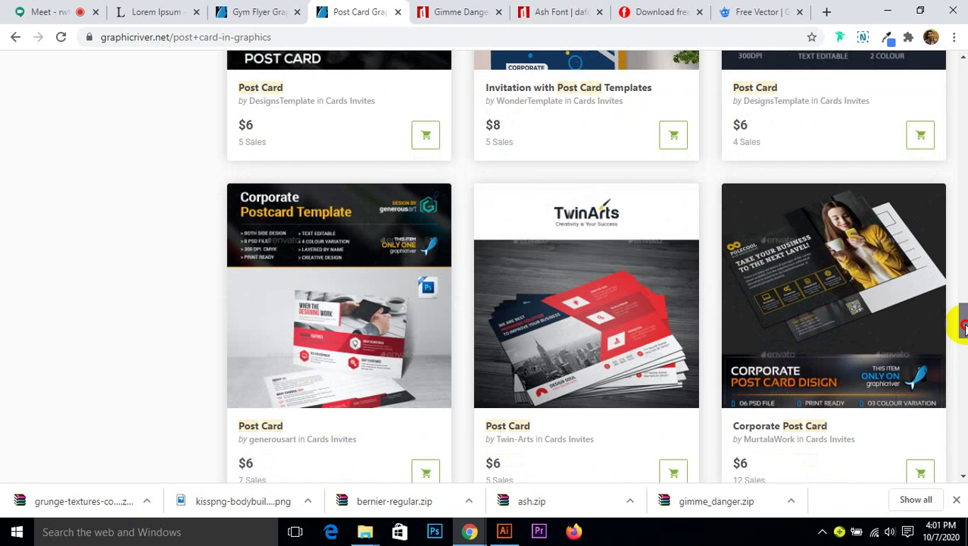
mouse_move(963, 325)
left_mouse_down()
mouse_move(964, 353)
mouse_move(963, 328)
left_mouse_up()
- Open the Corporate Post Card item with the woman in the yellow cardigan, examine its preview and return to the search results
left_click(883, 307)
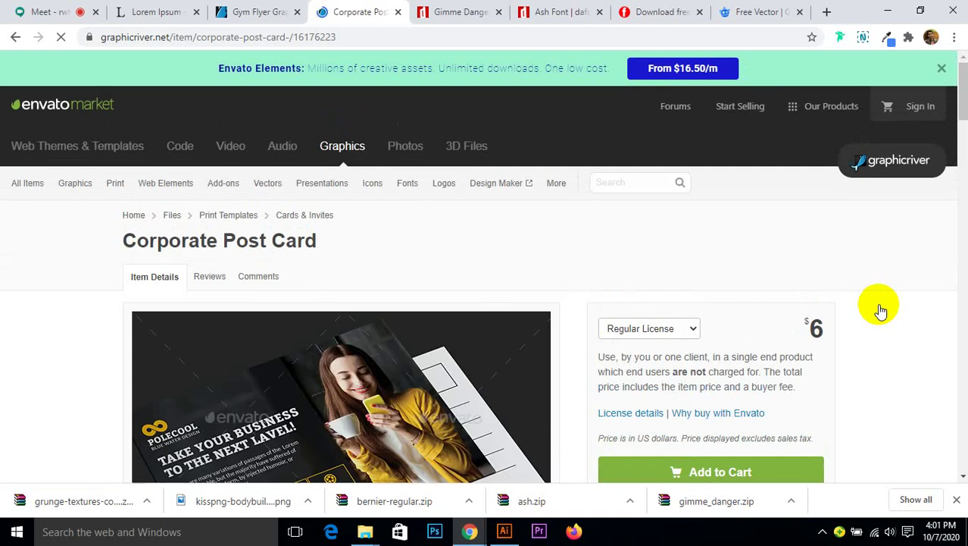
scroll(682, 311, "down", 2)
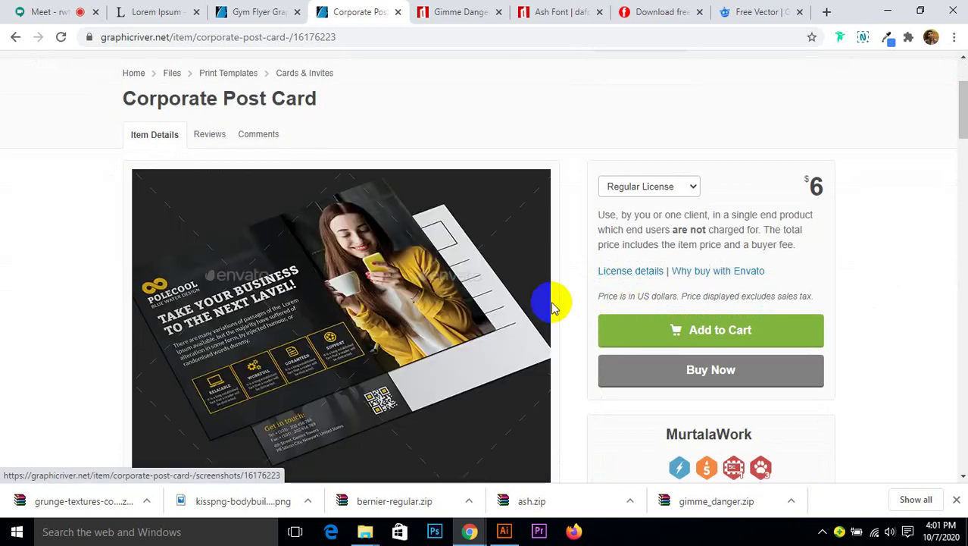
right_click(16, 36)
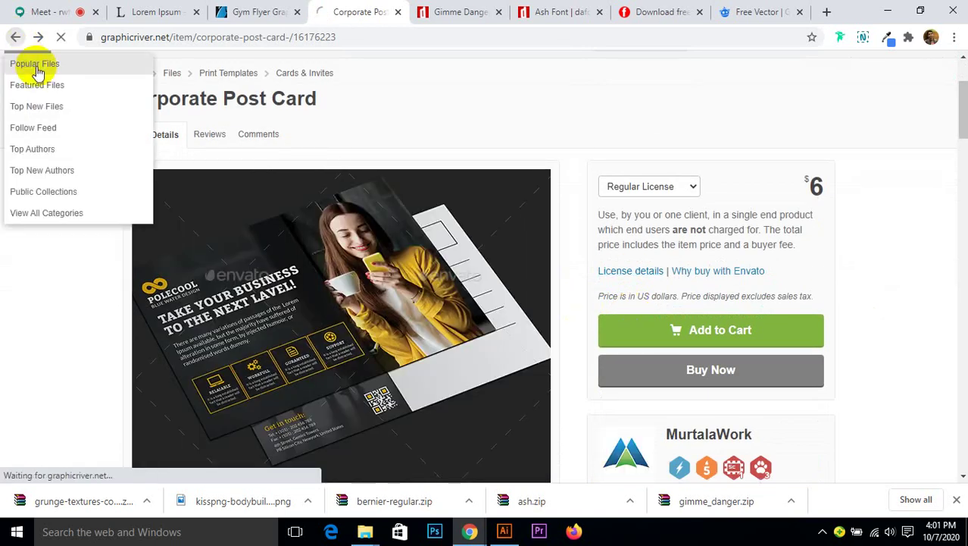
left_click(35, 68)
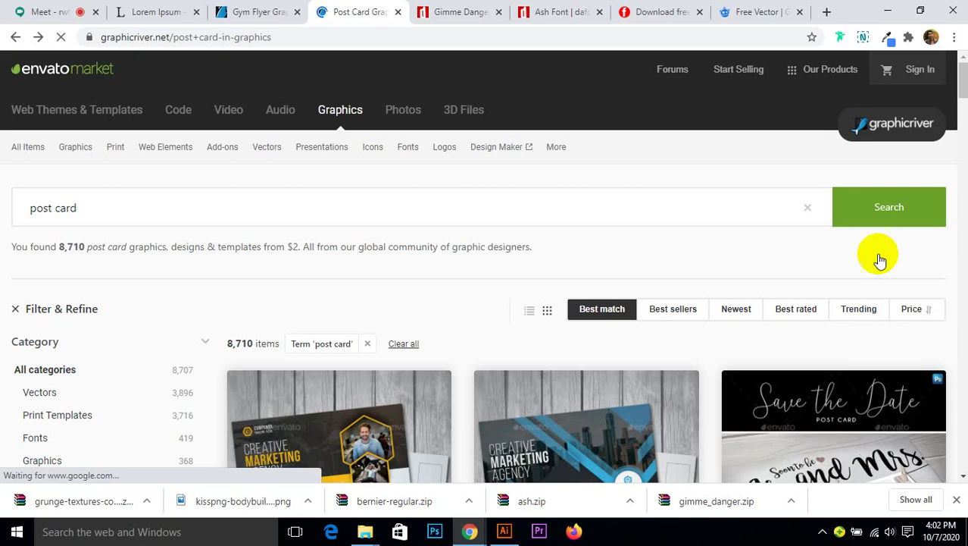
- Look through the remaining post card designs on the first results page and go to page 2
scroll(422, 334, "down", 8)
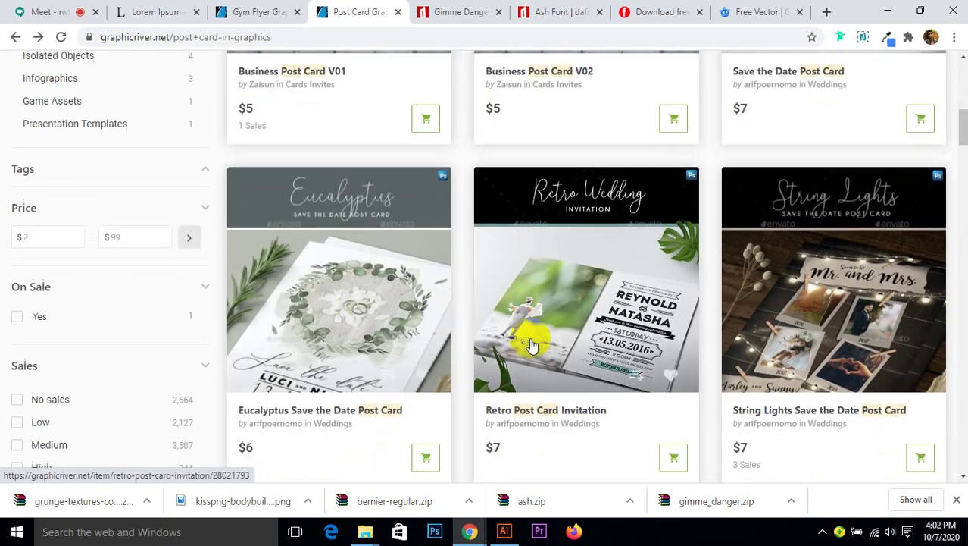
scroll(708, 360, "down", 2)
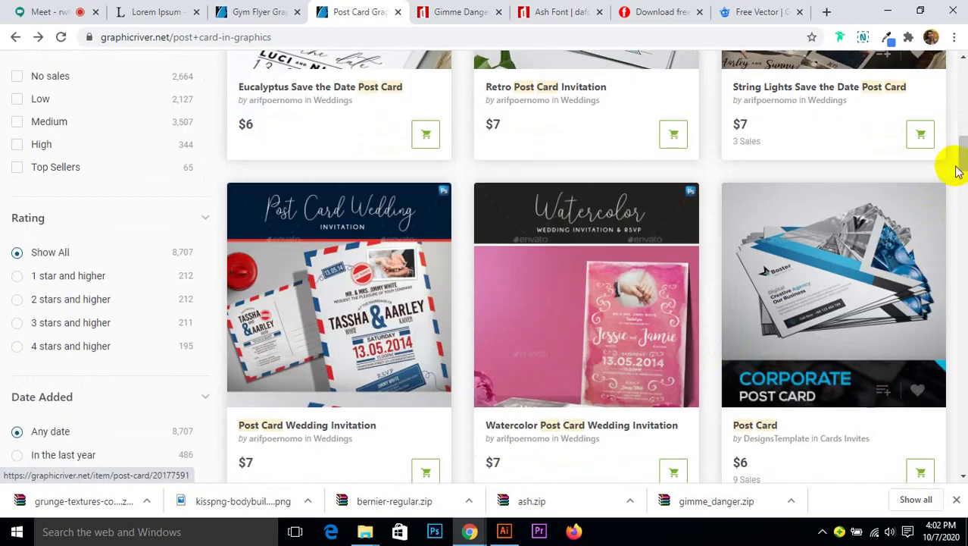
left_click_drag(958, 162, 962, 370)
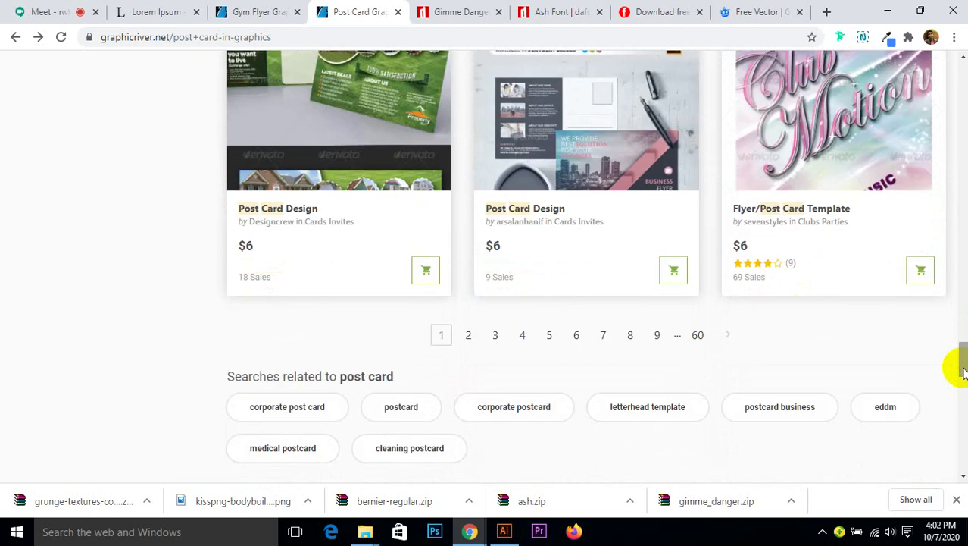
left_click(469, 335)
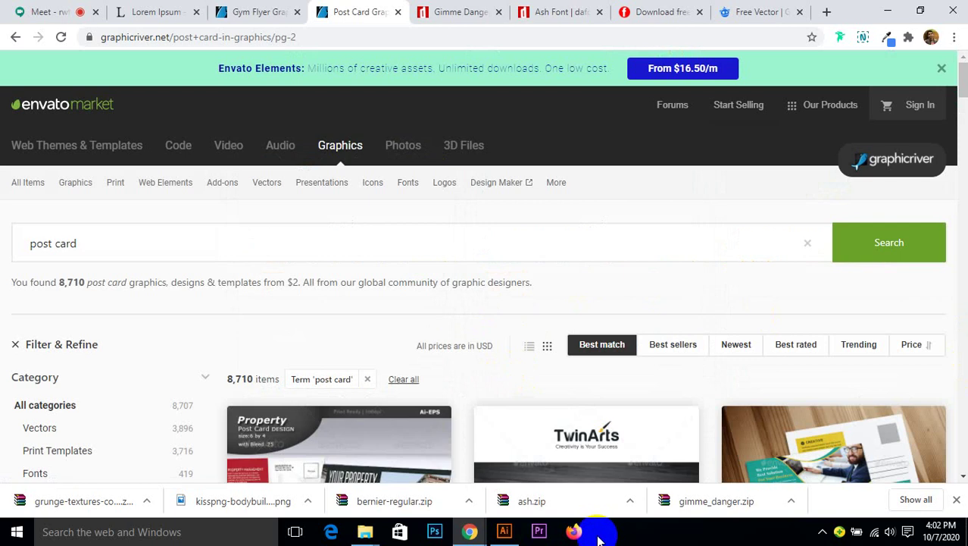
- Look through the post card designs on results page 2 for a suitable layout to use as reference
scroll(480, 244, "down", 3)
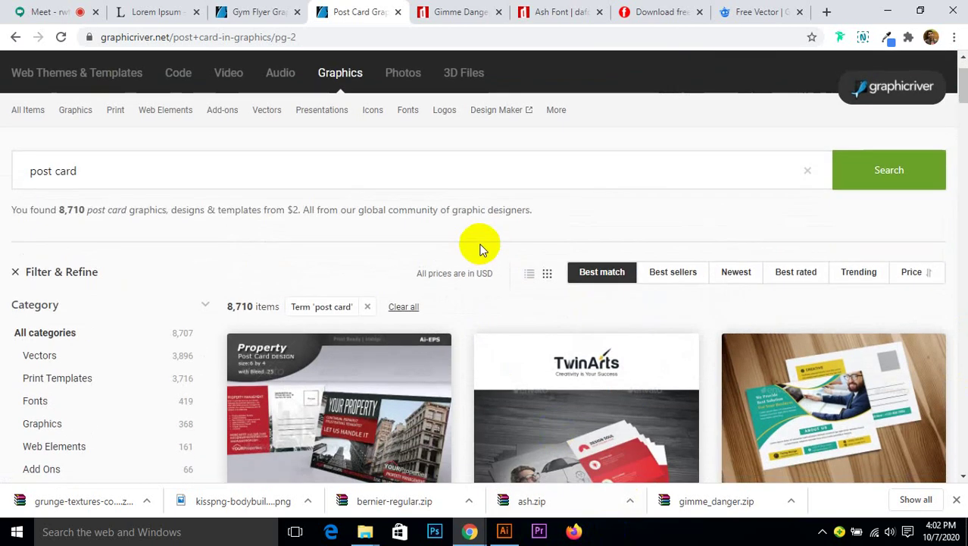
scroll(490, 272, "down", 2)
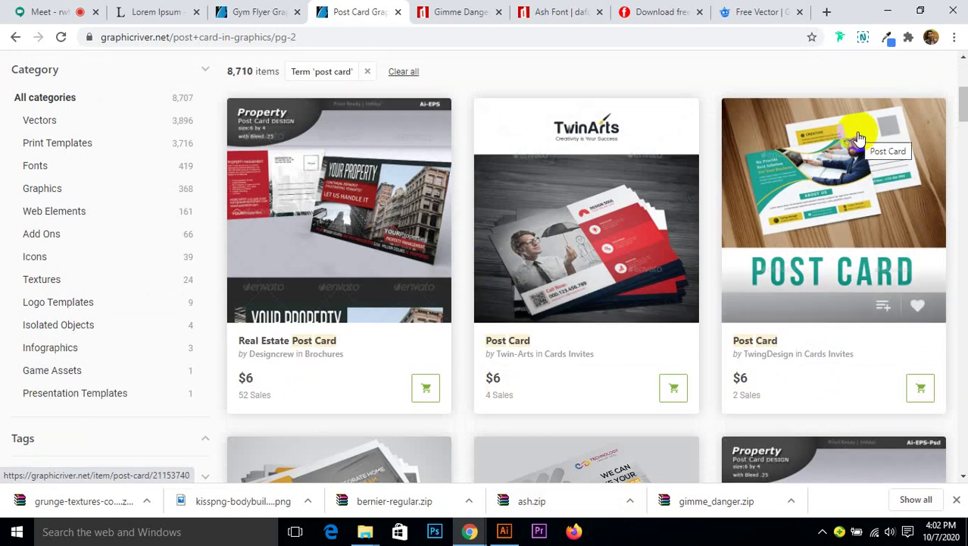
scroll(440, 223, "down", 4)
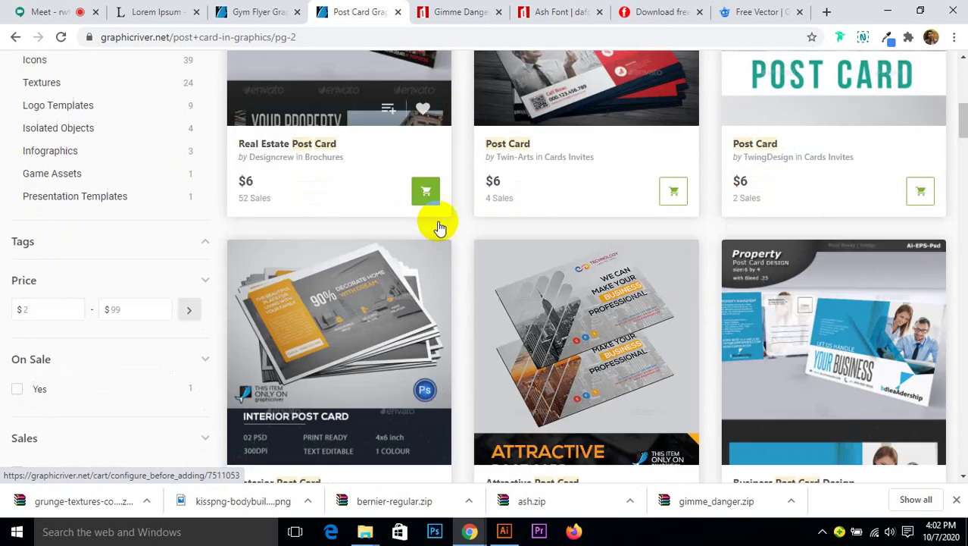
scroll(445, 230, "down", 6)
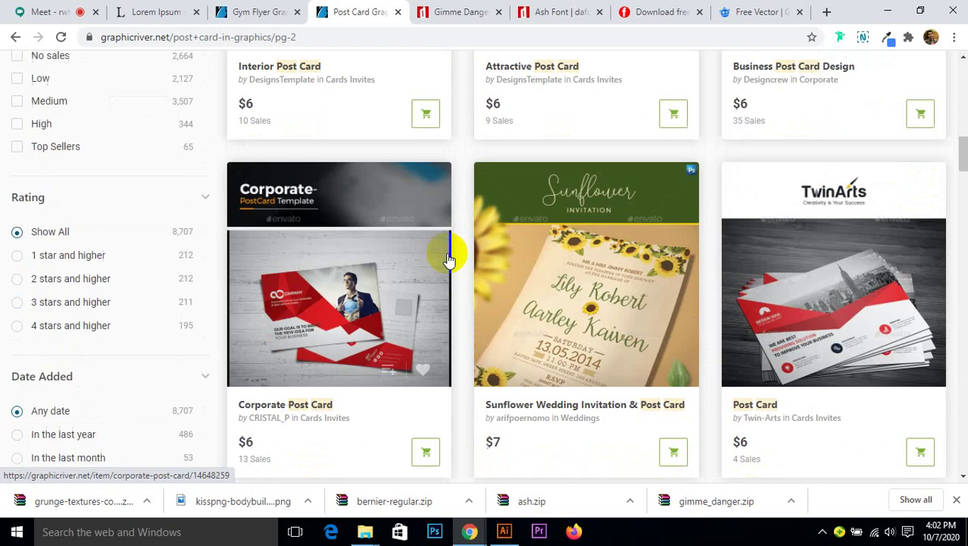
scroll(447, 260, "down", 4)
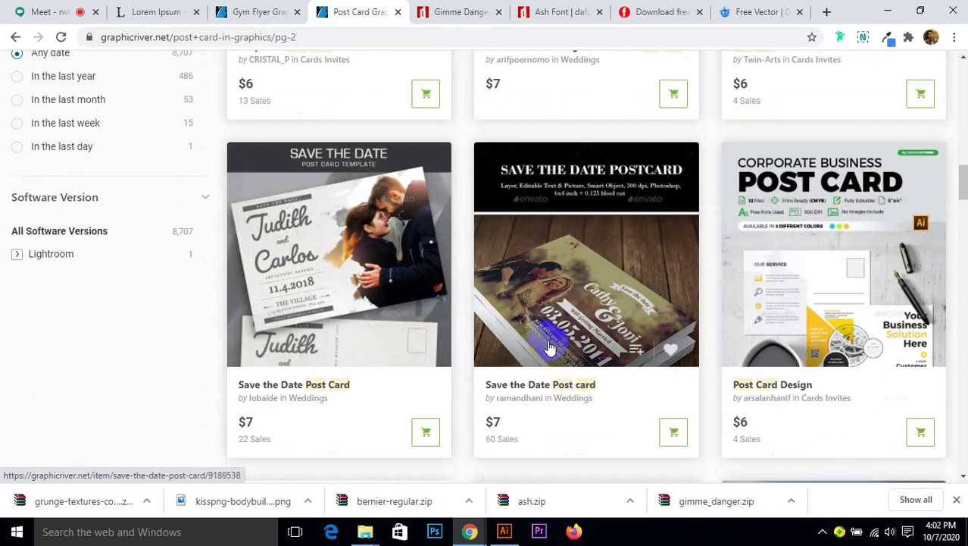
scroll(457, 303, "down", 2)
scroll(455, 309, "down", 7)
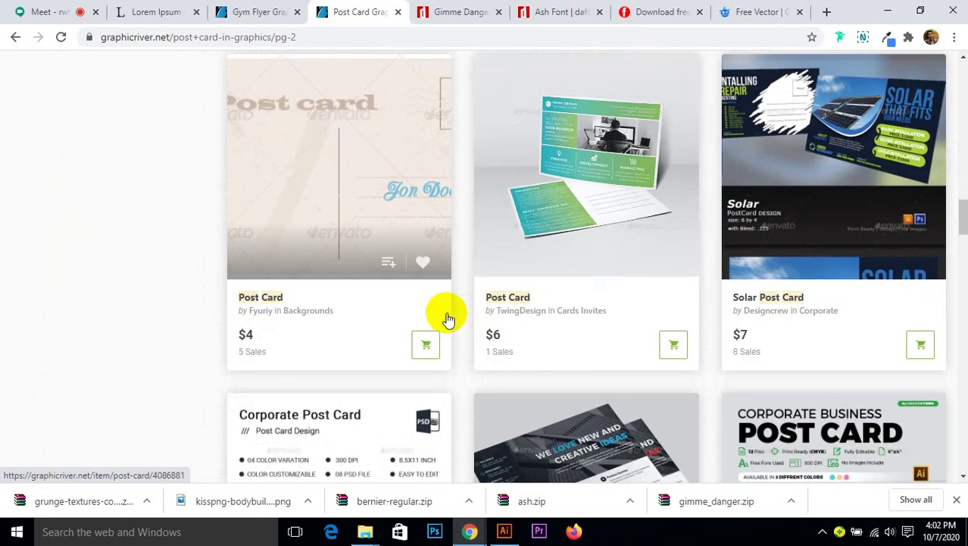
scroll(447, 318, "down", 5)
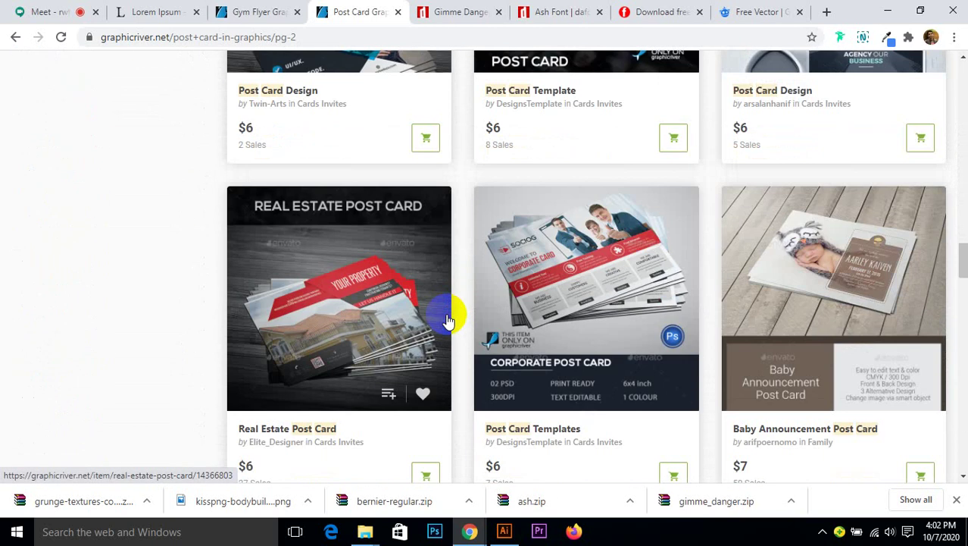
scroll(447, 320, "down", 6)
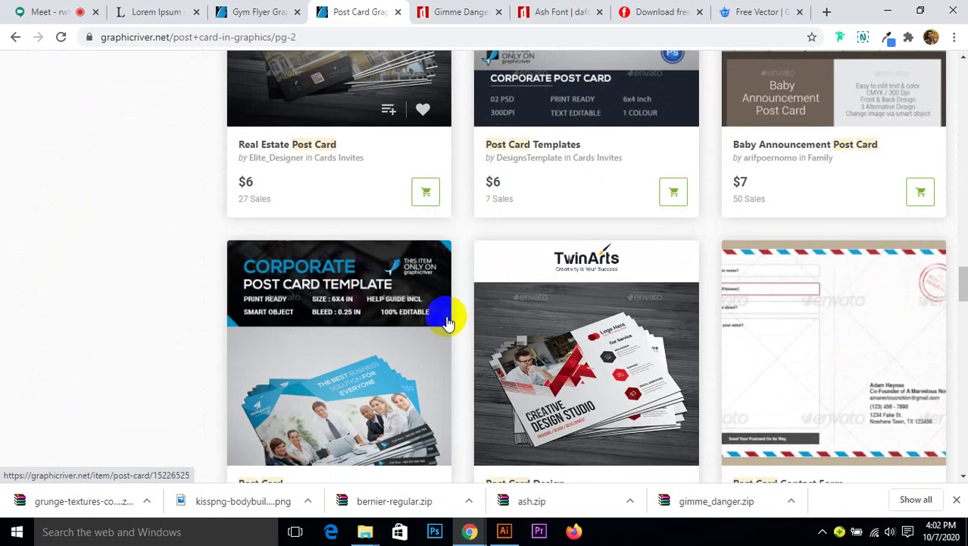
scroll(447, 322, "down", 4)
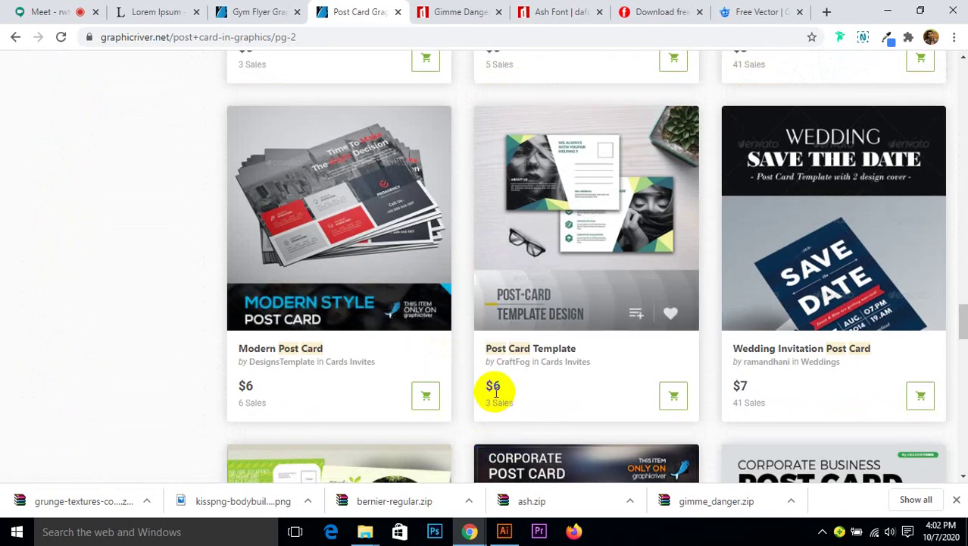
- Open the Post Card Template with green and yellow triangles, examine both sides in its screenshots and return to the results
left_click(521, 161)
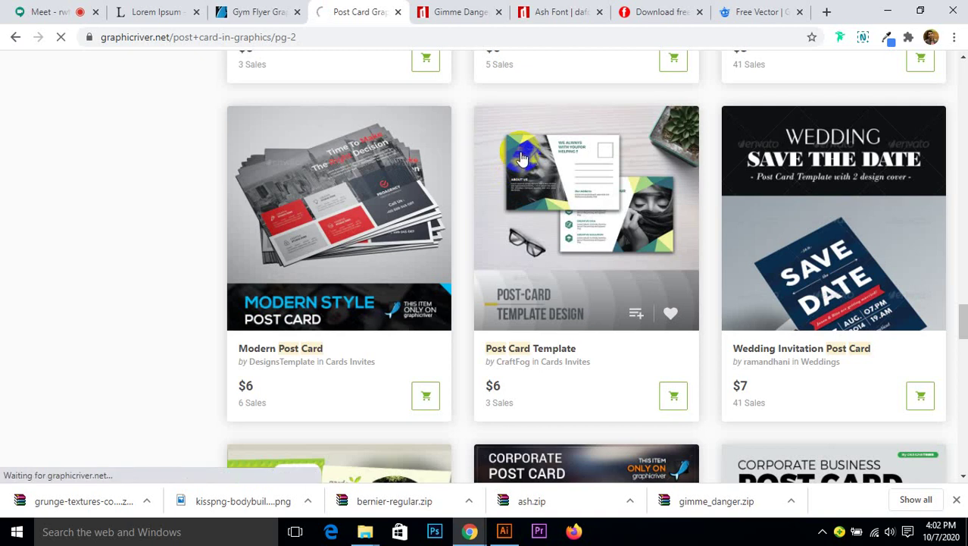
scroll(232, 307, "down", 4)
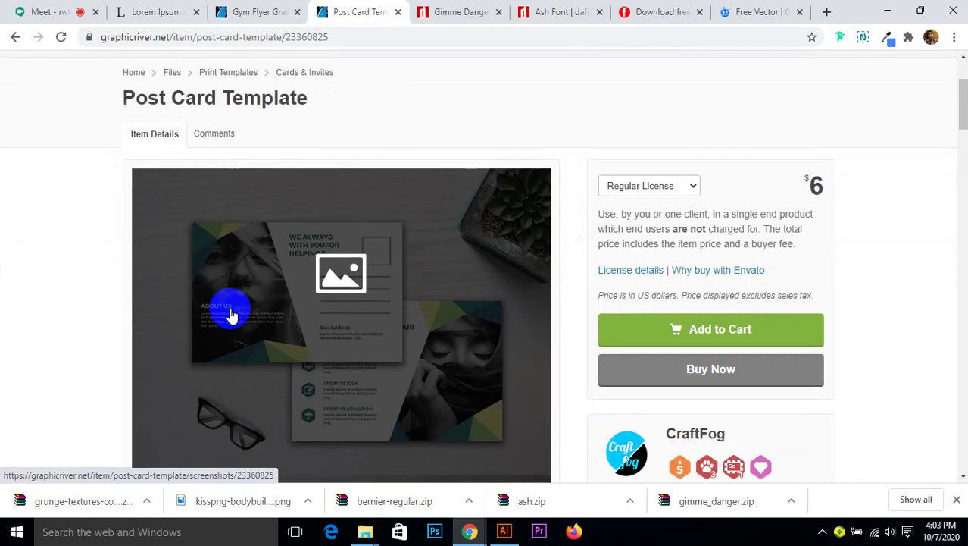
left_click(277, 233)
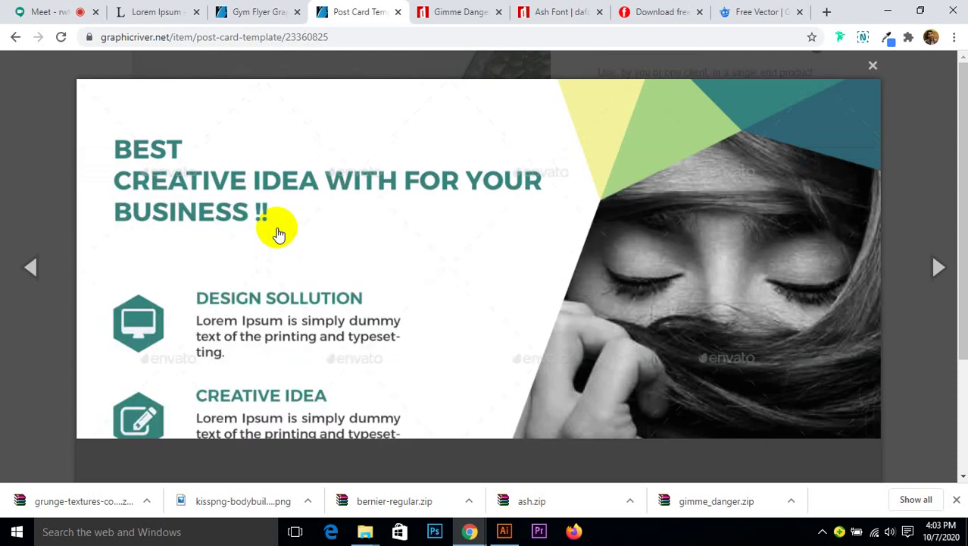
scroll(278, 233, "down", 2)
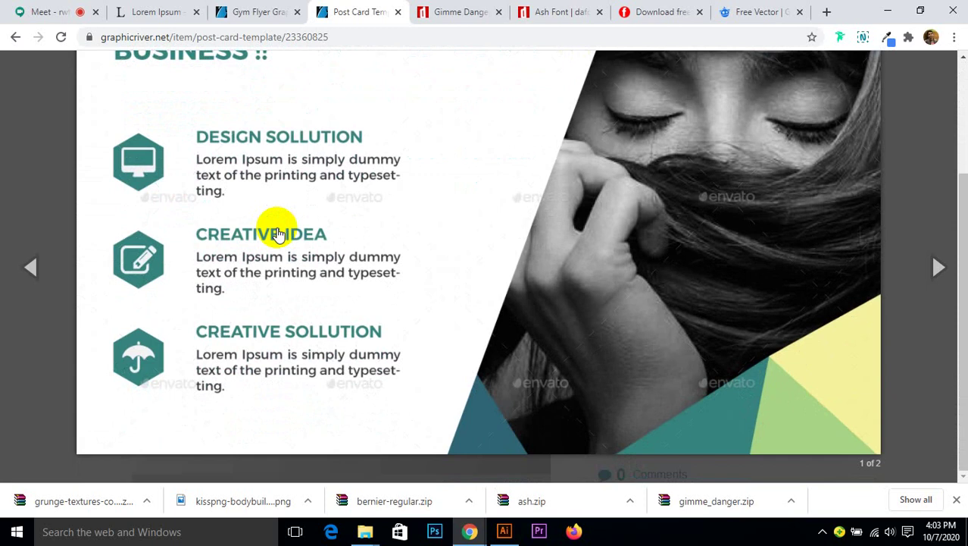
scroll(278, 234, "up", 2)
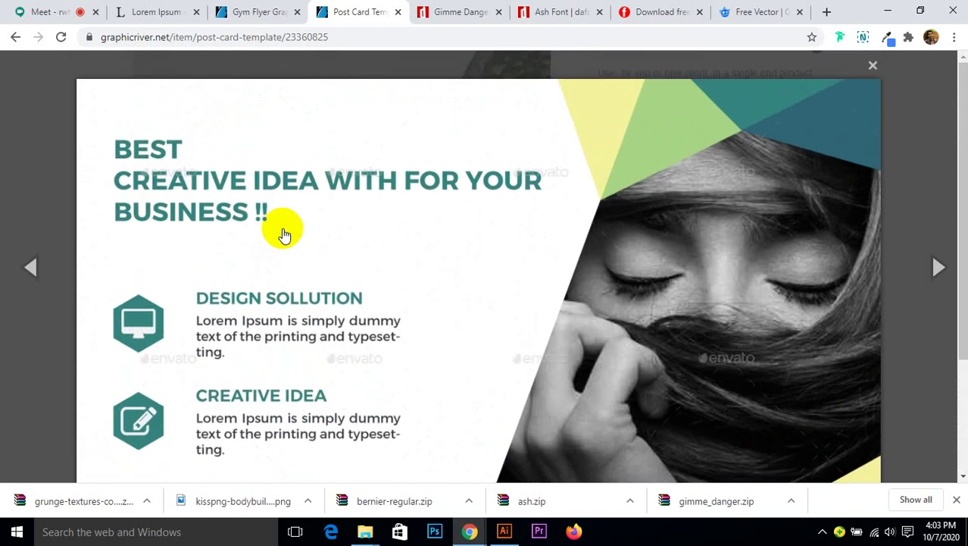
left_click(941, 269)
scroll(433, 342, "down", 2)
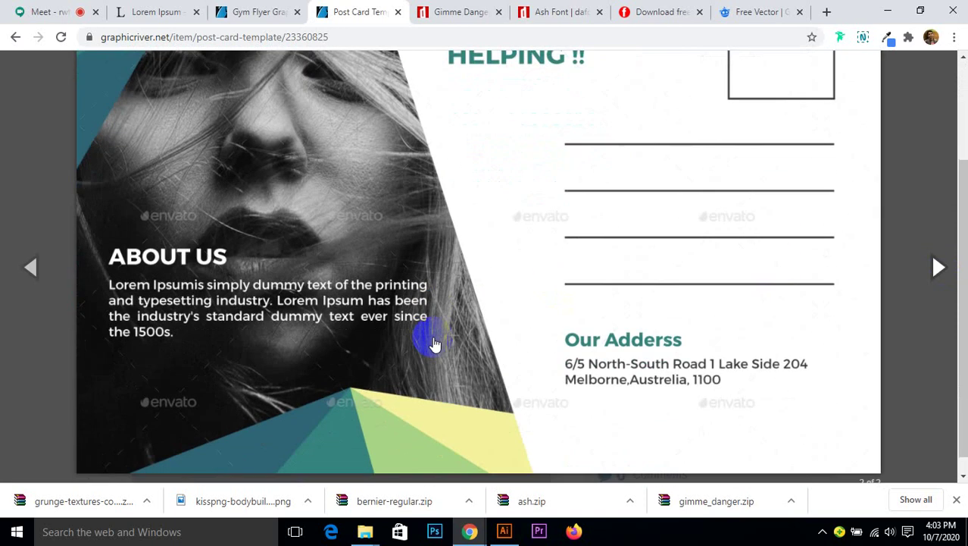
scroll(433, 342, "up", 2)
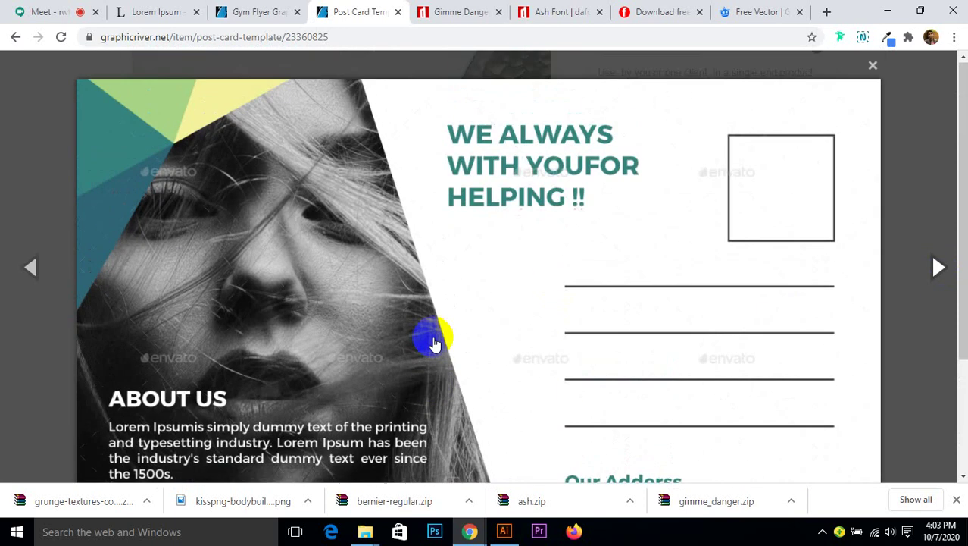
left_click(34, 267)
left_click(20, 101)
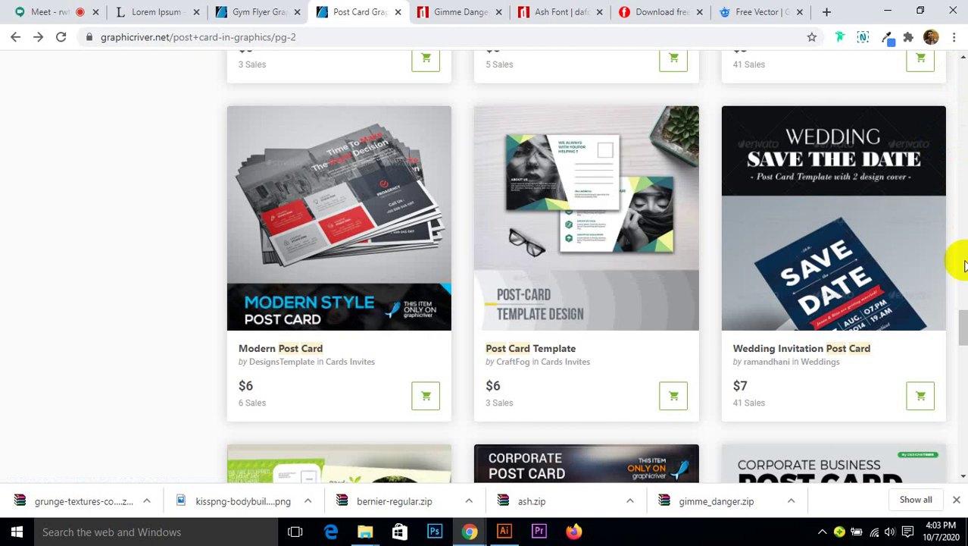
- Open the red corporate Post Card item in the last row of page 2 and go through its screenshots
left_click_drag(961, 314, 962, 356)
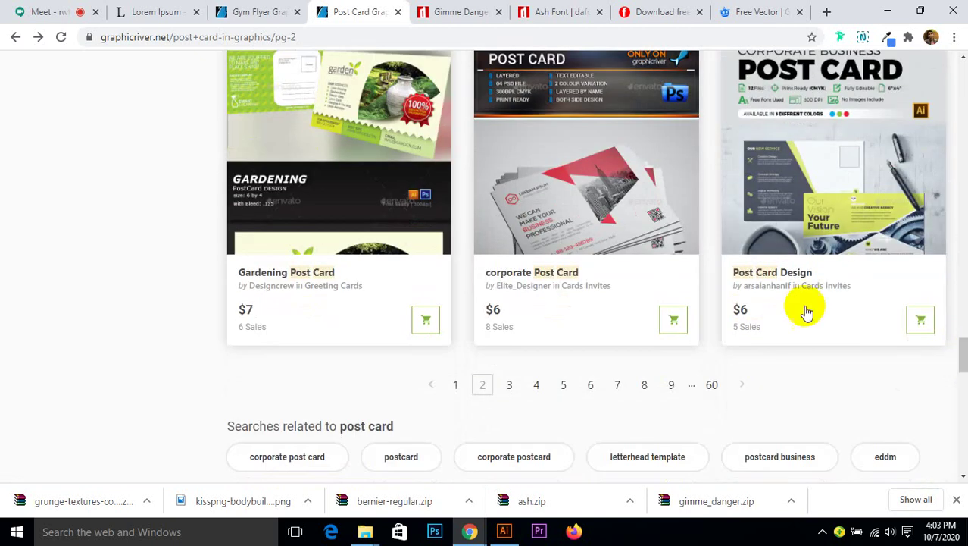
left_click(595, 199)
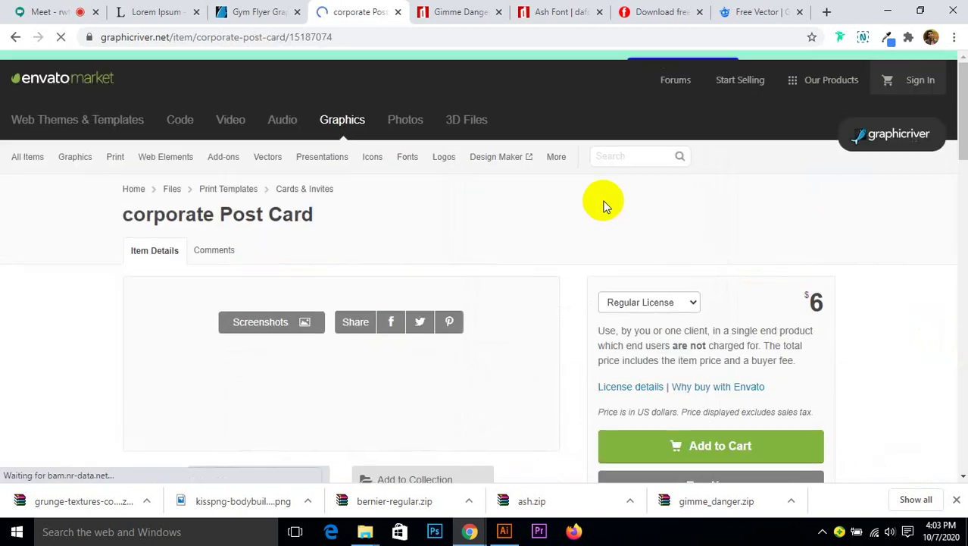
scroll(497, 324, "down", 3)
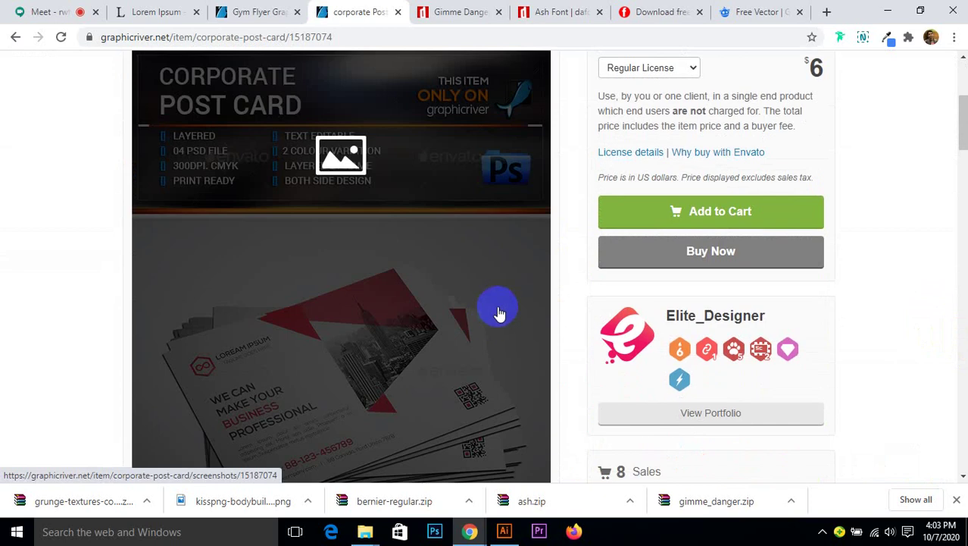
left_click(305, 305)
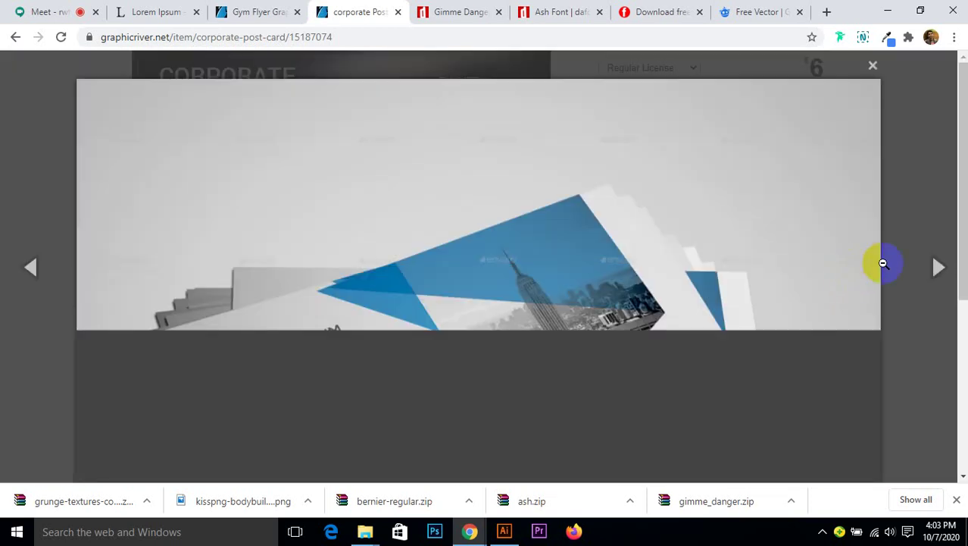
left_click(938, 266)
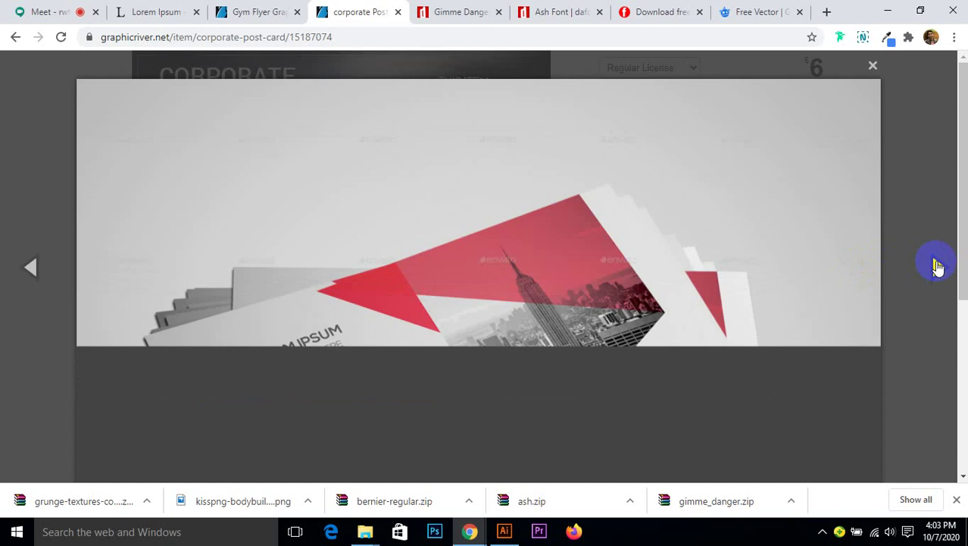
scroll(500, 355, "down", 2)
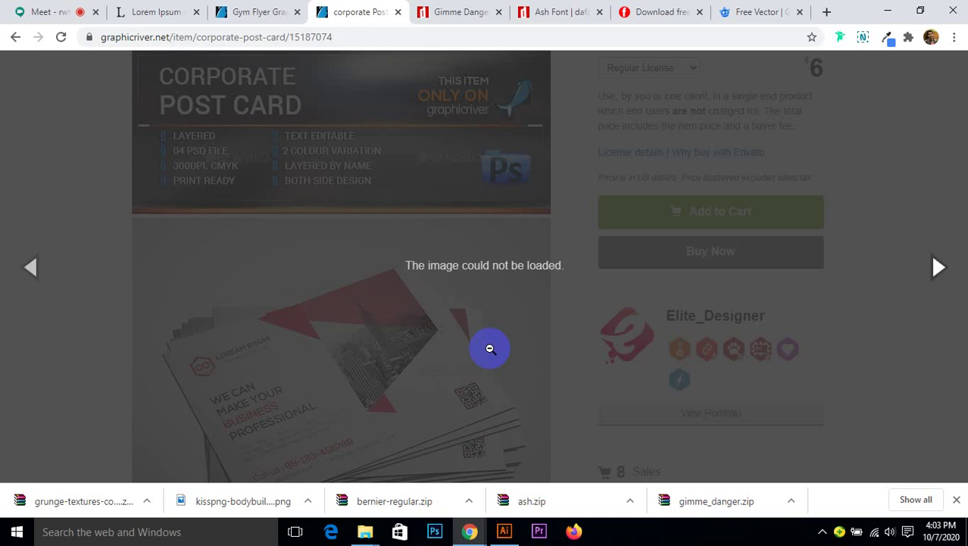
- Reopen the corporate Post Card screenshots and bring up the red variant of the card mockup
left_click(538, 253)
left_click(417, 297)
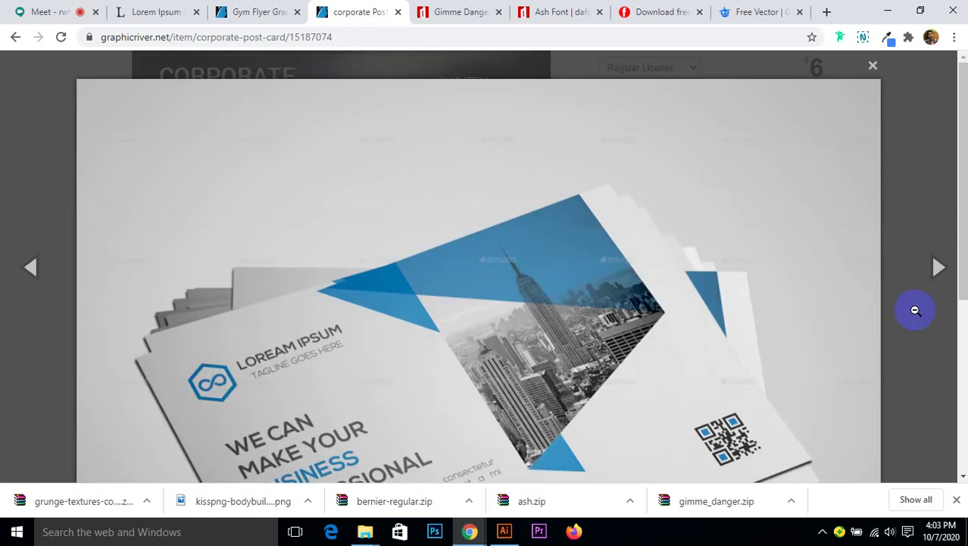
left_click(937, 272)
left_click(938, 273)
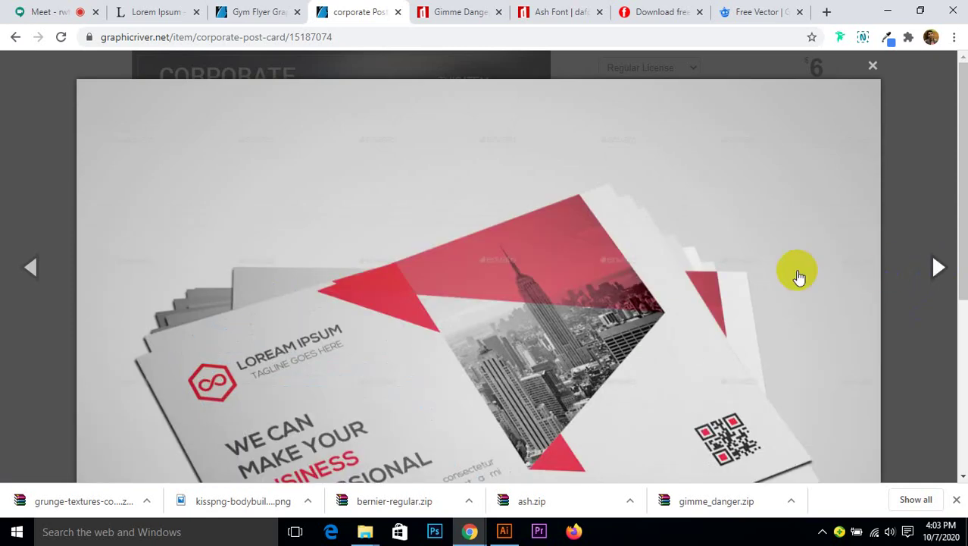
scroll(798, 270, "down", 1)
- Copy the red post card mockup image and switch to the post card document in Illustrator
right_click(501, 186)
left_click(539, 228)
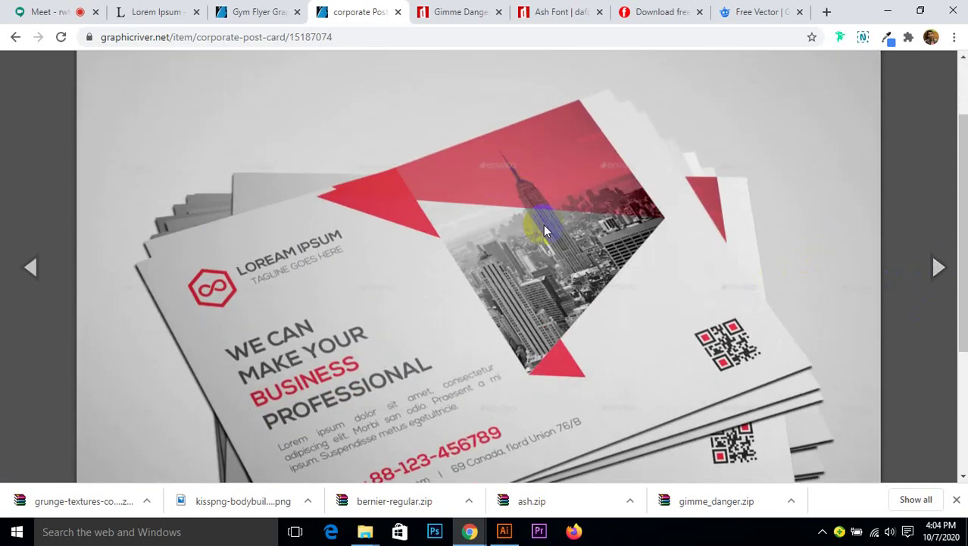
left_click(508, 533)
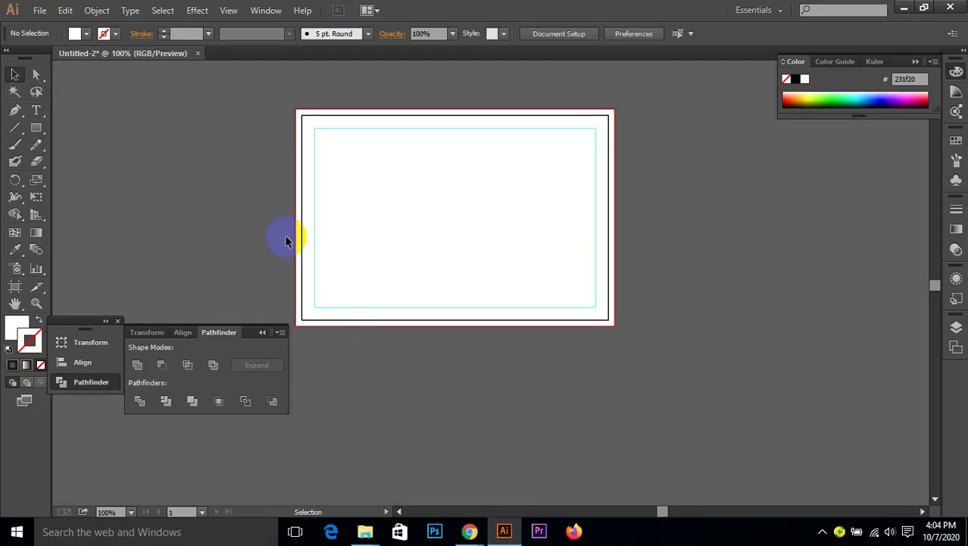
- Paste the red post card mockup image and scale it down beside the artboard, clear of the card's left edge
left_click_drag(391, 216, 543, 234)
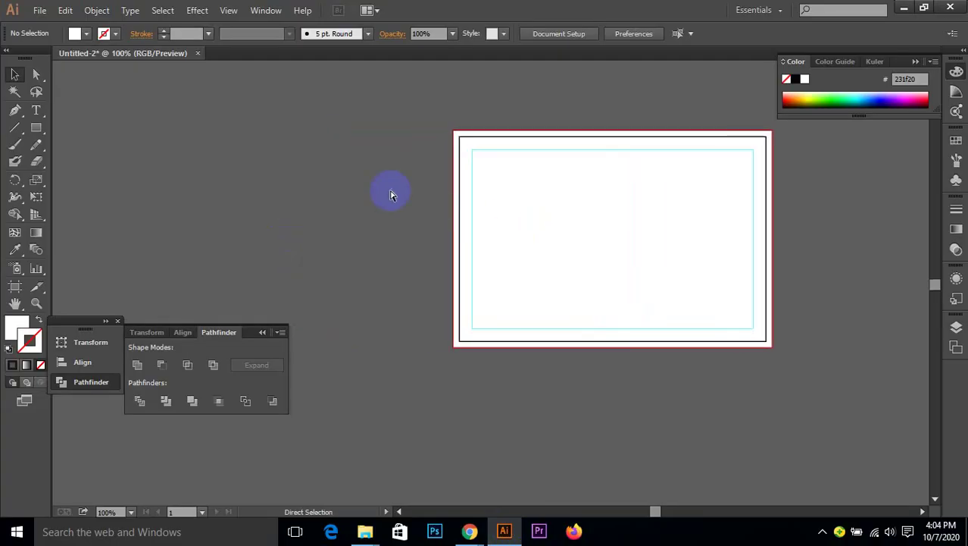
key("ctrl+v")
scroll(452, 252, "down", 4)
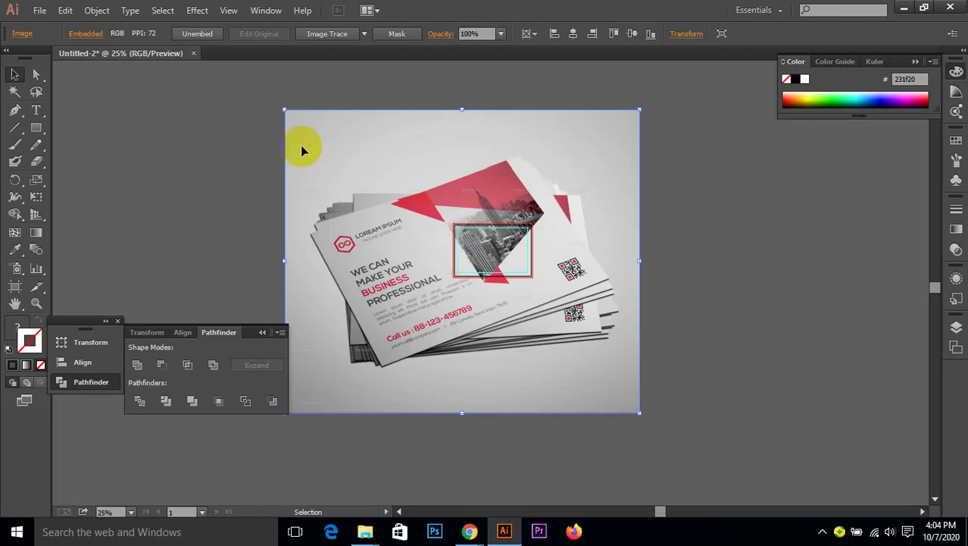
left_click_drag(294, 112, 500, 303)
scroll(376, 196, "up", 4)
scroll(606, 271, "down", 2)
scroll(532, 231, "up", 2)
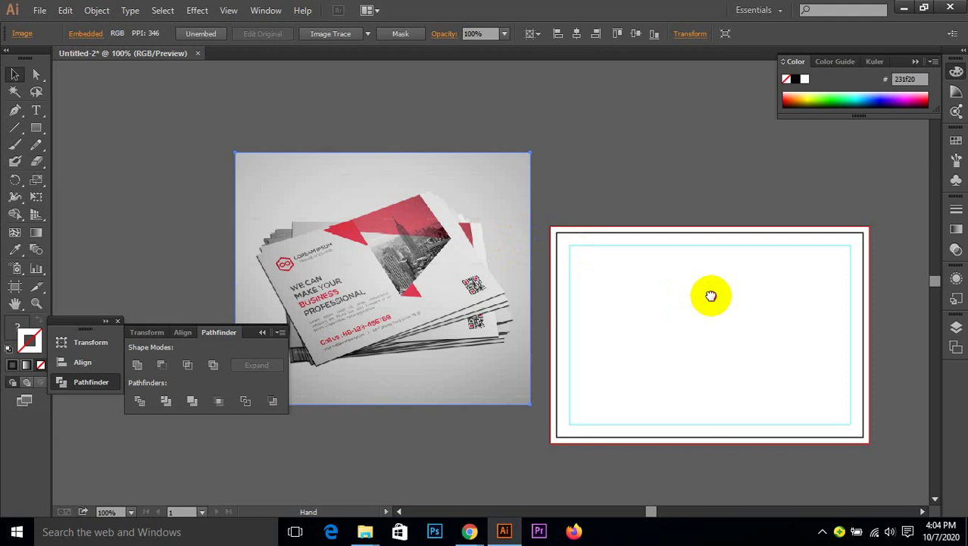
scroll(712, 294, "down", 2)
- Draw a large circle with the Ellipse tool over the card's upper-right corner, centred on the top edge
left_click_drag(37, 127, 97, 161)
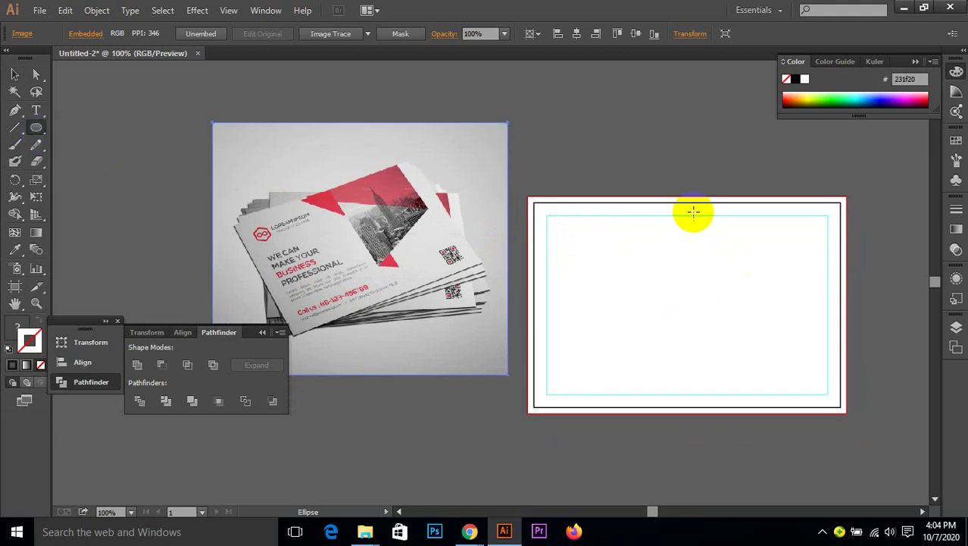
mouse_move(692, 211)
left_mouse_down()
mouse_move(793, 304)
mouse_move(891, 286)
mouse_move(908, 302)
mouse_move(898, 286)
left_mouse_up()
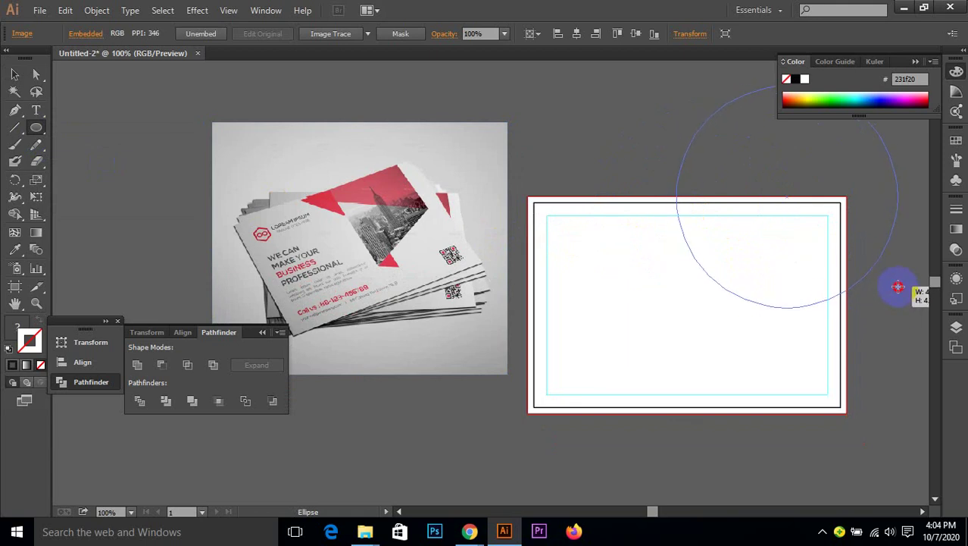
left_click_drag(898, 286, 894, 281)
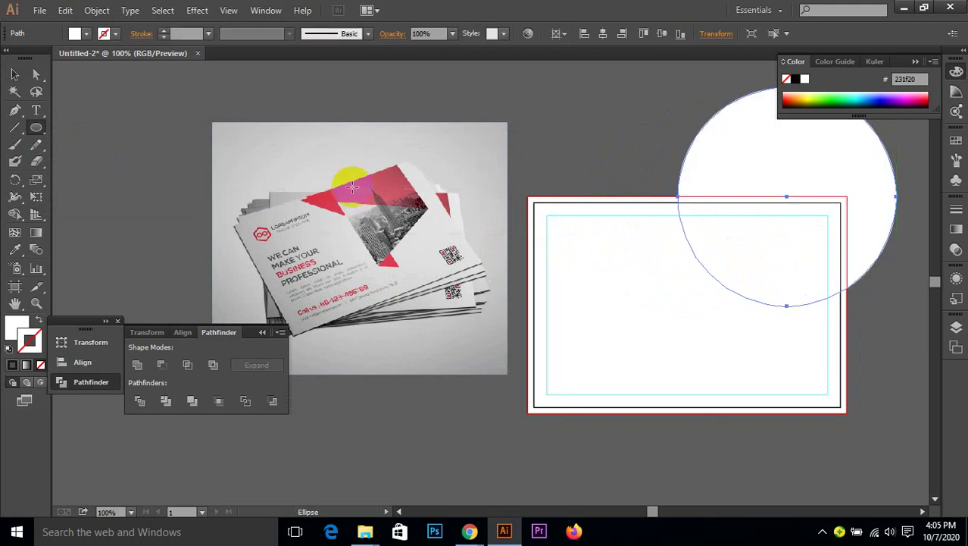
key("i")
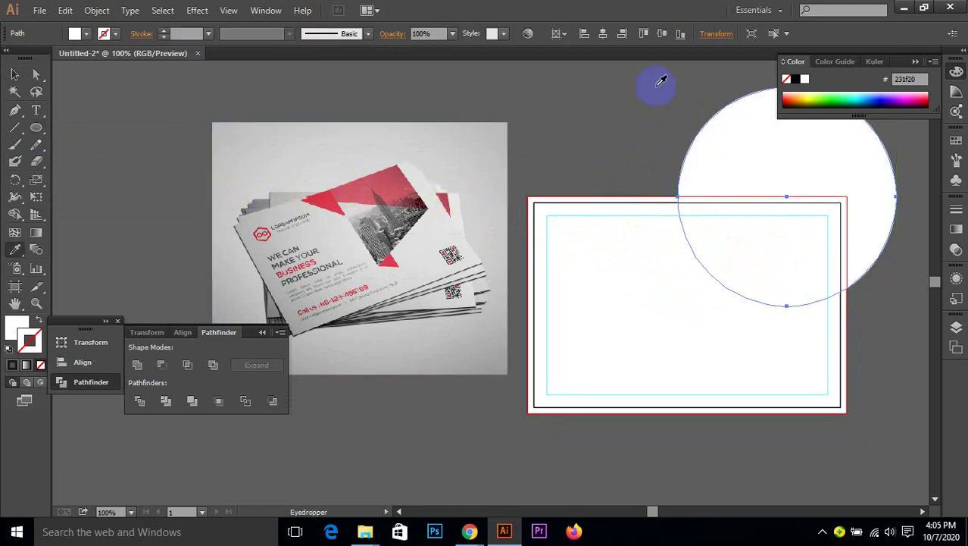
left_click(956, 140)
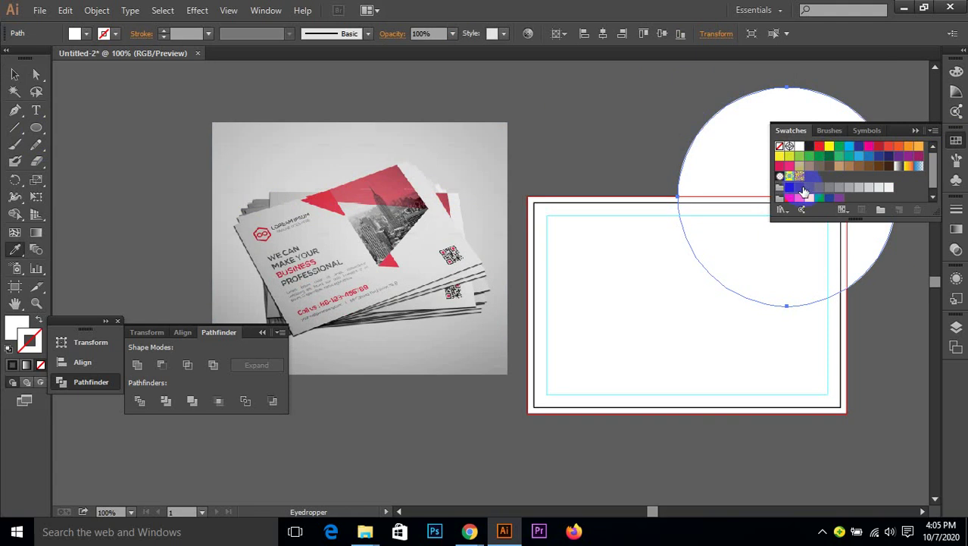
left_click(797, 188)
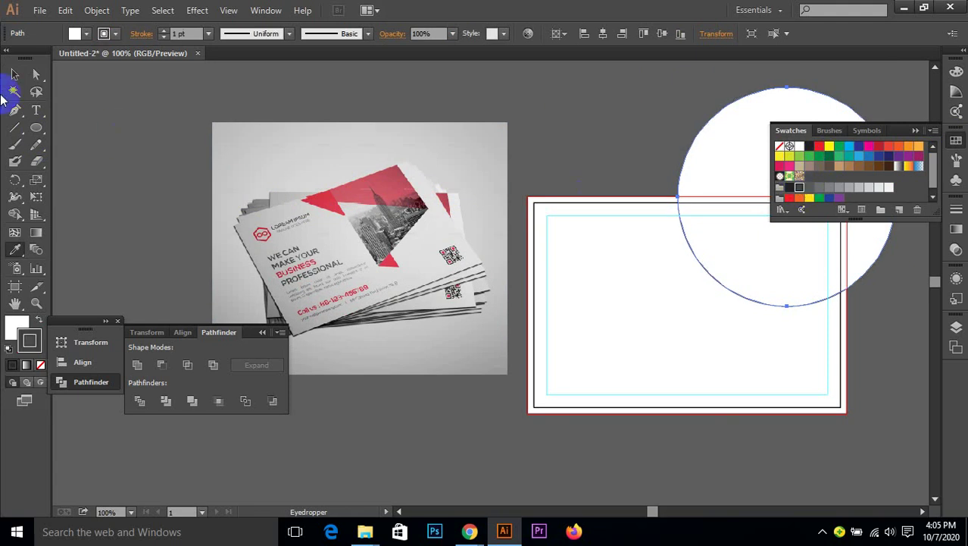
left_click(18, 325)
left_click(33, 345)
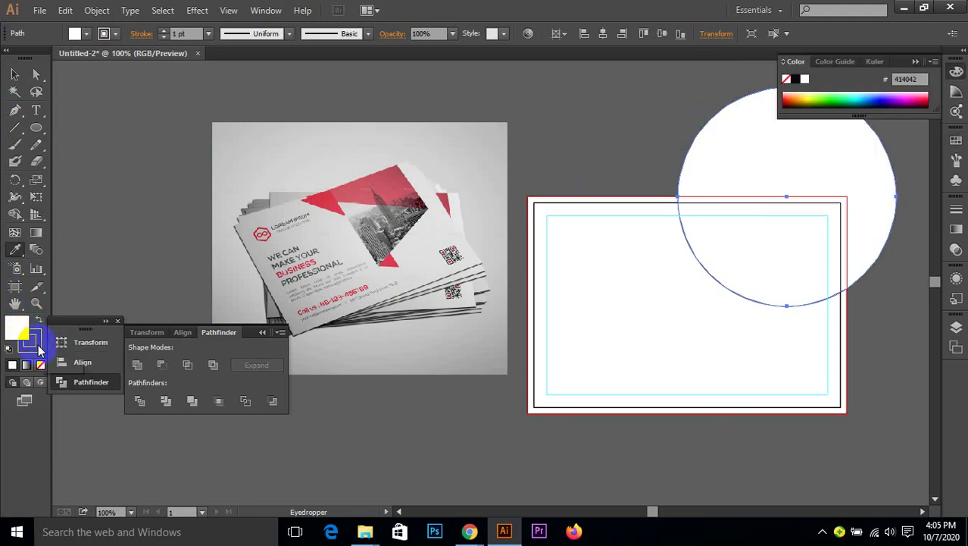
left_click(41, 364)
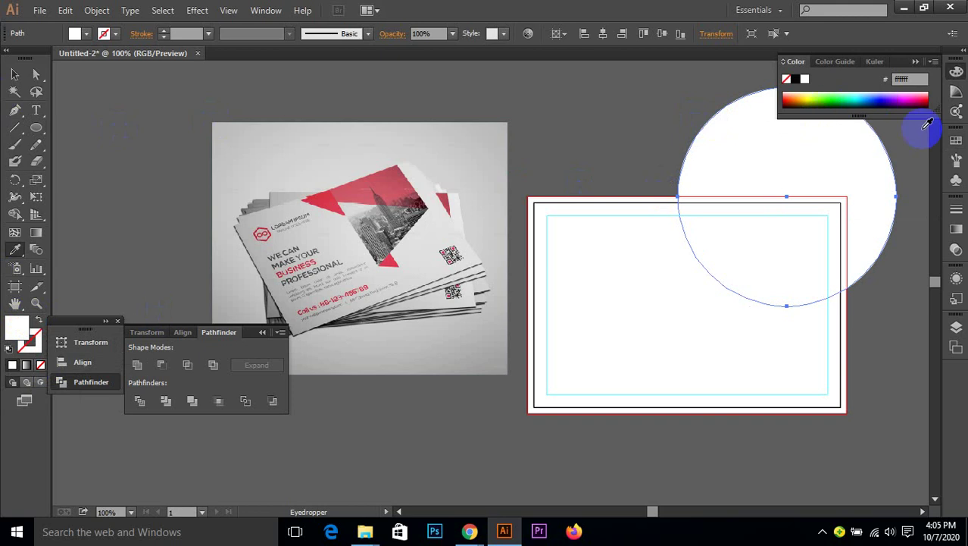
- Fill the circle with the dark grey swatch (414042) and deselect it
left_click(957, 141)
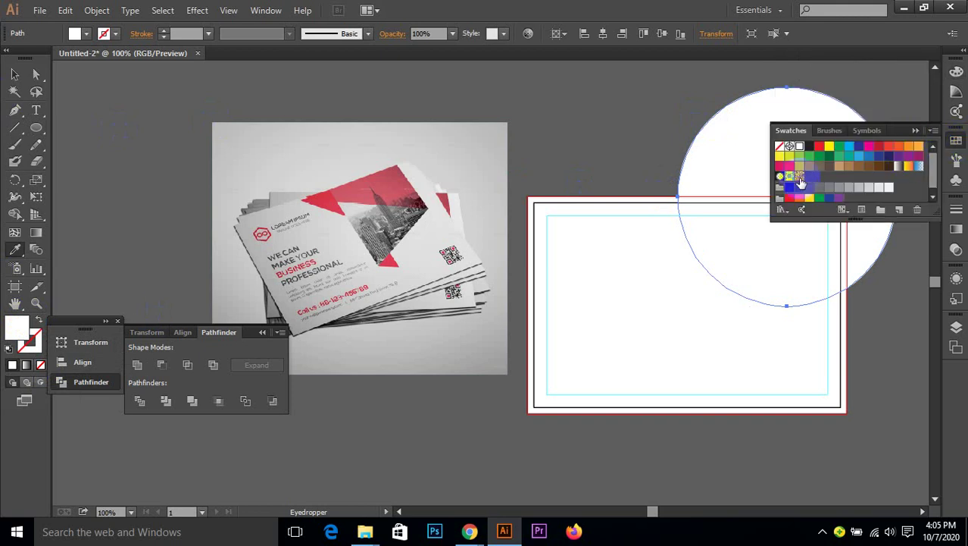
left_click(799, 187)
left_click(13, 76)
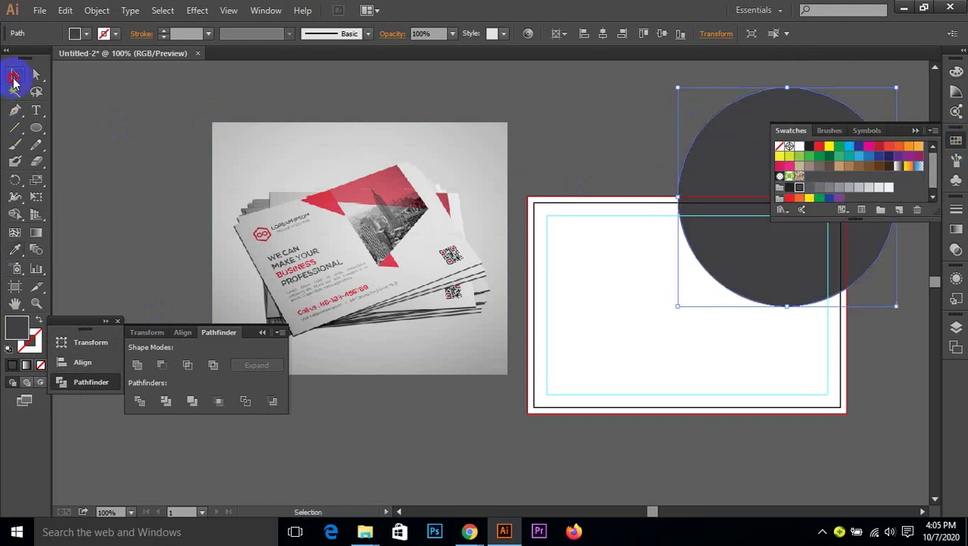
left_click(561, 112)
left_click_drag(644, 135, 565, 153)
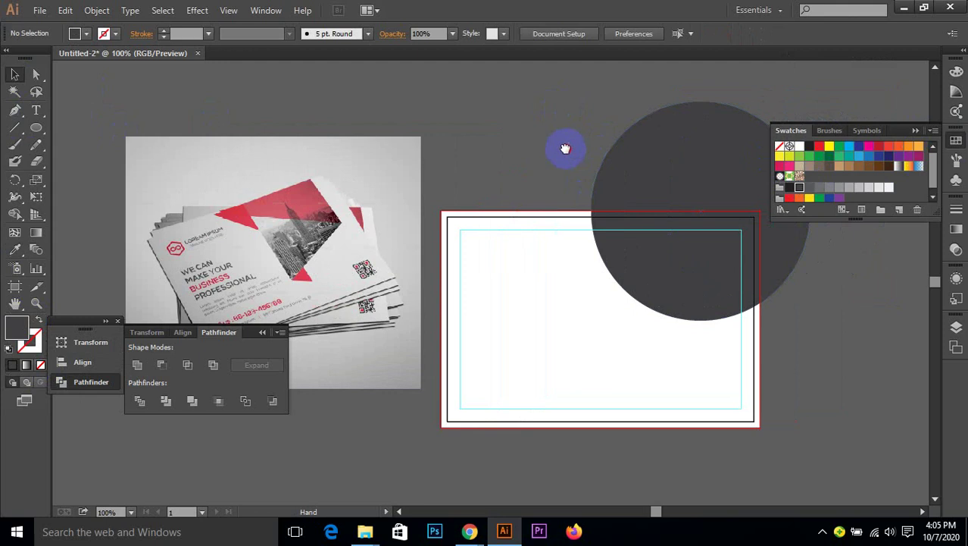
- Reposition the grey circle slightly further left, with its centre on the card's top edge
left_click_drag(686, 224, 679, 245)
left_click(566, 141)
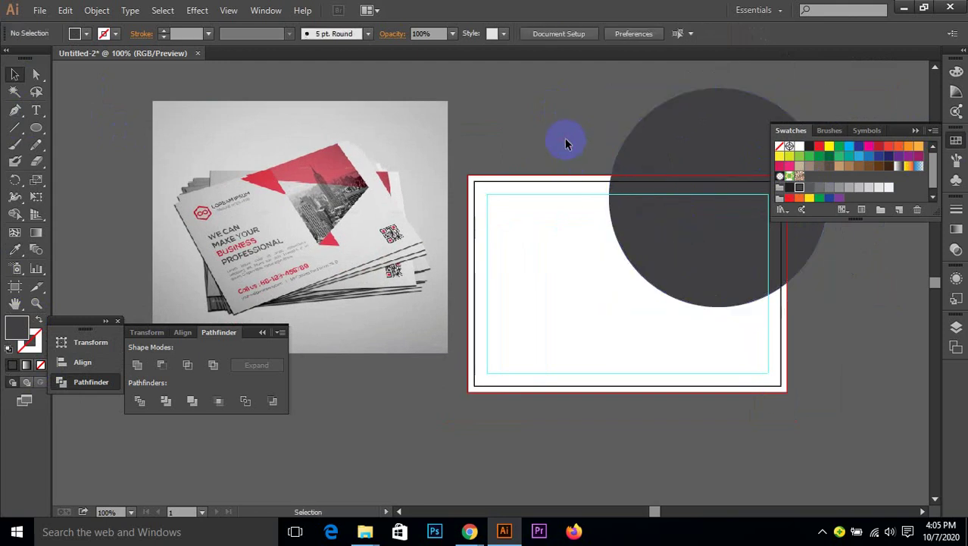
key("space")
left_click_drag(558, 125, 543, 129)
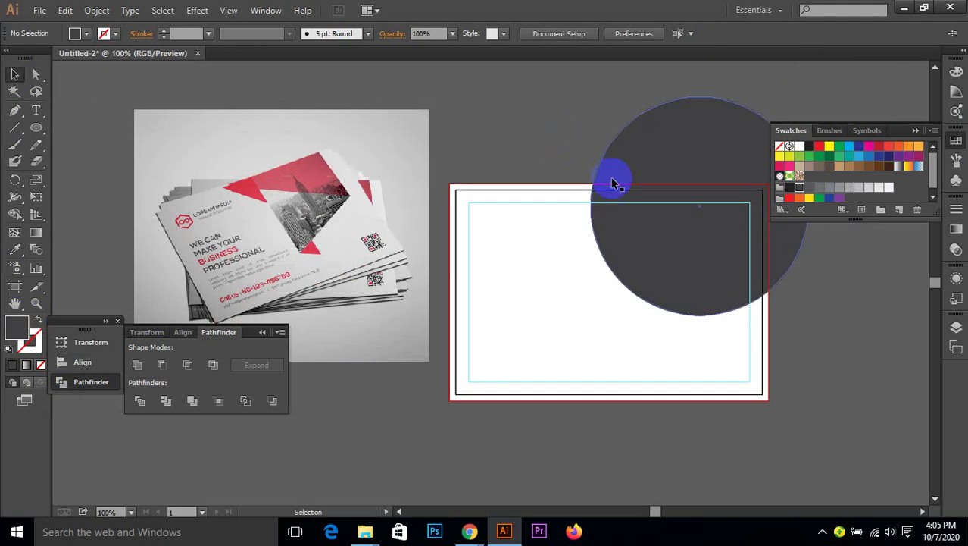
mouse_move(644, 253)
left_mouse_down()
mouse_move(644, 236)
mouse_move(658, 255)
left_mouse_up()
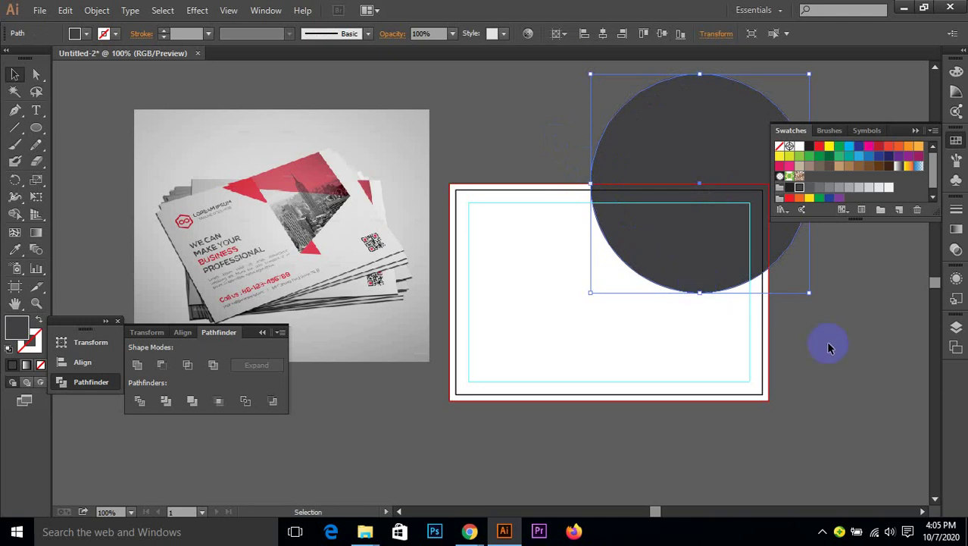
- Duplicate the grey circle and place the copy lower on the card, overlapping the original
left_click(36, 127)
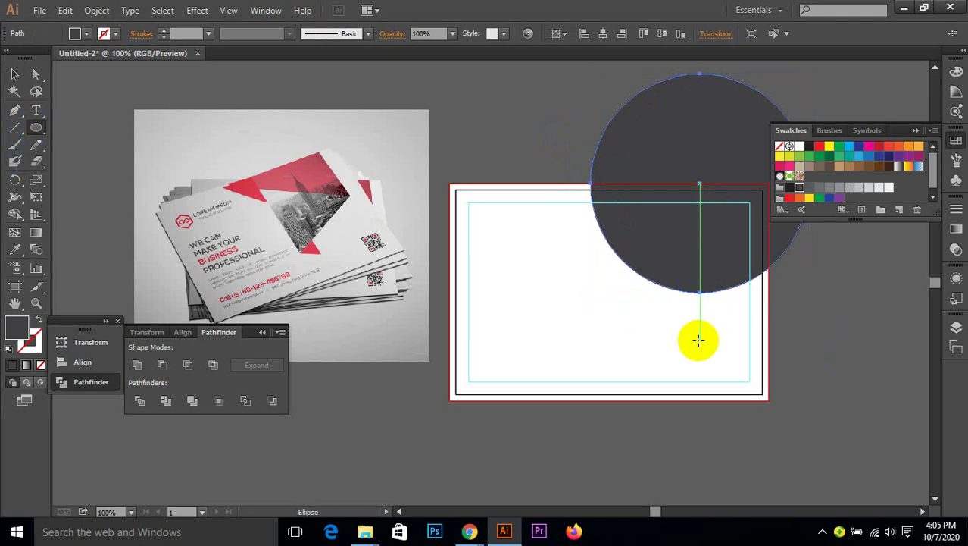
left_click(15, 73)
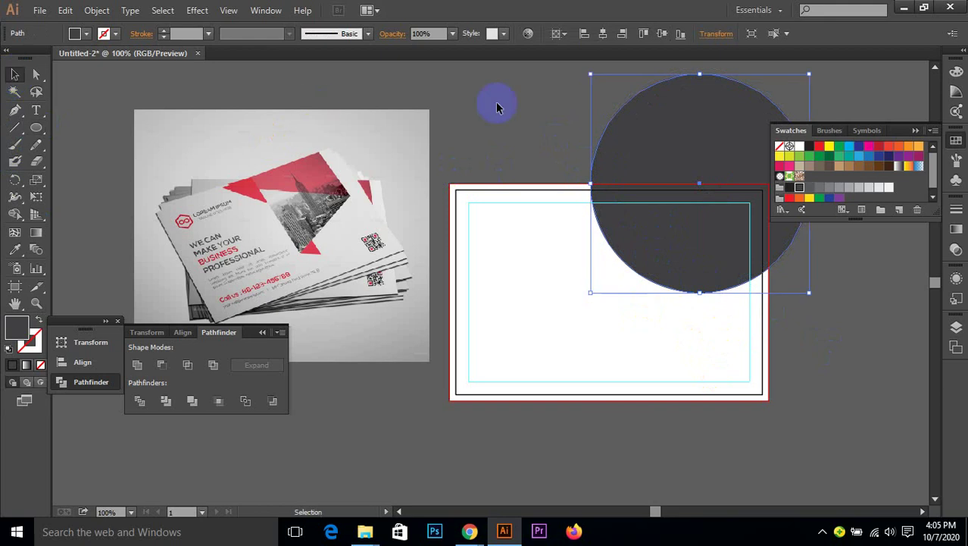
left_click(545, 130)
left_click(701, 157)
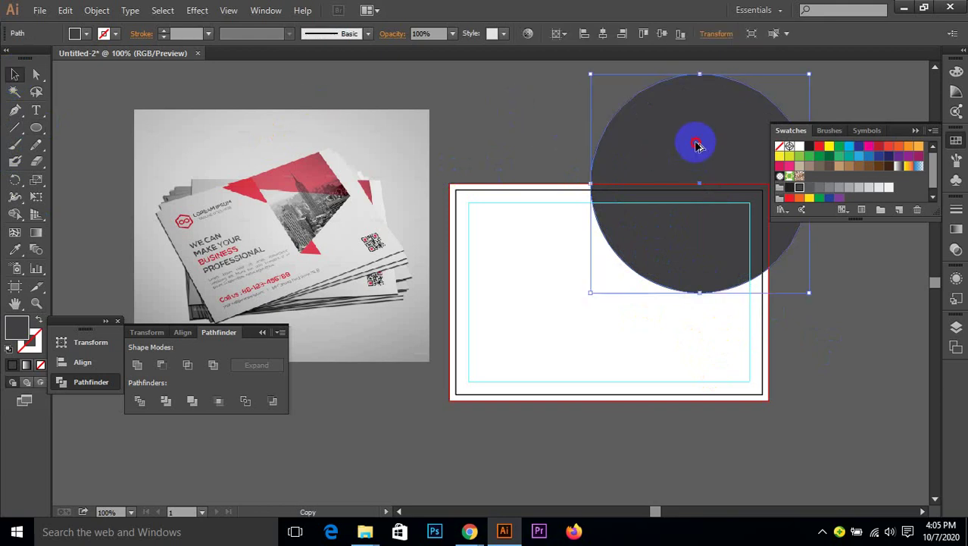
left_click_drag(697, 145, 707, 221)
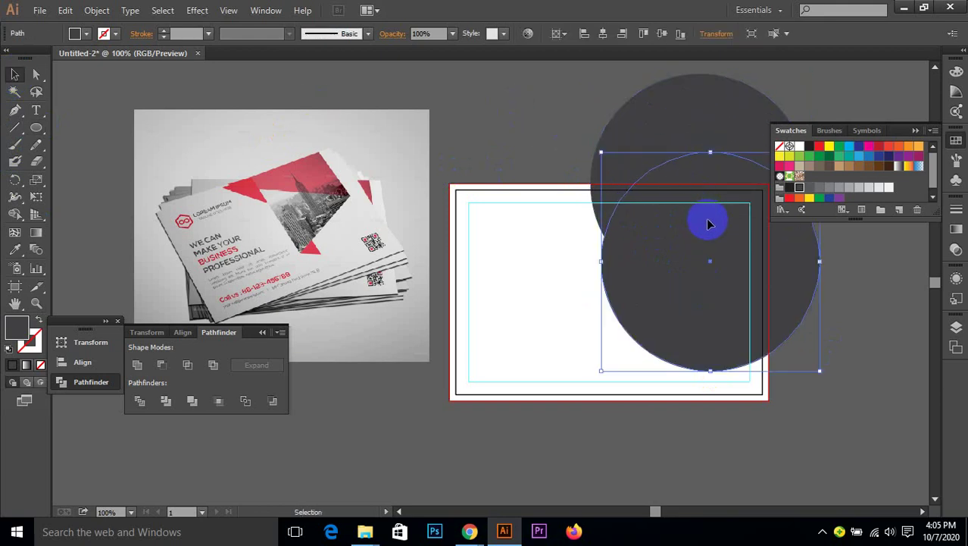
key("a")
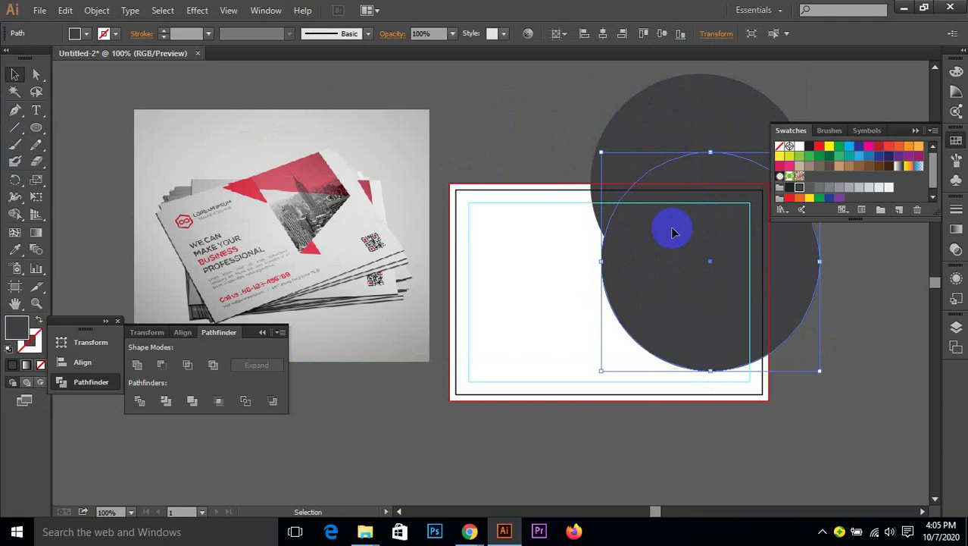
key("v")
left_click(598, 232)
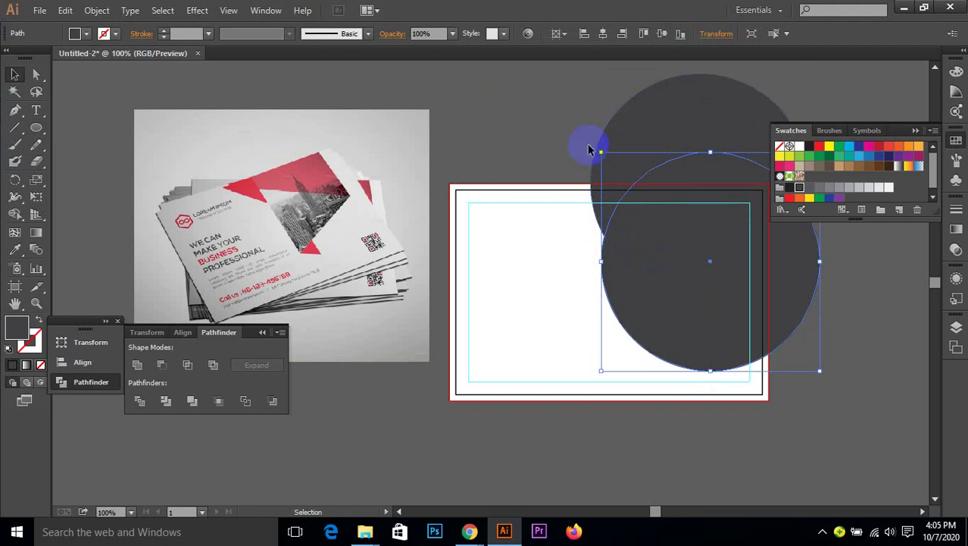
- Line up the circle copy vertically below the original and fill it with the near-black swatch
left_click(513, 102)
left_click_drag(647, 259, 606, 175)
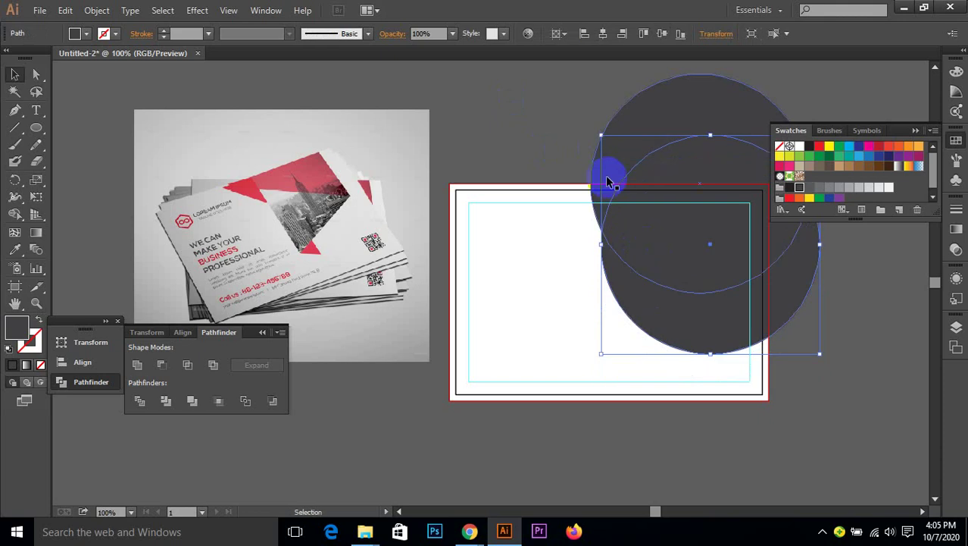
left_click(833, 324)
left_click_drag(763, 320, 751, 321)
left_click(789, 188)
left_click(832, 260)
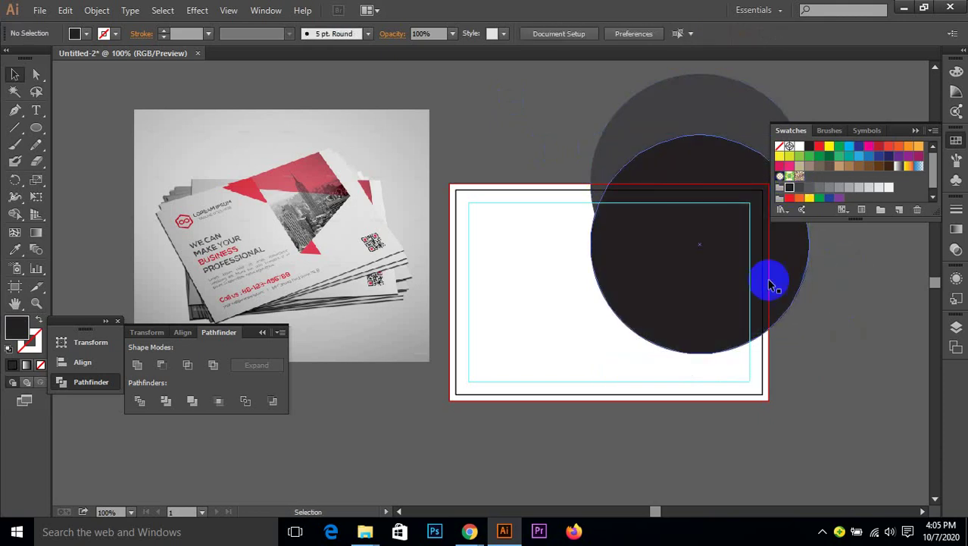
- Shift the near-black circle slightly down and left, and bring the grey circle in front of it
left_click_drag(728, 286, 719, 293)
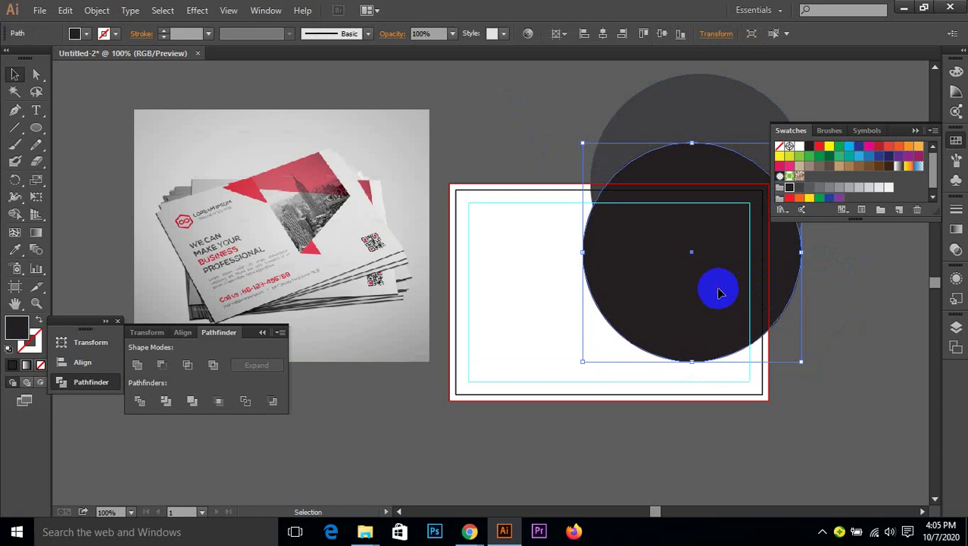
left_click(846, 293)
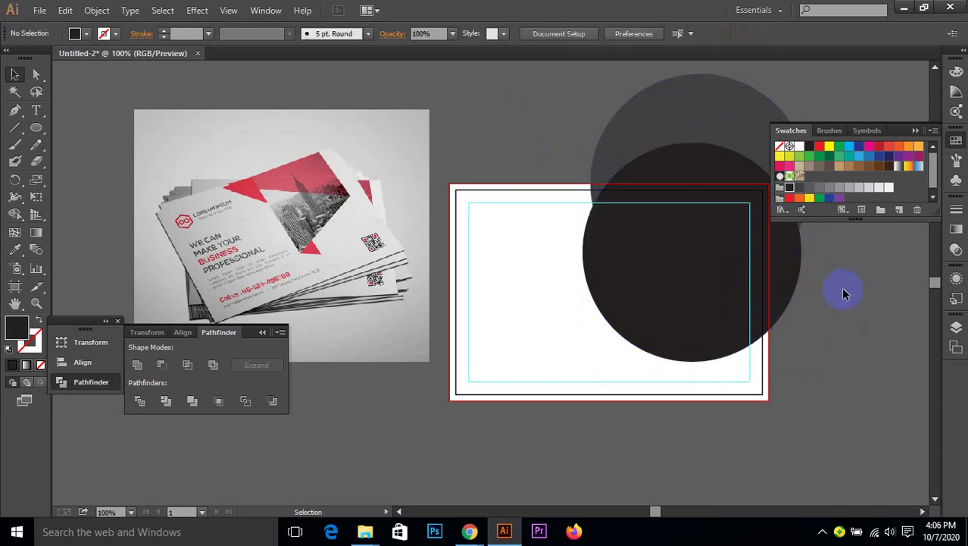
left_click(720, 135)
key("ctrl")
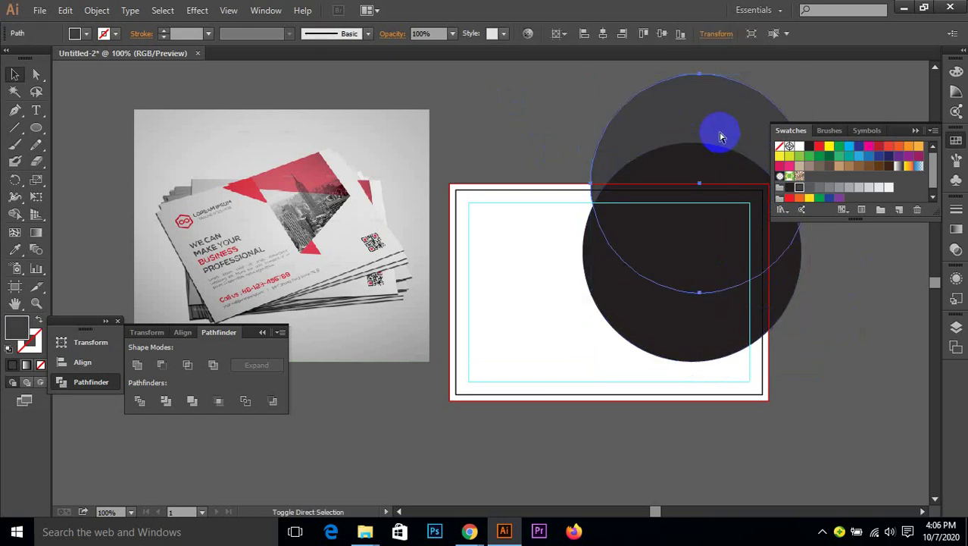
left_click(880, 347)
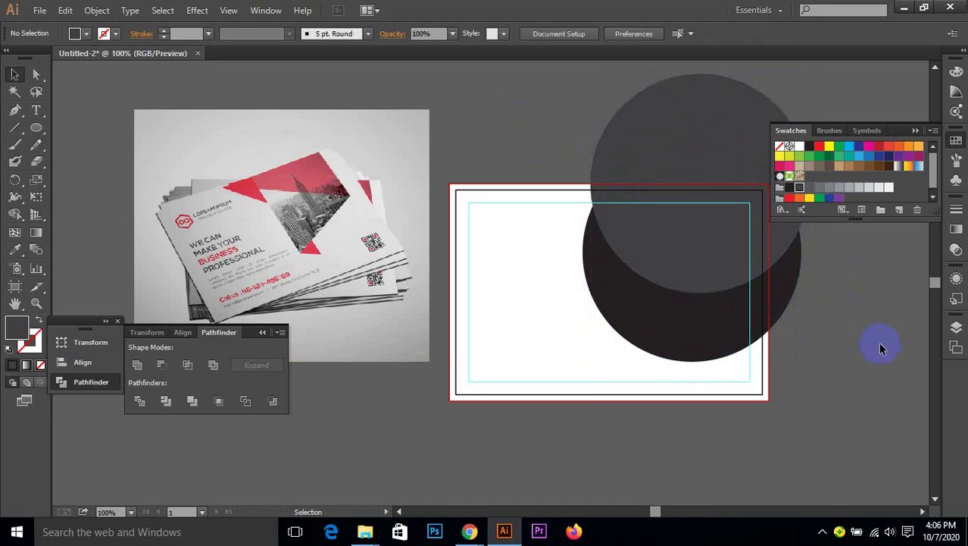
- Move the near-black circle right so it shows as a crescent along the grey circle's lower-right side
left_click_drag(770, 316, 776, 311)
left_click(701, 314)
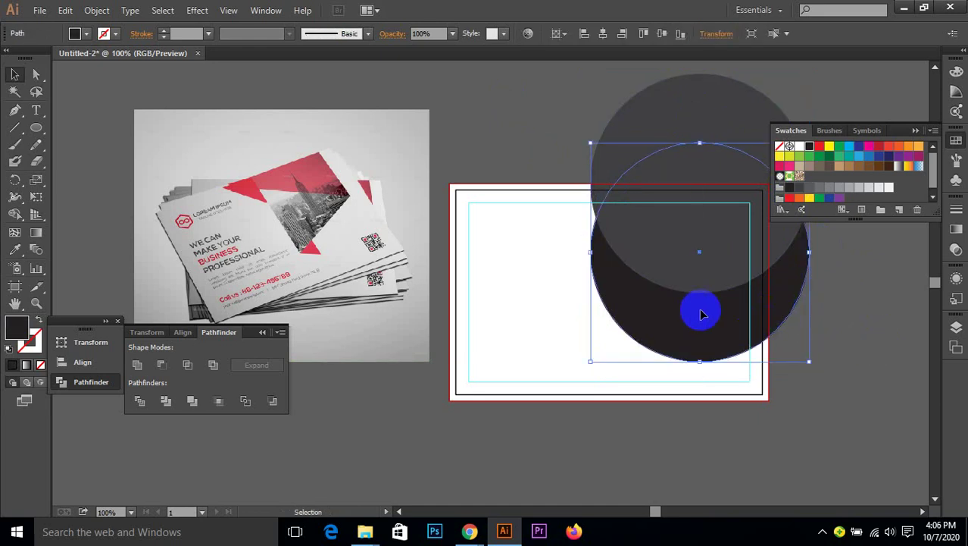
mouse_move(701, 315)
left_mouse_down()
mouse_move(713, 303)
mouse_move(704, 312)
mouse_move(705, 296)
mouse_move(704, 313)
left_mouse_up()
left_click(828, 396)
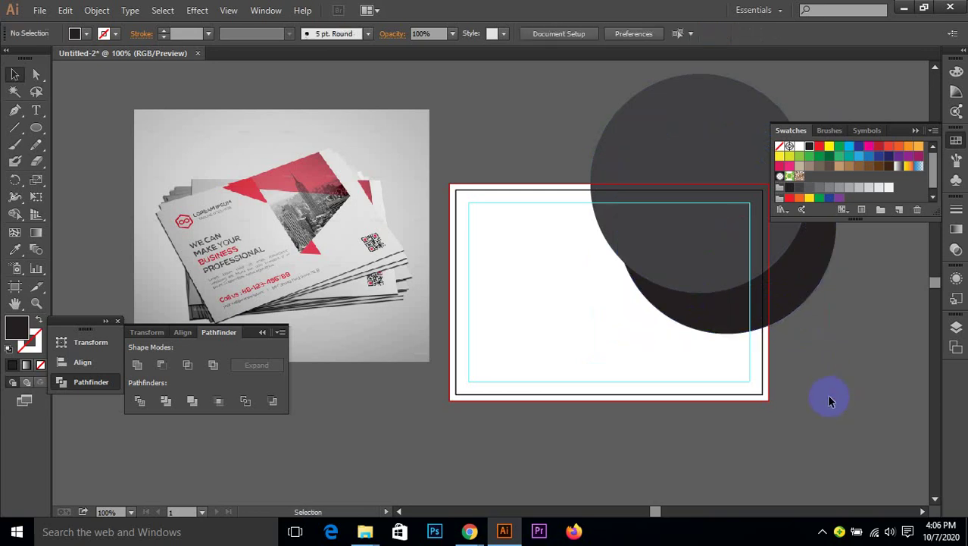
- Move the grey circle slightly down and right to narrow the dark crescent, and inspect their overlap up close
left_click(729, 263)
mouse_move(729, 263)
left_mouse_down()
mouse_move(726, 274)
mouse_move(737, 268)
mouse_move(729, 271)
left_mouse_up()
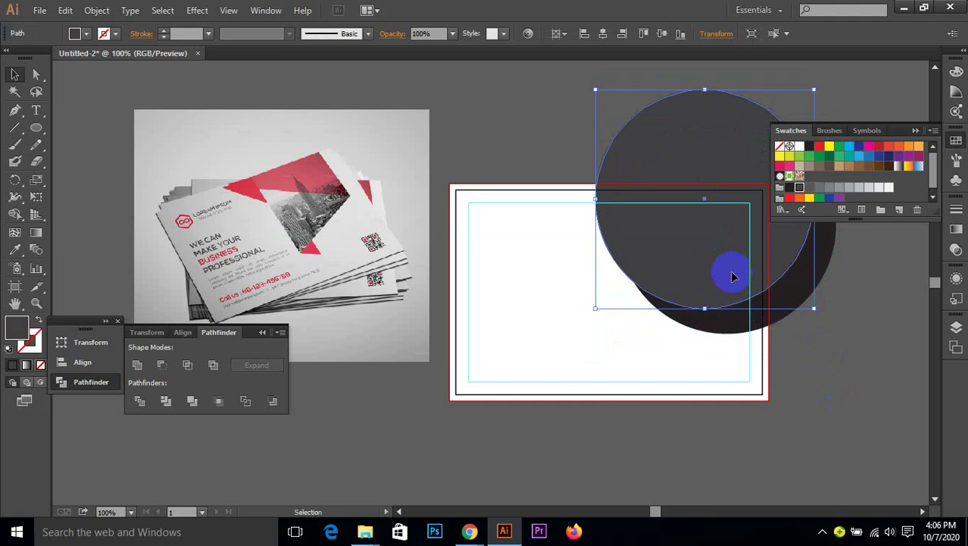
left_click(849, 339)
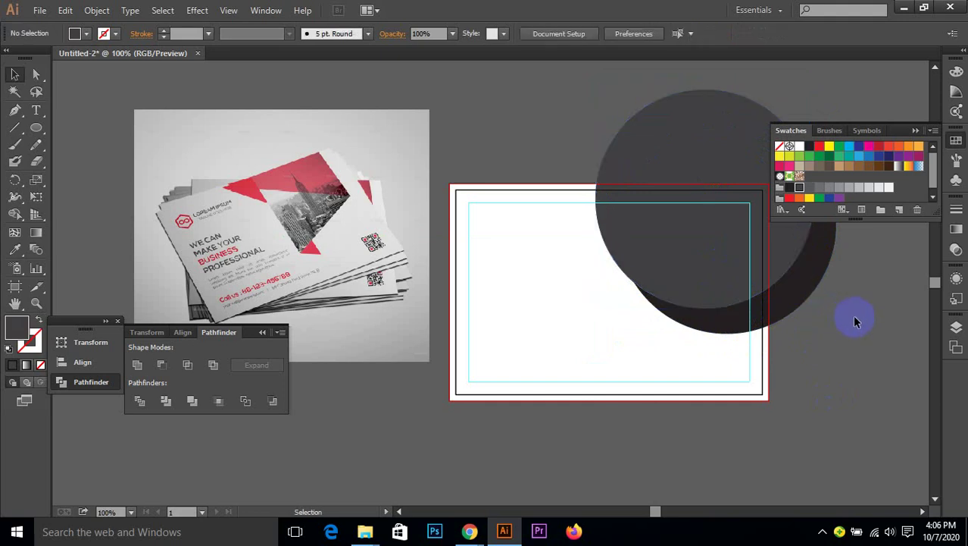
left_click_drag(853, 314, 814, 335)
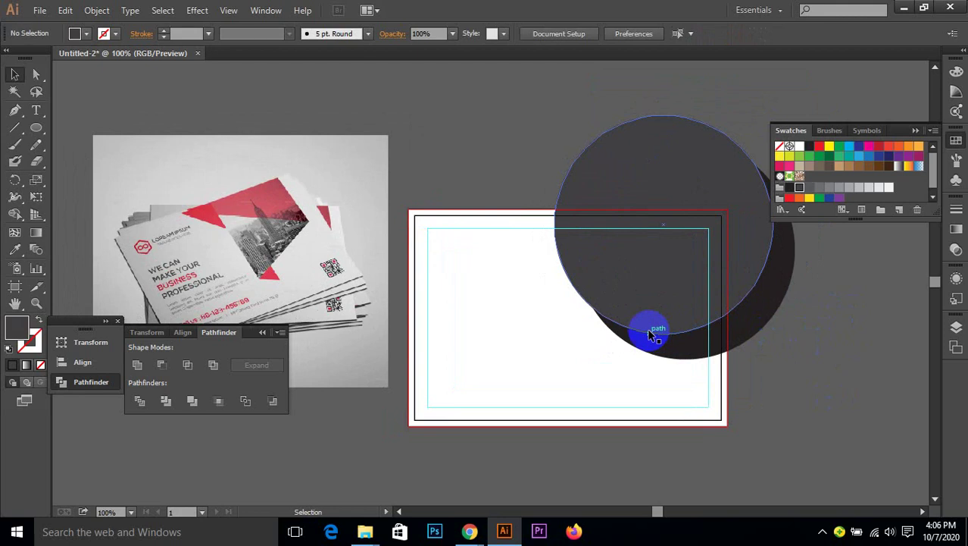
scroll(633, 322, "up", 3)
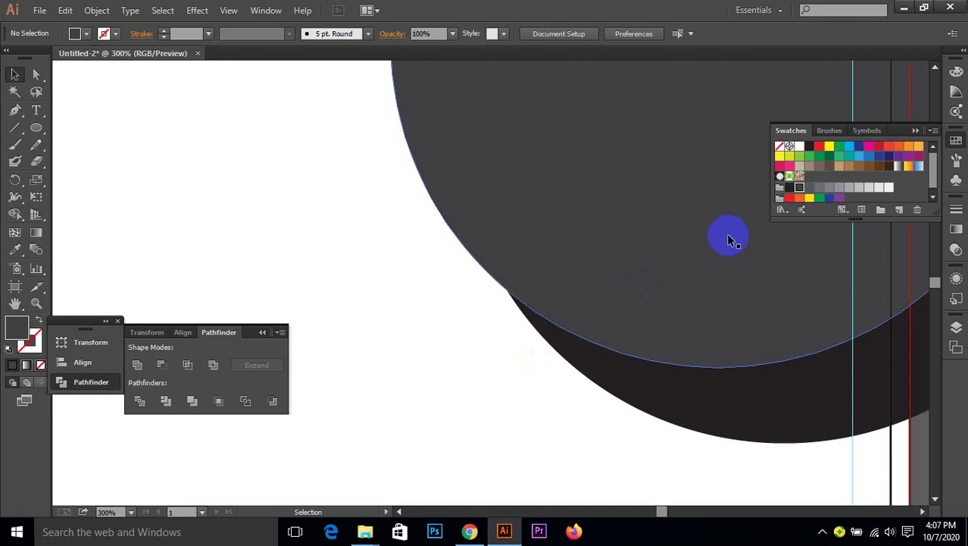
- Switch to the Google Meet call in the browser to check the meeting, and return to Illustrator
key("ctrl+minus")
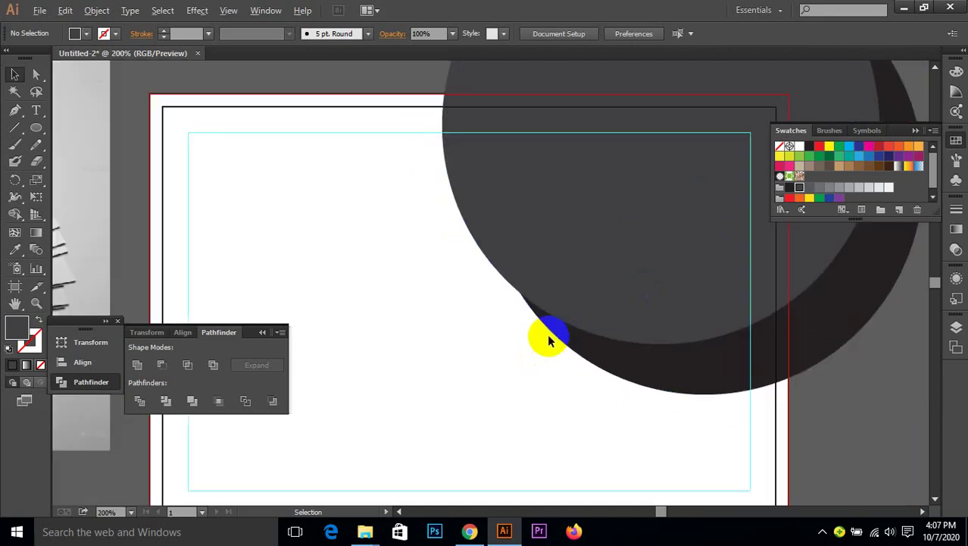
left_click(502, 531)
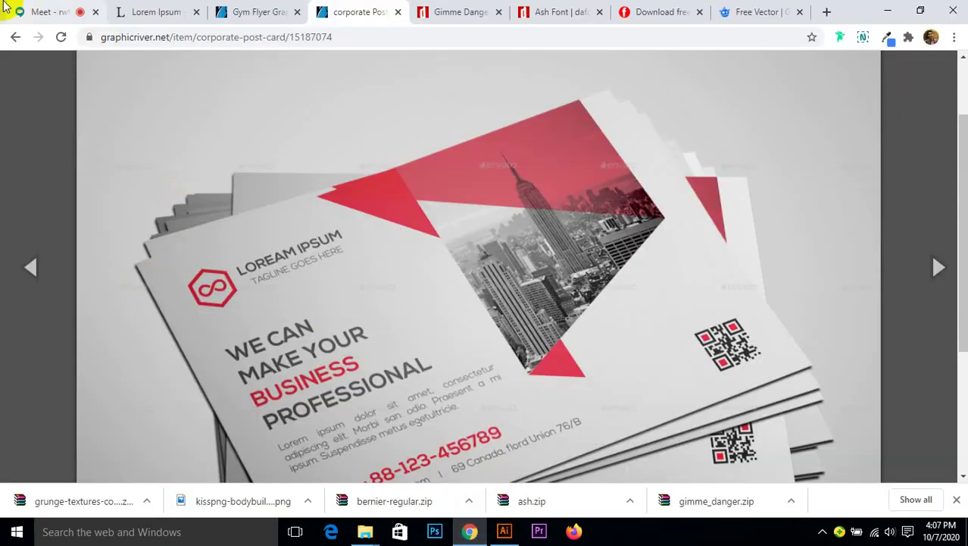
left_click(70, 17)
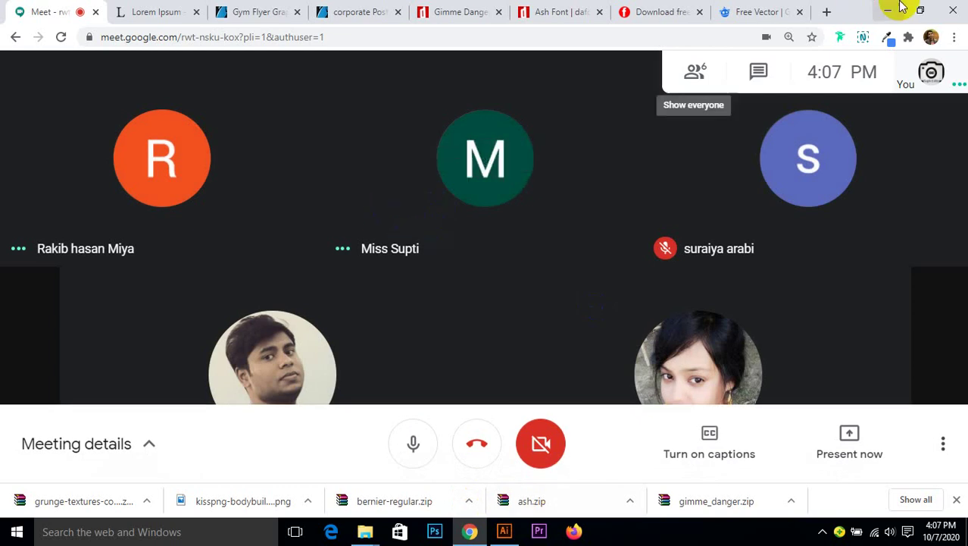
left_click(888, 10)
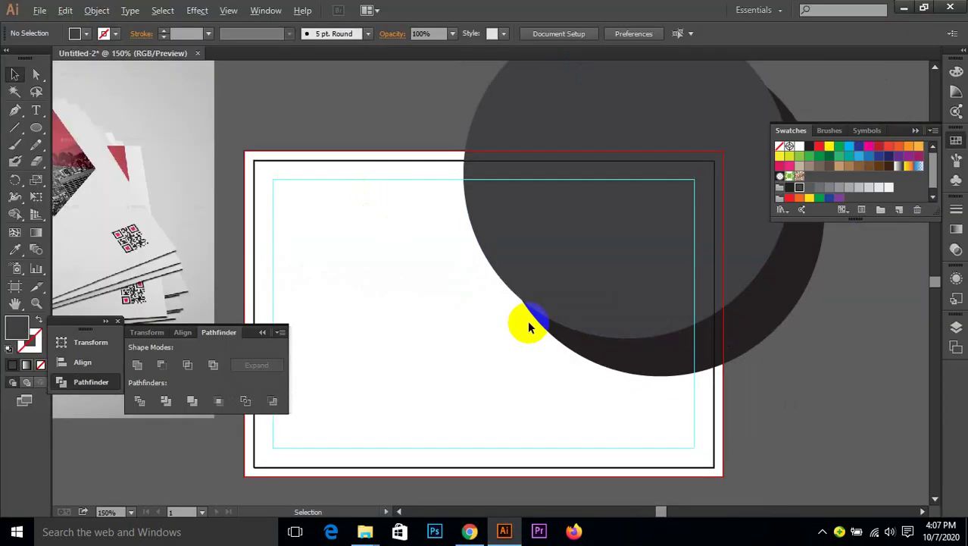
- Examine how the grey and near-black circles overlap at the card's upper-right corner
left_click_drag(832, 314, 794, 352)
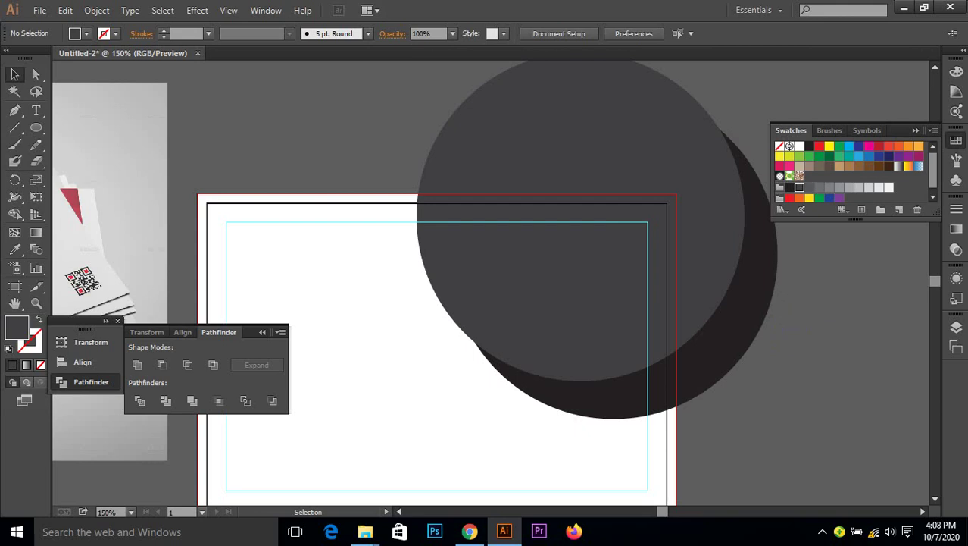
left_click(788, 437)
scroll(739, 416, "down", 1)
left_click(729, 361)
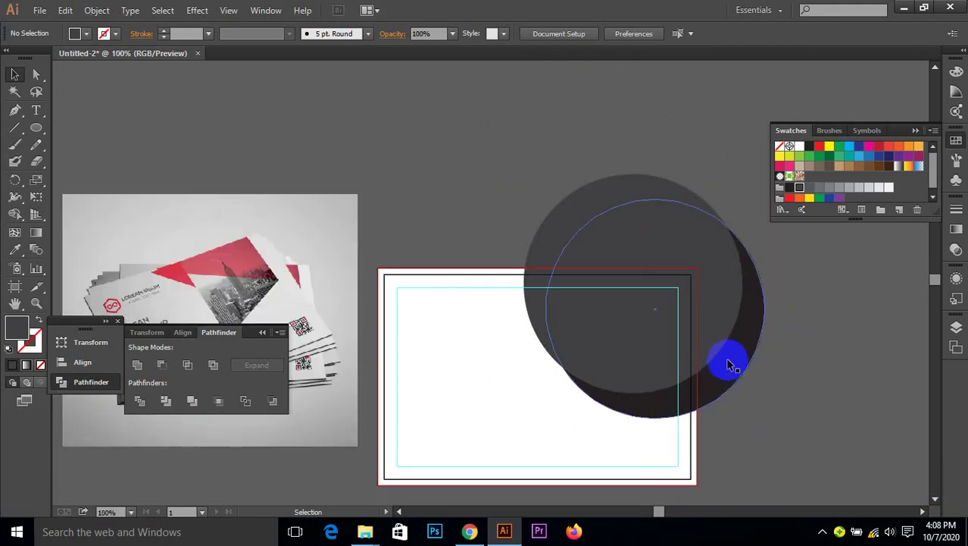
left_click(798, 410)
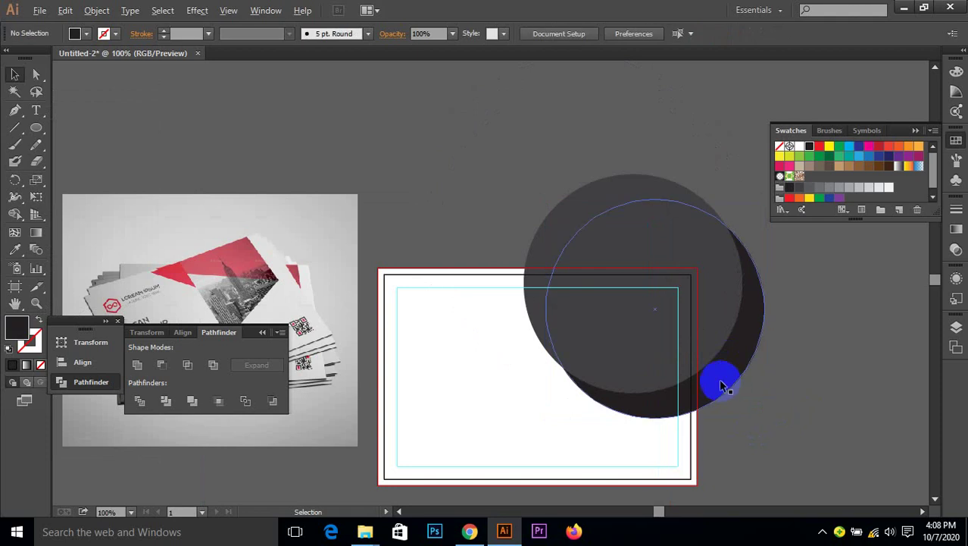
scroll(720, 382, "up", 1)
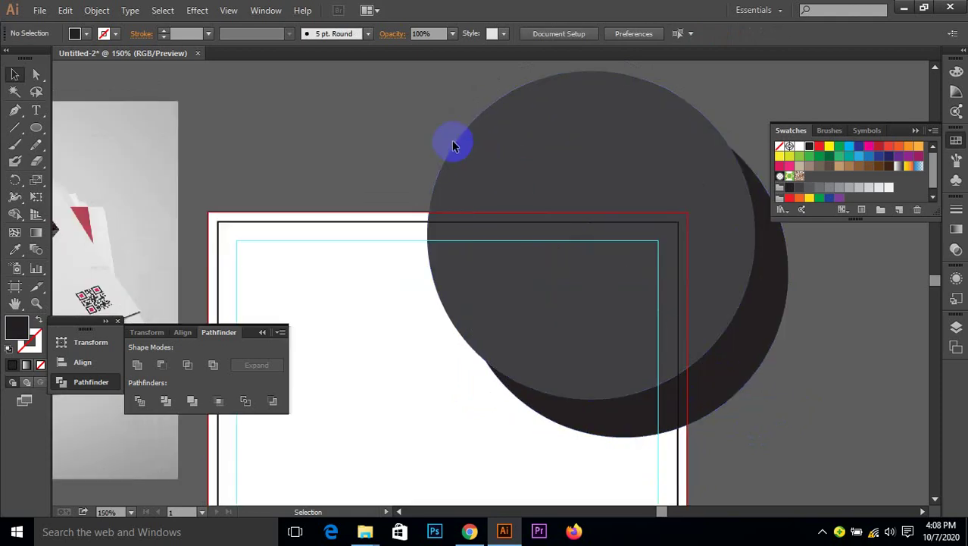
left_click(740, 384)
left_click(818, 403)
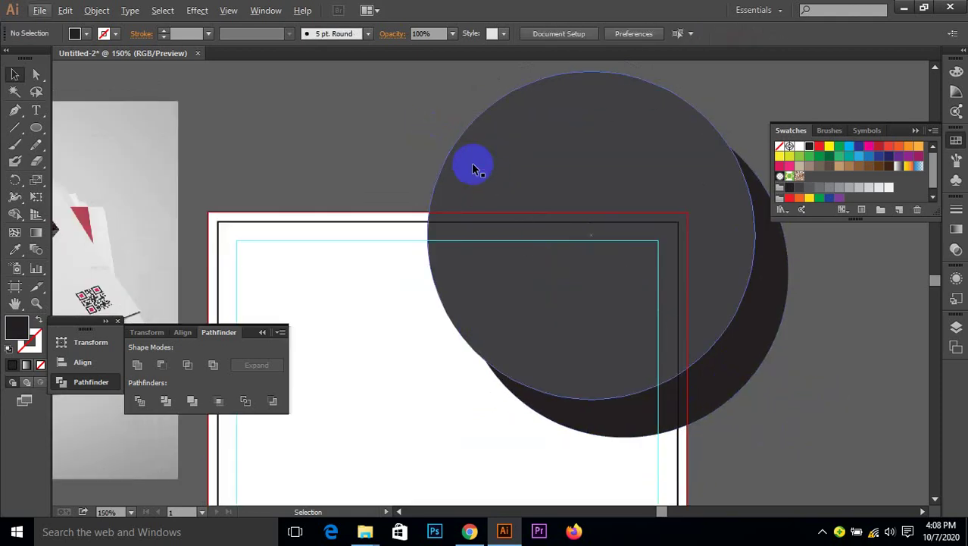
key("ctrl+a")
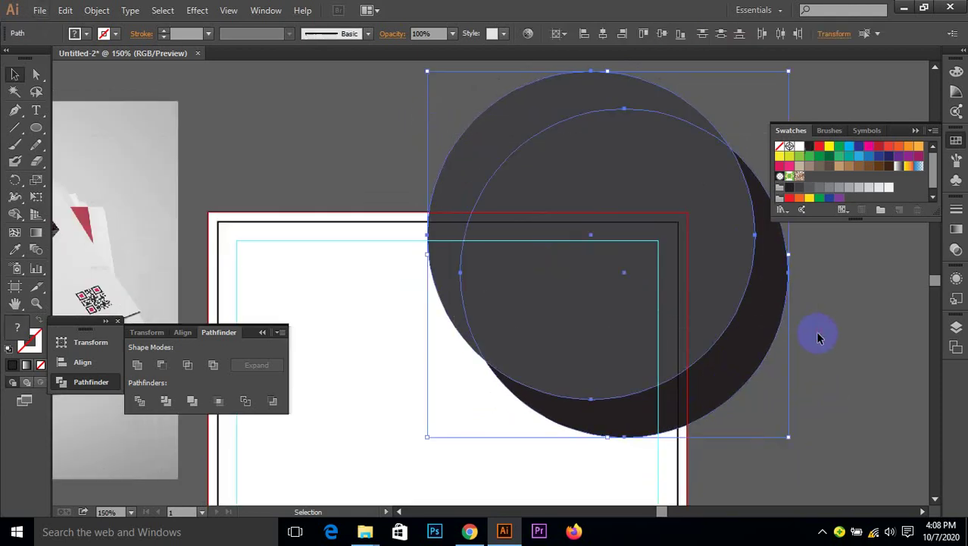
left_click(832, 385)
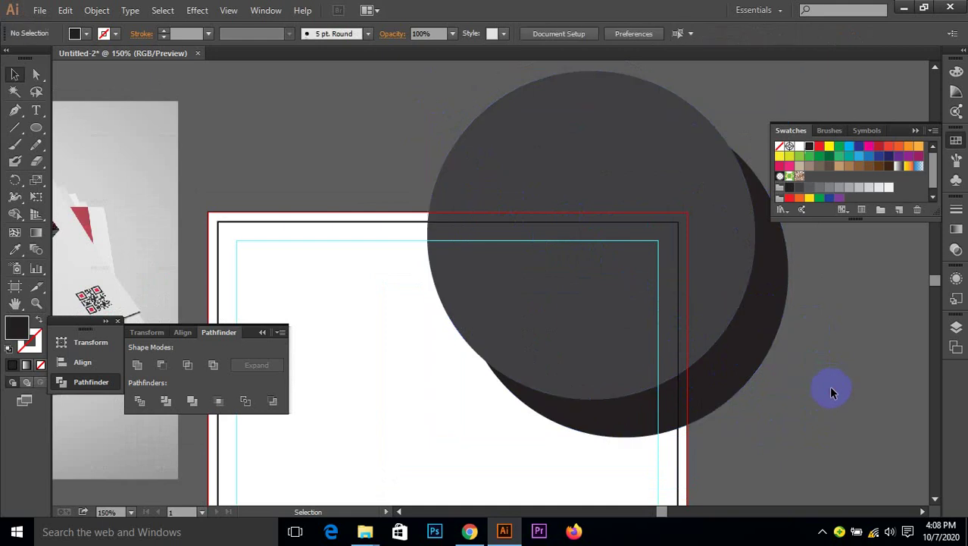
- Create an inner copy of the near-black circle with Offset Path at -0.125 in, keeping miter joins and a miter limit of 4
left_click(748, 373)
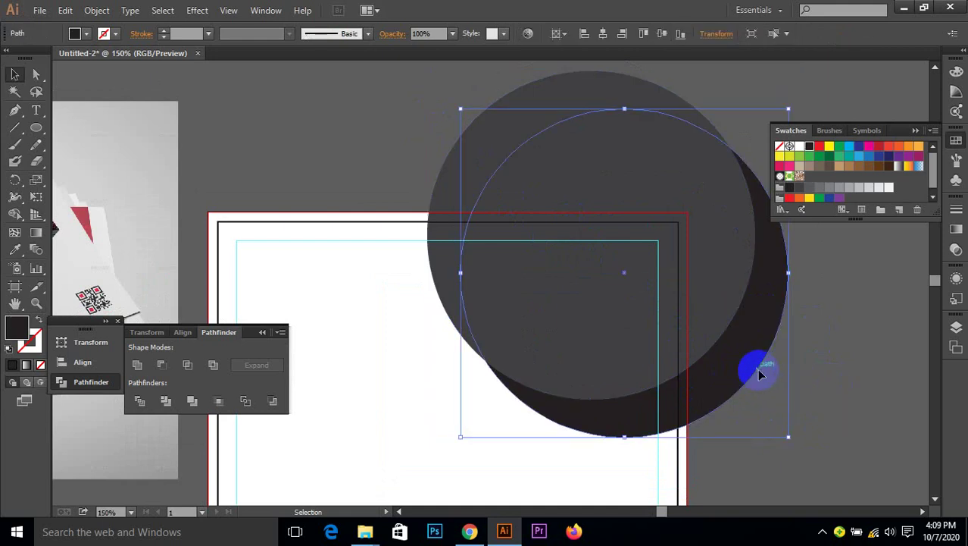
left_click(97, 10)
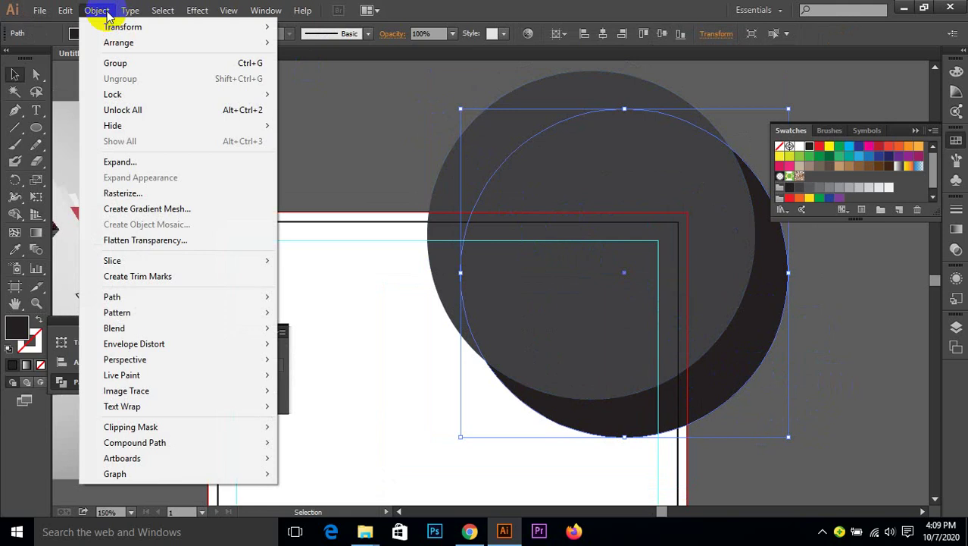
mouse_move(149, 296)
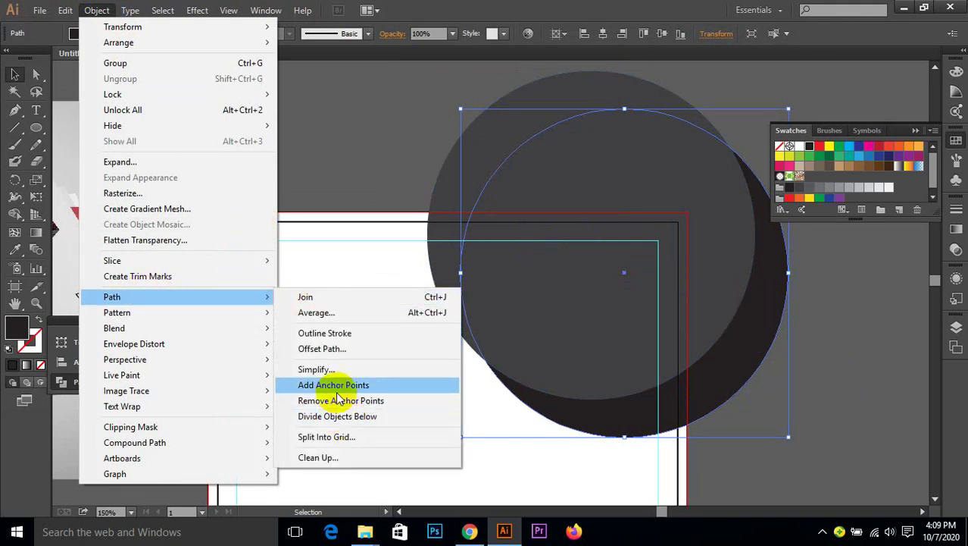
left_click(322, 351)
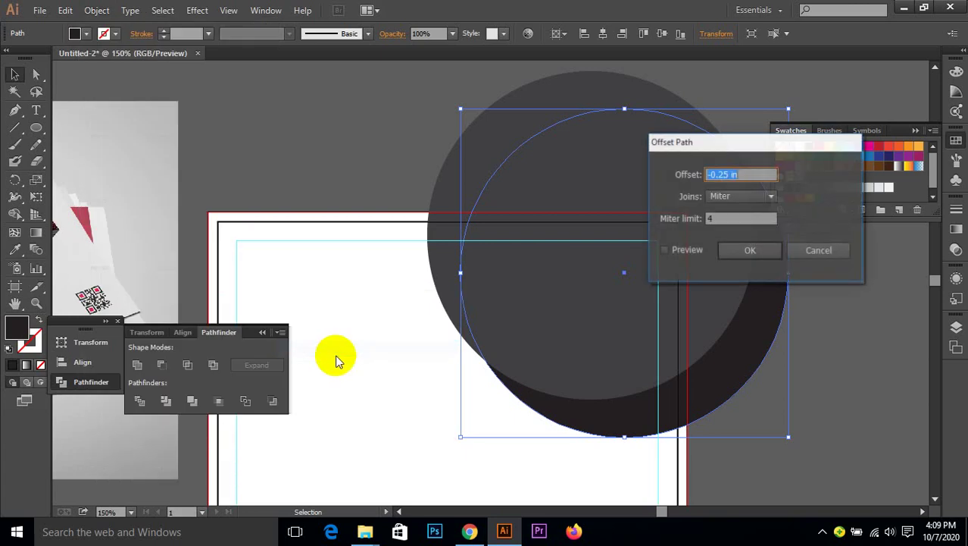
left_click(665, 250)
left_click(742, 198)
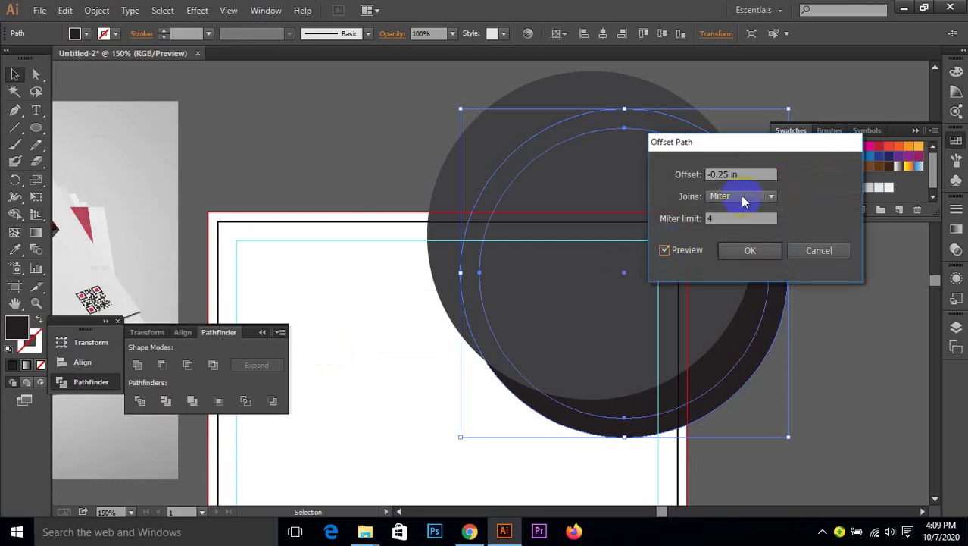
left_click_drag(733, 218, 703, 223)
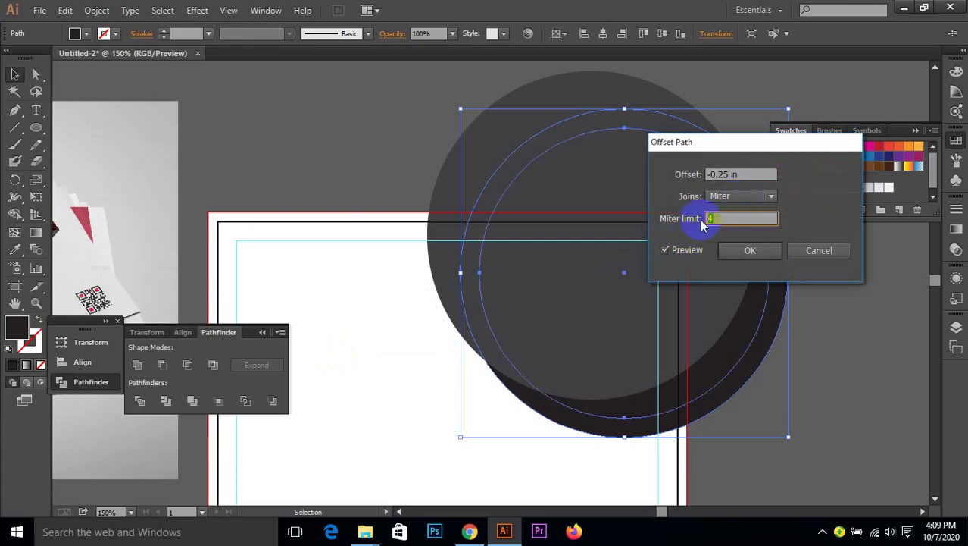
double_click(727, 176)
type("-0.125")
left_click(688, 176)
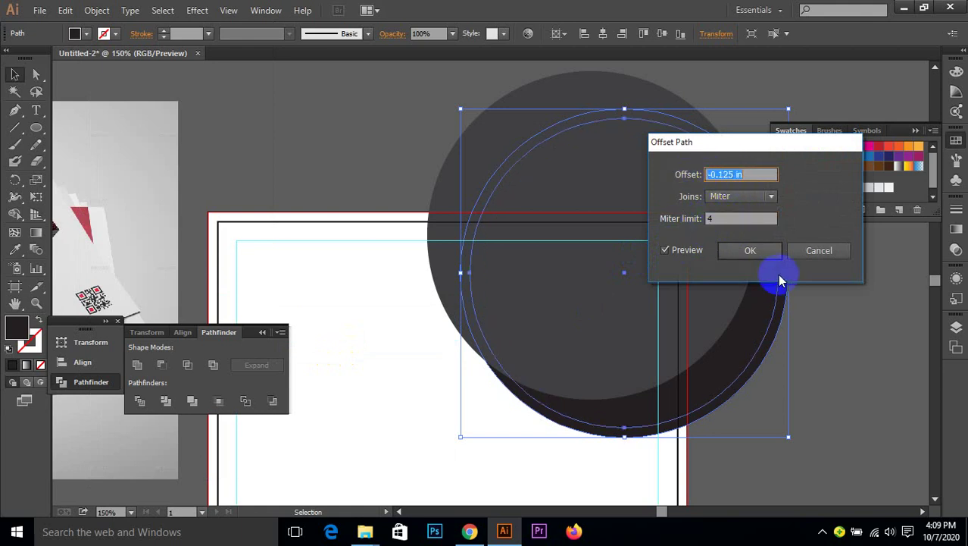
left_click(749, 251)
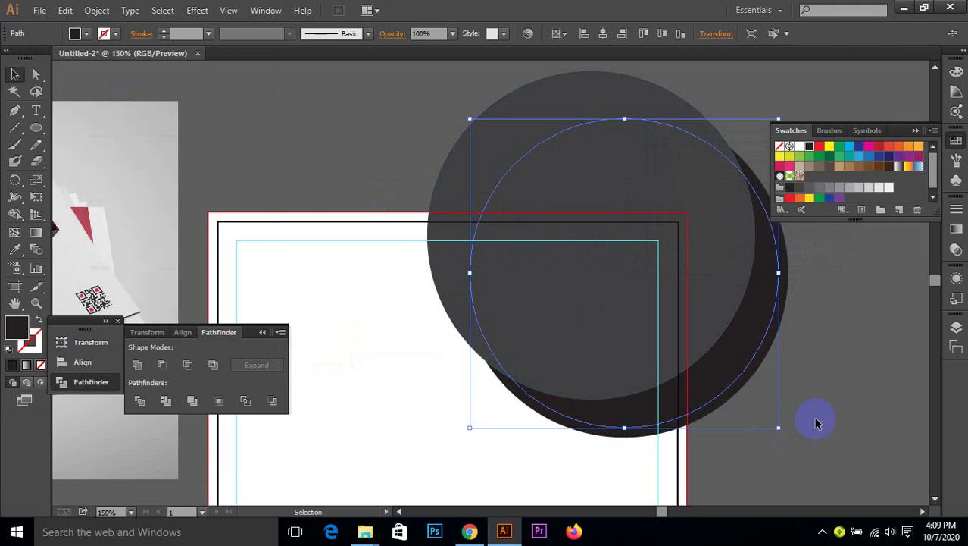
- Examine how the inner offset circle sits against the near-black and grey circles
left_click(792, 413)
left_click(698, 397)
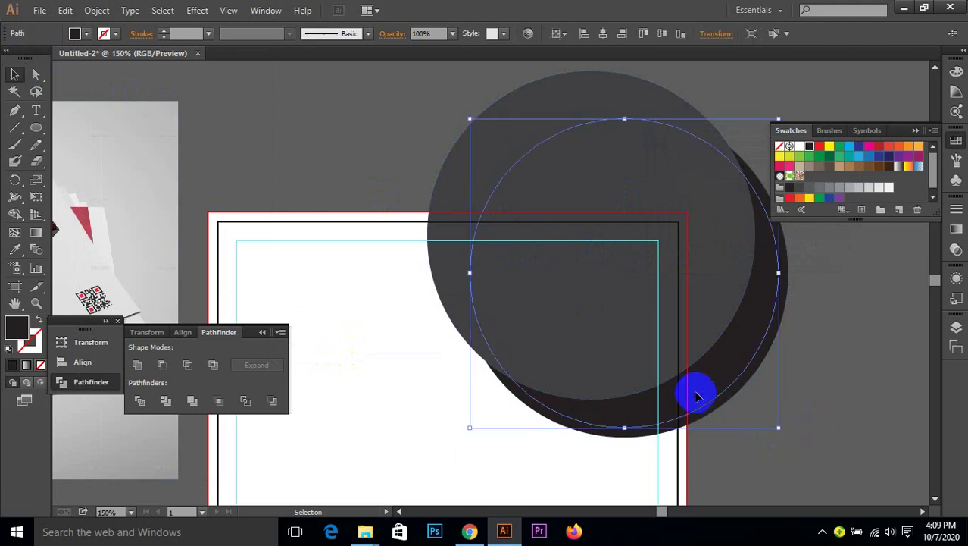
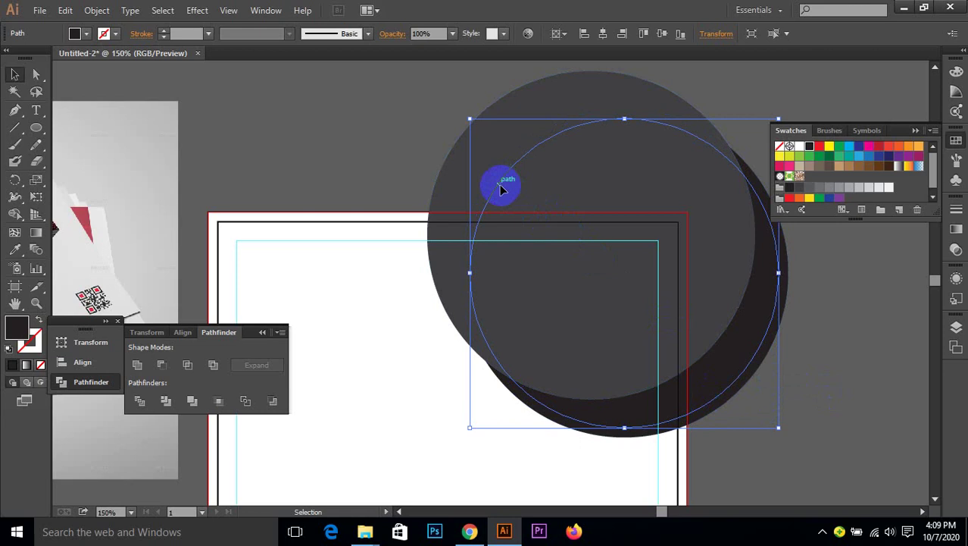
left_click(513, 398)
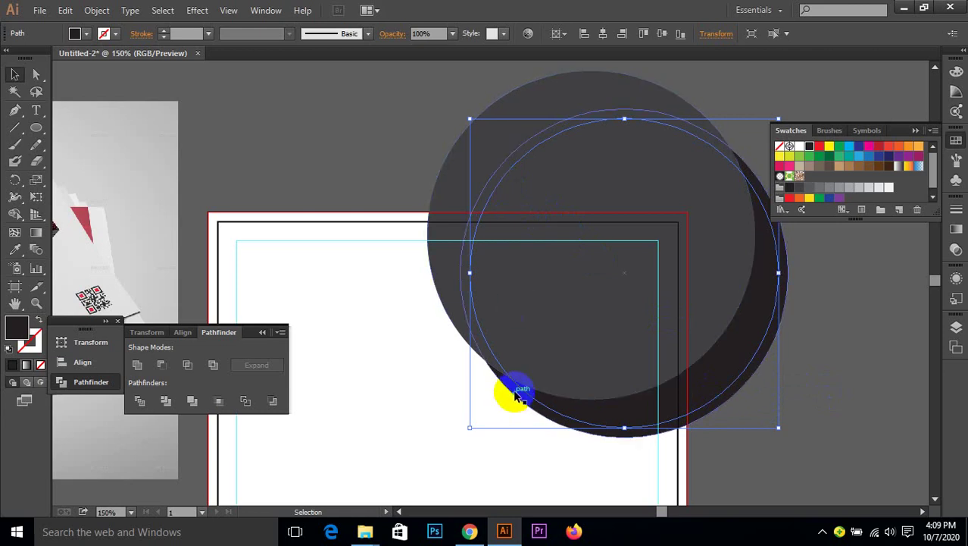
scroll(702, 372, "right", 2)
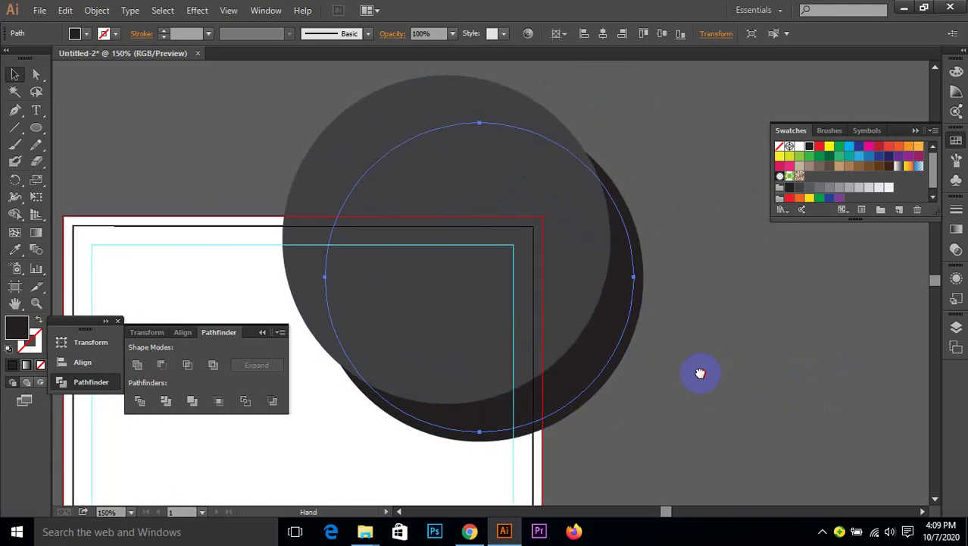
scroll(690, 368, "down", 1)
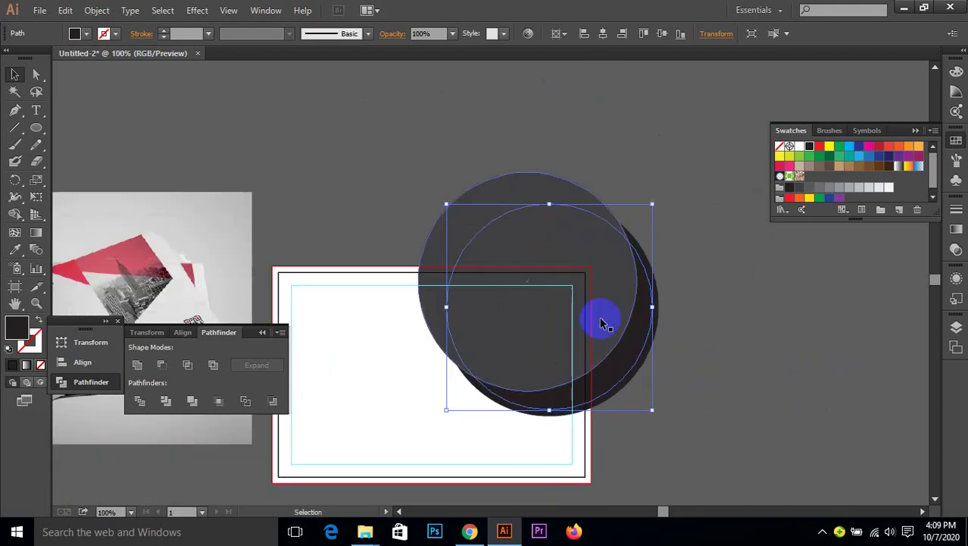
left_click(639, 368, "shift")
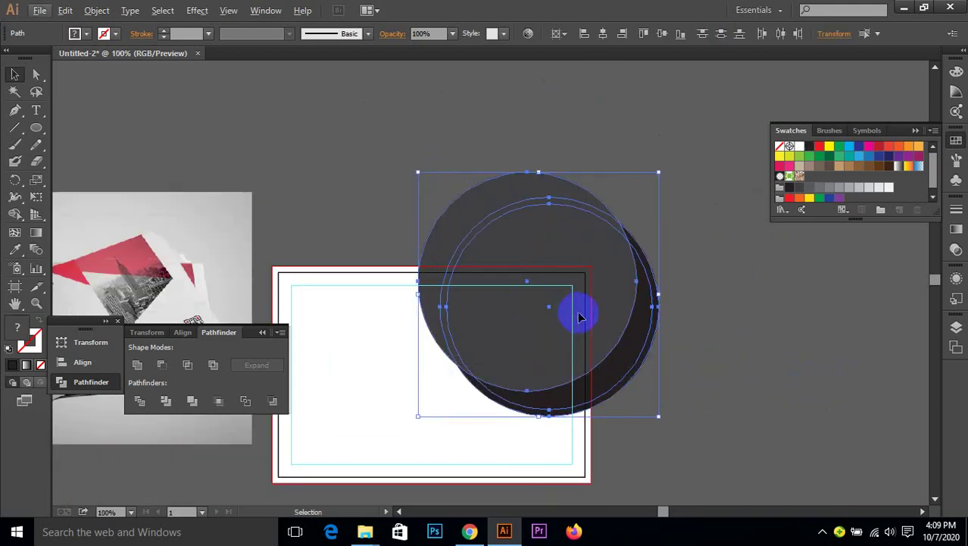
left_click(702, 363)
scroll(682, 372, "up", 1)
- Select both near-black circles and remove the inner area with Shape Builder, leaving a thin ring behind the grey circle
left_click(601, 352)
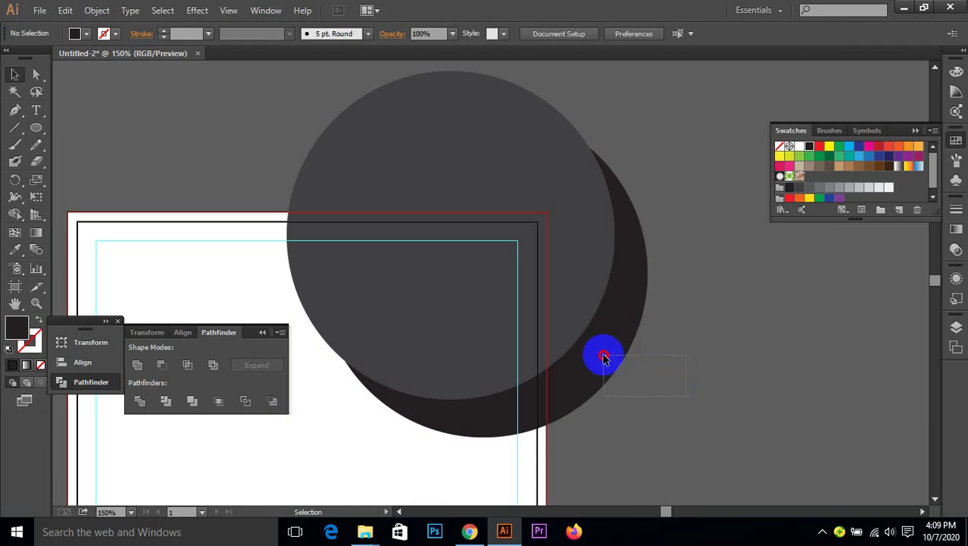
left_click(15, 215)
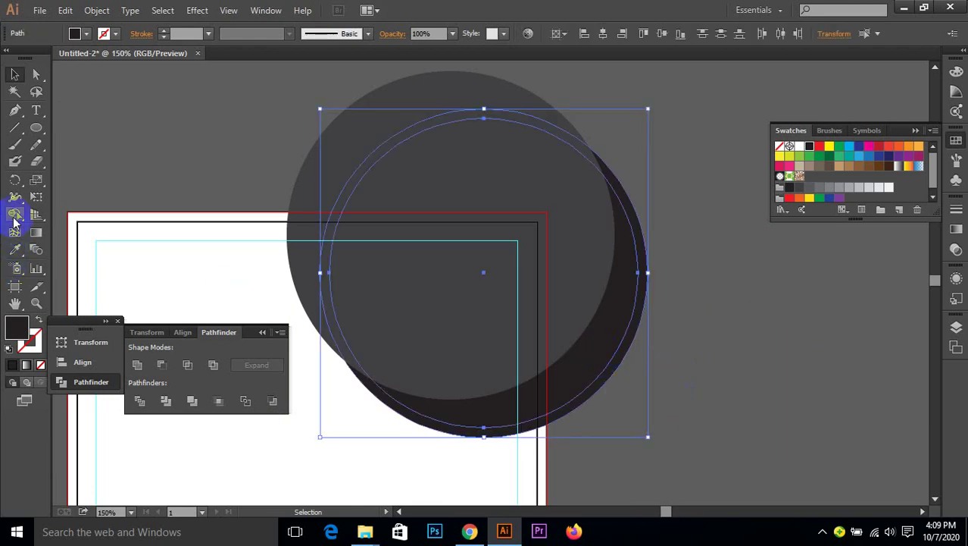
left_click(597, 361, "alt")
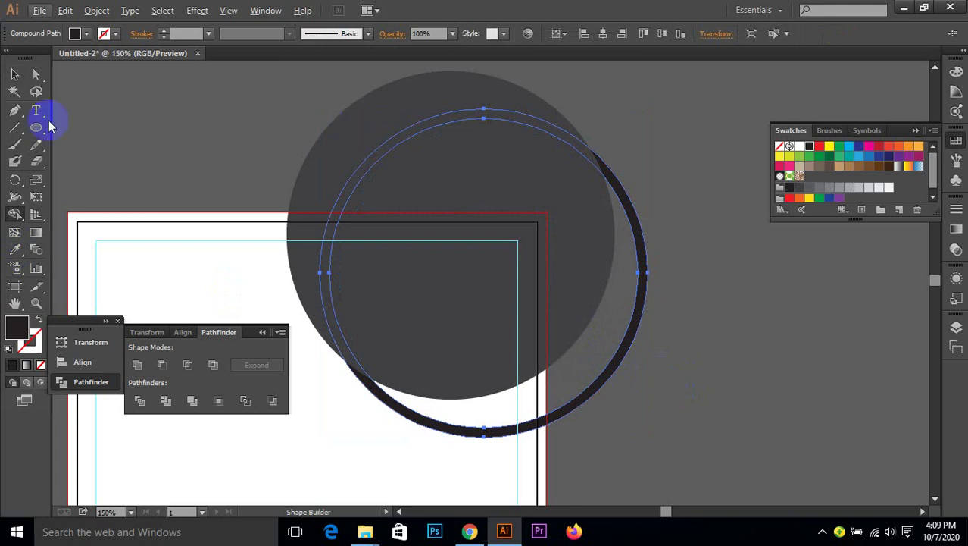
left_click(14, 74)
left_click(704, 294)
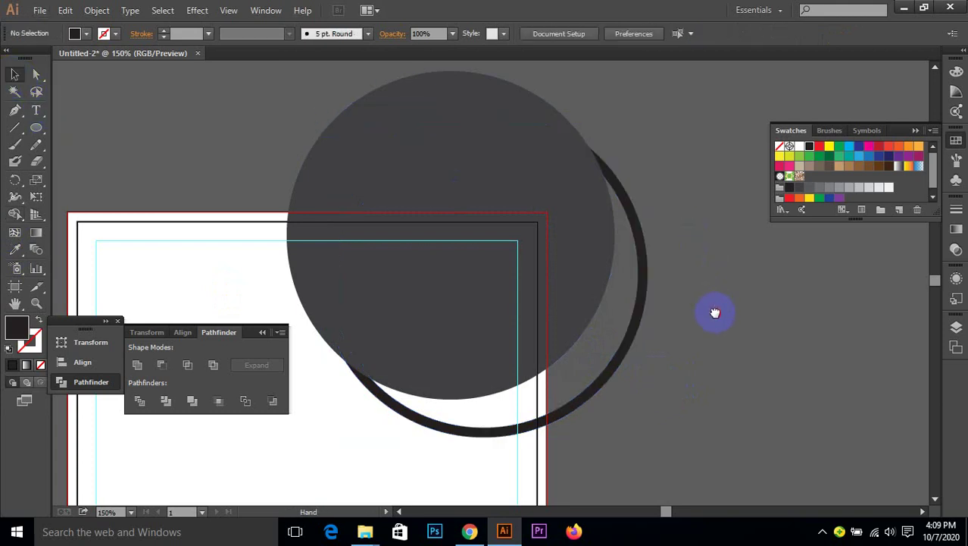
- Unlock all locked objects, including the card's outlines, and clear the selection
left_click_drag(715, 314, 771, 271)
scroll(436, 261, "up", 1)
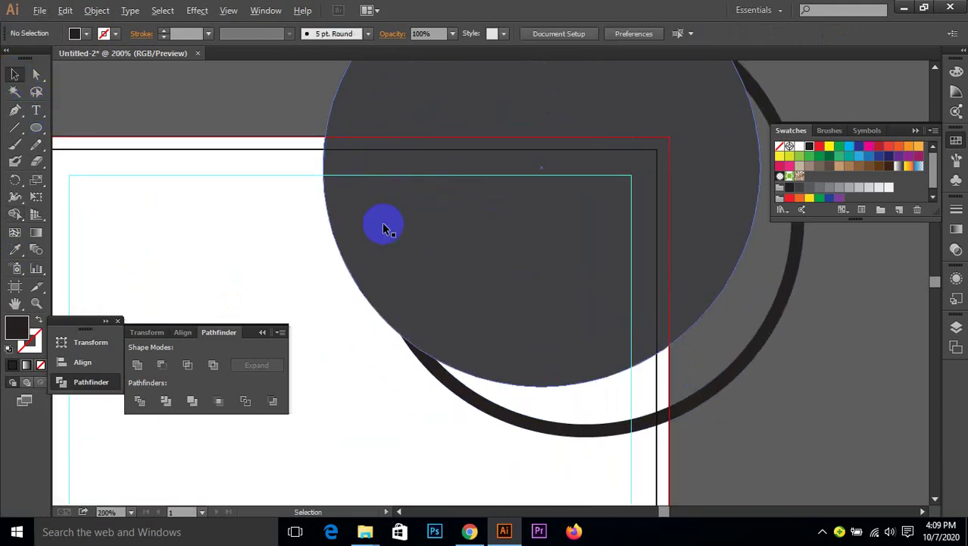
scroll(381, 220, "down", 1)
left_click_drag(287, 97, 753, 385)
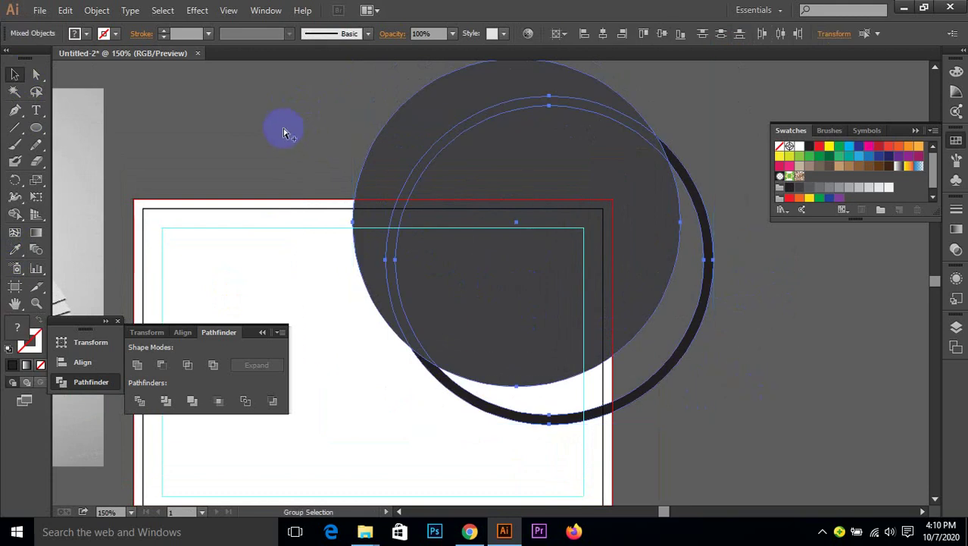
key("ctrl+z")
left_click(318, 120)
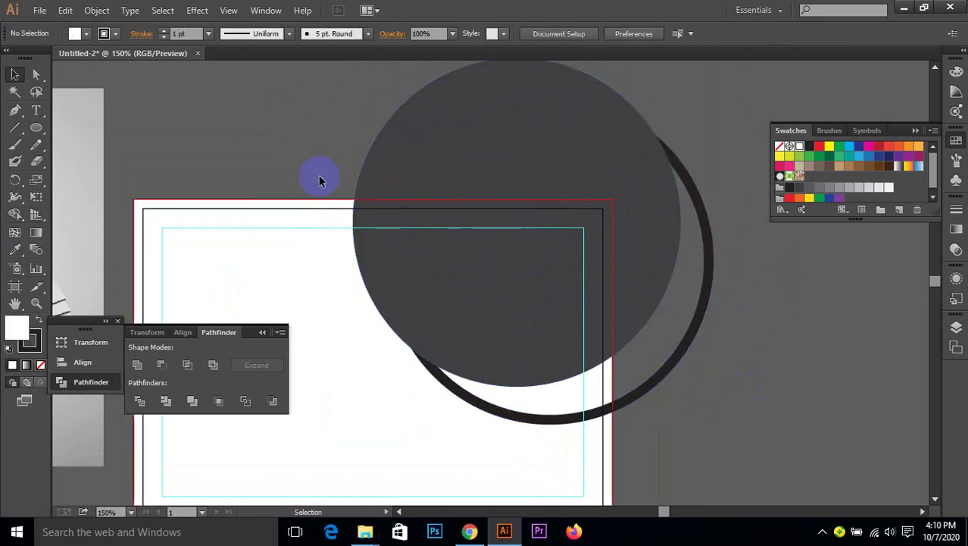
- Trim the parts of the grey circle and near-black ring outside the card's bleed edge with Shape Builder, and clear the selection
left_click_drag(309, 169, 772, 339)
left_click(14, 214)
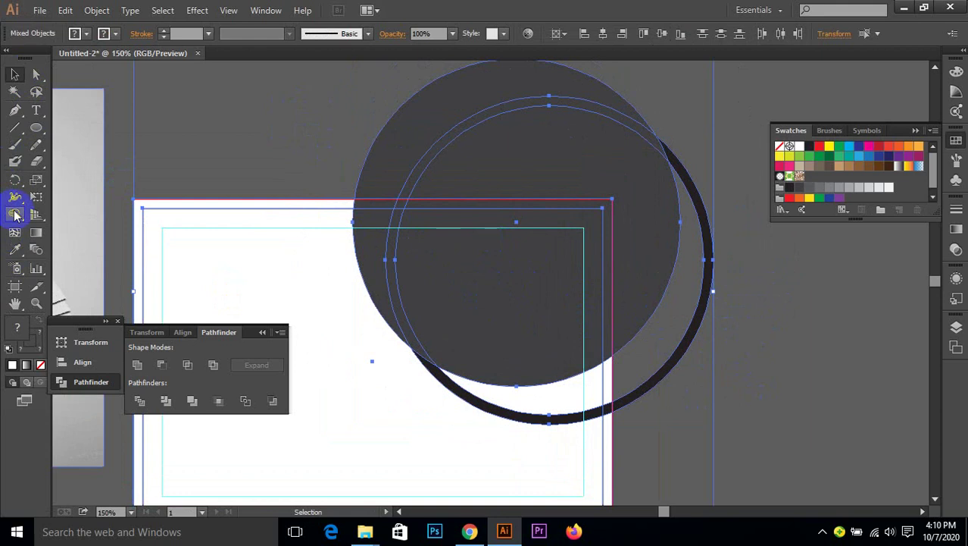
left_click(399, 148, "alt")
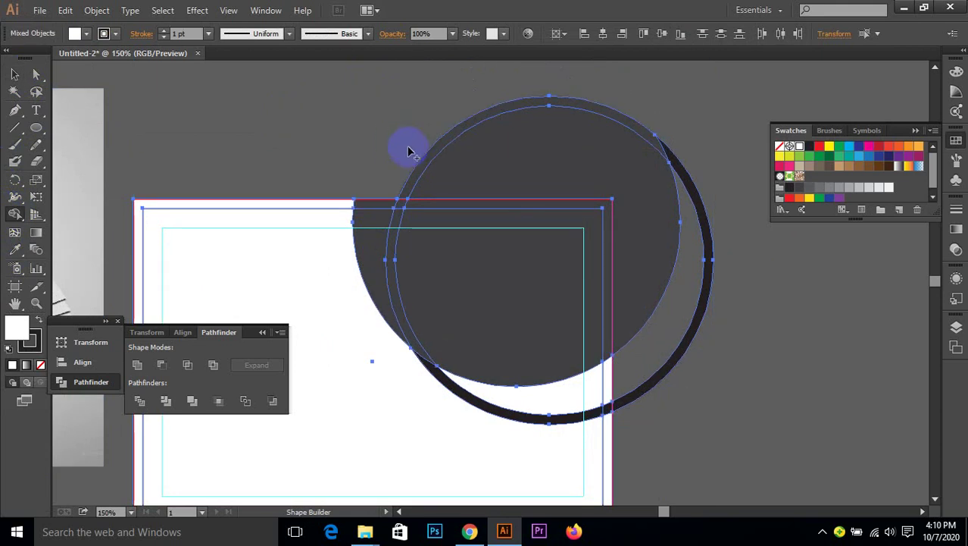
left_click_drag(407, 156, 574, 156)
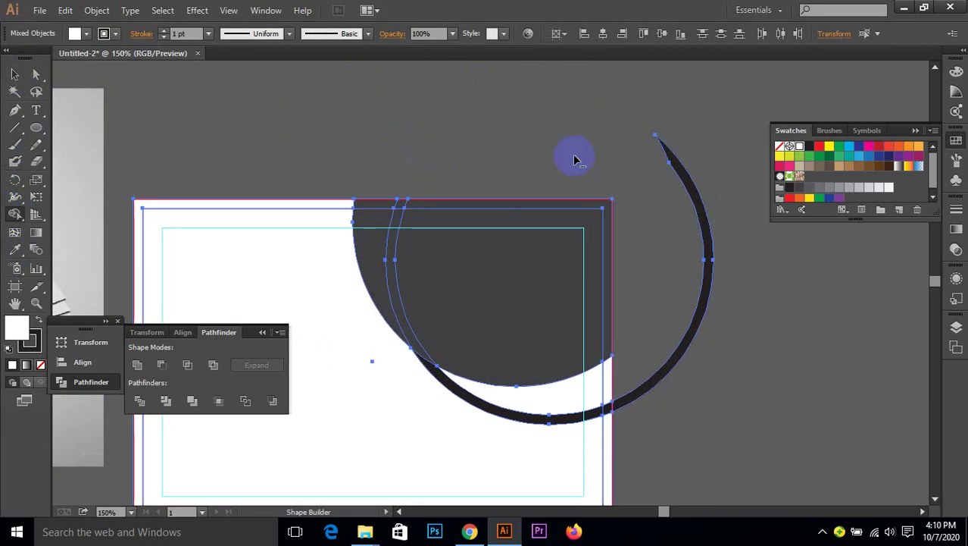
left_click_drag(667, 334, 697, 393)
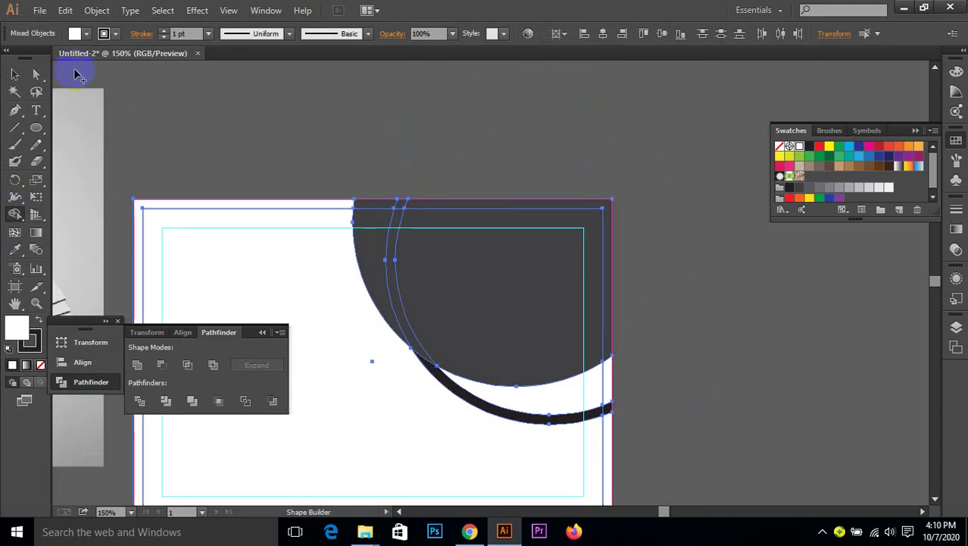
left_click(15, 74)
left_click(409, 136)
left_click_drag(422, 138, 504, 125)
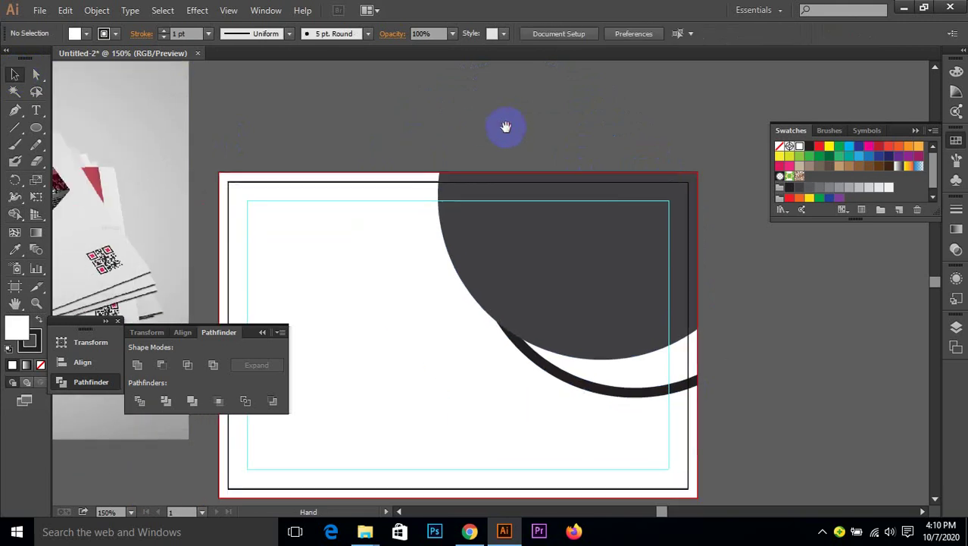
- Select the trimmed grey circle and near-black ring together and place a copy of both beside the card
left_click(535, 363)
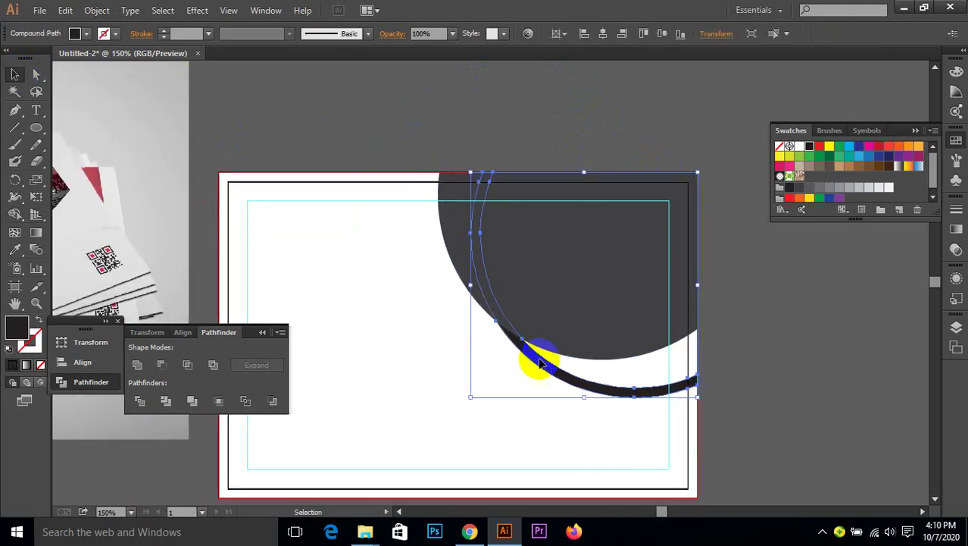
left_click_drag(599, 232, 480, 271)
left_click(309, 216, "shift")
left_click(511, 394, "shift")
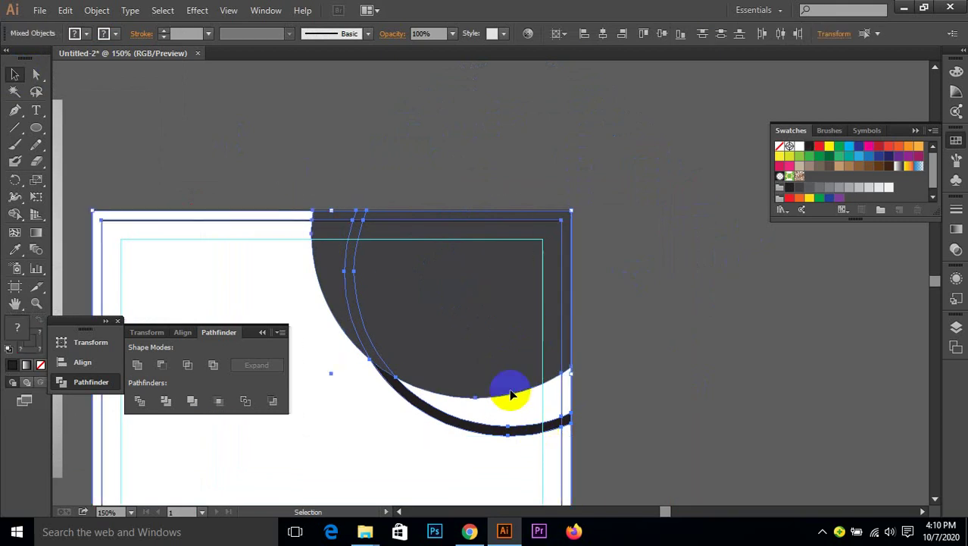
left_click(492, 329)
left_click(433, 345)
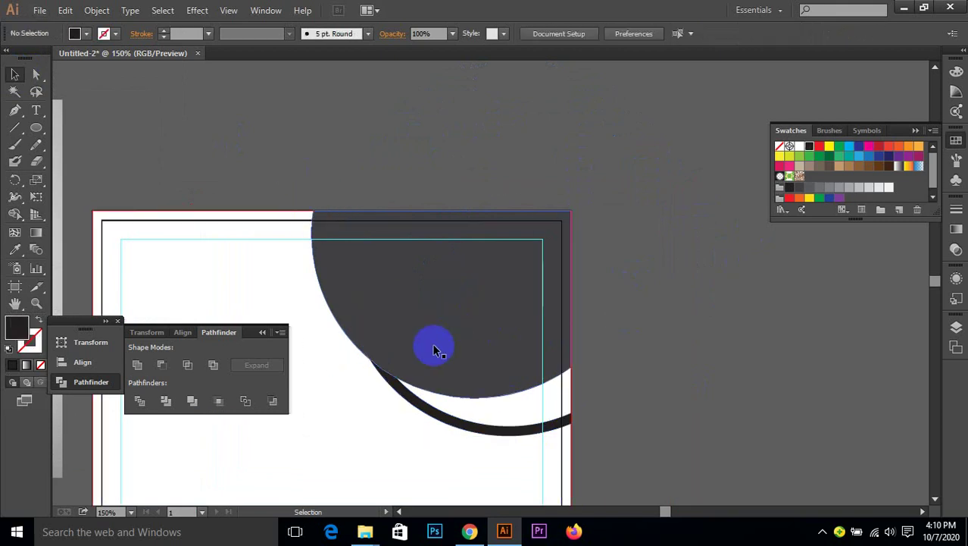
left_click(413, 410, "shift")
left_click_drag(406, 346, 710, 326)
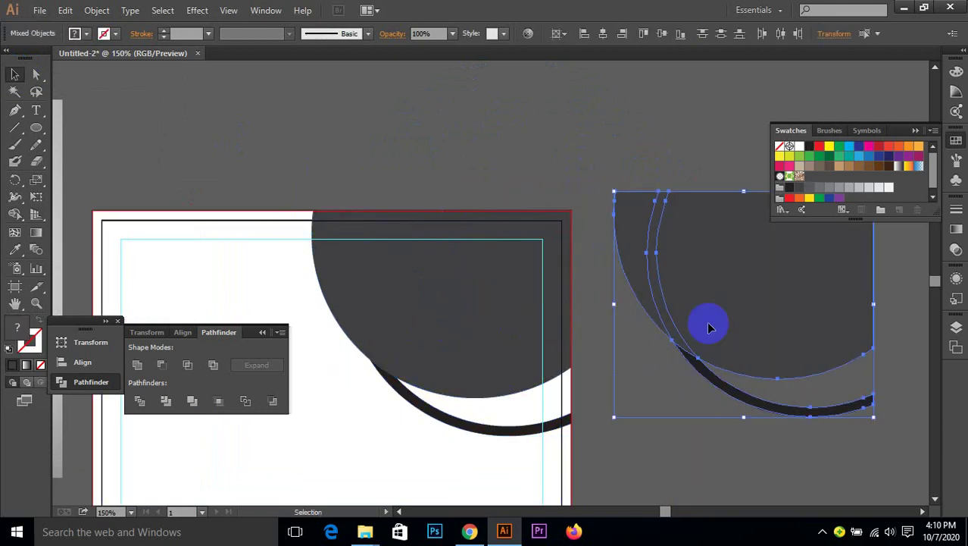
- Remove the ring strip overlapping the copied grey circle with Shape Builder, cutting a curved gap through it
left_click_drag(670, 155, 611, 144)
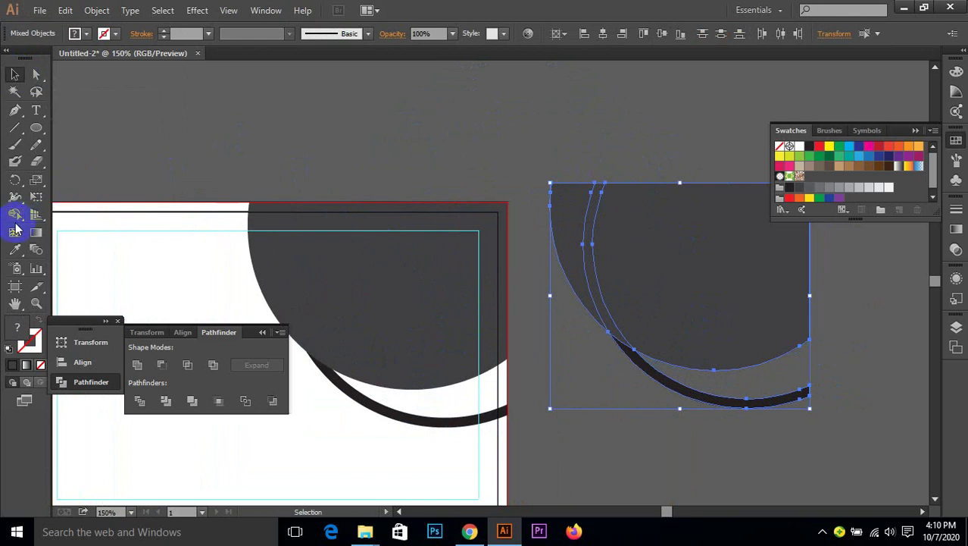
left_click(14, 214)
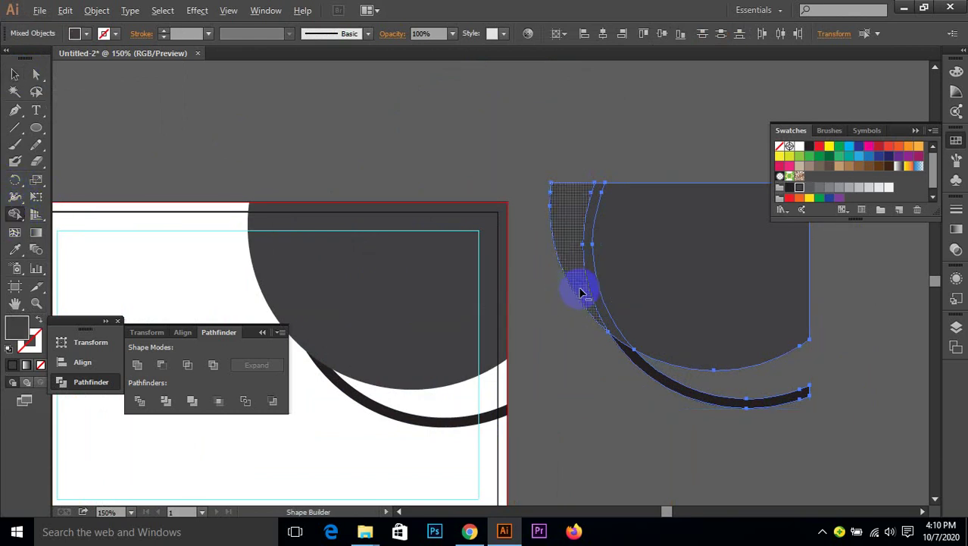
mouse_move(581, 293)
left_mouse_down()
mouse_move(599, 281)
mouse_move(597, 292)
left_mouse_up()
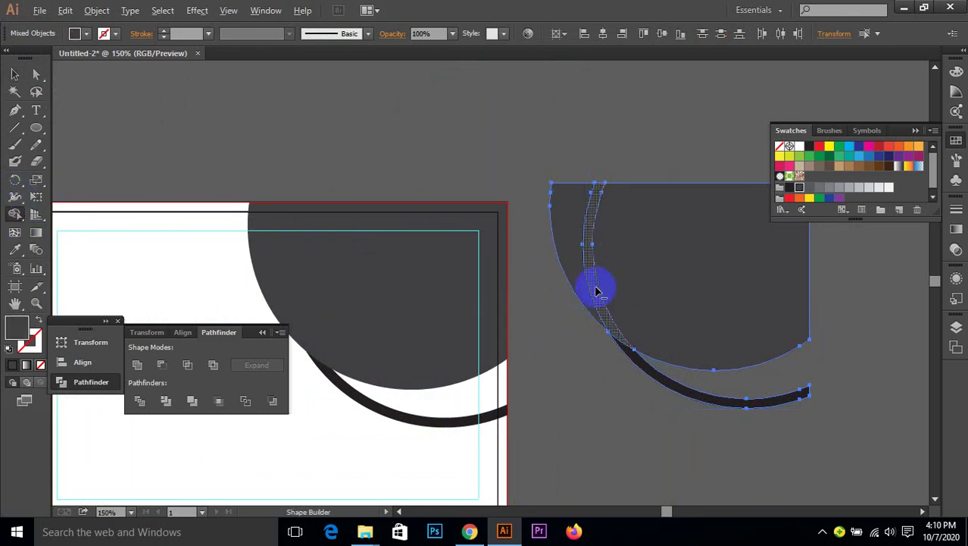
left_click(536, 153)
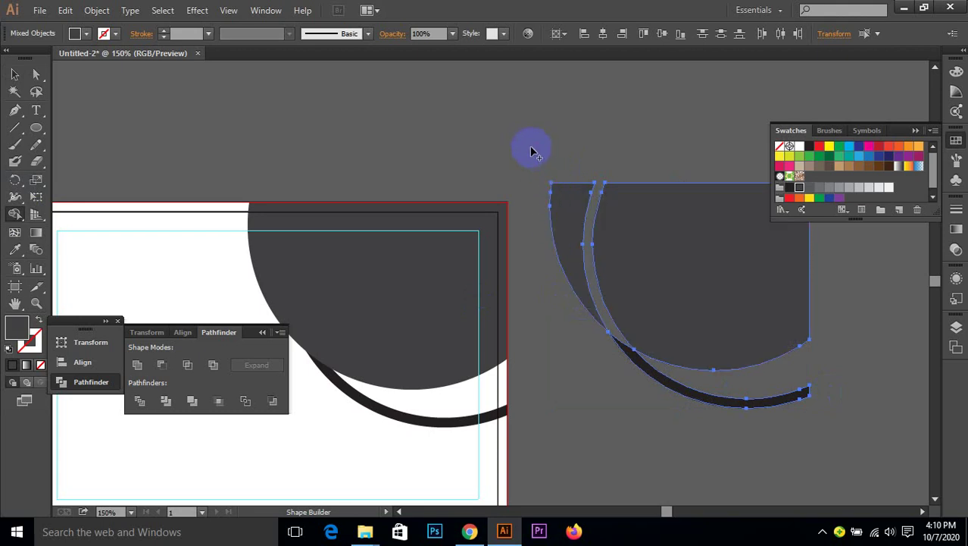
left_click(15, 73)
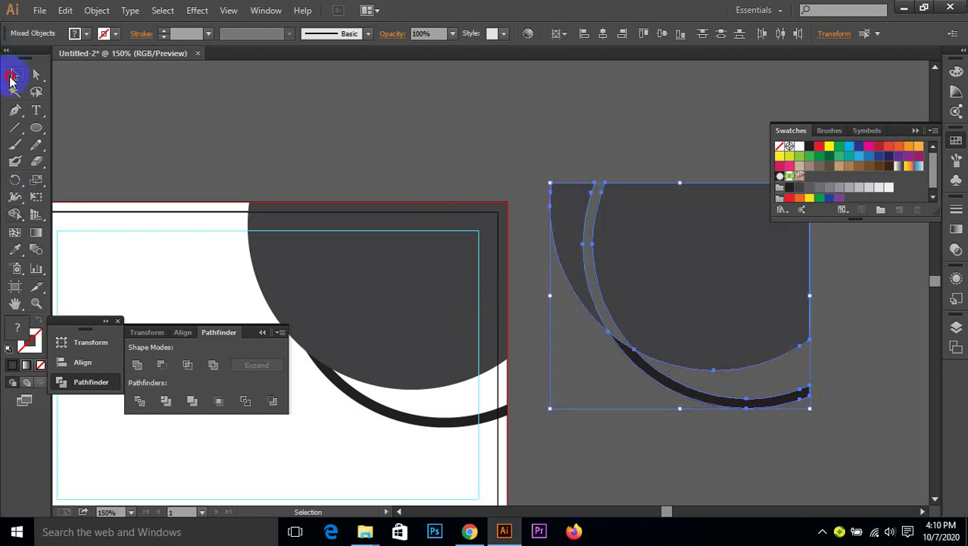
left_click(453, 135)
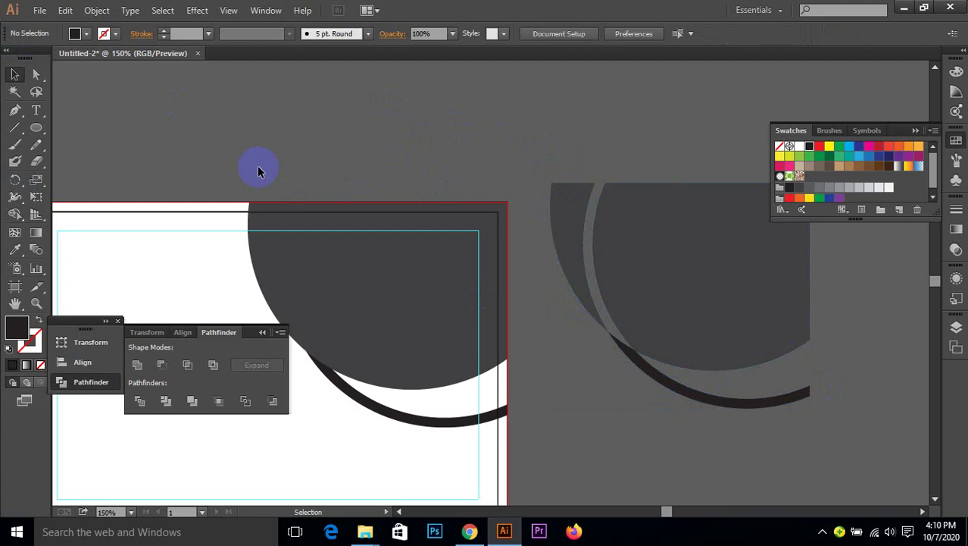
left_click_drag(255, 165, 510, 430)
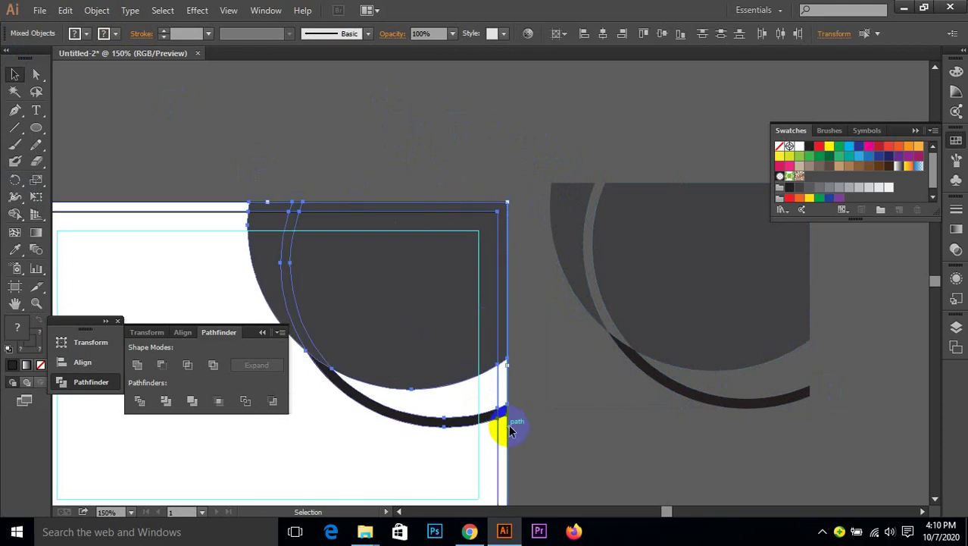
key("ctrl+shift+a")
left_click(458, 463)
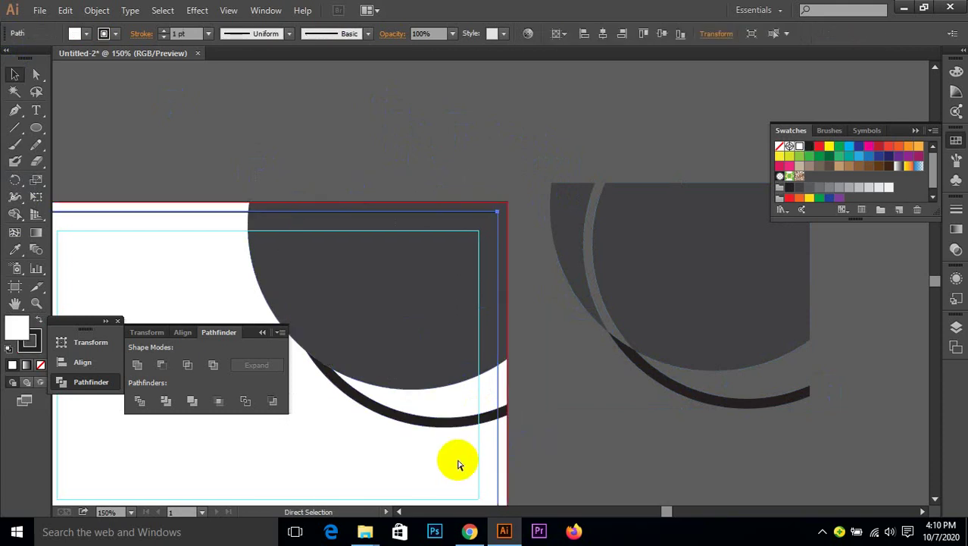
key("ctrl+shift+a")
left_click_drag(251, 185, 488, 419)
key("Delete")
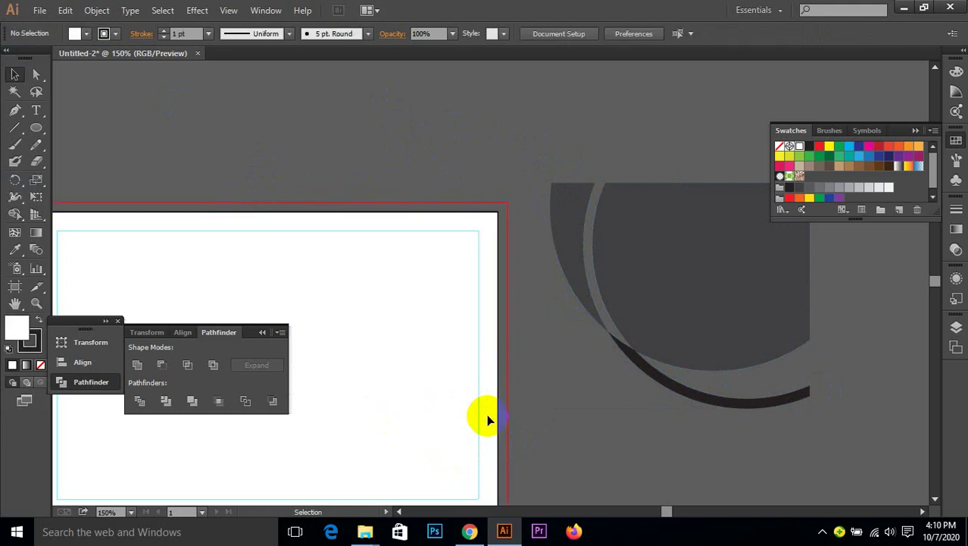
key("ctrl+z")
key("ctrl+shift+a")
- Delete the original grey circle segment and near-black ring from the card
left_click(271, 212)
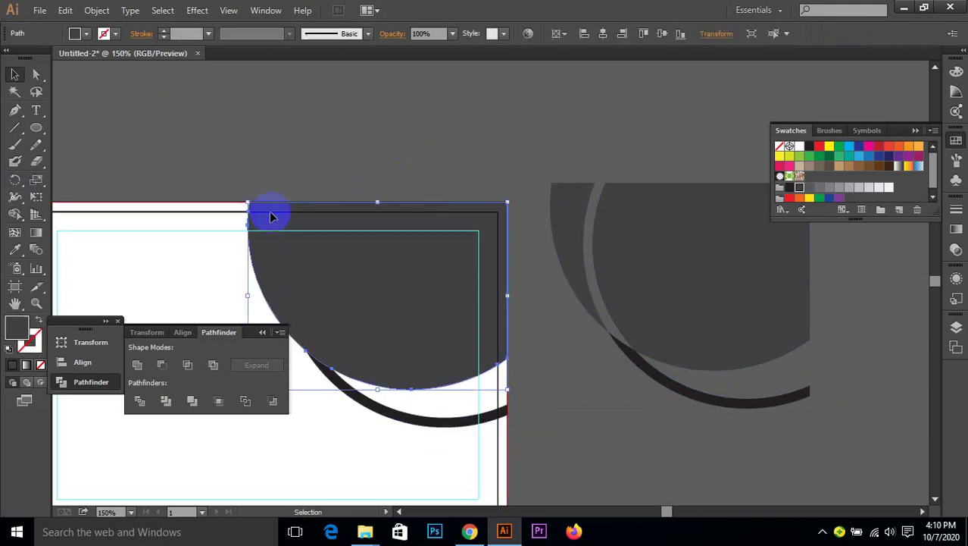
key("Delete")
left_click(288, 241)
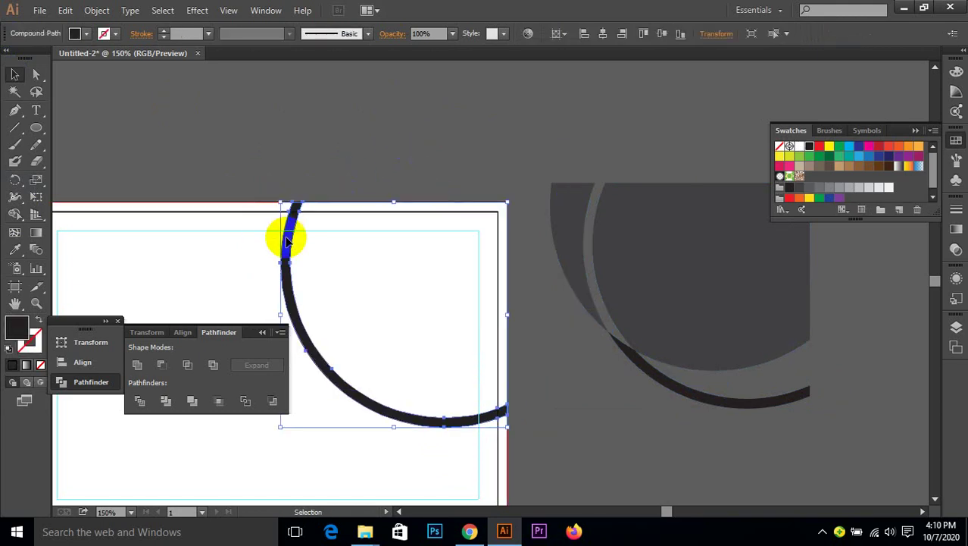
key("Delete")
- Group the cut circle and ring pieces beside the card and move the group onto the card's upper-right corner
left_click_drag(459, 190, 847, 449)
key("ctrl+g")
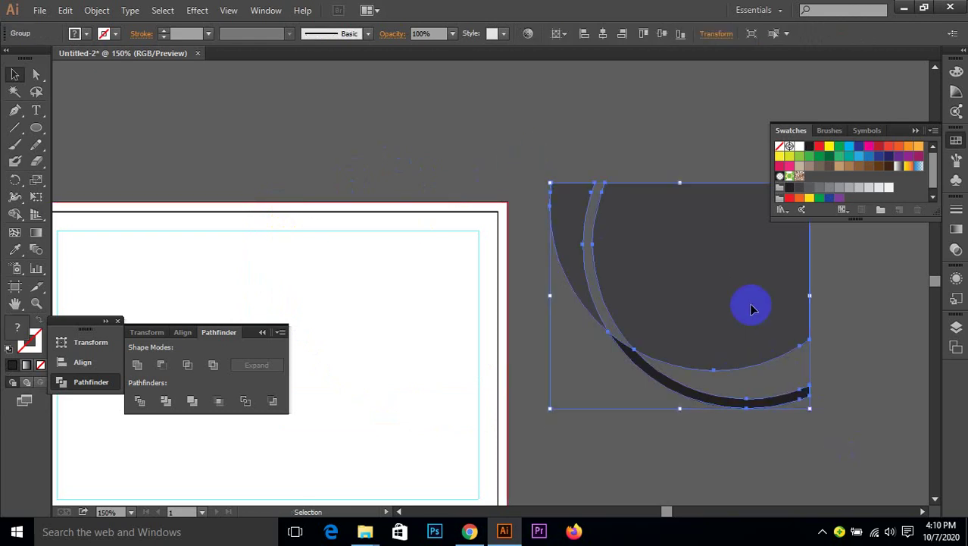
left_click_drag(751, 305, 487, 304)
left_click_drag(465, 307, 458, 303)
scroll(485, 203, "up", 10)
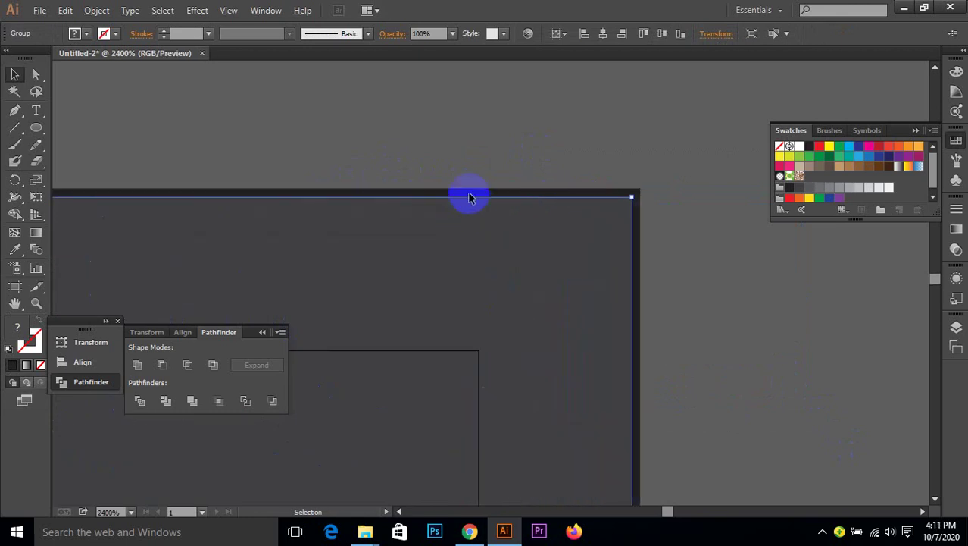
left_click(464, 209)
left_click_drag(463, 212, 501, 177)
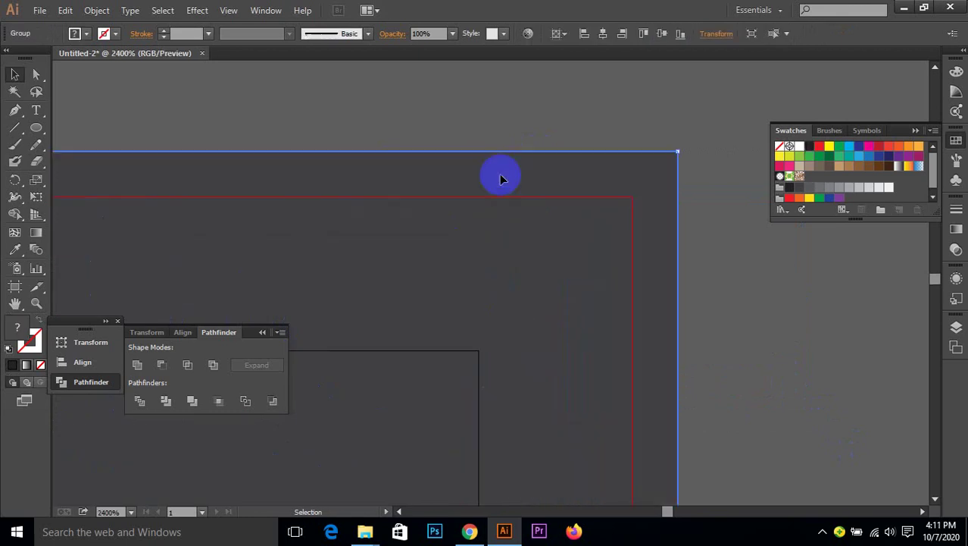
left_click_drag(609, 216, 555, 255)
- Remove the stroke from the card's outer white rectangle, keeping its white fill
left_click(611, 196)
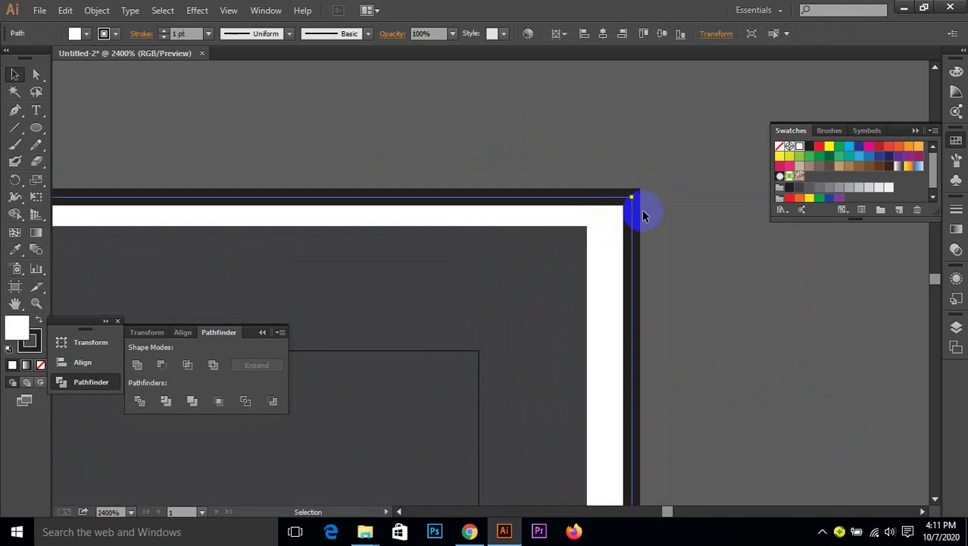
left_click(32, 345)
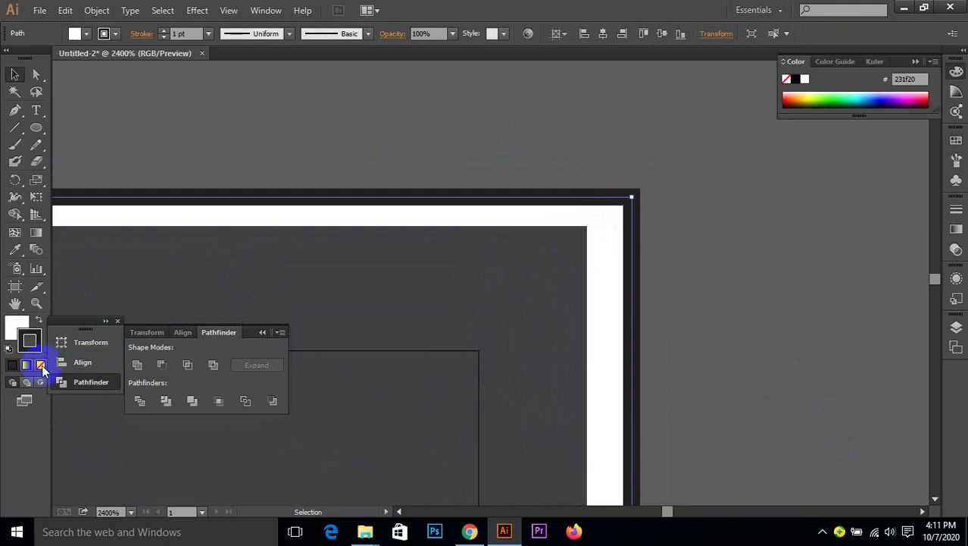
left_click(40, 365)
left_click(689, 217)
scroll(656, 269, "down", 4)
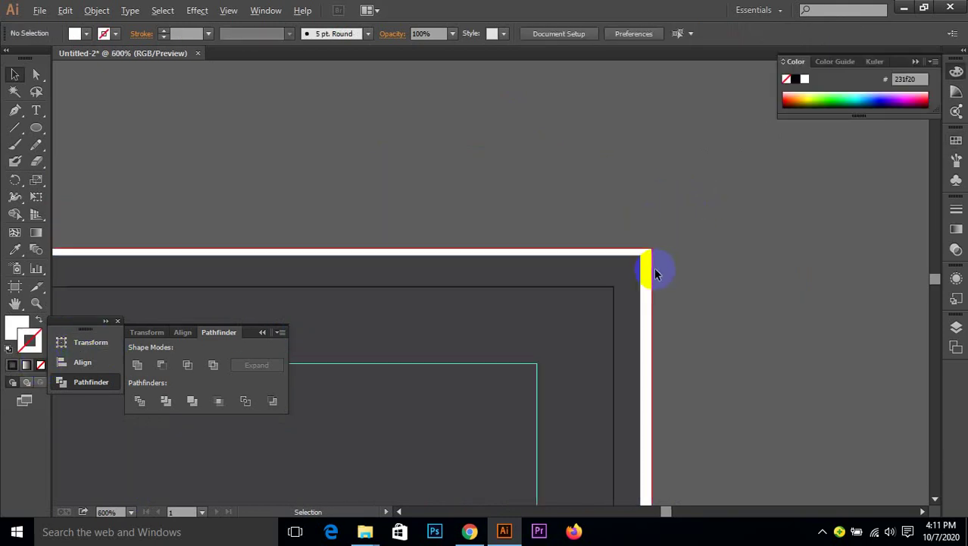
scroll(714, 330, "down", 4)
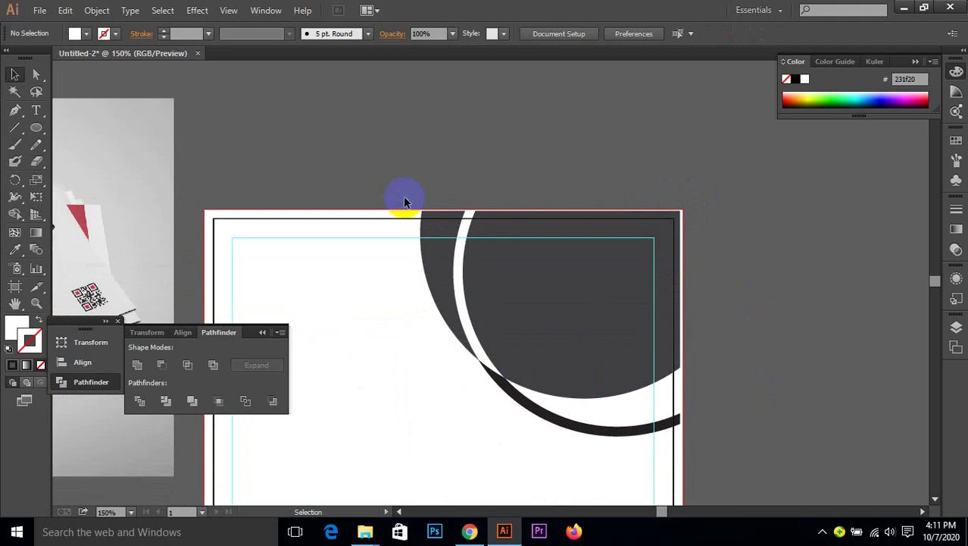
- Select the grouped circle artwork and align its outer corner exactly with the card's upper-right bleed corner
left_click(307, 219)
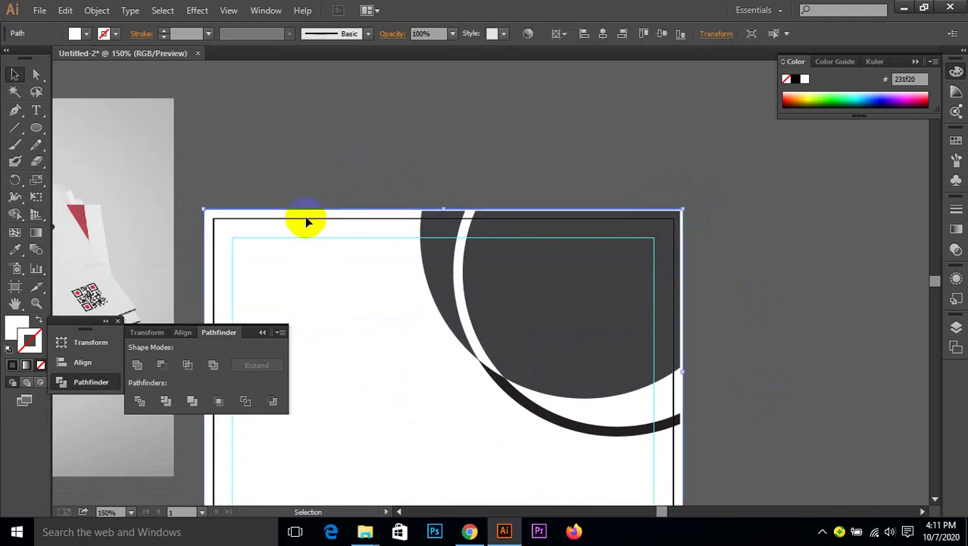
key("ctrl+shift+a")
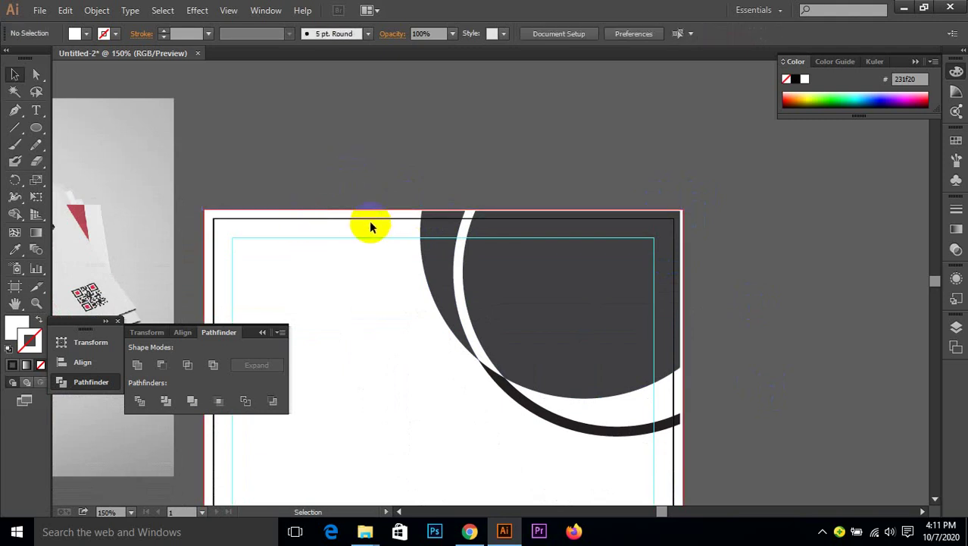
left_click_drag(408, 195, 682, 447)
scroll(687, 238, "up", 8)
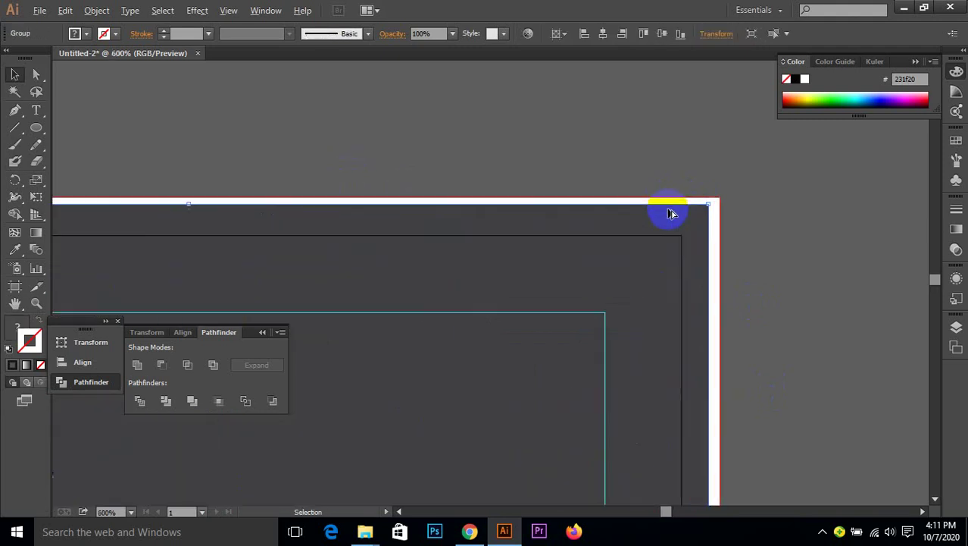
left_click_drag(664, 241, 722, 199)
left_click(820, 262)
- Examine the circle artwork's fit at the card edge and the crossing of the gap and ring
scroll(740, 301, "down", 8)
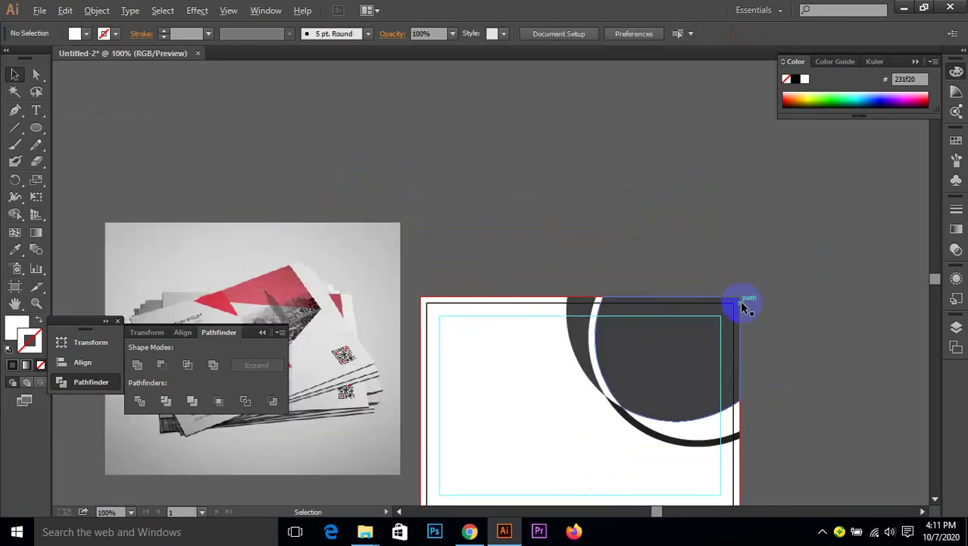
left_click_drag(806, 384, 785, 244)
scroll(642, 225, "up", 2)
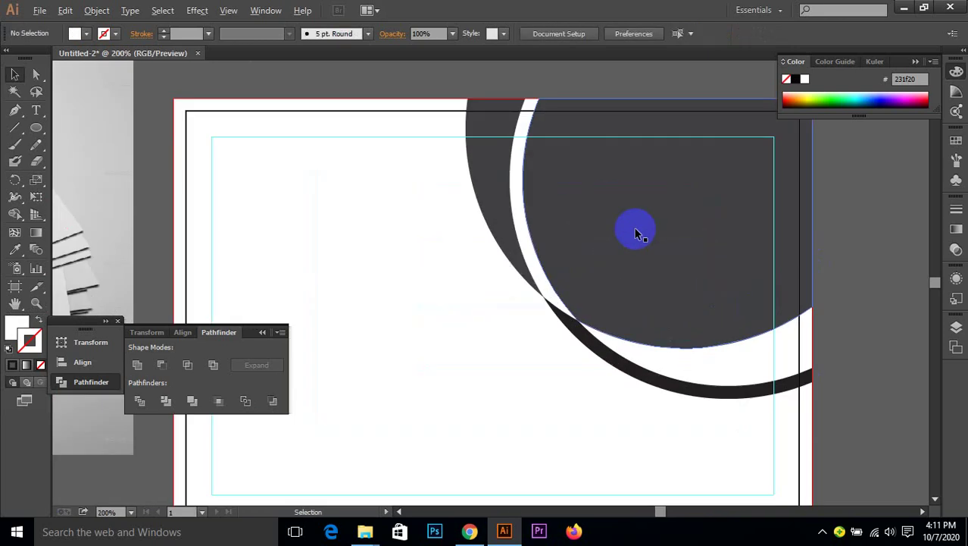
scroll(557, 303, "up", 3)
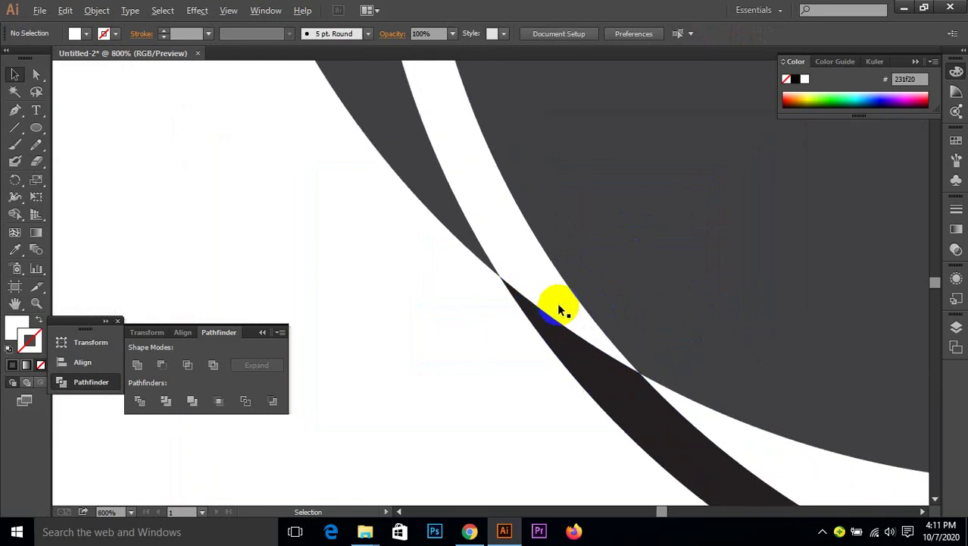
scroll(558, 304, "down", 4)
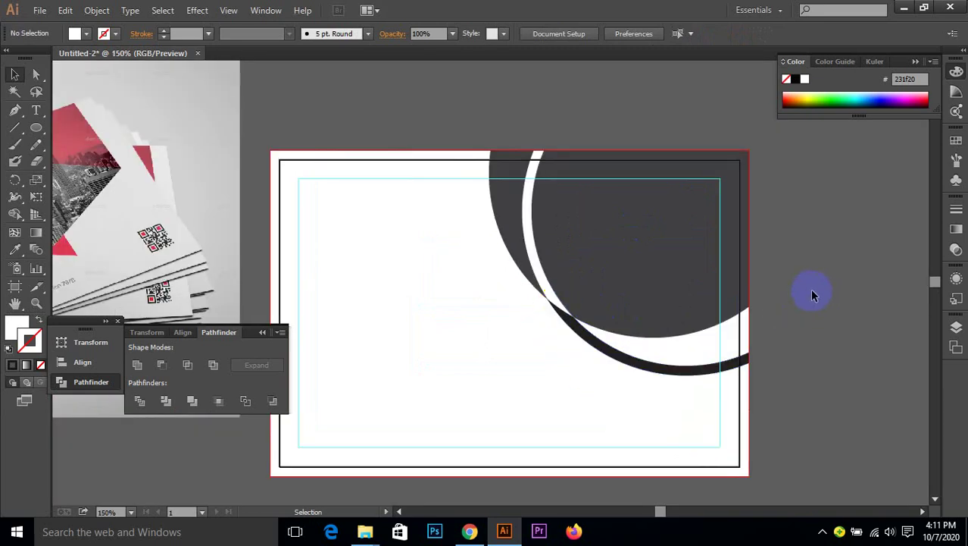
scroll(774, 277, "up", 1)
scroll(748, 287, "down", 2)
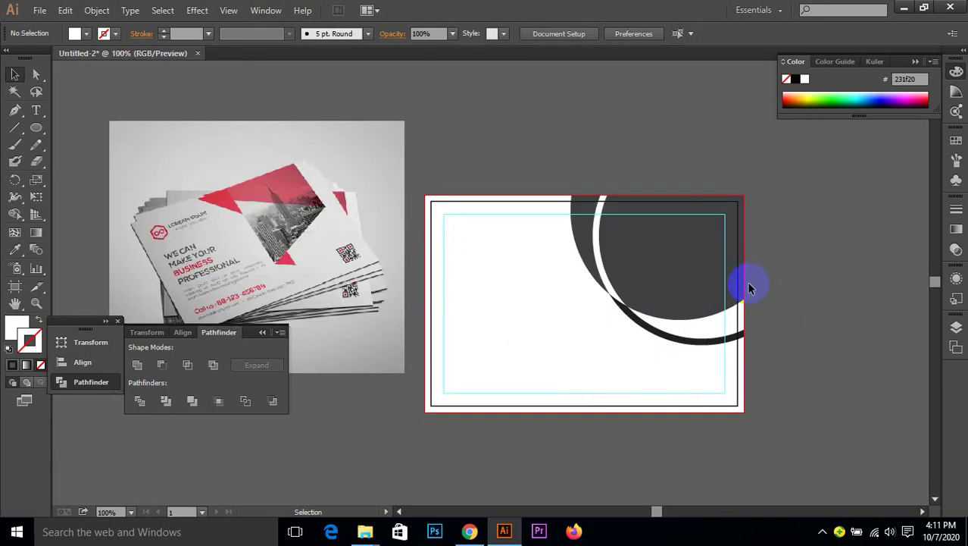
- Undo the artwork's corner placement, the deletion of the originals and the gap cut, back to the uncut copy beside the card
left_click(749, 285, "ctrl")
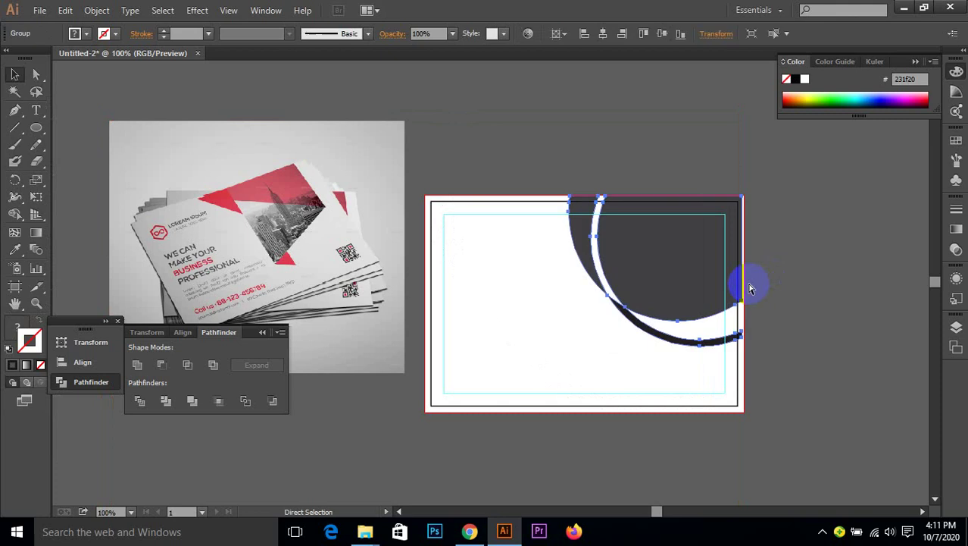
key("ctrl+z")
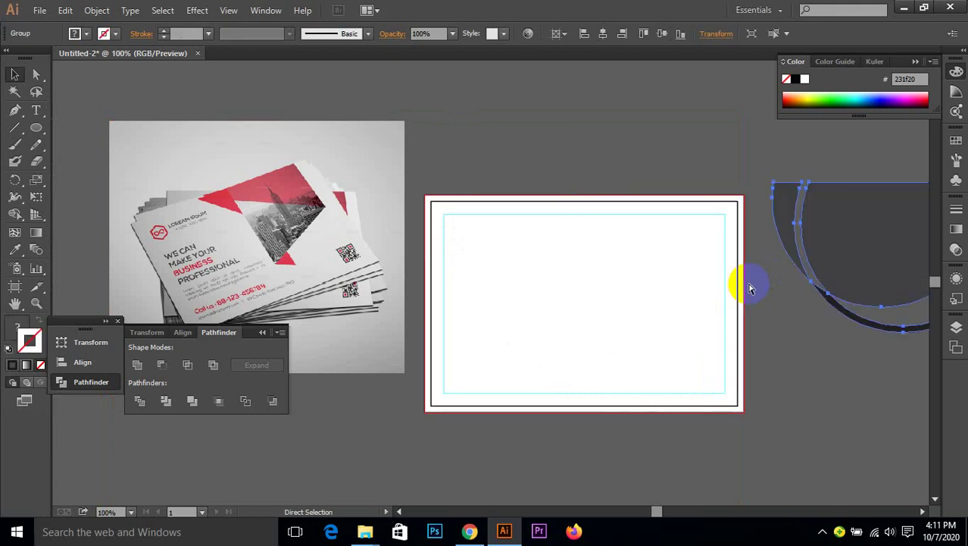
key("ctrl+shift+z")
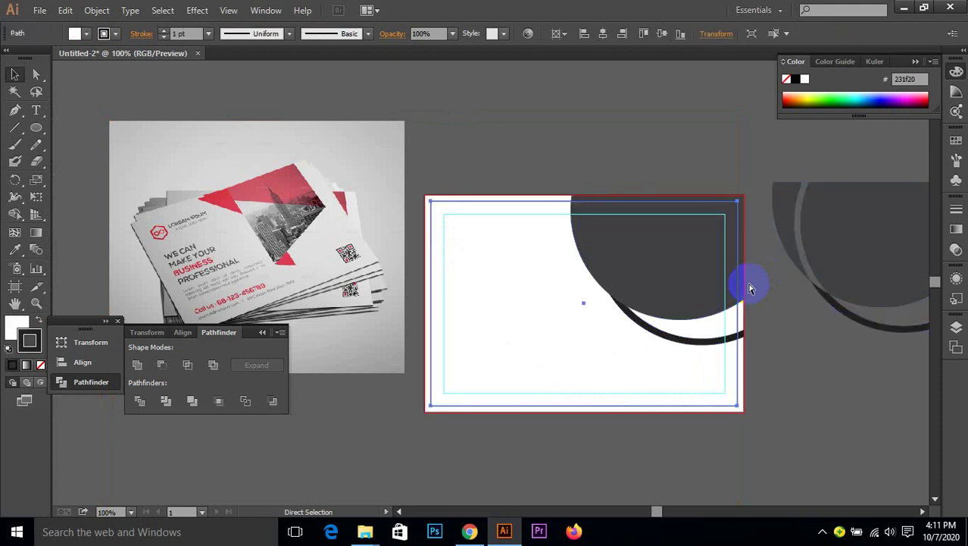
scroll(745, 118, "right", 3)
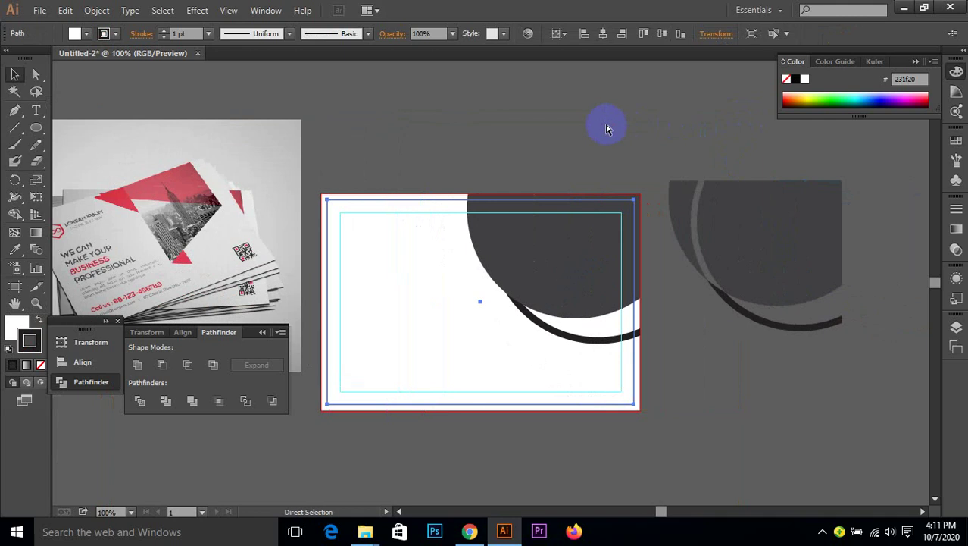
key("ctrl+z")
left_click(543, 128)
left_click(369, 230)
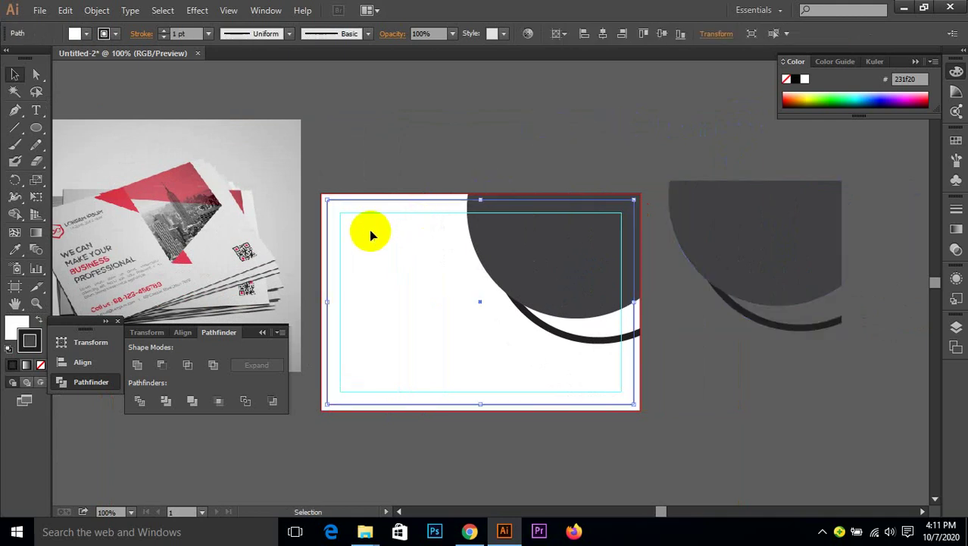
key("a")
key("ctrl+shift+a")
key("v")
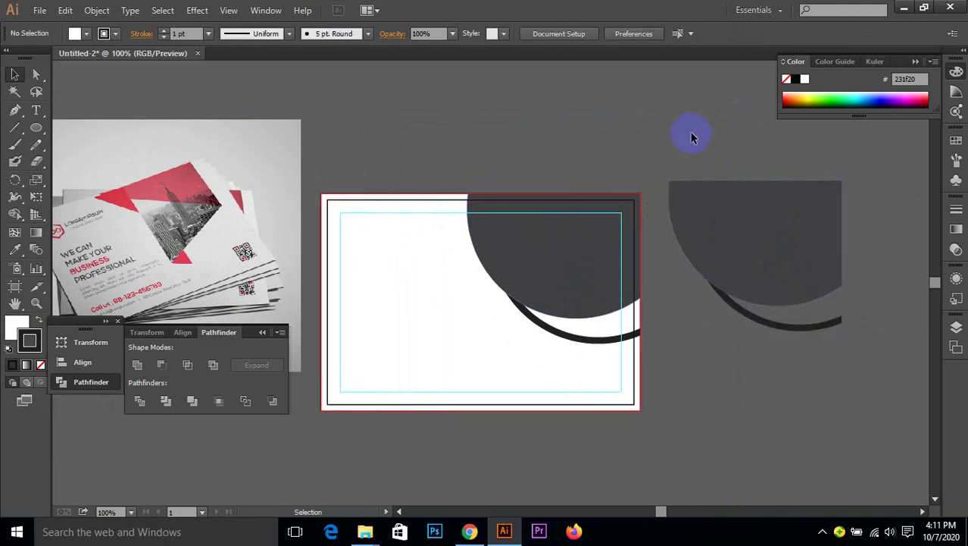
- Remove the crescent of the circle lying outside the ring from the copy beside the card with Shape Builder
left_click_drag(842, 342, 844, 340)
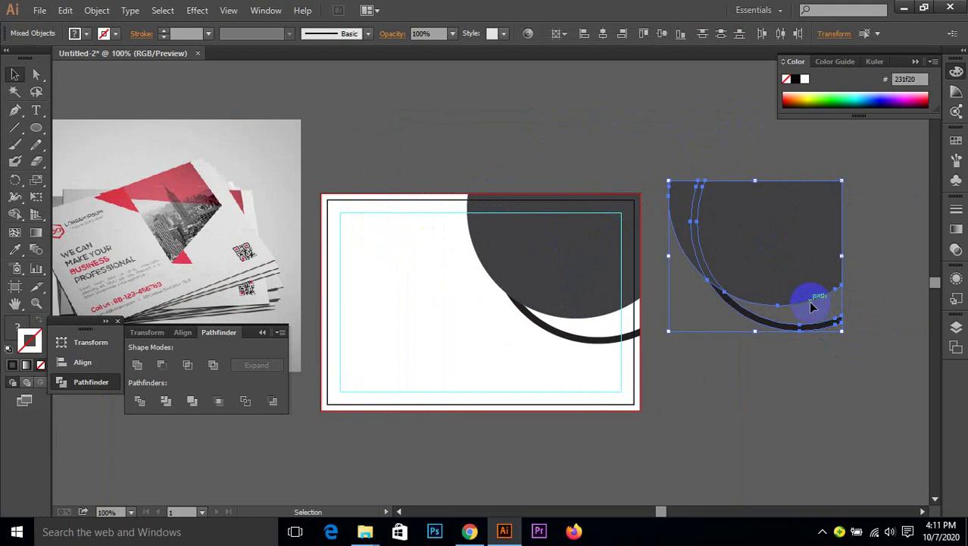
left_click(14, 214)
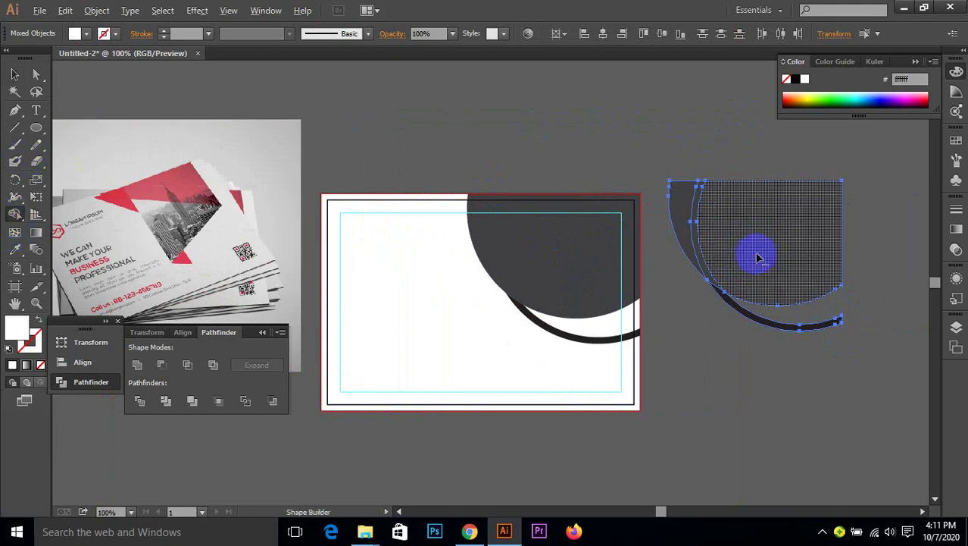
left_click(679, 219, "alt")
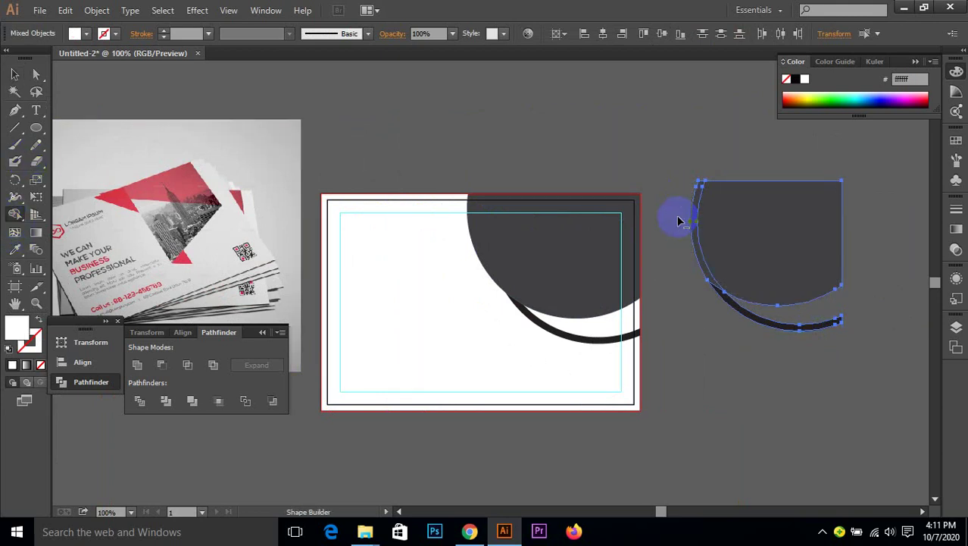
left_click(14, 76)
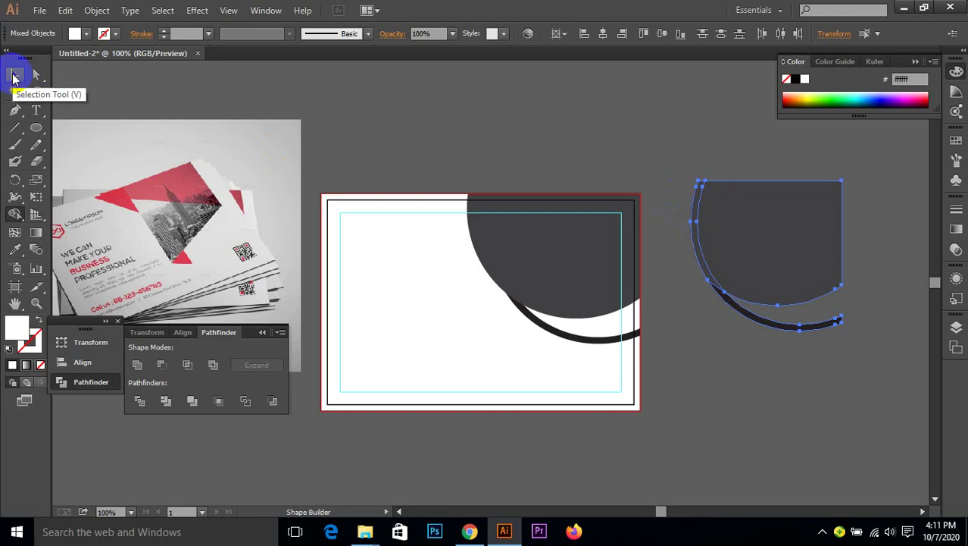
left_click(13, 76)
left_click(659, 171)
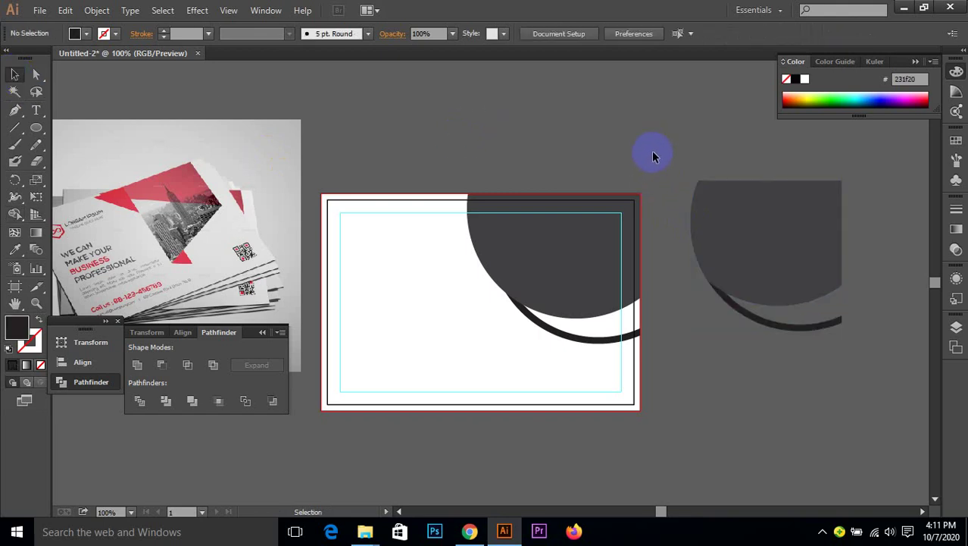
- Delete the original thin ring from the card and group the trimmed circle and ring copy beside it
left_click(590, 342)
key("Delete")
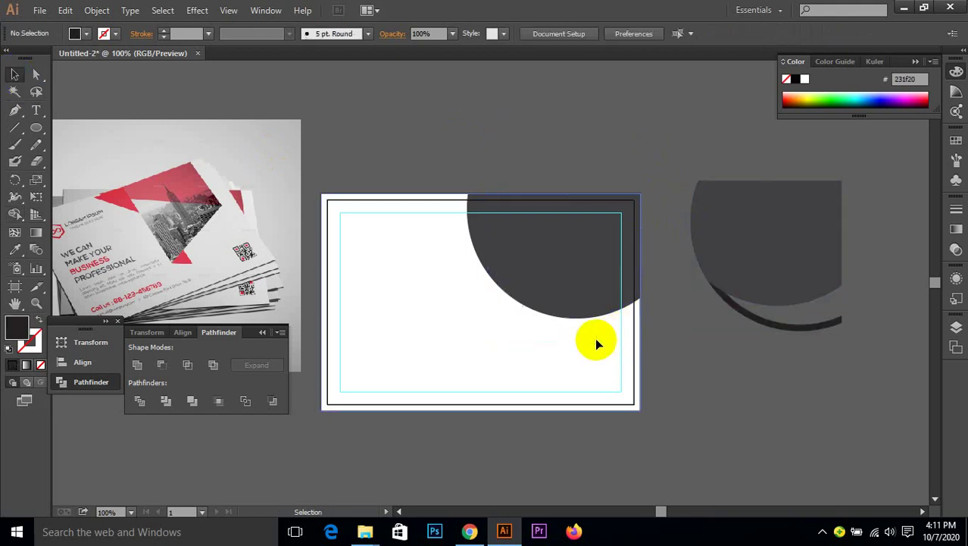
key("a")
left_click_drag(670, 156, 853, 353)
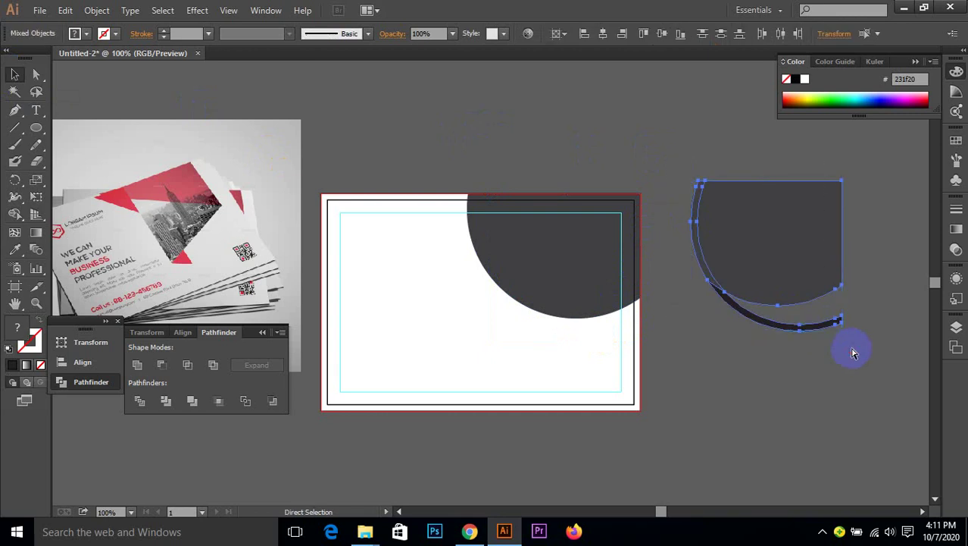
key("ctrl+g")
key("v")
left_click_drag(794, 200, 712, 225)
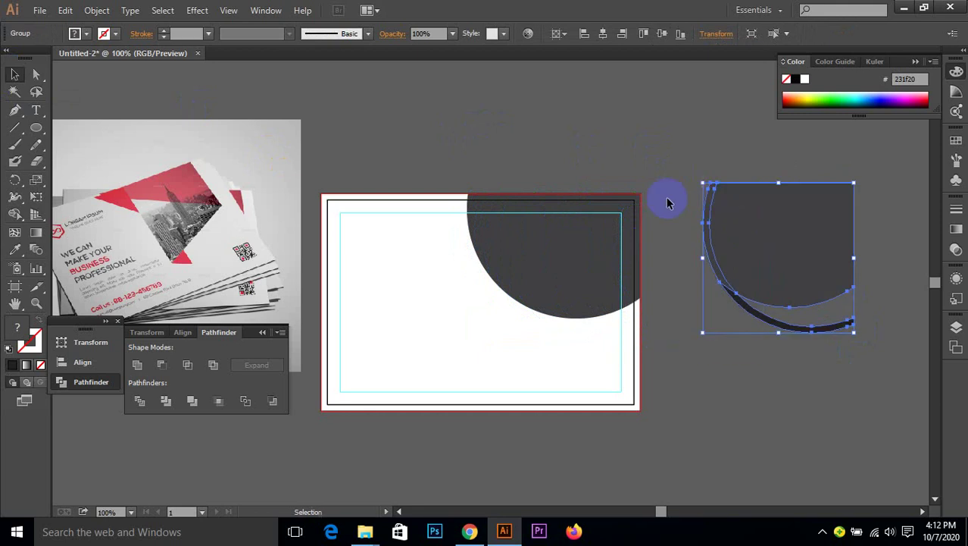
- Delete the original dark grey circle from the card
left_click(579, 252)
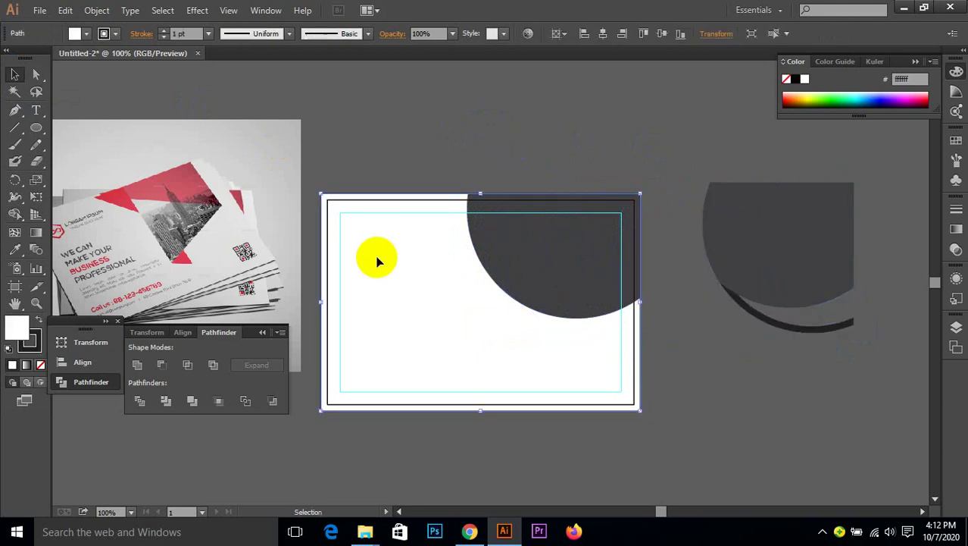
key("a")
key("ctrl+shift+a")
left_click(531, 259)
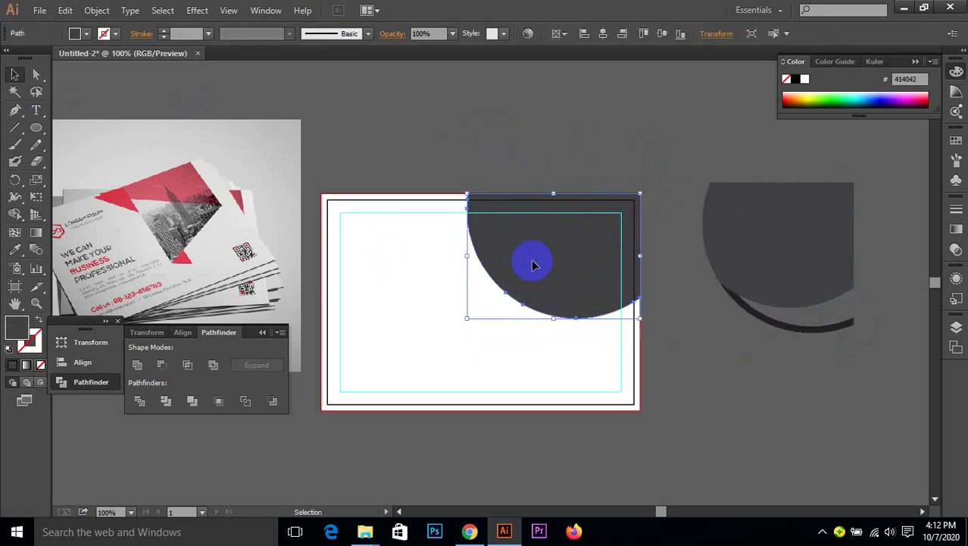
key("Delete")
- Move the grouped circle and ring onto the card, aligning its outer corner with the upper-right bleed corner
left_click(627, 173)
left_click_drag(848, 362, 865, 372)
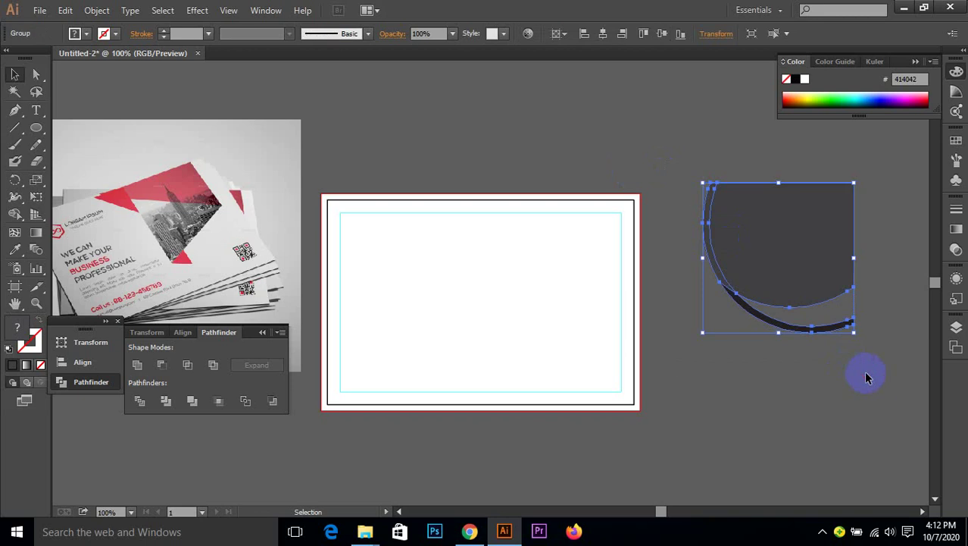
left_click_drag(833, 194, 608, 189)
scroll(650, 220, "up", 2)
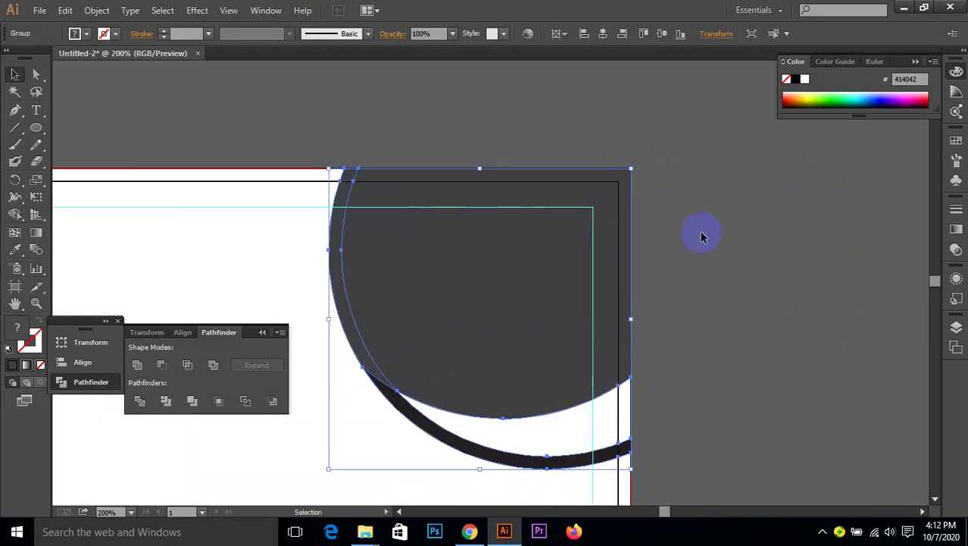
scroll(657, 263, "down", 1)
left_click(708, 260)
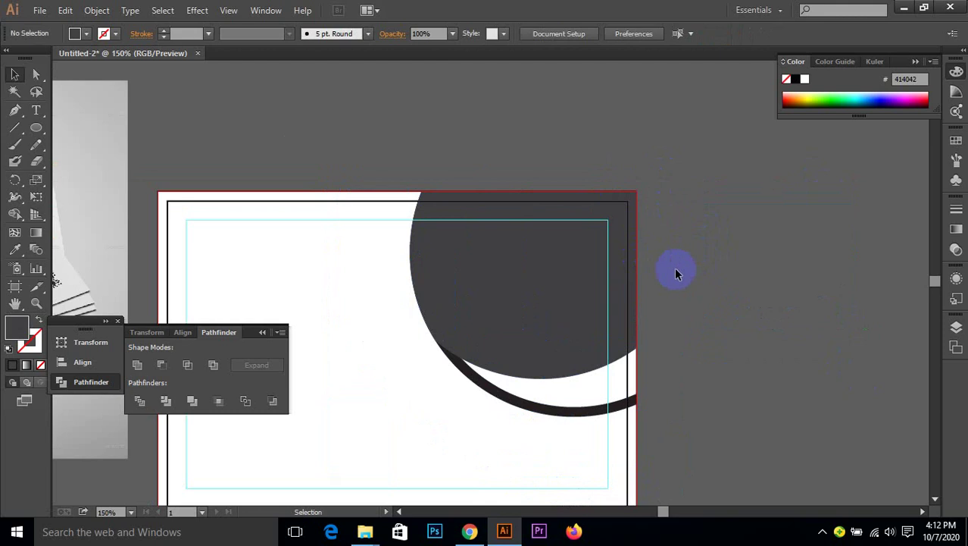
scroll(676, 272, "down", 1)
left_click_drag(711, 284, 737, 229)
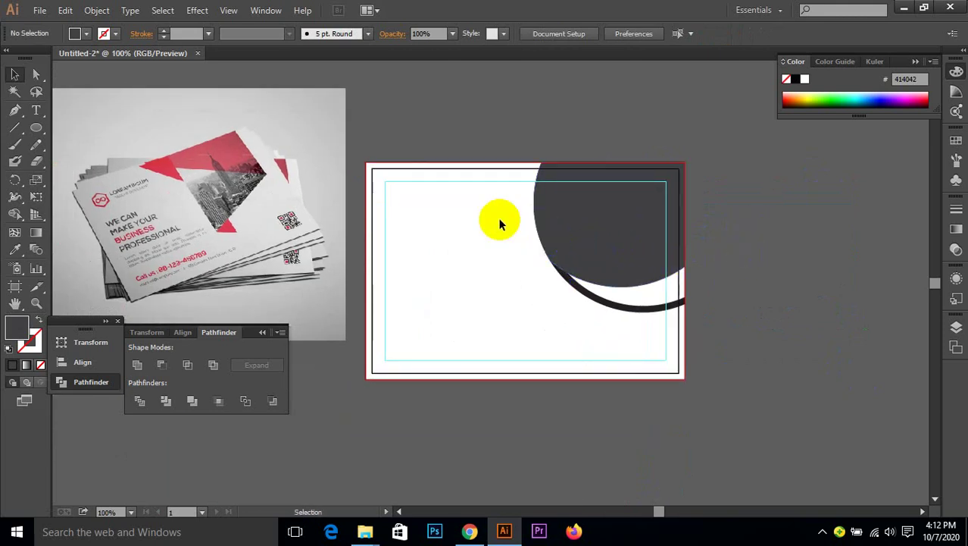
- Ungroup the circle and ring artwork in the card's upper-right corner
left_click(15, 74)
left_click(539, 219)
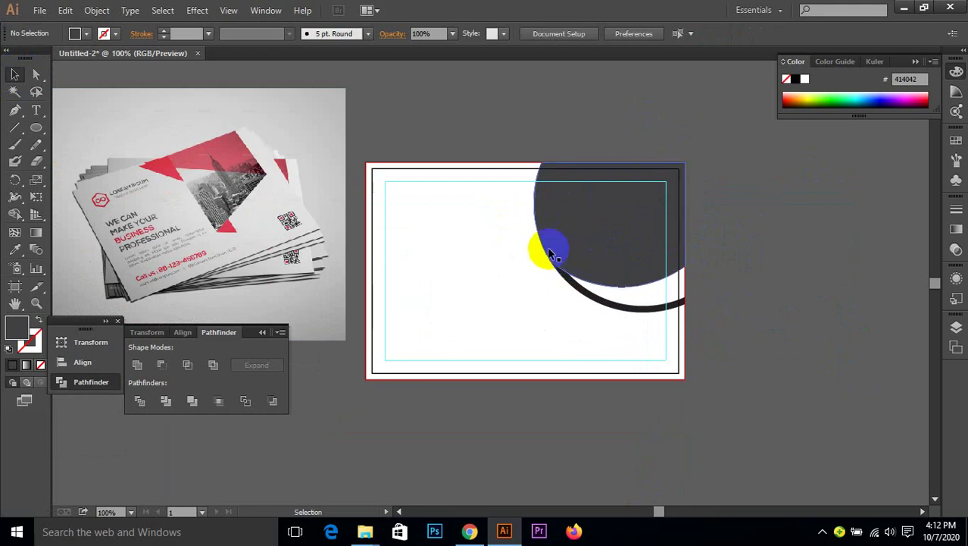
left_click(541, 249)
right_click(540, 248)
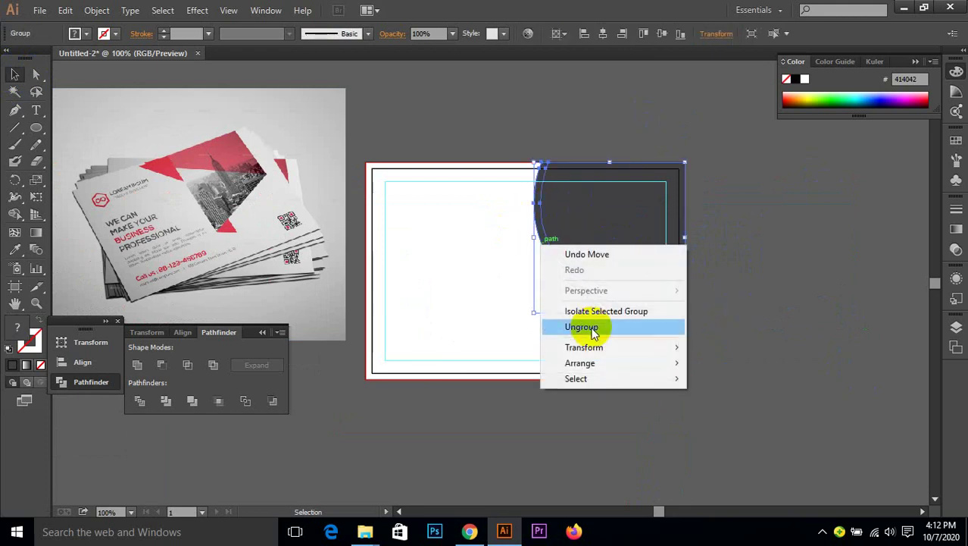
left_click(581, 327)
left_click(720, 281)
- Bring the thin dark ring in front of the dark grey circle on the card
left_click(541, 249)
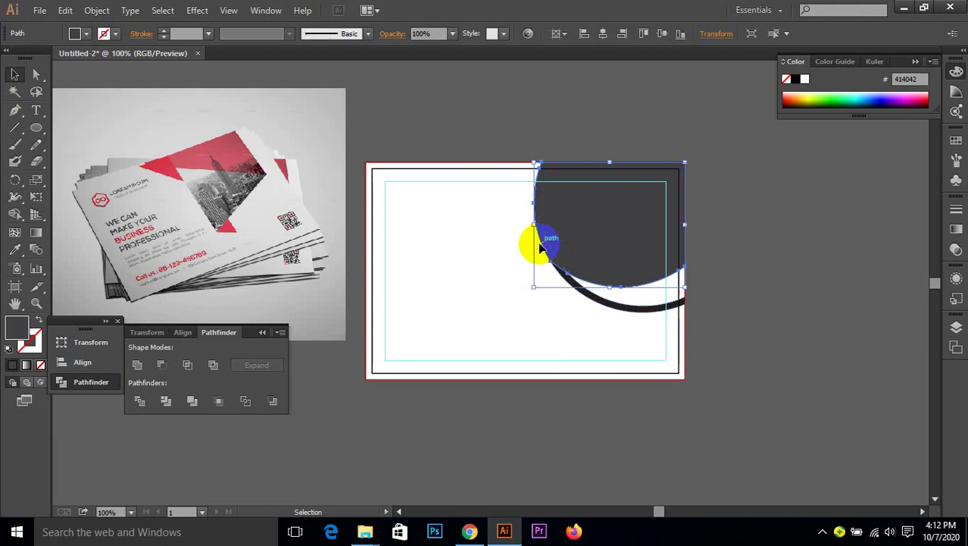
key("ctrl+shift+a")
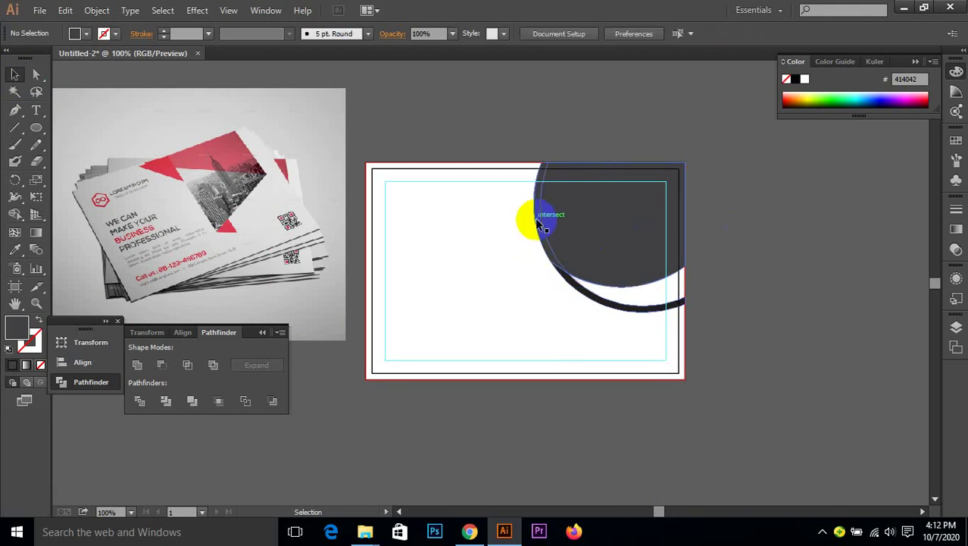
left_click(536, 222)
left_click(741, 223)
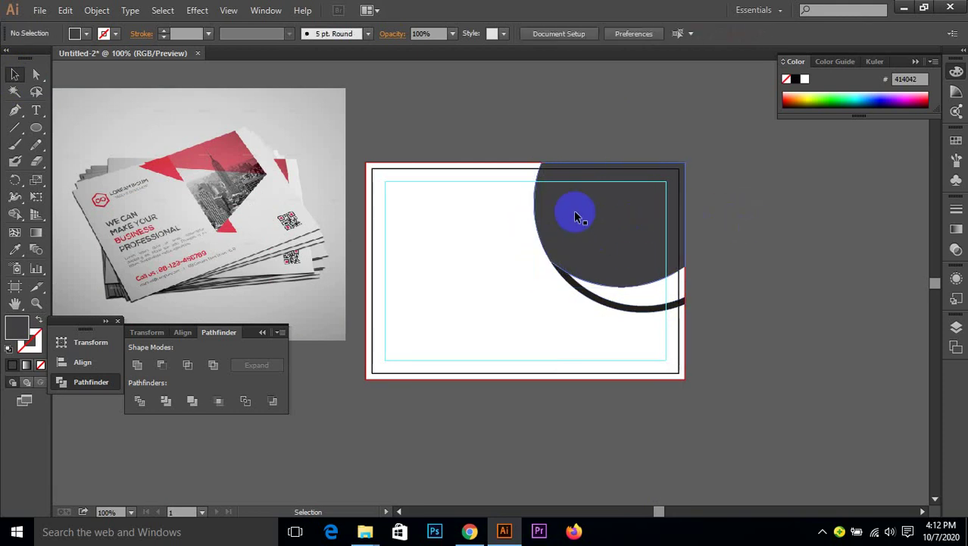
scroll(567, 215, "up", 1)
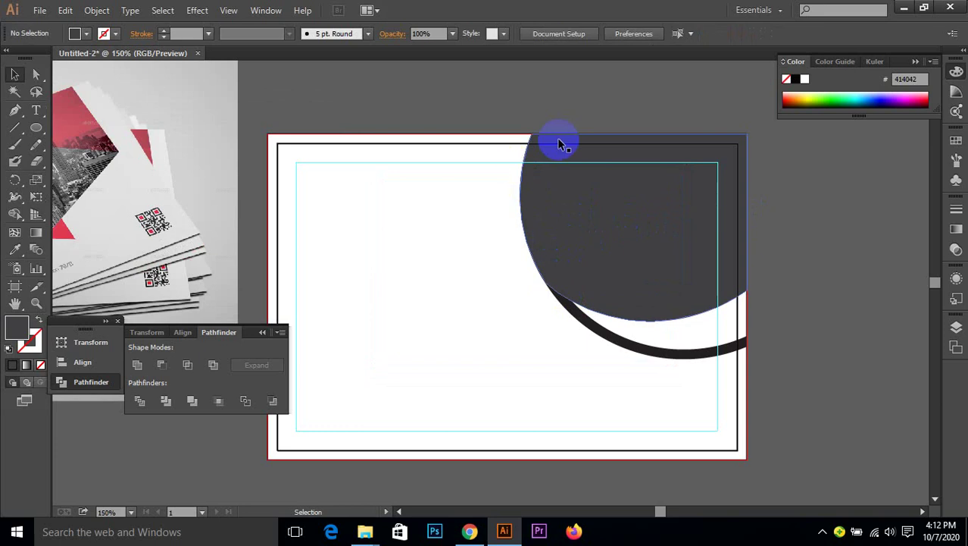
left_click_drag(558, 148, 521, 201)
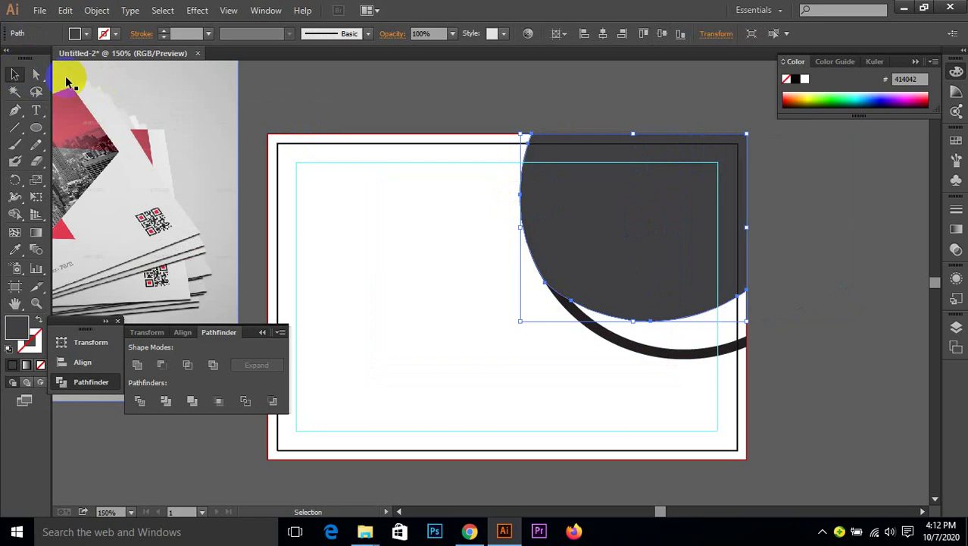
left_click(554, 227)
left_click(598, 327)
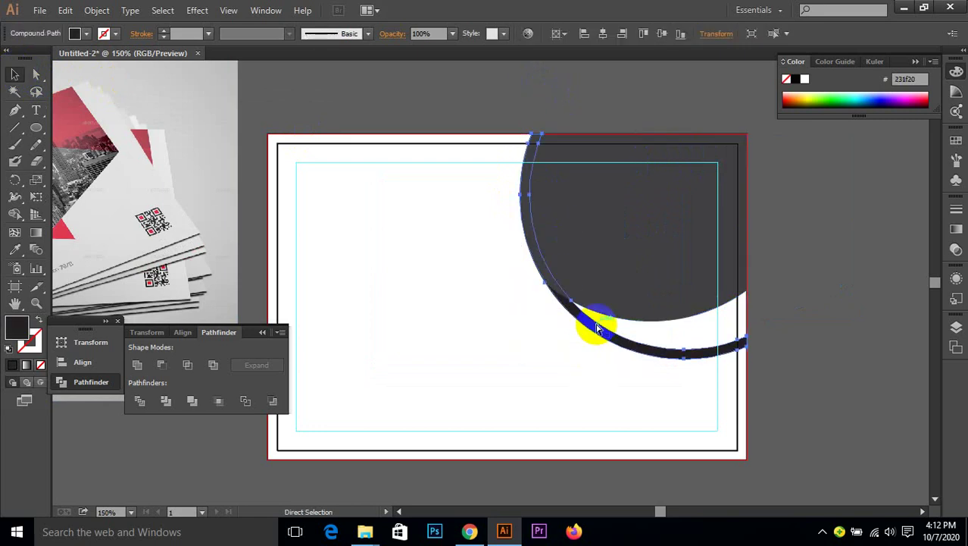
left_click(585, 295)
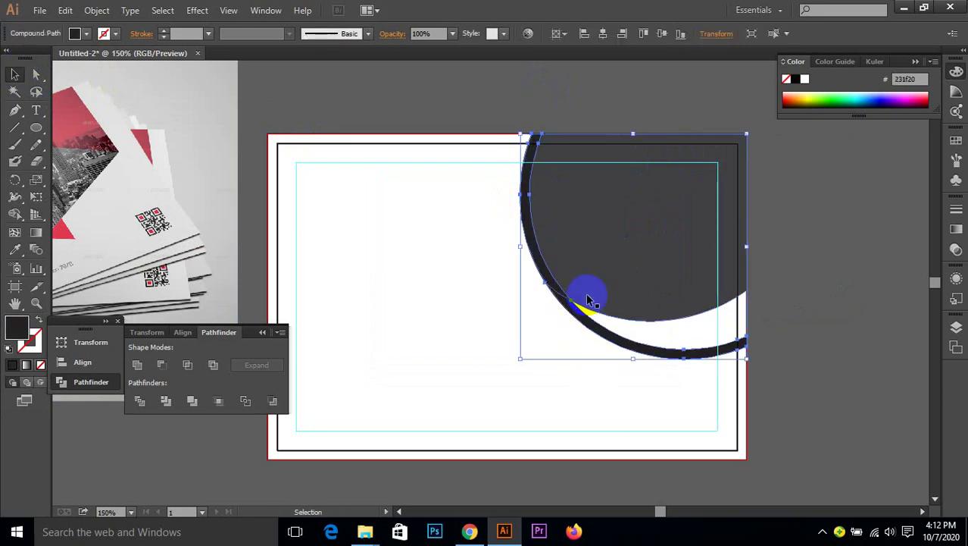
left_click(566, 102)
left_click(529, 176)
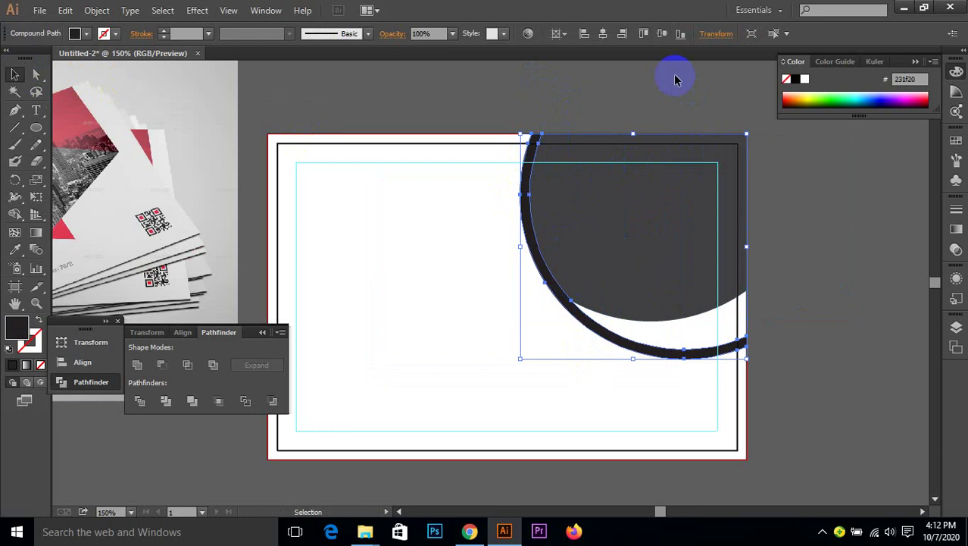
- Duplicate the dark grey circle and the thin ring onto the empty canvas to the right of the card
left_click(567, 295)
scroll(547, 285, "up", 1)
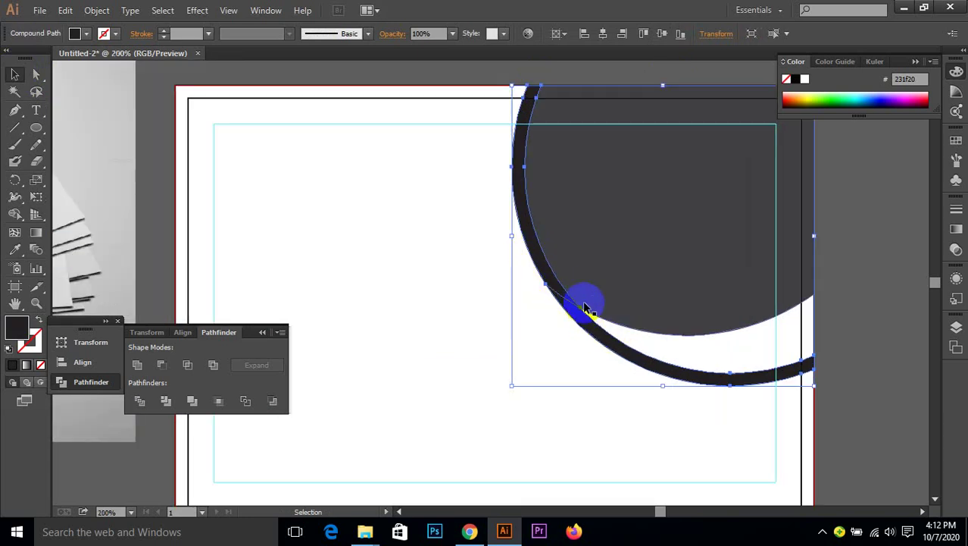
left_click(585, 305)
scroll(579, 328, "down", 1)
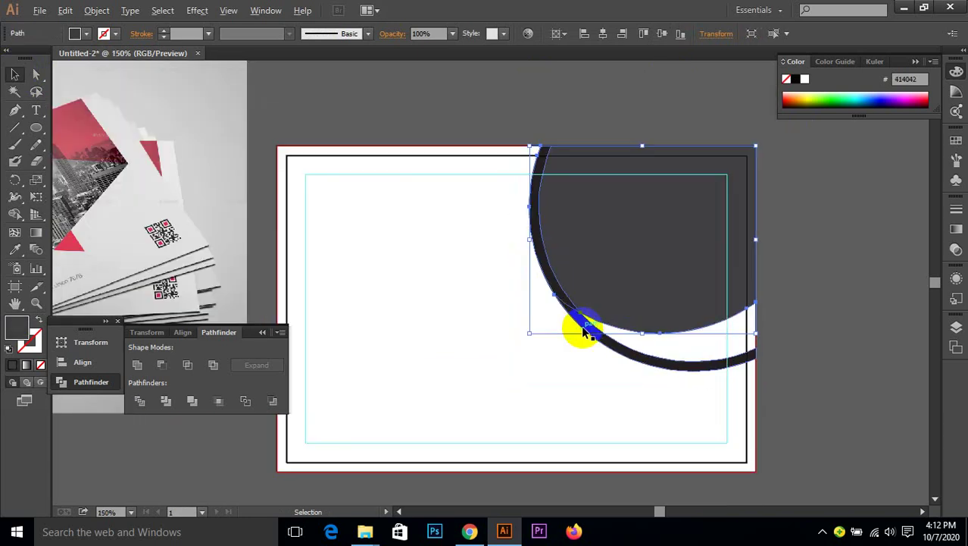
left_click_drag(794, 298, 688, 256)
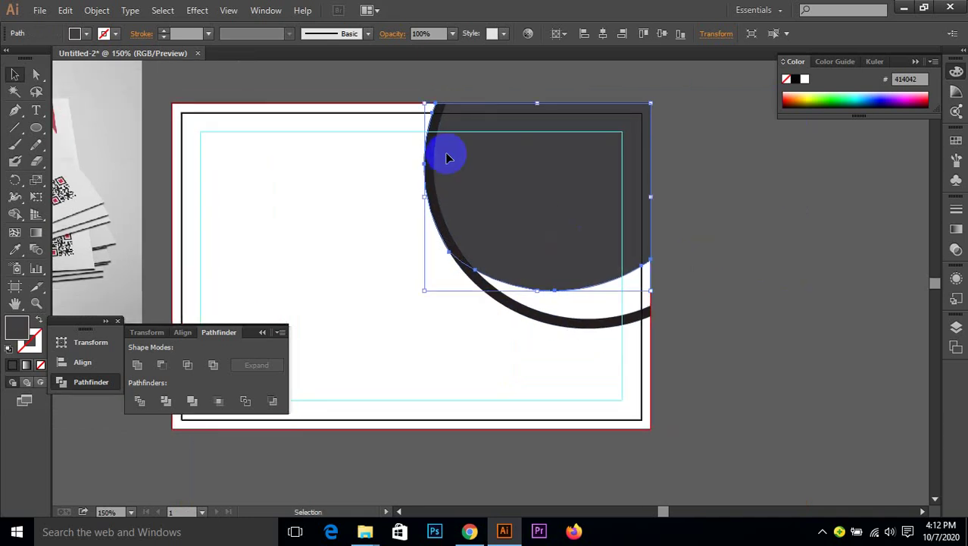
left_click_drag(683, 342, 775, 291)
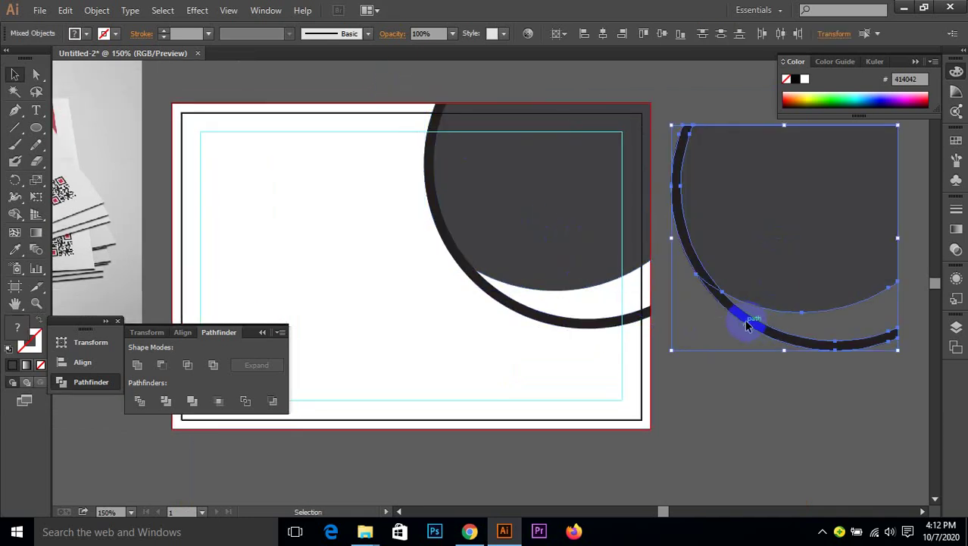
left_click(14, 197)
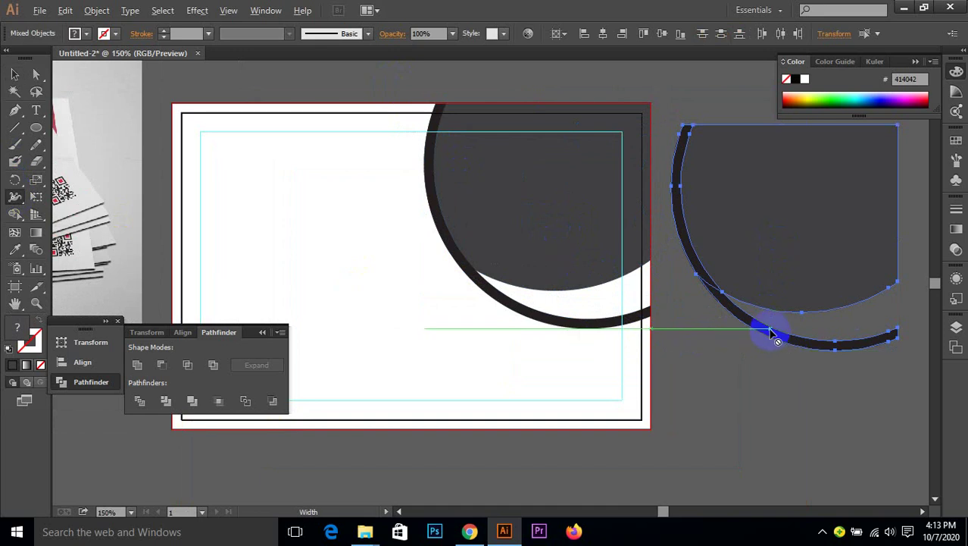
- Remove the ring section outside the grey circle from the duplicated artwork beside the card using Shape Builder
left_click(15, 74)
left_click_drag(689, 94, 899, 376)
left_click(16, 215)
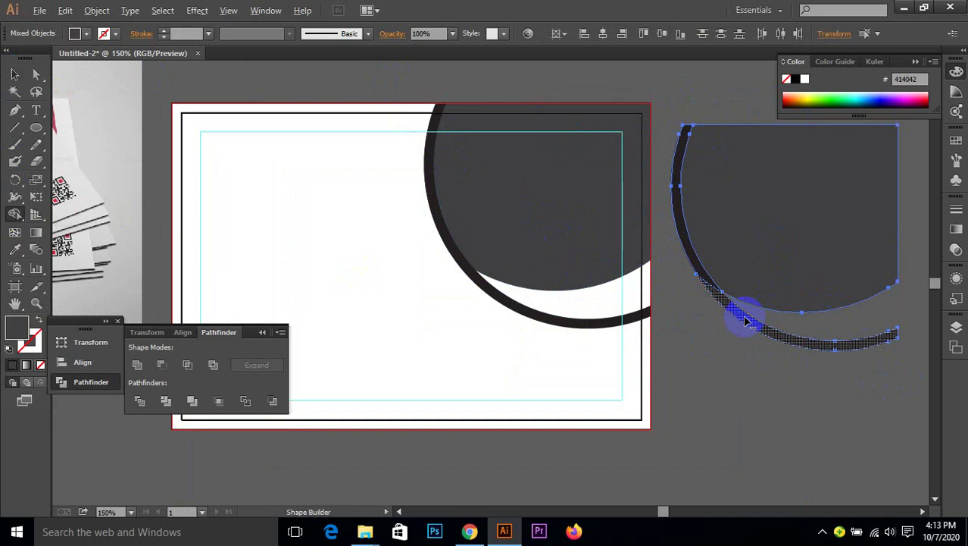
left_click(746, 322, "alt")
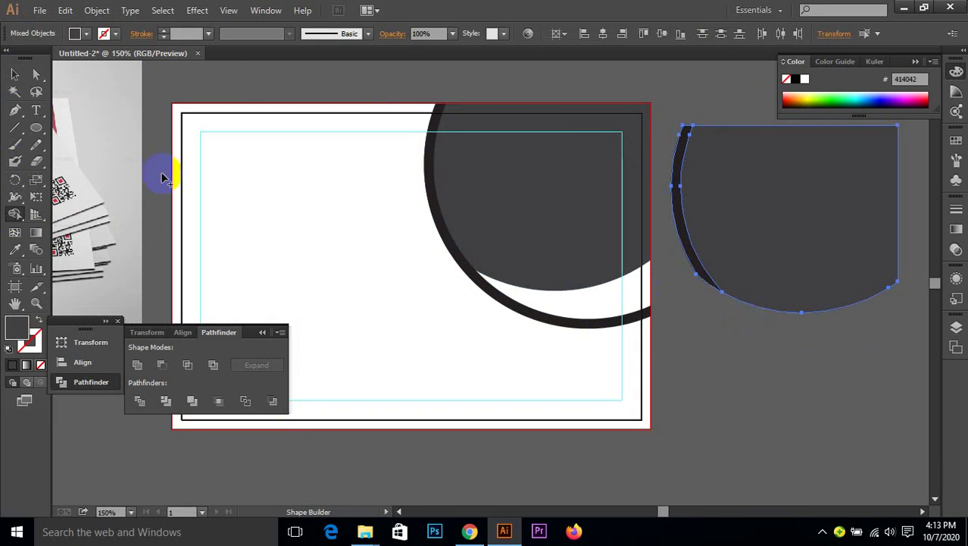
left_click(15, 75)
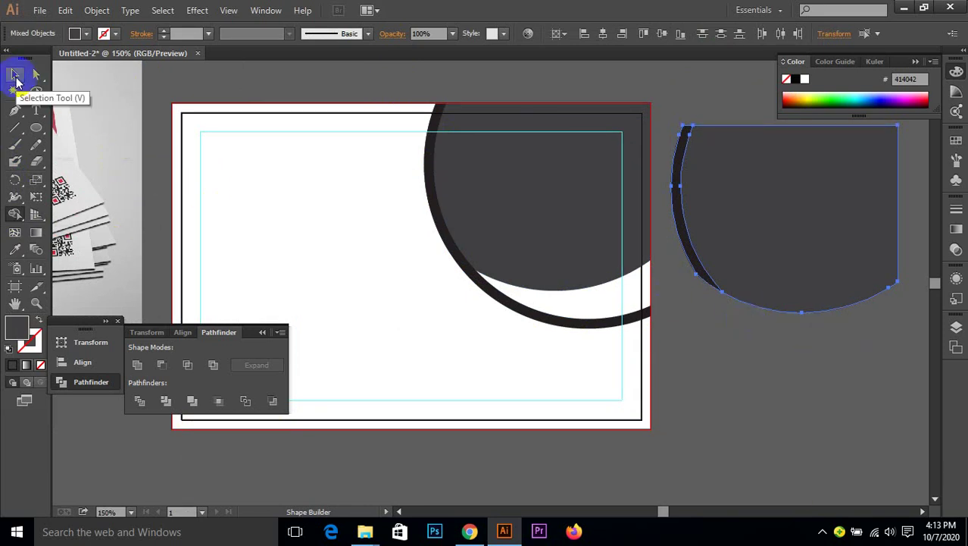
- Group the trimmed circle and ring pieces of the duplicate beside the card
left_click(701, 100)
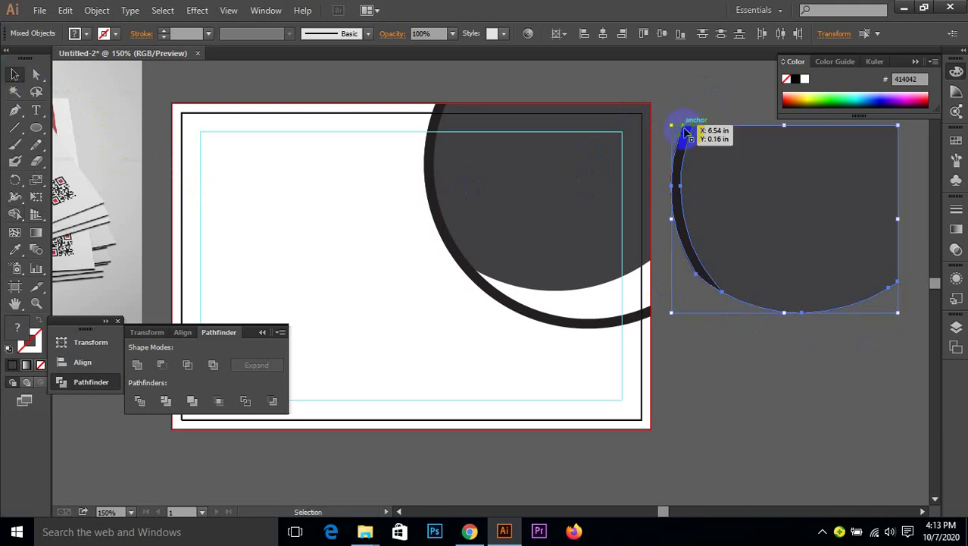
left_click(644, 112)
left_click_drag(665, 96, 853, 315)
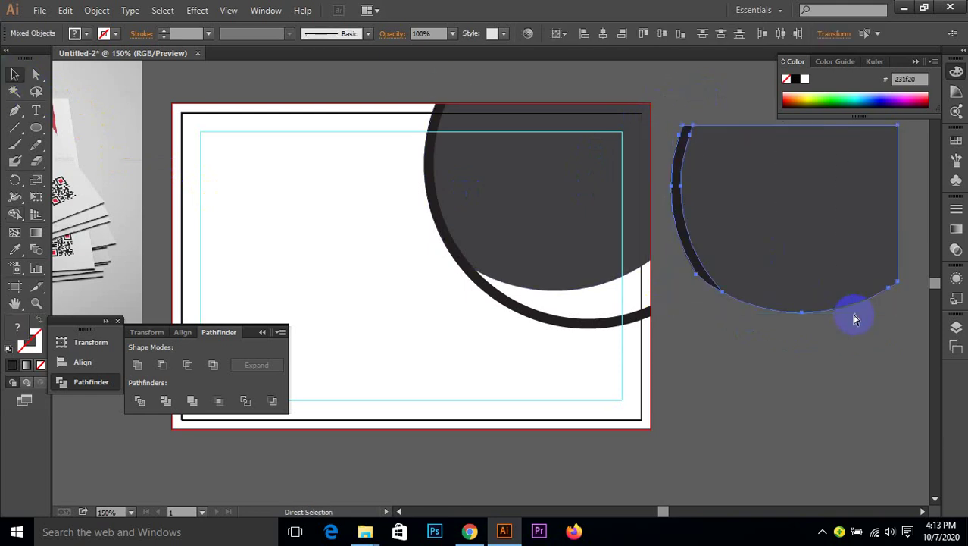
- Delete the original dark grey circle from the card and move the trimmed circle group onto the card's upper-right area
left_click(430, 182)
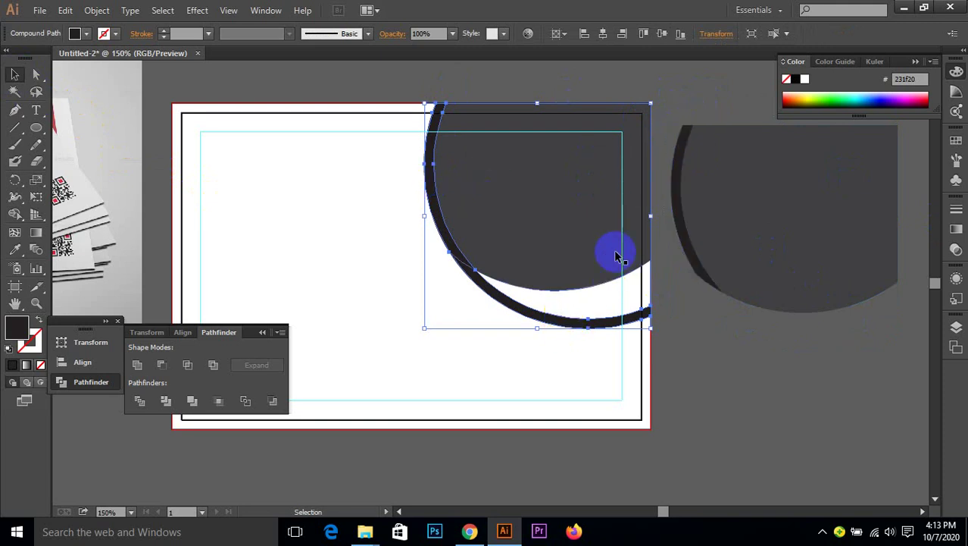
left_click(579, 206)
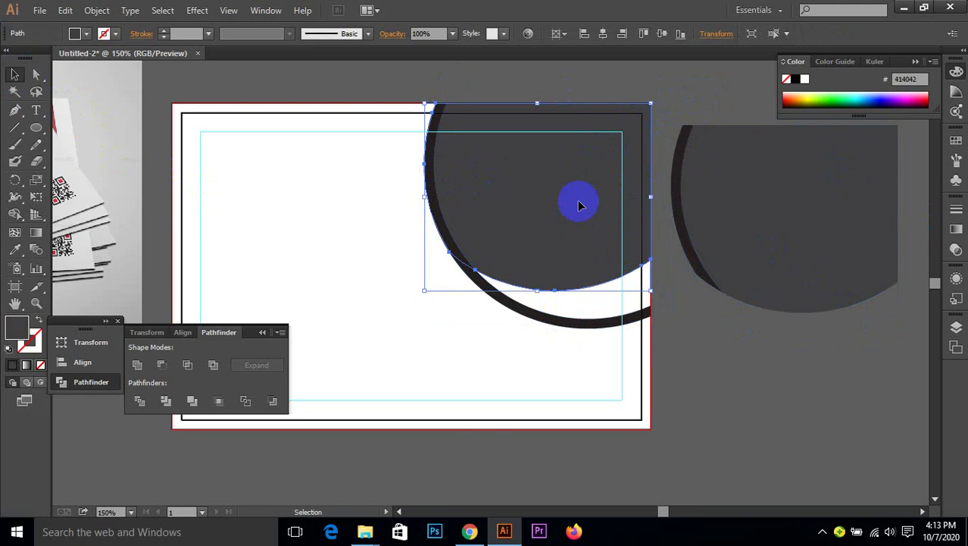
key("Delete")
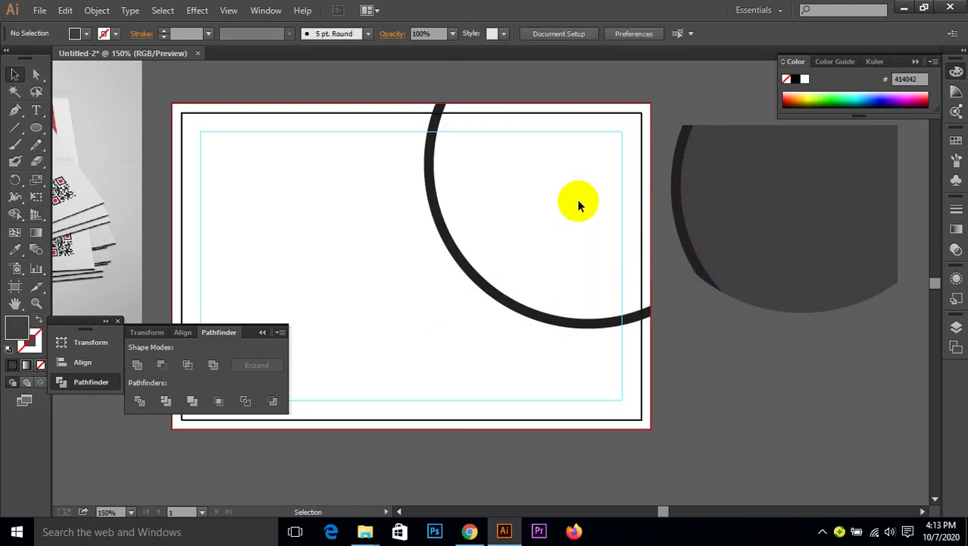
left_click_drag(867, 223, 642, 164)
- Examine the card's bleed edge and inner border up close around the circle artwork
scroll(238, 91, "up", 3, "alt")
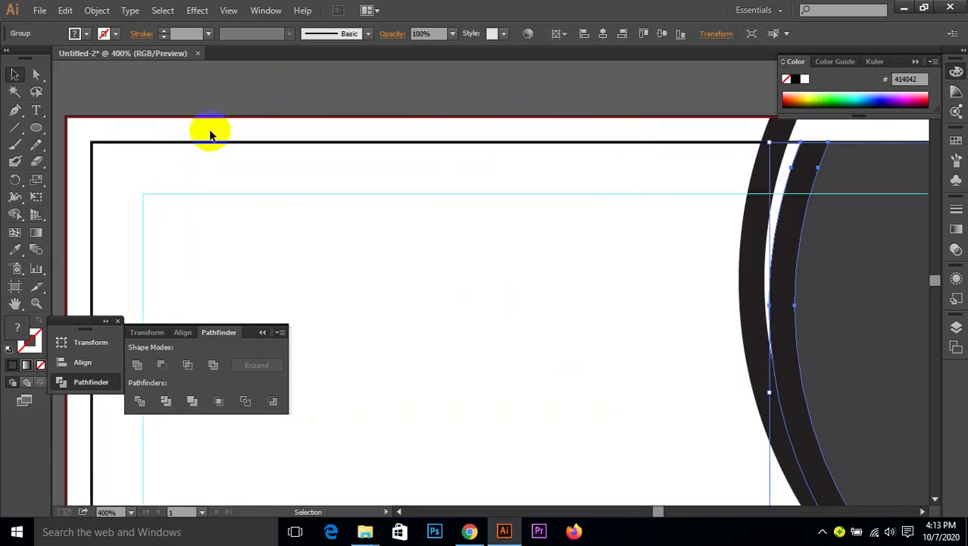
left_click(168, 146)
scroll(168, 146, "down", 4, "alt")
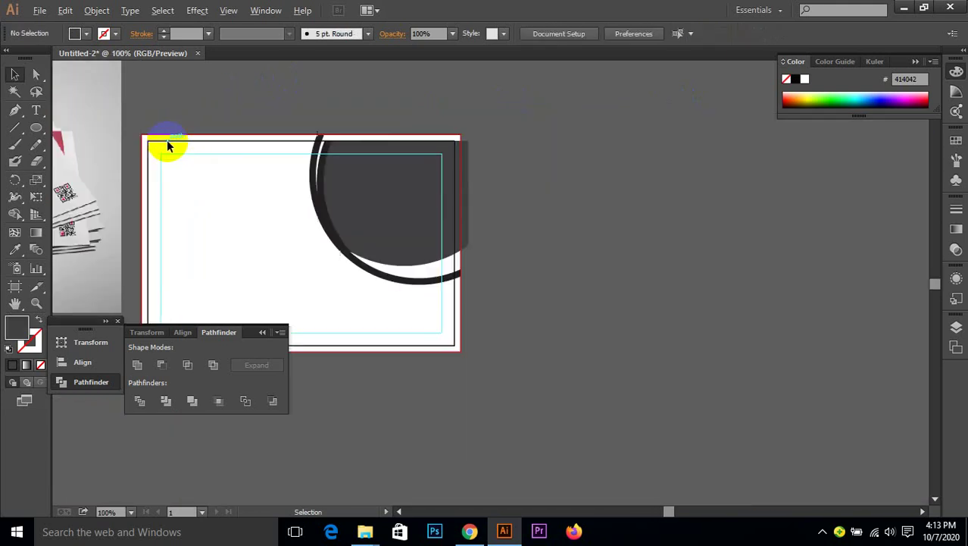
scroll(311, 176, "up", 1, "alt")
scroll(341, 171, "left", 3)
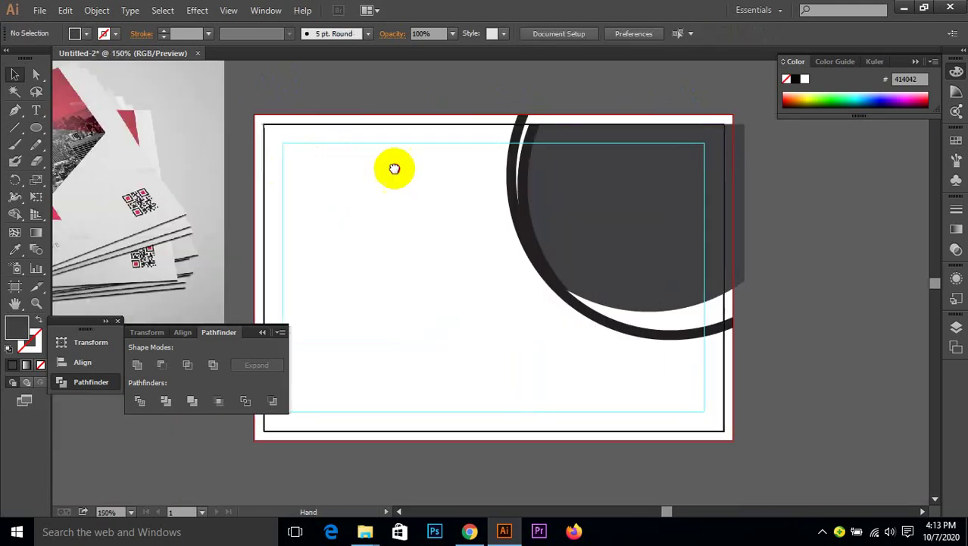
scroll(766, 126, "up", 5, "alt")
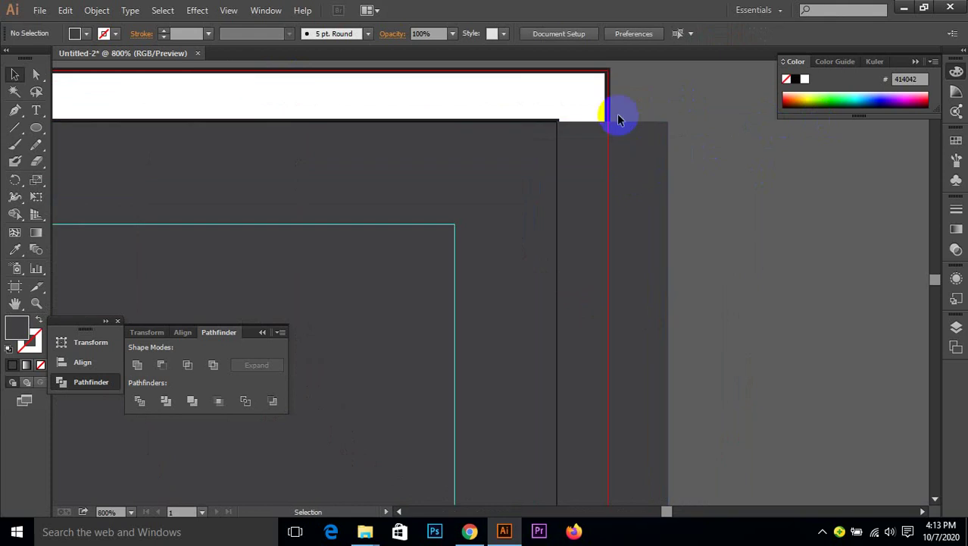
scroll(464, 124, "left", 4)
scroll(477, 157, "up", 3)
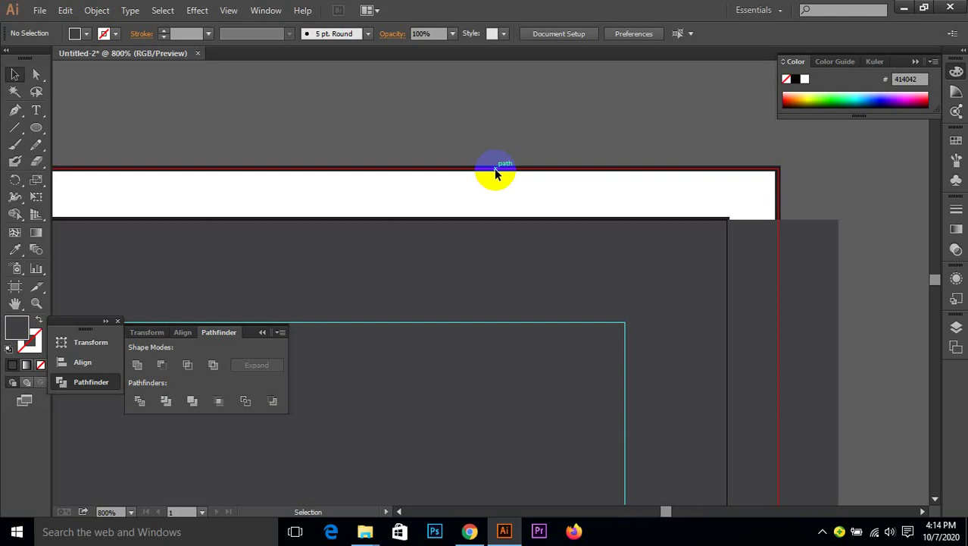
scroll(434, 147, "down", 2)
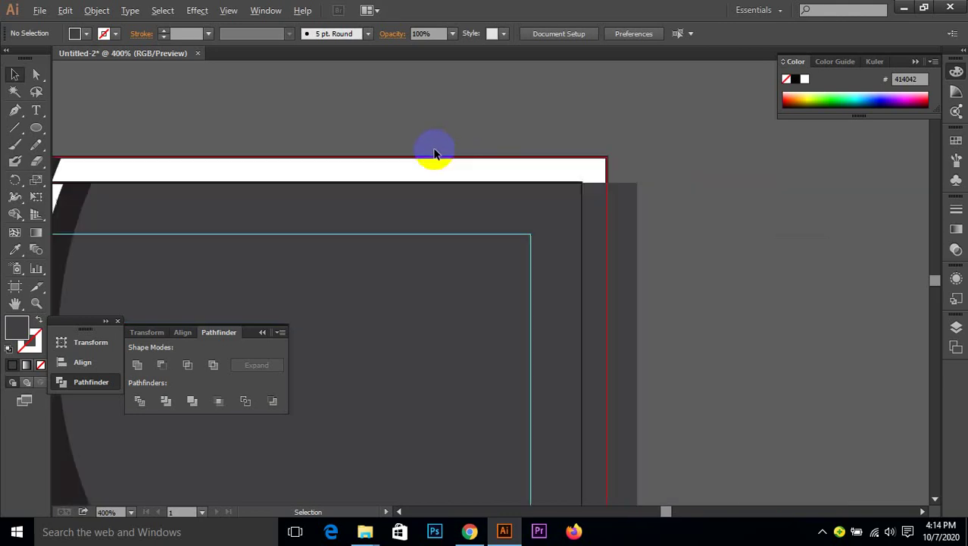
left_click_drag(343, 130, 445, 120)
left_click(266, 161)
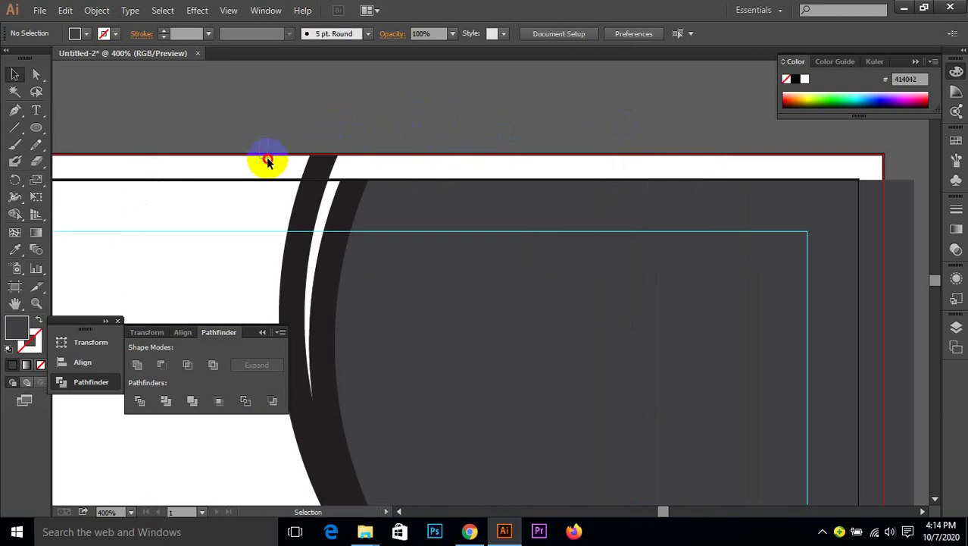
scroll(280, 171, "down", 3)
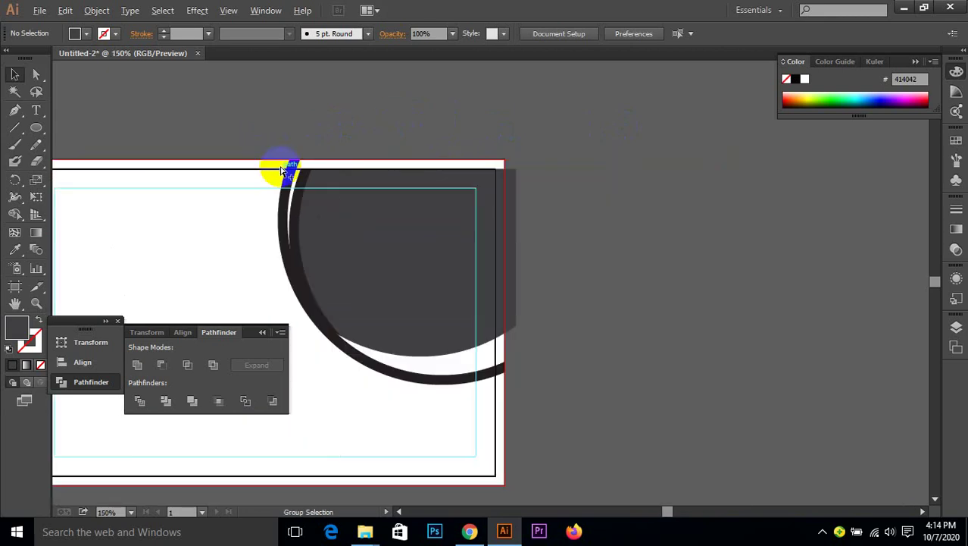
- Remove the stroke from the outer white bleed-size rectangle of the card
left_click(281, 171)
left_click_drag(280, 165, 541, 173)
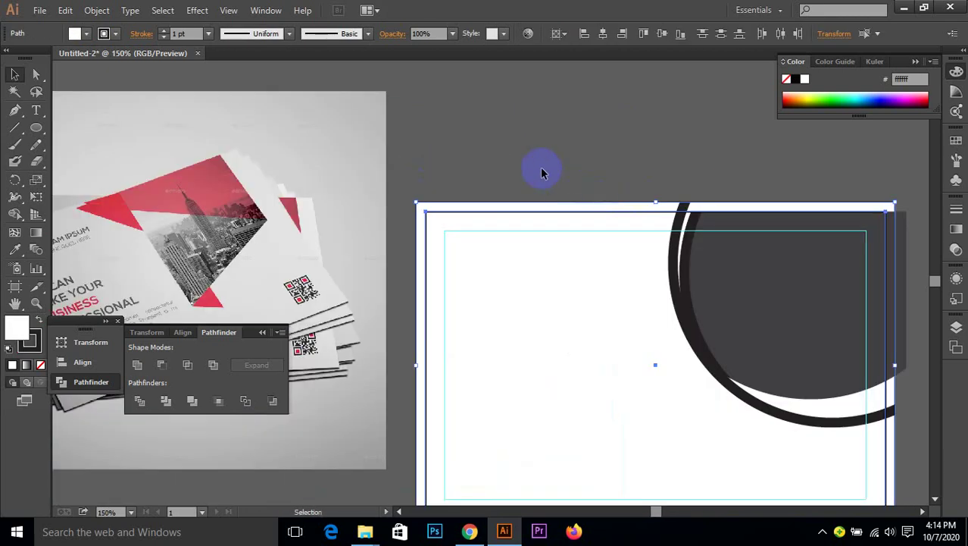
left_click(528, 168)
scroll(536, 189, "up", 2)
left_click(432, 216)
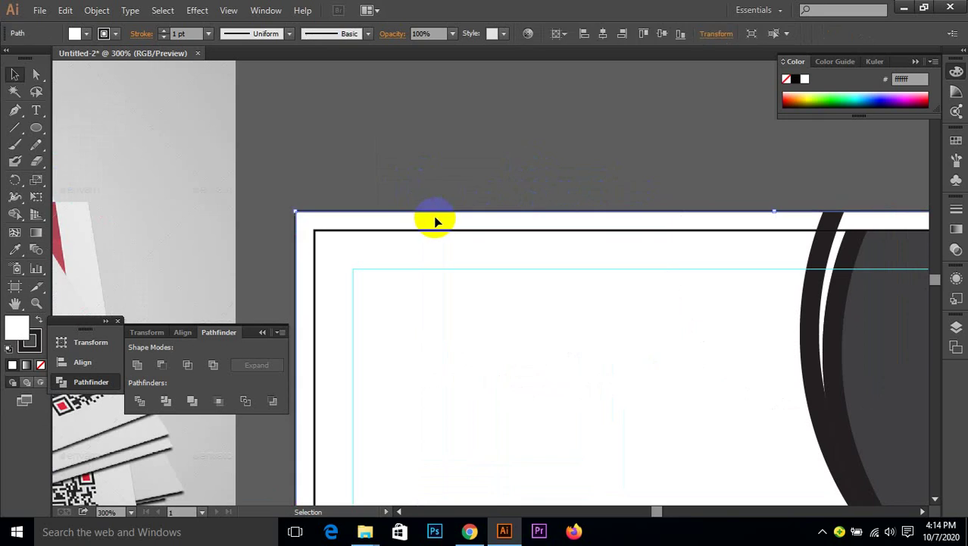
left_click(28, 341)
left_click(41, 365)
left_click(429, 208)
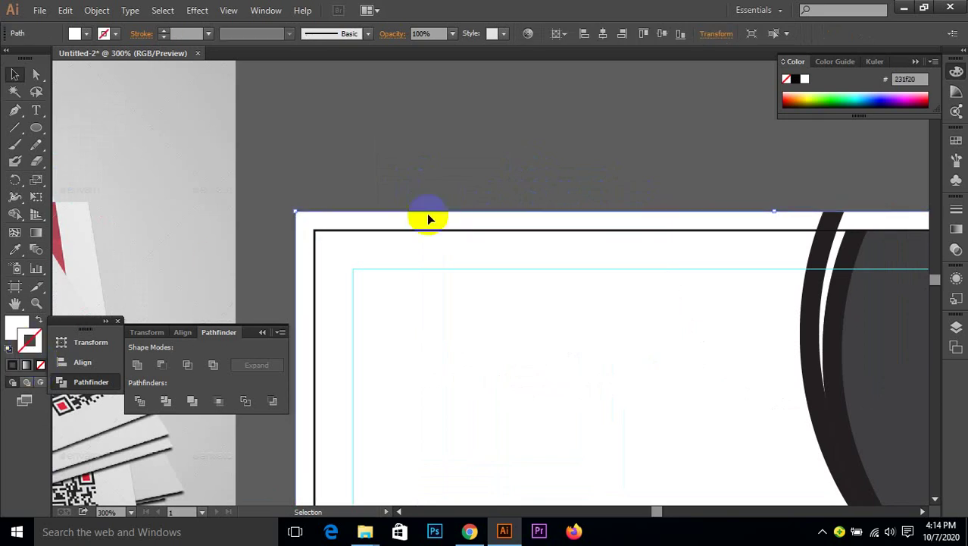
- Remove the stroke from the card's inner white rectangle and delete that rectangle
left_click(392, 230)
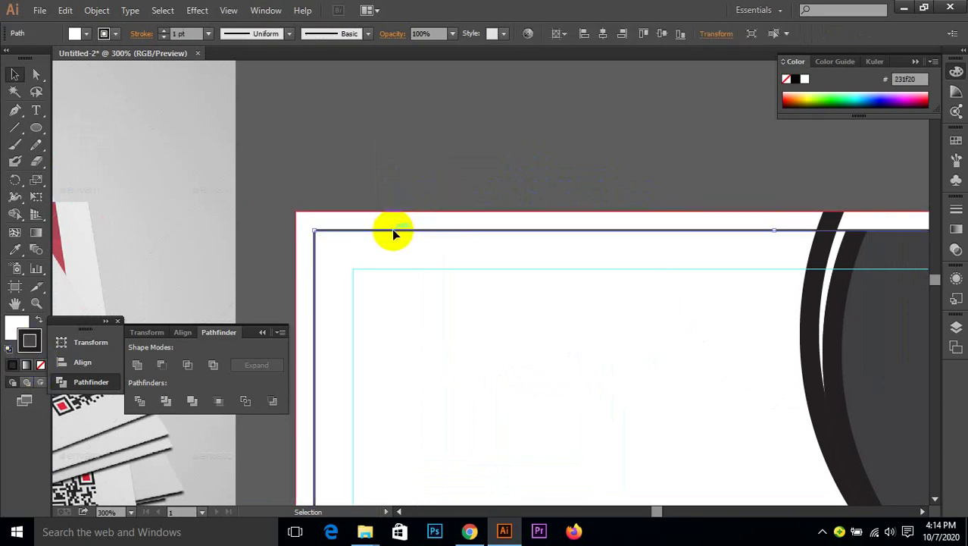
left_click(434, 170)
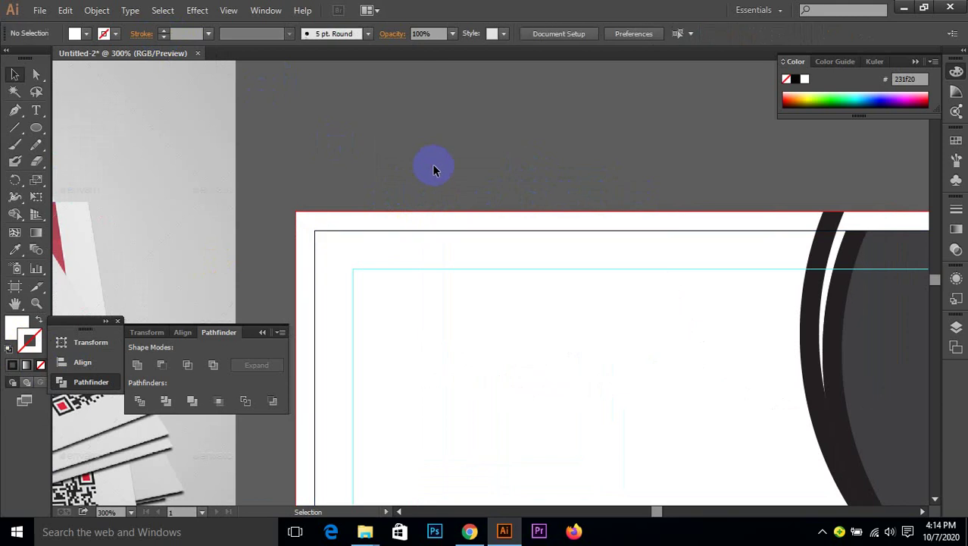
left_click_drag(378, 232, 472, 129)
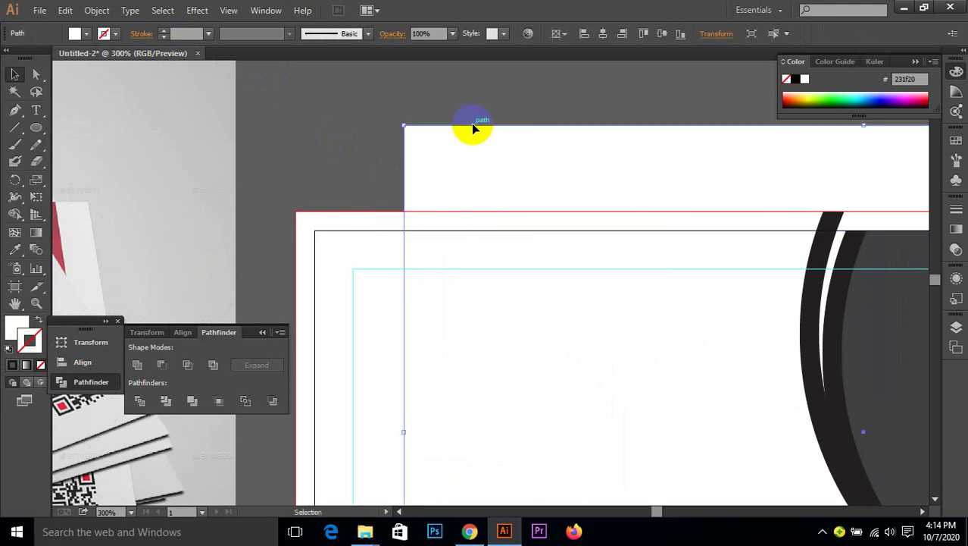
key("ctrl+1")
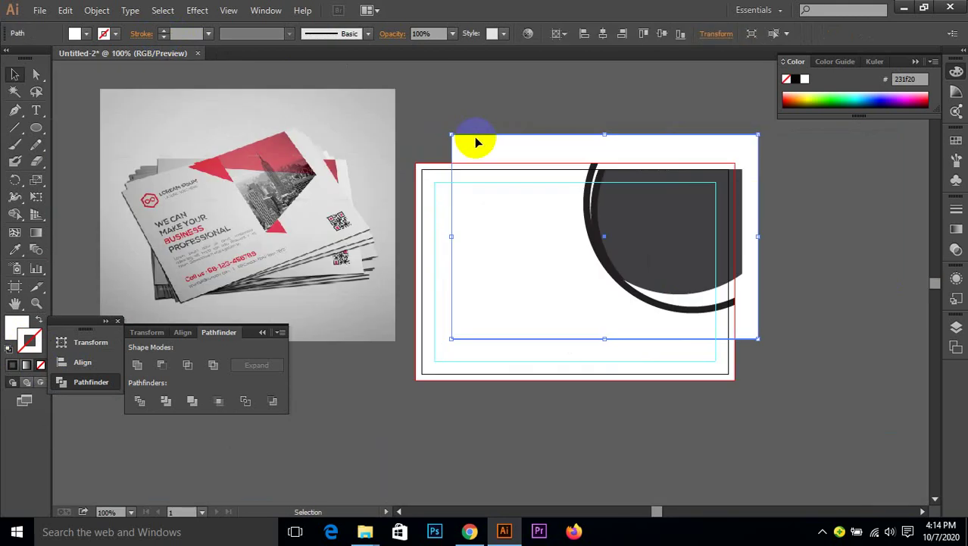
key("Delete")
- Align the trimmed circle group with the card's upper-right bleed corner, covering the matching part of the ring
scroll(752, 182, "right", 3)
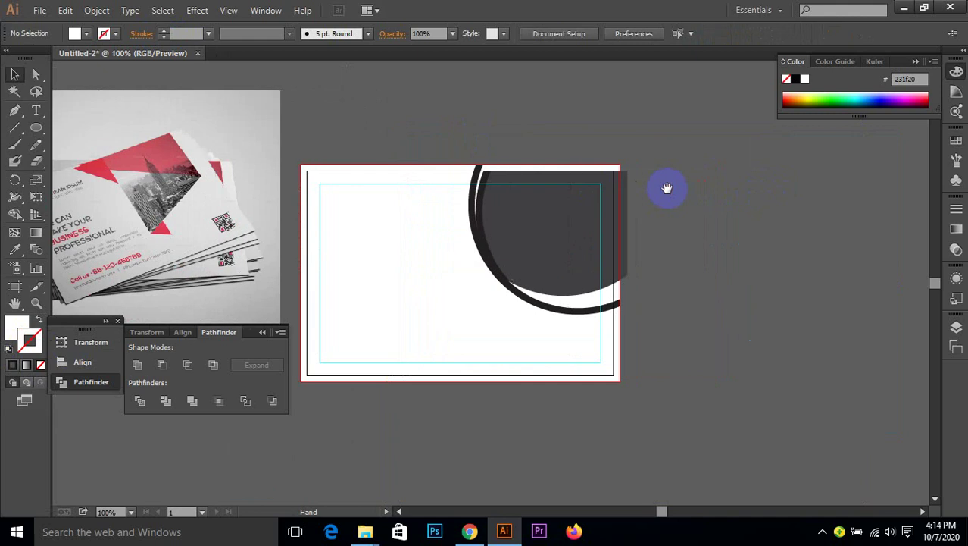
scroll(548, 192, "up", 3)
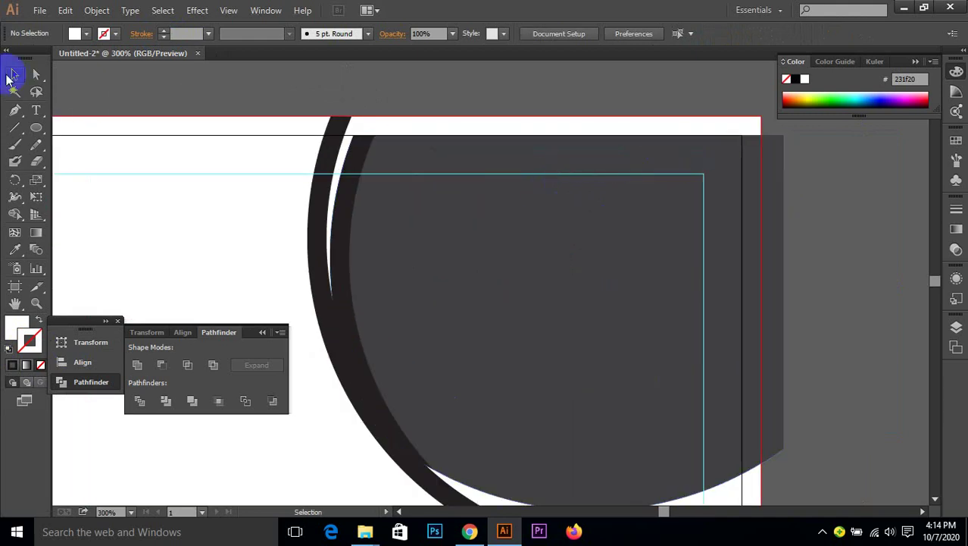
left_click_drag(753, 180, 720, 150)
left_click(841, 228)
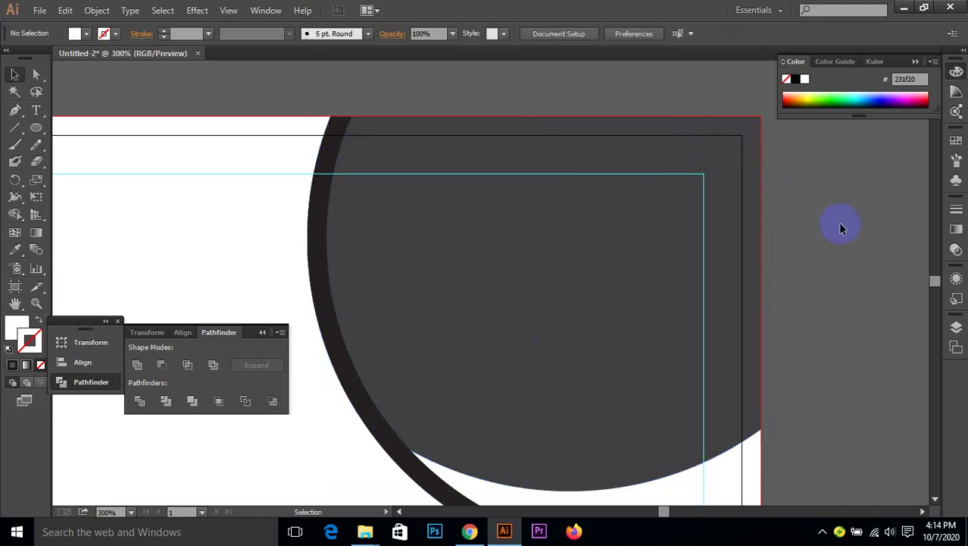
scroll(813, 225, "down", 3)
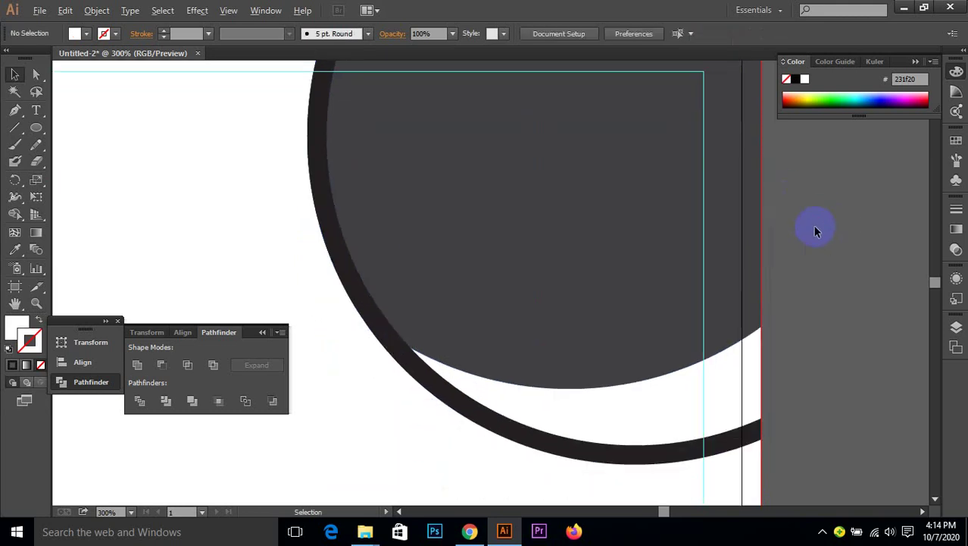
key("ctrl+minus")
key("ctrl+minus")
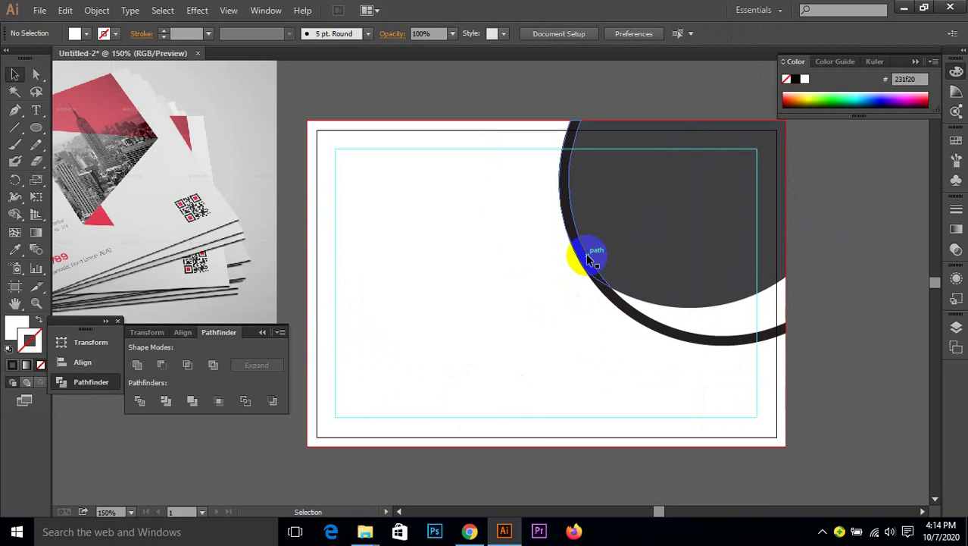
- Fill the circle group in the card's corner with the red sampled from the reference post card photo
left_click(588, 258)
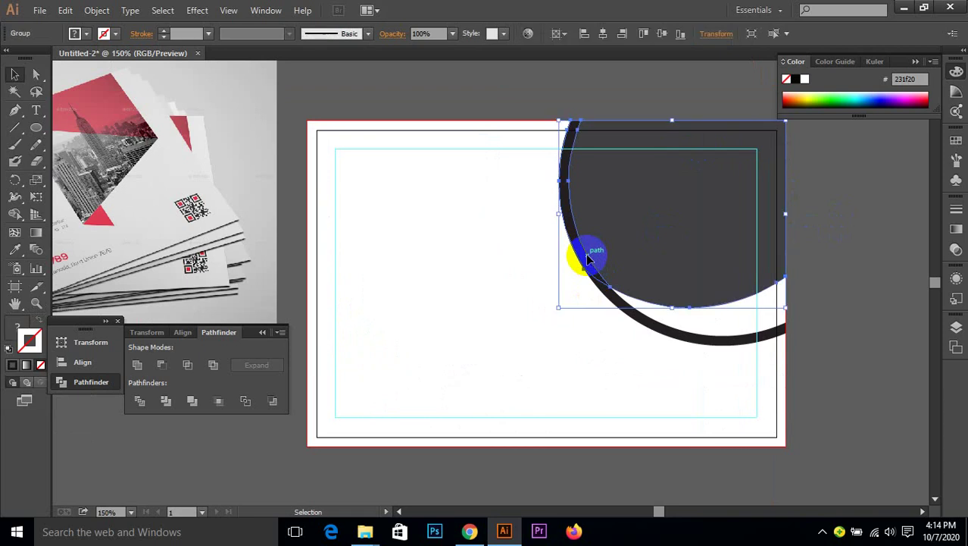
scroll(413, 225, "left", 5)
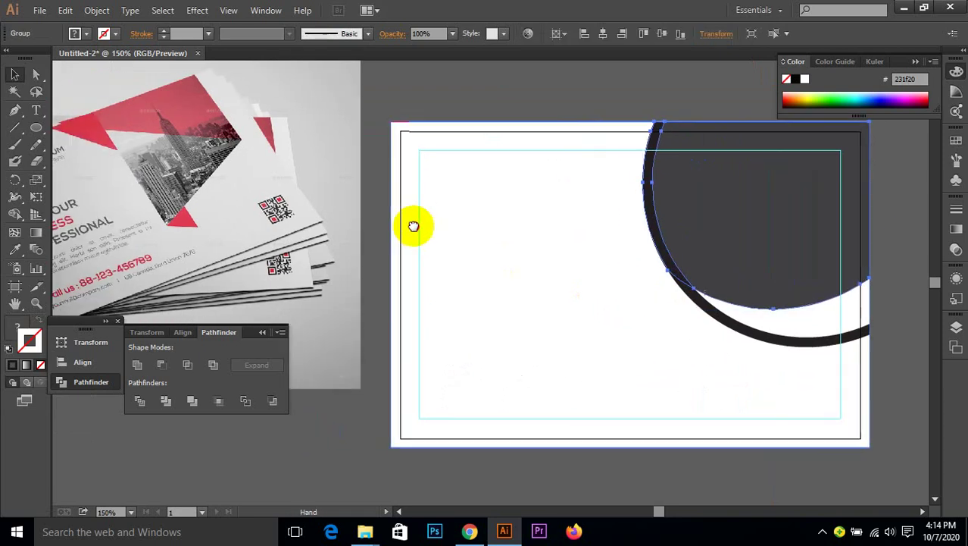
key("i")
left_click(104, 129)
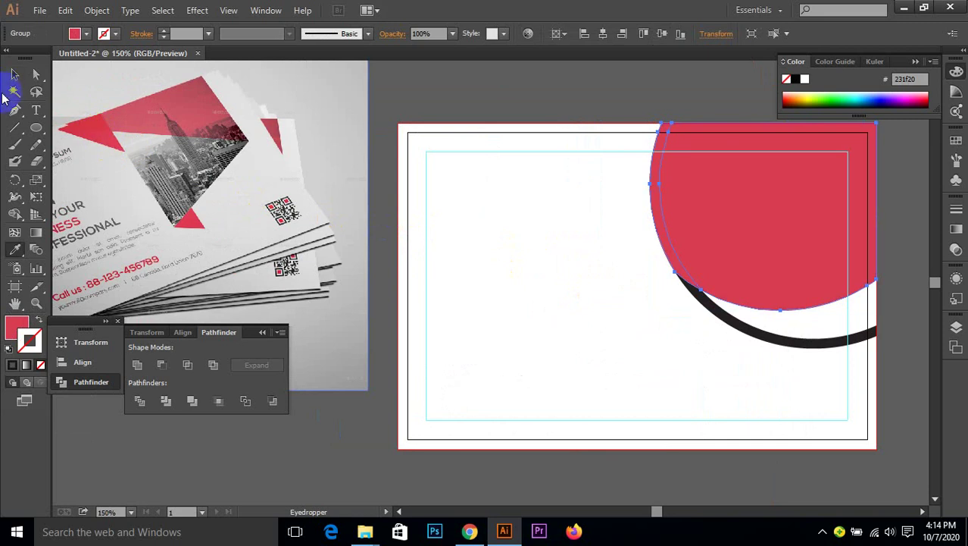
- Ungroup the red circle group and select the crescent-shaped ring section that overlaps the circle's edge
left_click(36, 129)
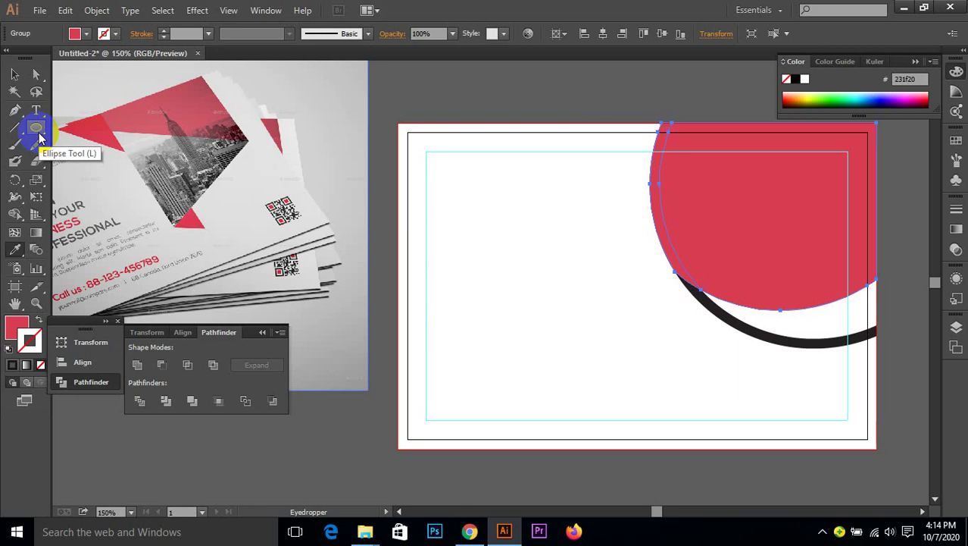
left_click(14, 73)
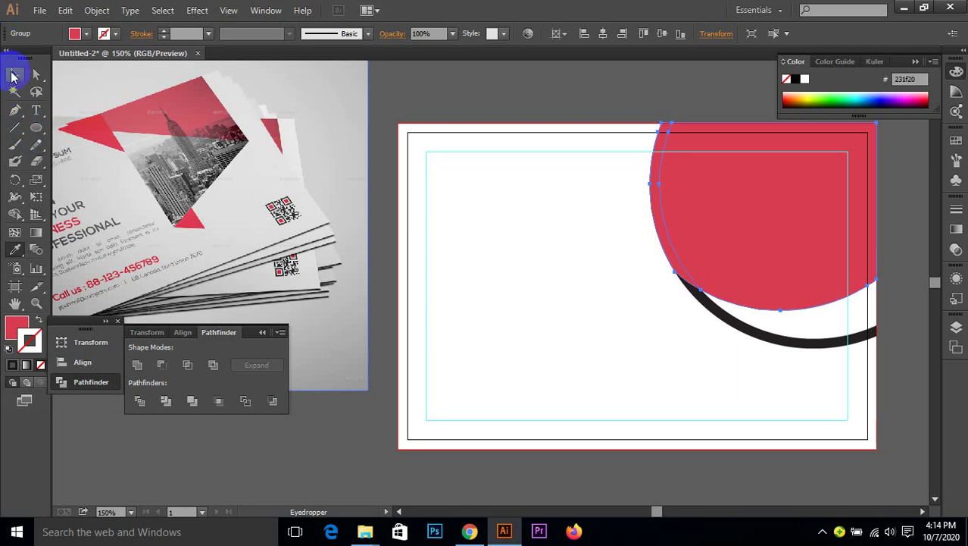
left_click(540, 99)
left_click(674, 254)
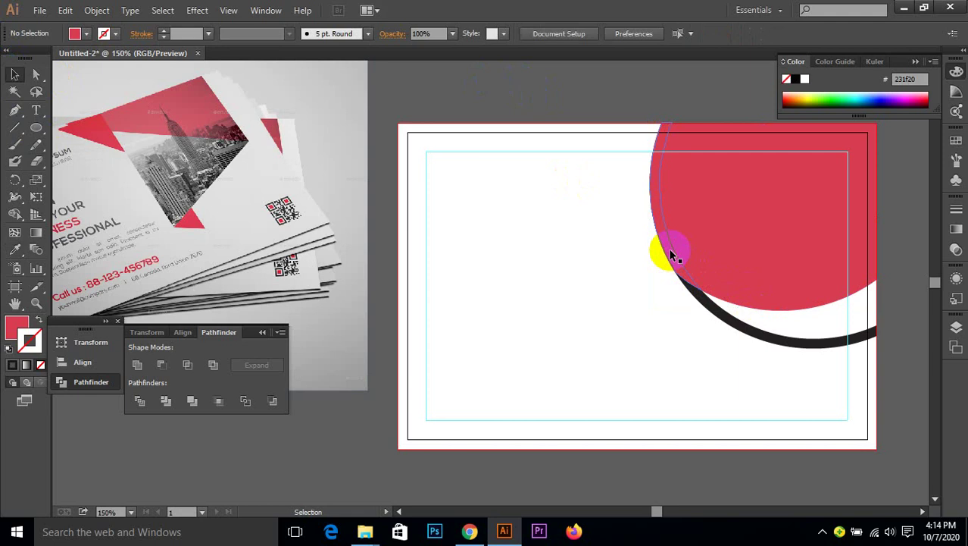
right_click(672, 254)
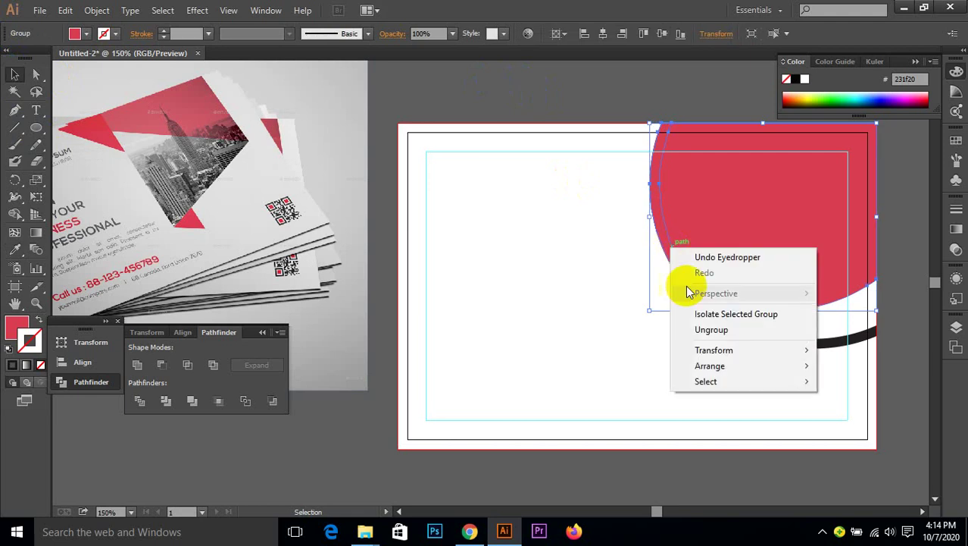
left_click(705, 329)
left_click(649, 97)
left_click(660, 169)
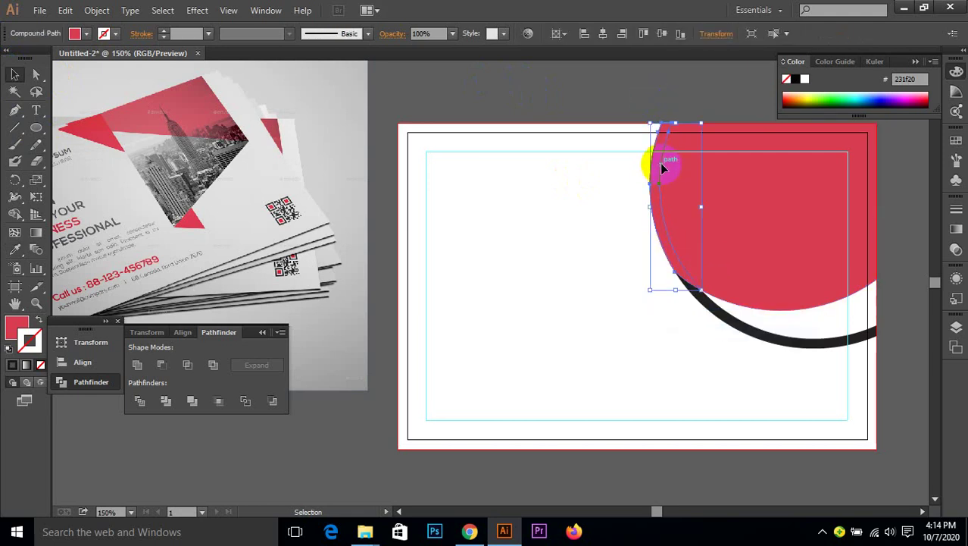
- Try the Black and C=0 M=0 Y=0 K=90 swatches on the crescent section, undoing each colour change
left_click(956, 140)
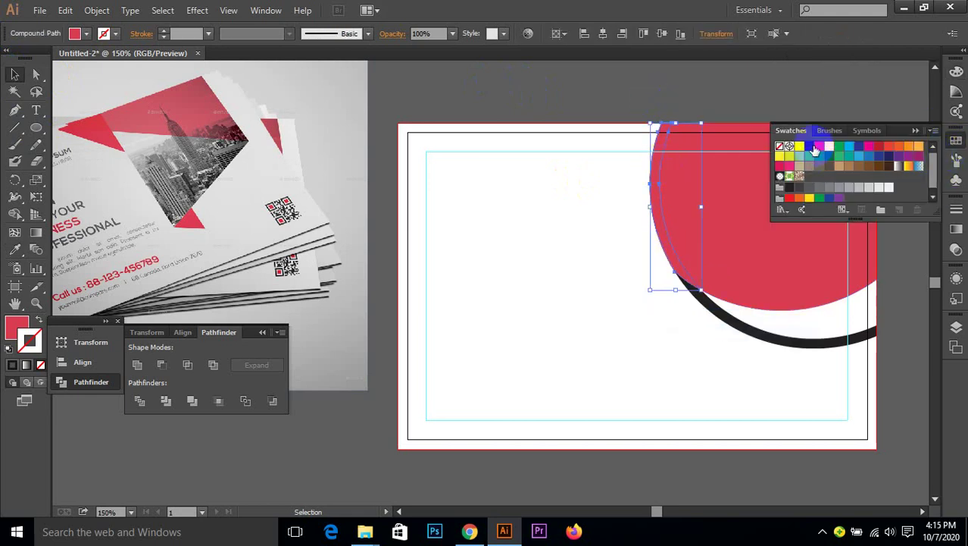
left_click(809, 148)
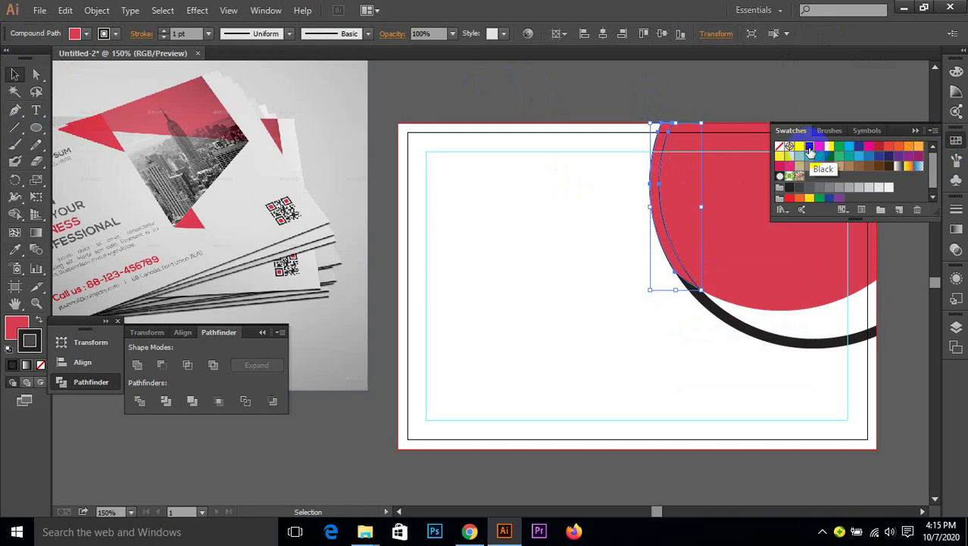
key("ctrl+z")
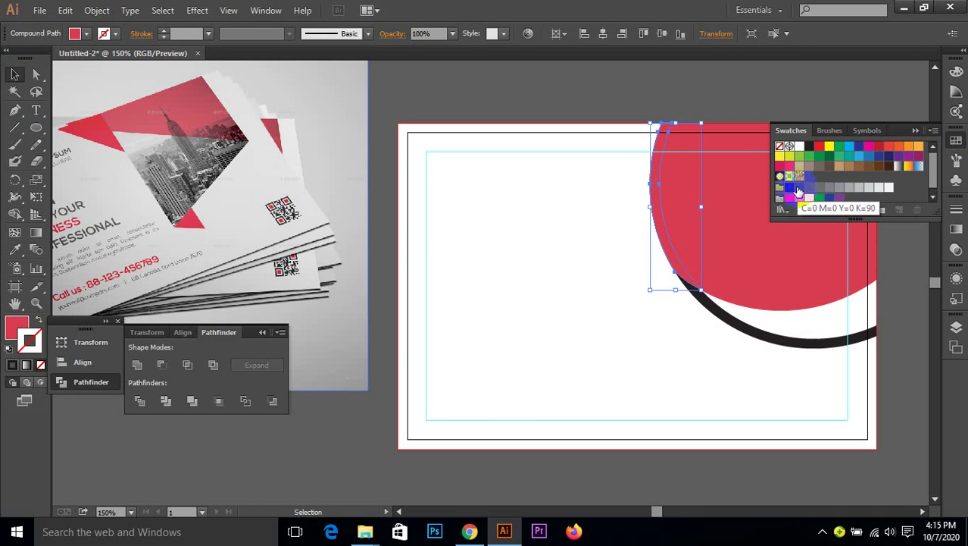
left_click(798, 189)
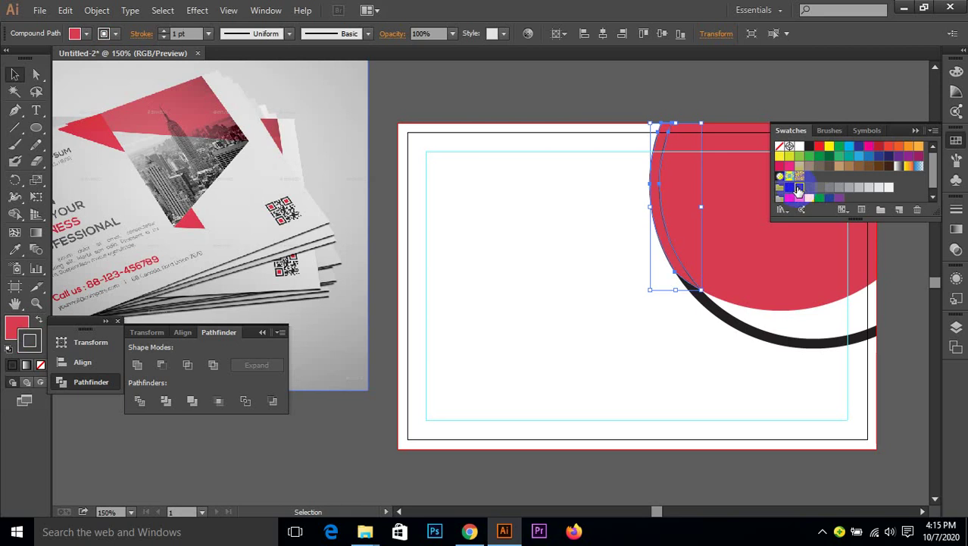
key("ctrl+z")
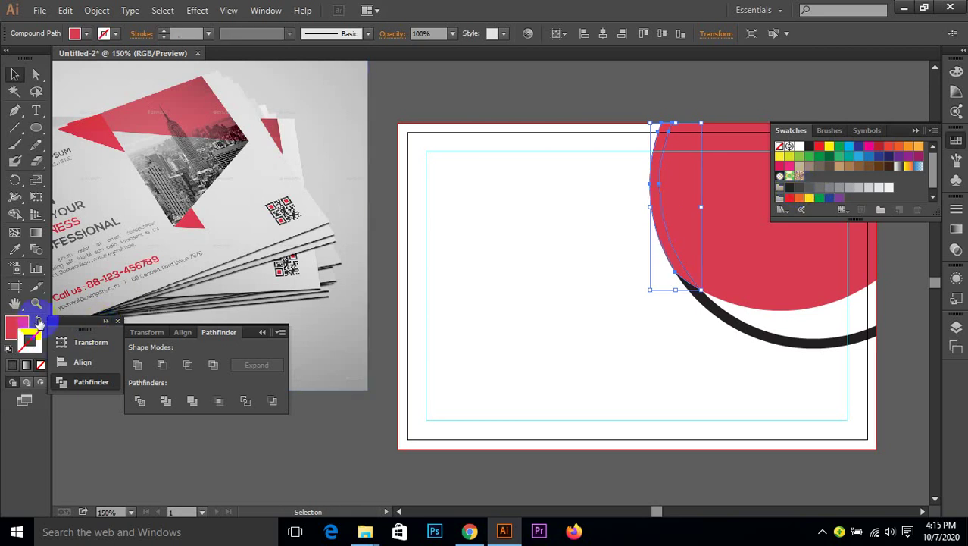
- Fill the crescent-shaped ring section with the C=0 M=0 Y=0 K=90 dark grey swatch
left_click(18, 325)
left_click(746, 174)
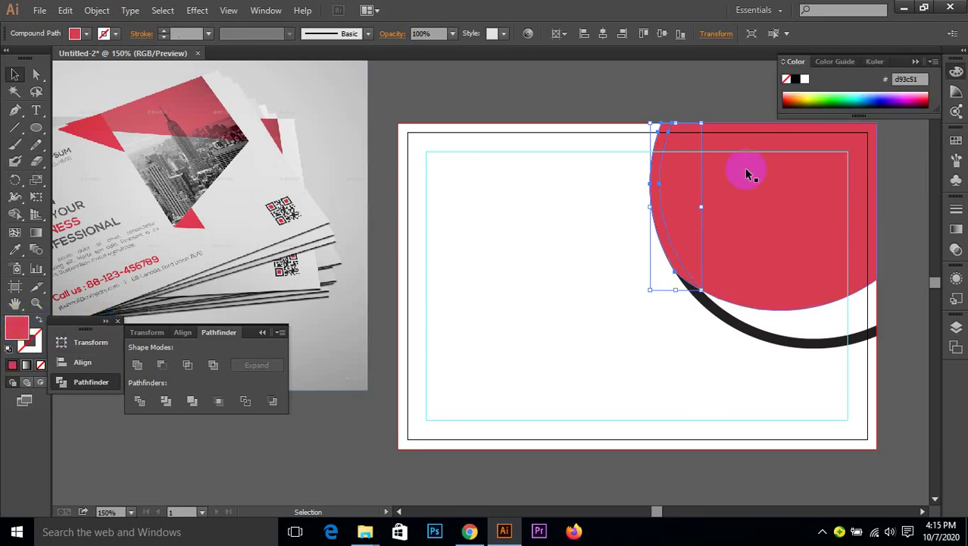
left_click(956, 140)
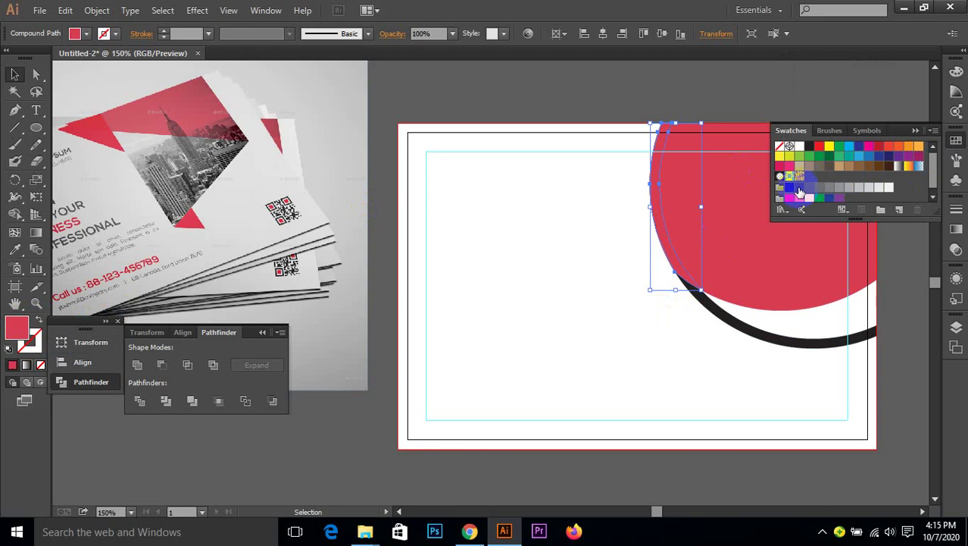
left_click(799, 187)
left_click(711, 97)
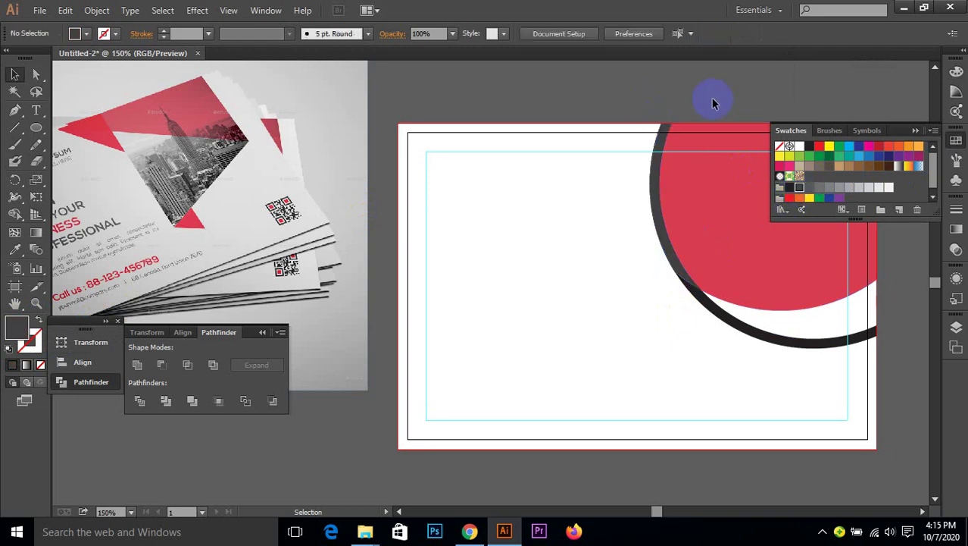
- Examine how the dark grey crescent, red circle and black ring fit together and compare with the reference photo
scroll(682, 98, "right", 4)
left_click(521, 182)
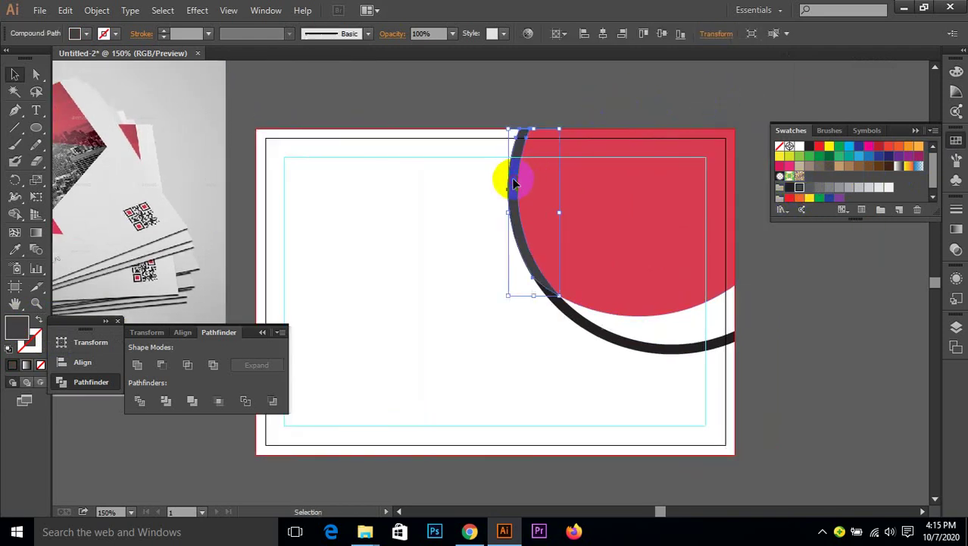
left_click_drag(525, 95, 626, 125)
scroll(519, 116, "down", 1)
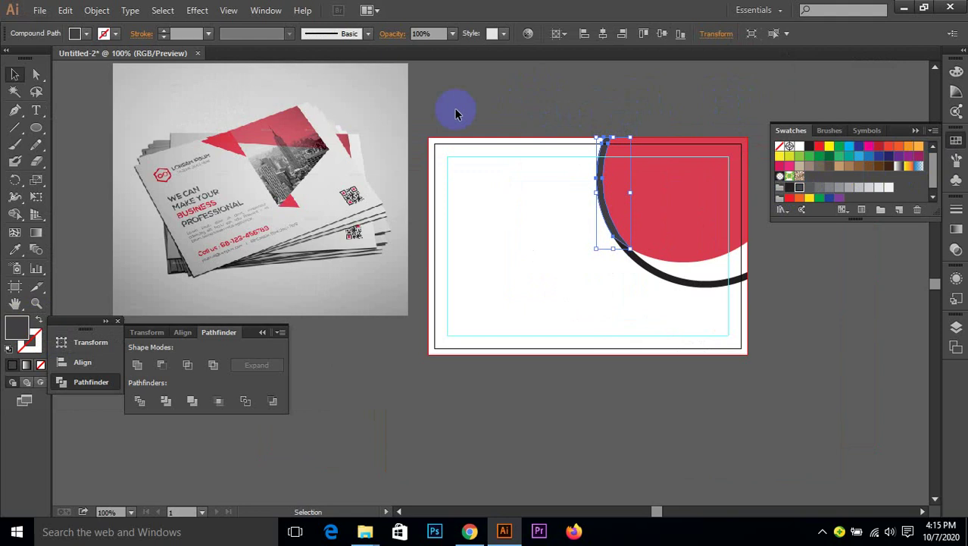
left_click_drag(454, 109, 458, 146)
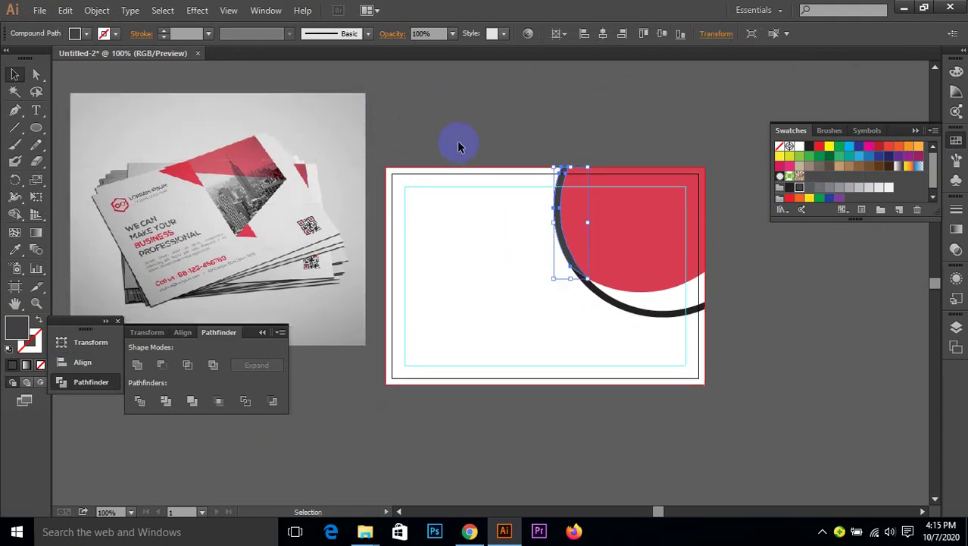
left_click(603, 129)
scroll(604, 151, "up", 1)
scroll(621, 132, "right", 1)
left_click_drag(638, 108, 613, 106)
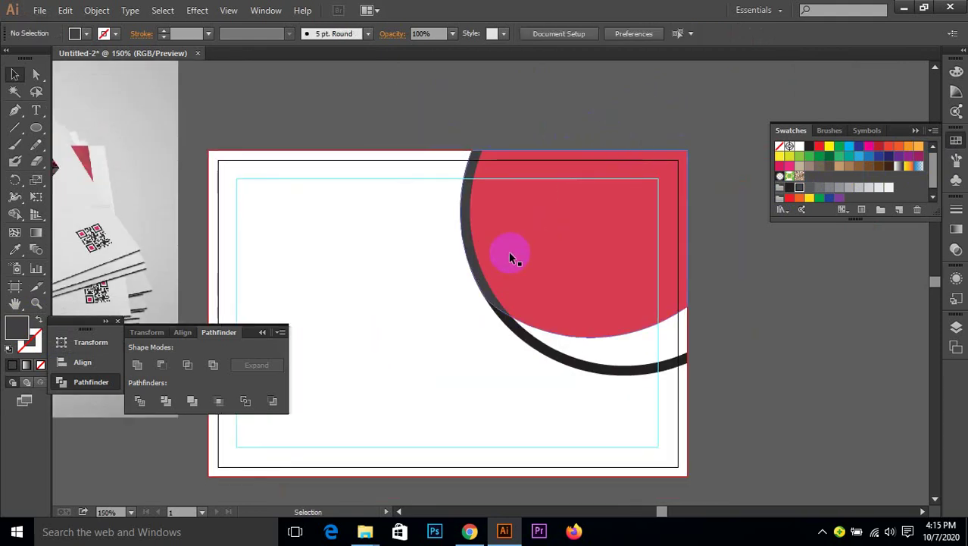
scroll(832, 350, "left", 1)
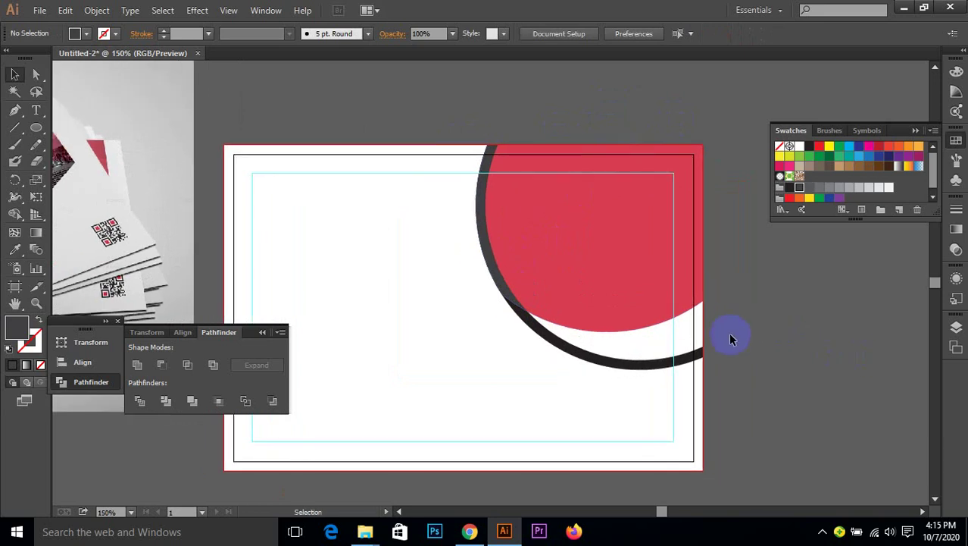
scroll(728, 332, "up", 1)
scroll(735, 307, "down", 1)
scroll(735, 307, "right", 1)
left_click(482, 243)
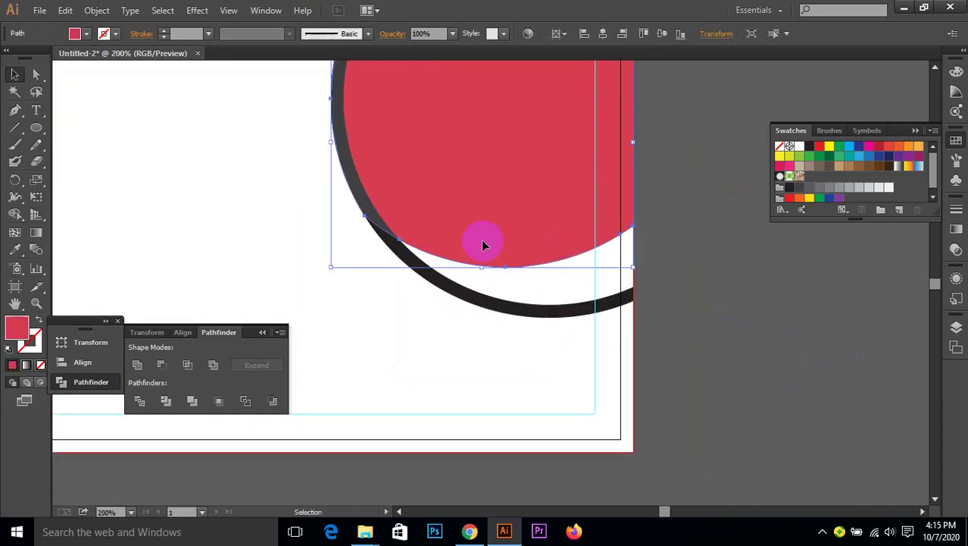
left_click(687, 306)
left_click_drag(561, 189, 595, 280)
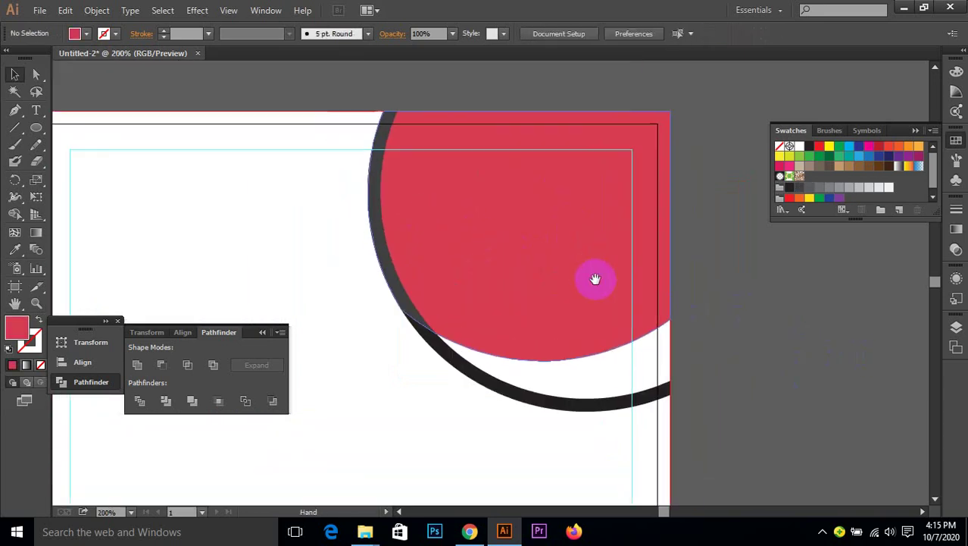
- Try duplicating the red circle shape diagonally beyond the card's edge, then undo the copy
left_click_drag(508, 306, 572, 396, "alt")
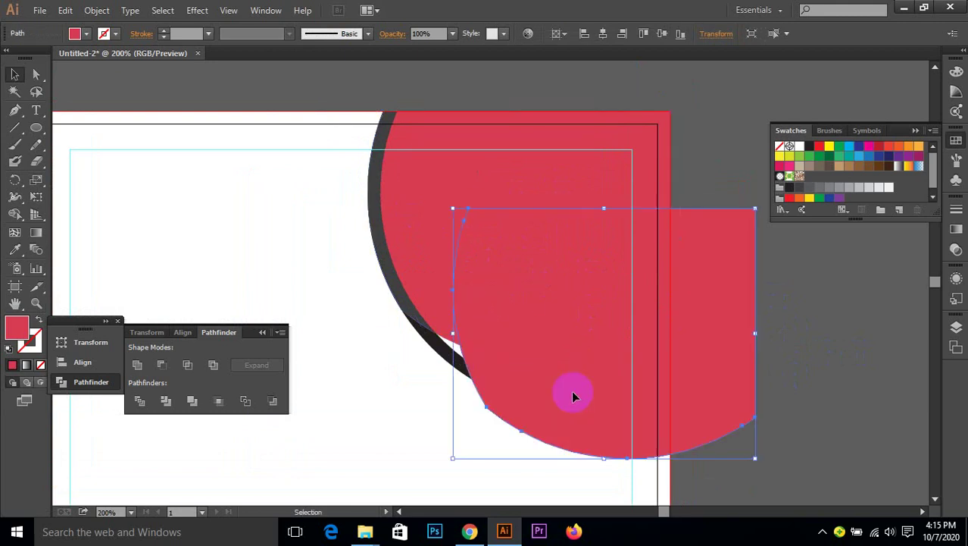
key("ctrl+z")
left_click(752, 344)
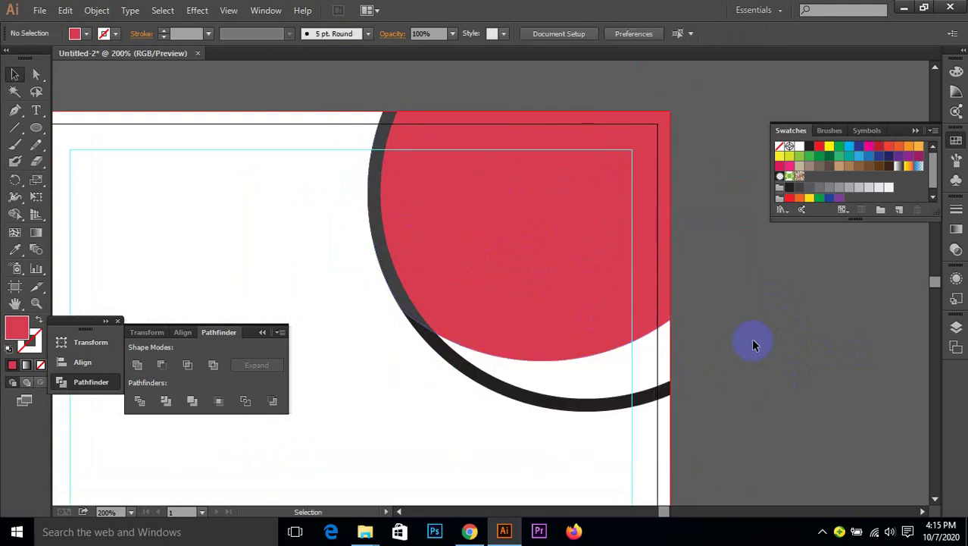
- Draw a small red square above the card and place a duplicate beside it
left_click(631, 264, "ctrl+alt")
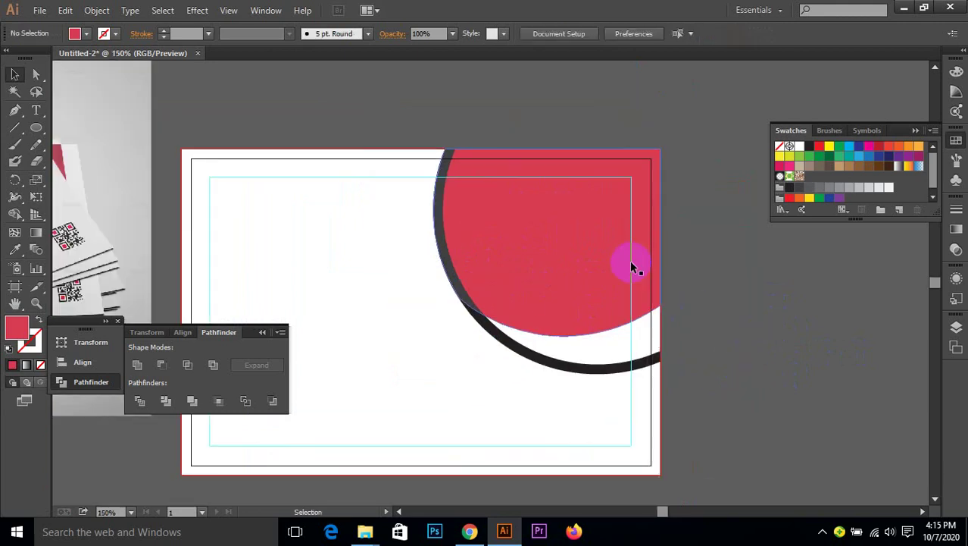
left_click_drag(743, 280, 769, 272)
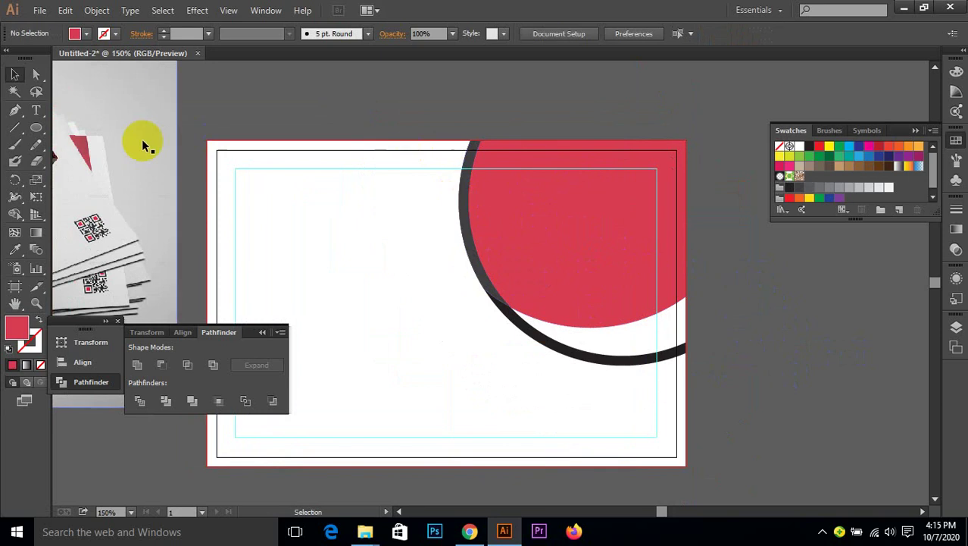
left_click_drag(36, 127, 75, 129)
mouse_move(366, 92)
left_mouse_down()
mouse_move(382, 103)
mouse_move(380, 91)
mouse_move(415, 89)
left_mouse_up()
left_click(14, 74)
left_click(501, 108)
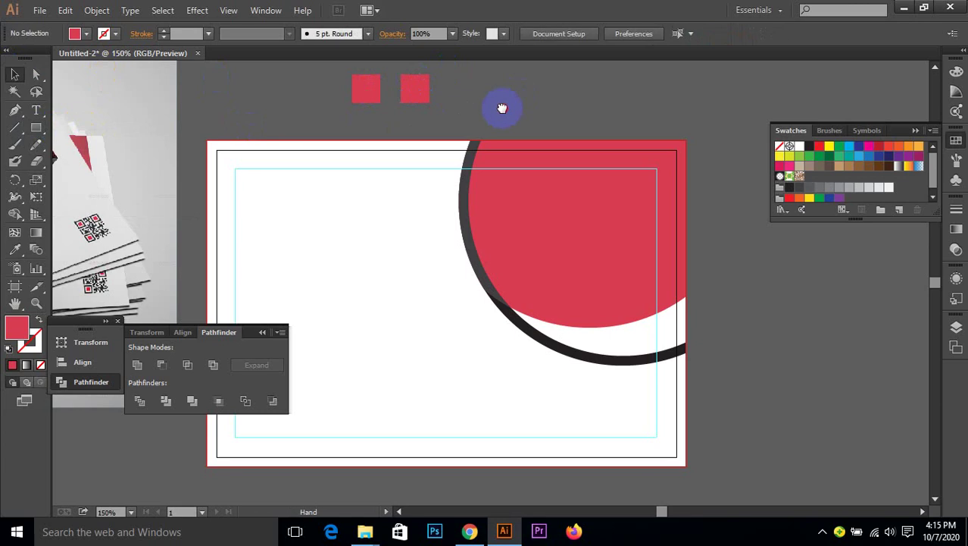
- Recolour the duplicate square with the muted red sampled from the reference post card photo
scroll(104, 154, "left", 2)
scroll(104, 153, "left", 2)
left_click(522, 91)
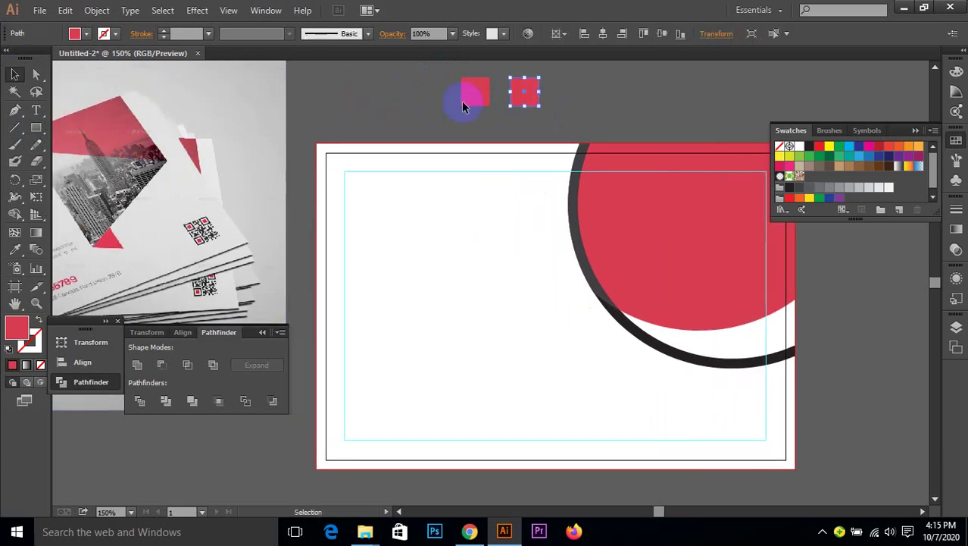
key("i")
left_click(79, 127)
left_click(15, 73)
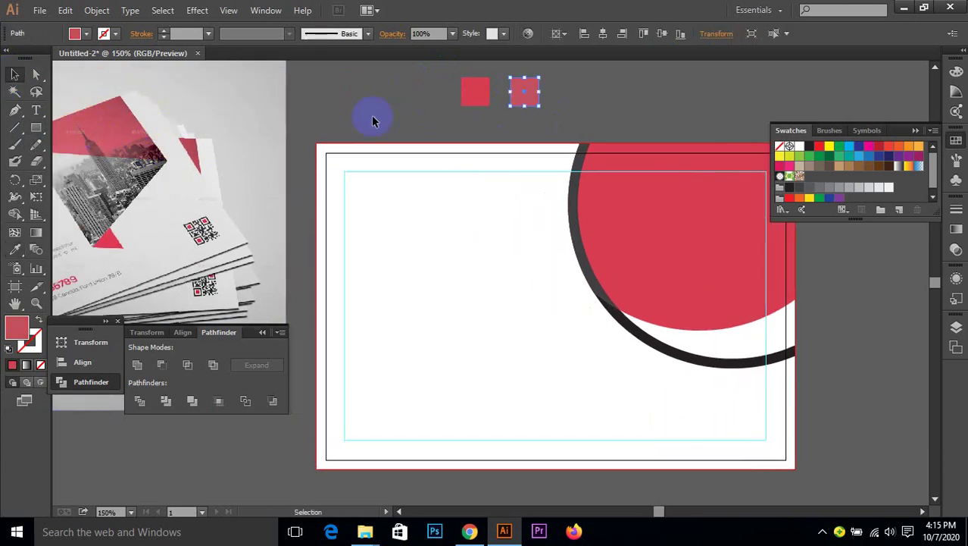
- Compare the two colour sample squares above the card and delete them both
left_click(584, 121)
left_click(465, 94)
left_click(577, 111)
left_click(524, 92)
left_click_drag(584, 82, 438, 119)
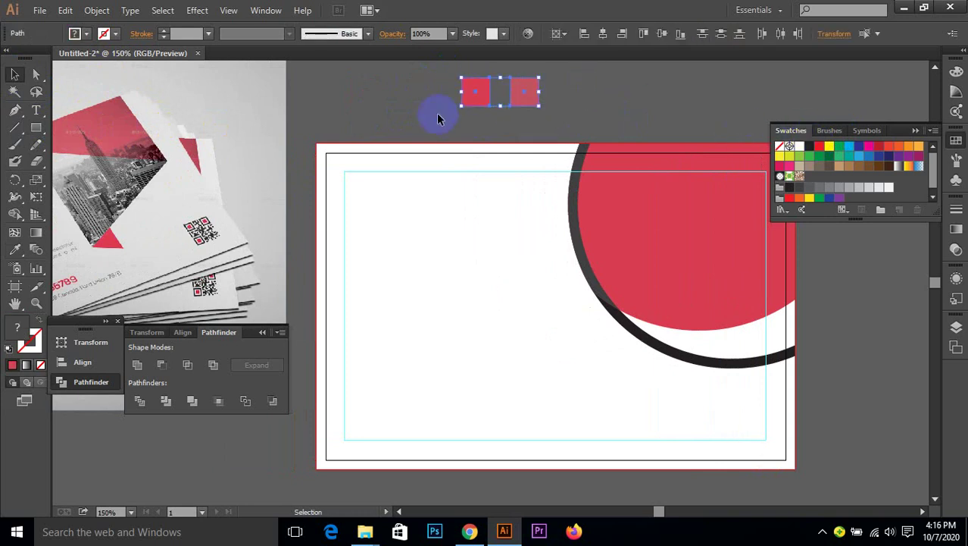
key("Delete")
- Inspect the dark grey crescent and the place where it meets the black ring at the circle's edge
scroll(438, 119, "right", 5)
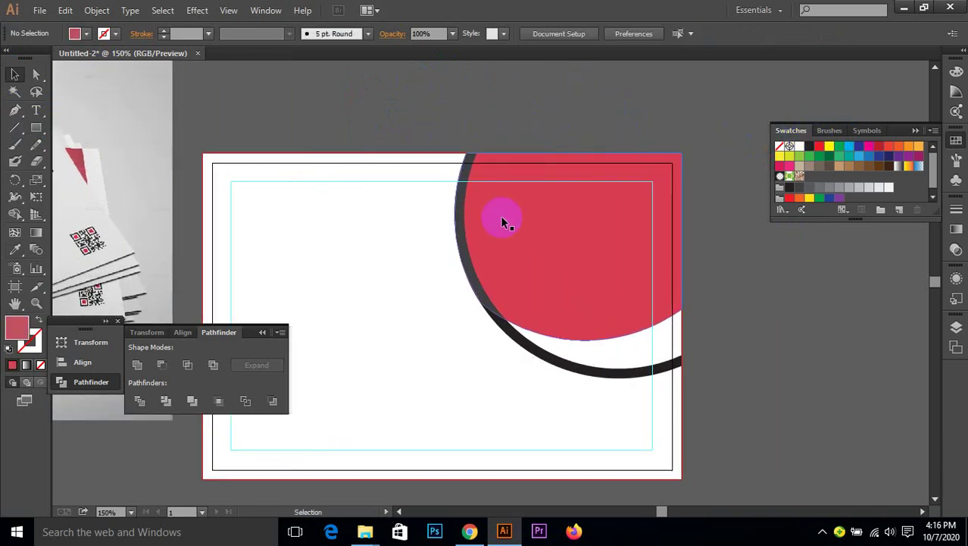
left_click(464, 243)
left_click(556, 124)
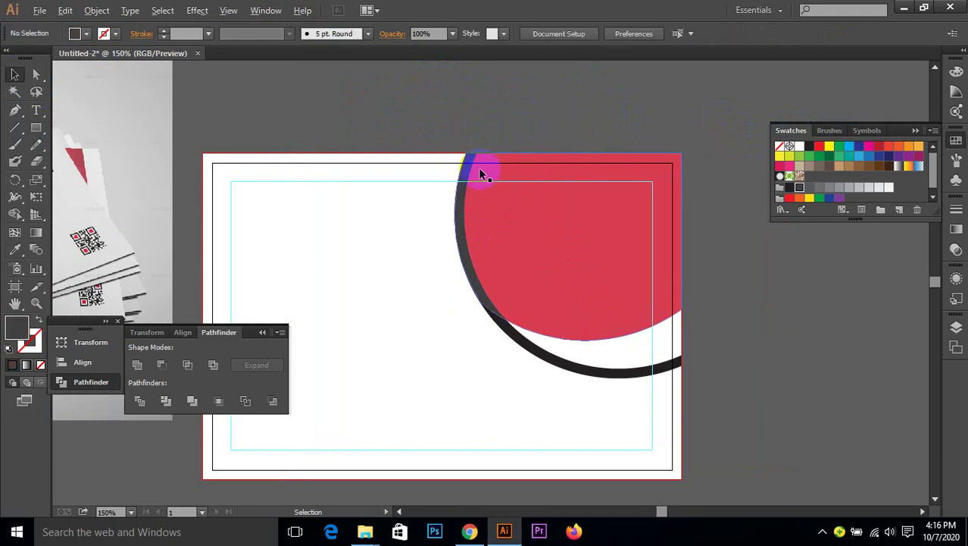
scroll(484, 172, "up", 2)
left_click(456, 240)
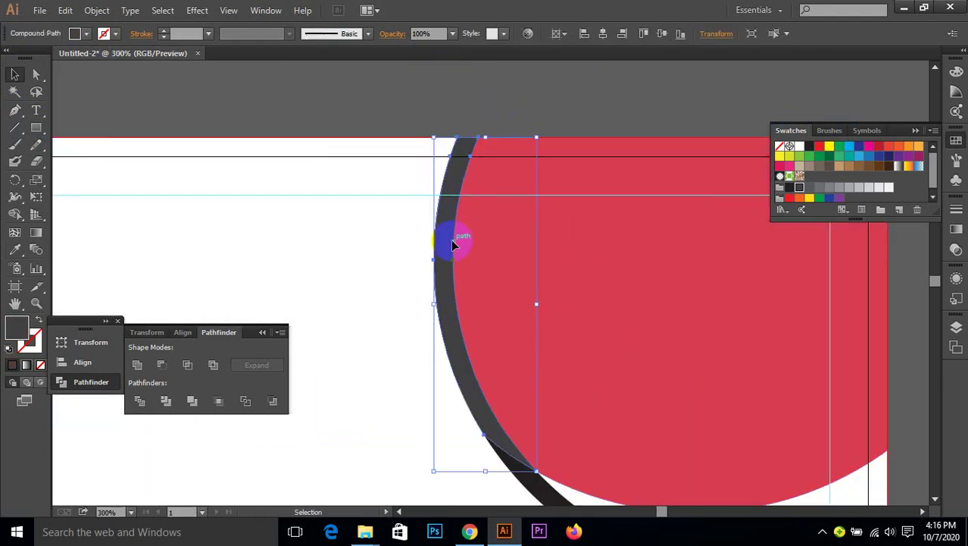
scroll(454, 241, "down", 1)
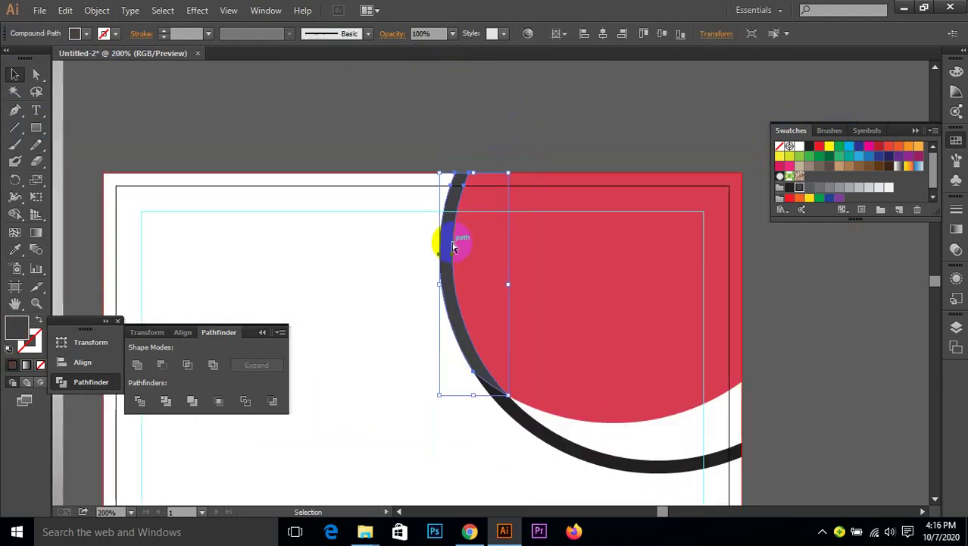
left_click(506, 113)
left_click_drag(525, 123, 506, 109)
scroll(795, 356, "down", 1)
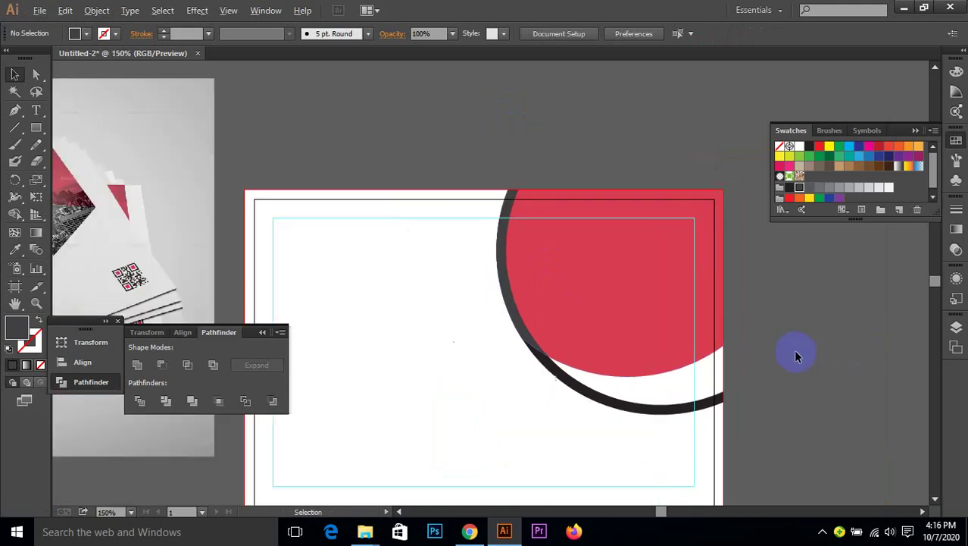
left_click_drag(796, 376, 805, 325)
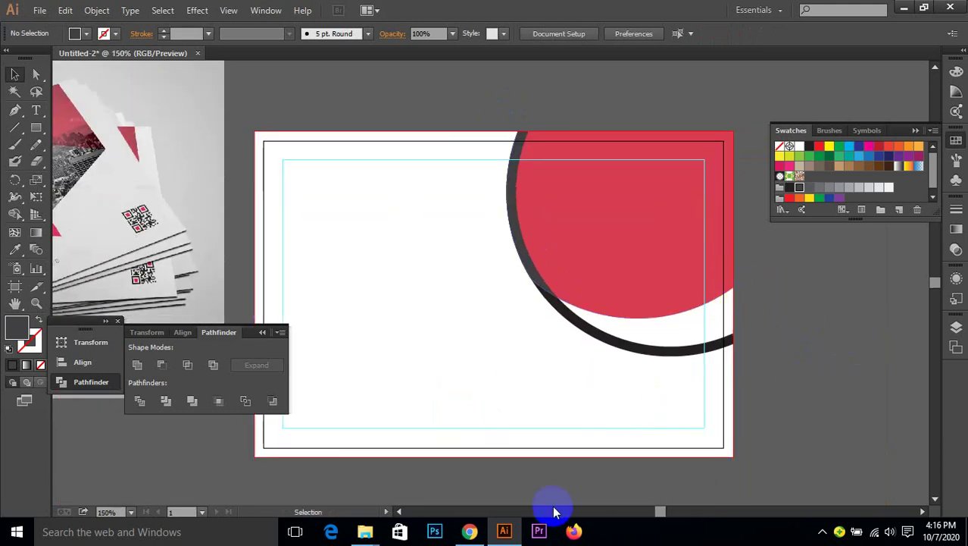
- Switch to the Google Meet call in Chrome and close the browser's downloads bar
left_click(470, 532)
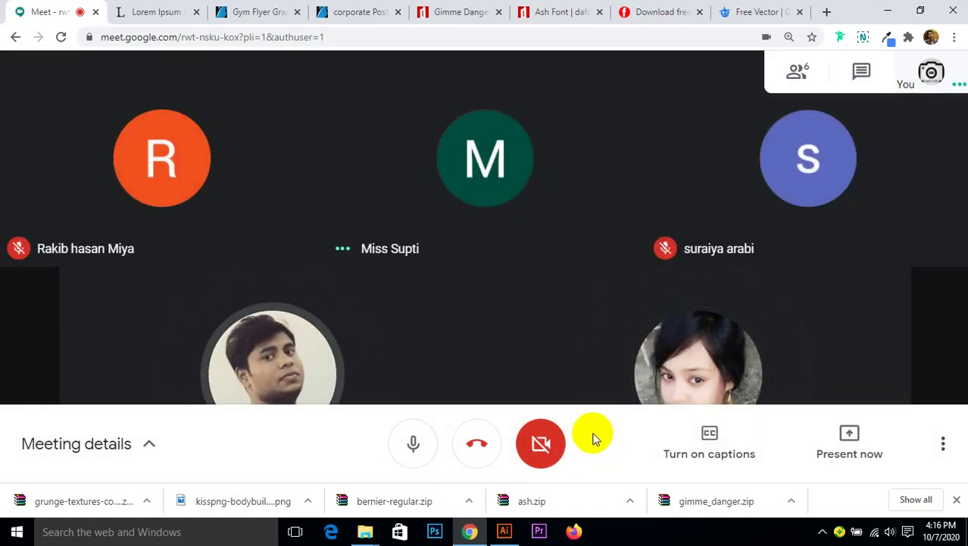
left_click(594, 438)
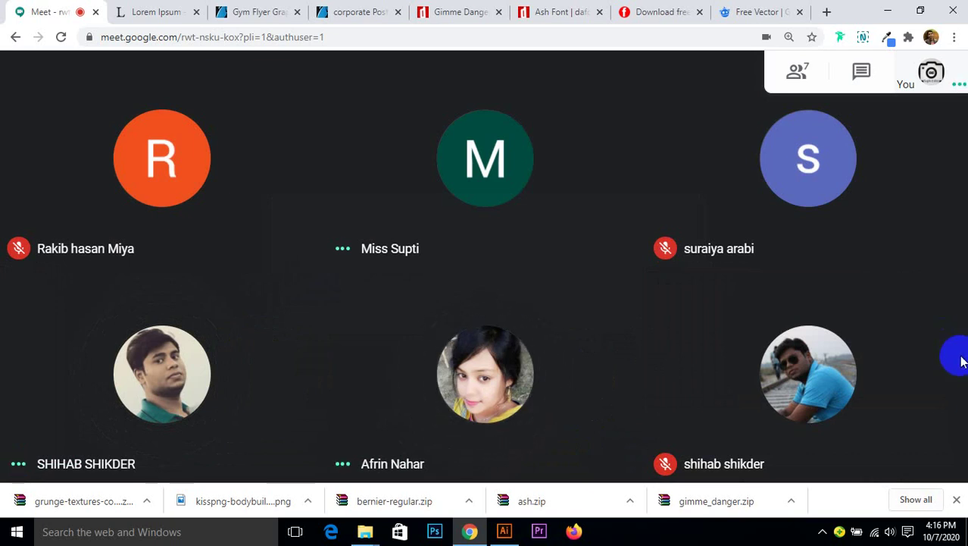
mouse_move(741, 479)
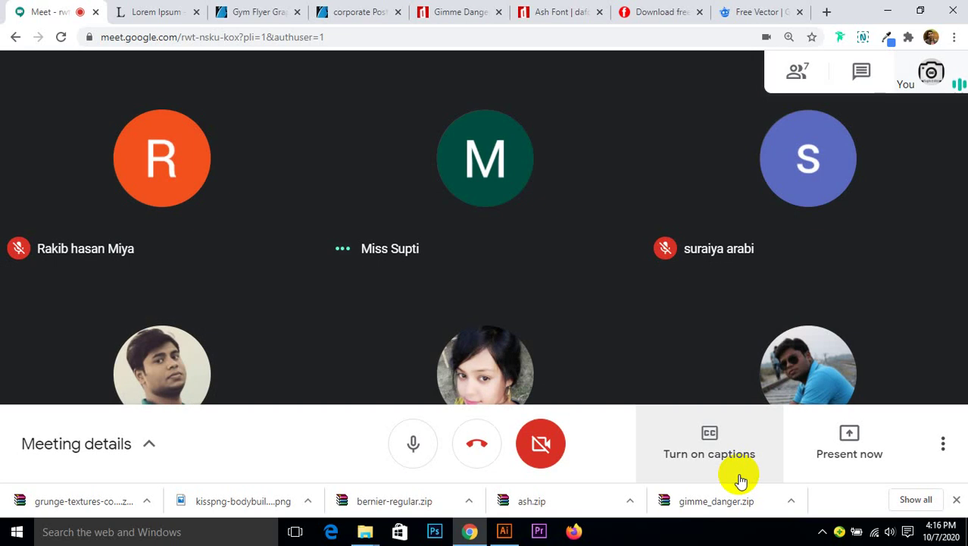
left_click(957, 501)
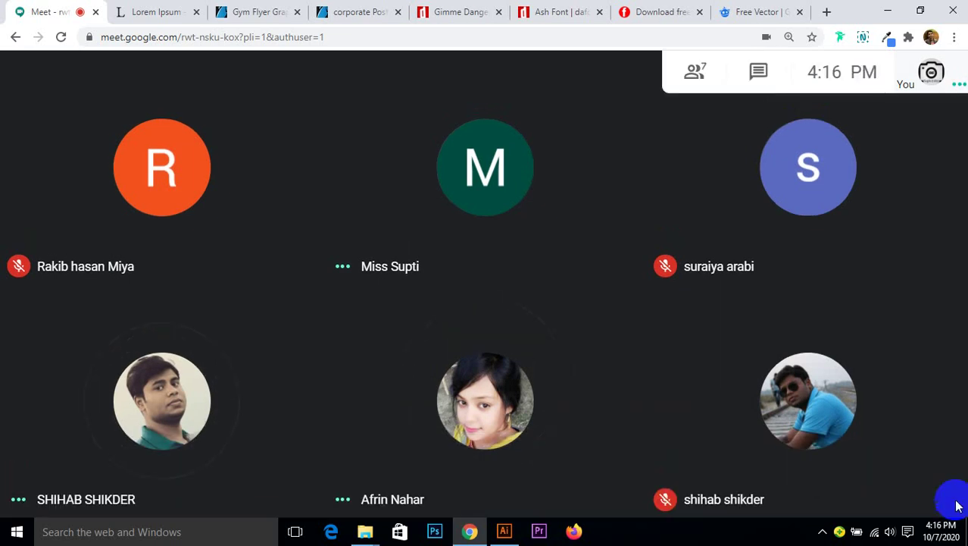